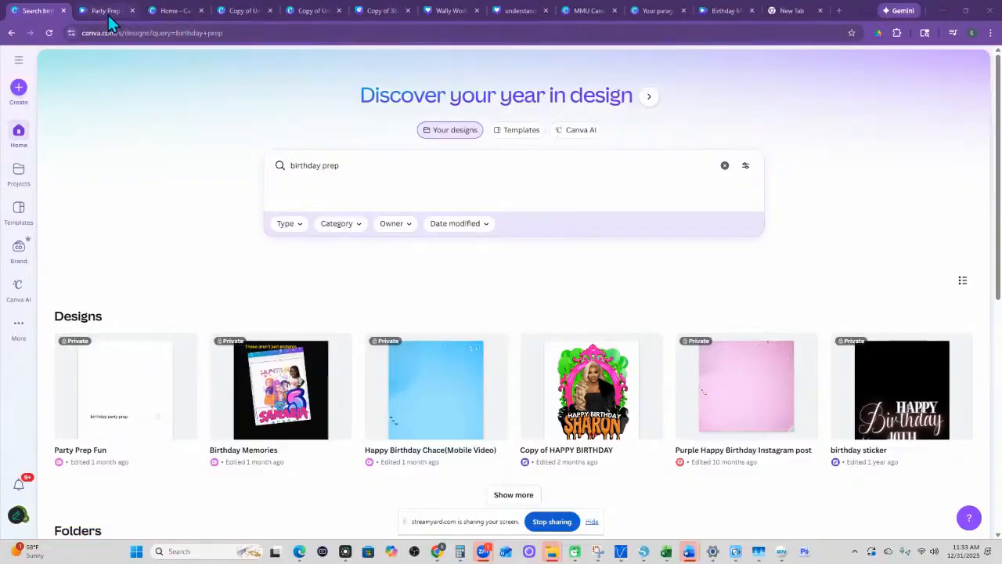
- Switch to the open Party Prep Fun design and play its video preview with the screen-sharing notice hidden
mouse_move(110, 17)
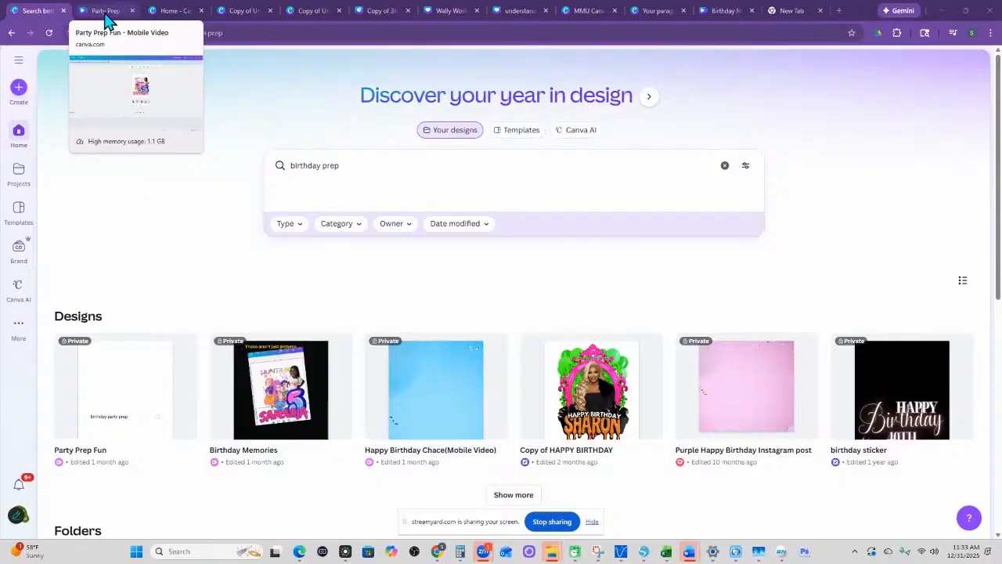
click(107, 13)
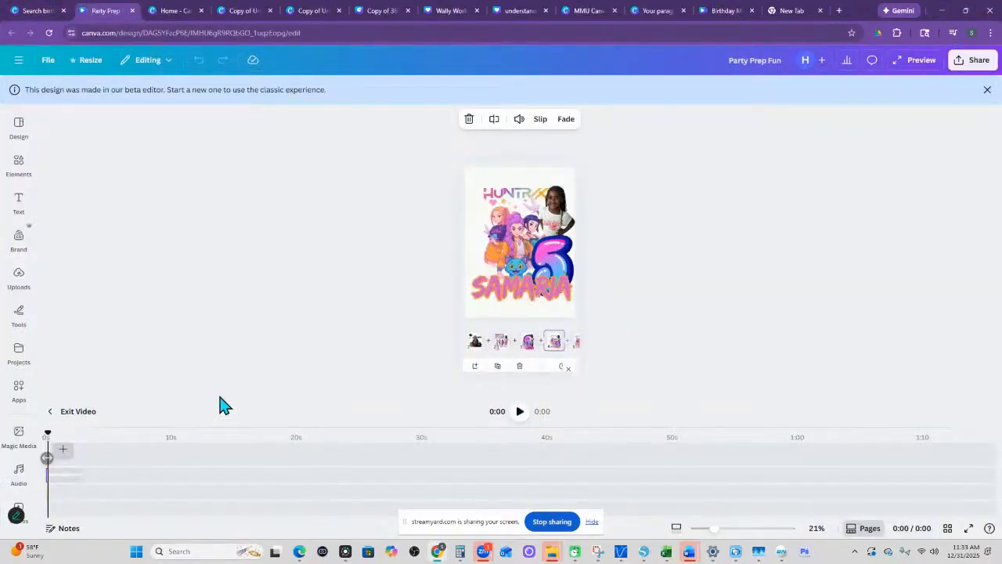
click(914, 61)
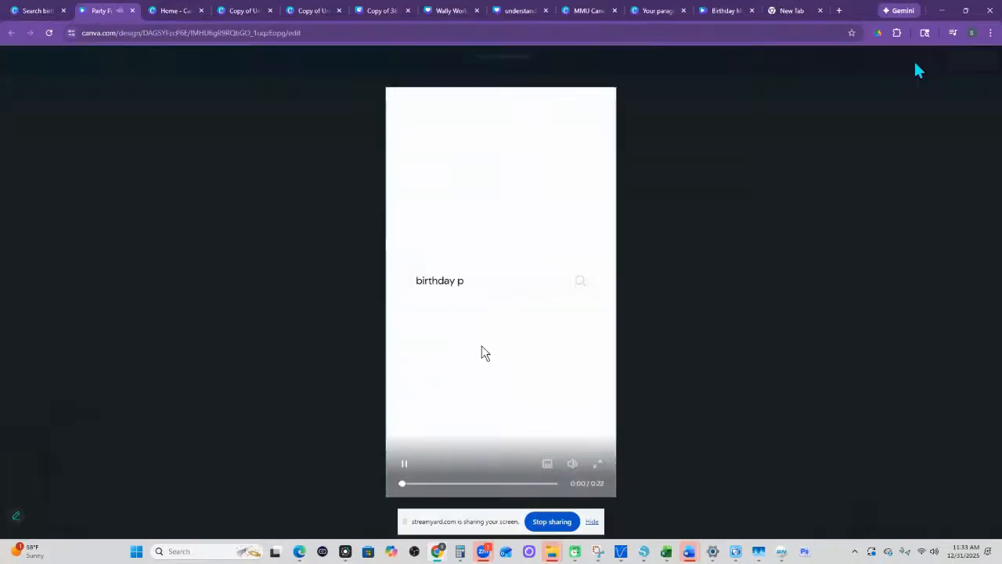
click(591, 521)
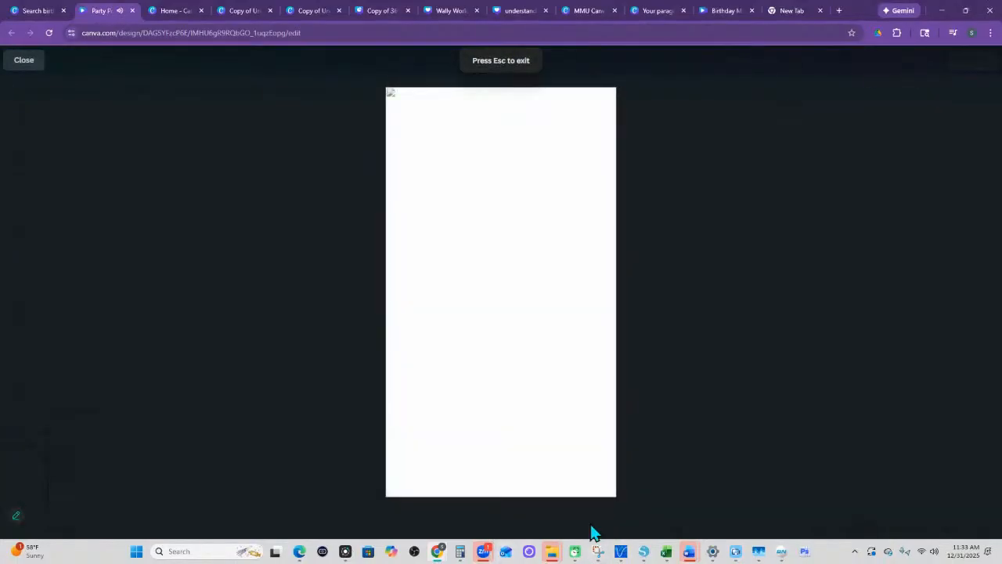
mouse_move(771, 559)
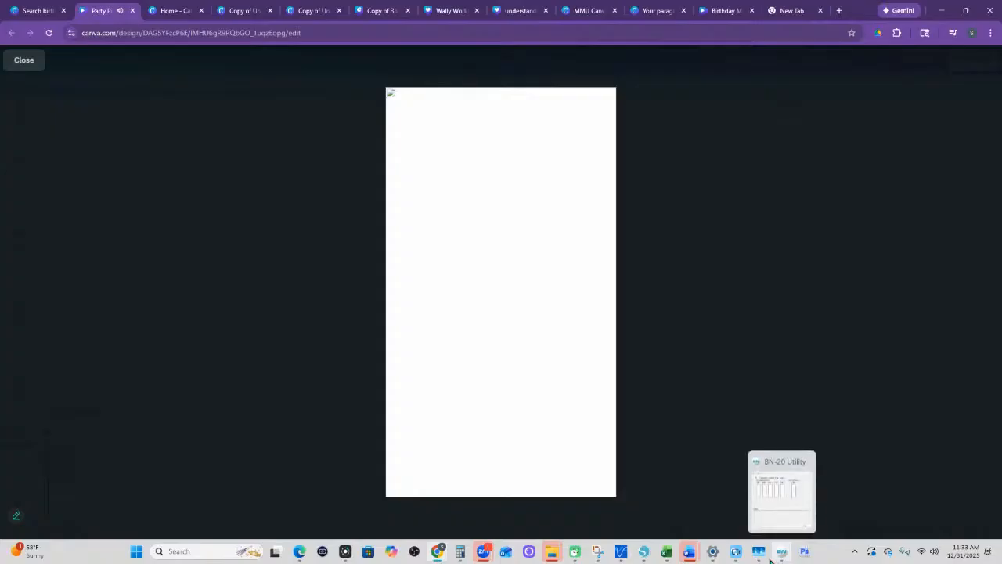
click(8, 63)
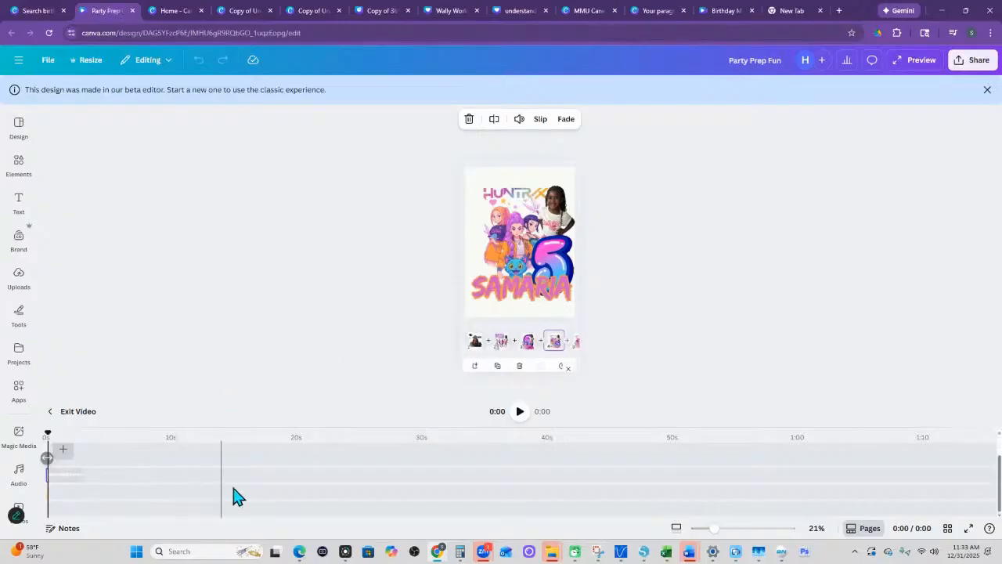
- Dismiss the beta editor notice and exit the video editing view to return to the design's page timeline
click(520, 415)
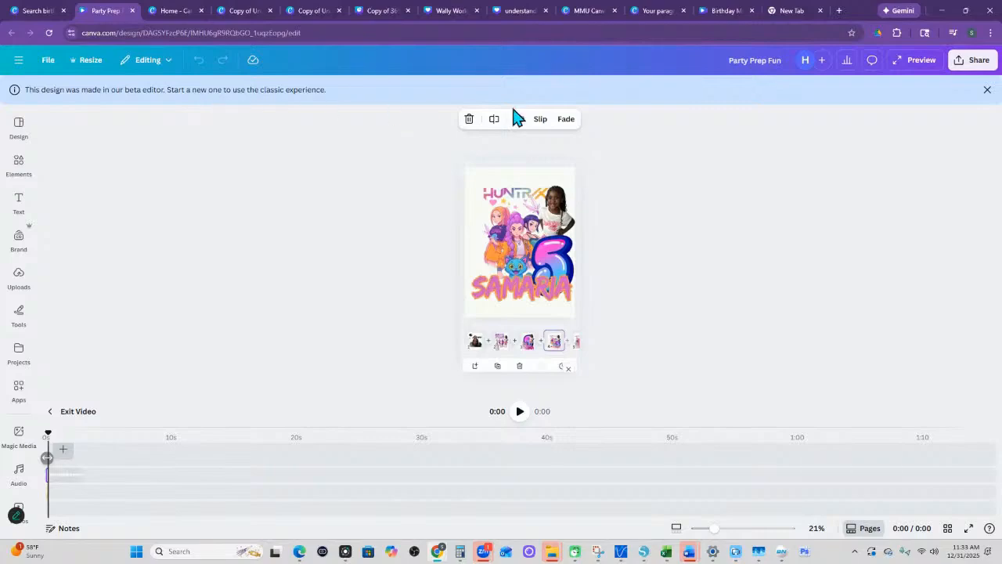
click(987, 91)
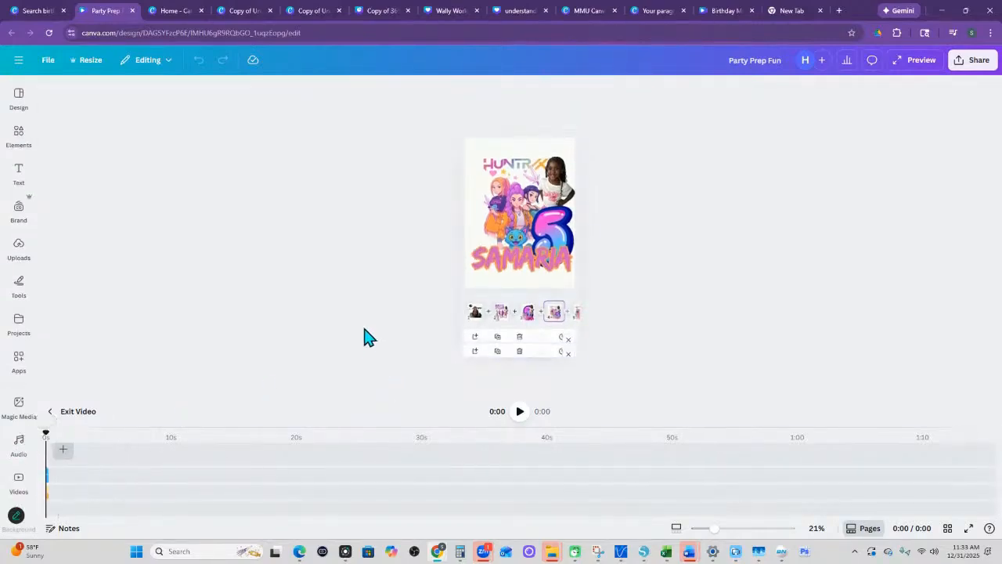
click(60, 412)
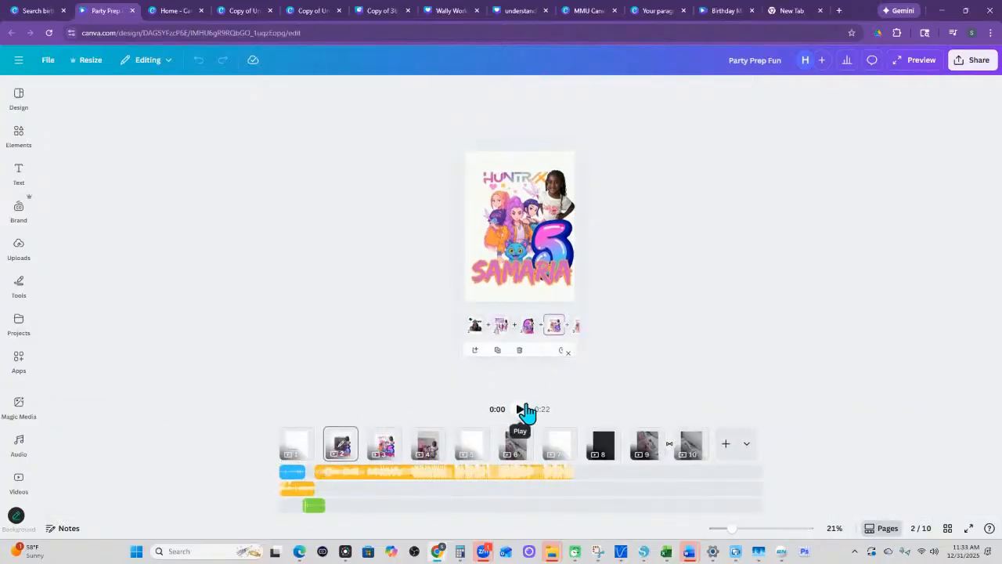
- Play the Party Prep Fun video from page 1 on the timeline and stop playback partway through
click(286, 450)
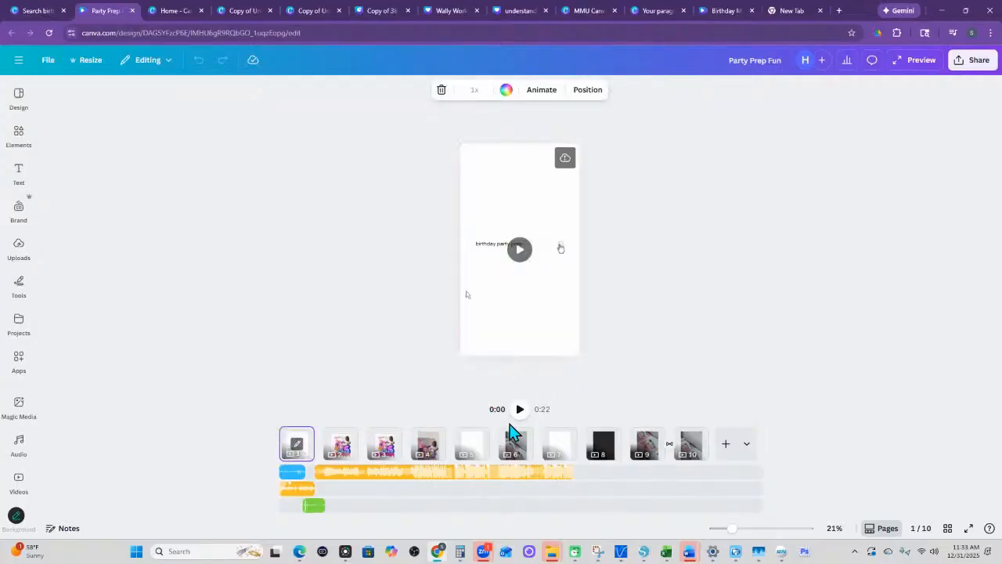
click(35, 409)
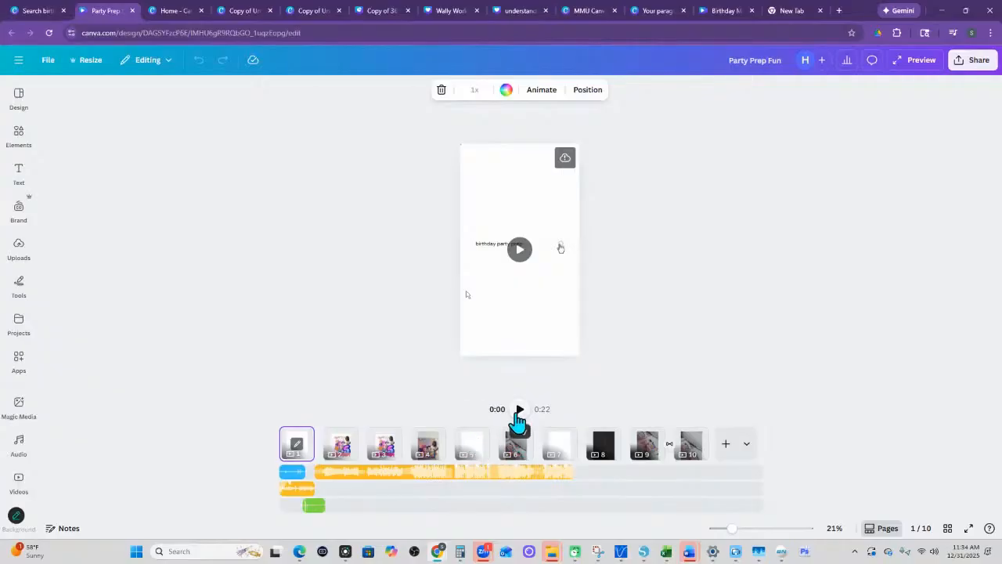
click(519, 410)
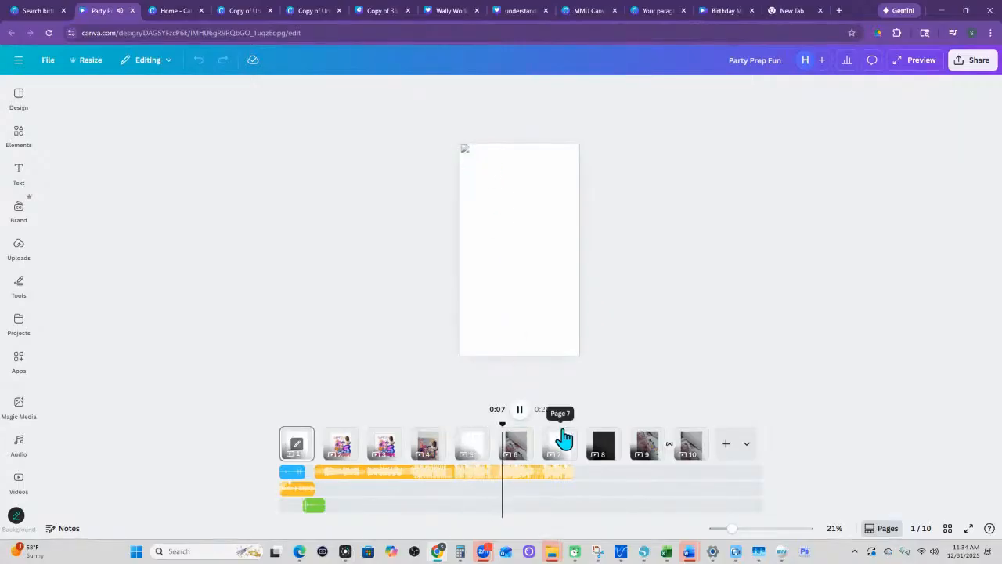
click(648, 355)
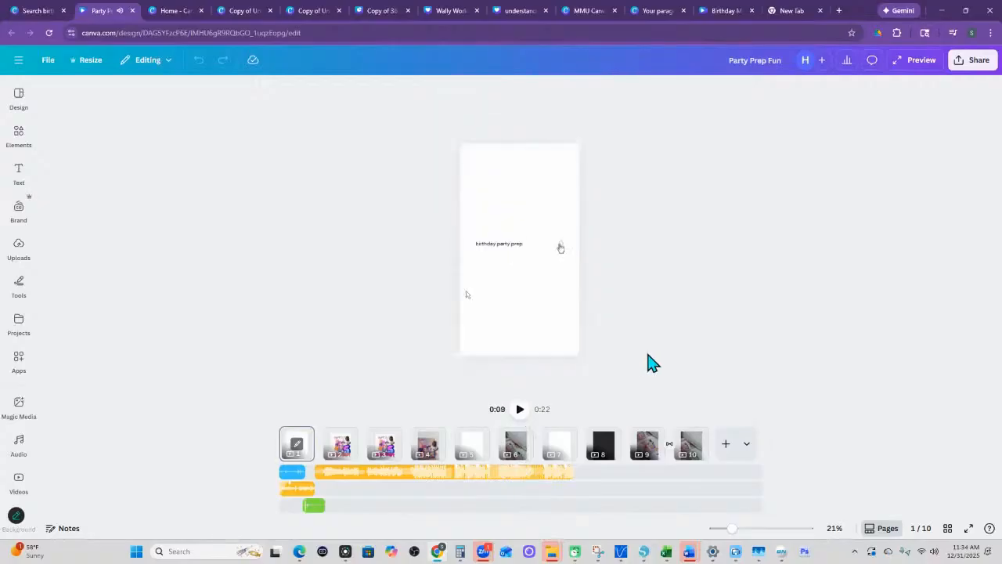
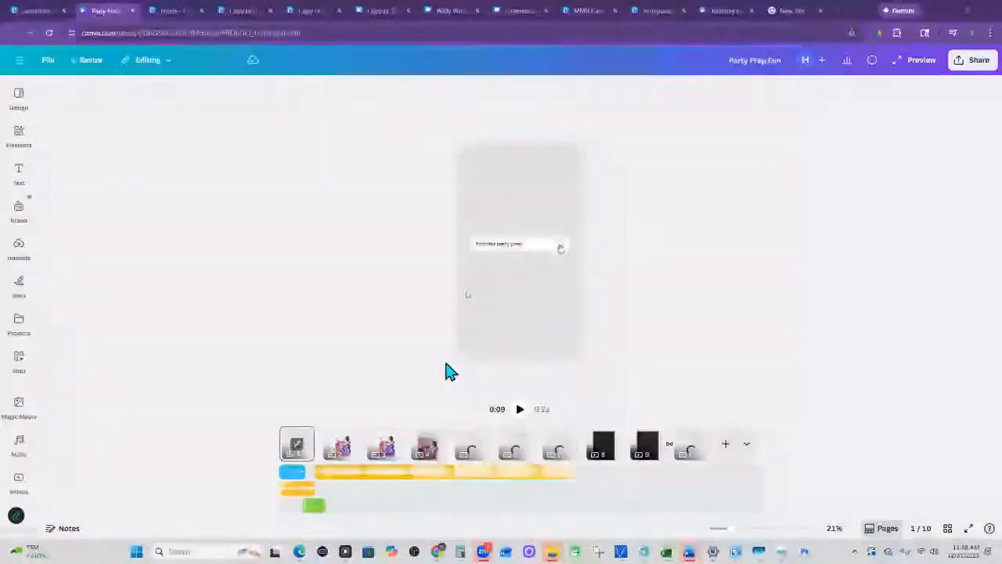
- Preview the Party Prep Fun video in full view, exit the preview and reload the design page
click(916, 69)
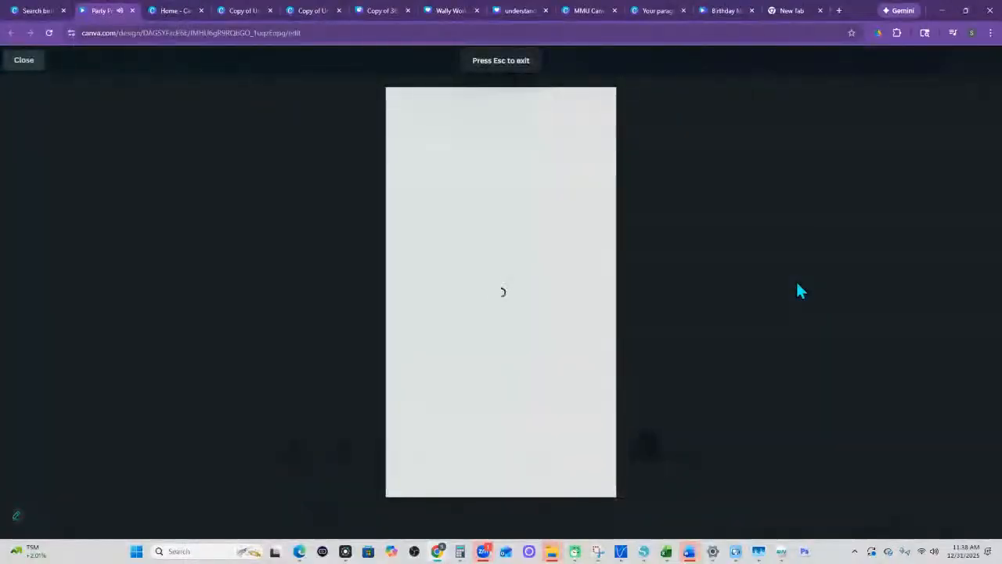
click(24, 62)
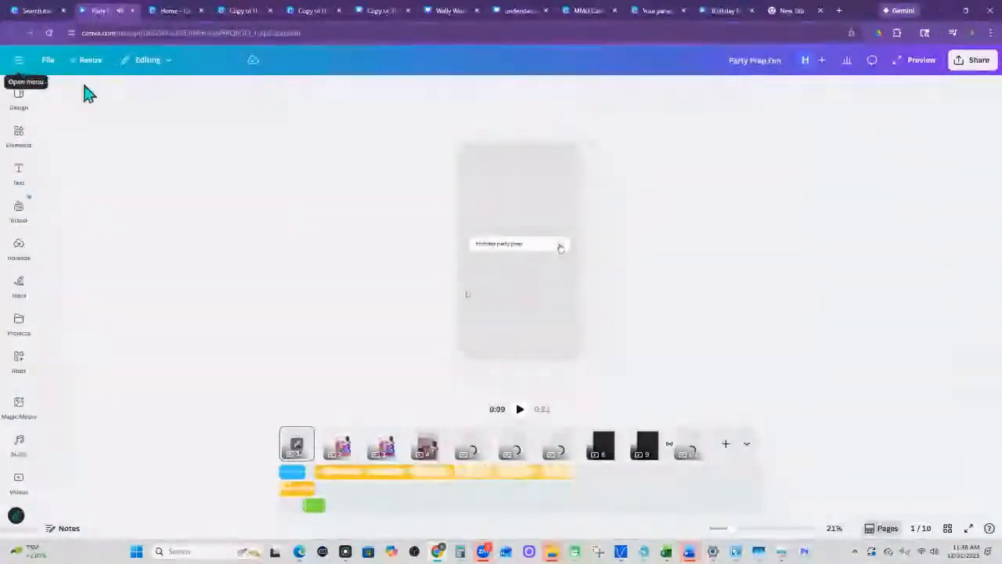
click(50, 34)
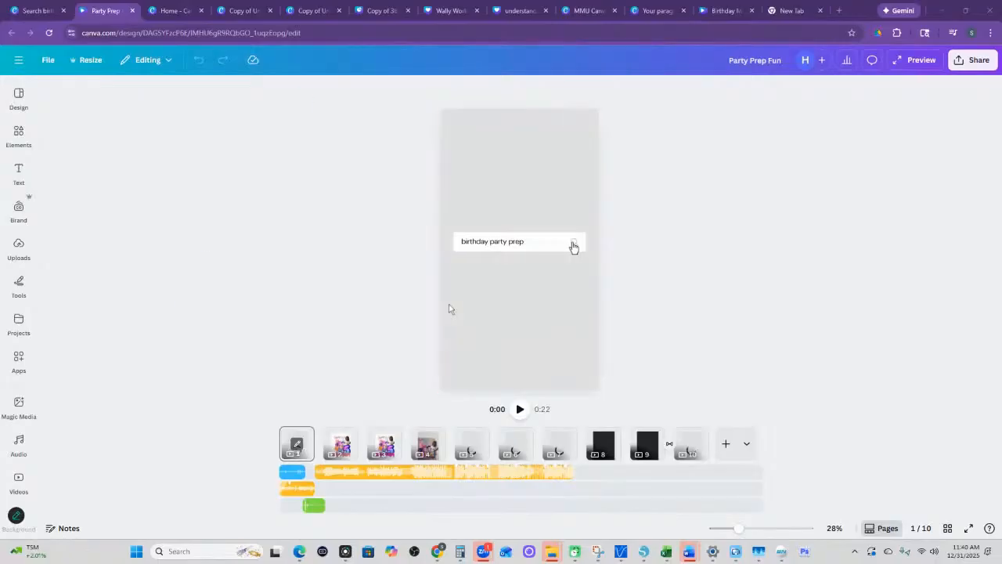
- Return to the "birthday prep" search results among your designs and clear the search
click(43, 20)
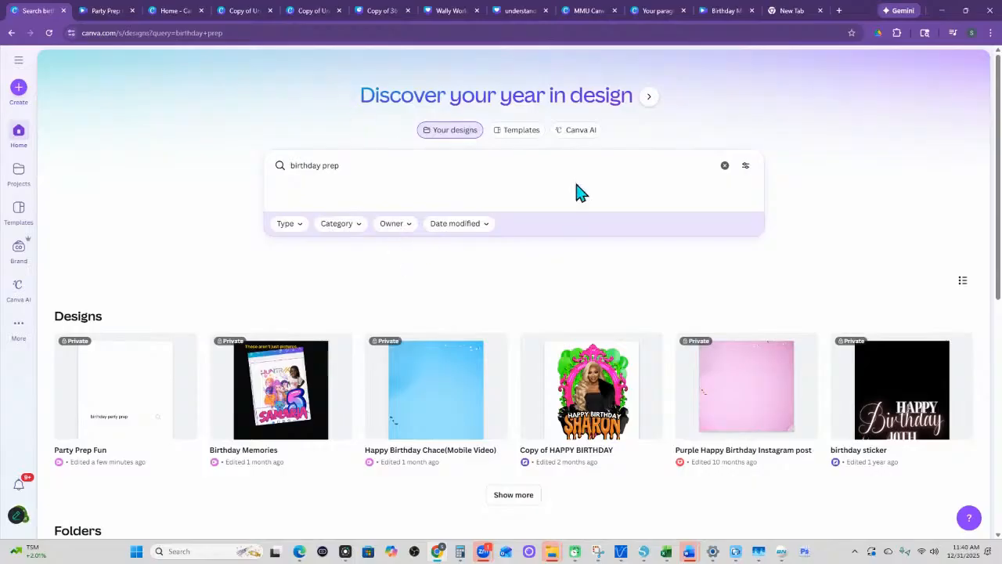
scroll(296, 354, down, 1)
scroll(519, 275, up, 1)
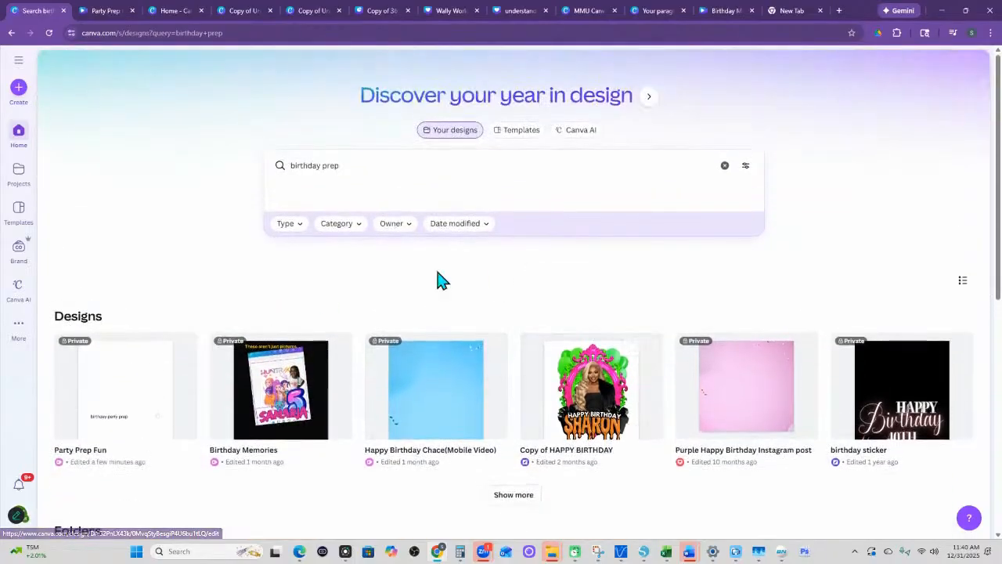
click(724, 166)
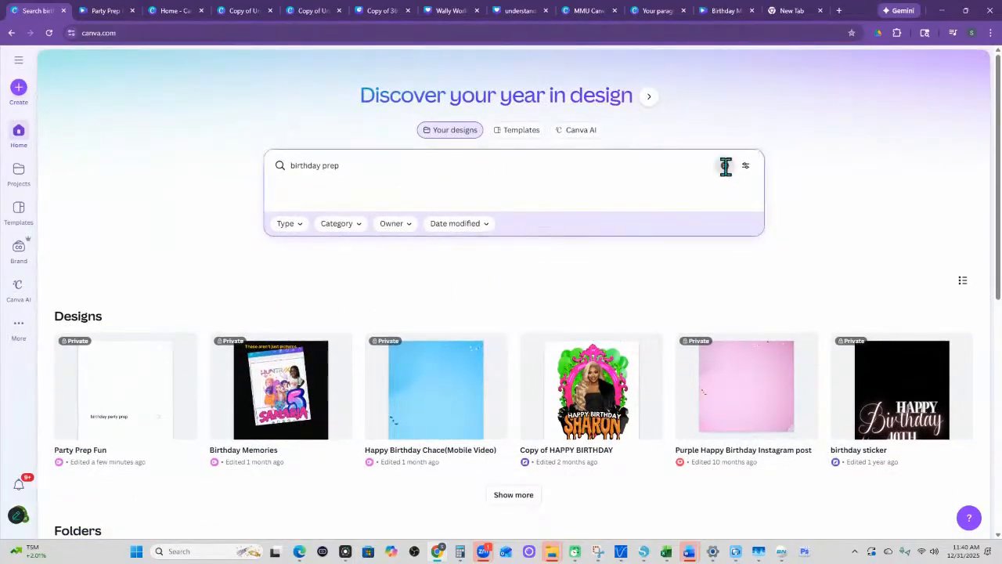
- Switch to the open design "Copy of Understanding Canva Live session dec 31"
click(244, 14)
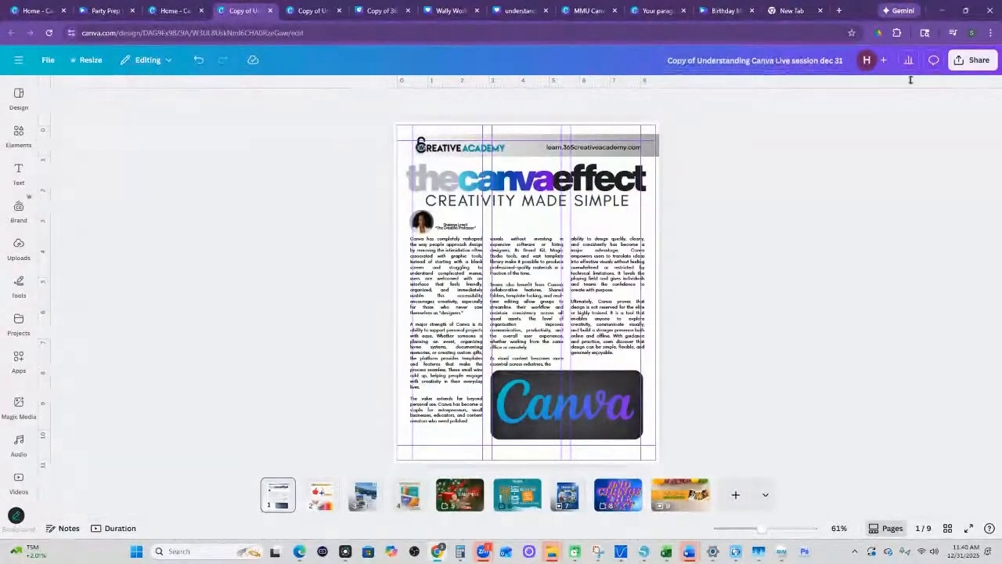
click(20, 95)
click(17, 485)
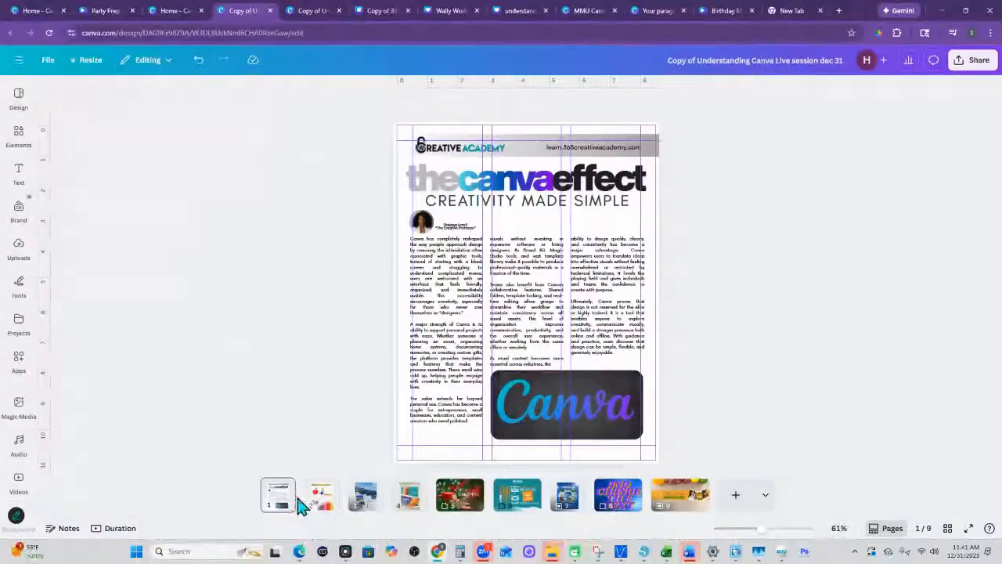
- Select the "thecanvaeffect" title on page 1, view its additional editing options and deselect it
mouse_move(306, 502)
click(555, 197)
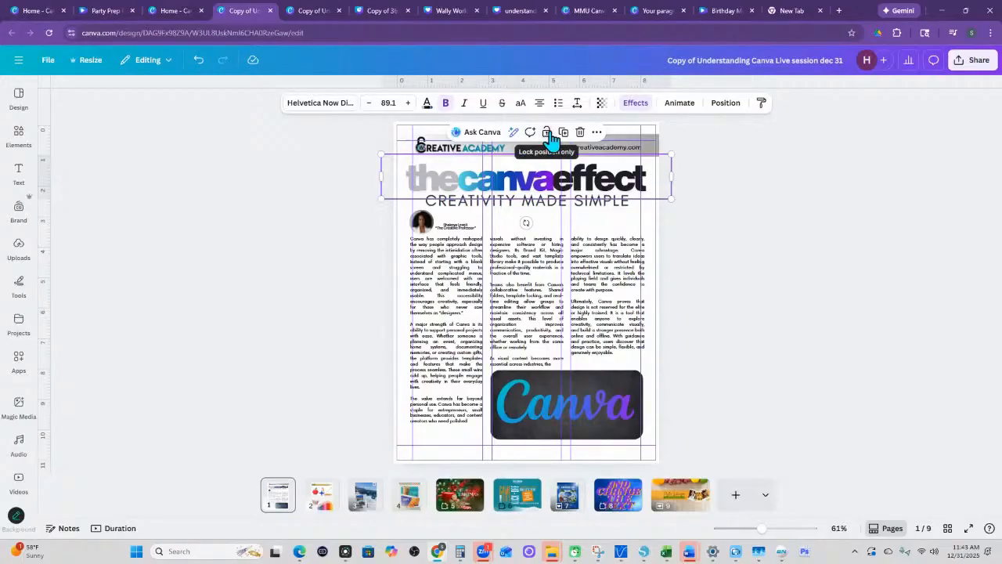
click(596, 132)
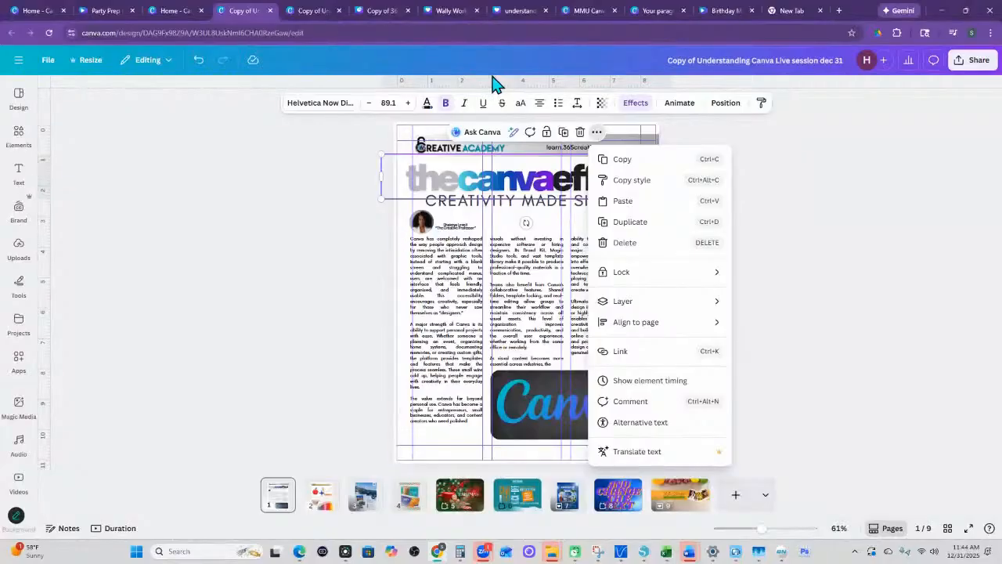
click(847, 365)
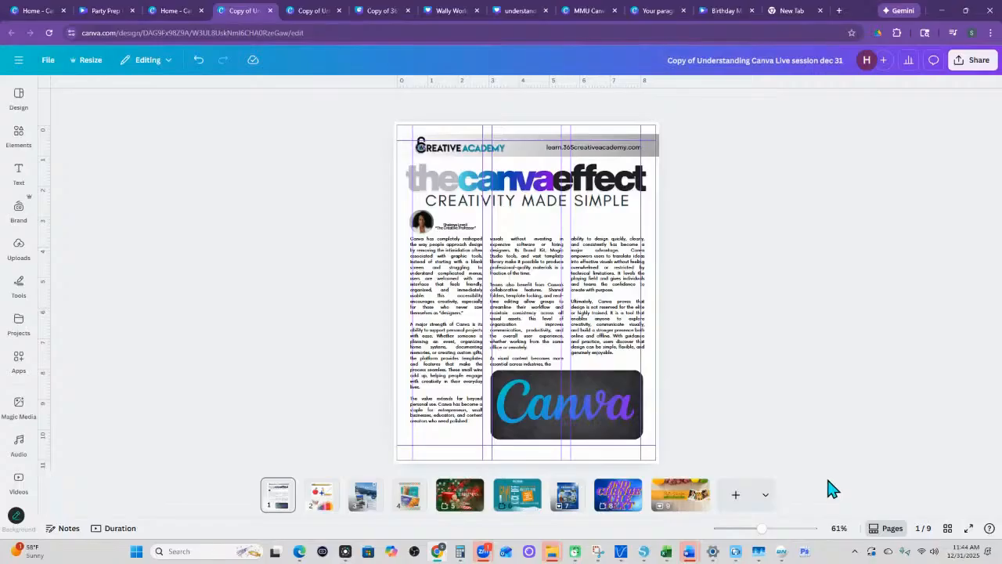
- Reveal the main navigation with the project list beside the design and hide it again
click(19, 133)
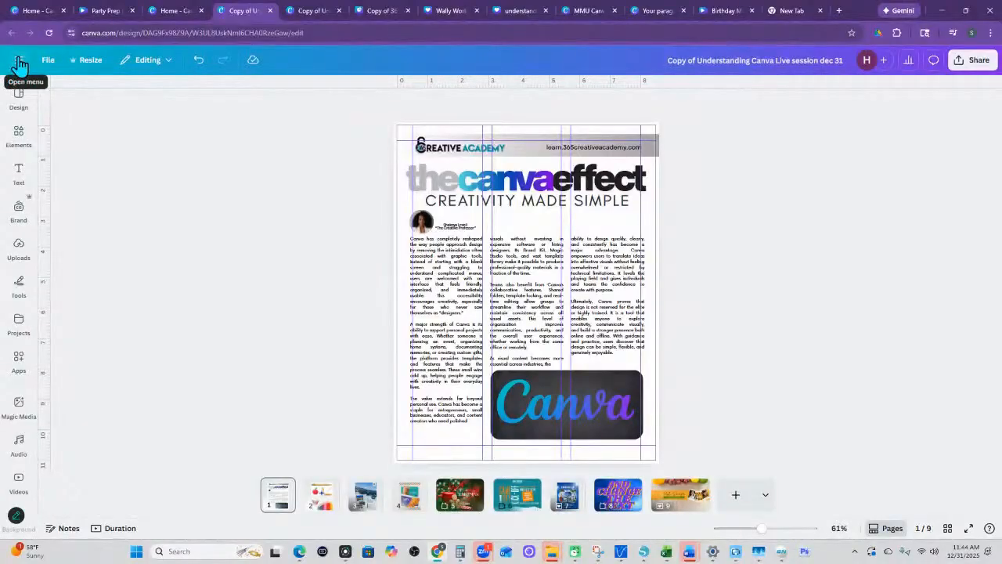
click(19, 64)
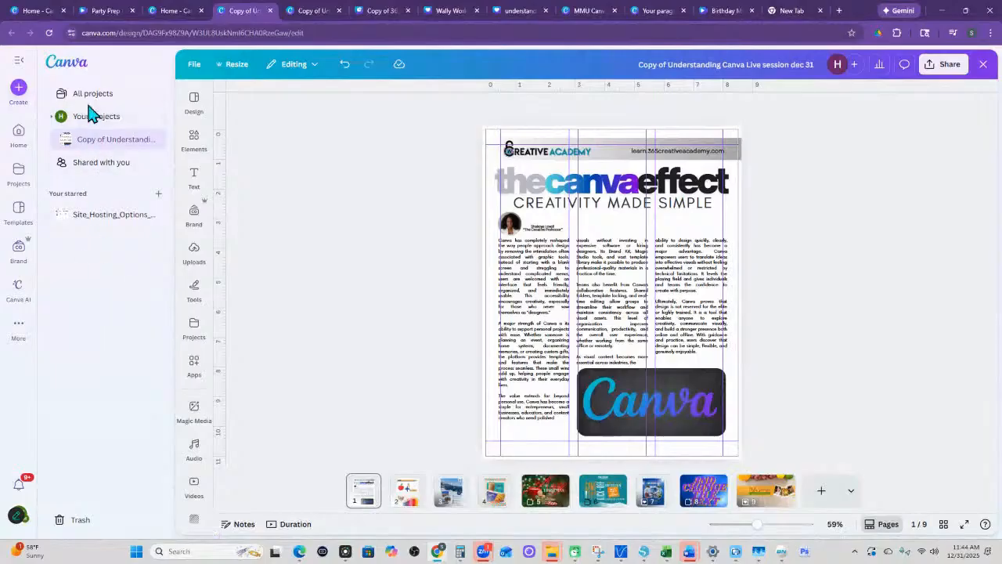
click(19, 63)
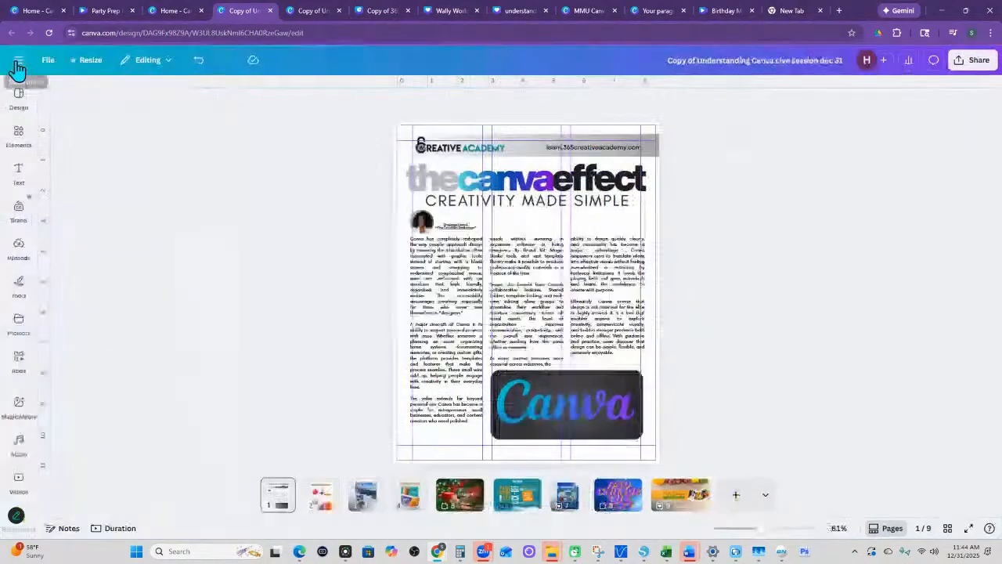
- View the design's file options and the design types available for adding a new page
click(48, 62)
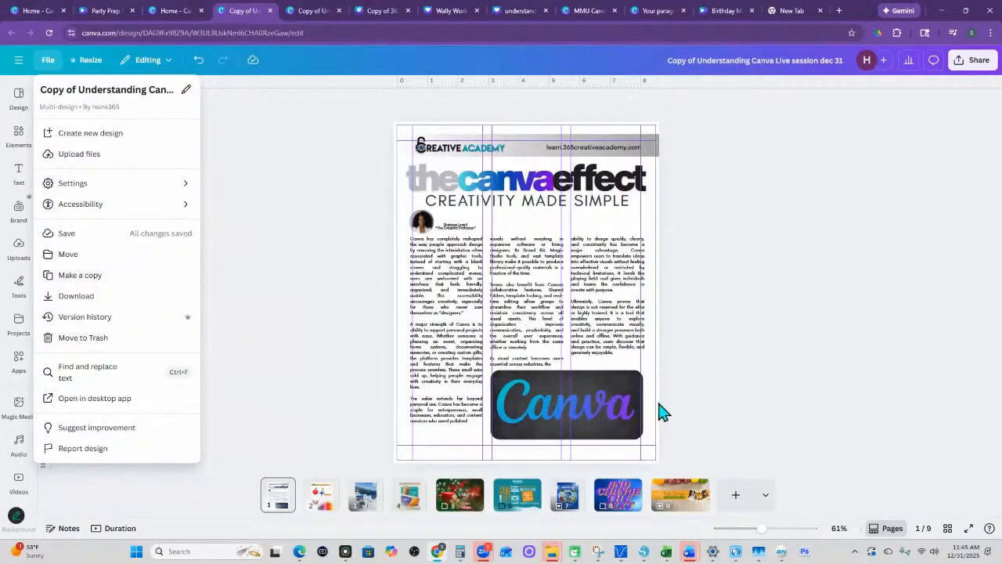
click(767, 501)
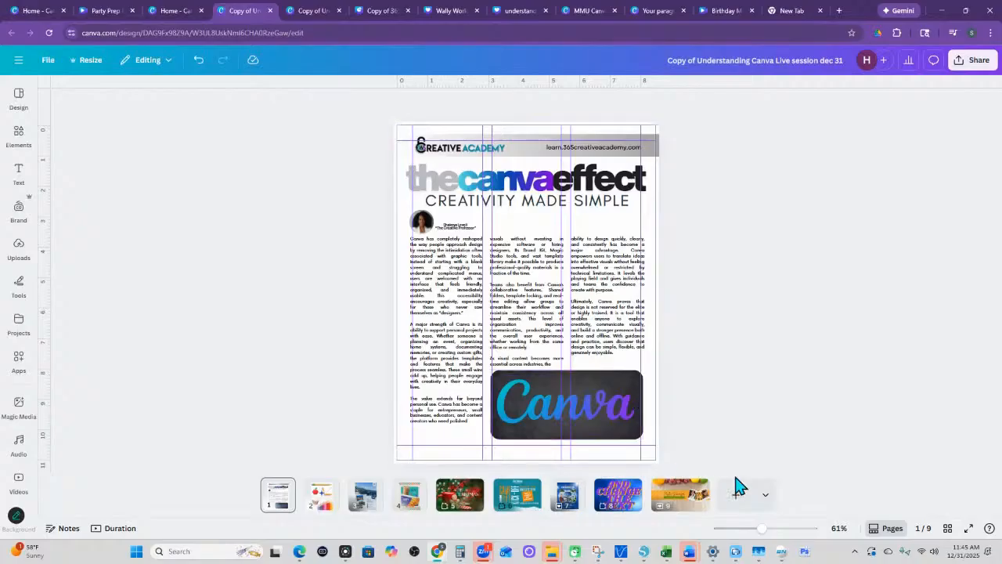
click(766, 495)
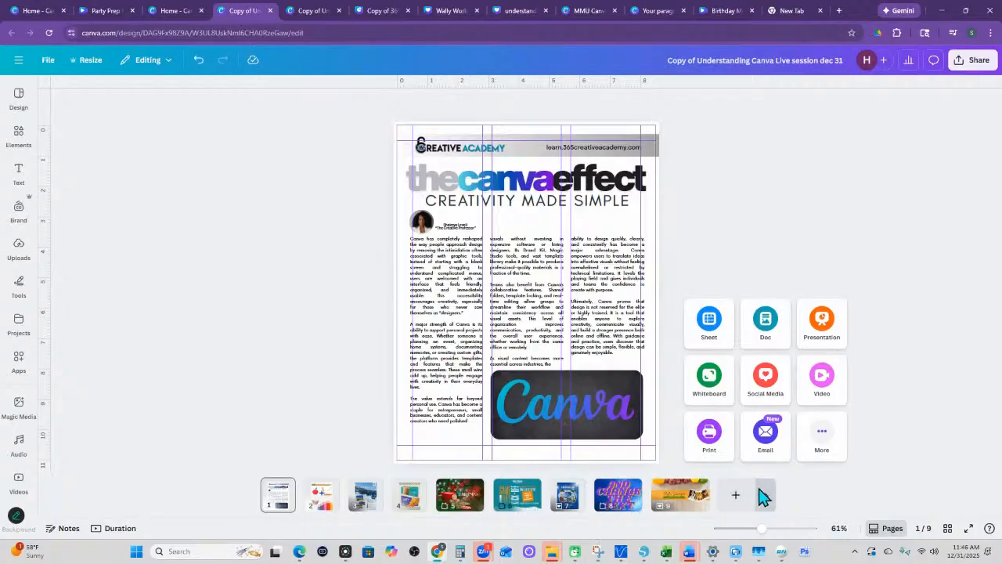
- Compare the design type and size details of this multi-design file with Party Prep Fun and Wally World, and return to it
click(47, 62)
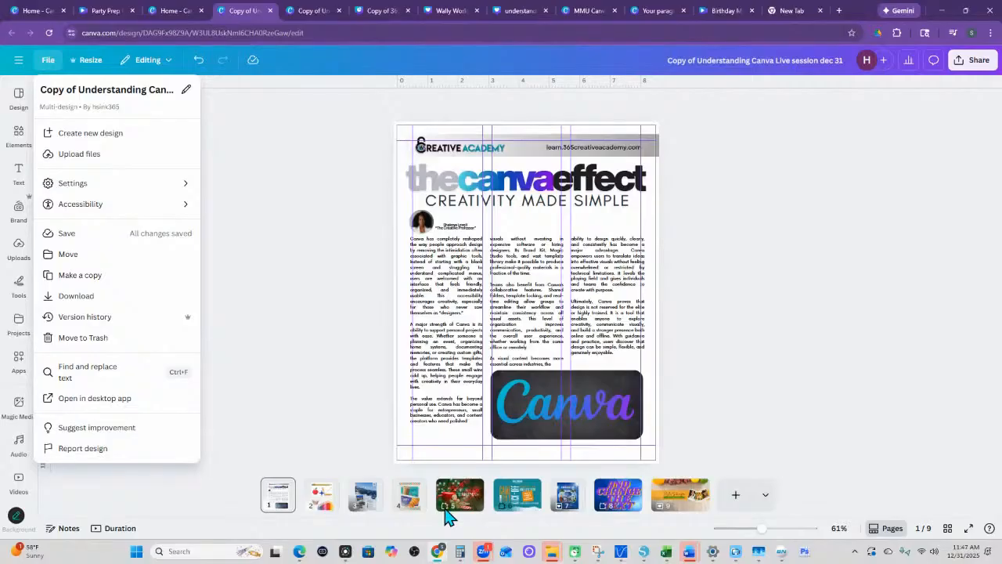
click(102, 11)
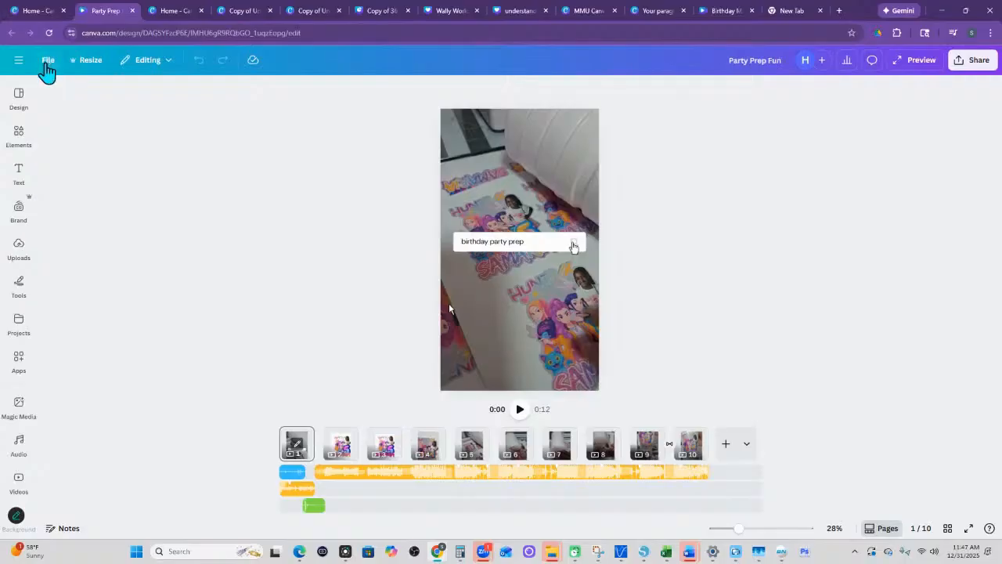
click(47, 63)
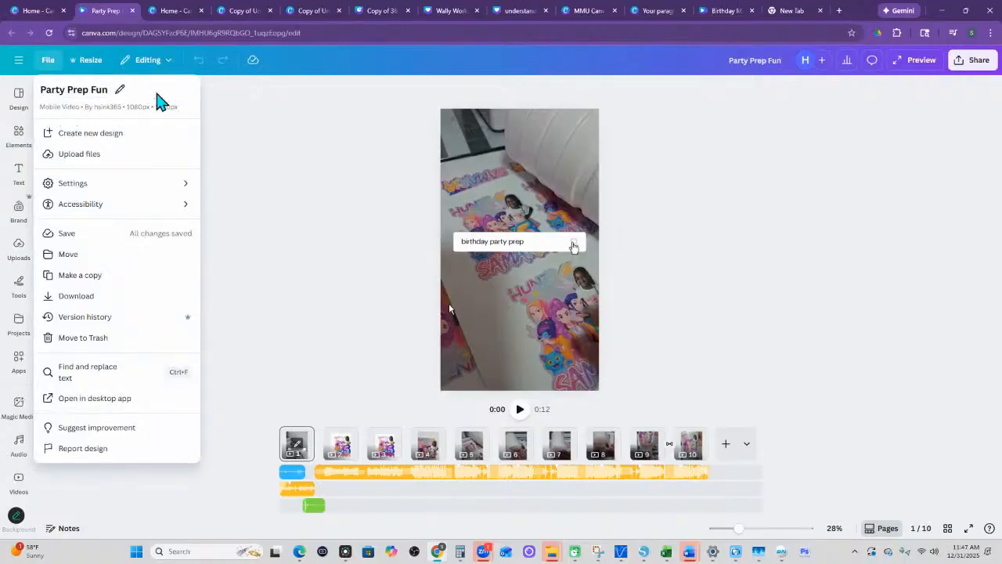
click(452, 14)
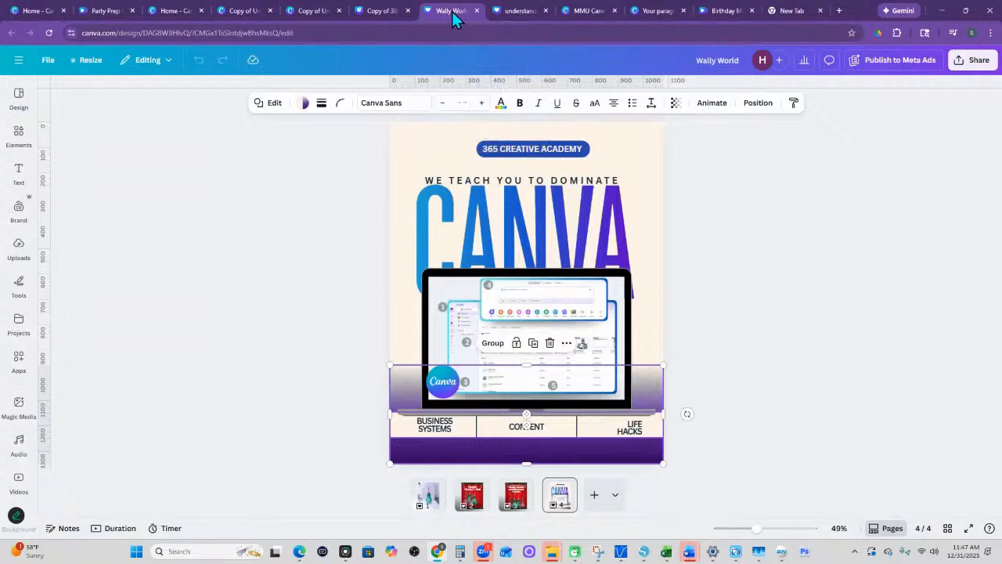
click(48, 62)
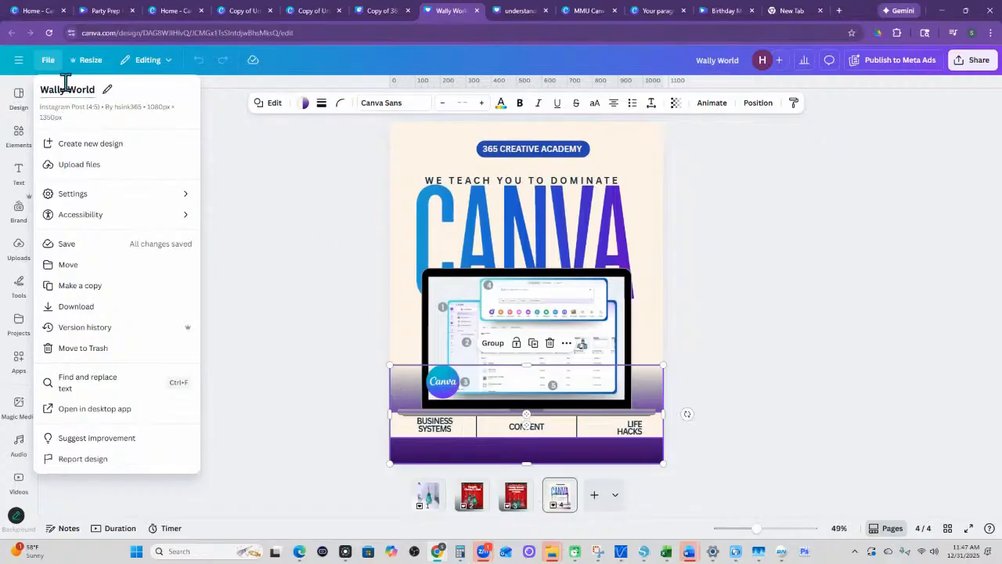
click(238, 12)
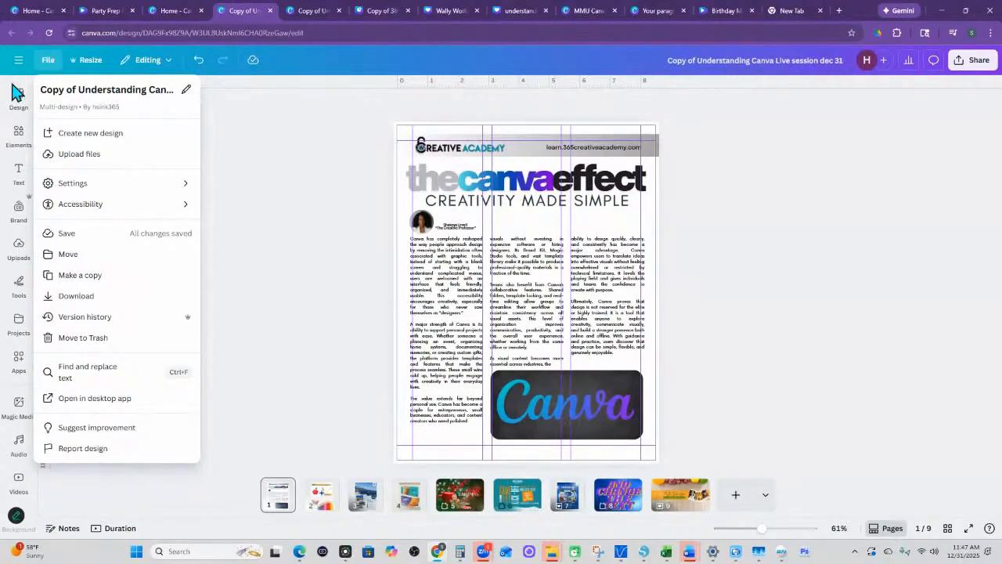
- Preview the 12-column, custom and 3x3 grid guide layouts on page 1 and cancel without adding guides
mouse_move(27, 18)
mouse_move(94, 195)
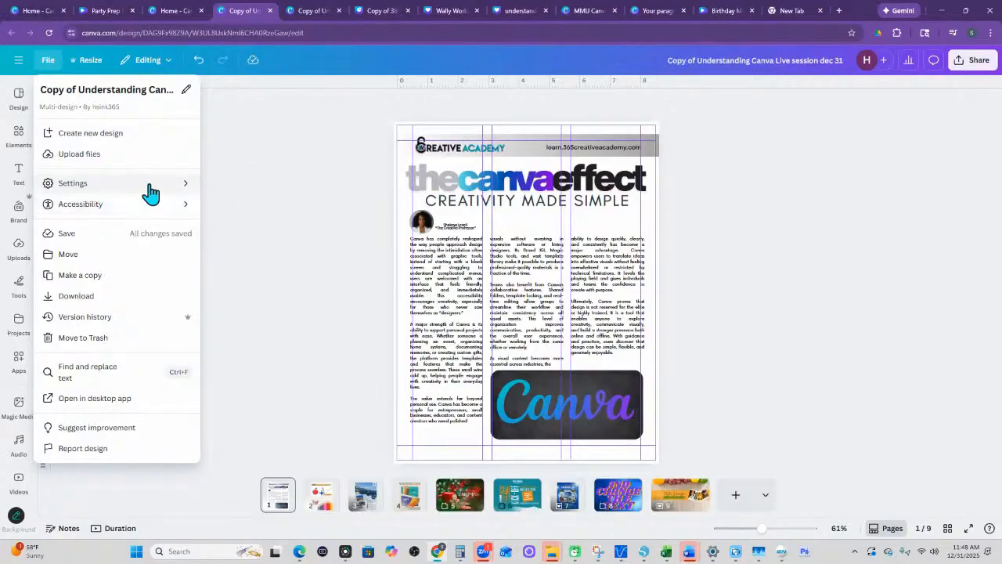
mouse_move(152, 195)
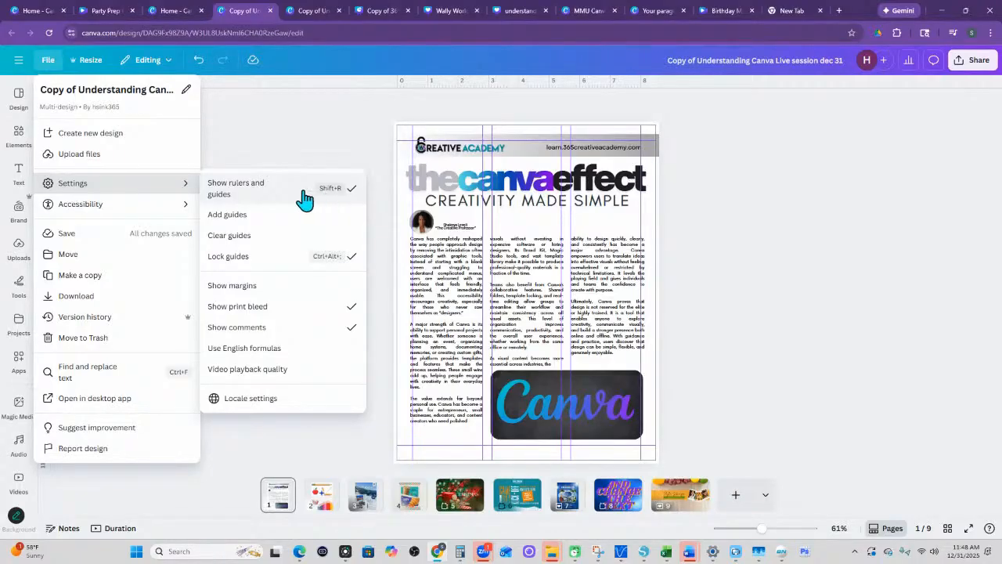
click(223, 219)
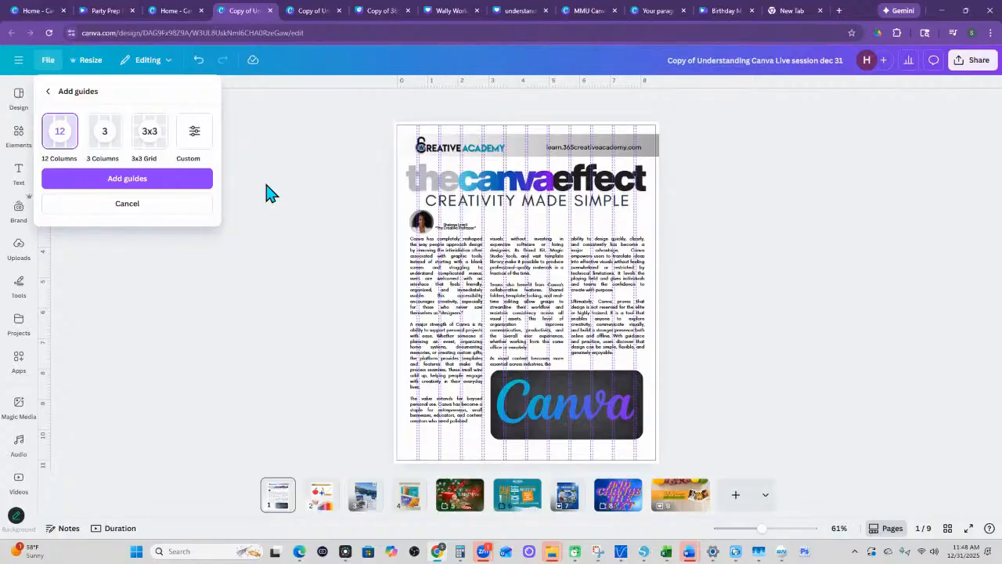
click(191, 135)
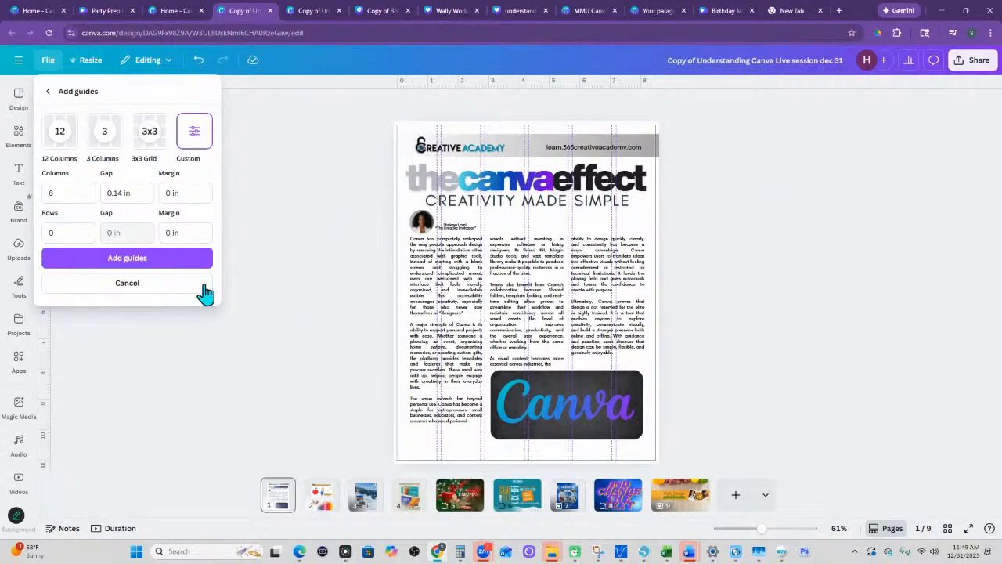
click(149, 133)
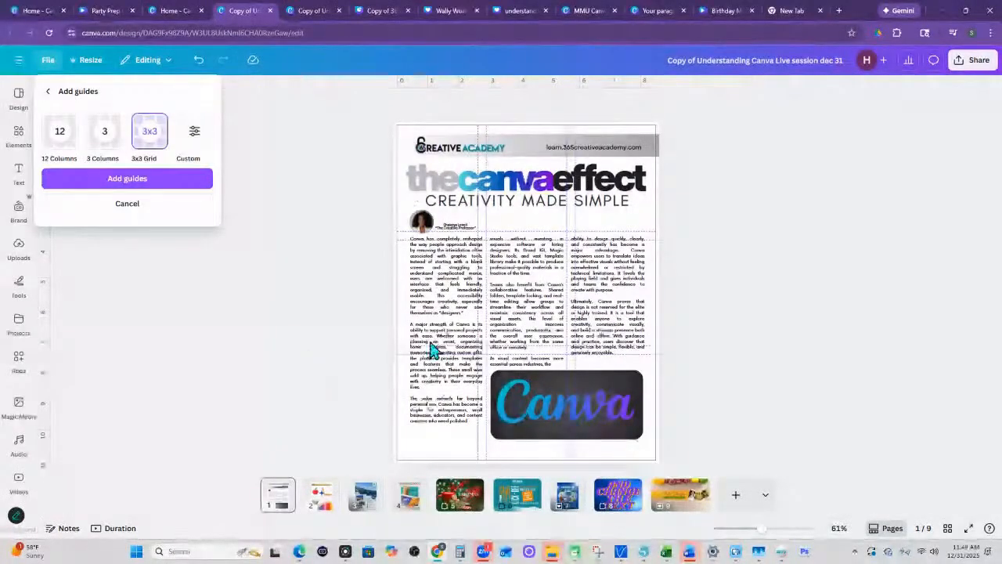
click(143, 205)
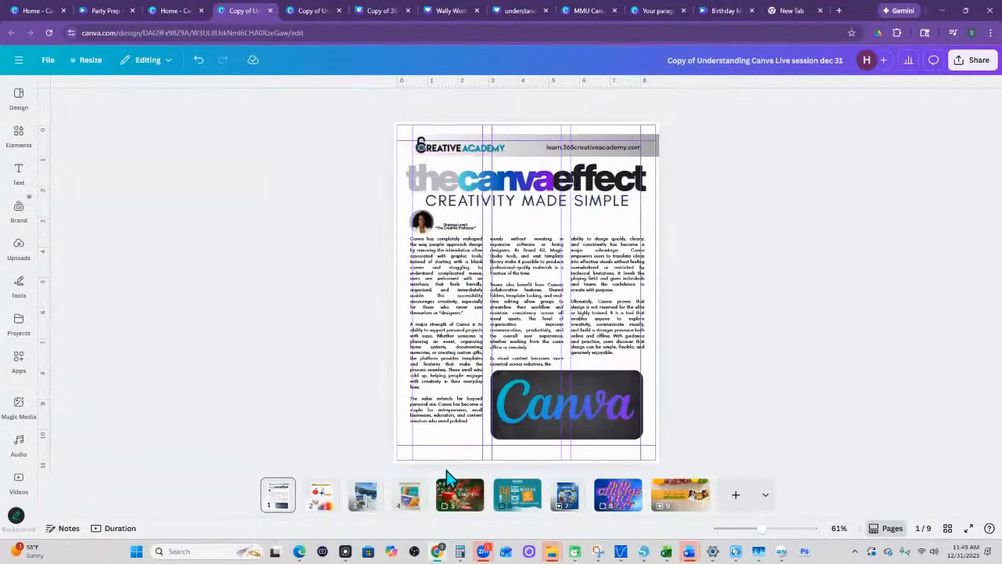
- Preview the 10:45 AM version in the design's version history and return to the editor without restoring it
click(48, 64)
mouse_move(74, 196)
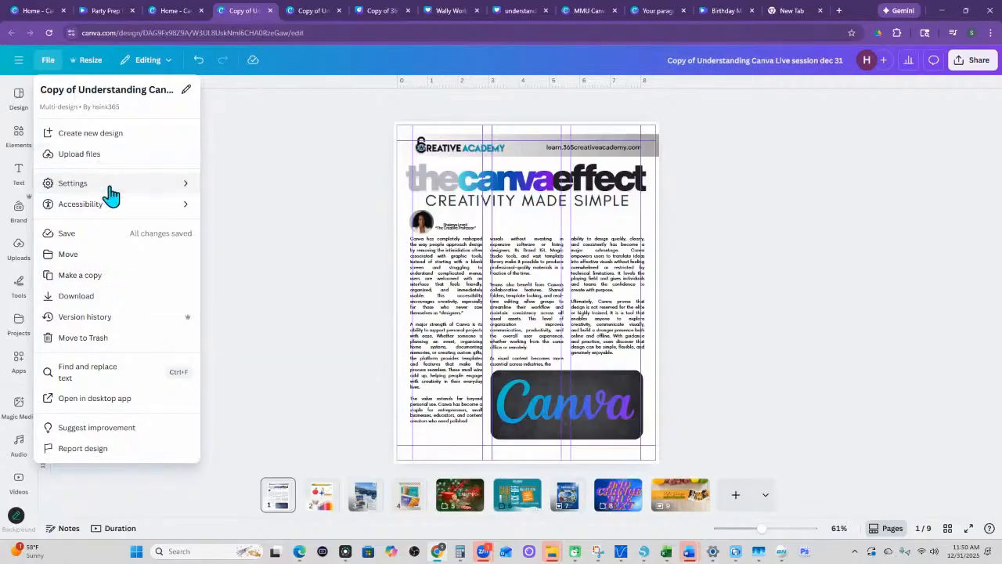
mouse_move(115, 211)
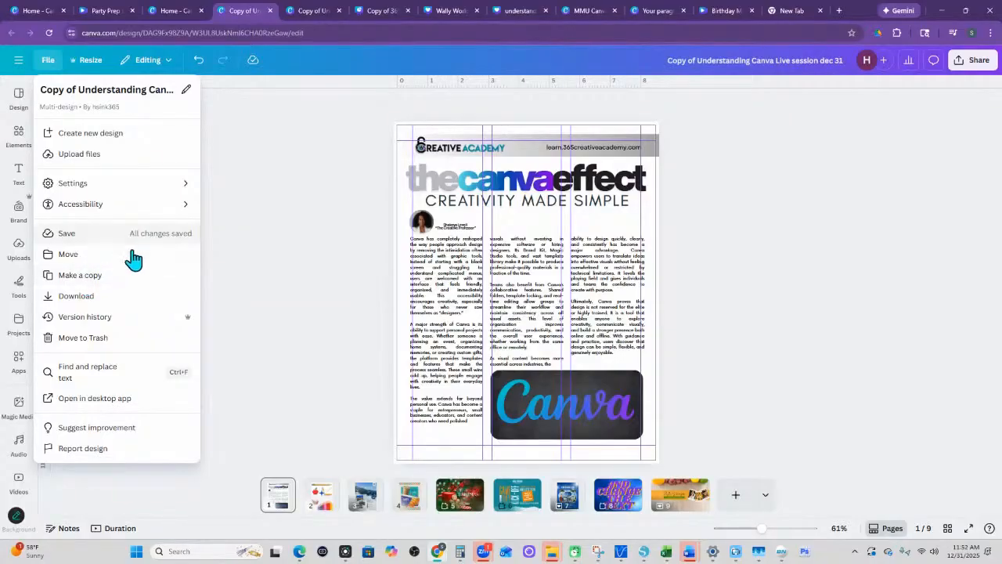
click(83, 317)
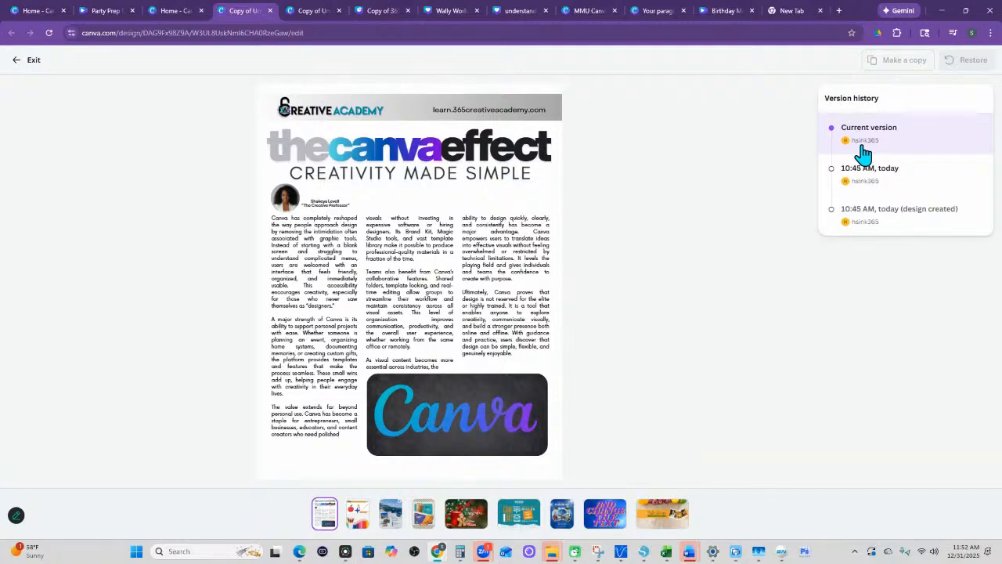
click(897, 174)
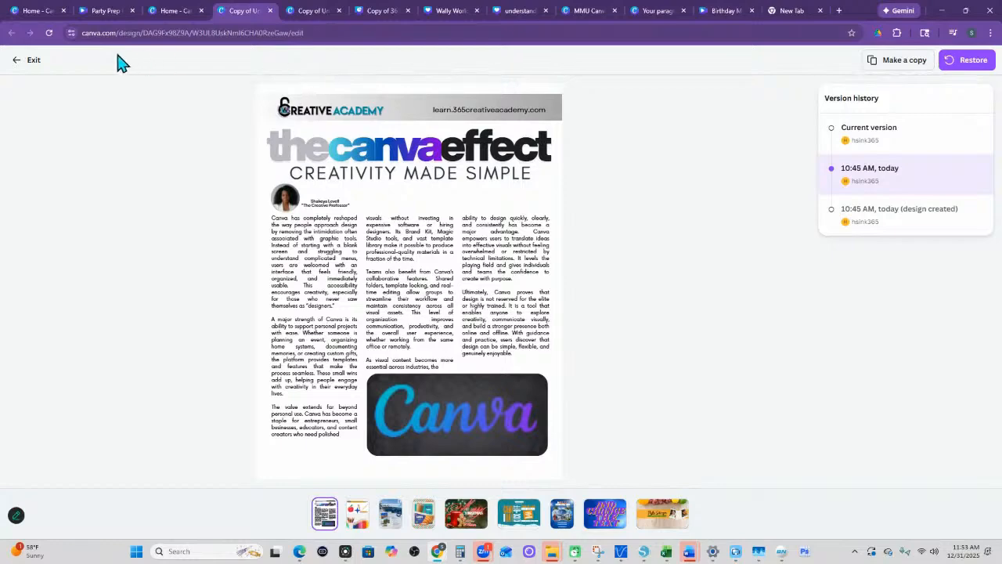
click(19, 66)
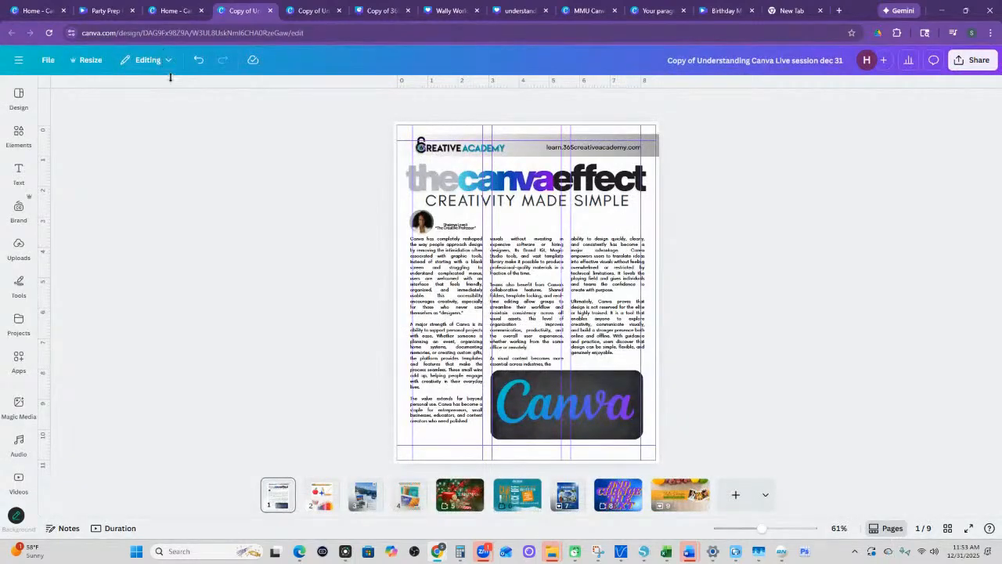
- View the design's file options and the suggested sizes and categories offered for resizing it
click(47, 62)
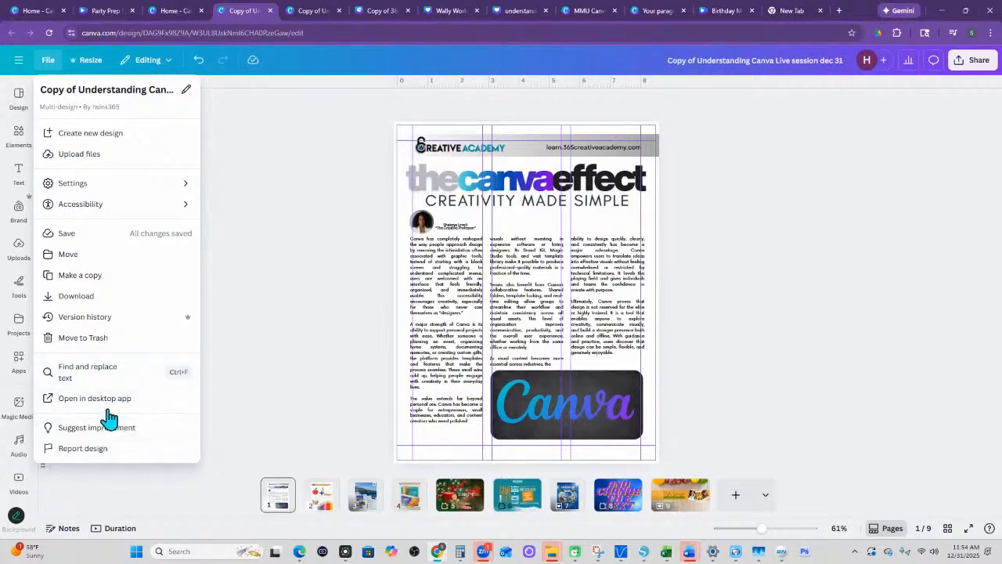
click(89, 62)
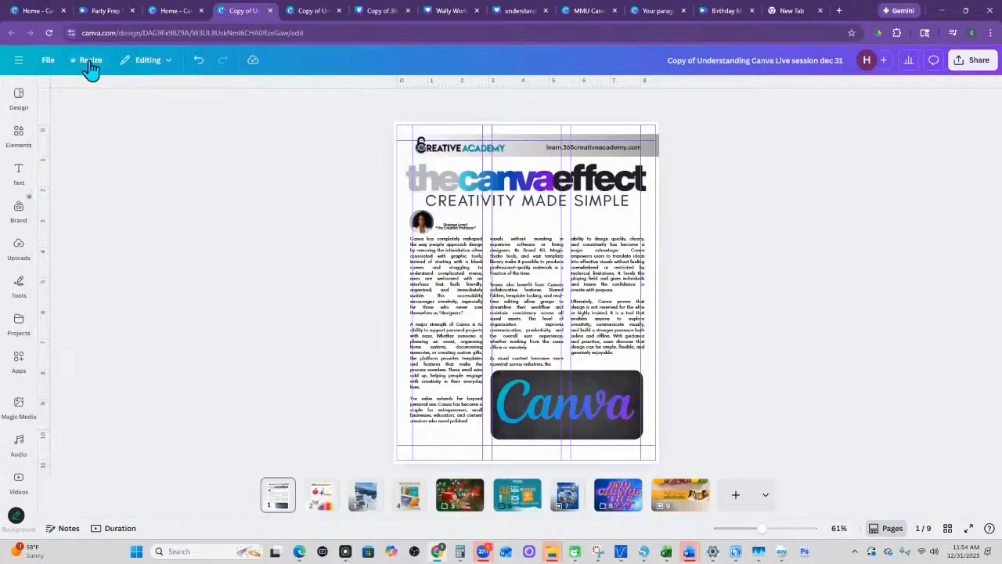
click(83, 63)
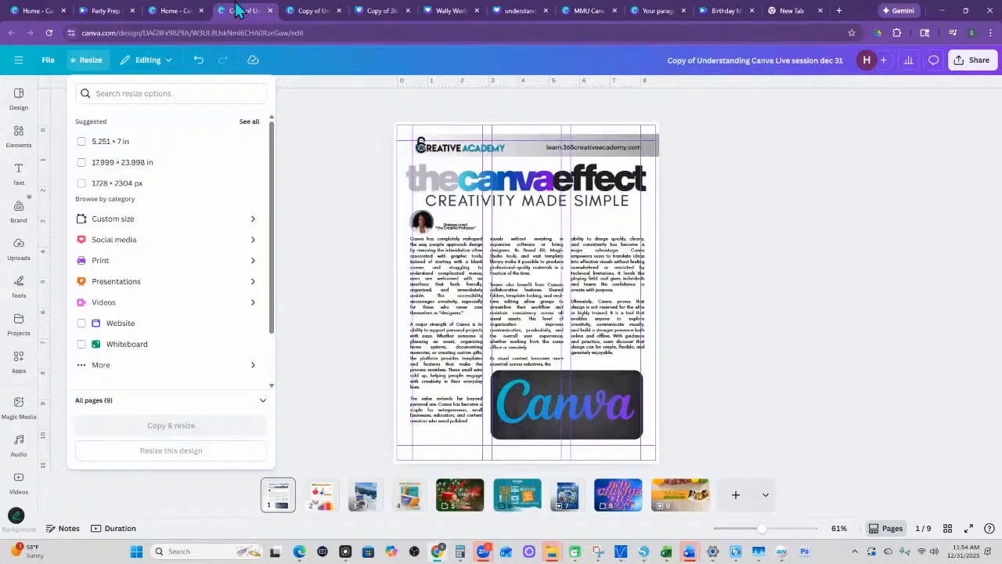
click(682, 504)
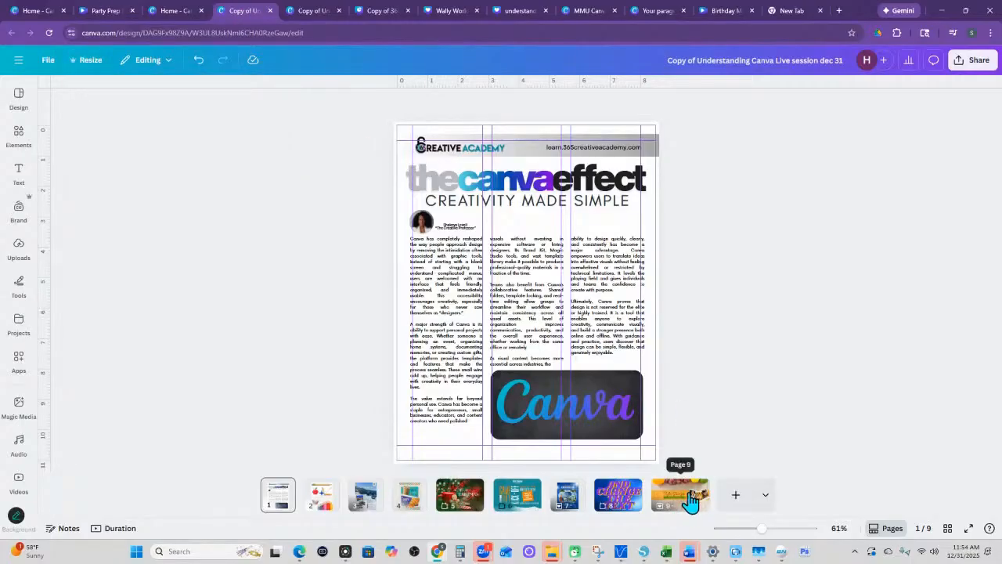
- Go to page 9, the YouTube banner, and view the custom and saved sizes in its resize options
click(681, 504)
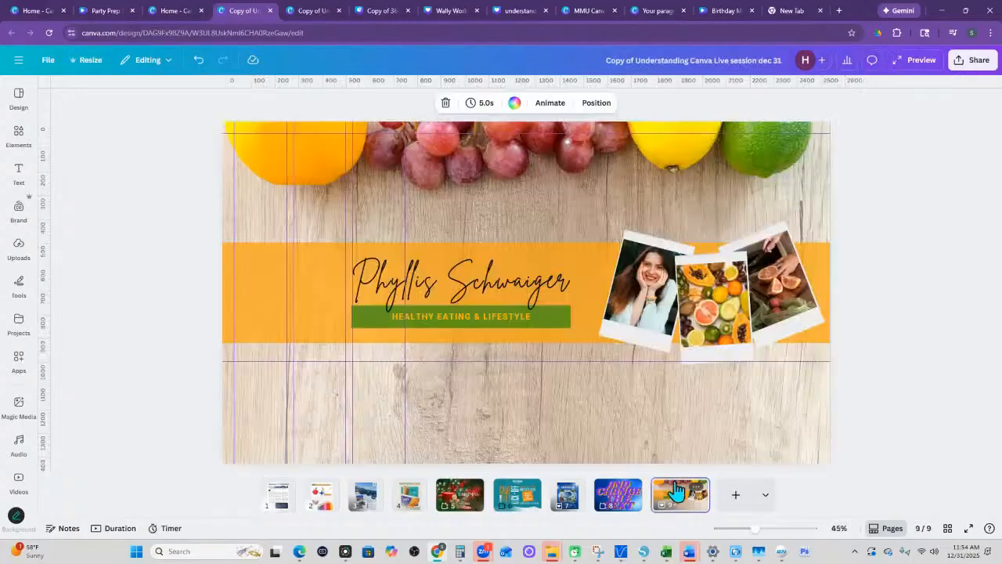
click(88, 64)
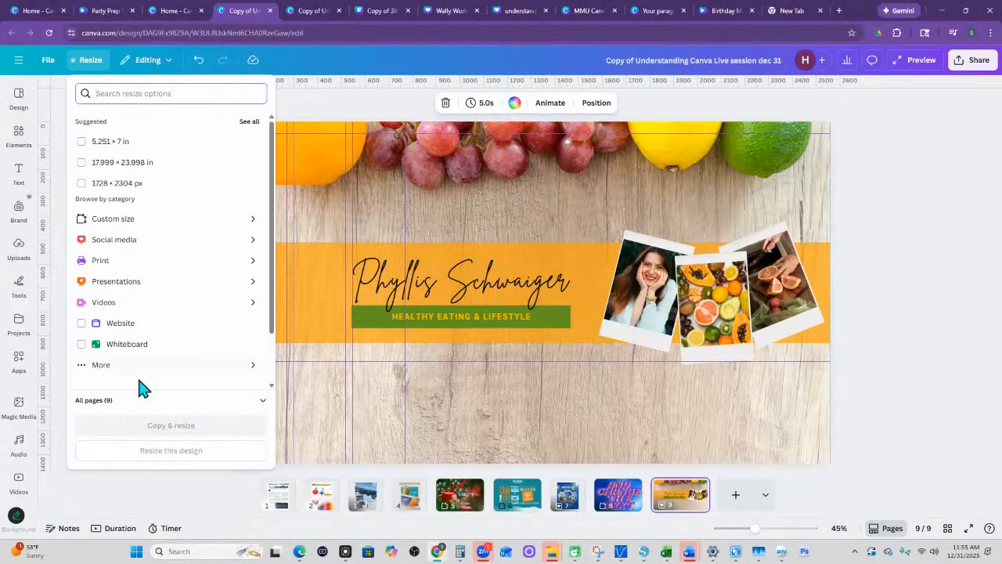
click(96, 222)
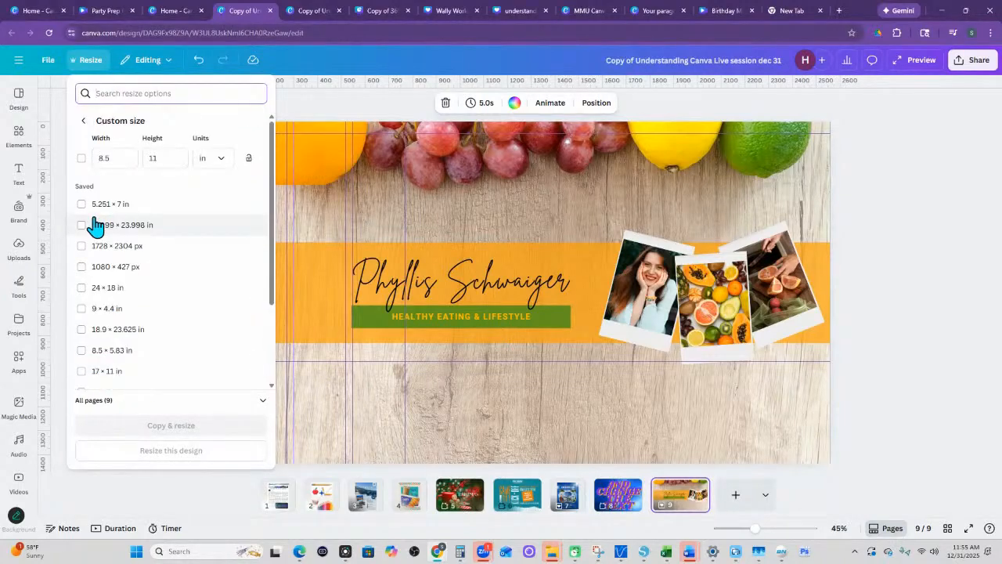
click(83, 123)
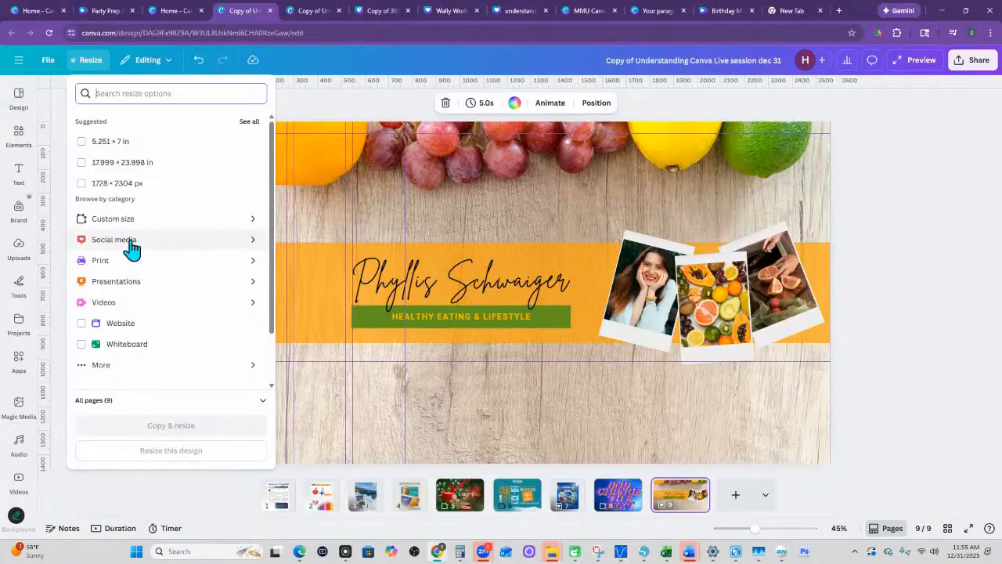
click(130, 245)
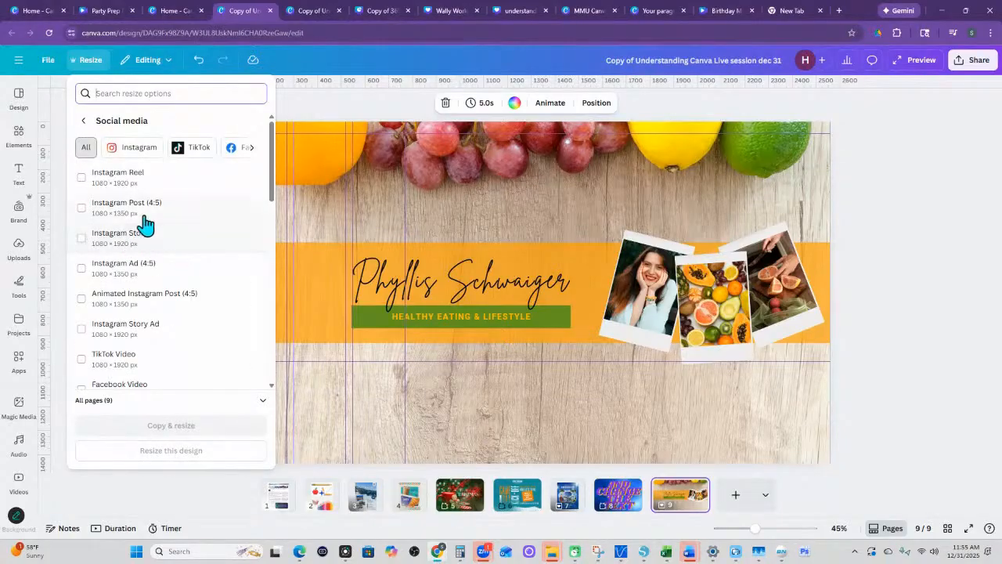
click(134, 215)
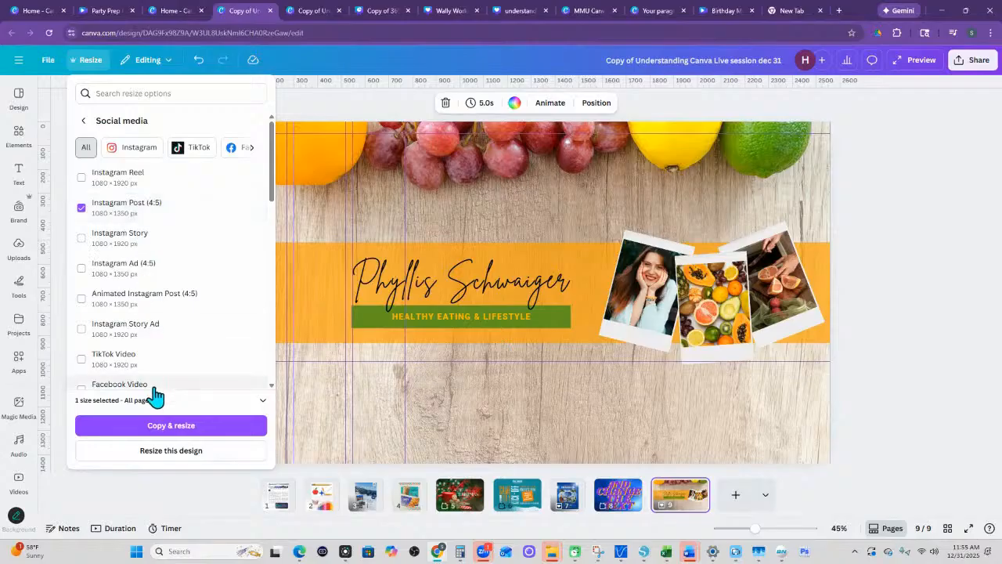
scroll(143, 316, down, 3)
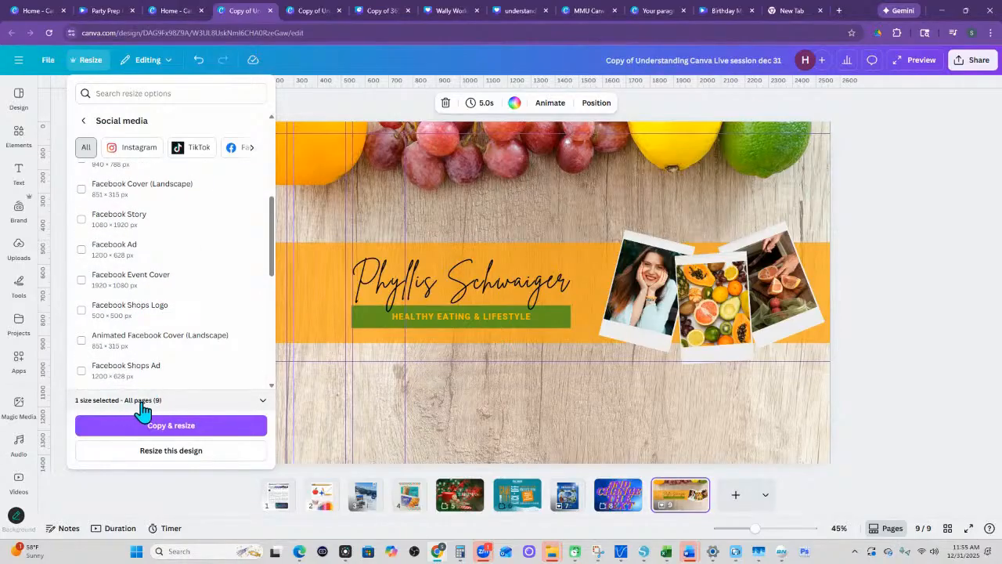
click(141, 404)
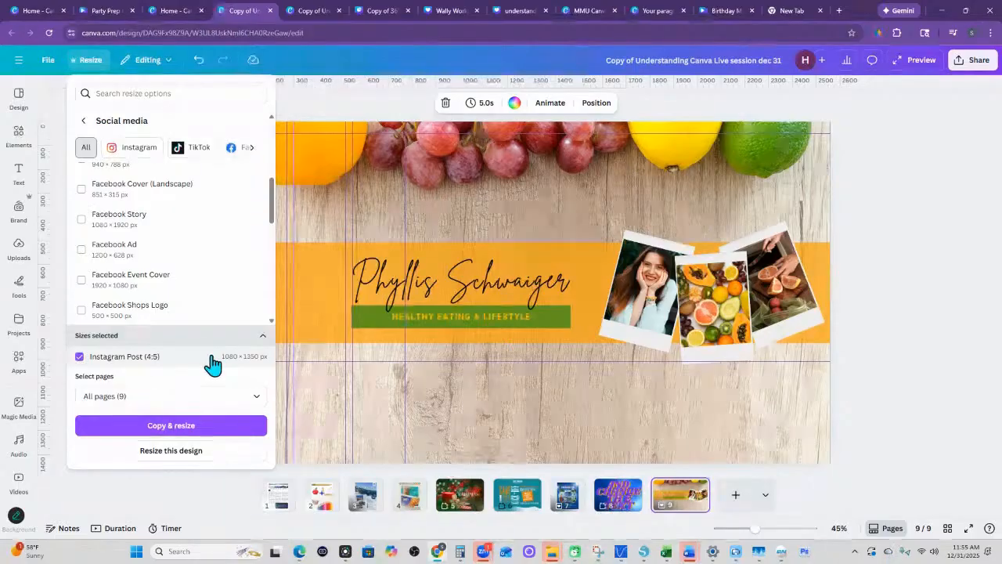
scroll(175, 320, up, 1)
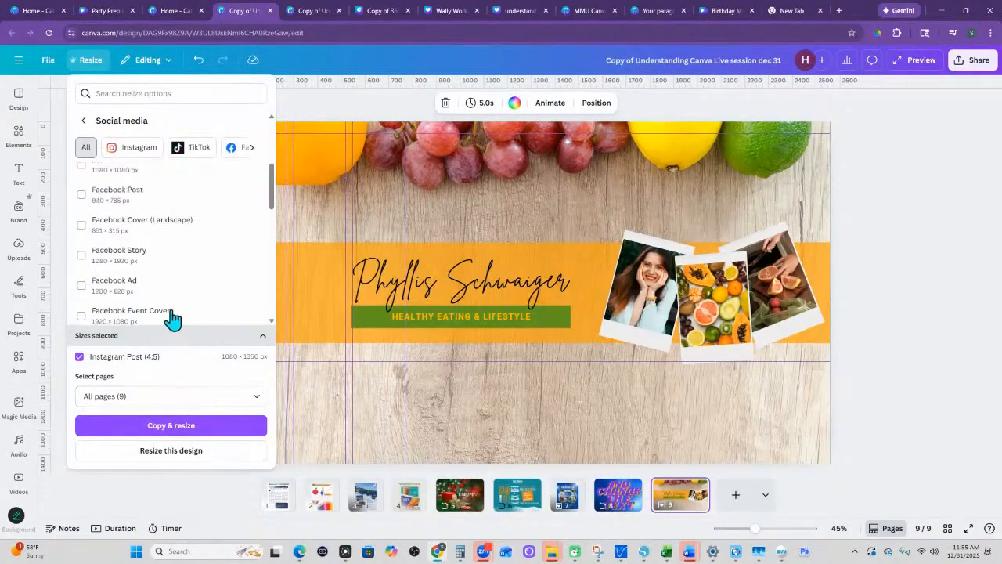
scroll(179, 306, down, 10)
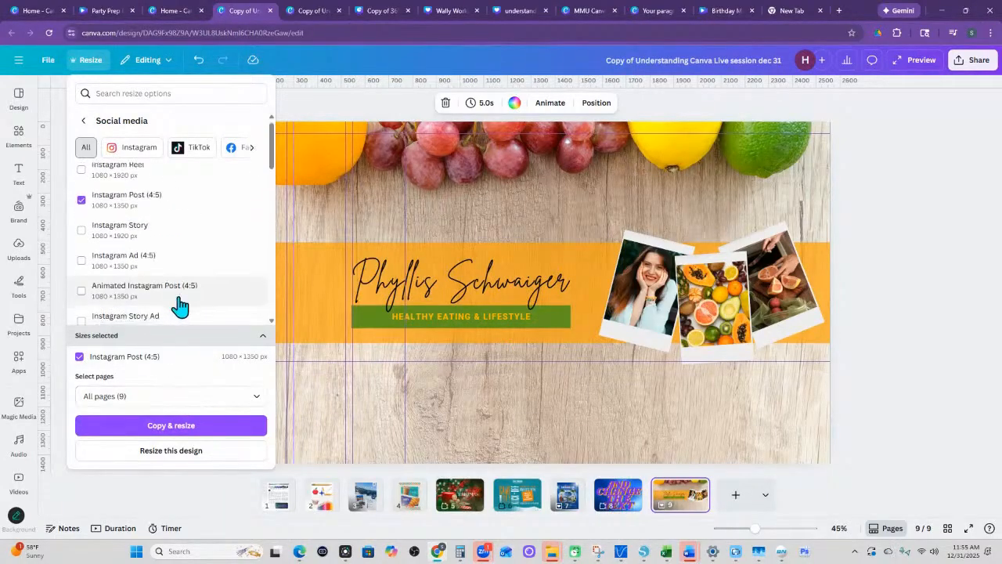
click(212, 399)
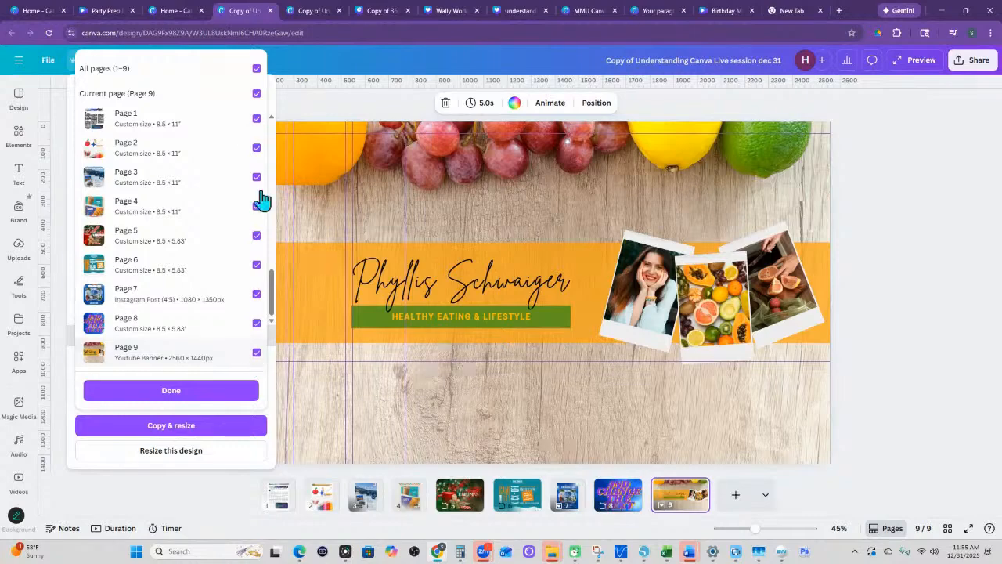
click(256, 69)
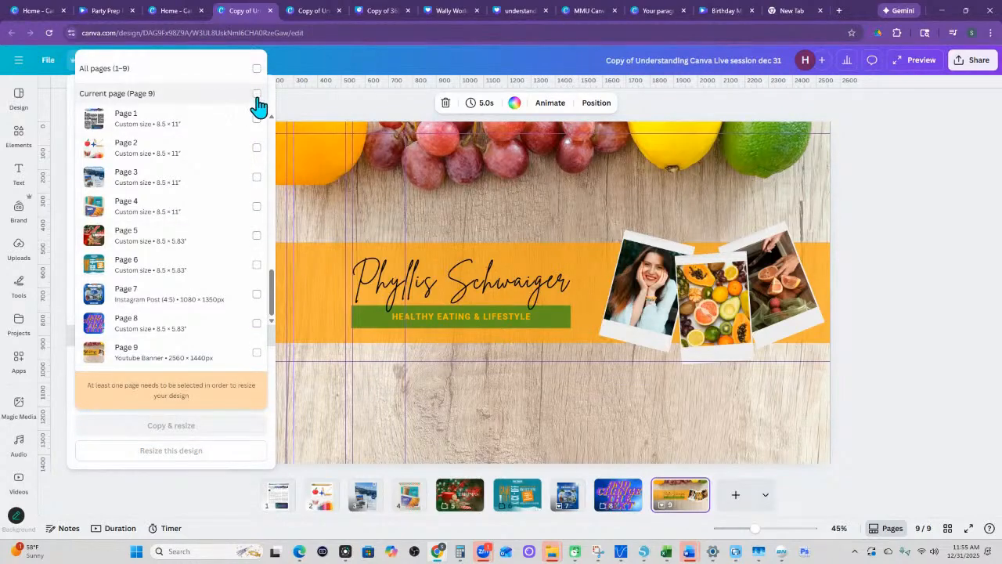
click(257, 94)
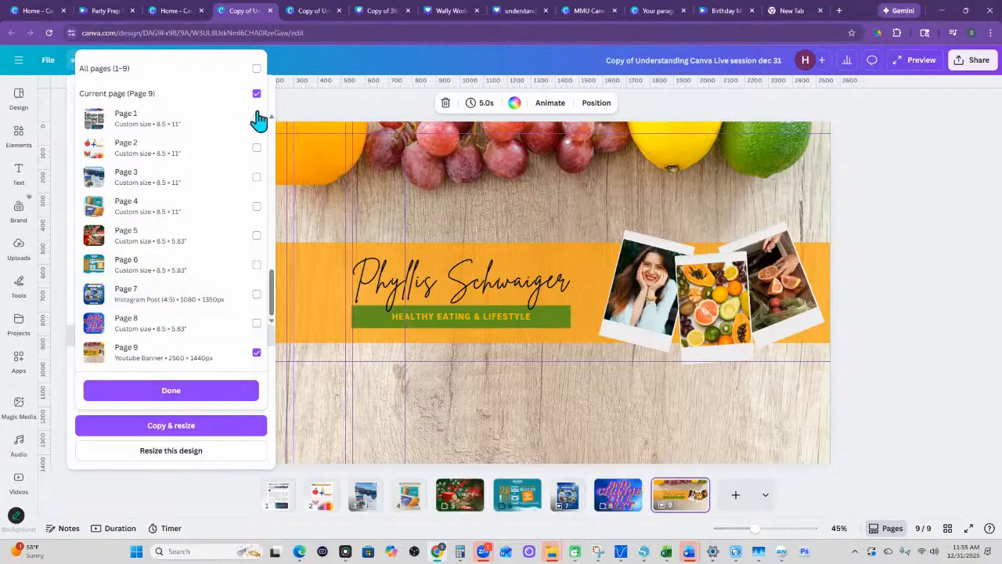
right_click(253, 356)
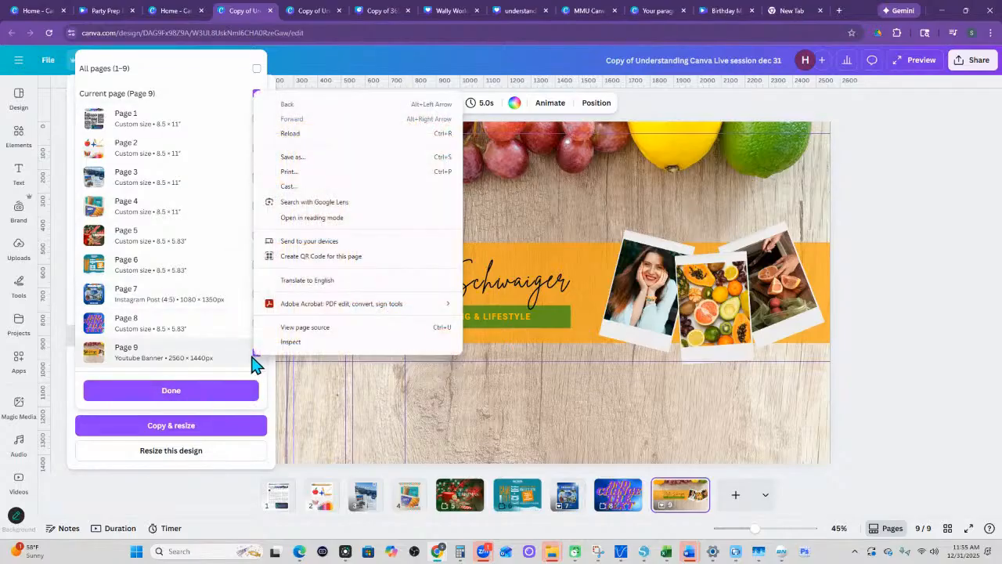
click(209, 398)
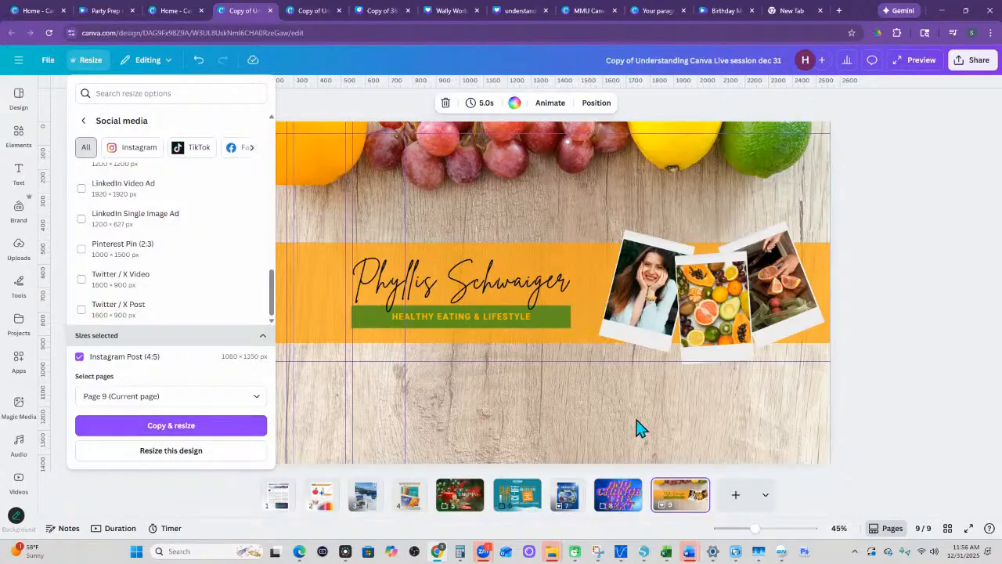
click(195, 495)
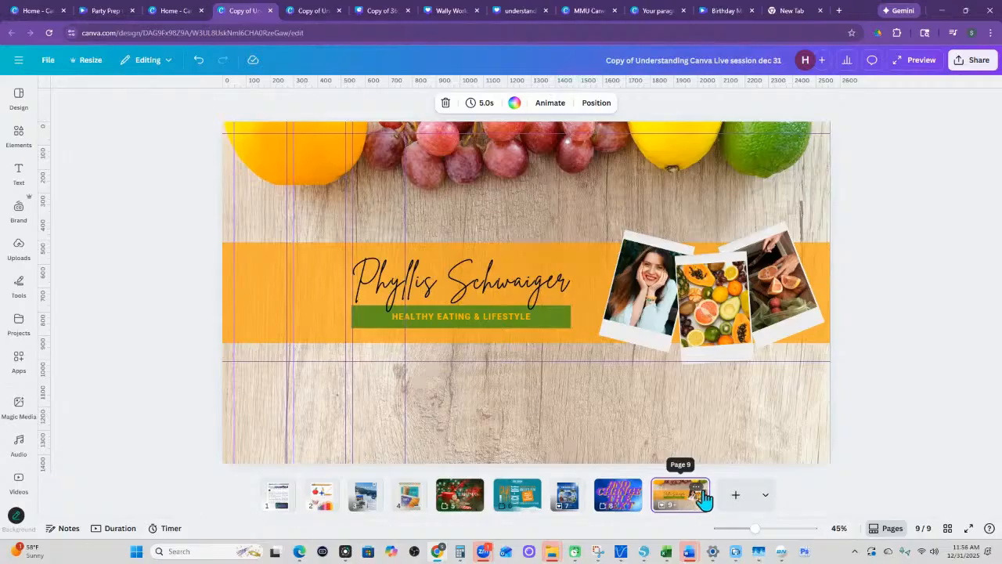
- Duplicate page 9 and resize only the copy, page 10, within this design to Instagram Post (4:5), 1080 × 1350 px
click(697, 493)
click(732, 251)
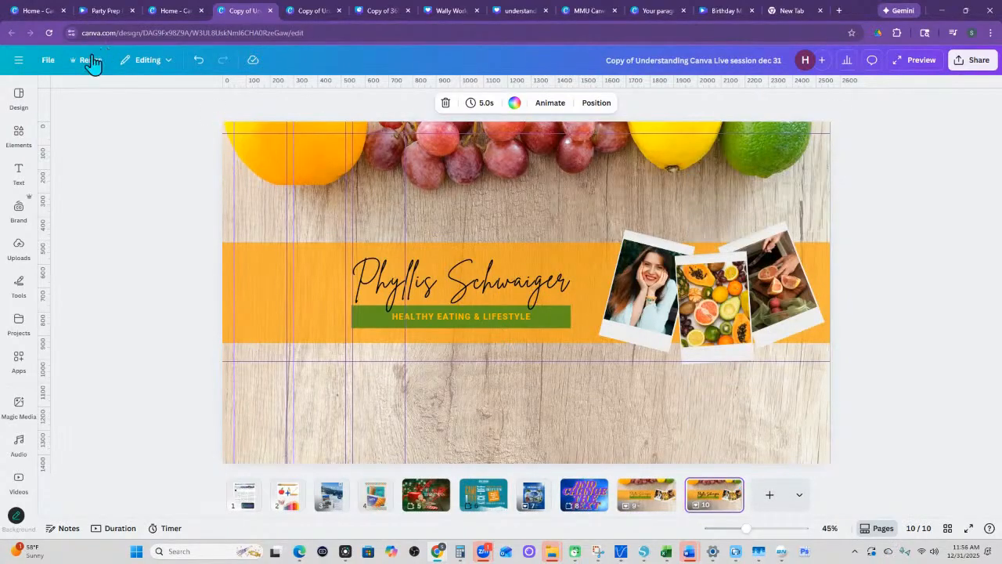
click(91, 63)
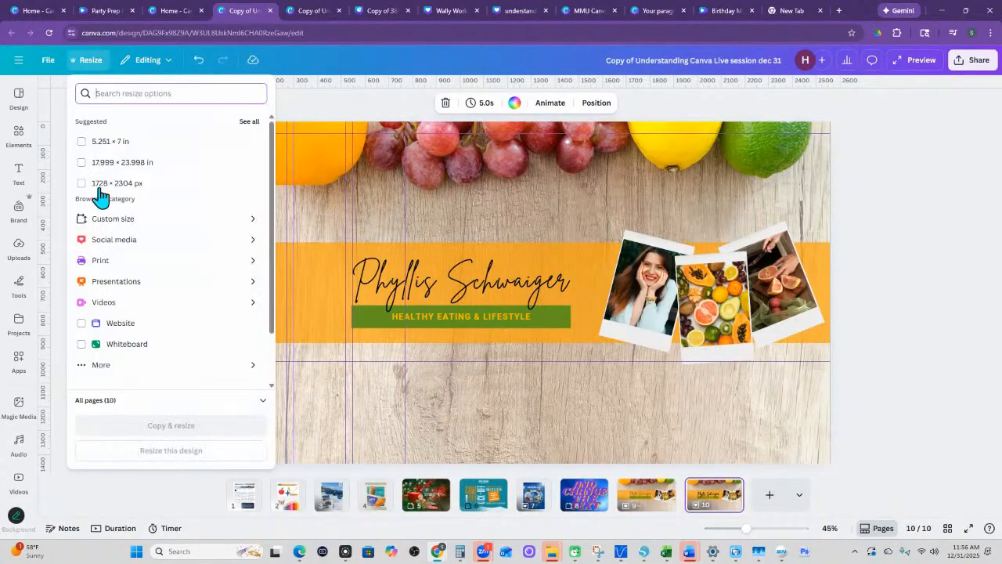
click(106, 243)
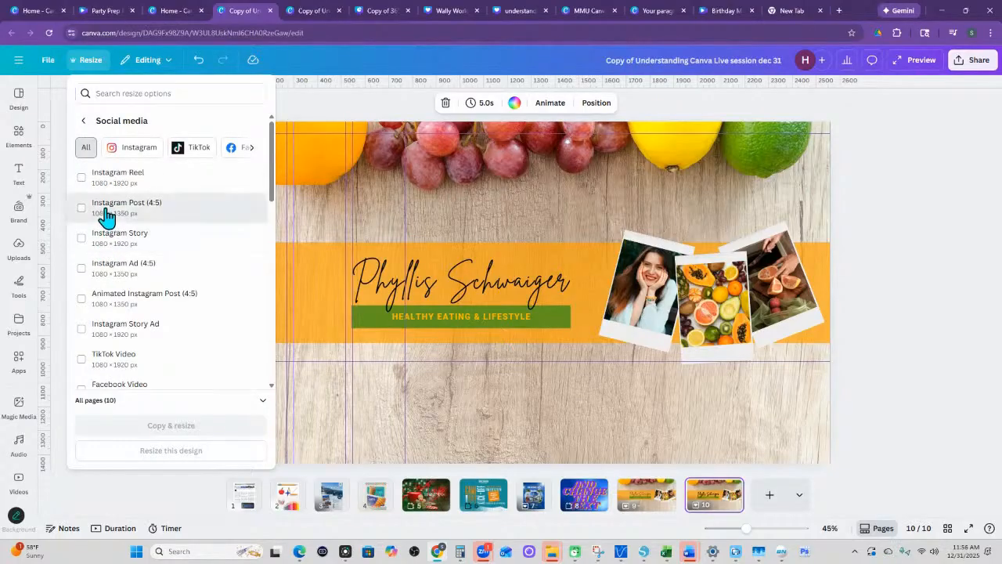
click(103, 207)
click(161, 400)
click(160, 403)
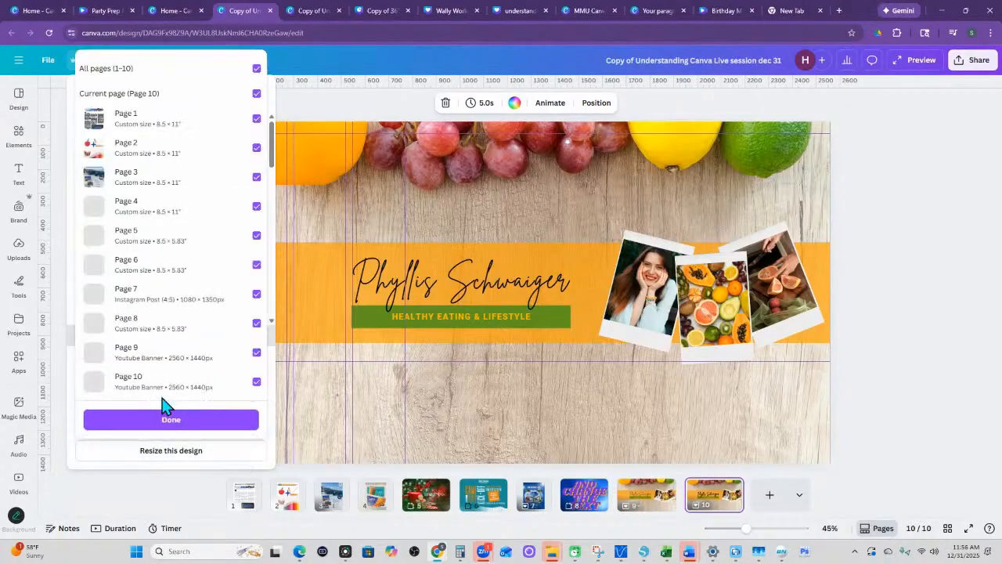
click(257, 69)
click(257, 94)
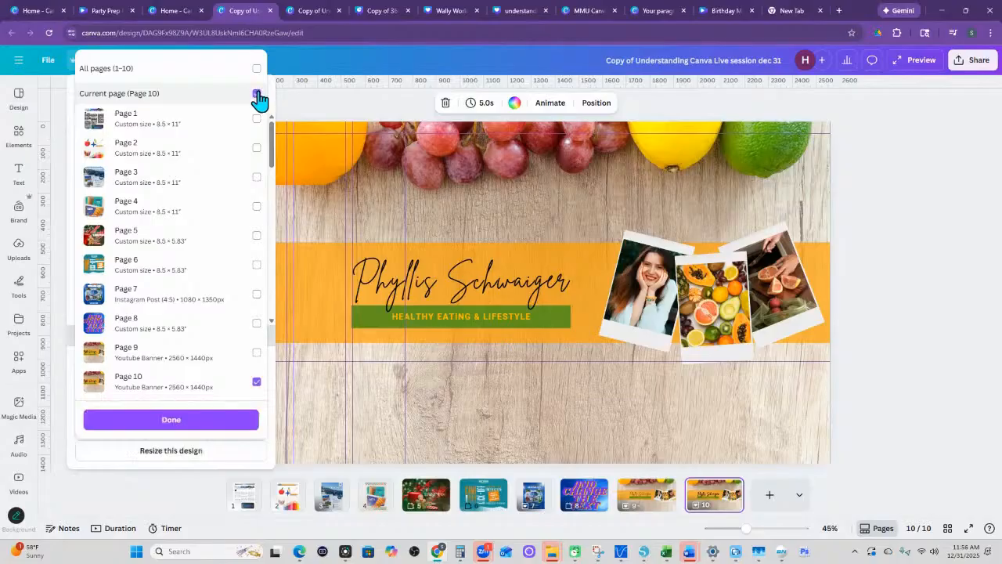
click(177, 423)
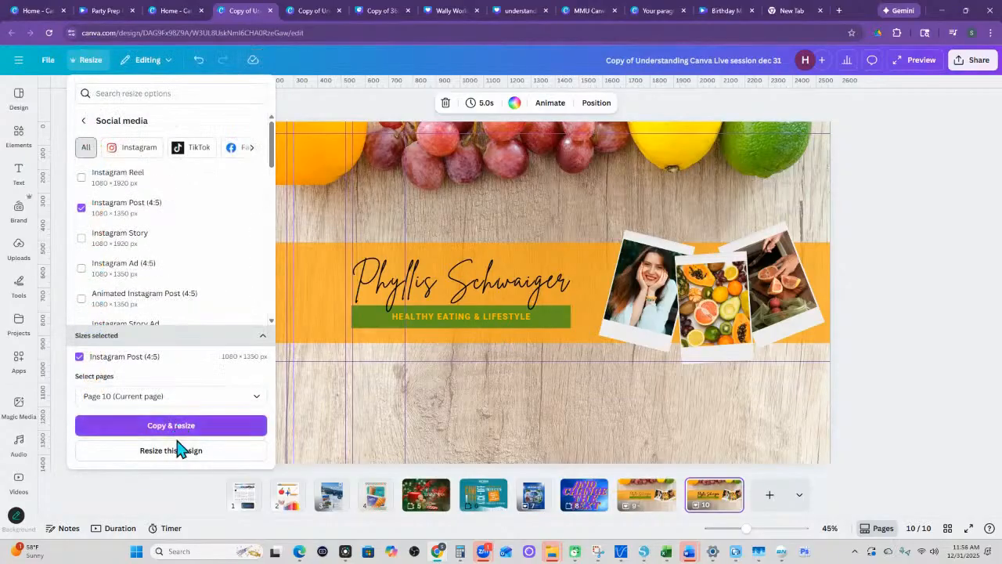
click(172, 453)
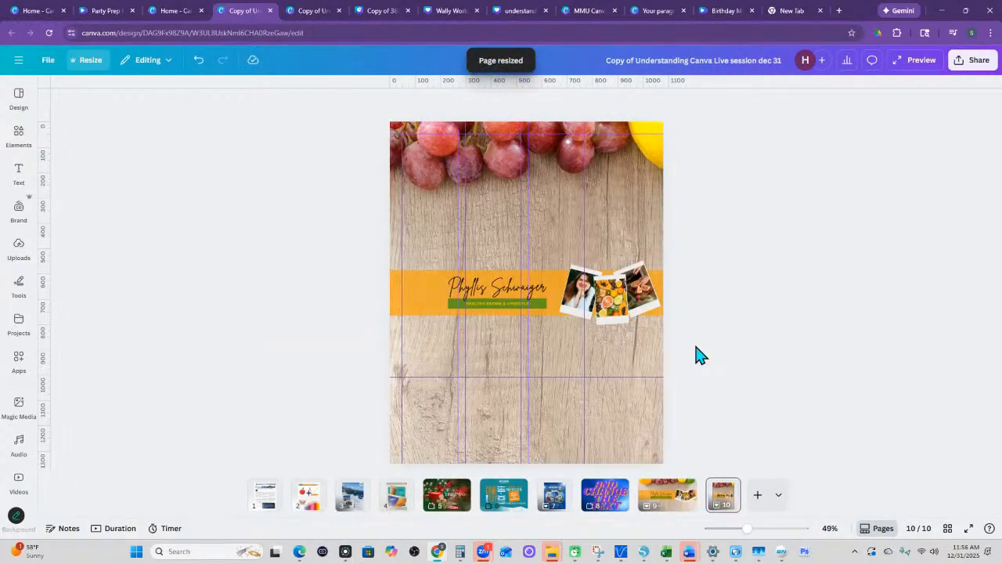
- Compare page 9 with the resized page 10 and examine how page 10's fruit-and-wood background photo is cropped
click(673, 506)
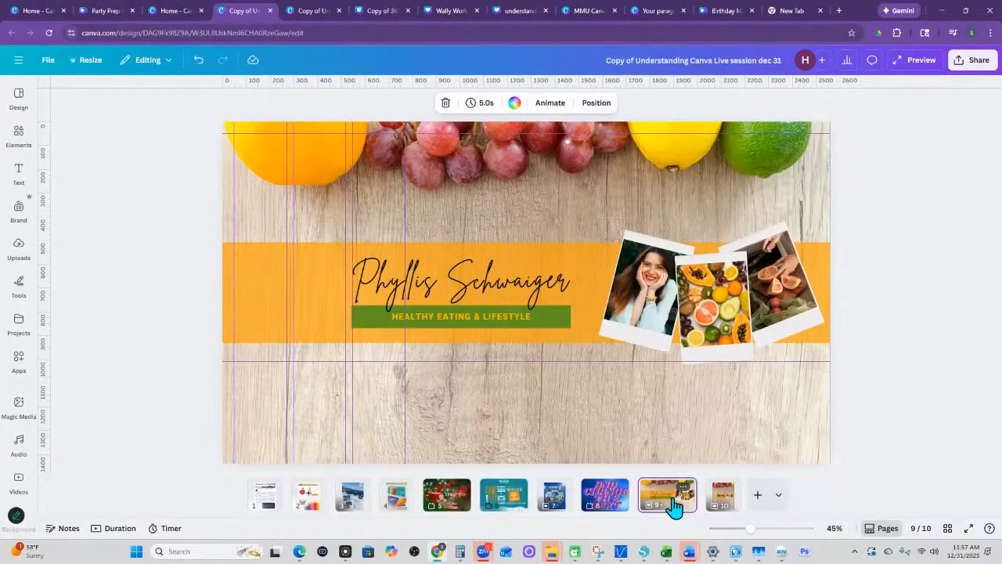
click(722, 501)
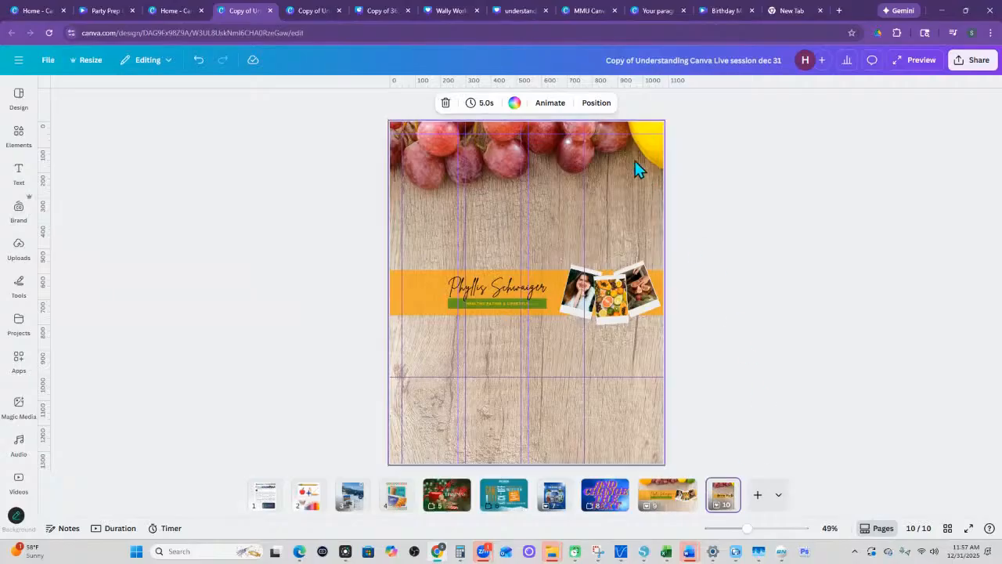
click(648, 133)
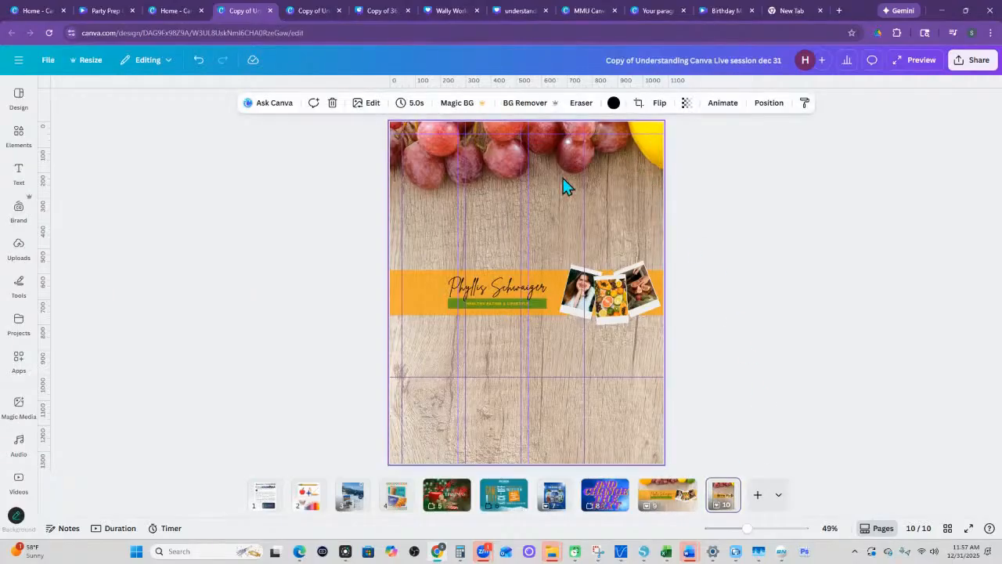
double_click(558, 150)
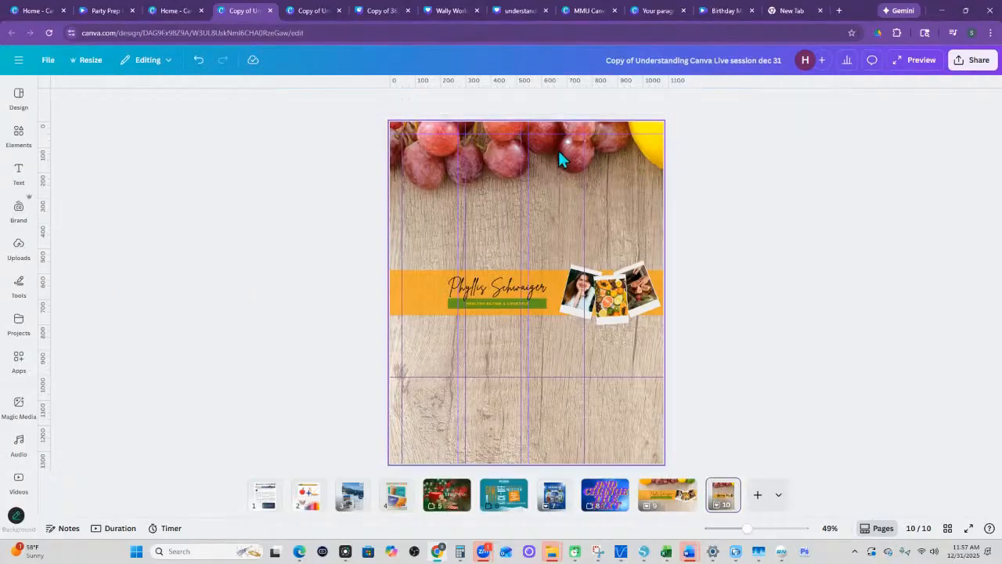
click(583, 155)
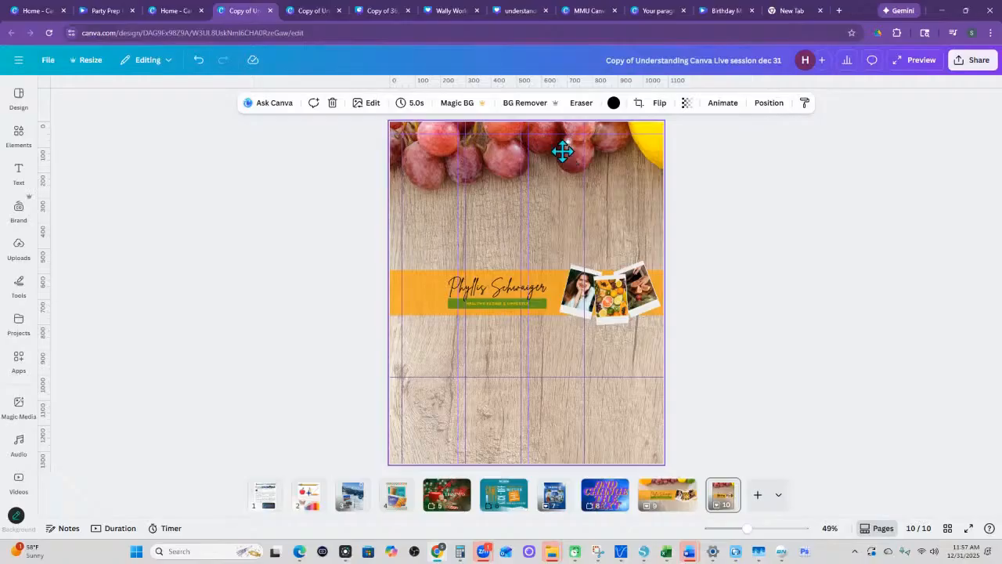
double_click(562, 150)
scroll(622, 277, down, 2)
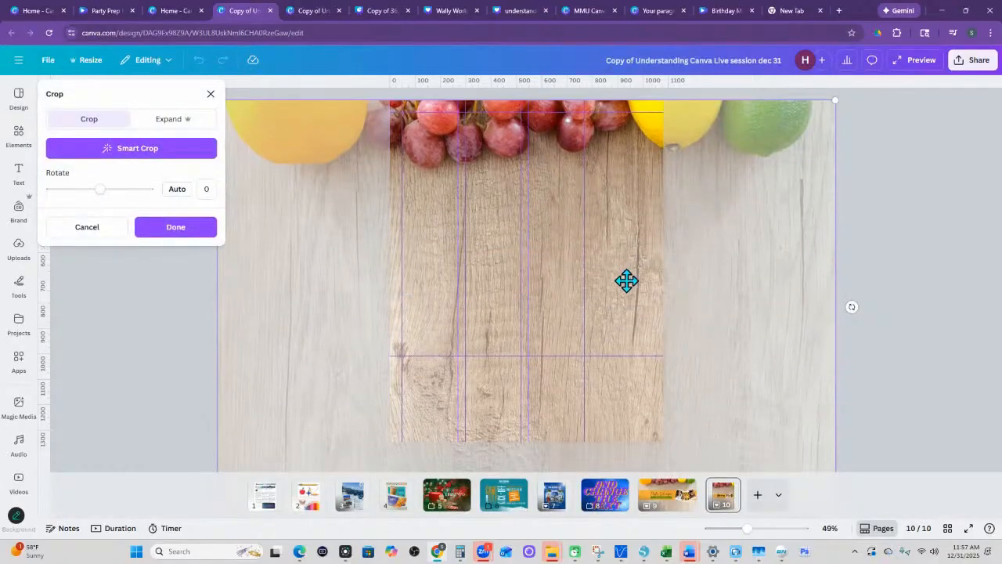
scroll(623, 268, up, 2)
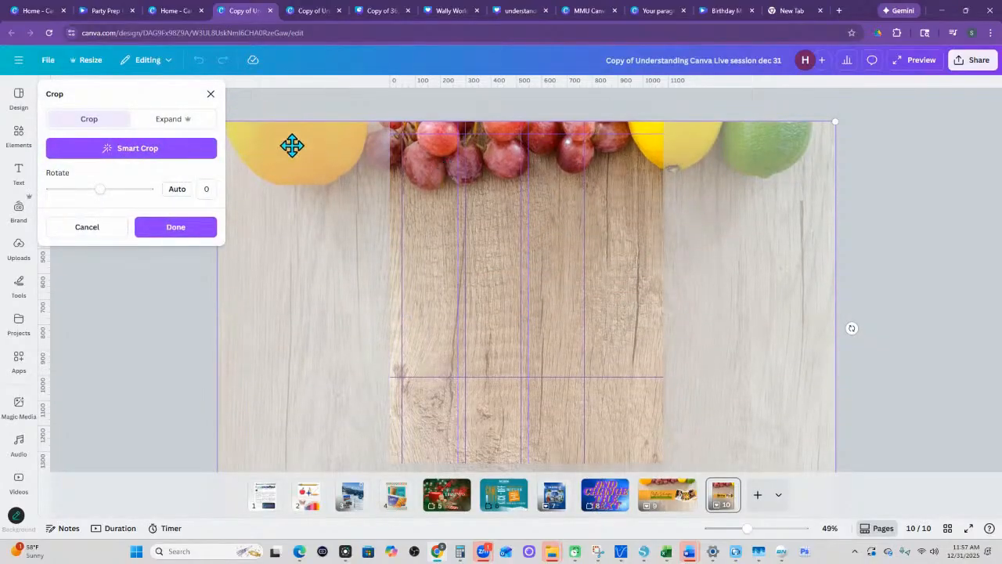
scroll(678, 224, down, 2)
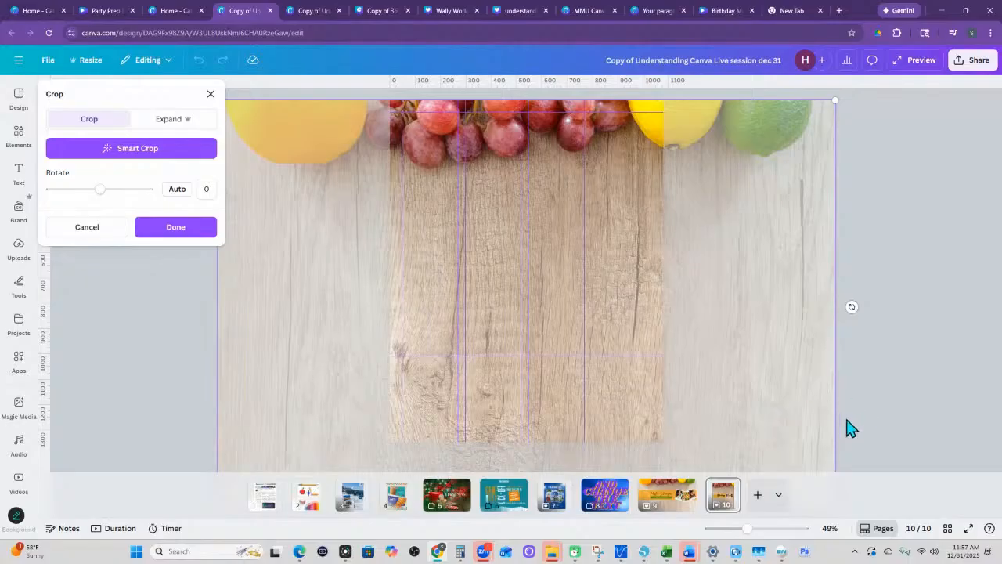
click(891, 385)
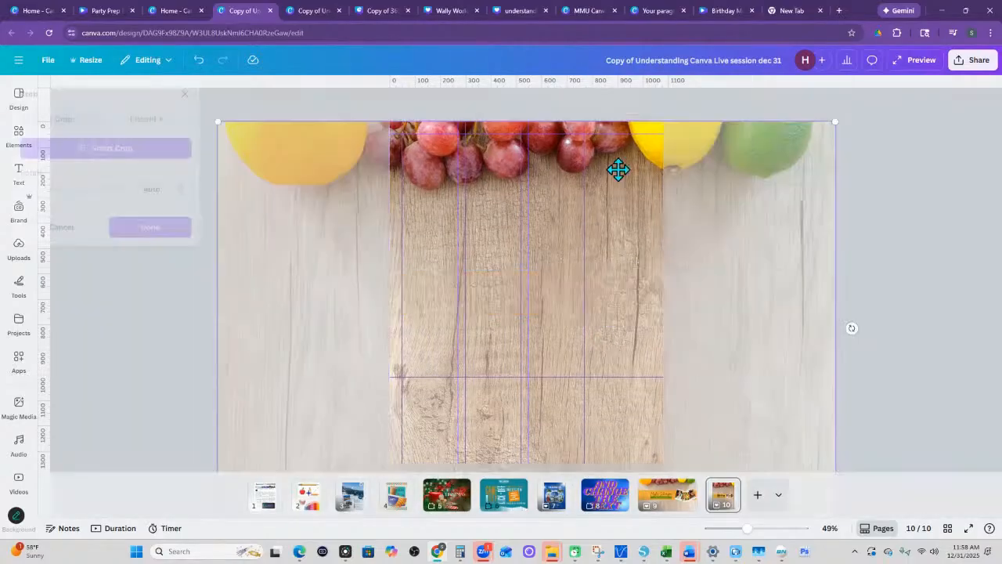
- Open the crop of page 10's background photo and shift the photo sideways and vertically to try different framings
double_click(618, 171)
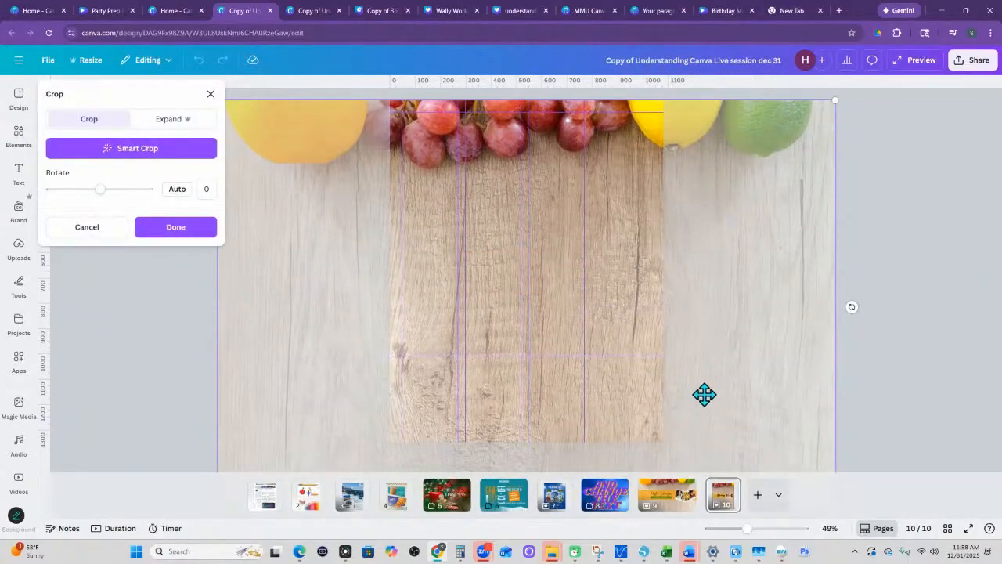
drag(702, 393, 671, 403)
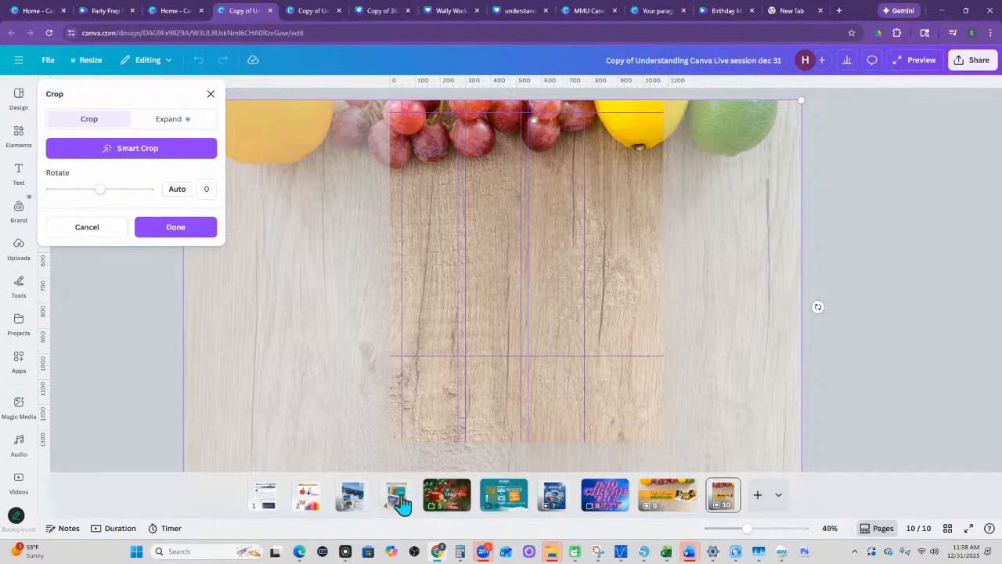
mouse_move(454, 561)
drag(702, 423, 709, 306)
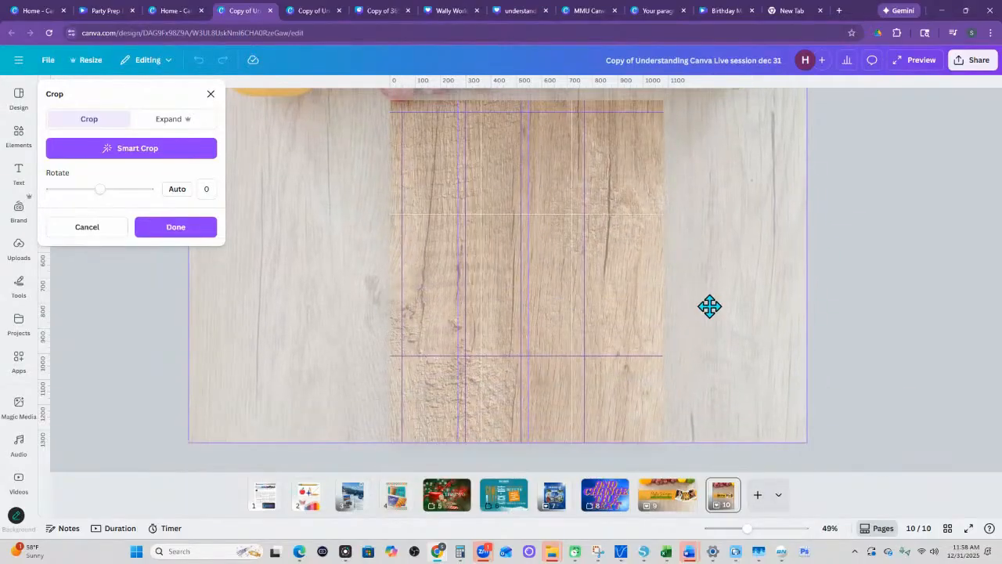
scroll(788, 239, up, 1)
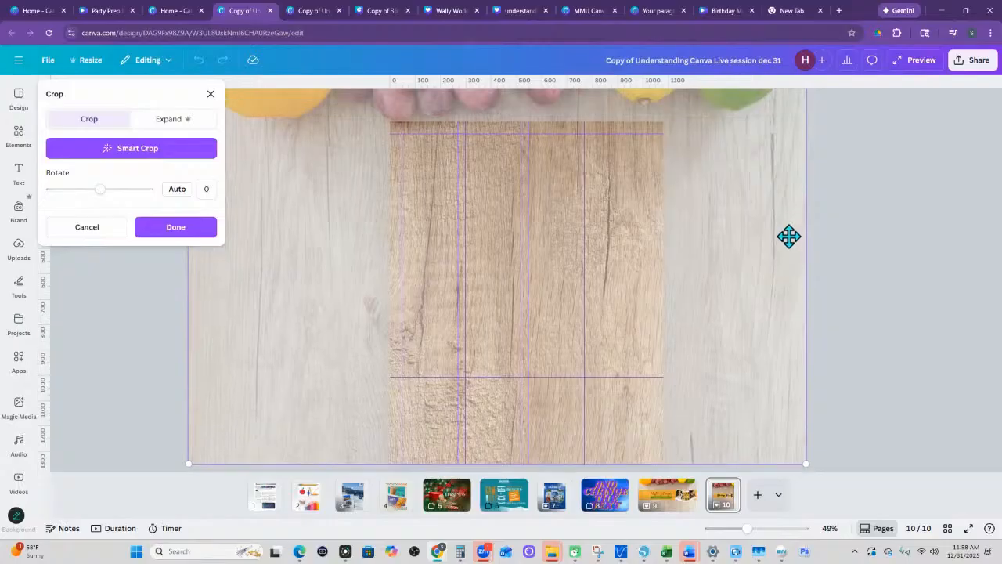
drag(727, 181, 740, 235)
drag(741, 305, 742, 343)
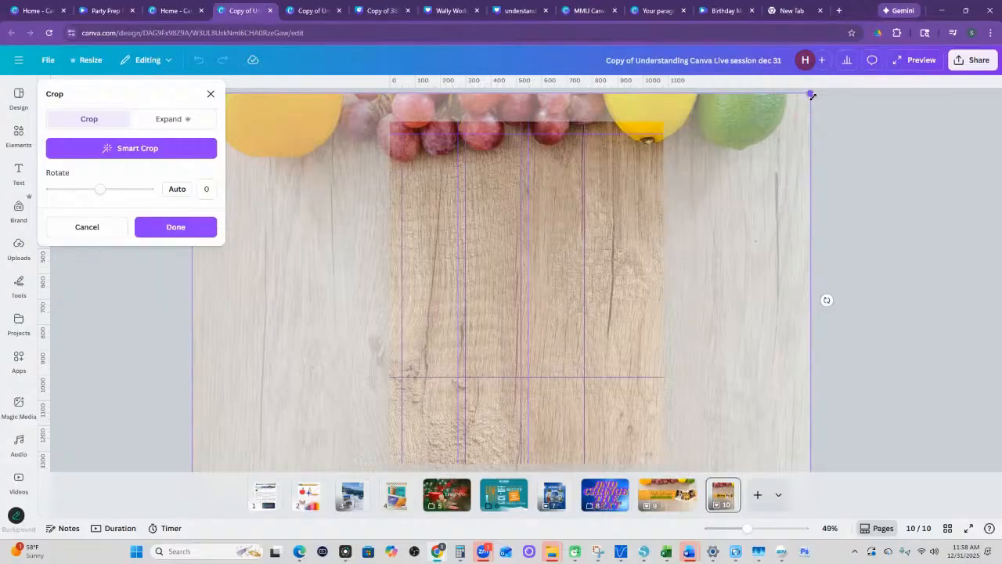
- Try shrinking and enlarging the background photo within the crop, keeping its fruit along the page's upper edge
drag(811, 92, 767, 121)
drag(727, 262, 758, 154)
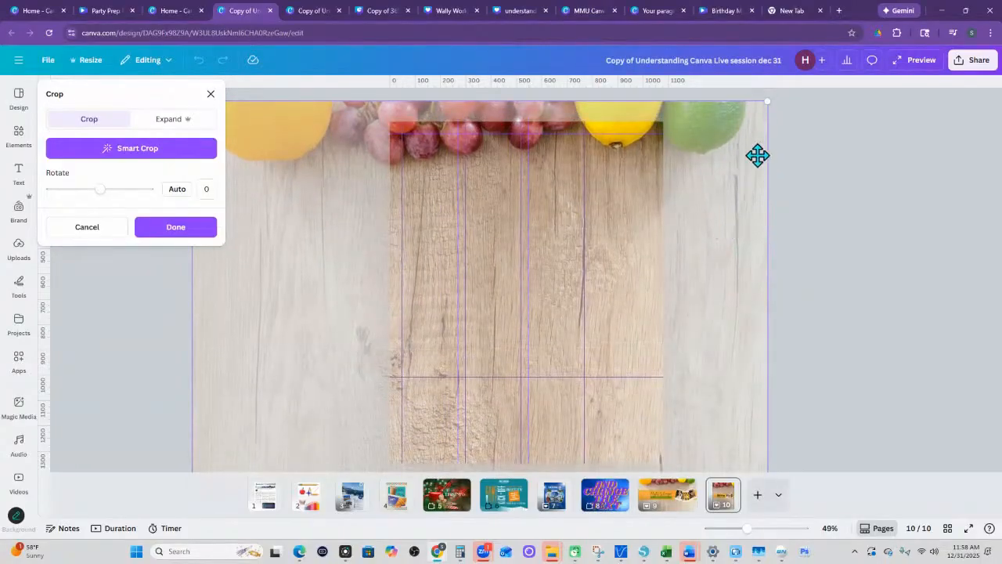
drag(767, 102, 738, 122)
drag(719, 246, 728, 231)
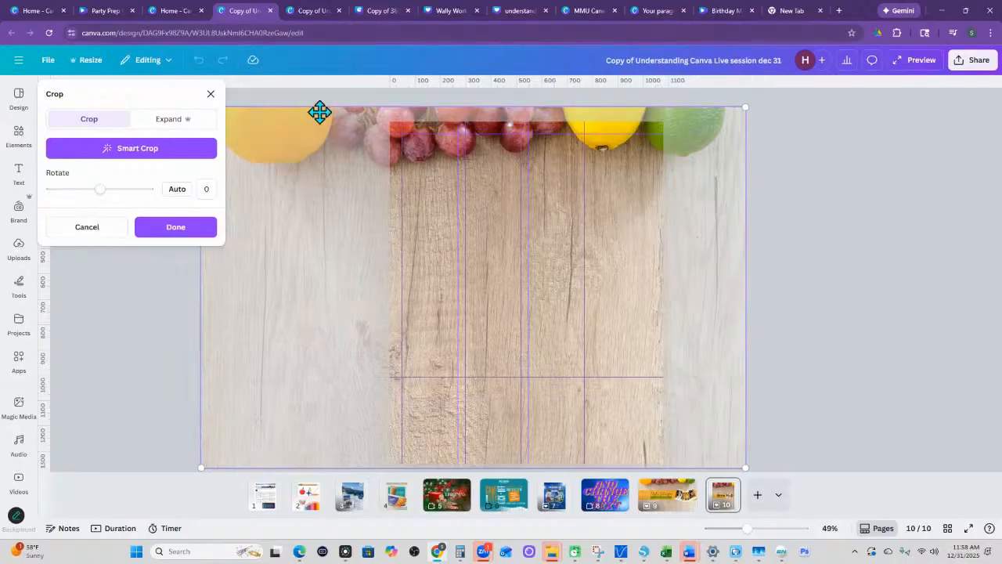
drag(746, 107, 855, 32)
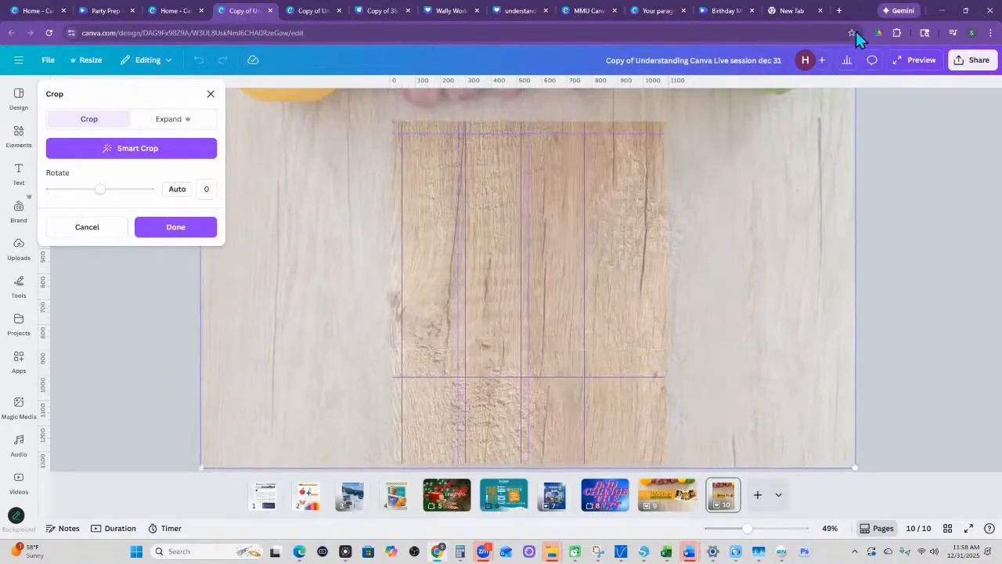
drag(763, 163, 753, 267)
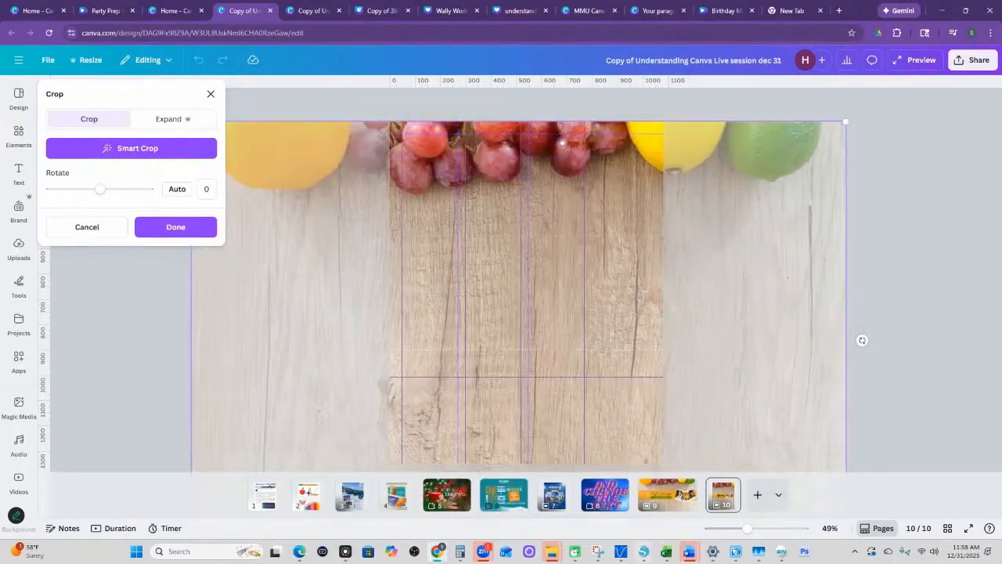
- Scale the background photo down in the crop until its height matches the full height of page 10
drag(748, 530, 731, 530)
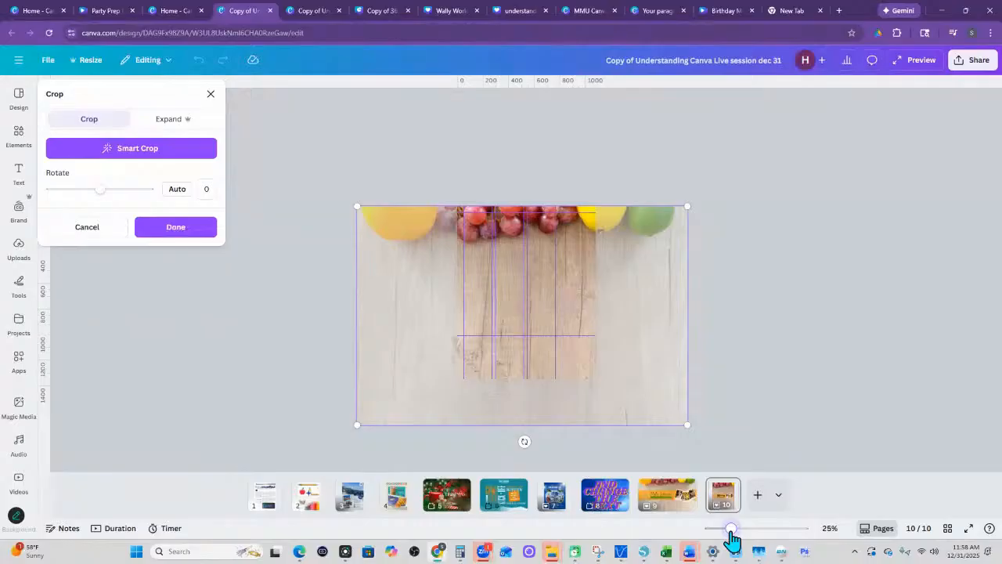
drag(731, 530, 728, 530)
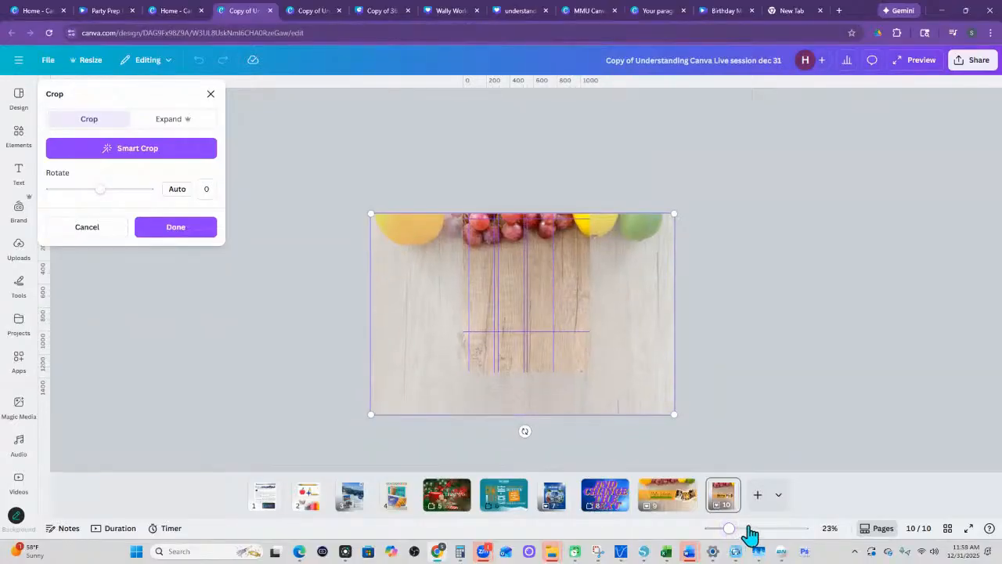
drag(370, 414, 434, 371)
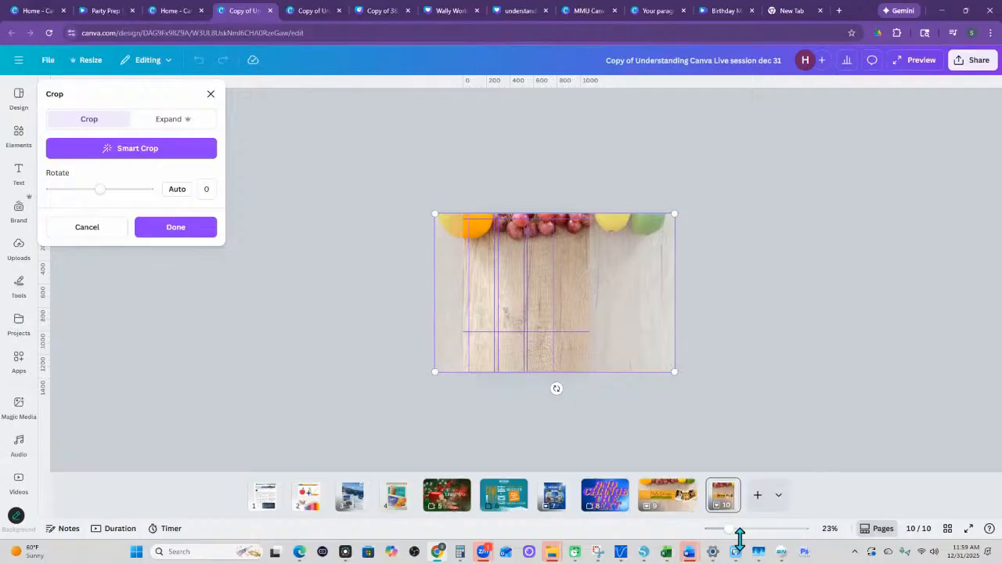
- Reposition the background photo horizontally so the grapes sit between parts of the orange and lemon, and apply the crop
drag(729, 530, 746, 530)
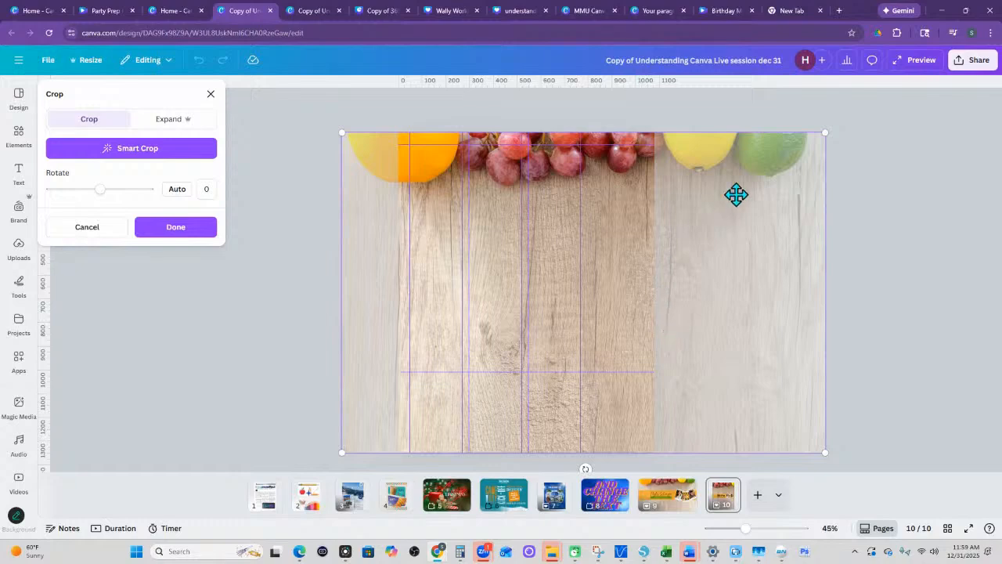
drag(718, 228, 655, 232)
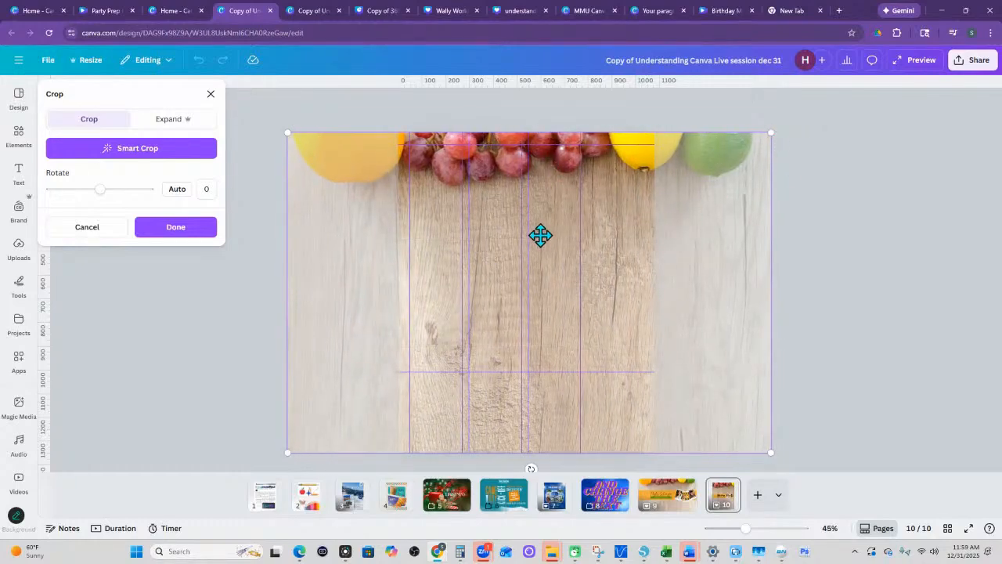
drag(539, 235, 532, 235)
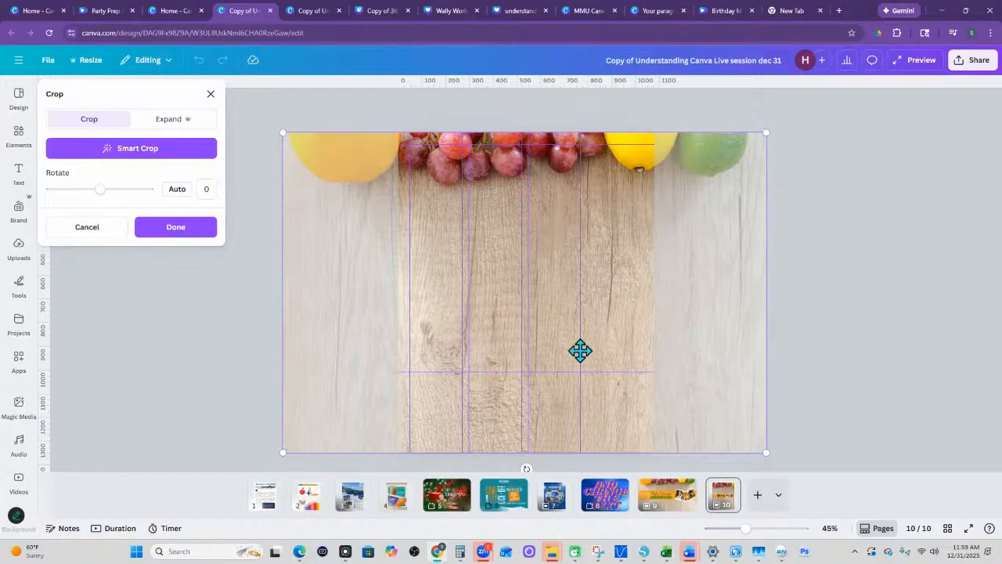
mouse_move(572, 276)
mouse_down()
mouse_move(542, 274)
mouse_move(629, 273)
mouse_move(552, 277)
mouse_move(584, 277)
mouse_up()
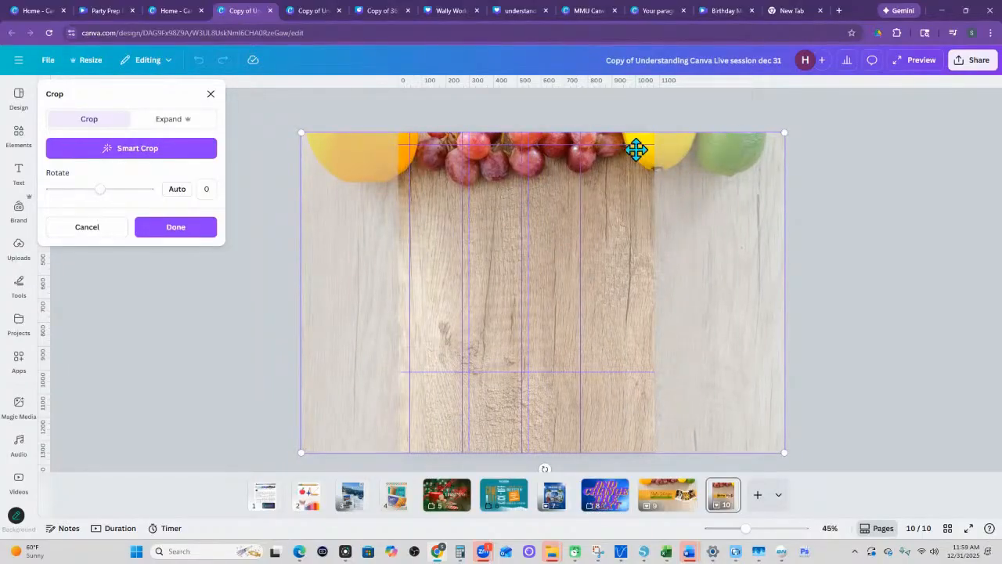
drag(535, 221, 523, 224)
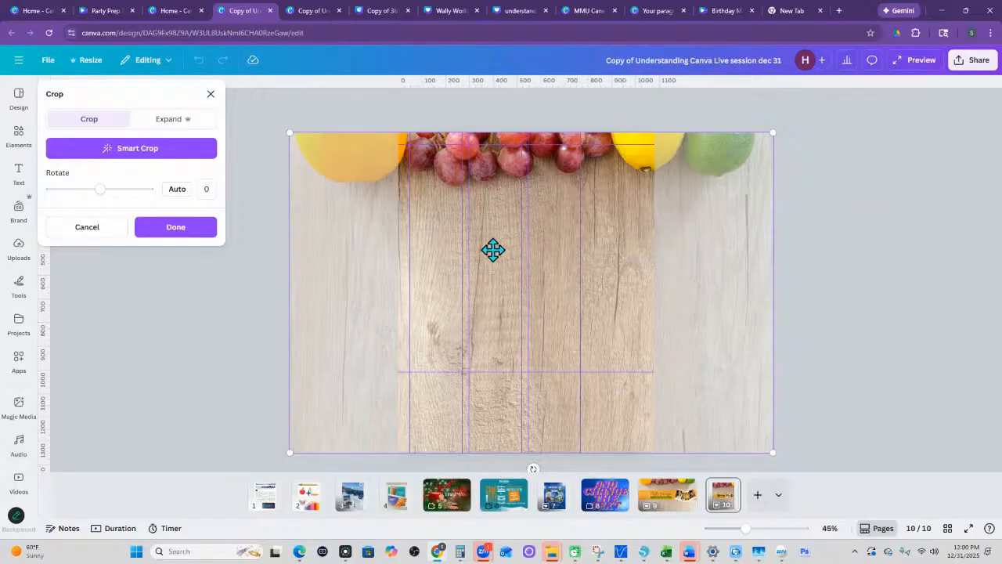
drag(493, 250, 529, 256)
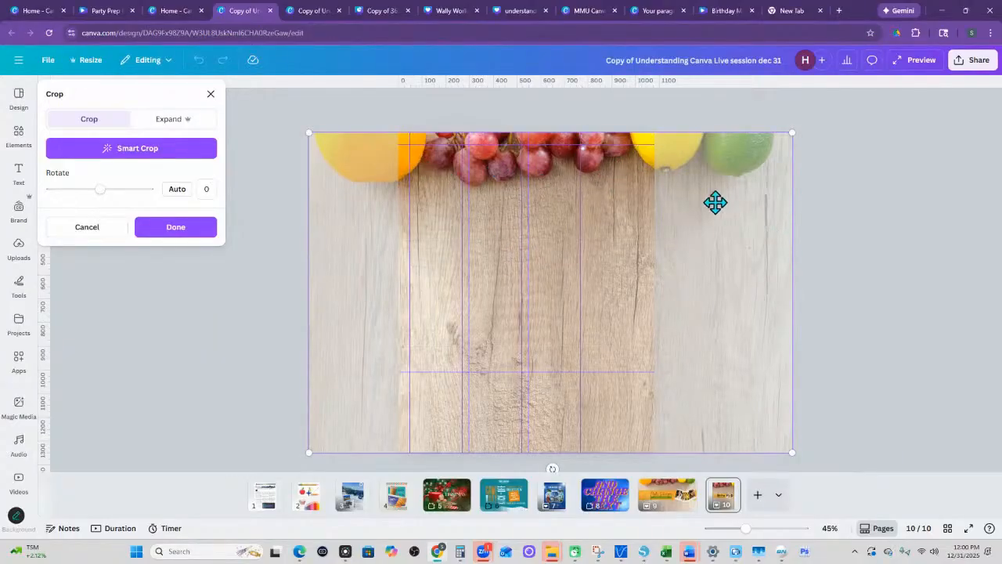
click(901, 264)
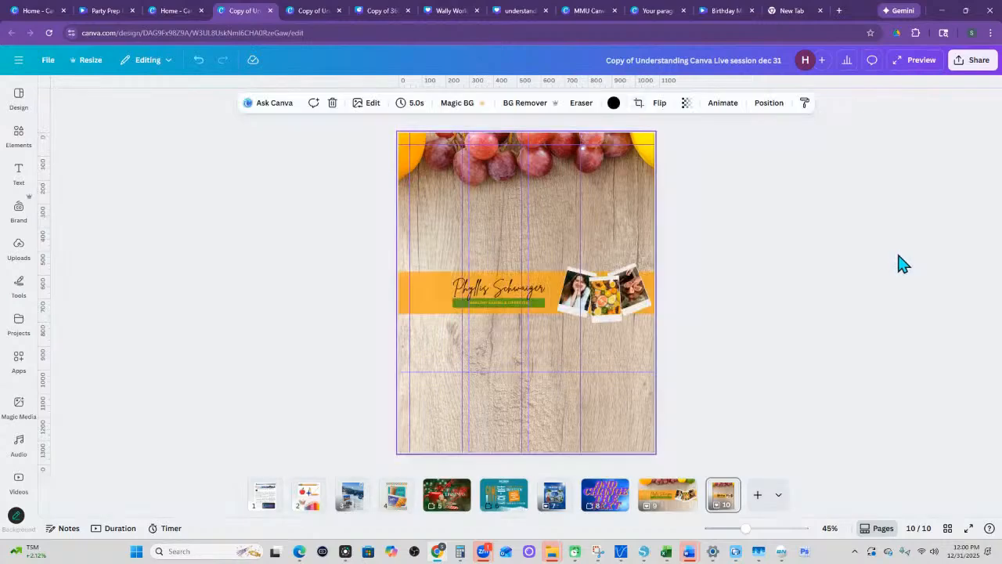
- Select the orange band on page 10 and inspect the banner's text and photos up close
click(433, 298)
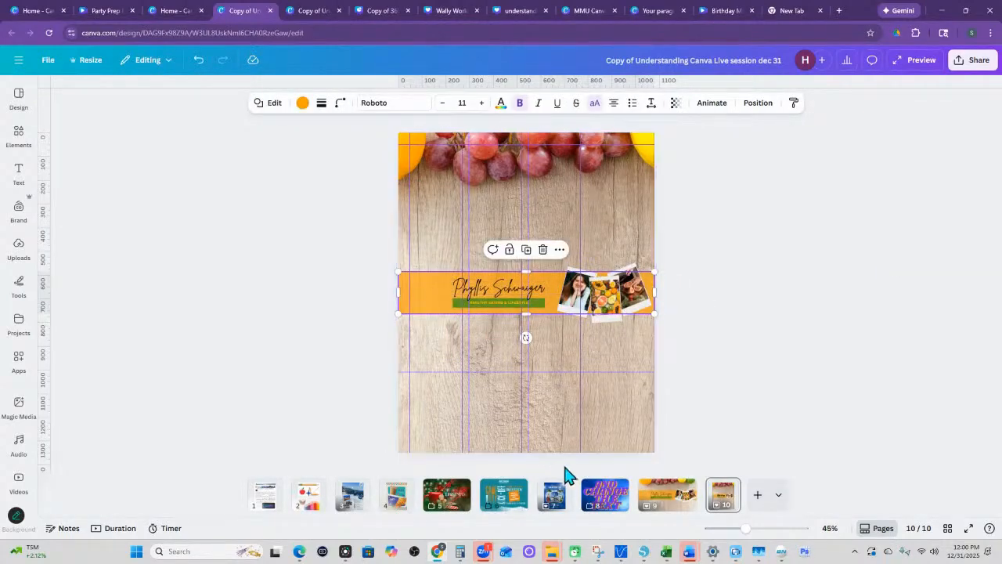
mouse_move(746, 528)
mouse_down()
mouse_move(761, 528)
mouse_move(753, 537)
mouse_up()
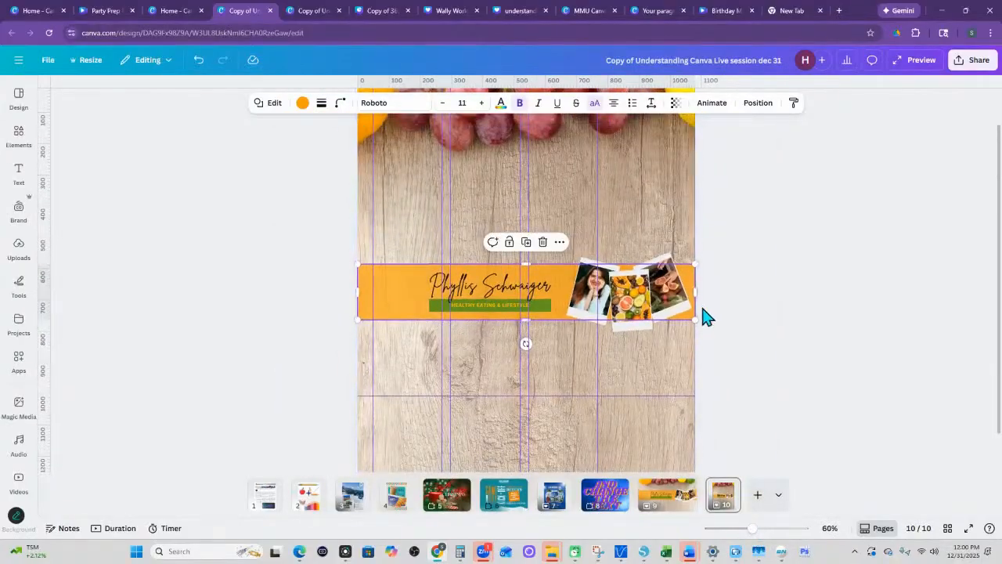
scroll(689, 313, down, 1)
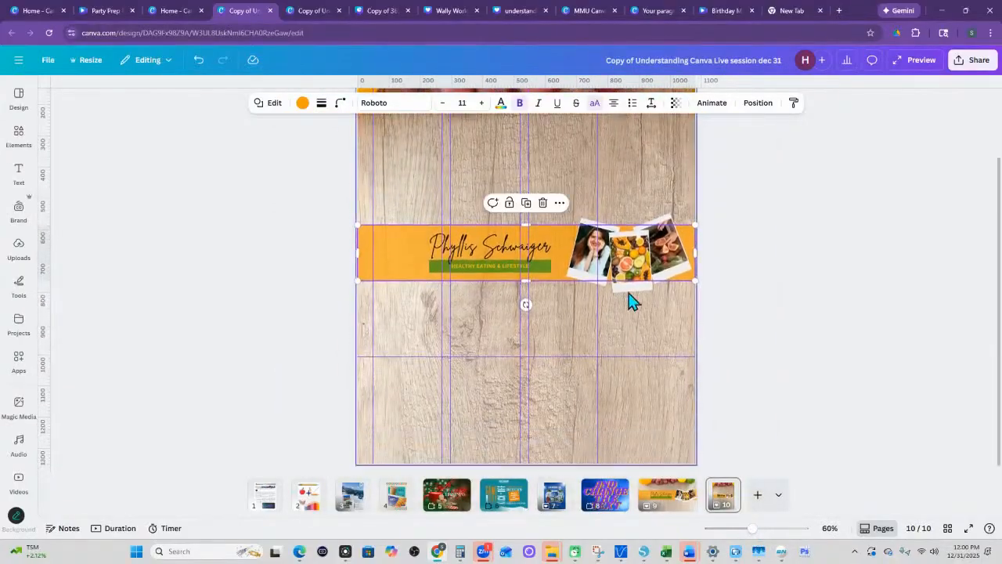
- View the page options of the YouTube banner on page 9, and open the resize options from page 10
click(668, 512)
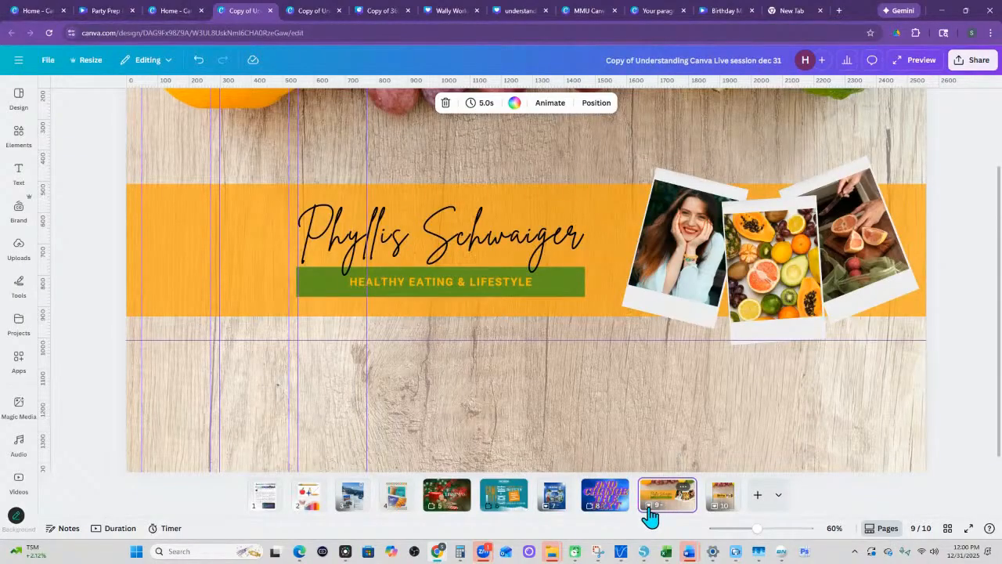
right_click(649, 515)
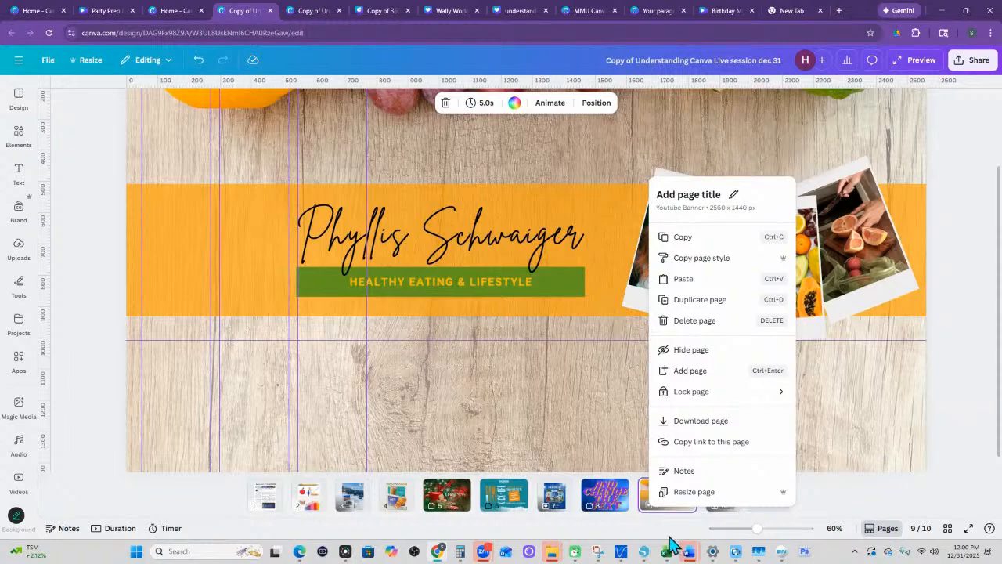
click(848, 505)
click(725, 497)
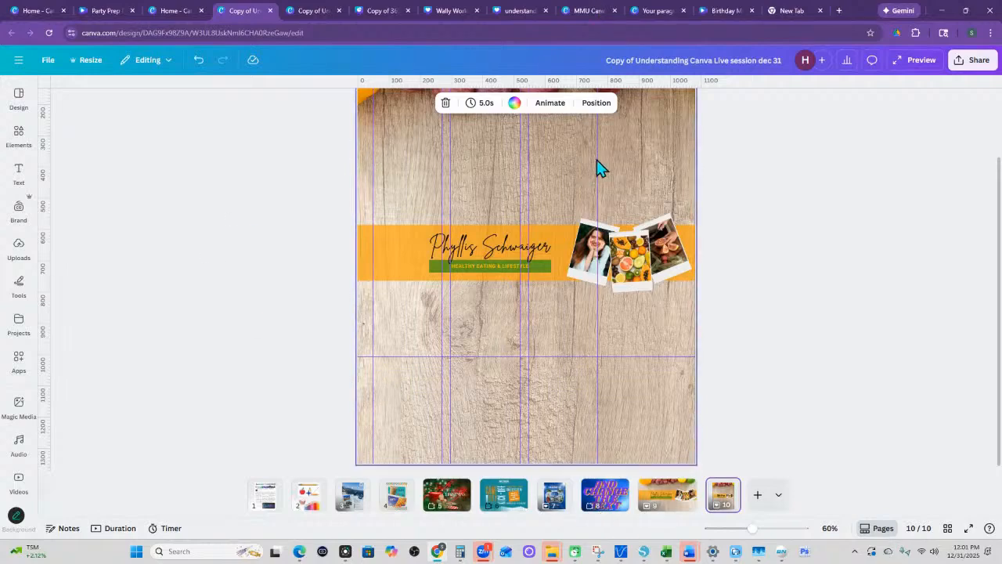
click(84, 61)
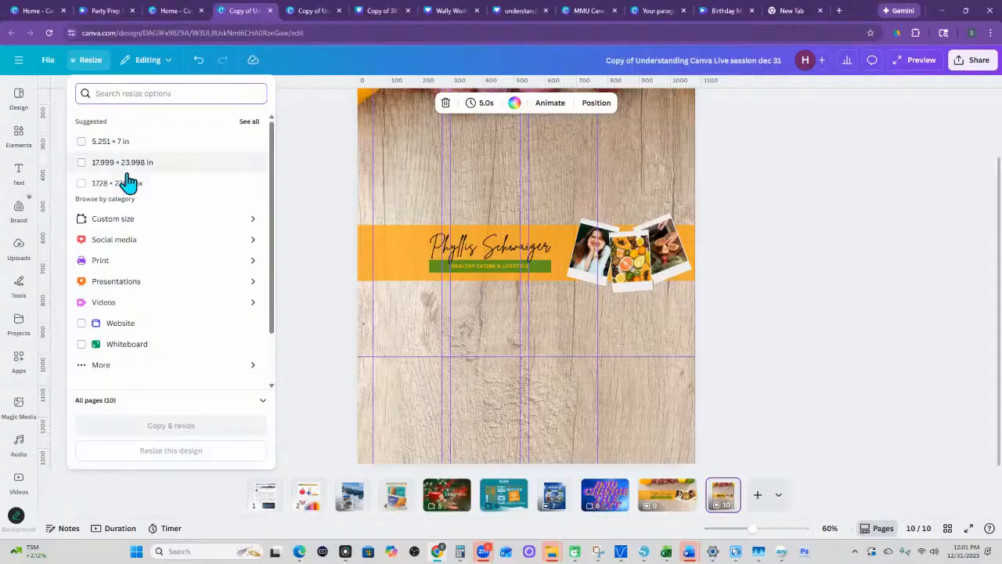
- Review the saved custom resize dimensions while on page 10, and close the resize options
click(116, 219)
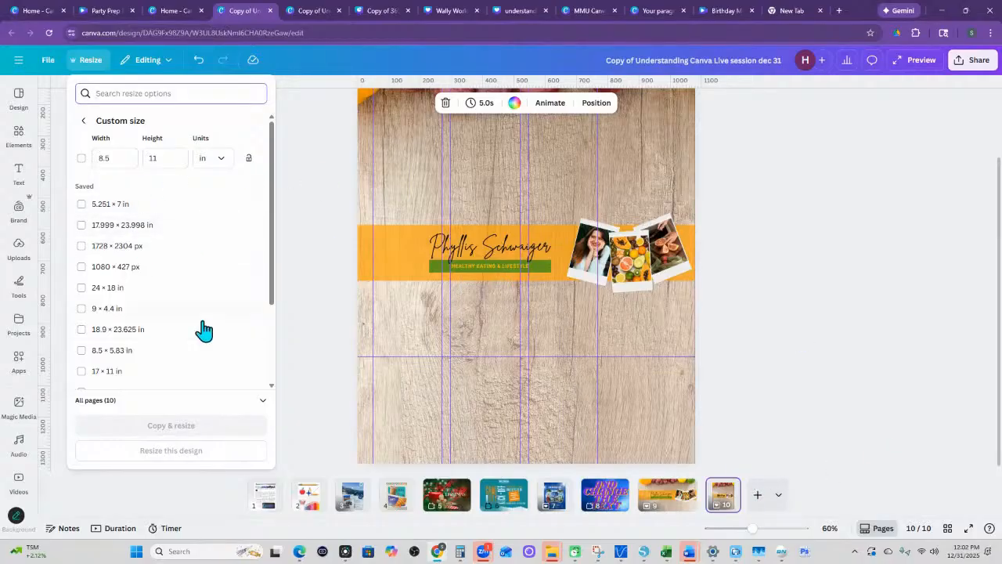
scroll(197, 321, down, 2)
scroll(195, 314, up, 2)
click(84, 122)
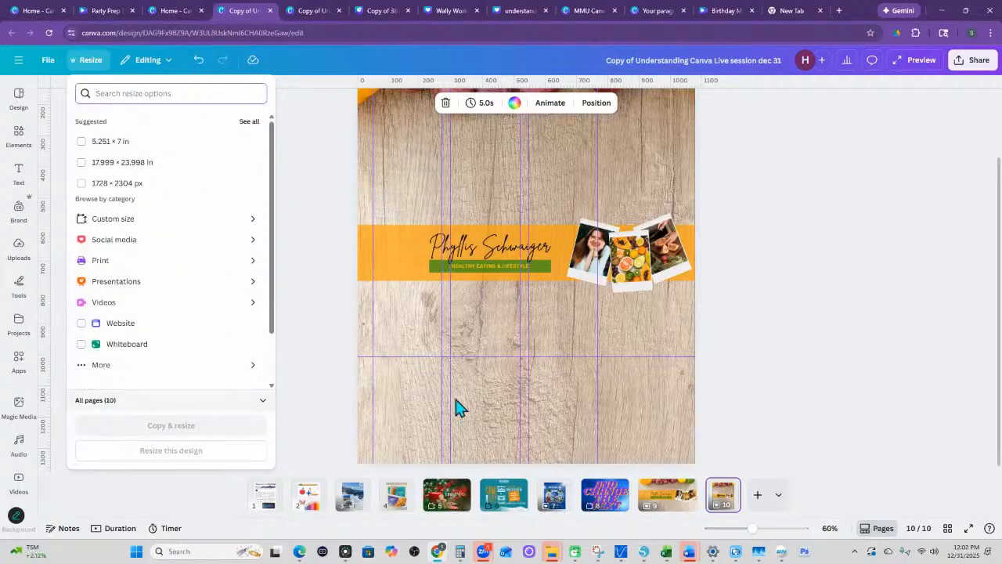
key(Escape)
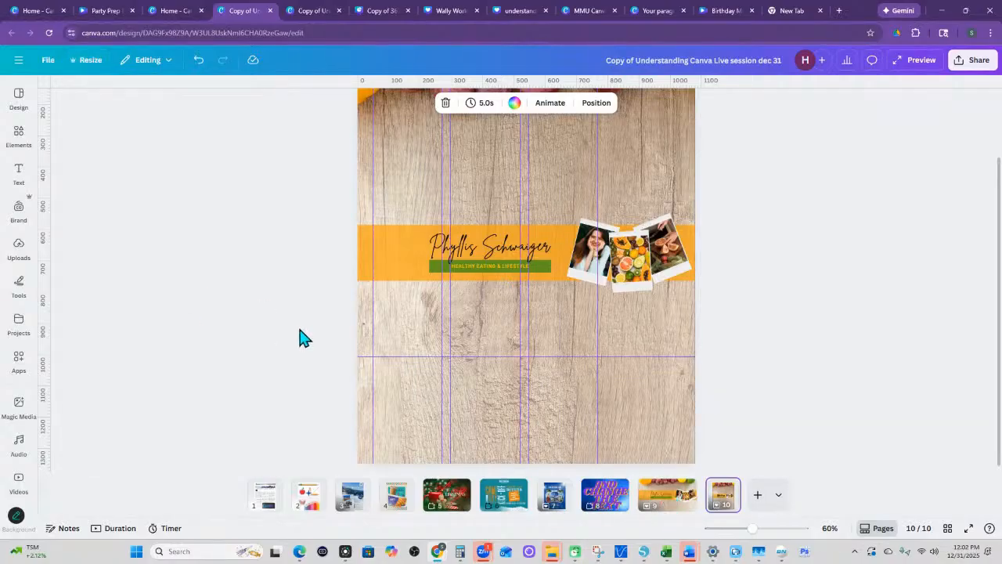
- Review the custom resize sizes from page 9, ticking and clearing the 8.5 × 11 in size
click(669, 512)
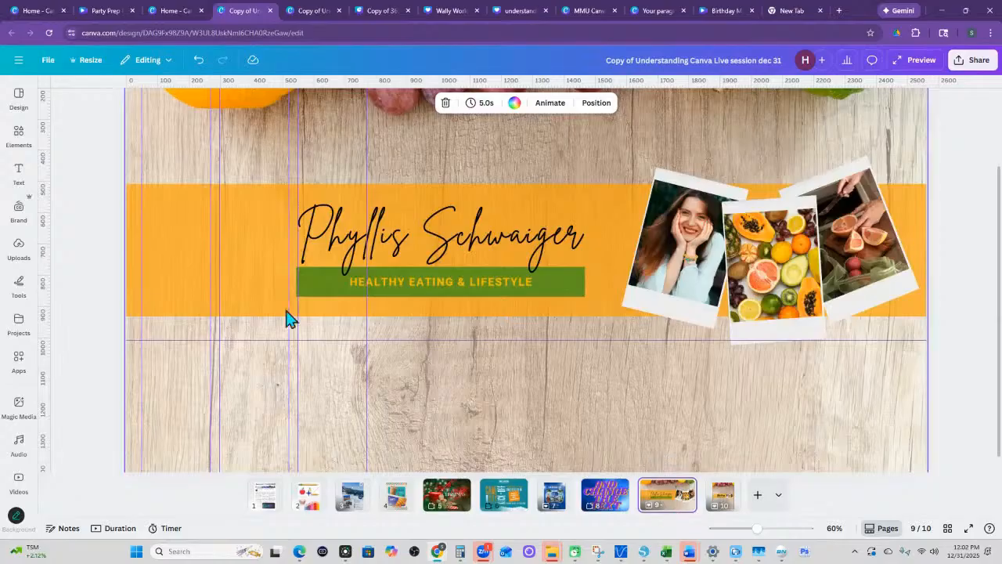
click(89, 61)
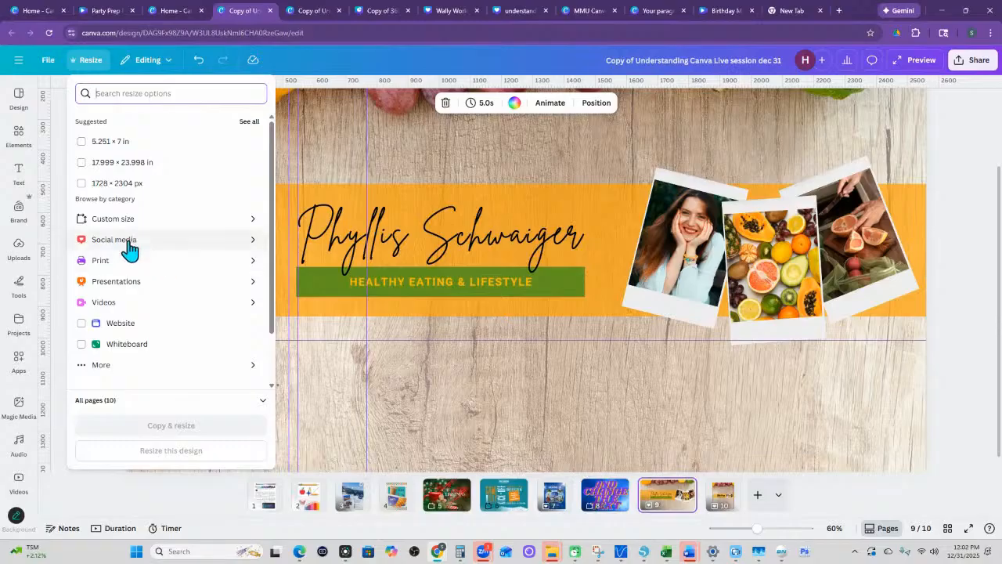
click(113, 220)
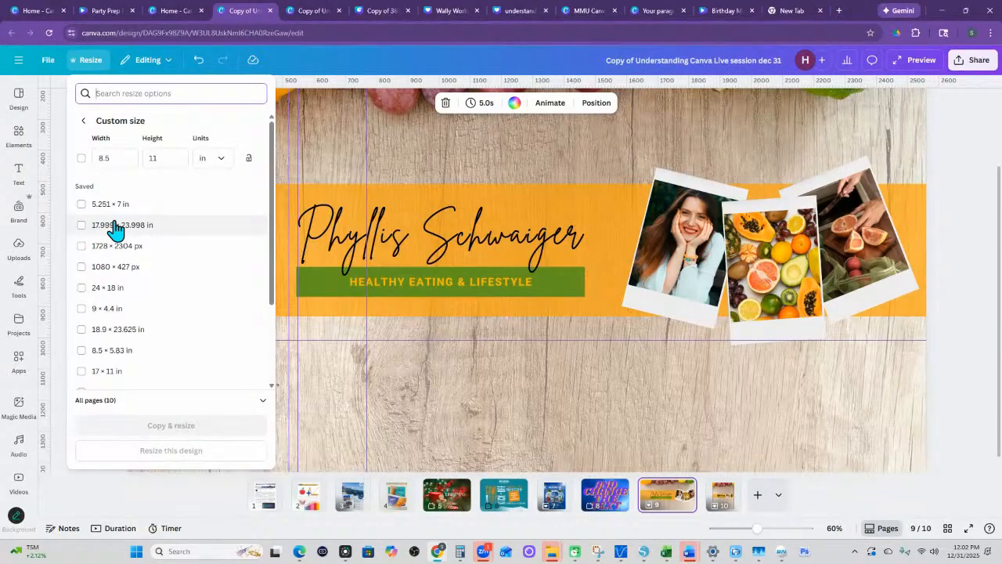
scroll(126, 331, down, 3)
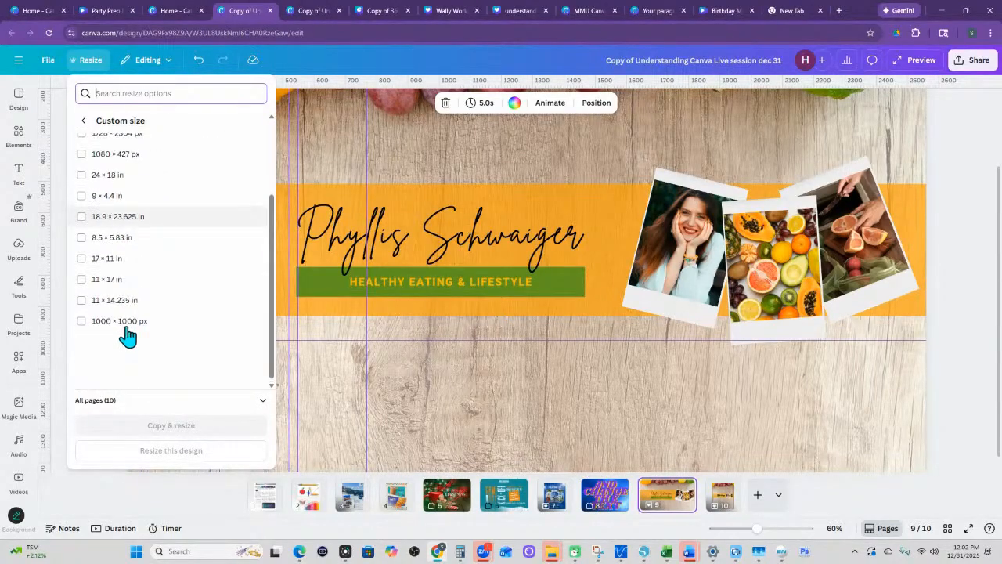
scroll(127, 335, up, 4)
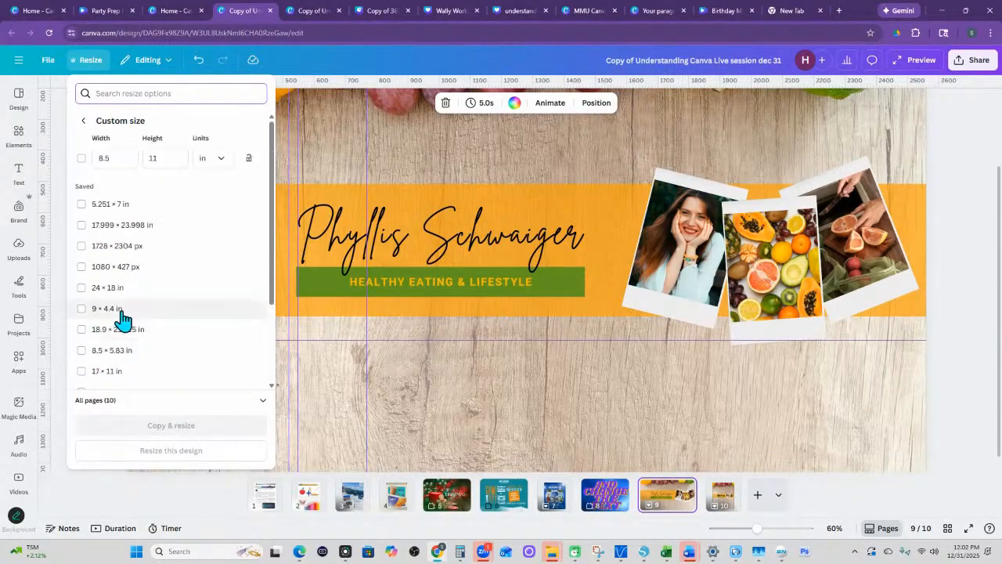
click(81, 159)
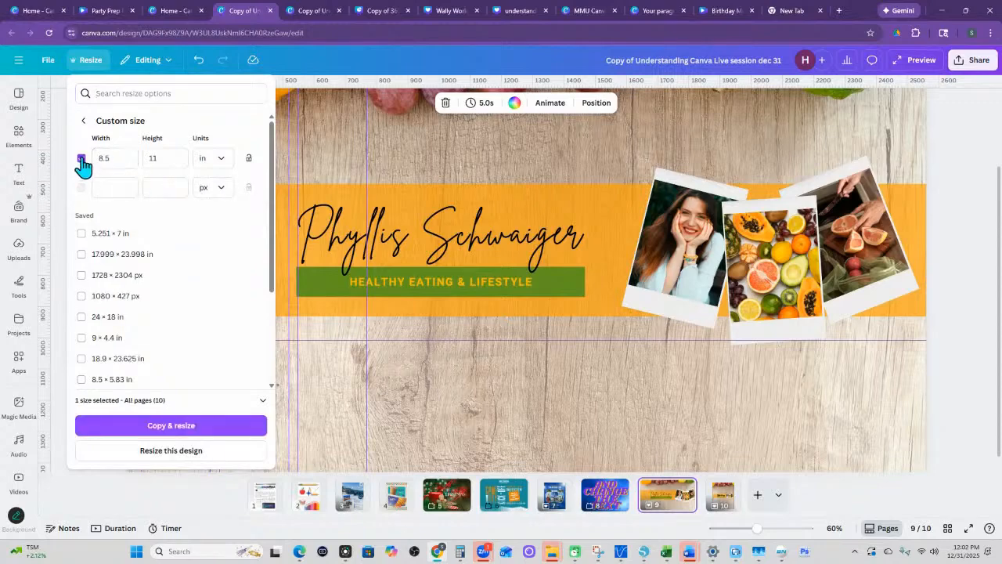
click(81, 158)
click(83, 121)
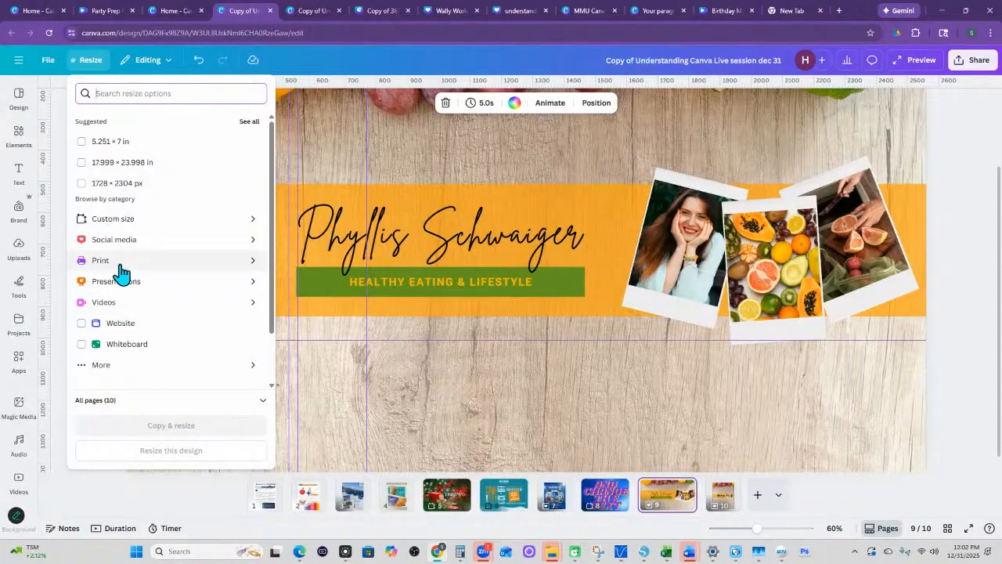
- Check the YouTube banner's dimensions in page 9's page options, and look through the full list of suggested resize sizes
click(650, 513)
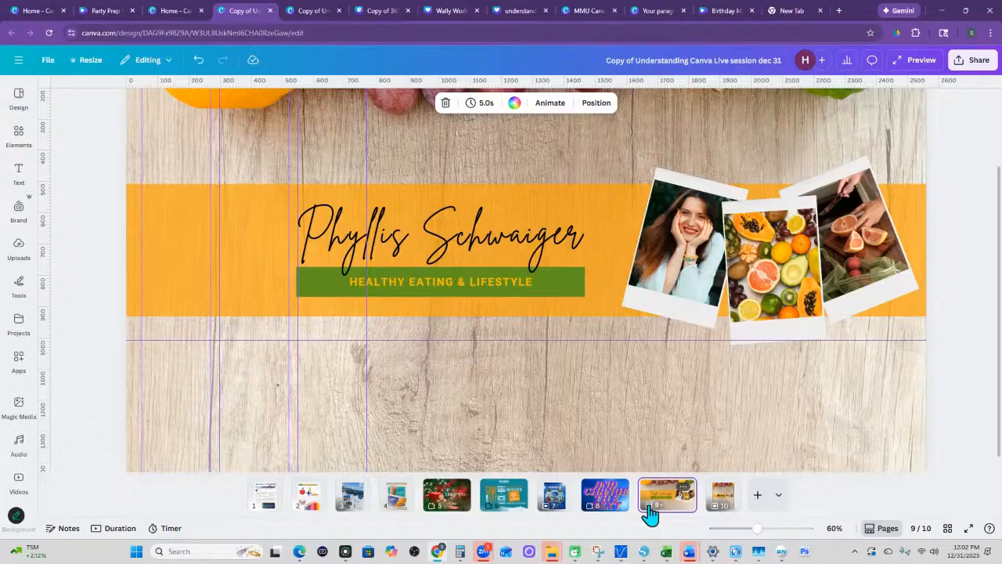
right_click(651, 513)
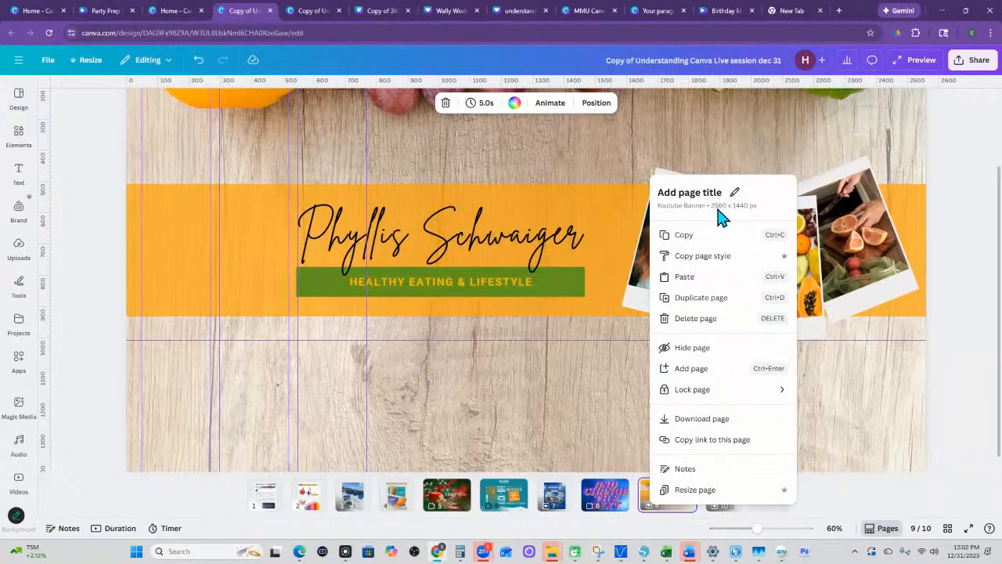
click(83, 68)
click(84, 69)
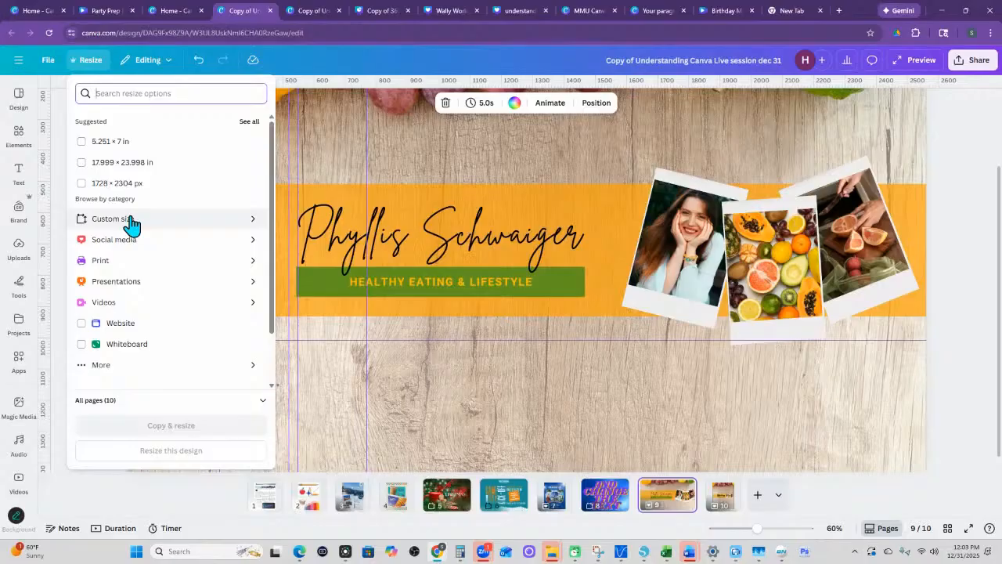
click(251, 123)
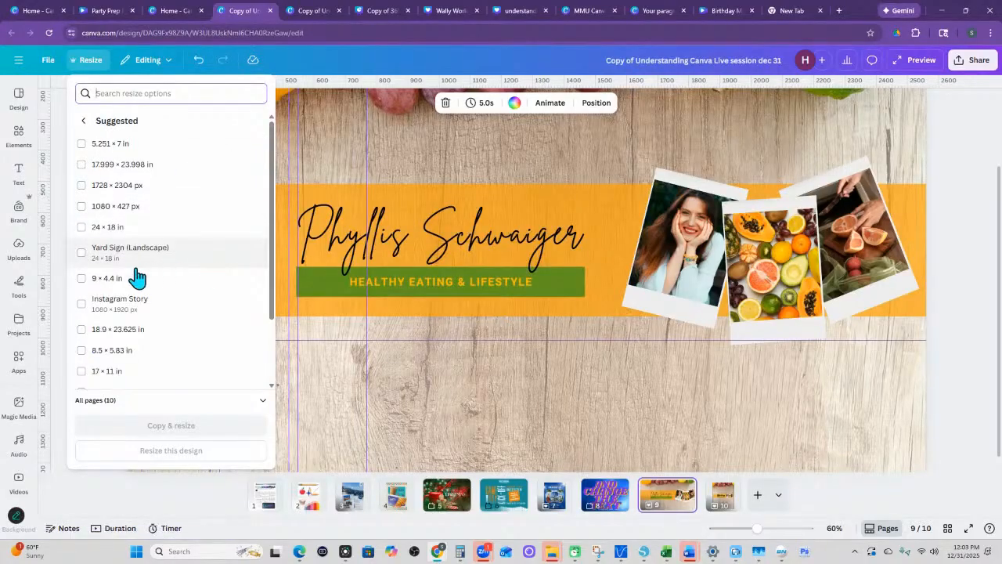
scroll(162, 316, down, 3)
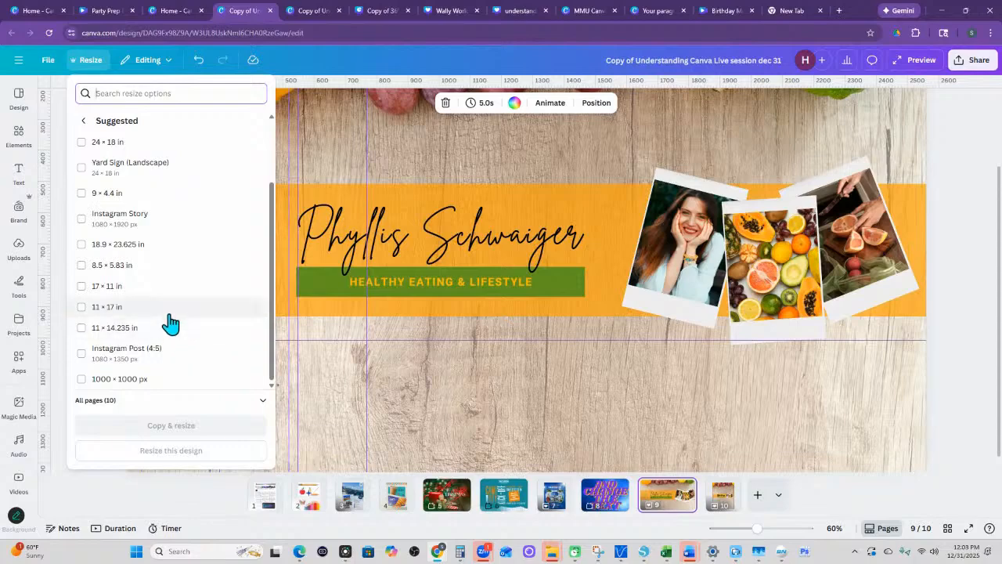
scroll(141, 274, up, 3)
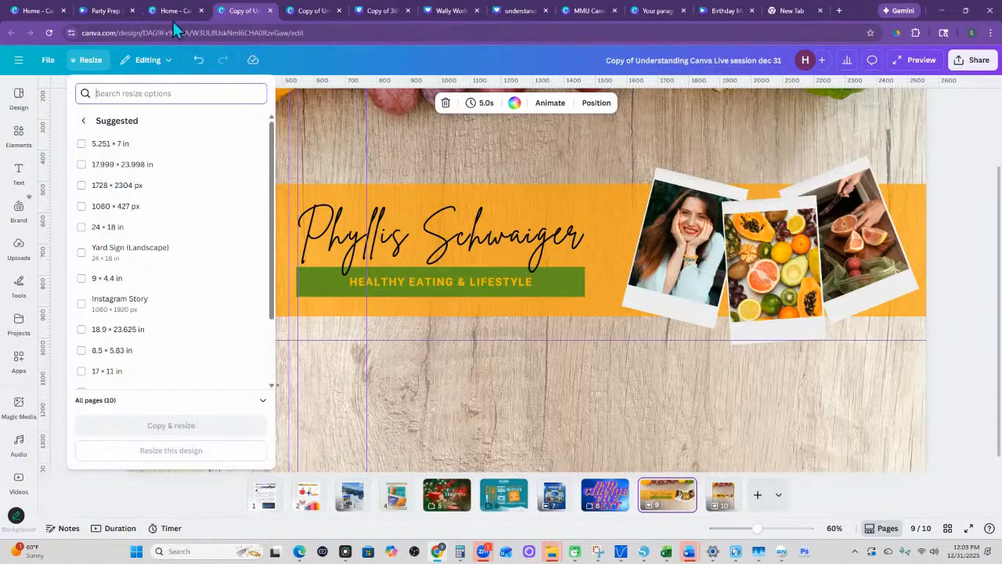
- Switch to the Wally World design and dismiss its open file options
click(313, 11)
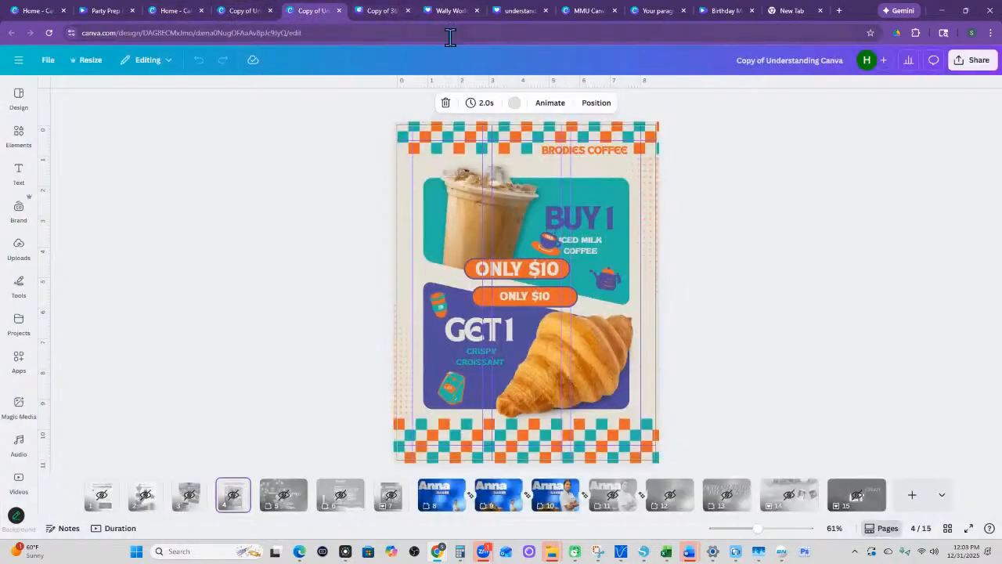
click(443, 13)
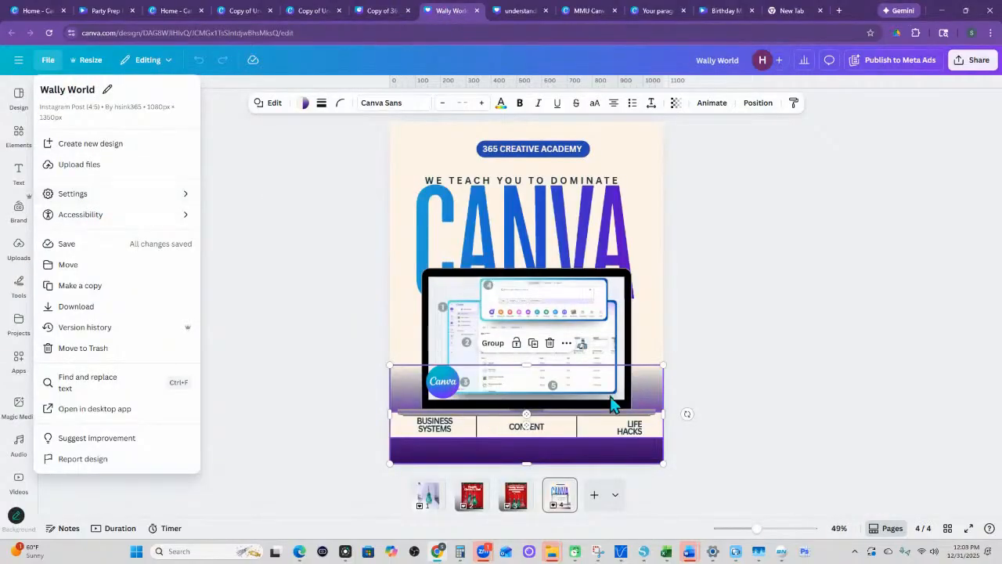
click(636, 368)
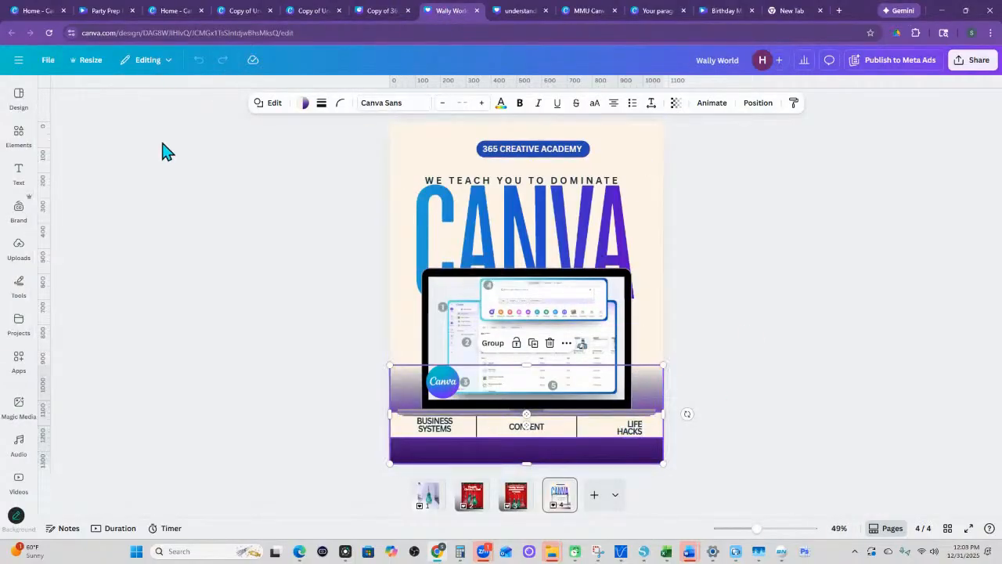
- View the design's custom resize dimensions and compare them with the size listed in page 4's page options
click(91, 67)
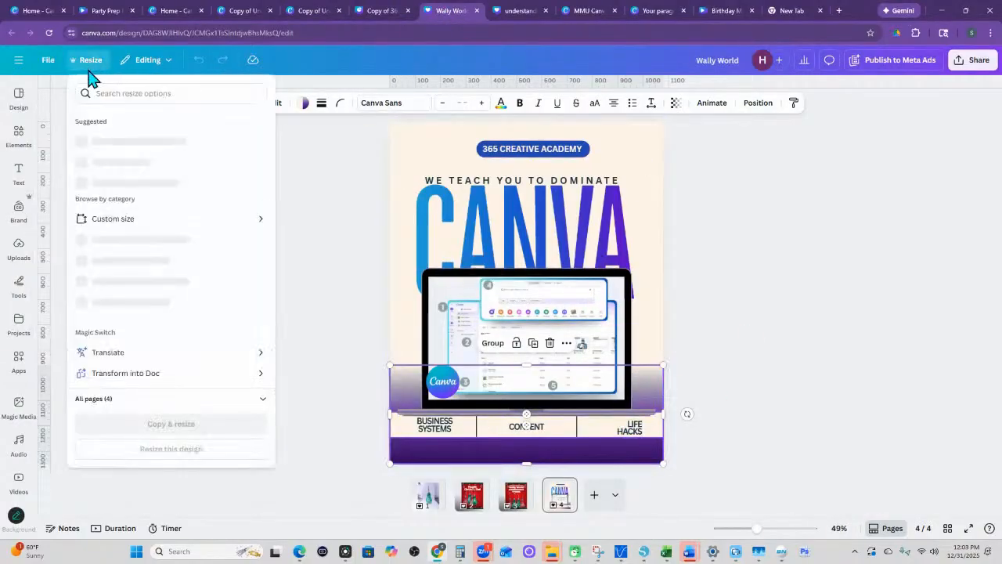
click(113, 230)
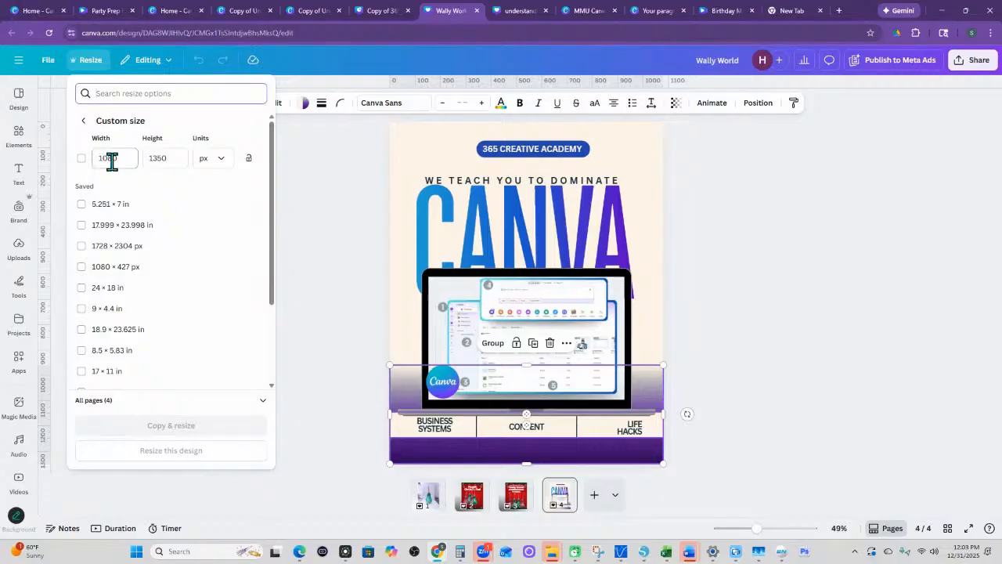
click(559, 496)
click(562, 487)
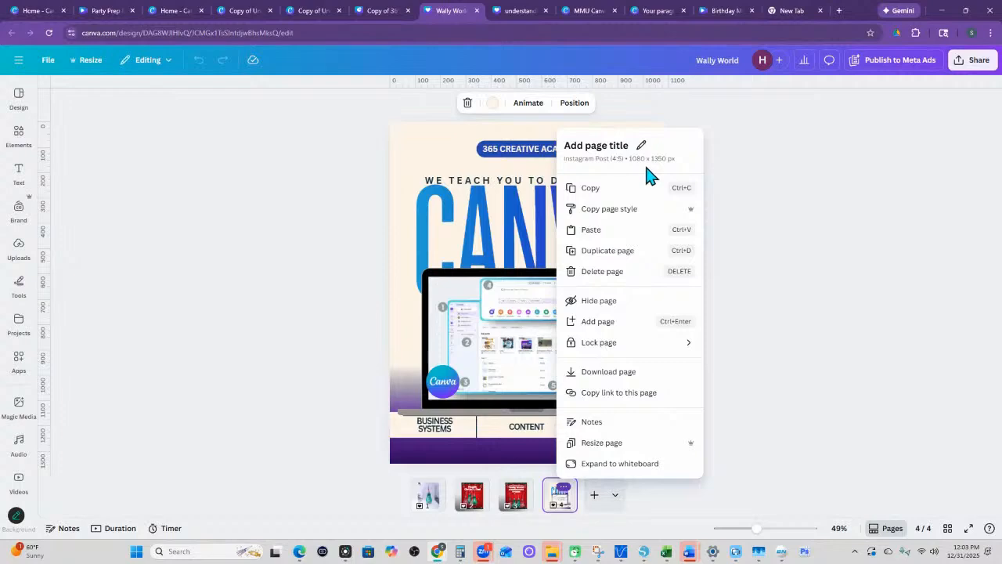
click(299, 324)
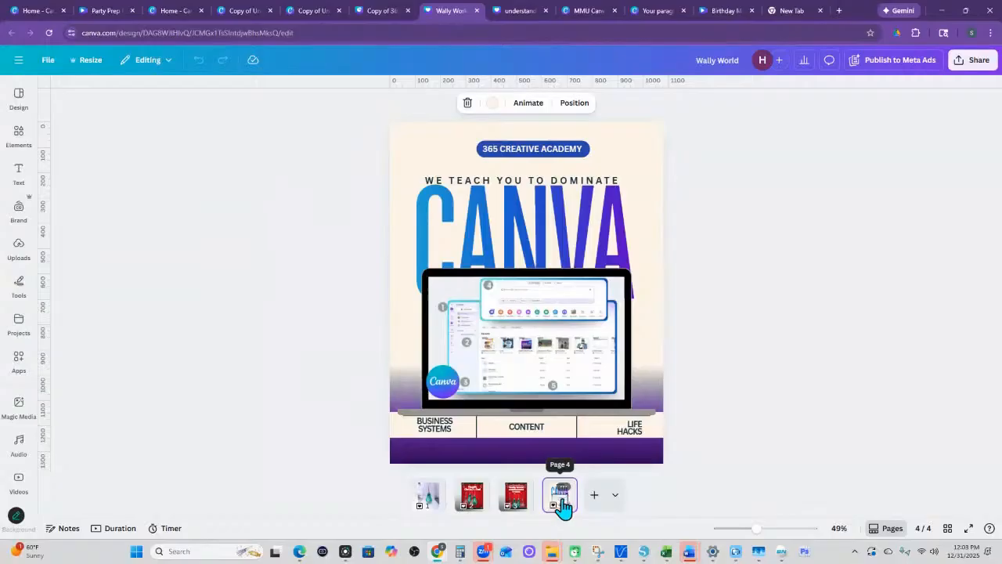
- Change the custom resize units to inches and resize all pages of the current design to 11.249 × 14.062 in
click(85, 60)
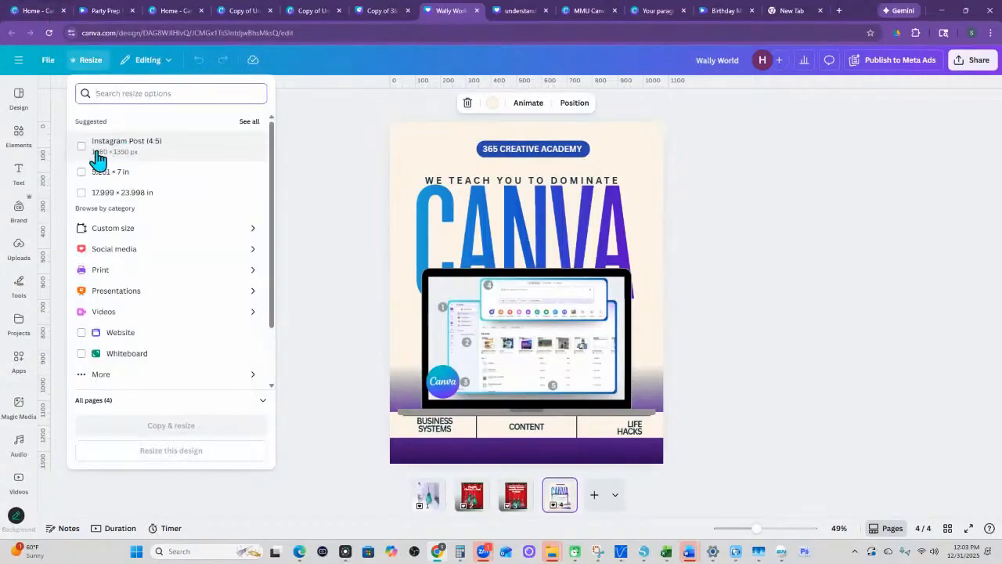
click(106, 228)
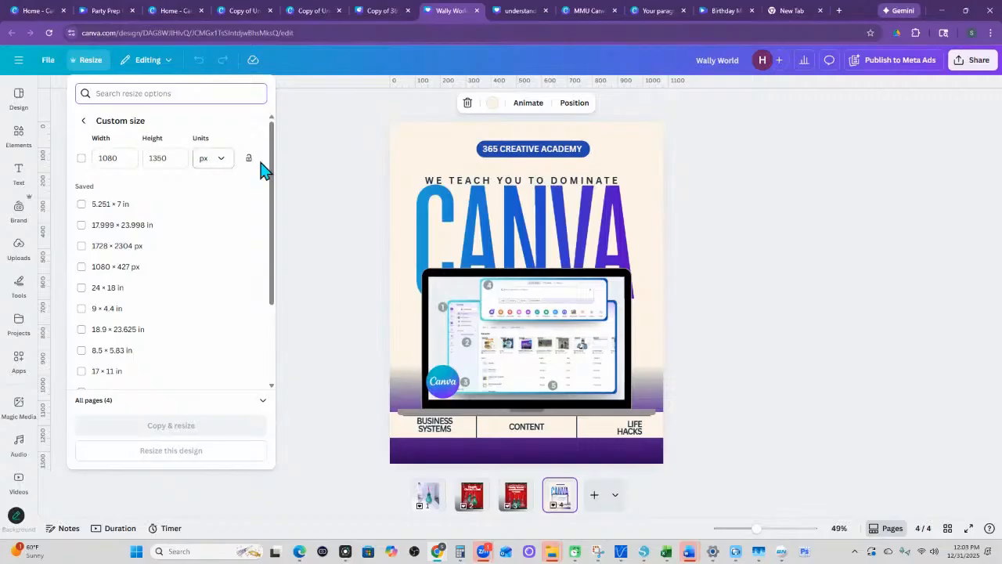
click(227, 167)
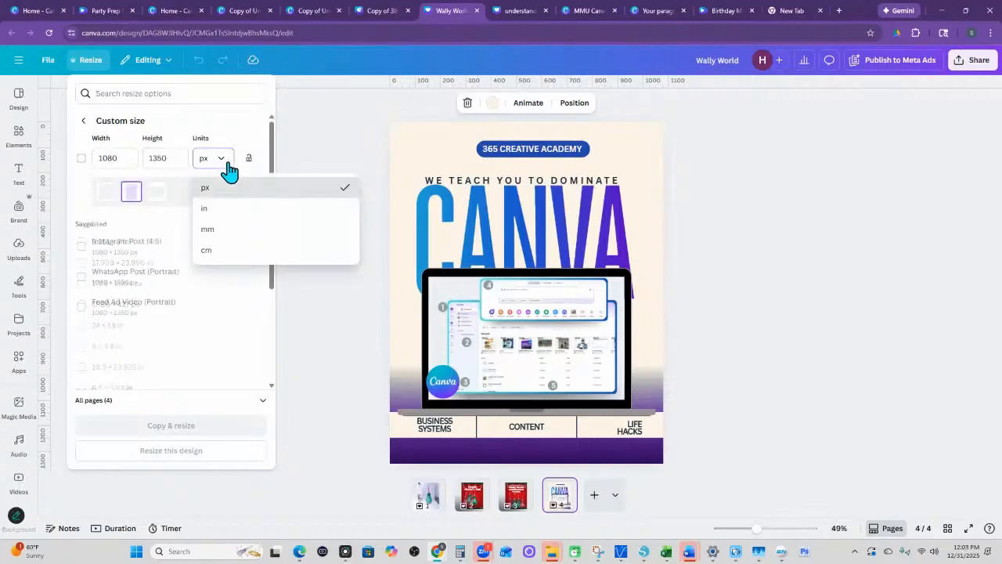
click(213, 208)
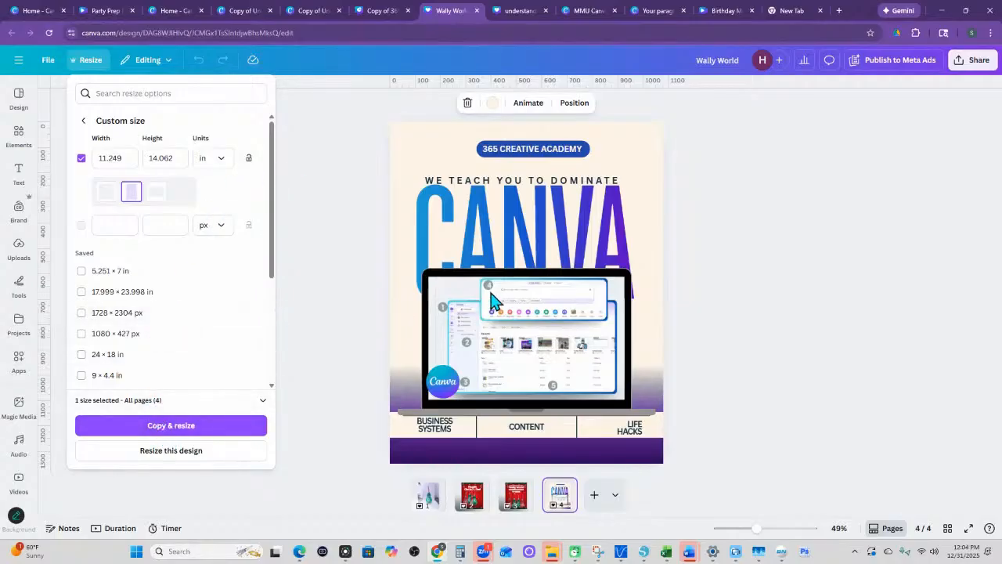
click(186, 454)
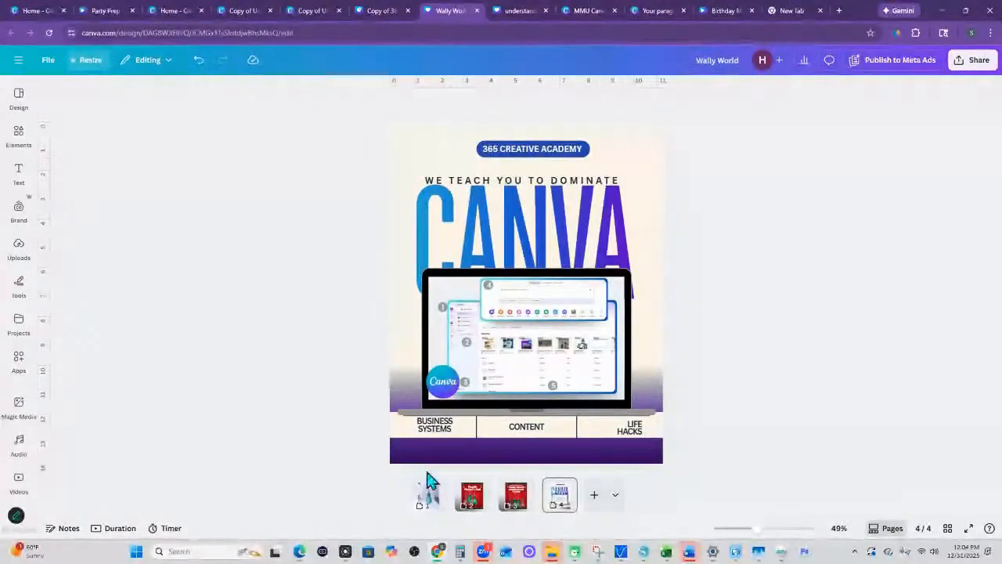
- View the page types available for adding a new page, including the additional custom size options, and close them
click(615, 496)
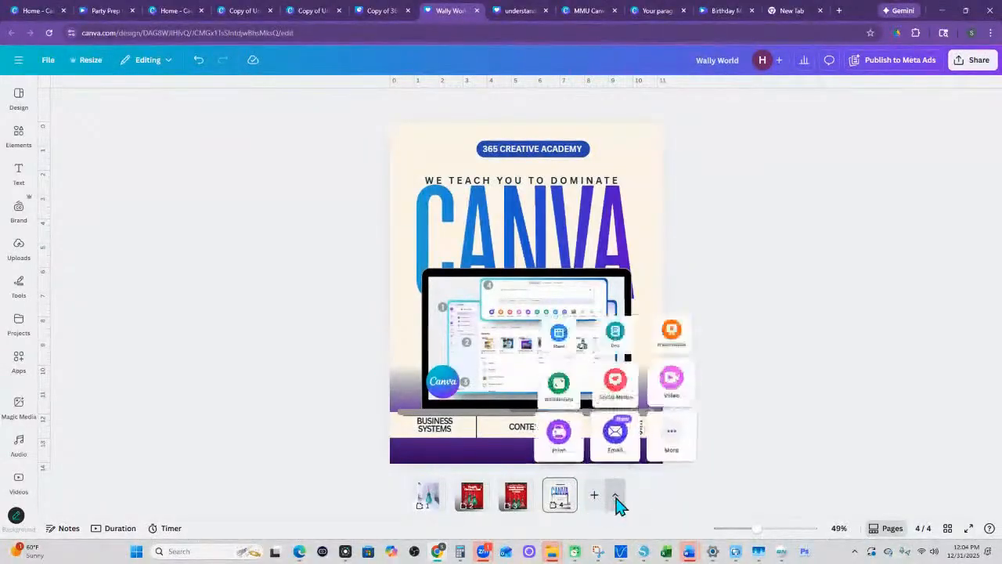
click(670, 438)
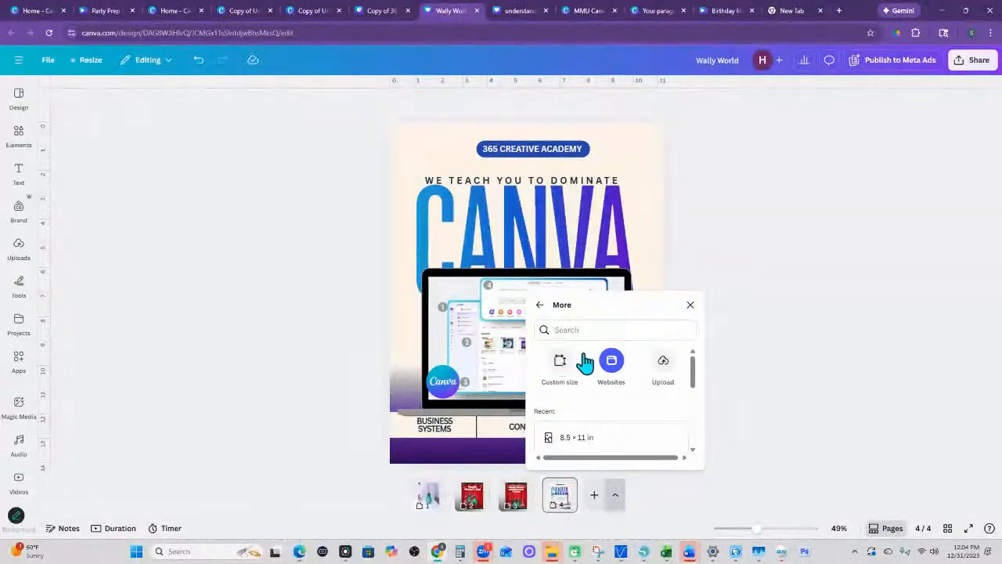
click(753, 264)
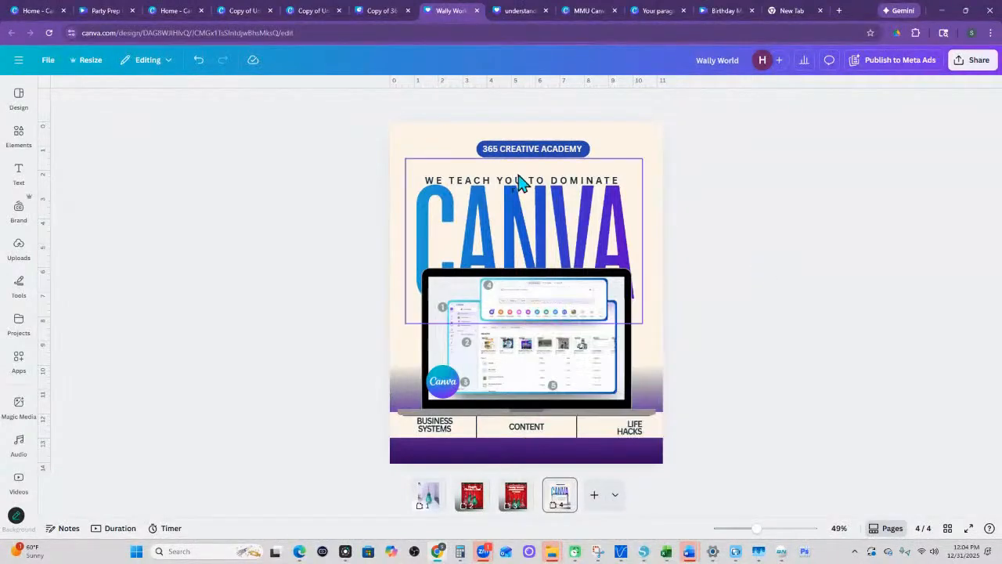
- Inspect the position and size values of page 4's CANVA text, and of the top garland and a bulb tumbler image on page 3
click(554, 244)
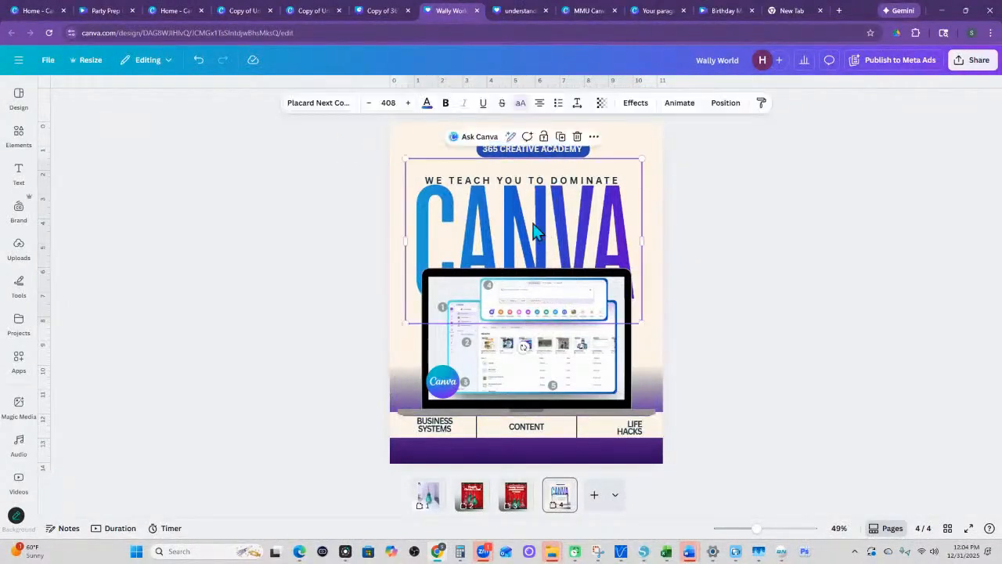
click(709, 104)
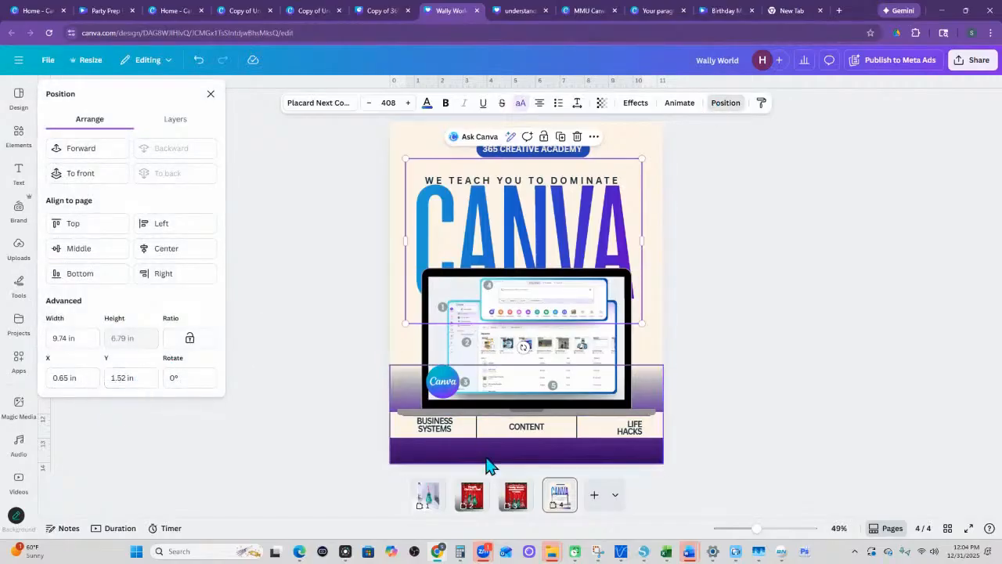
click(514, 501)
click(501, 251)
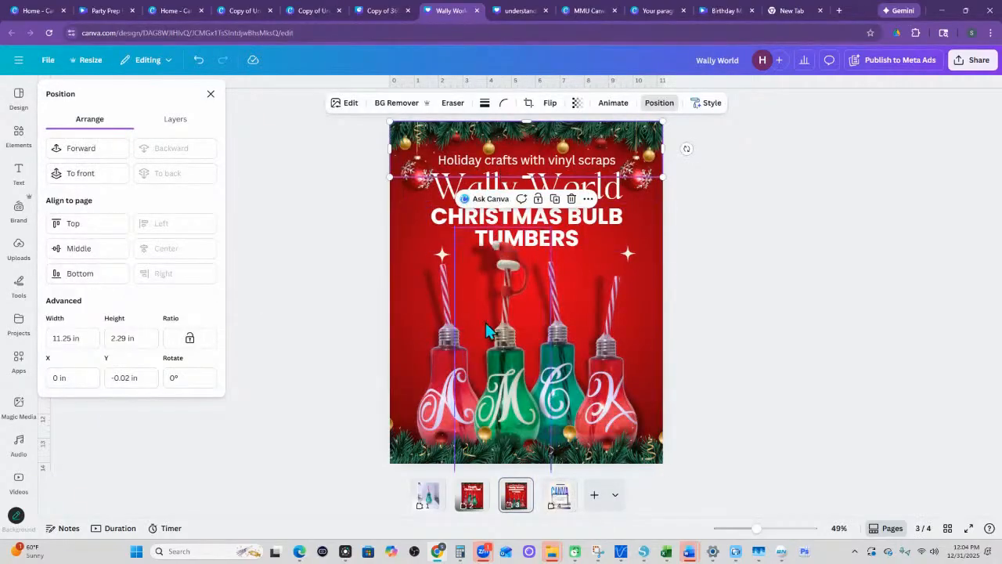
click(489, 242)
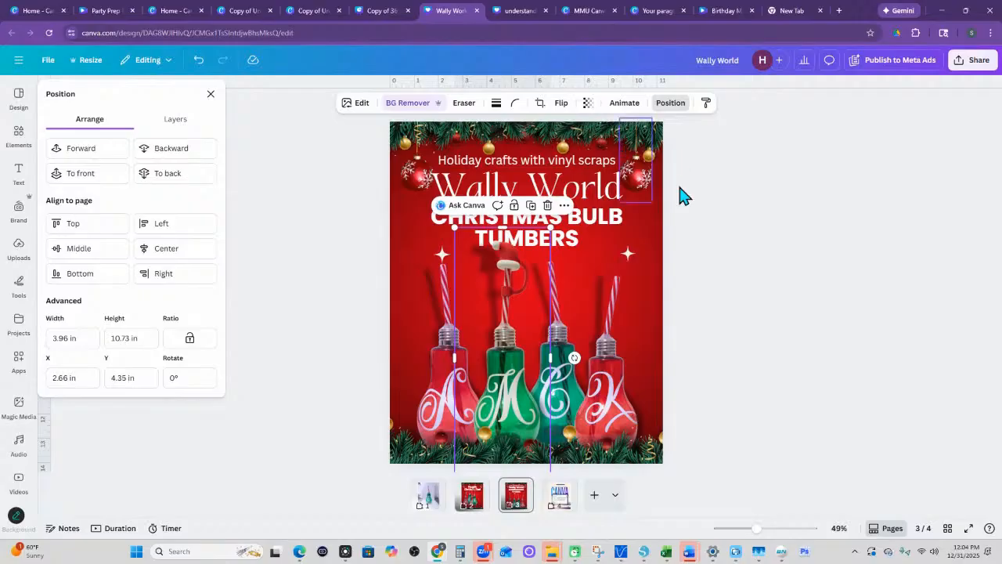
- Close the image's position details, go to page 1, and undo the recent changes back through the resize of all pages to inches
click(670, 102)
click(428, 496)
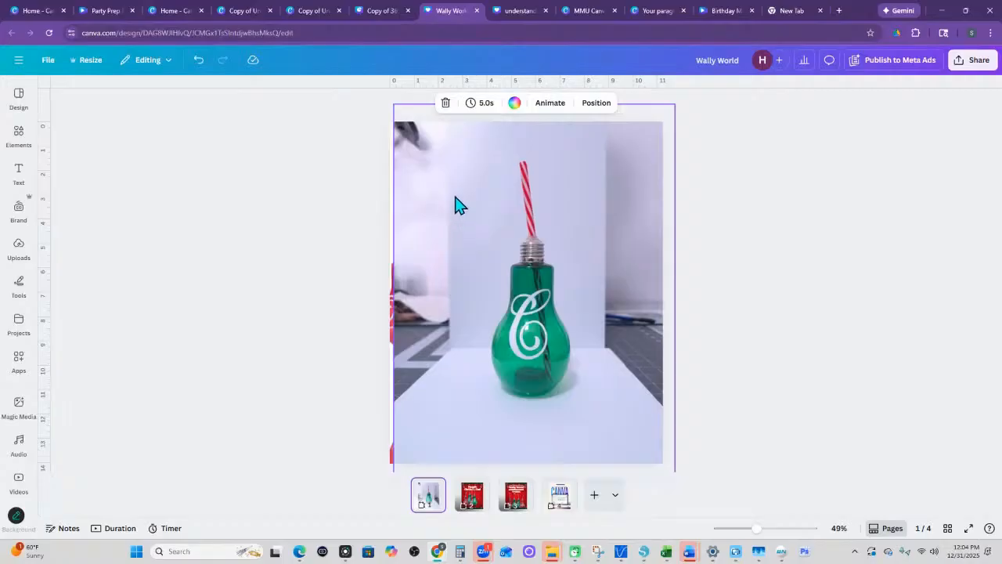
click(199, 61)
click(201, 61)
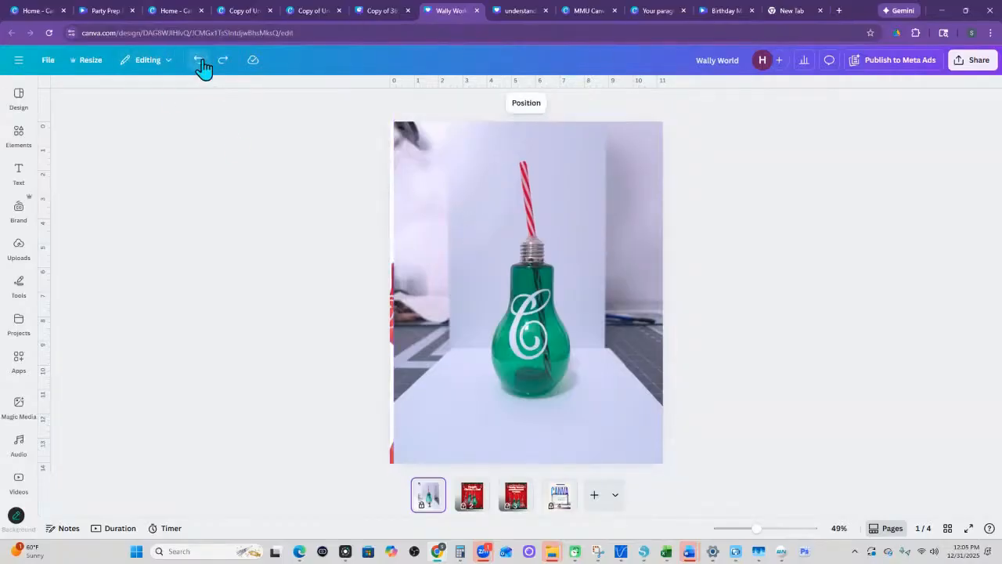
click(201, 63)
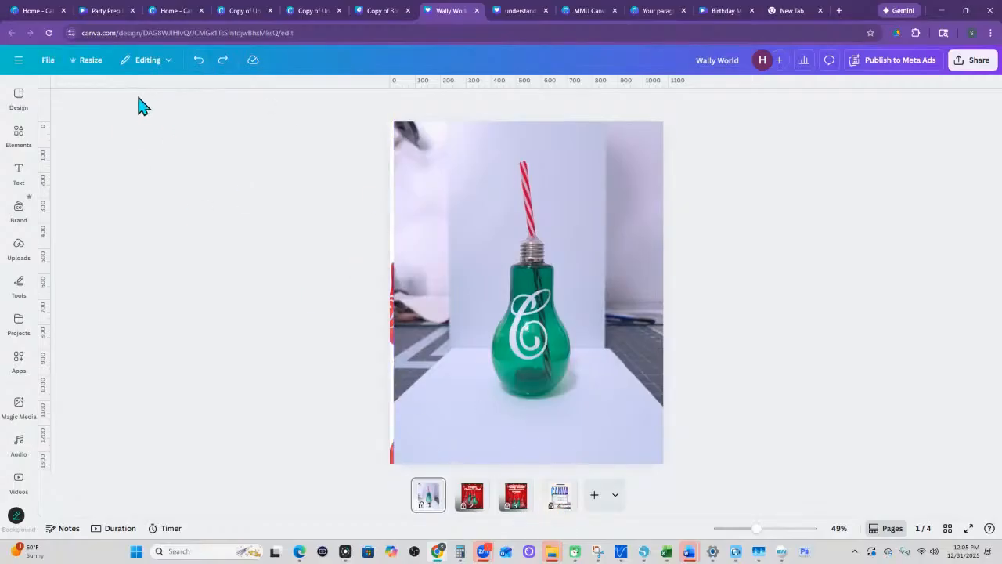
- Set the design's custom resize units to inches for a size of 11.249 × 14.062 in
click(88, 63)
click(109, 228)
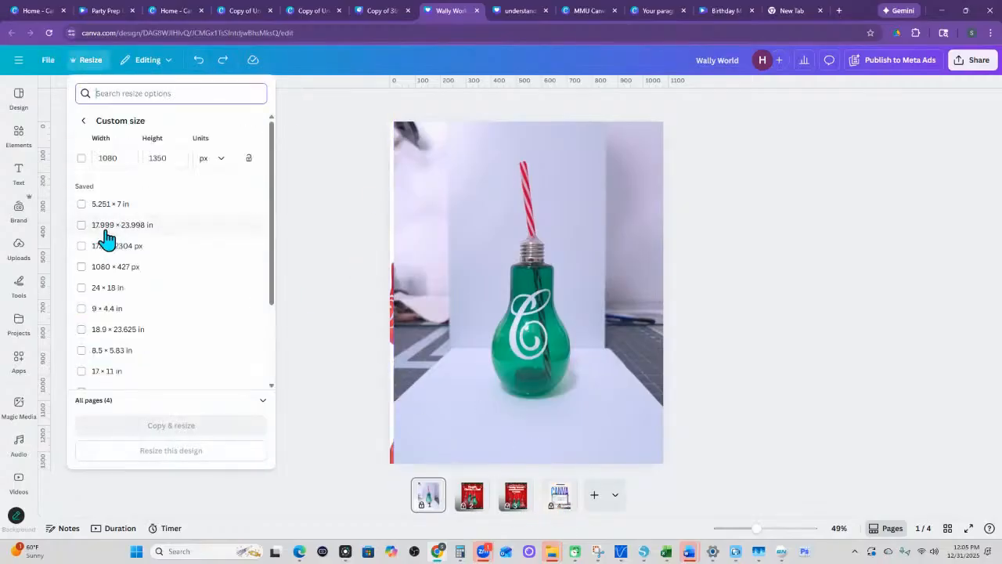
click(221, 162)
click(205, 208)
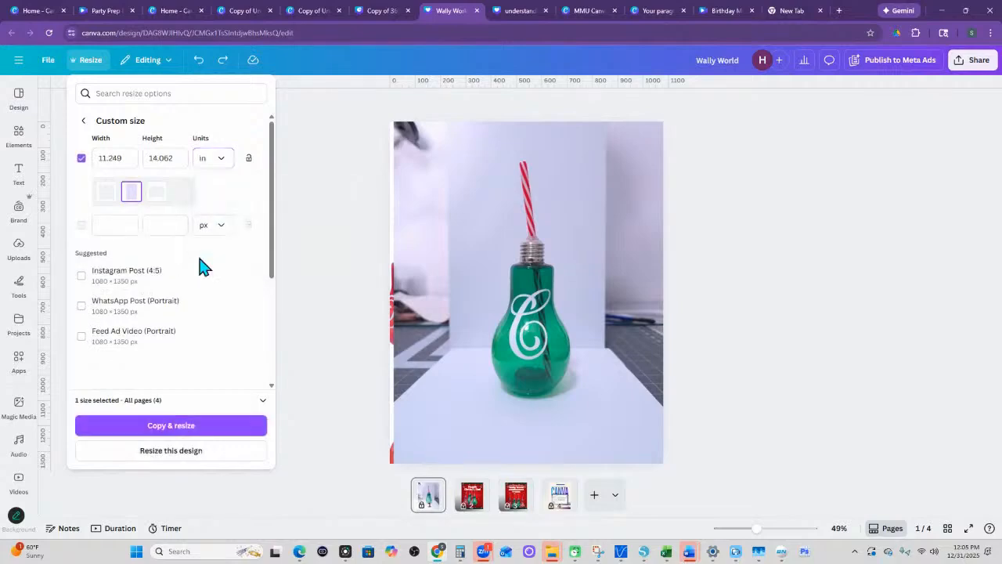
- Limit the custom resize to page 4 only, apply it to the current design, and open page 4
click(242, 401)
click(187, 403)
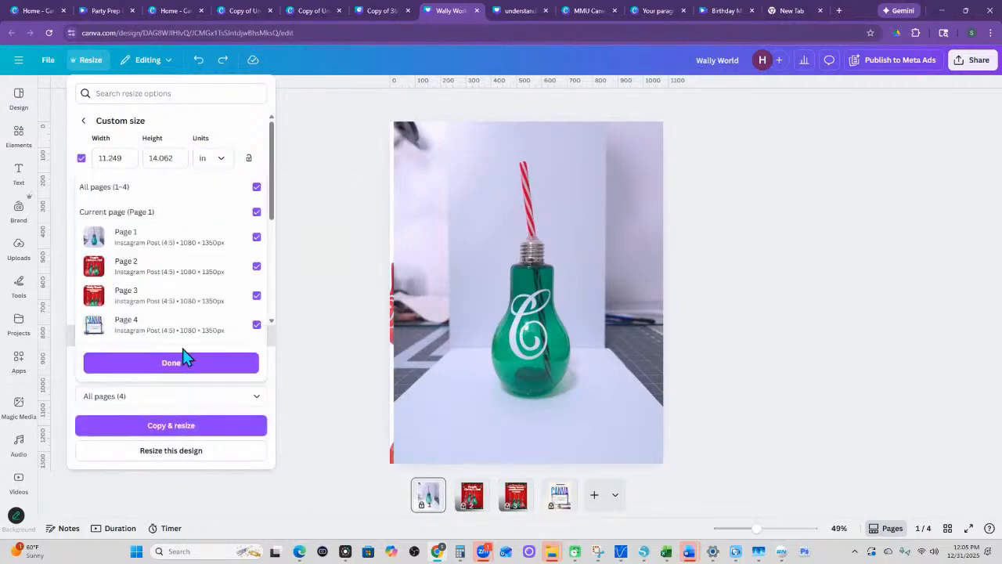
click(257, 187)
click(256, 324)
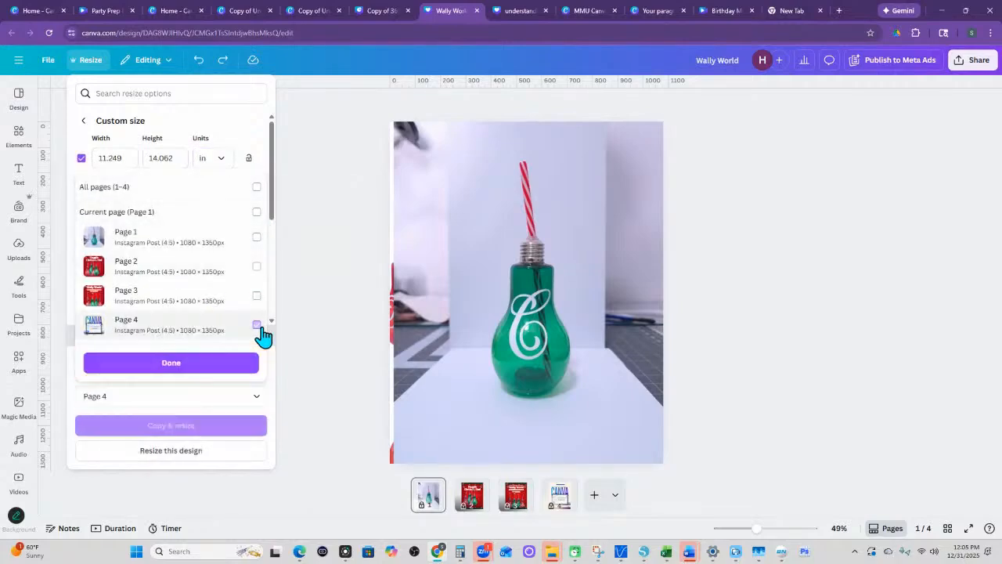
click(169, 364)
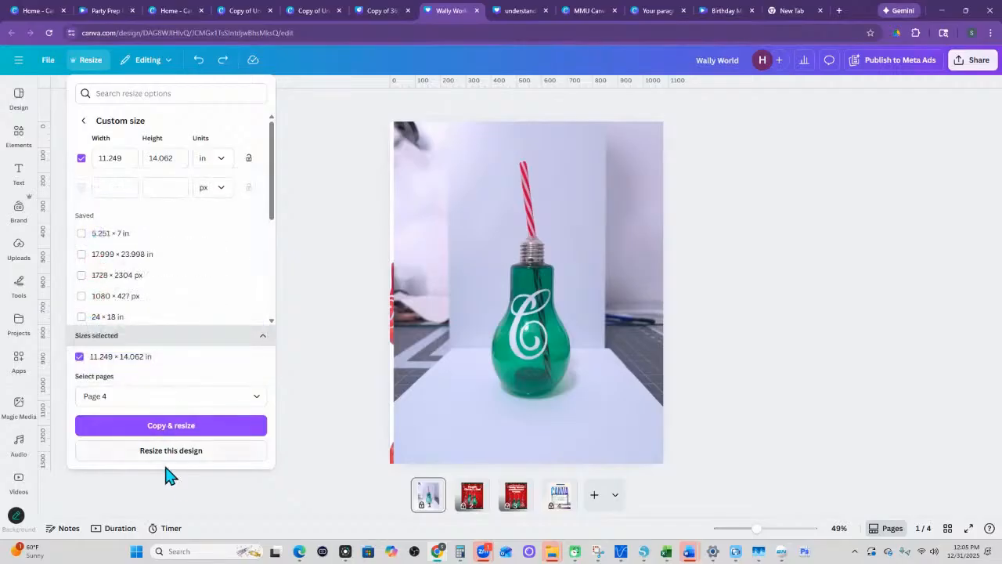
click(170, 450)
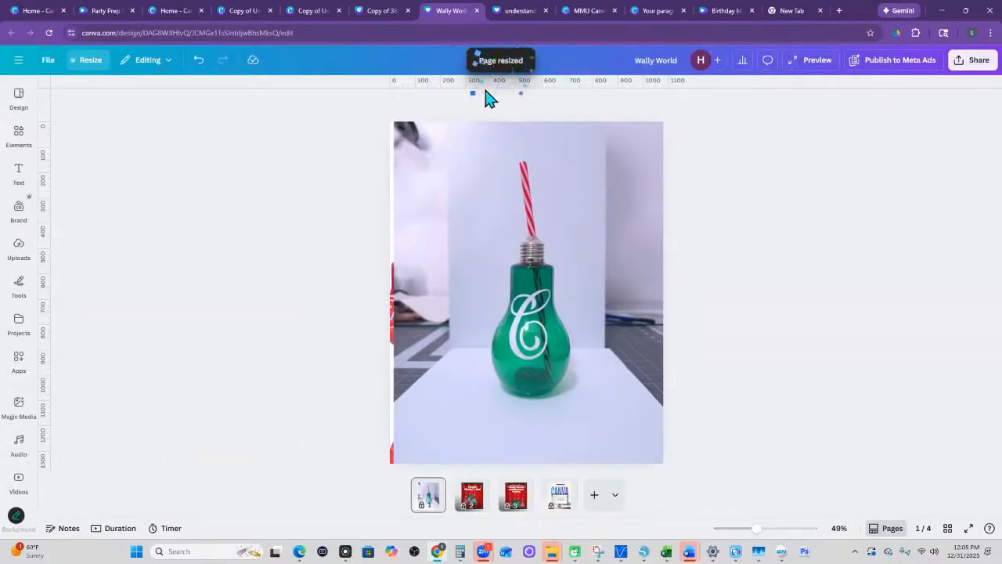
click(561, 499)
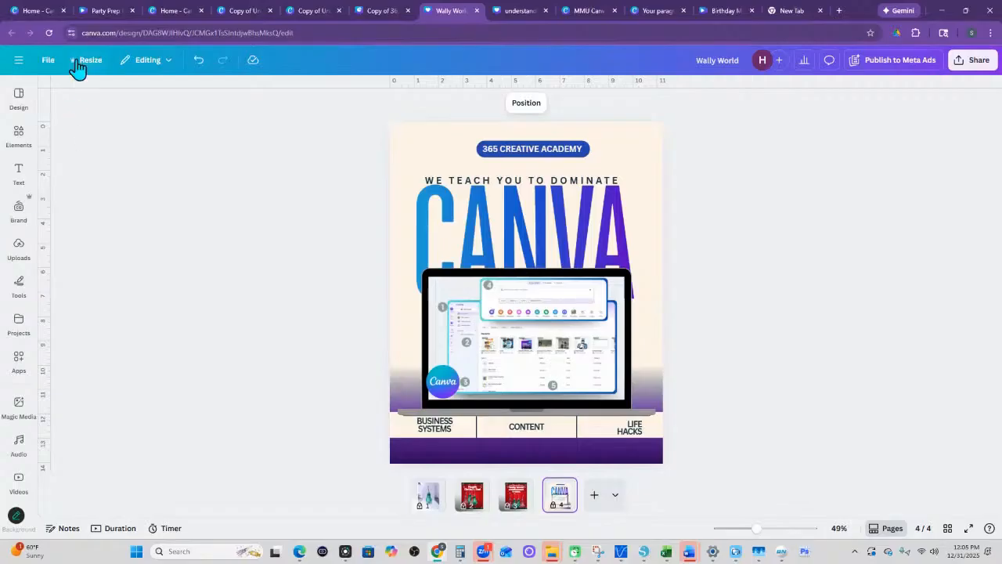
- View the available design modes for editing, commenting and viewing, and close the list without switching modes
click(171, 61)
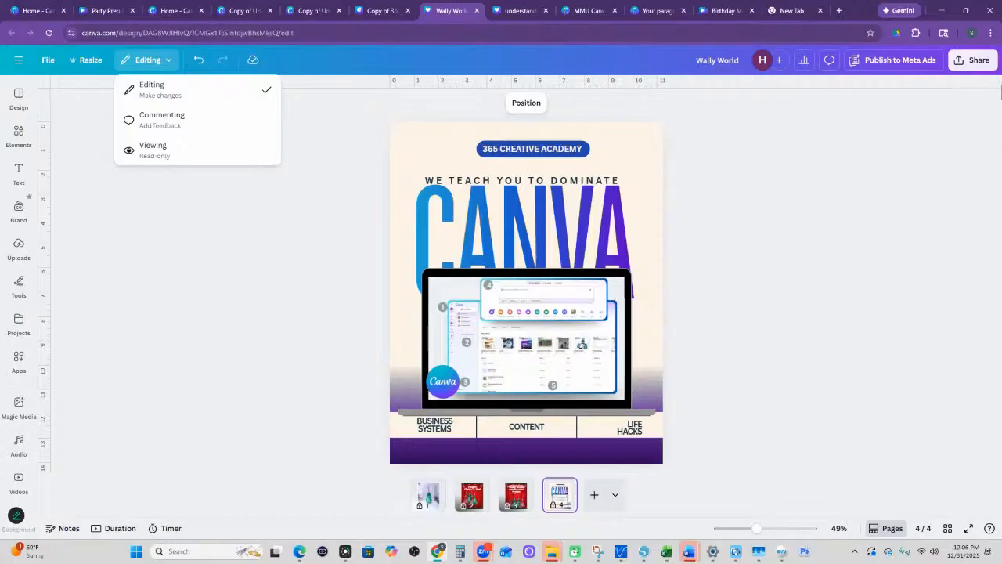
click(976, 68)
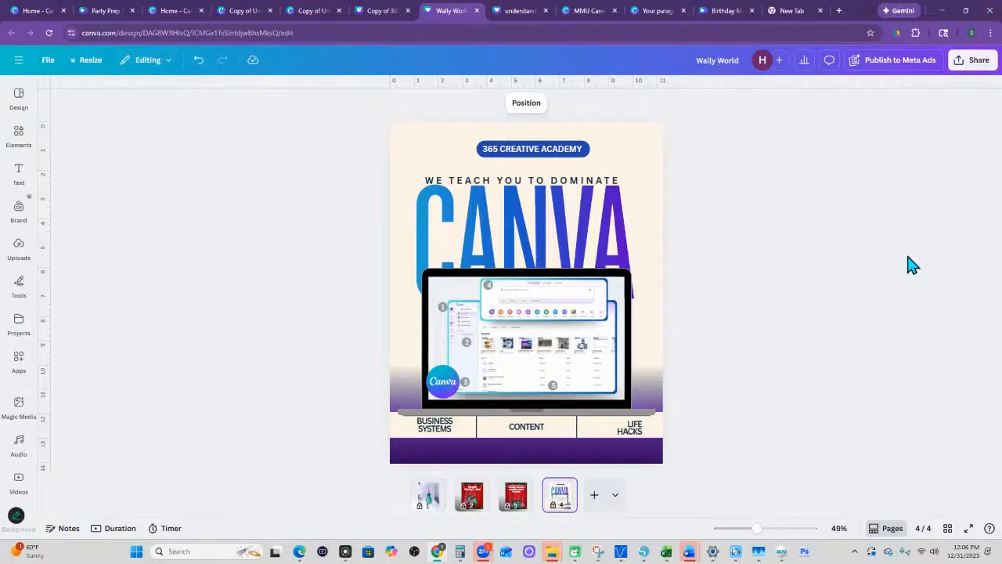
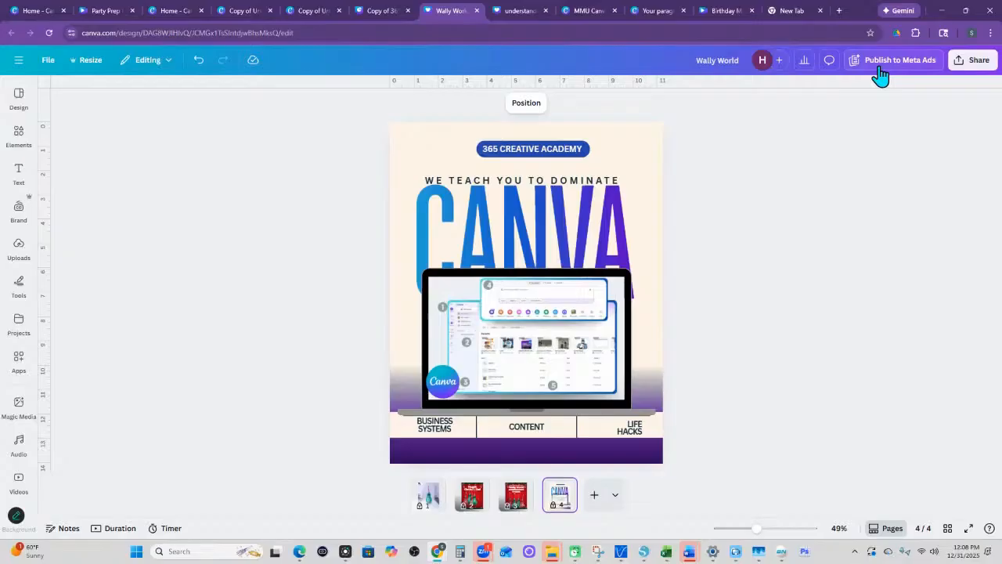
- View the sharing options of the Wally World design, and switch to the "Copy of Understanding Canva Live session dec 31" design without its resize options
click(972, 65)
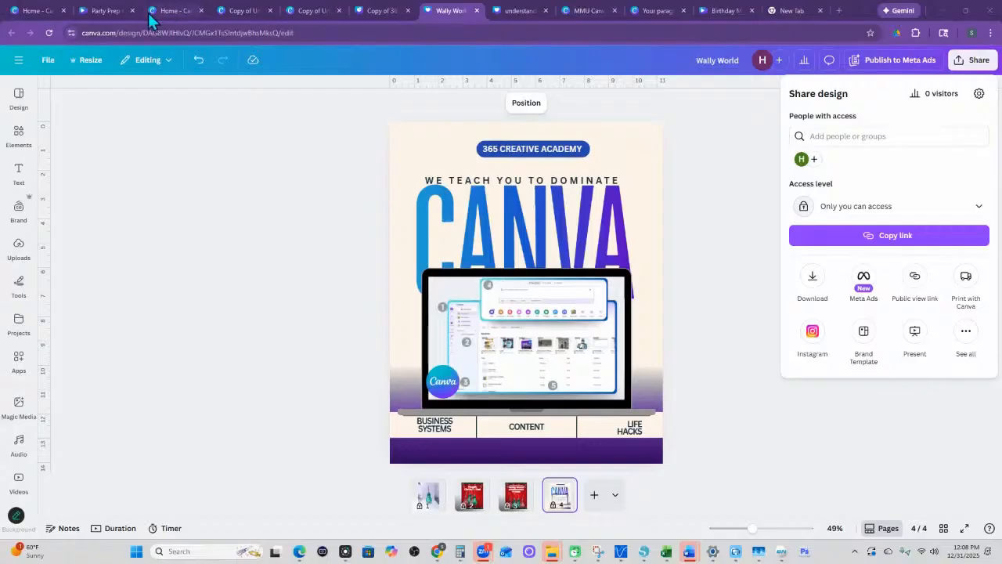
click(187, 12)
click(241, 11)
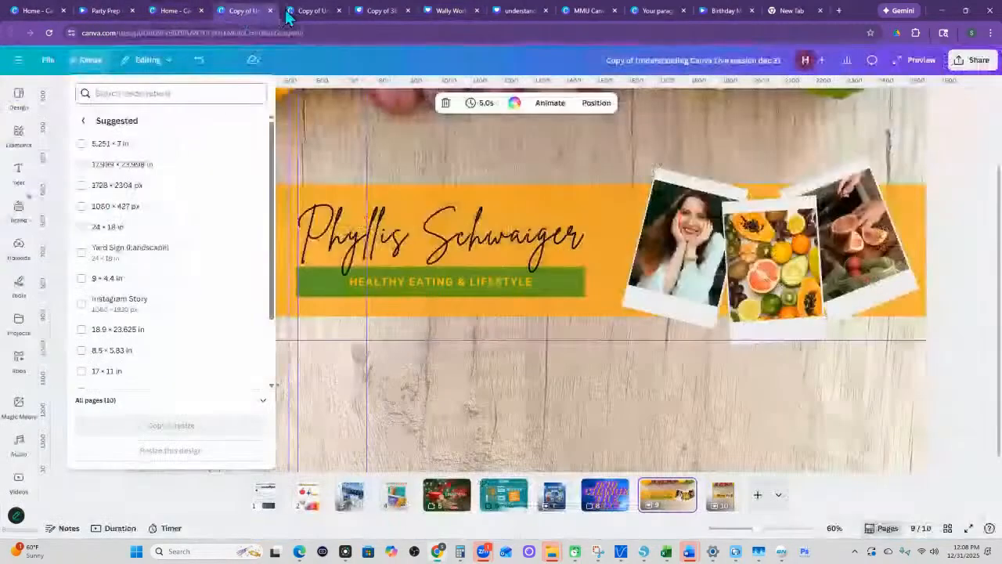
click(164, 503)
- View the element categories and the suggested design templates for page 9, and close them without adding anything
click(18, 131)
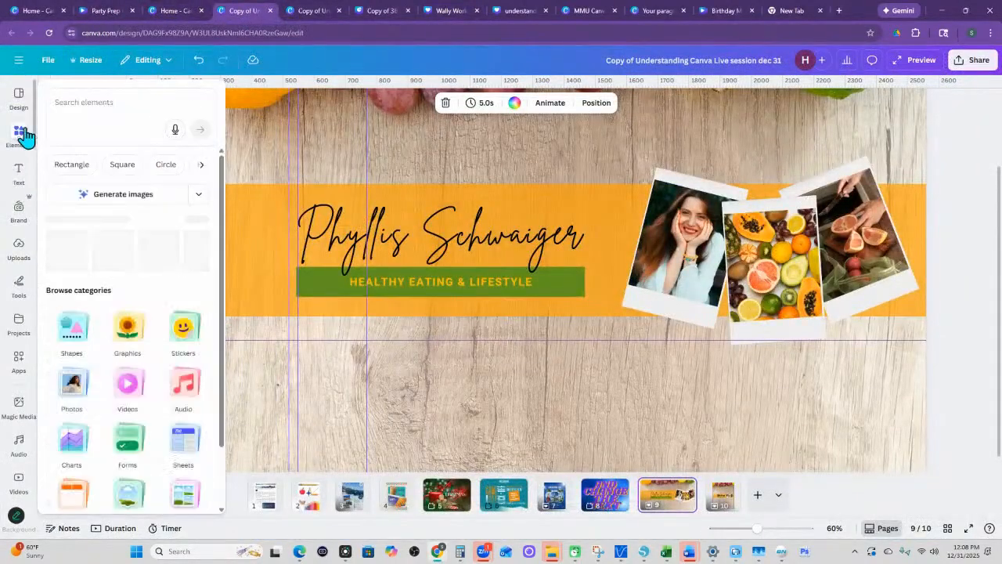
click(20, 98)
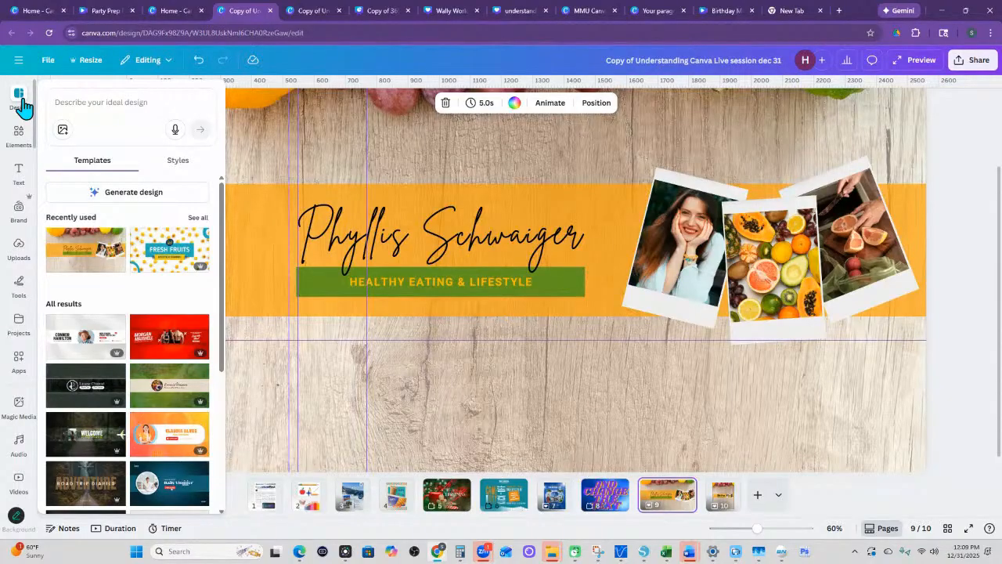
click(18, 98)
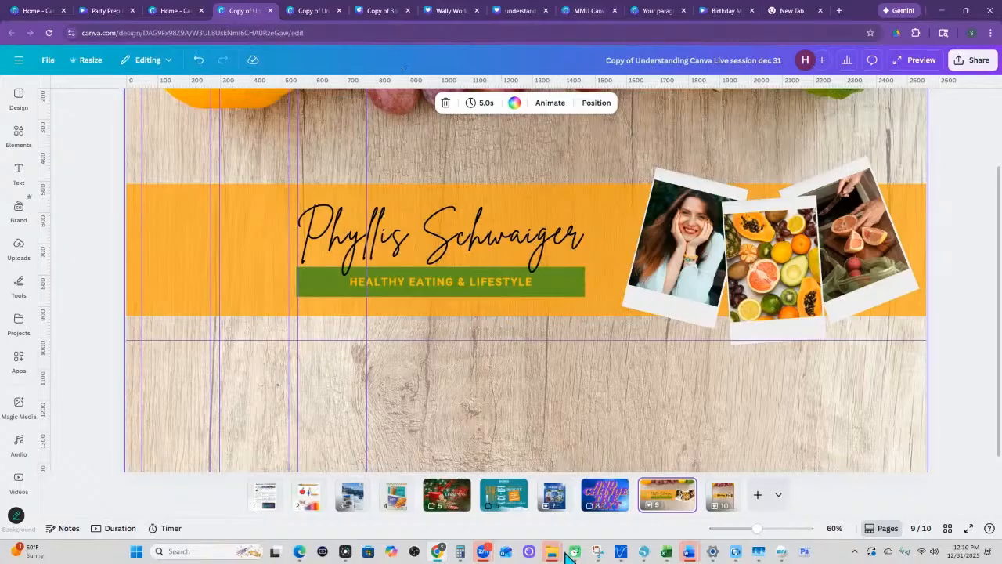
- Add a new page at the end of the design and search the design templates for "menu"
click(757, 495)
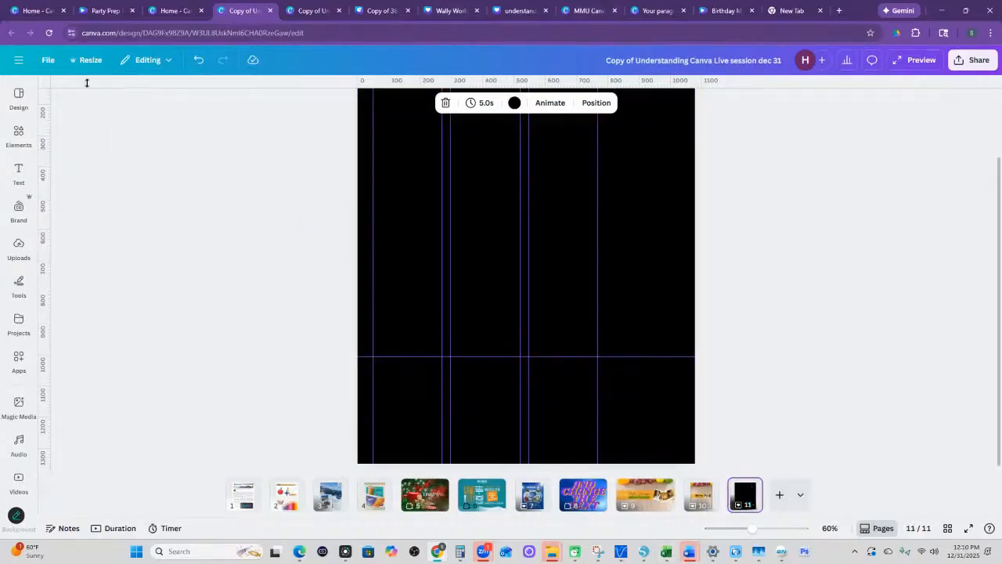
click(20, 97)
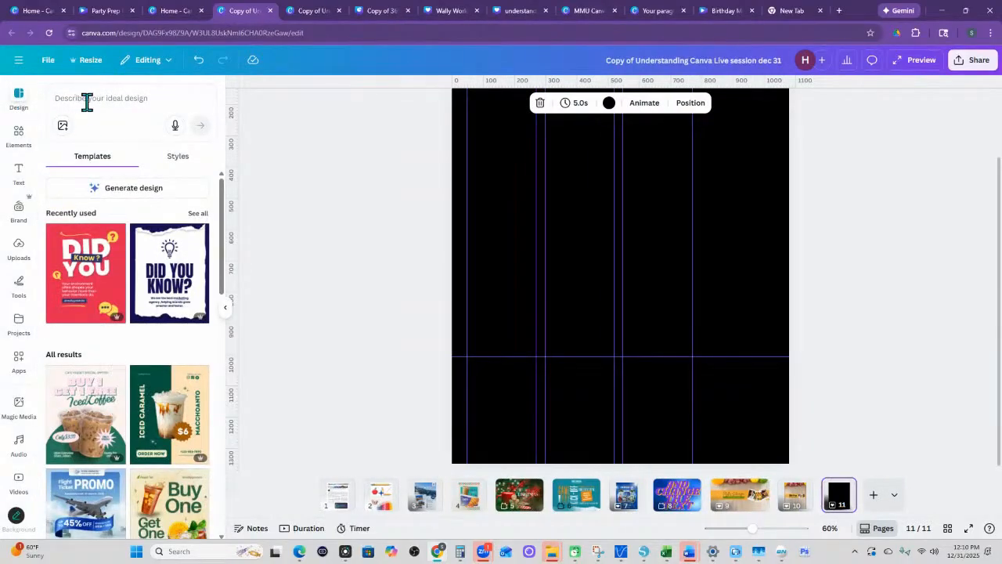
click(90, 97)
text(menu)
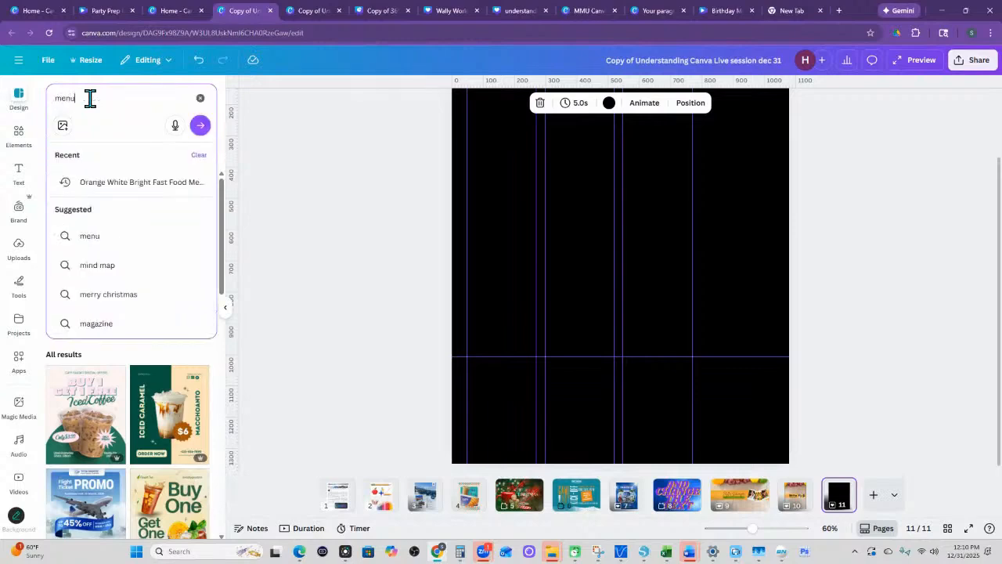
key(Return)
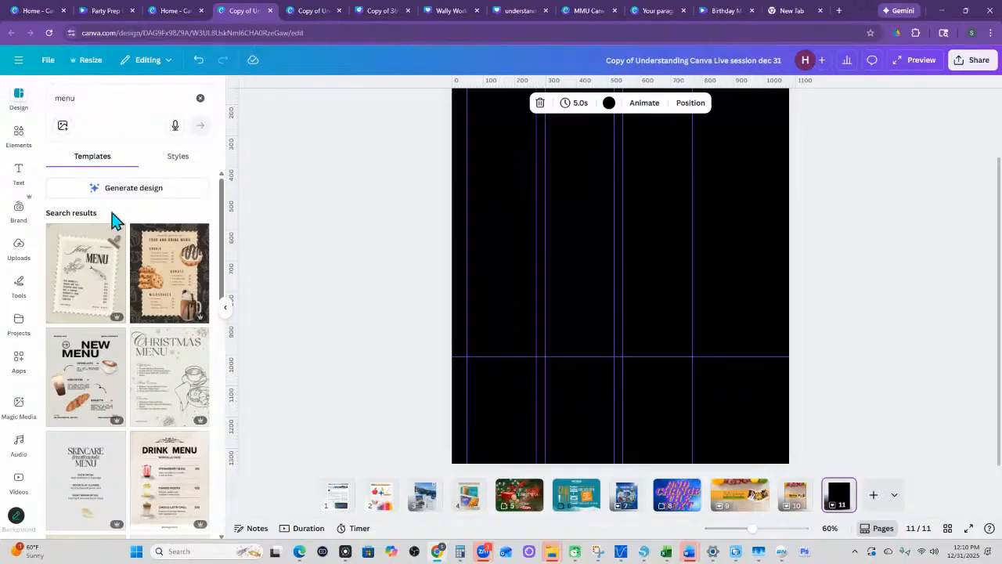
- Browse the menu templates and check which styles are offered for the same search
scroll(104, 317, down, 1)
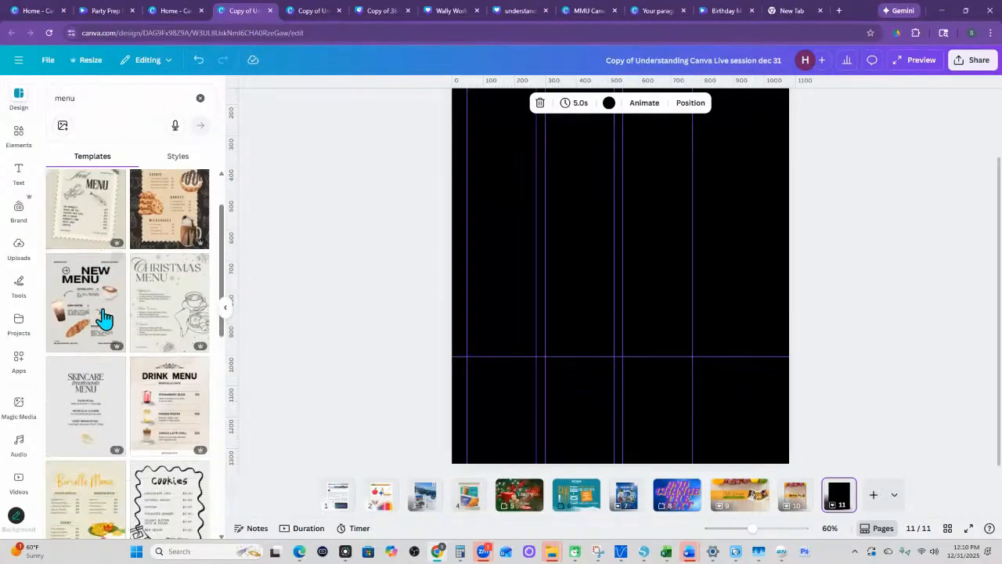
click(173, 158)
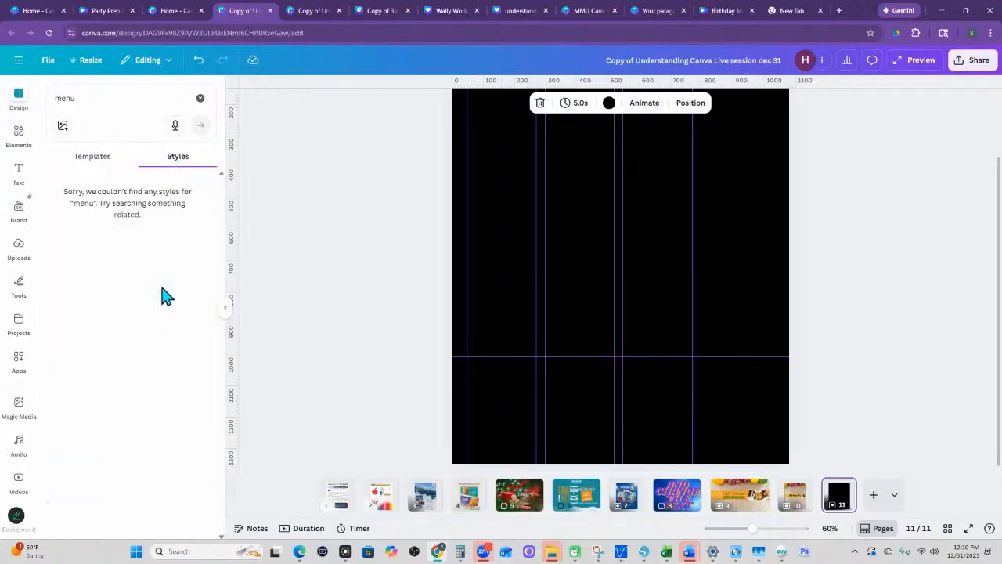
click(92, 161)
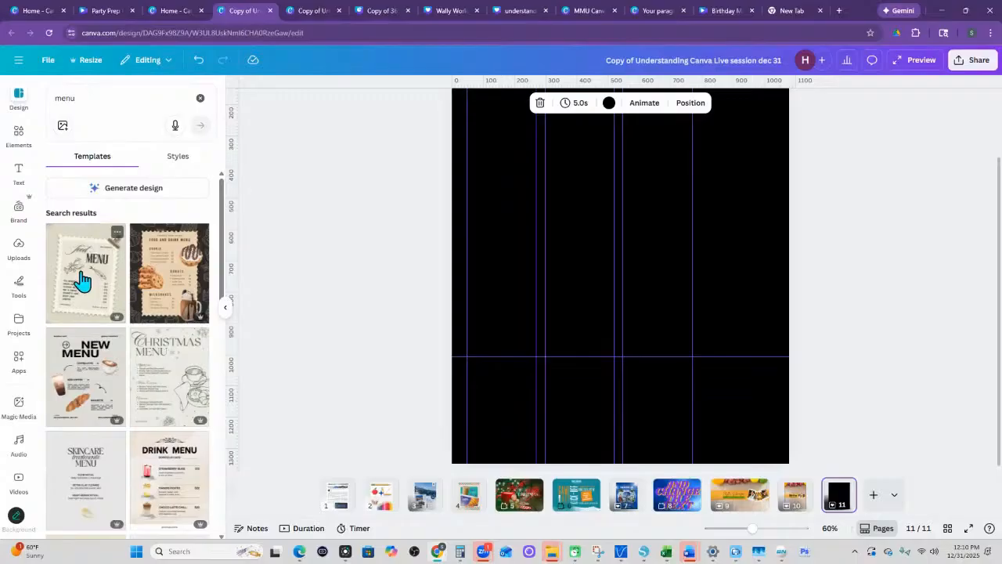
scroll(117, 337, down, 1)
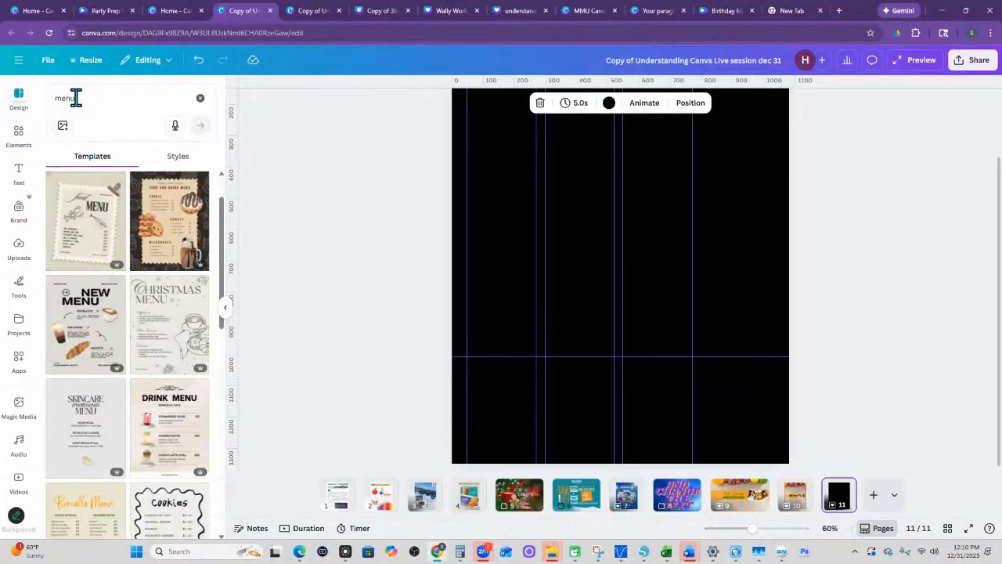
- Search the design templates for "promo flyer" and for "party flyer"
double_click(76, 98)
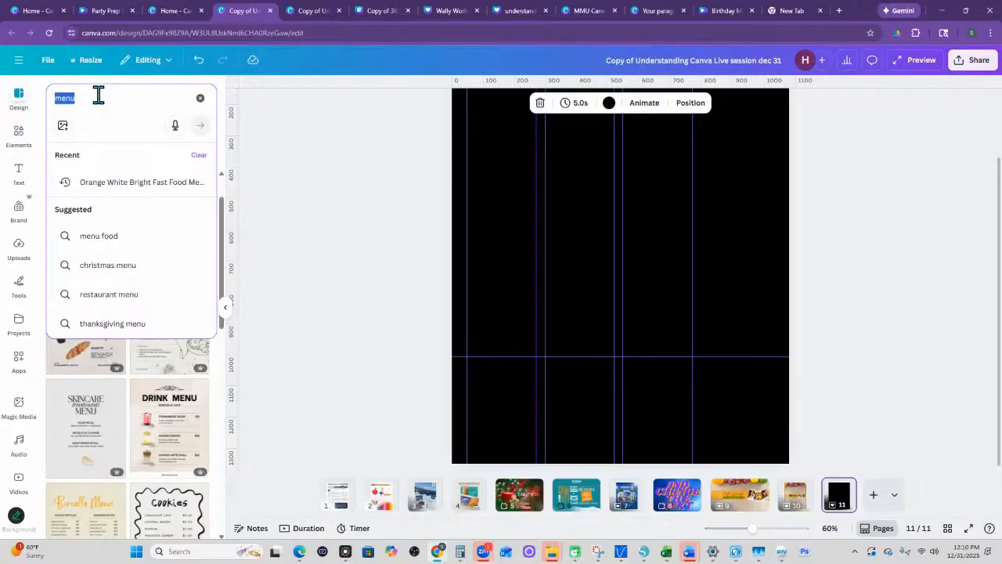
text(promo )
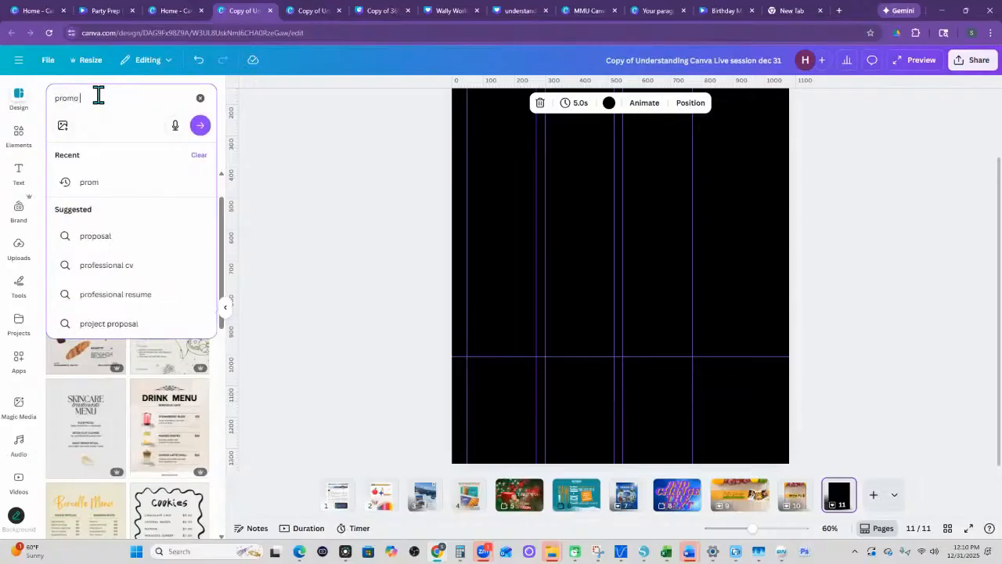
text(flyer)
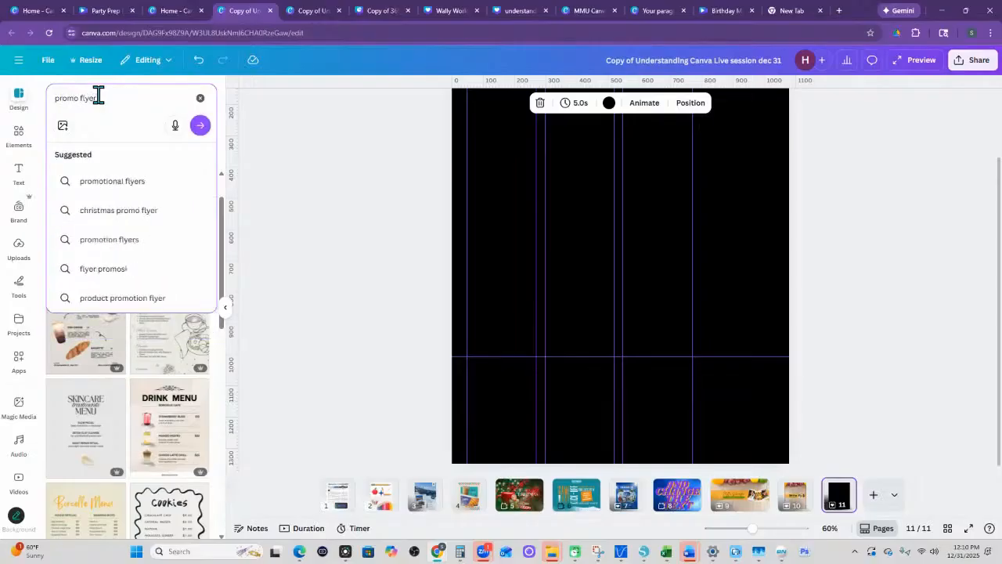
key(Return)
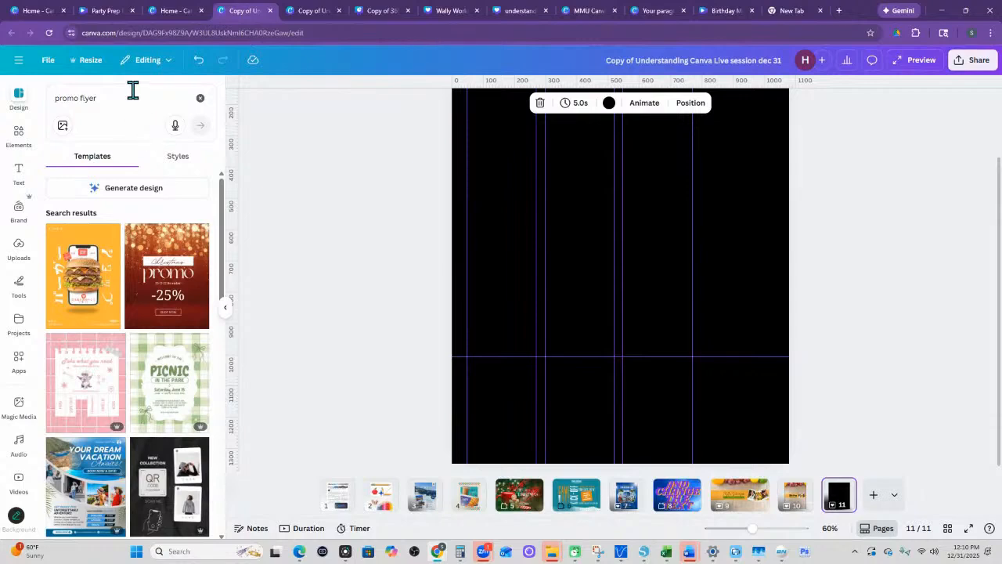
double_click(79, 97)
text(party)
key(Return)
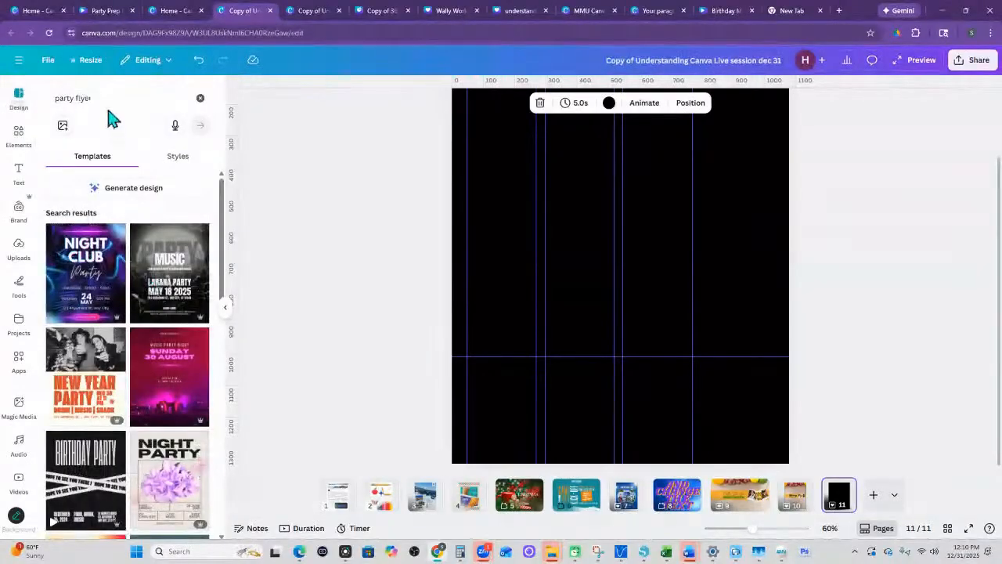
- Search the design templates for "invitation" and for "pitch deck", and browse the pitch deck templates
triple_click(73, 98)
text(invitation)
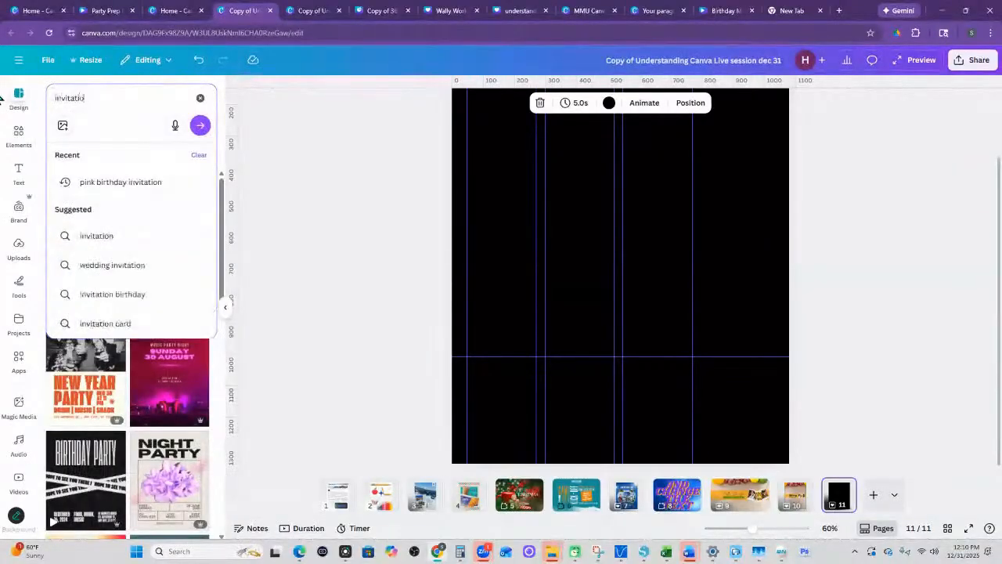
key(Return)
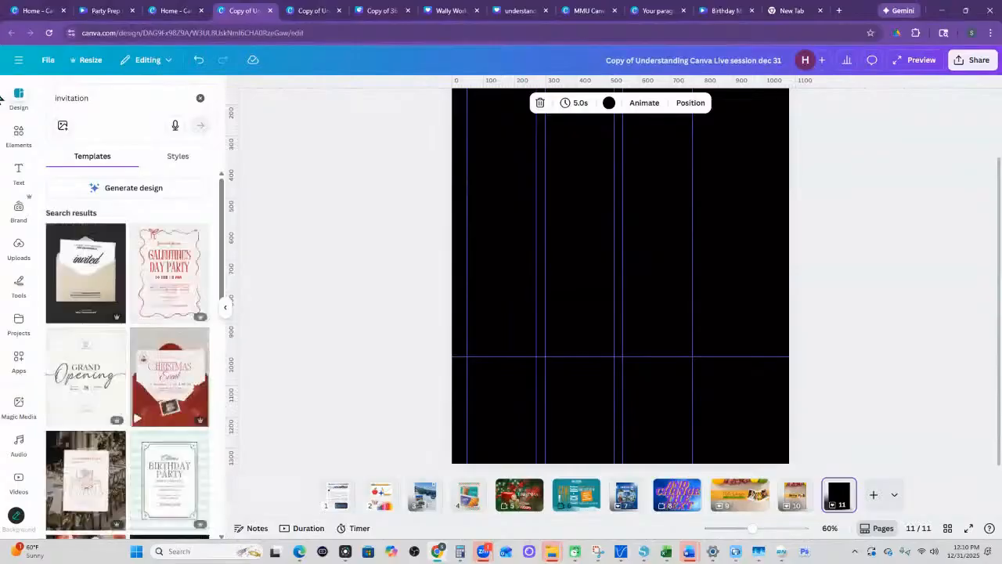
click(94, 98)
double_click(94, 98)
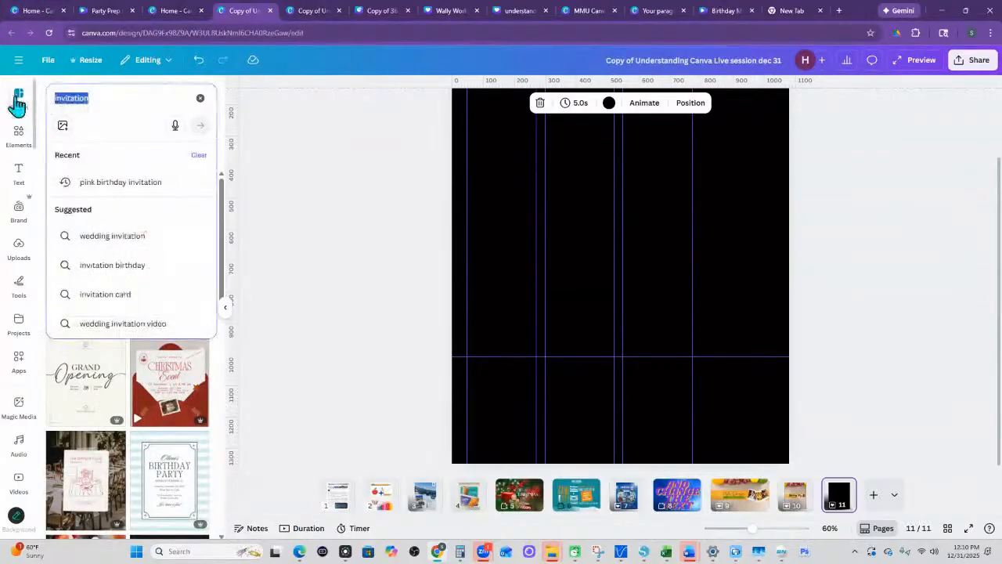
text(pitch deck)
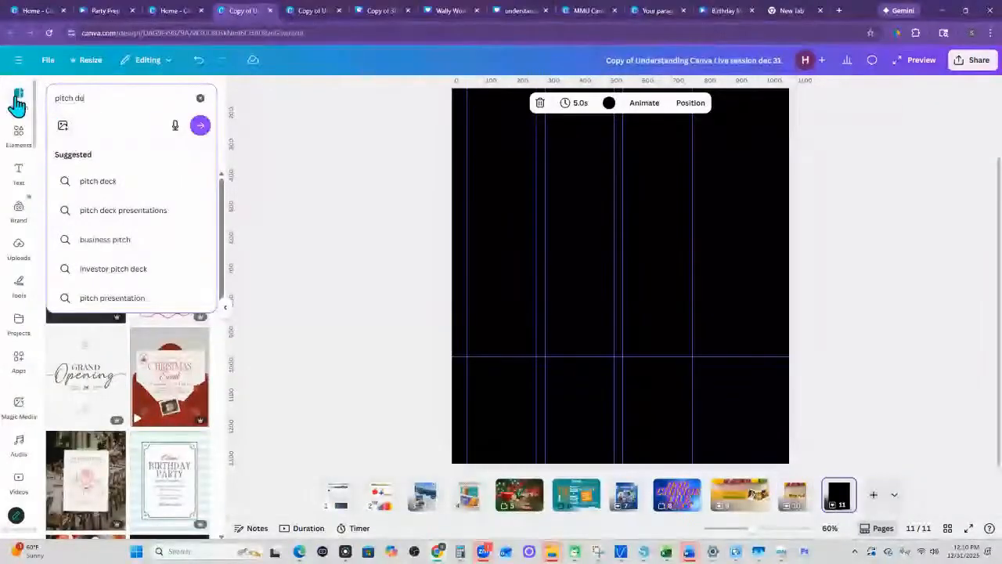
key(Return)
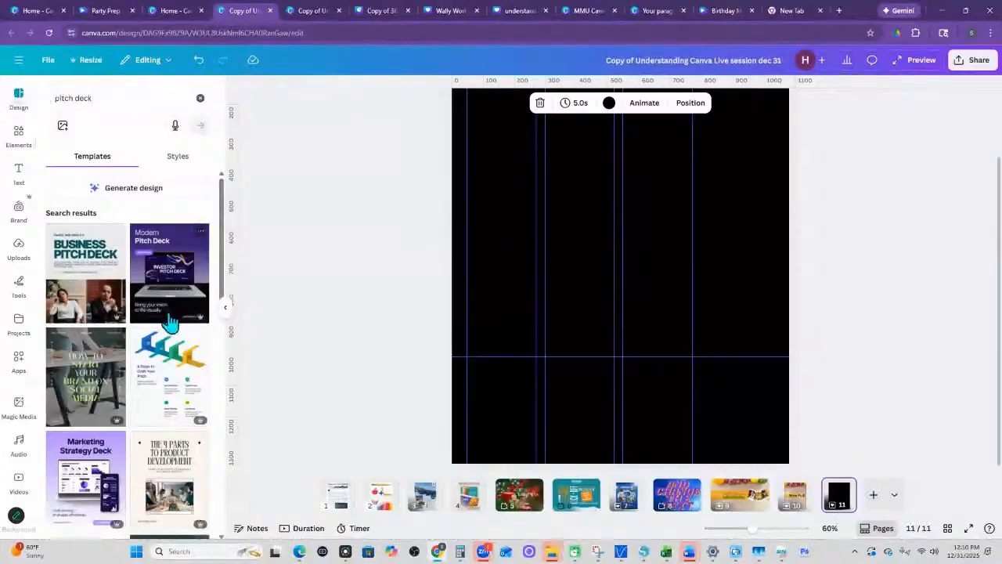
scroll(171, 317, down, 3)
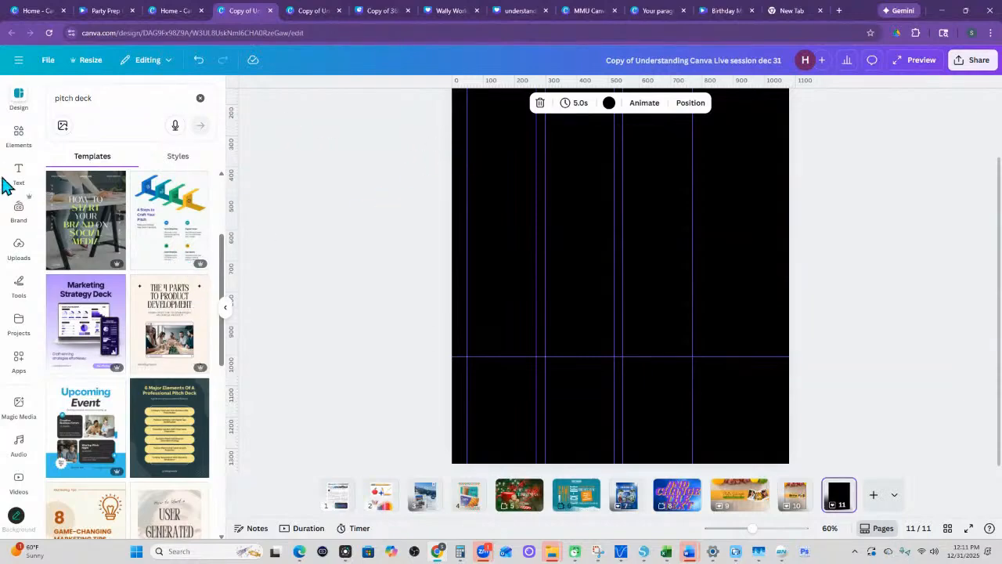
- Browse the element categories and open page 2 with the apple and pencil elements
click(20, 141)
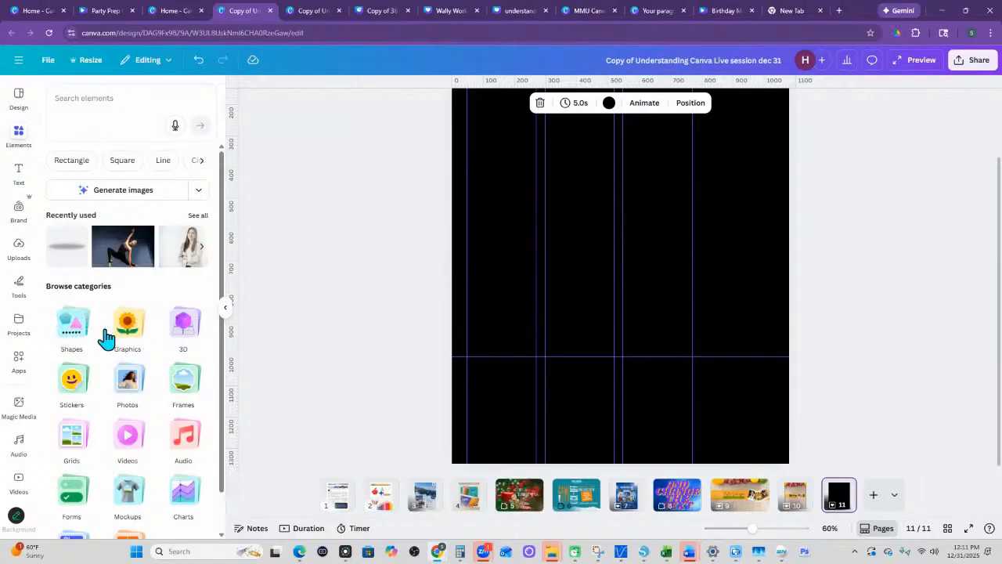
scroll(110, 329, down, 1)
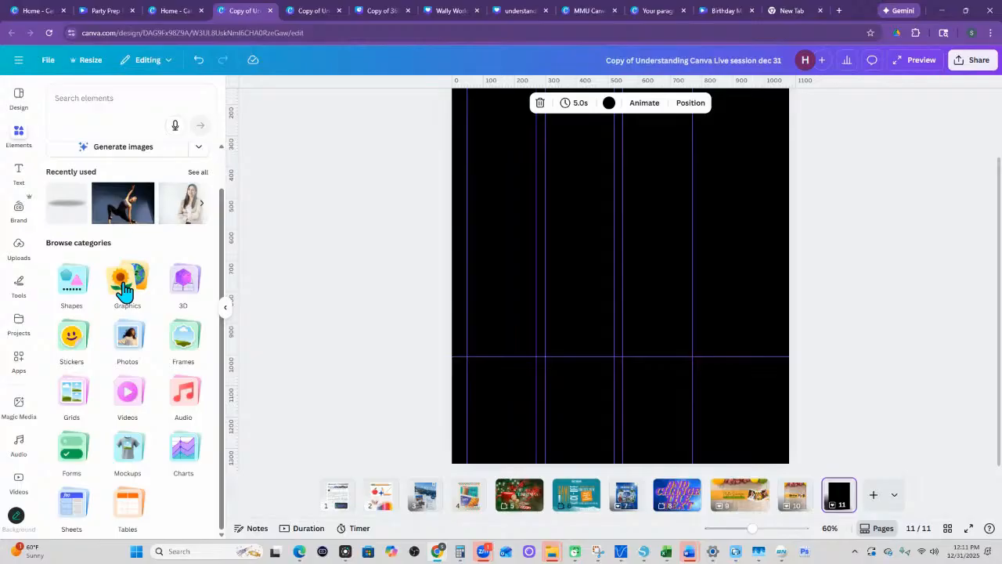
click(383, 507)
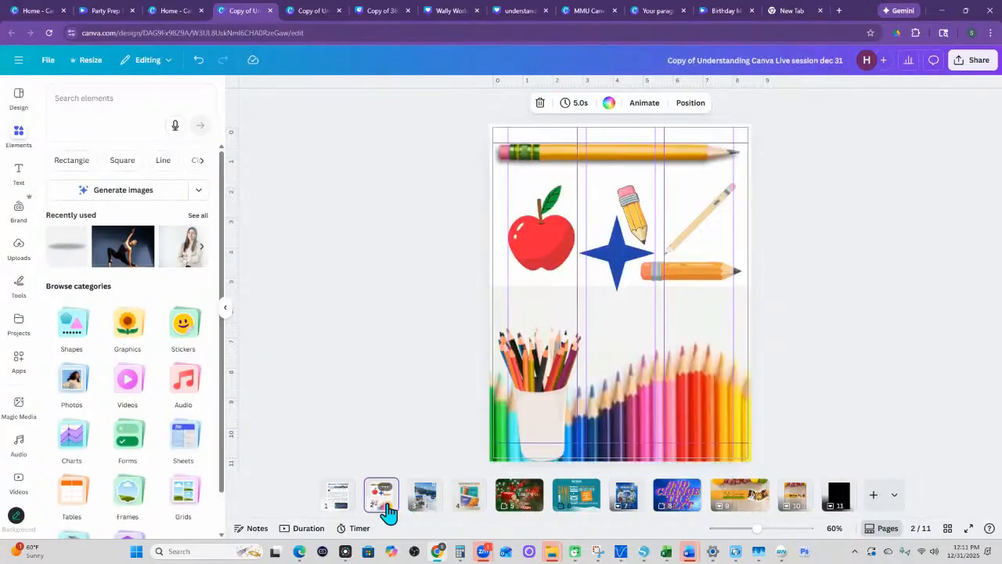
- Make the diagonal pencil graphic on page 2 fully opaque through its transparency setting
click(578, 162)
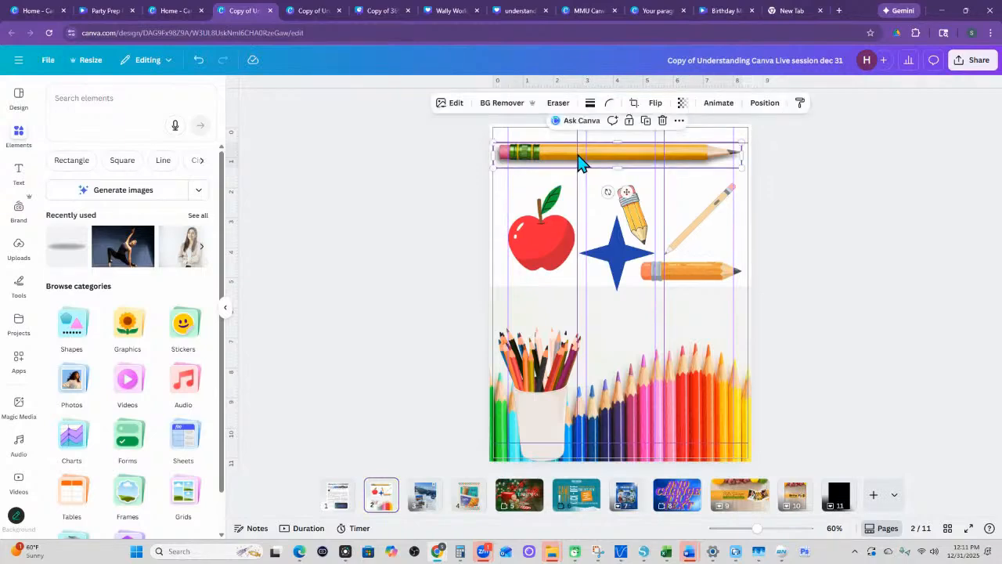
click(691, 223)
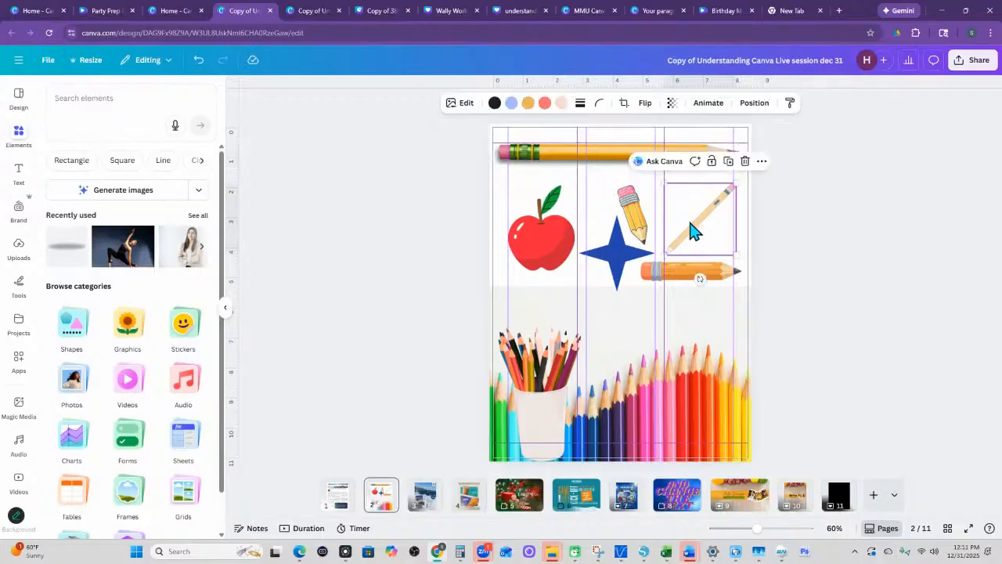
click(660, 103)
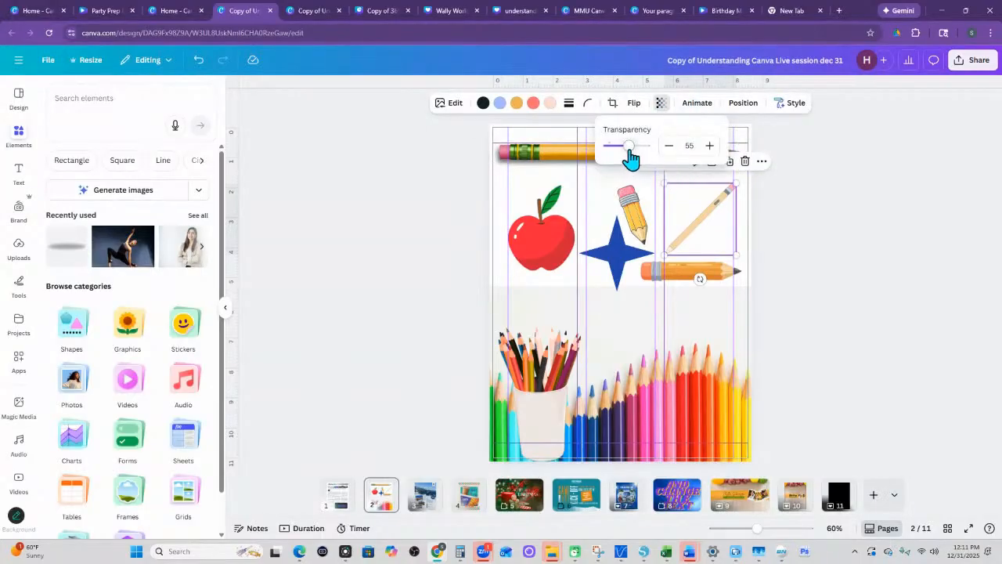
drag(629, 148, 669, 157)
click(847, 219)
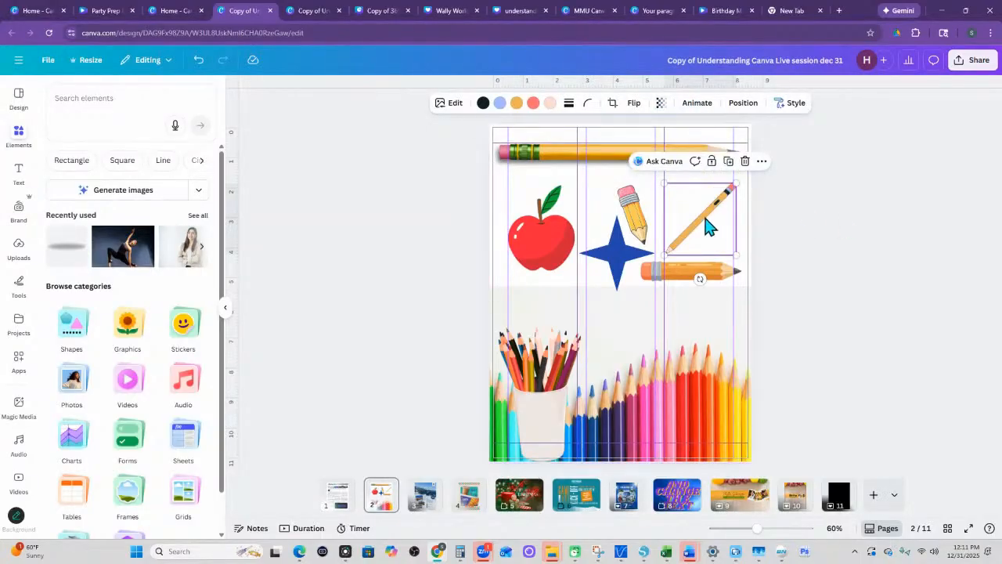
- Recolor the green tone of the long horizontal pencil photo, trying lavender, cyan, oranges and vivid red before settling on the Brand Kit's golden yellow
click(594, 162)
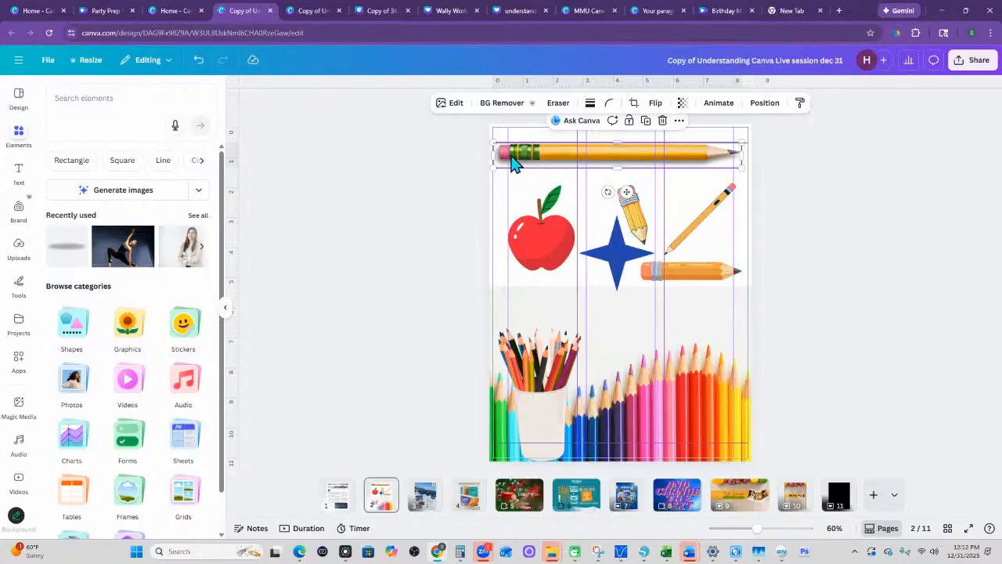
click(451, 106)
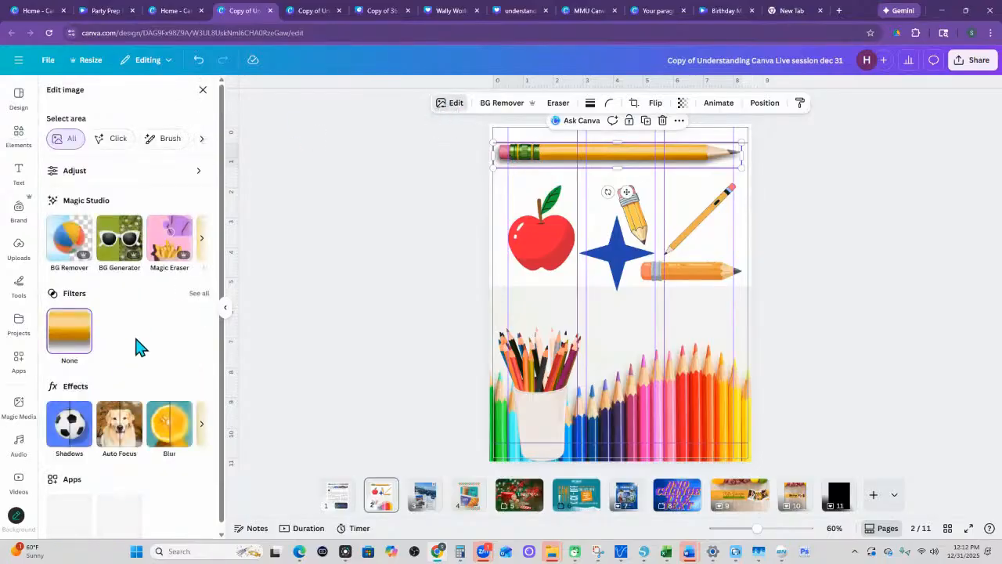
click(78, 174)
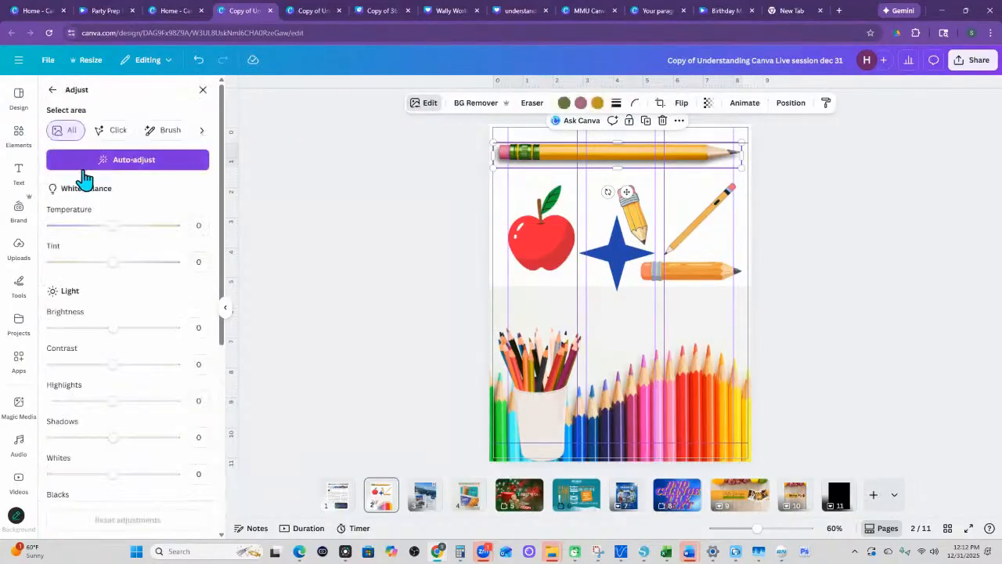
click(565, 105)
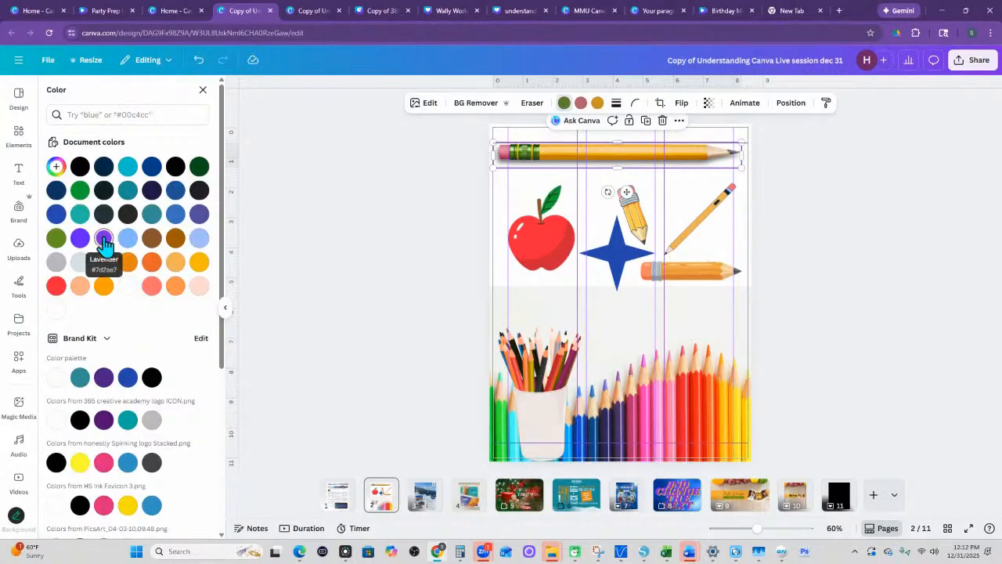
click(105, 239)
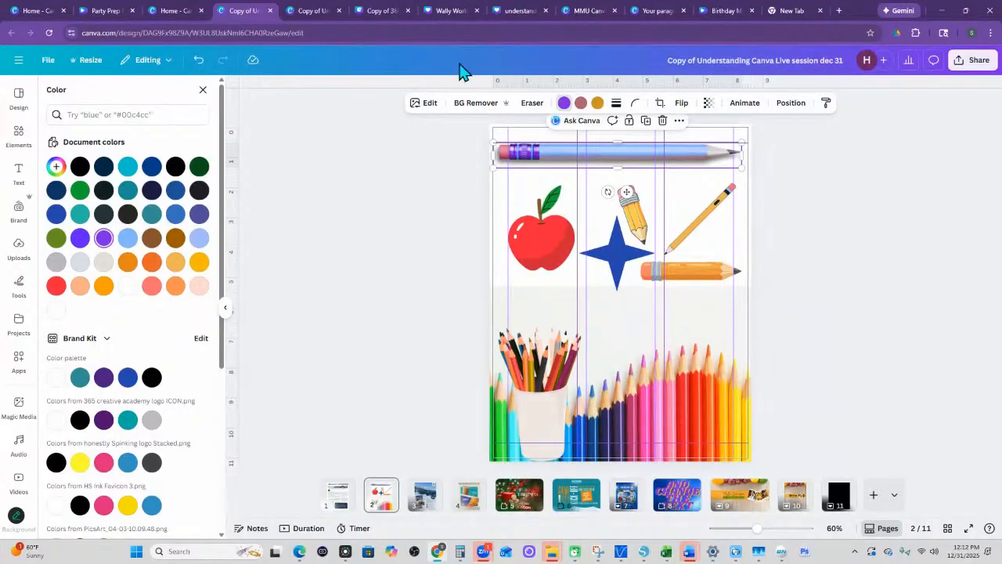
click(126, 167)
click(198, 263)
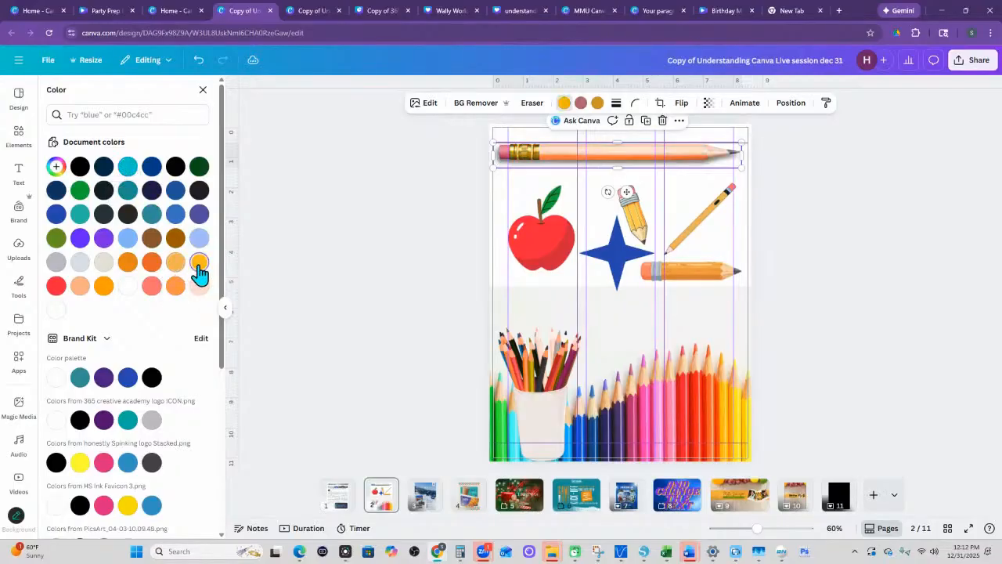
click(176, 287)
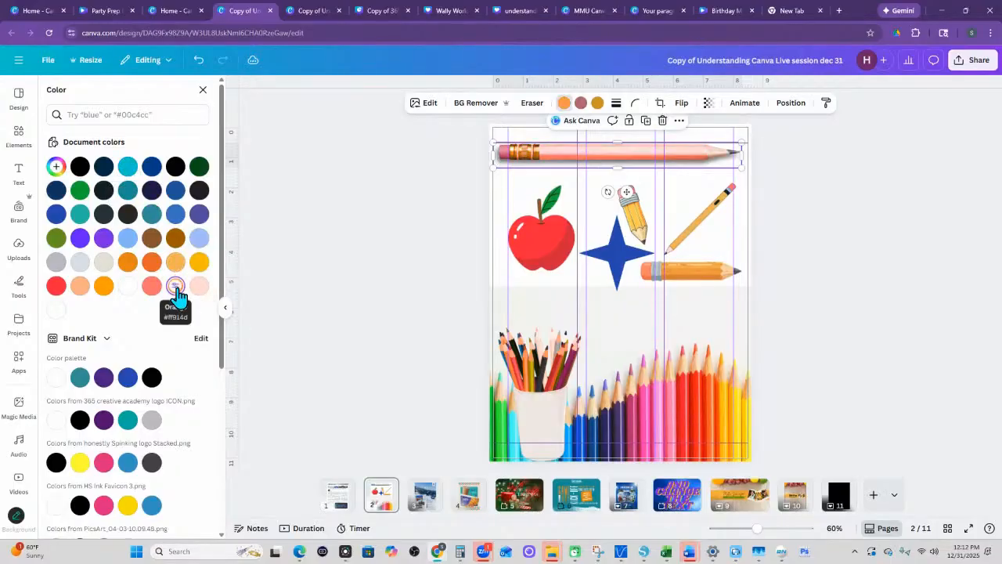
click(54, 290)
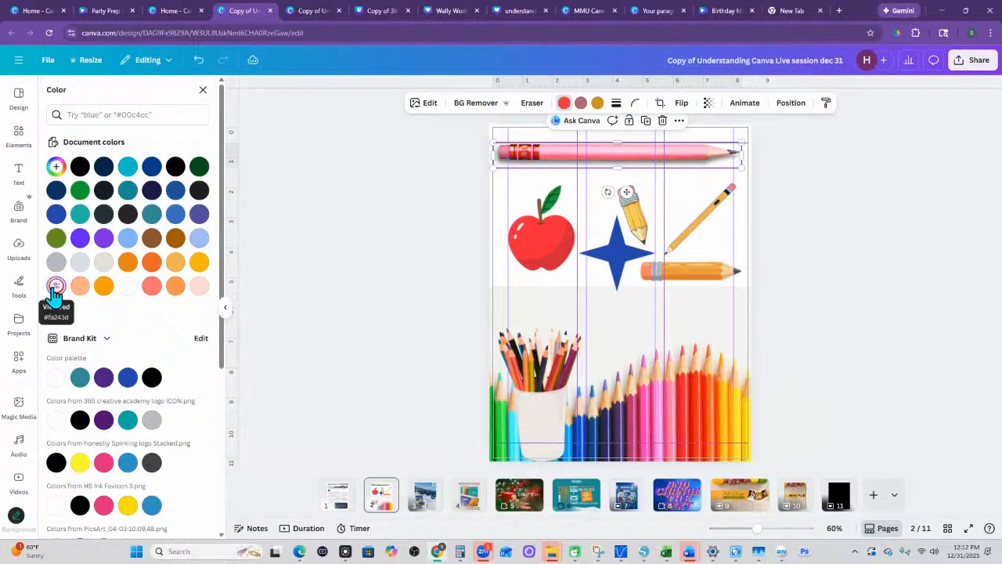
click(128, 508)
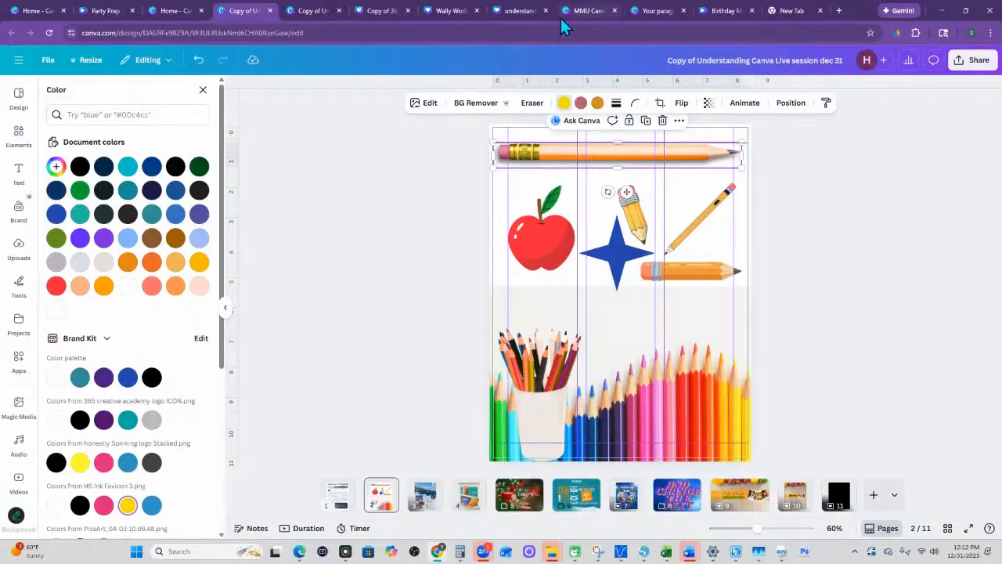
- Recolor the diagonal pencil graphic with a bright yellow body, cyan in place of light blue, and pink in place of coral
click(694, 234)
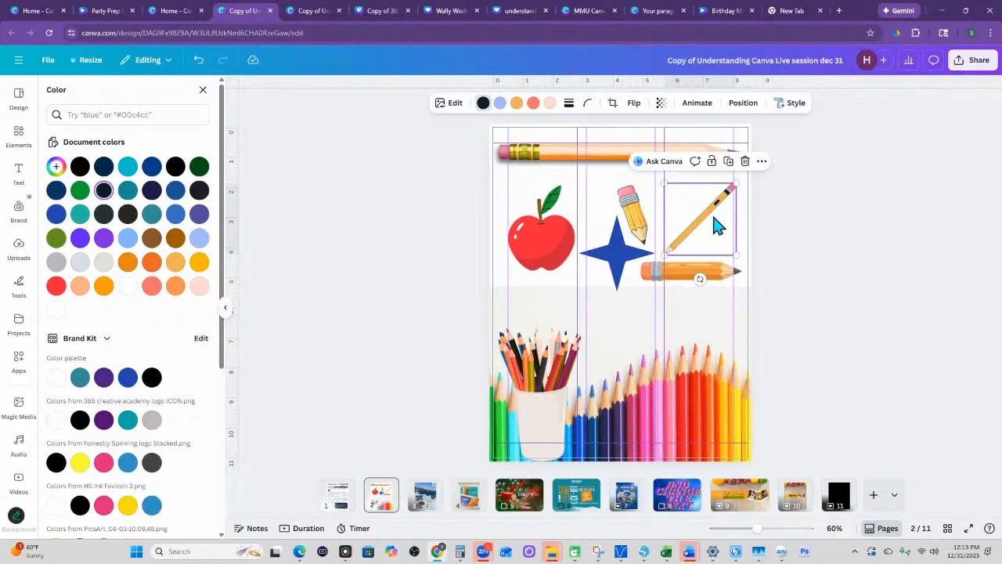
click(516, 104)
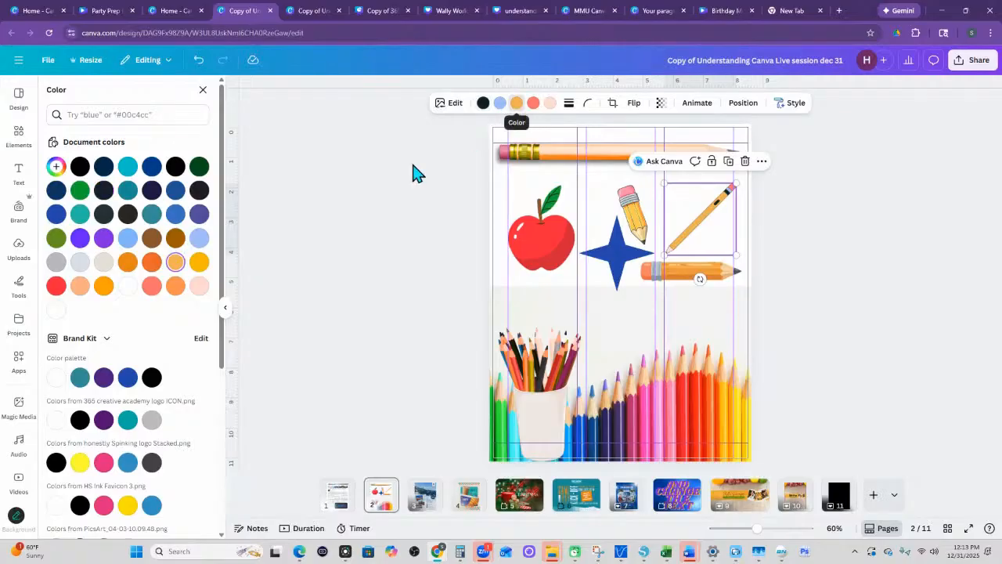
click(80, 463)
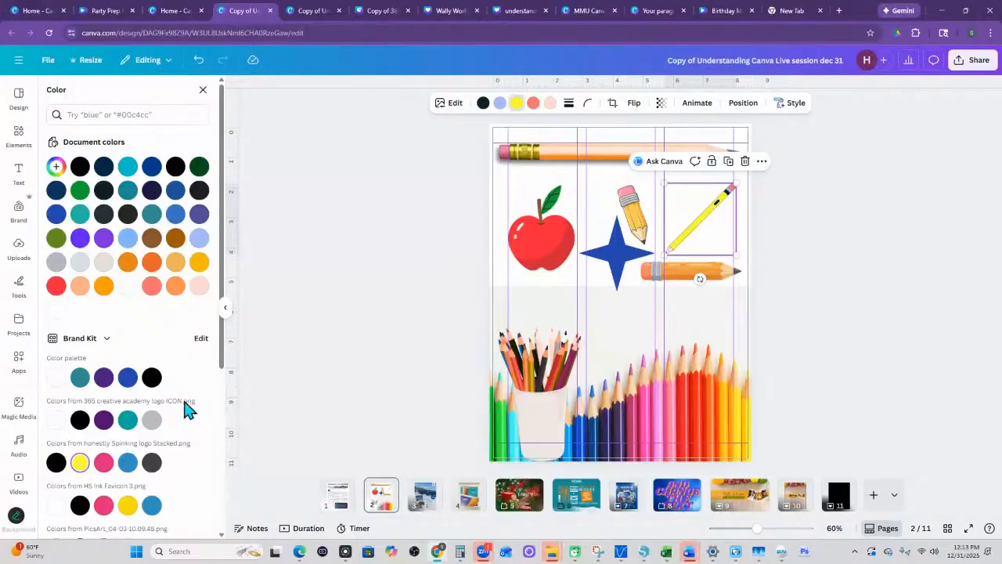
click(499, 104)
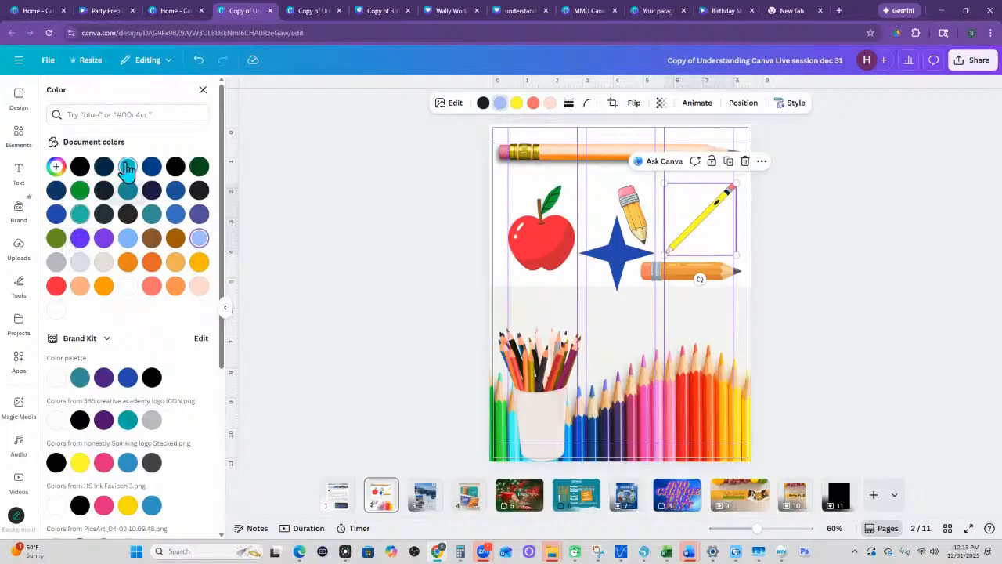
click(128, 168)
click(533, 106)
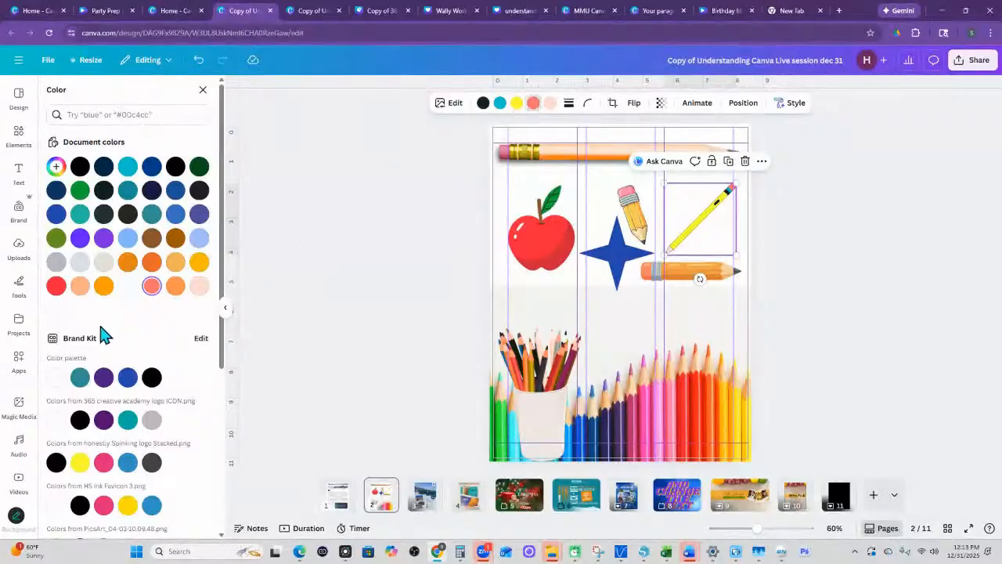
click(103, 462)
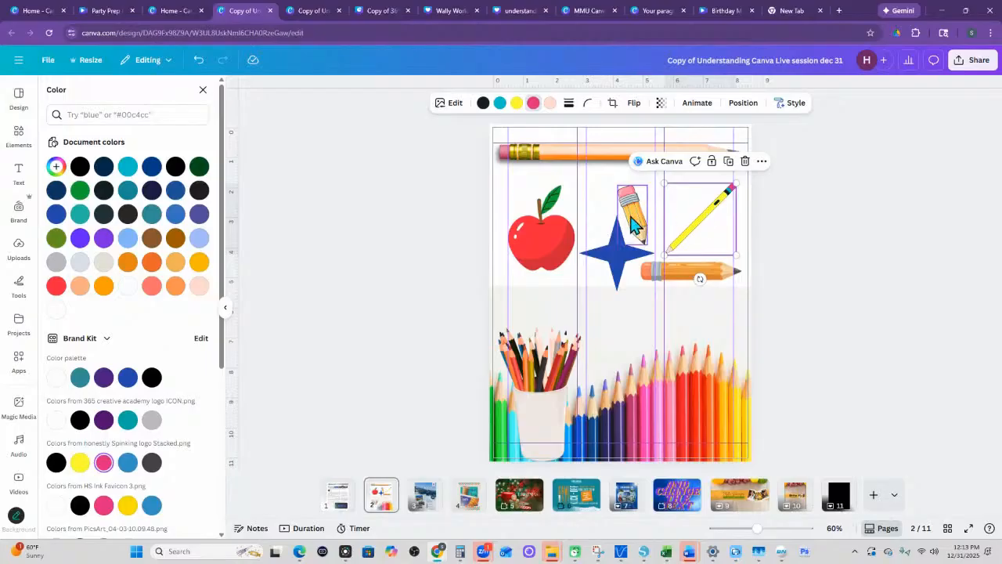
- Open the image editing options for the diagonal pencil graphic and browse its Magic Studio tools through Magic Expand
click(444, 109)
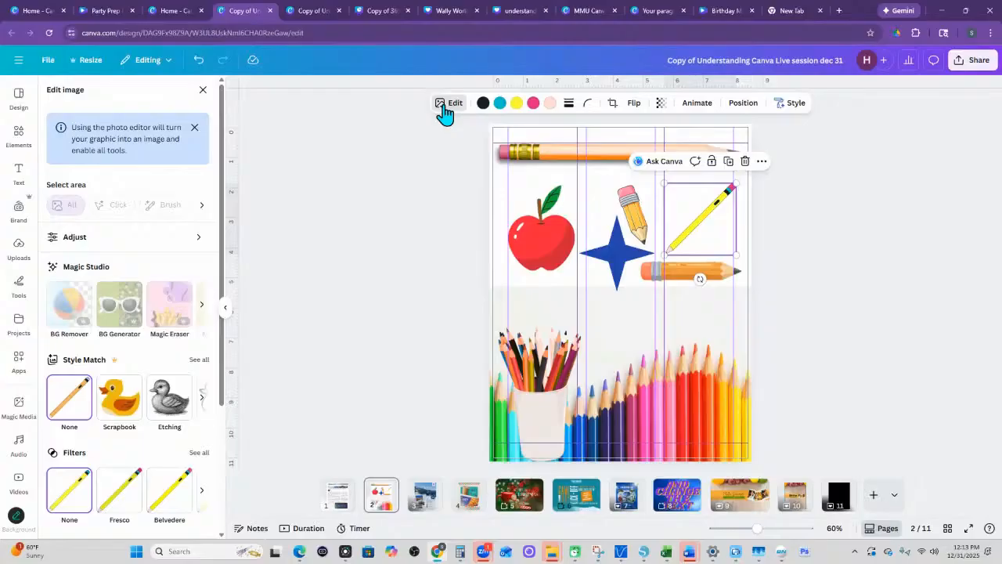
click(201, 307)
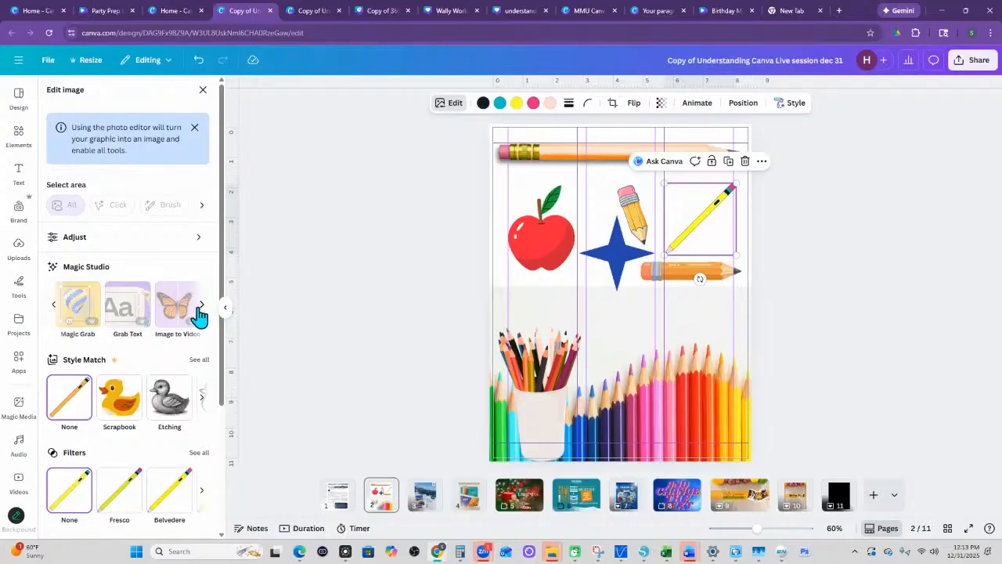
click(203, 307)
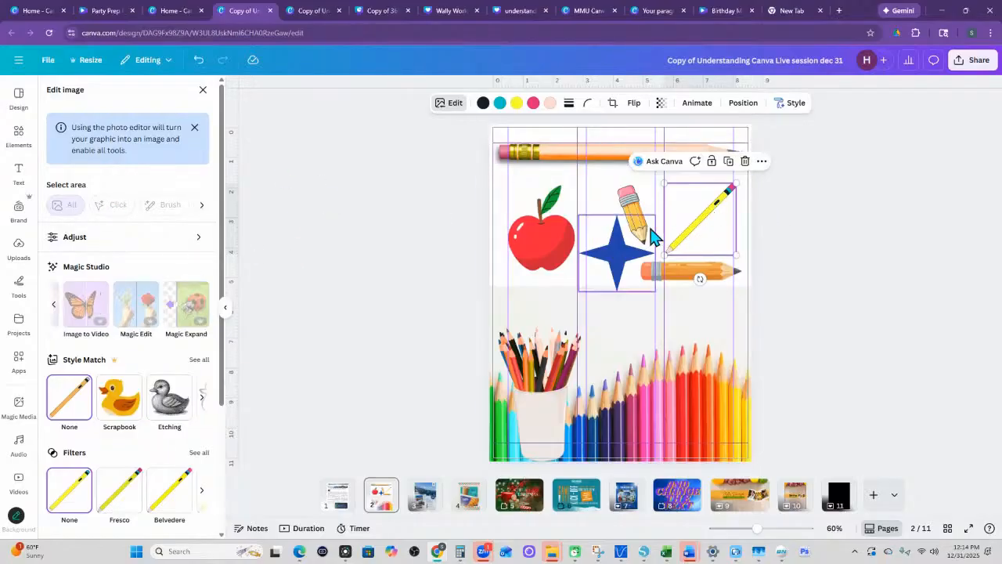
- Nudge the short tilted pencil slightly upward and compare its image editing options with those of the diagonal pencil
click(634, 207)
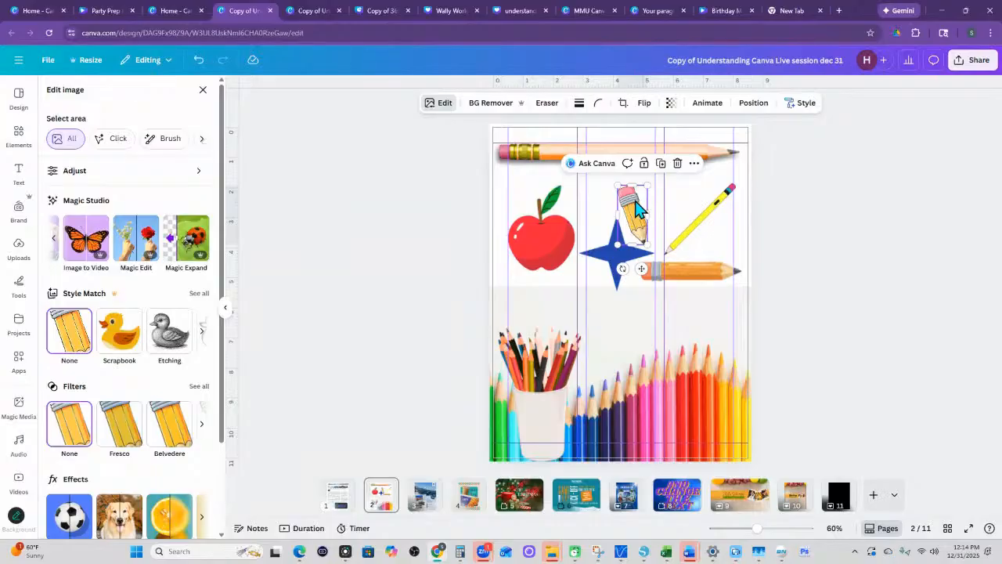
drag(634, 208, 629, 198)
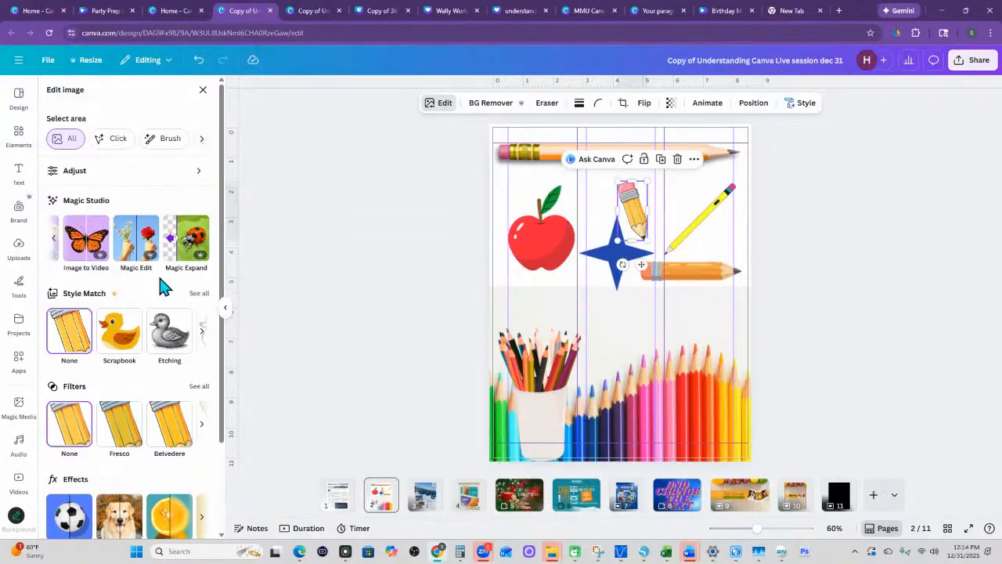
click(696, 210)
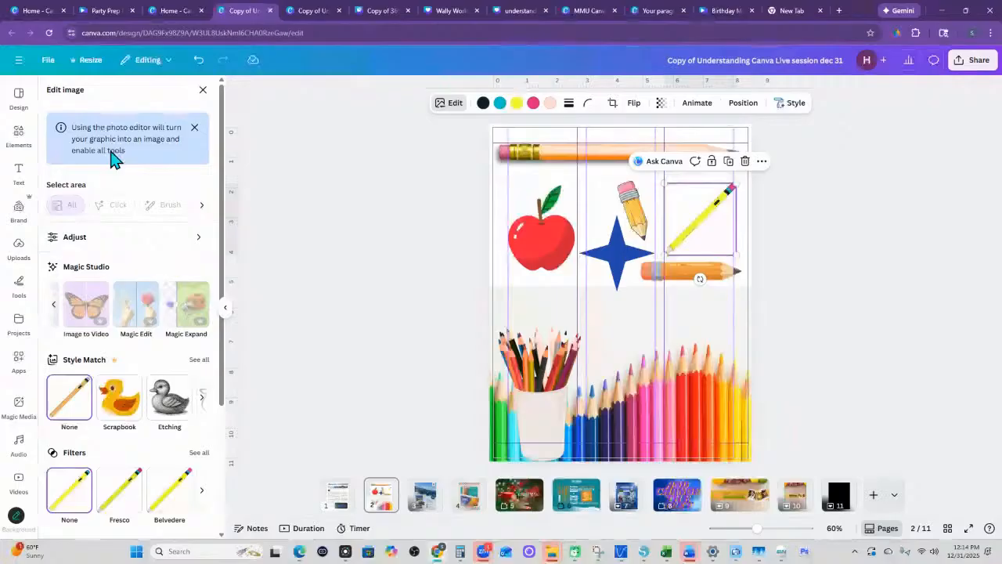
click(638, 200)
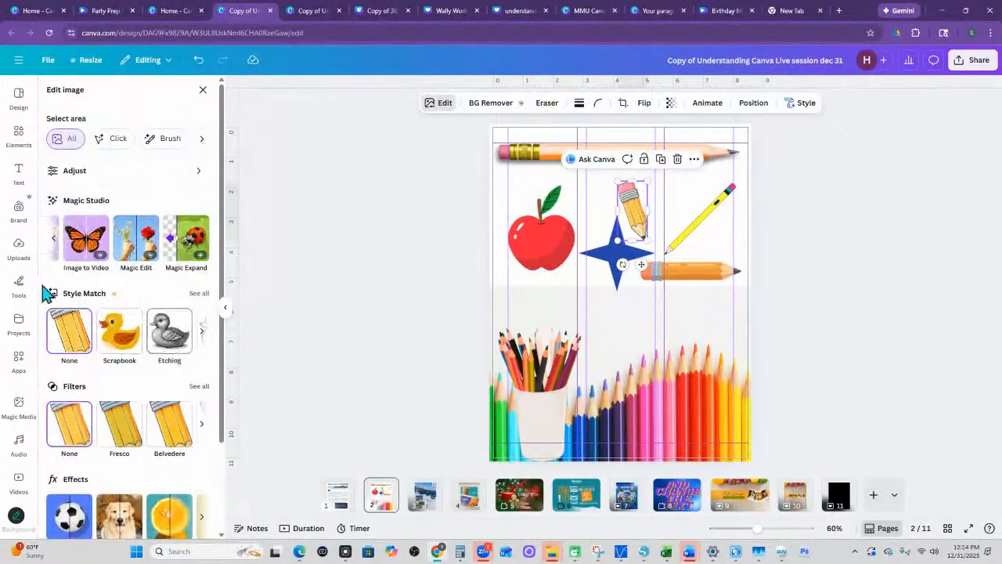
- Apply a Drop shadow effect to the diagonal pencil graphic and return to its image editing options
click(704, 216)
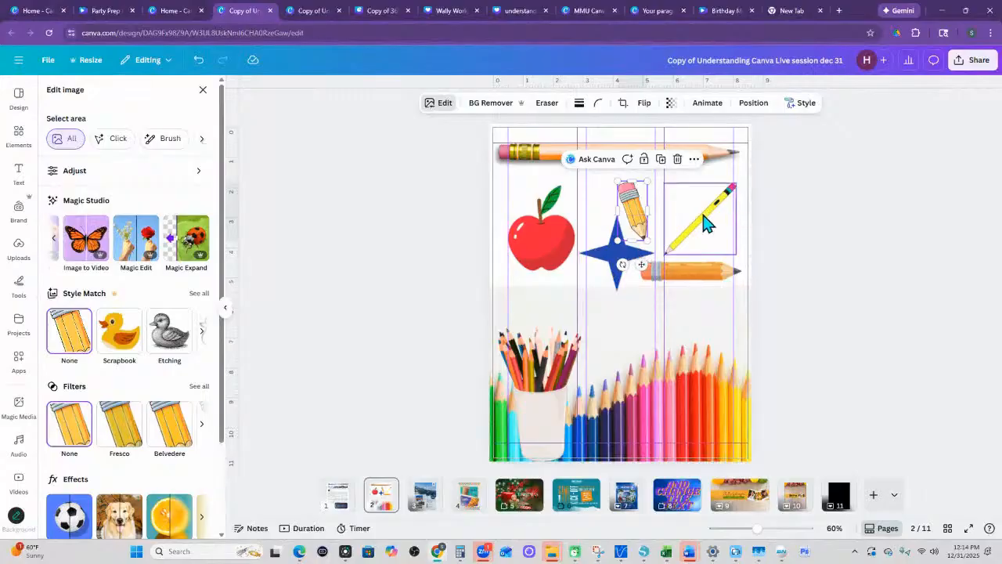
scroll(67, 462, down, 2)
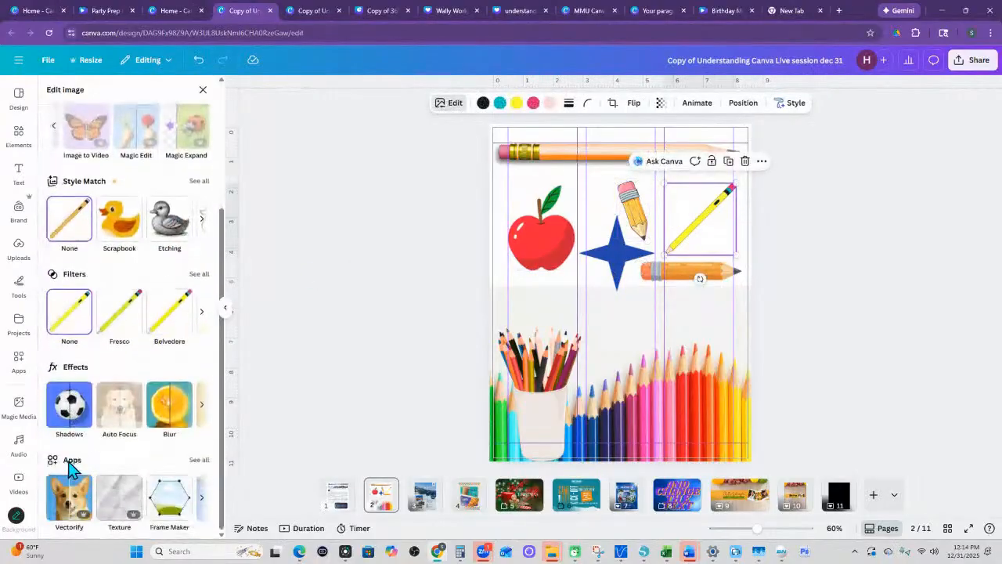
click(78, 411)
click(133, 225)
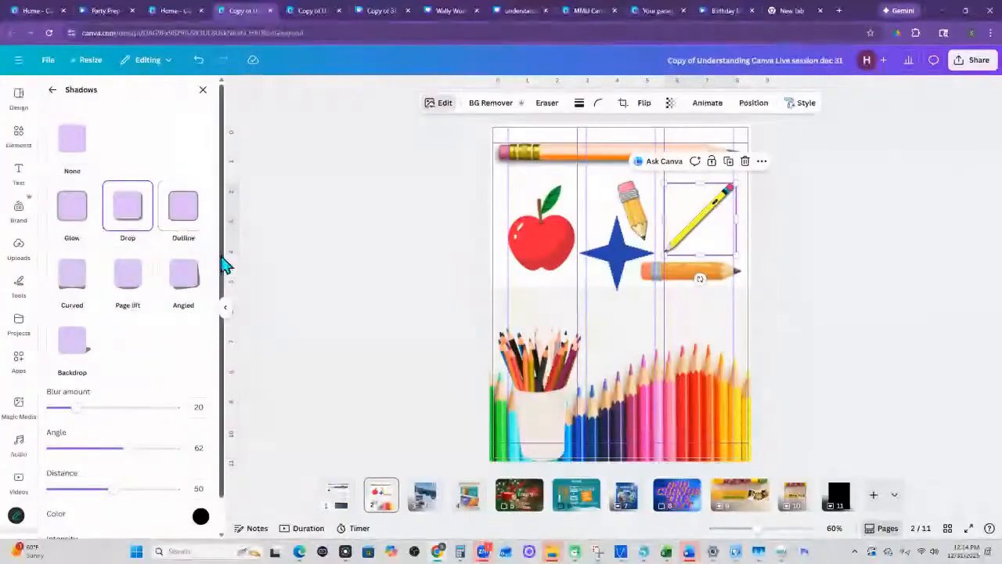
click(53, 90)
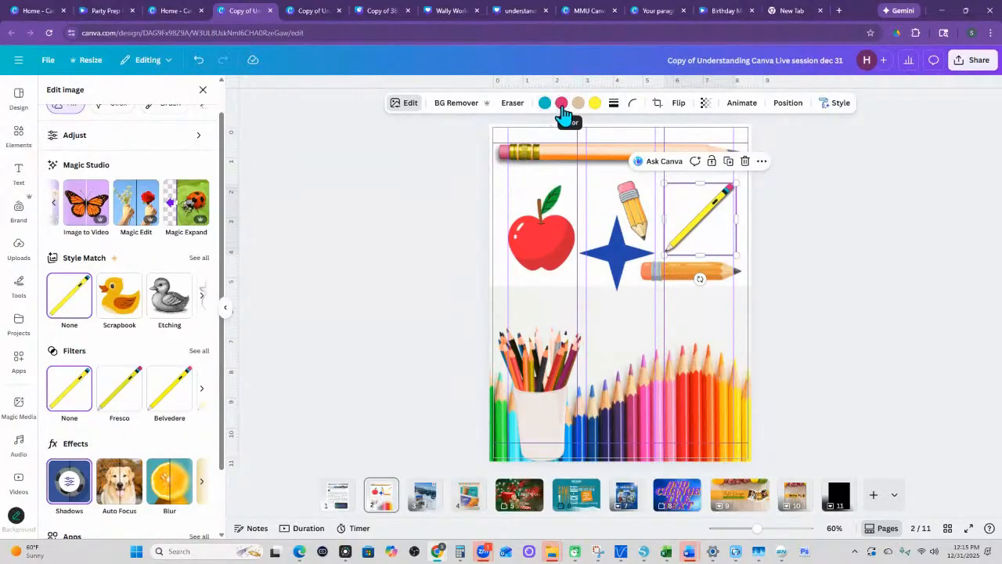
- Recolor the yellow body of the diagonal pencil, trying purple and blue before settling on dark green
click(595, 103)
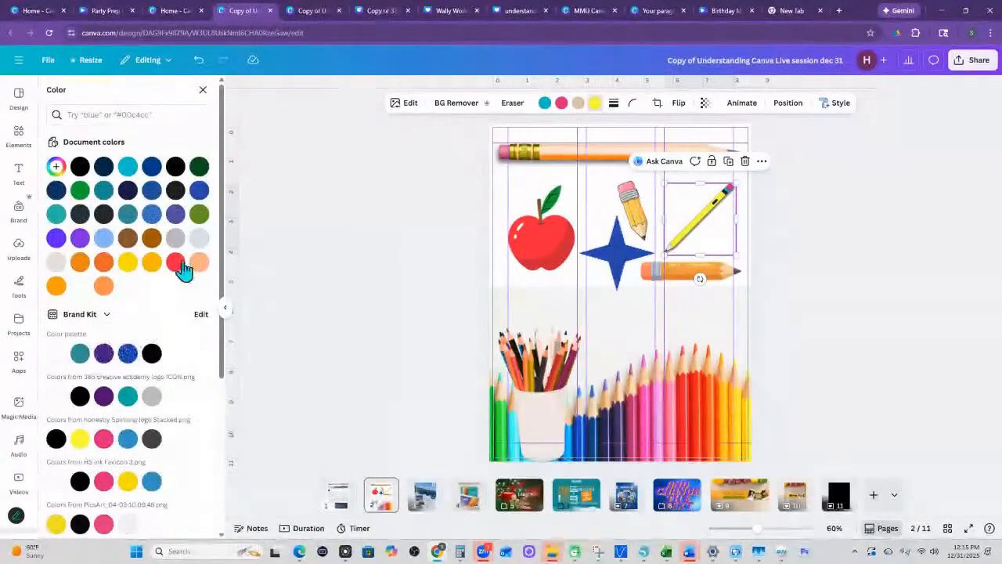
click(176, 213)
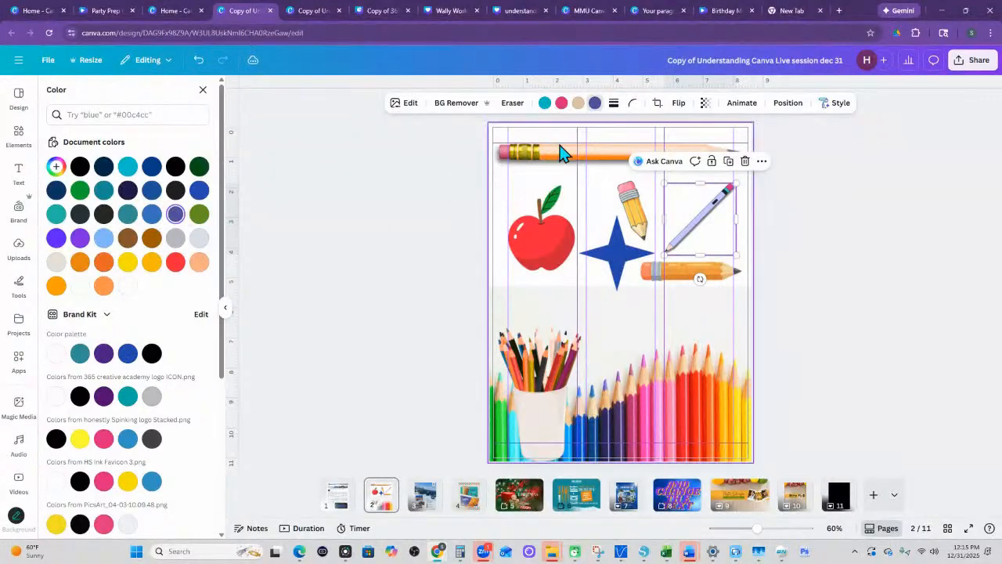
click(200, 192)
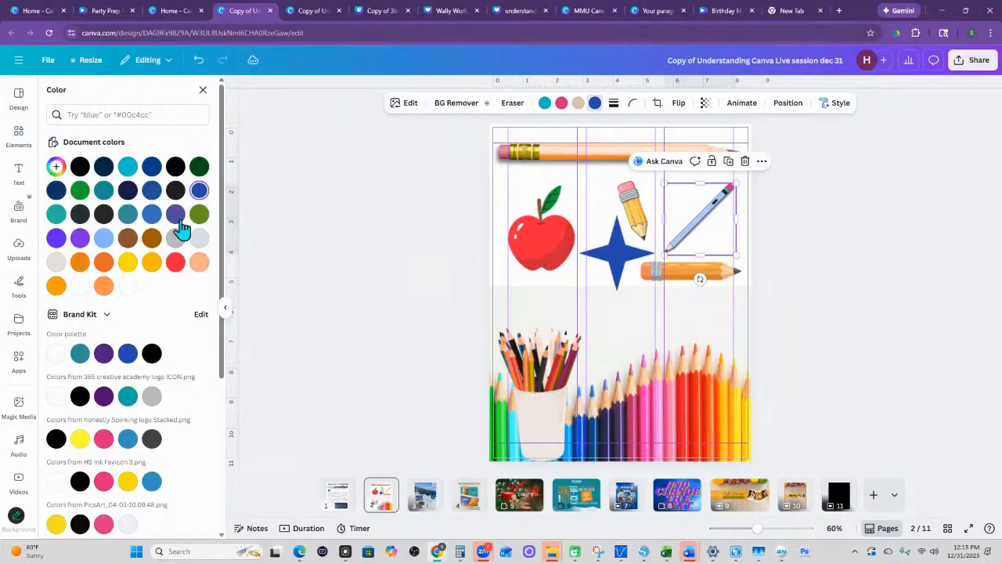
click(199, 167)
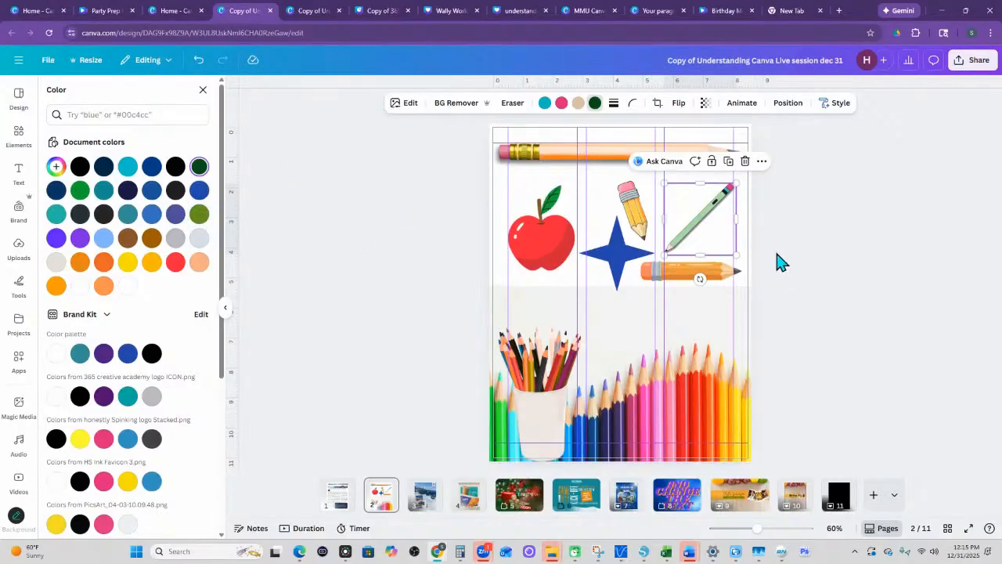
click(828, 261)
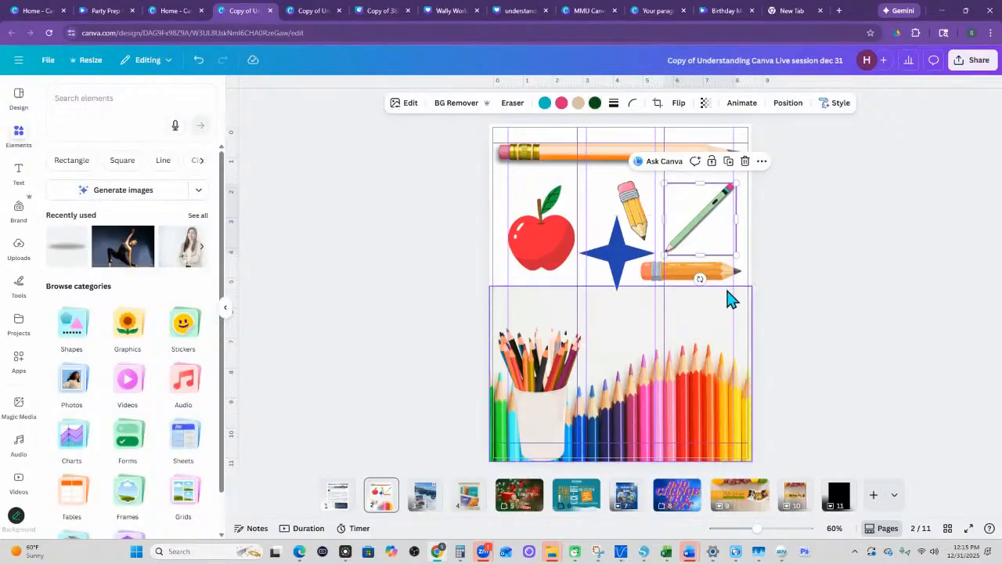
- Browse the Stickers element category, then open the Shapes category
click(180, 336)
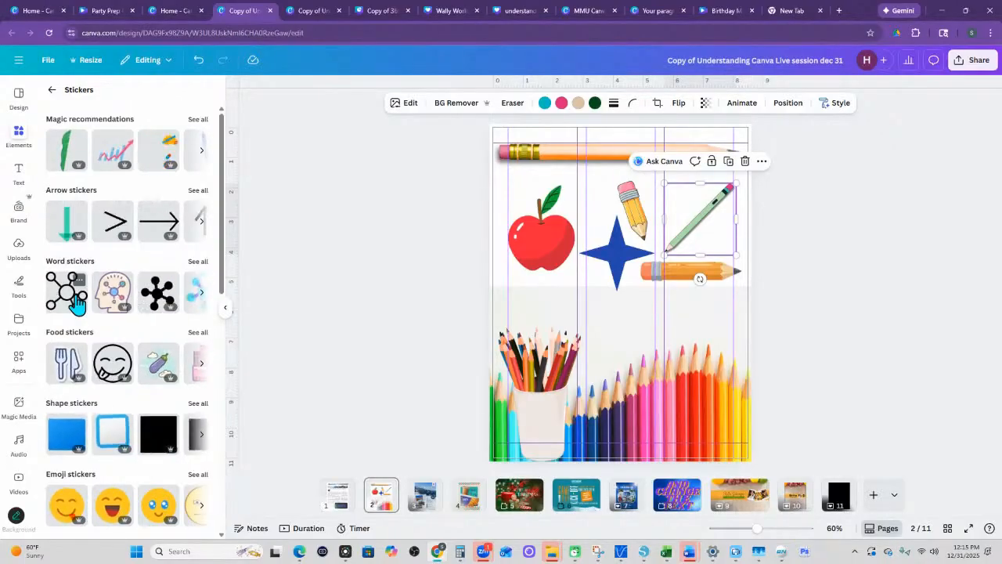
scroll(128, 532, down, 3)
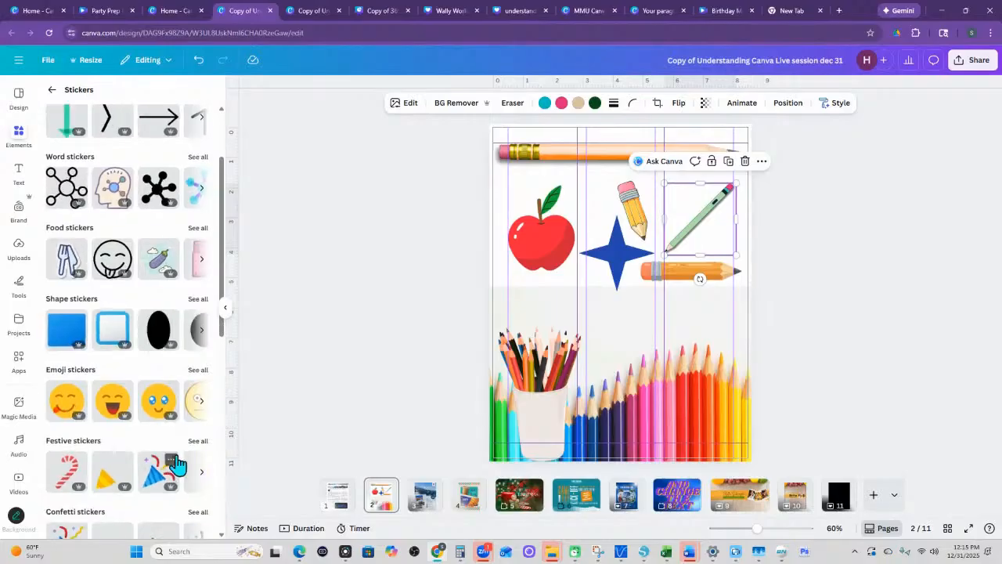
scroll(174, 462, down, 4)
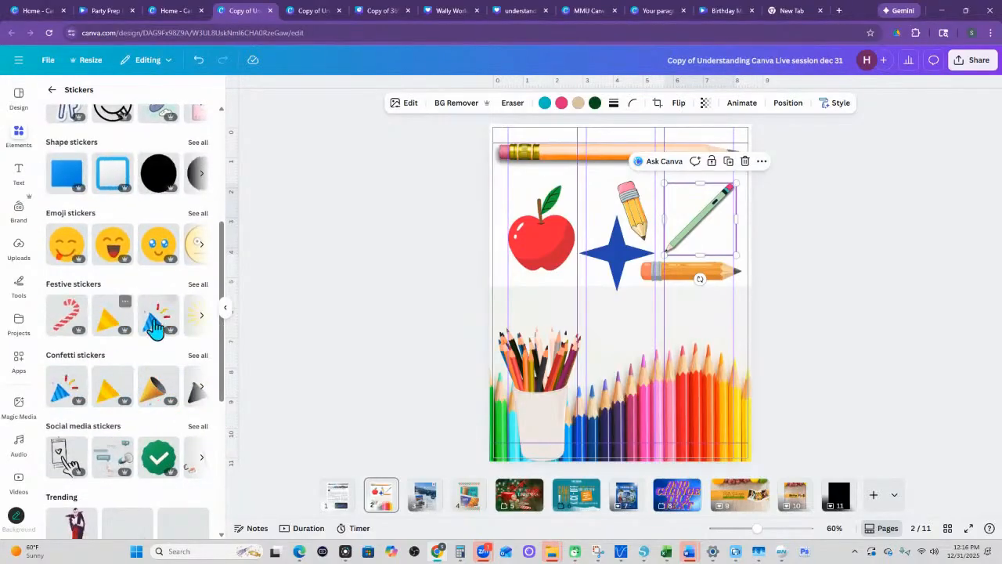
click(51, 90)
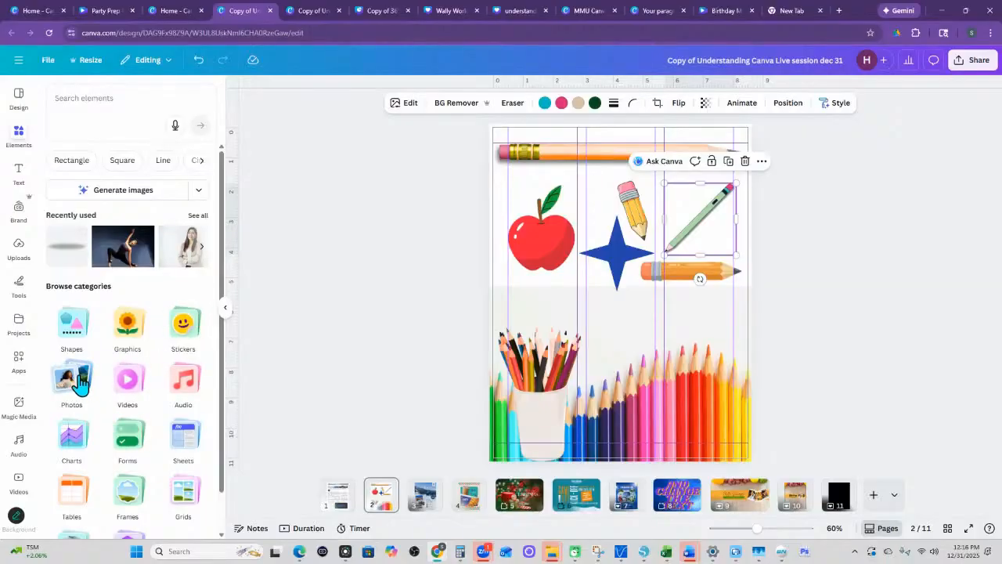
click(80, 333)
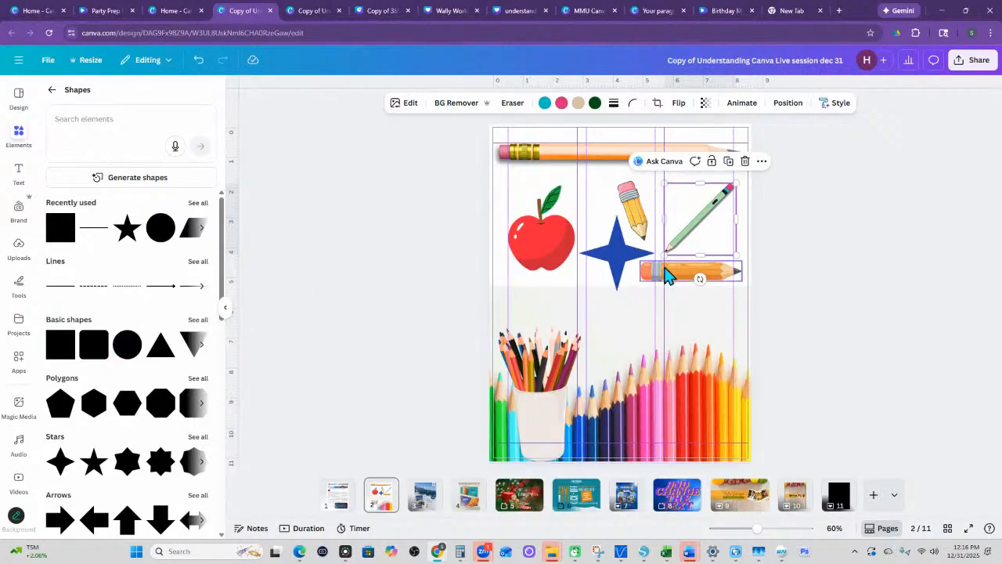
- Change the blue four-pointed star's shape, trying another star and an upward arrow before choosing the flowchart rectangle
click(624, 259)
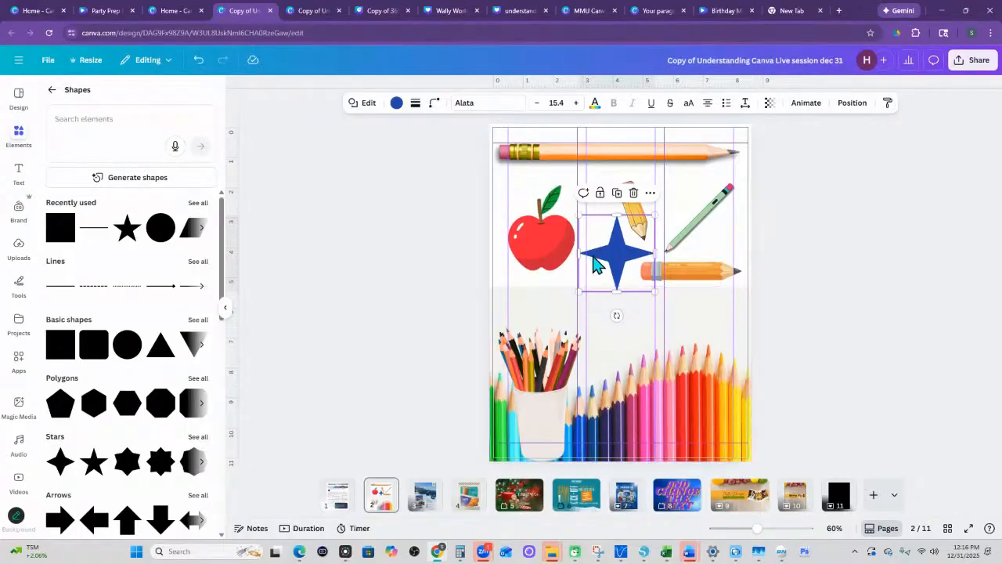
click(368, 104)
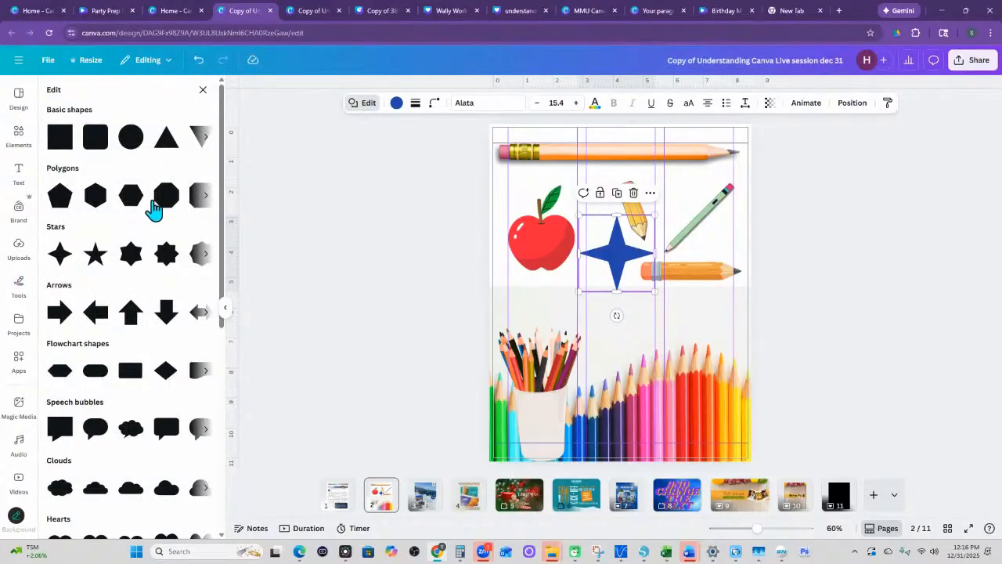
click(129, 263)
click(133, 322)
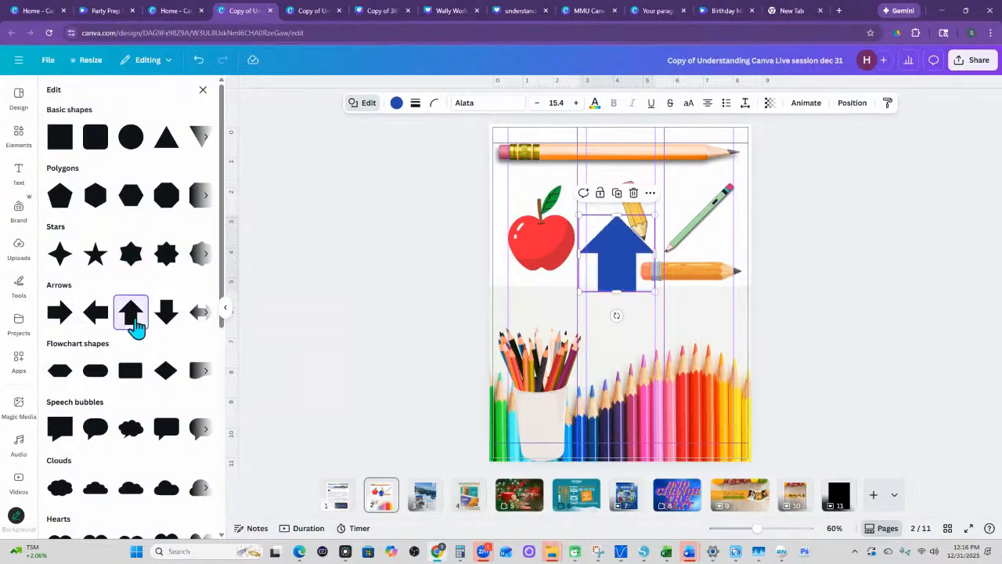
click(140, 379)
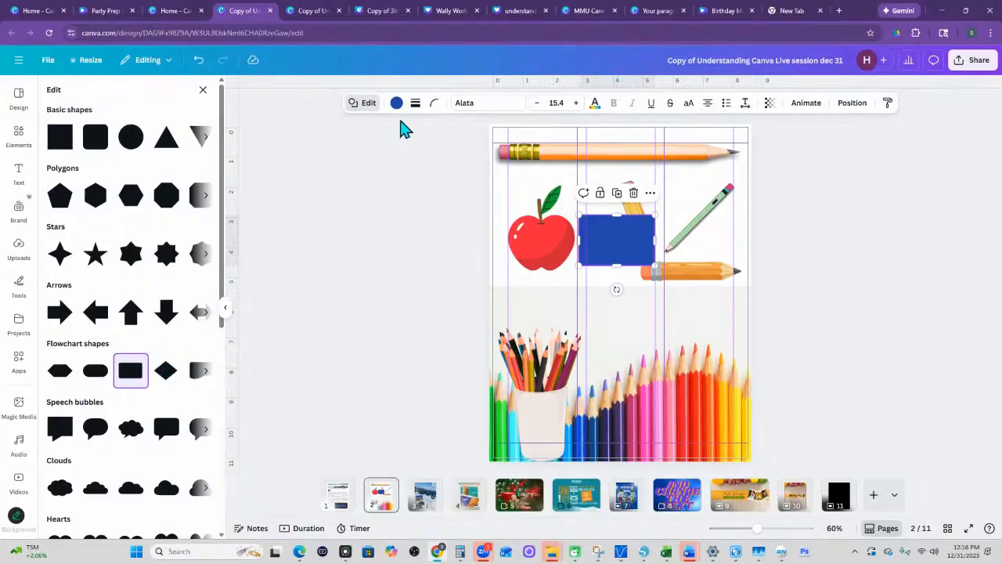
- Add a solid stroke to the blue rectangle, trying weights of 13 and 25 before settling on 4
click(415, 102)
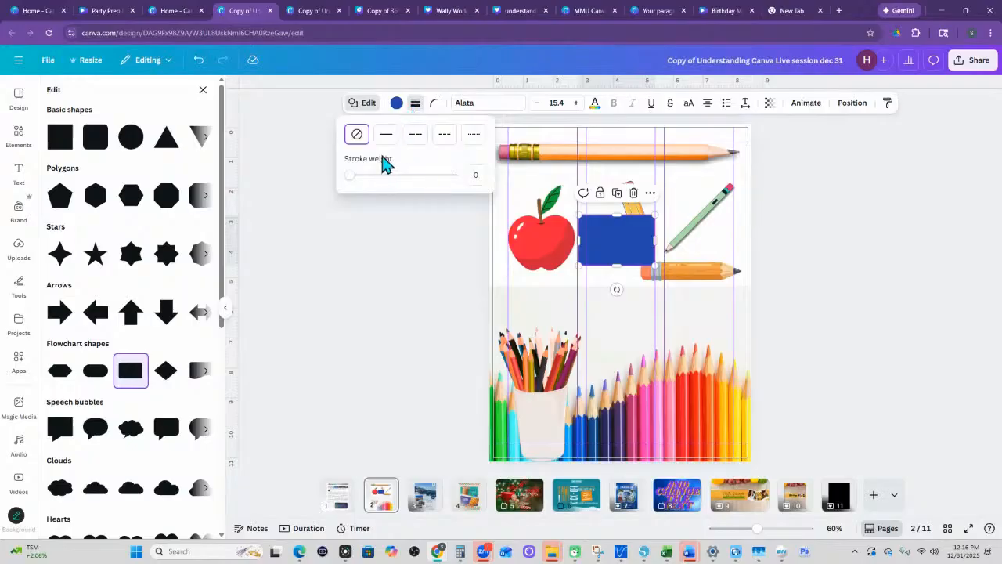
click(386, 134)
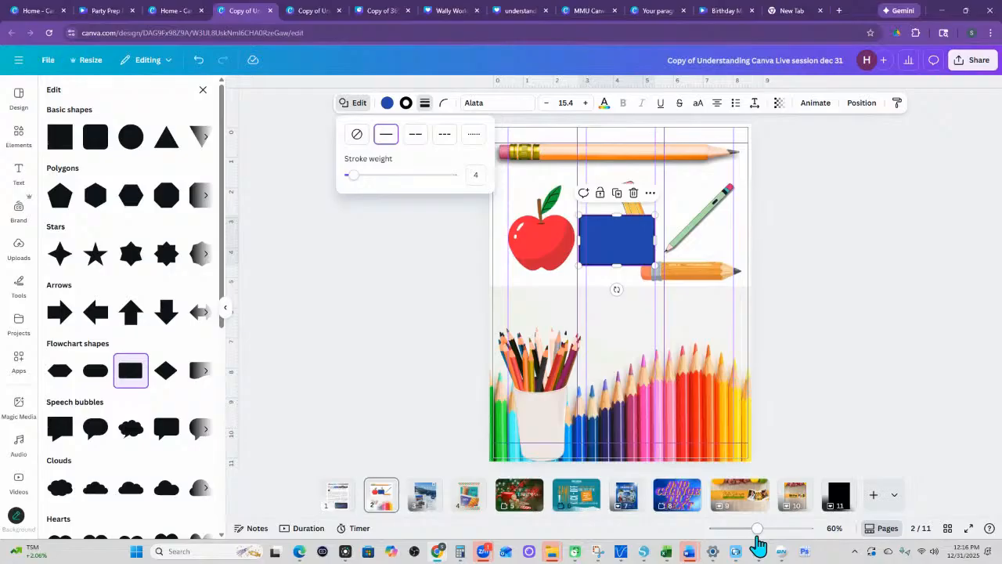
drag(758, 544, 775, 528)
click(405, 104)
click(423, 103)
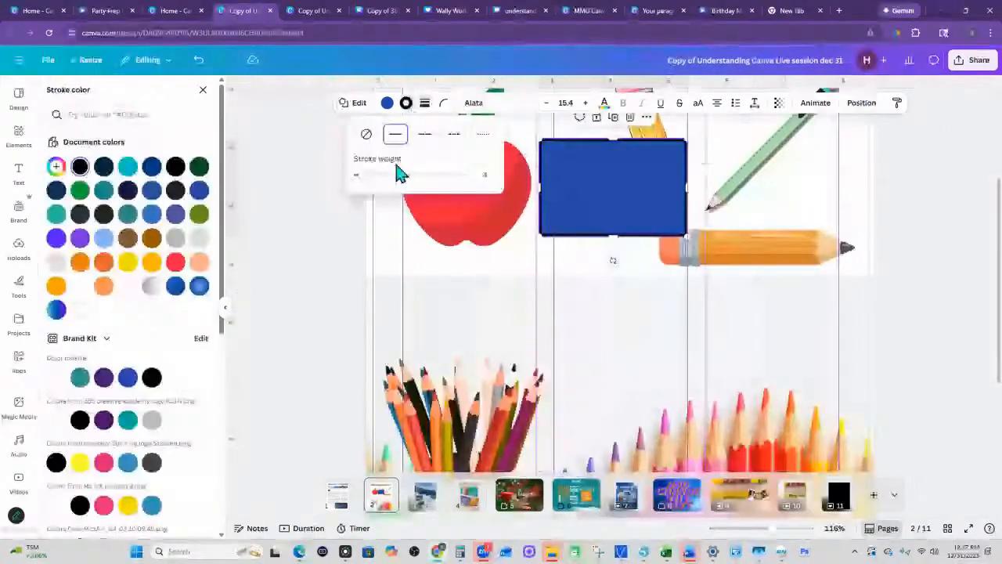
mouse_move(361, 183)
mouse_down()
mouse_move(454, 188)
mouse_move(372, 199)
mouse_up()
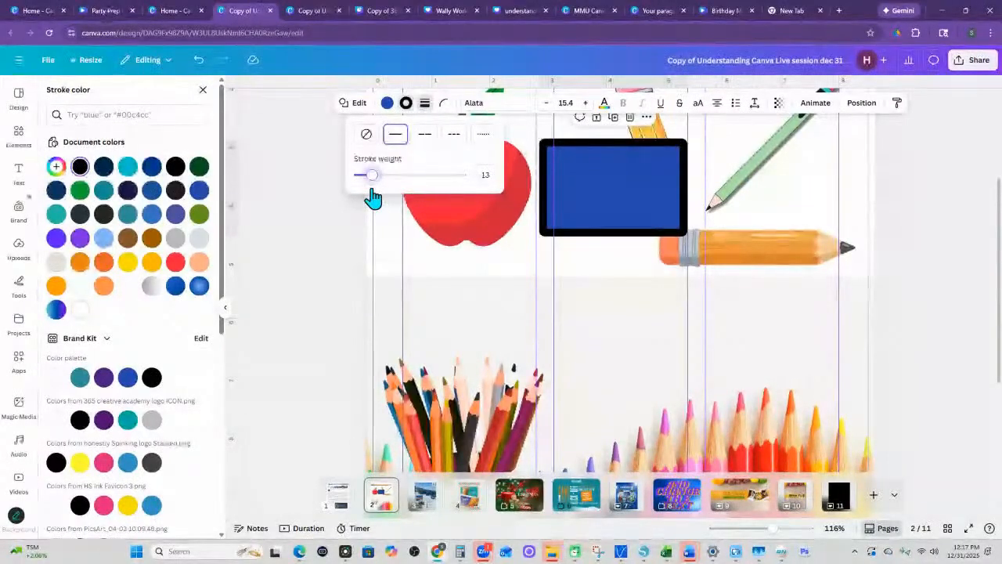
mouse_move(373, 199)
mouse_down()
mouse_move(443, 197)
mouse_move(403, 188)
mouse_move(413, 177)
mouse_move(384, 180)
mouse_up()
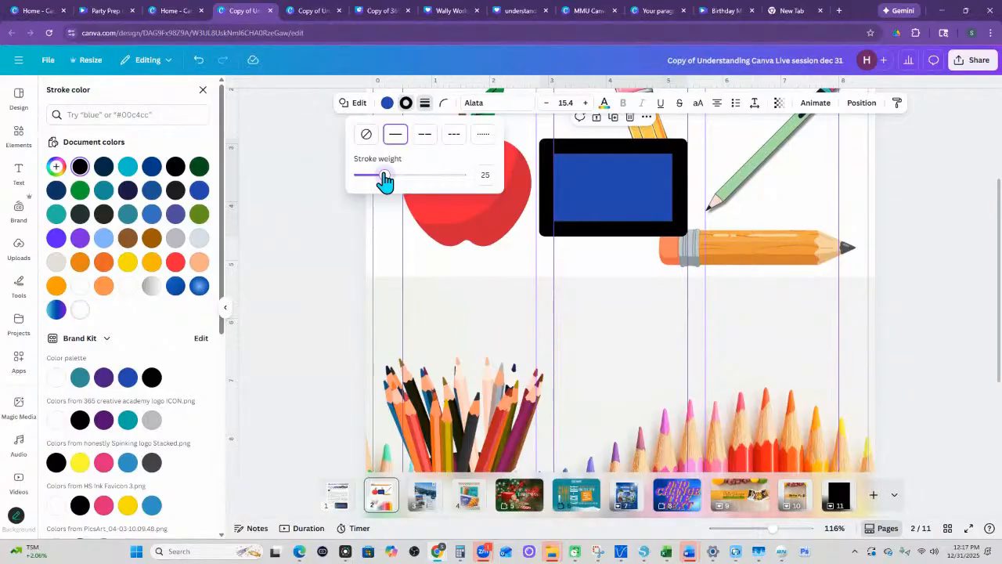
drag(385, 180, 361, 183)
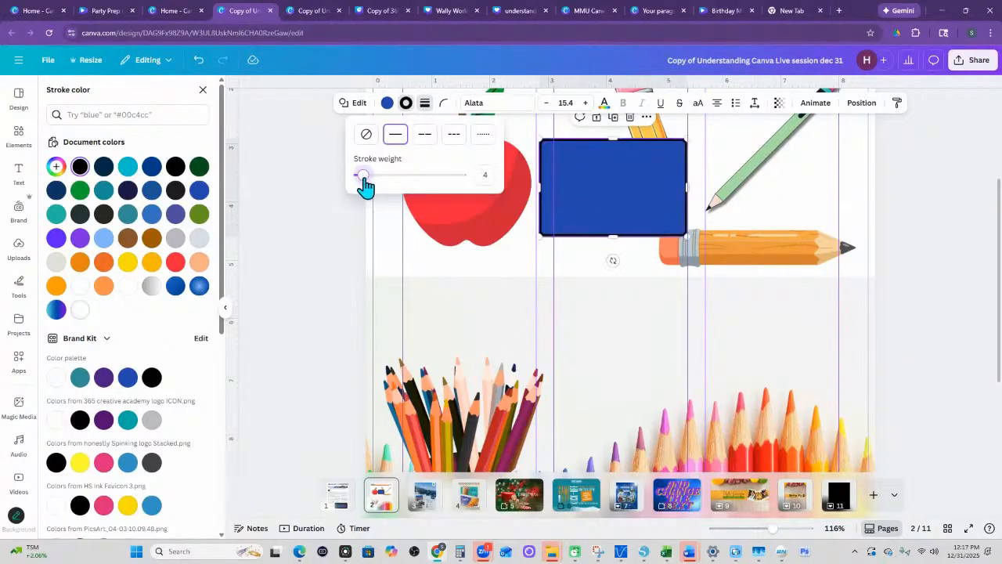
- Make the blue rectangle's stroke dashed and recolor it yellow-orange from the document colors
click(424, 137)
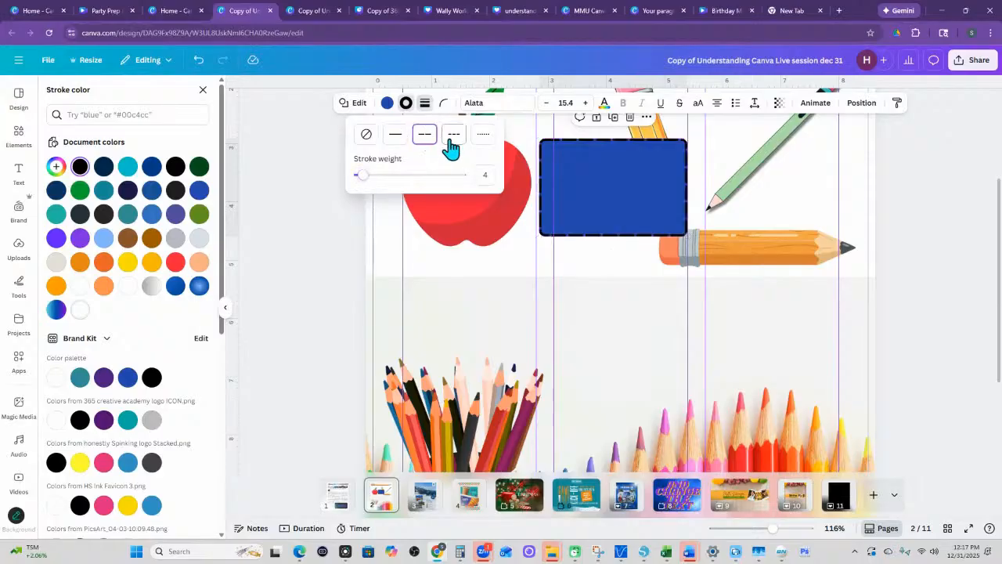
click(405, 104)
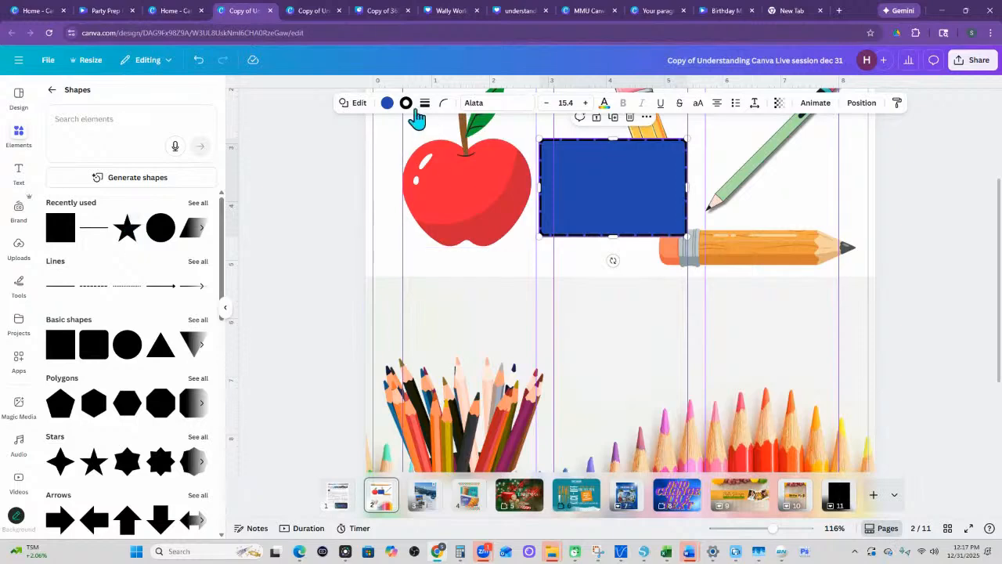
click(405, 105)
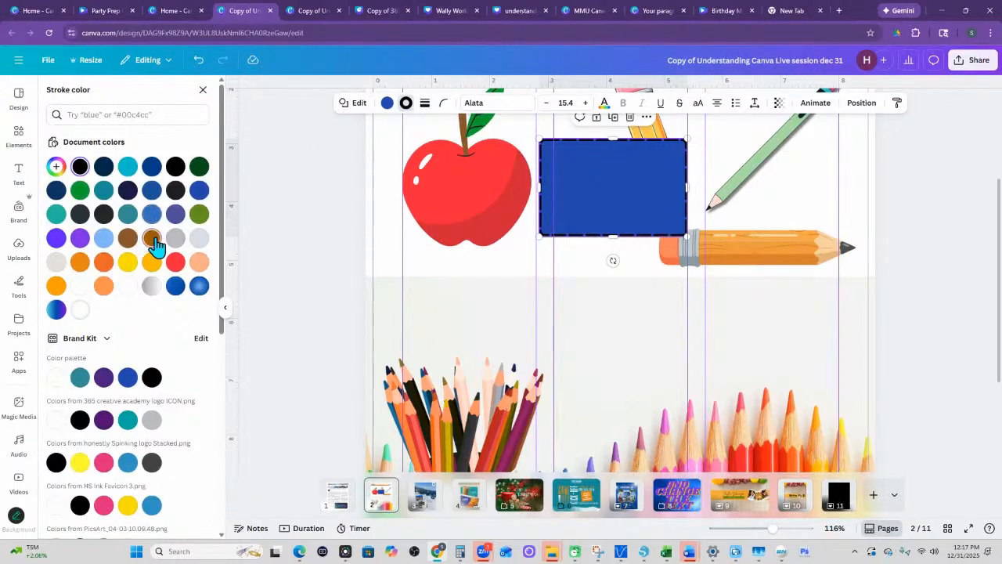
click(152, 262)
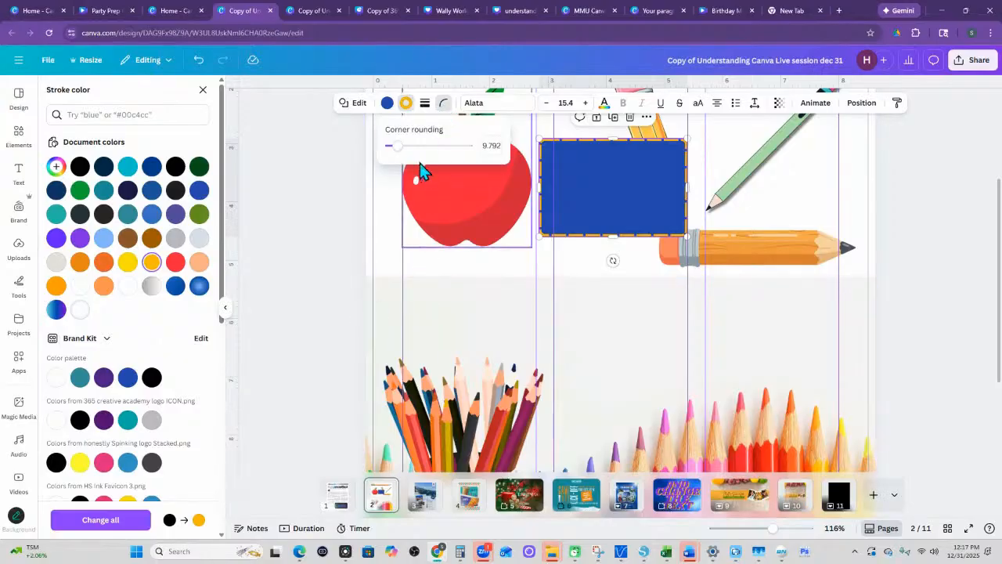
- Set the rectangle's corner rounding to 64 and turn it into an upward arrow with moderately rounded corners
drag(398, 147, 441, 167)
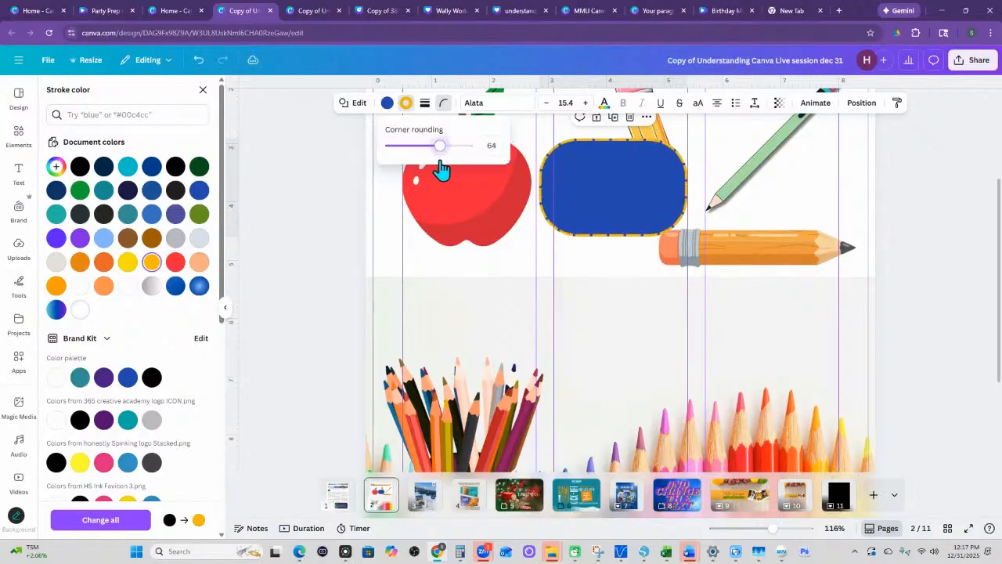
click(356, 105)
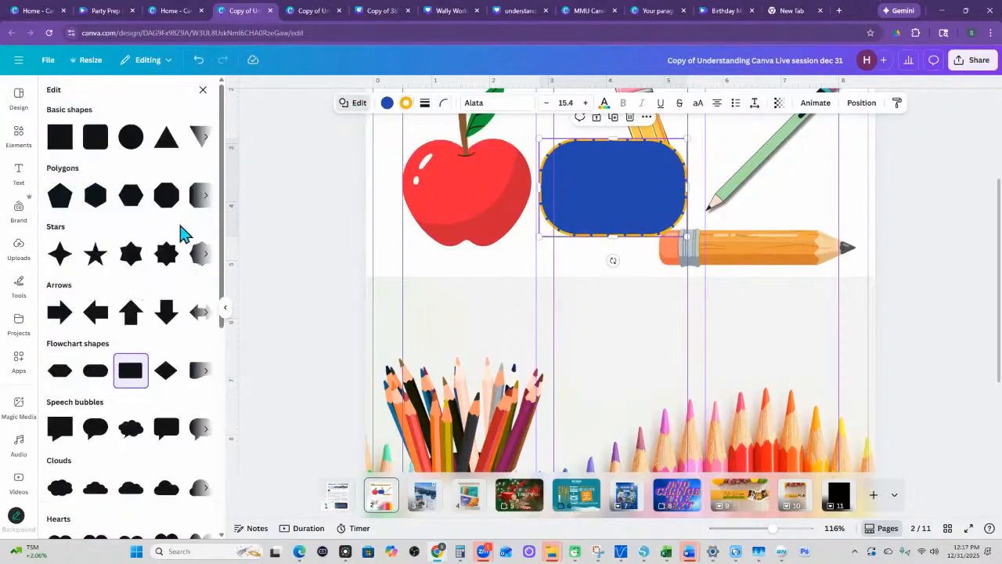
click(131, 321)
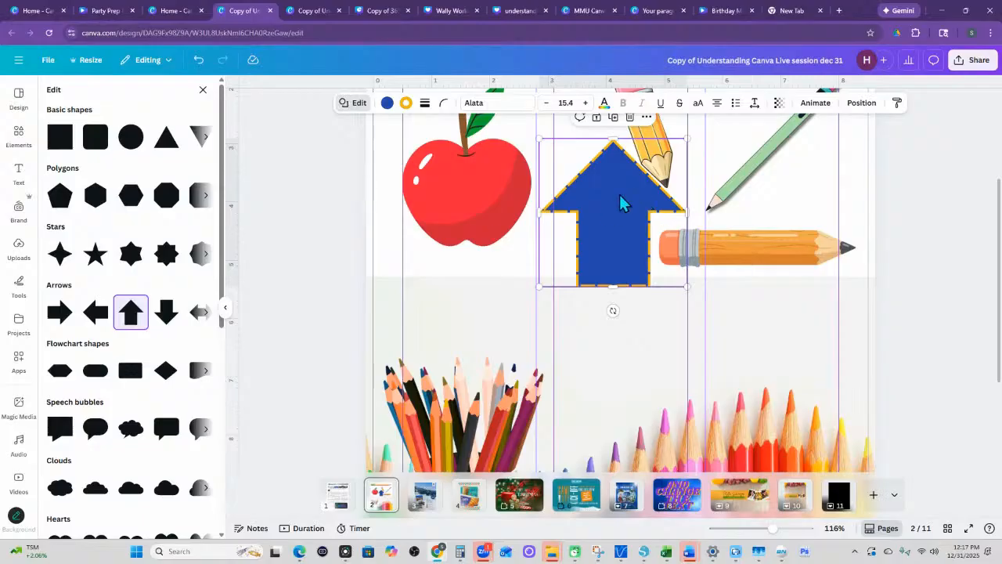
click(442, 103)
drag(397, 157, 416, 155)
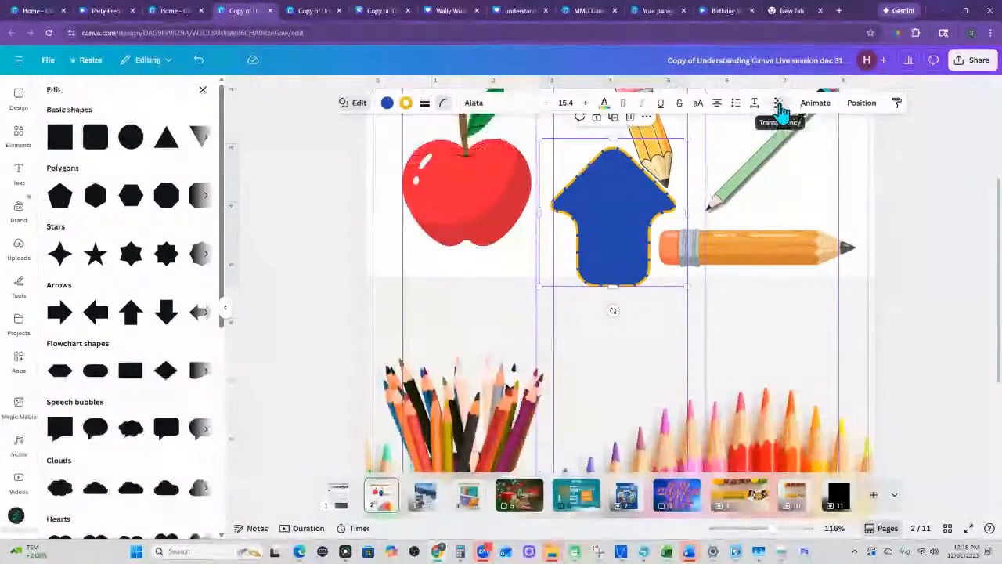
- Review the blue arrow's transparency, element animation and position options
click(779, 108)
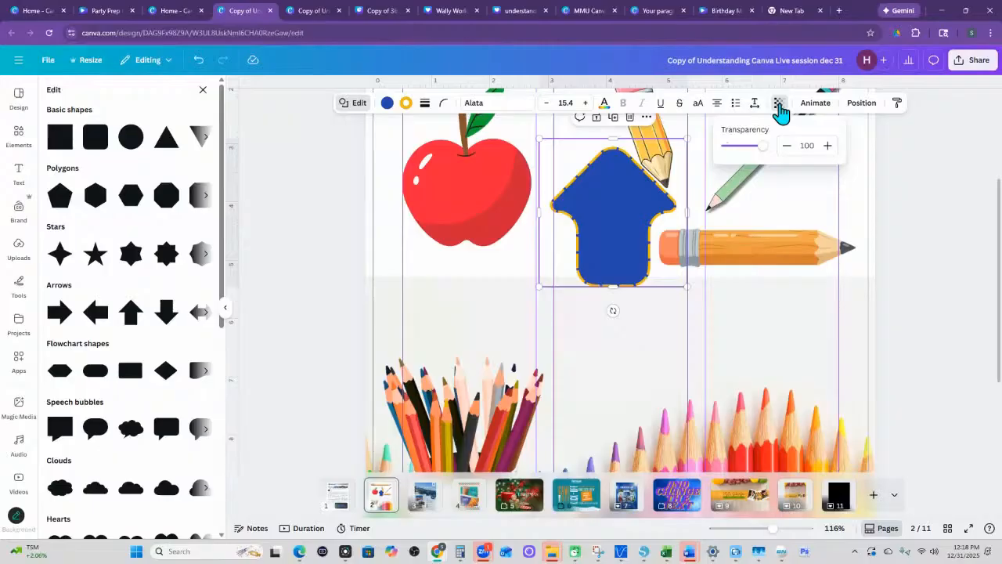
click(814, 106)
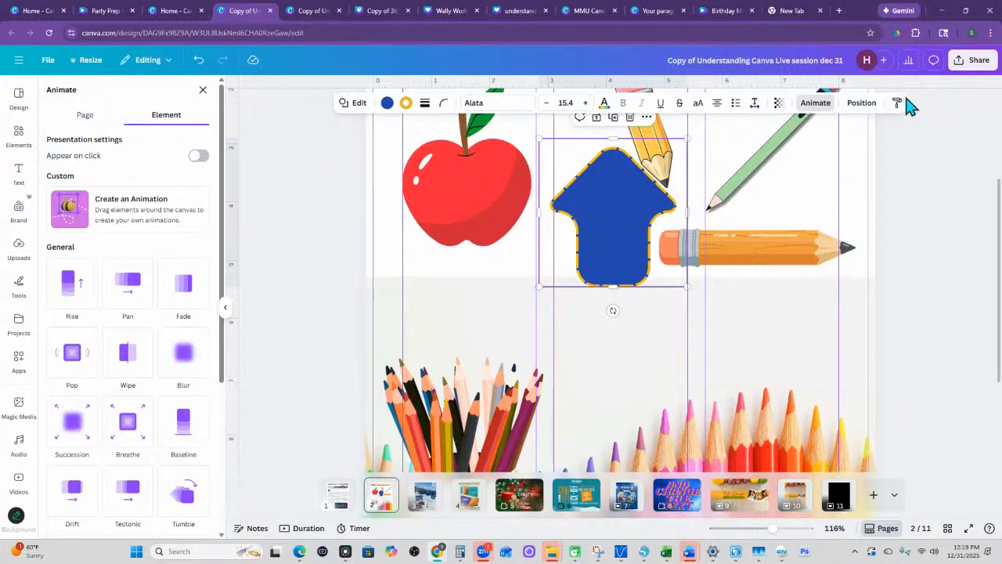
click(861, 108)
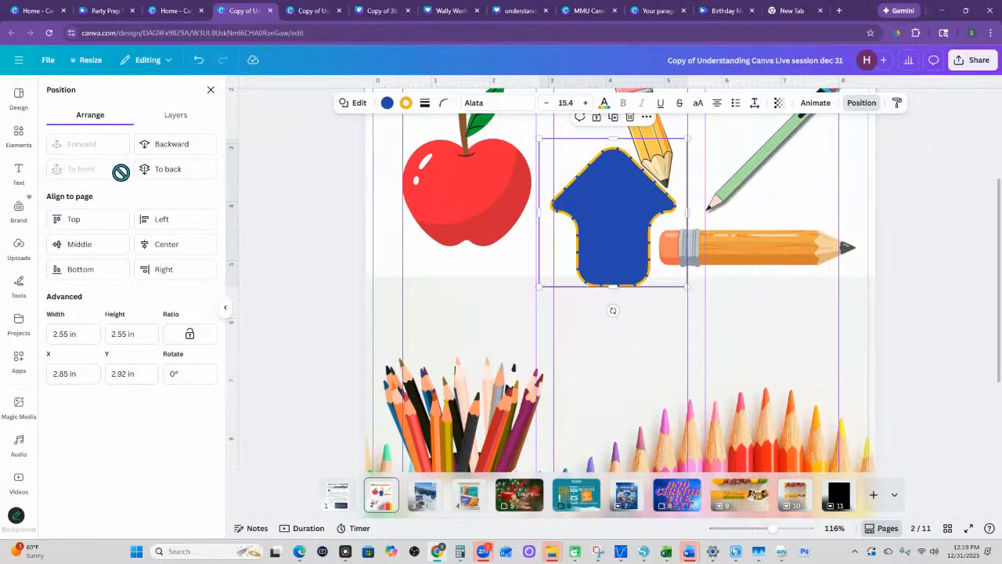
- Show the page's layers and select the continuous range from the blue arrow through the diagonal pencil
click(172, 122)
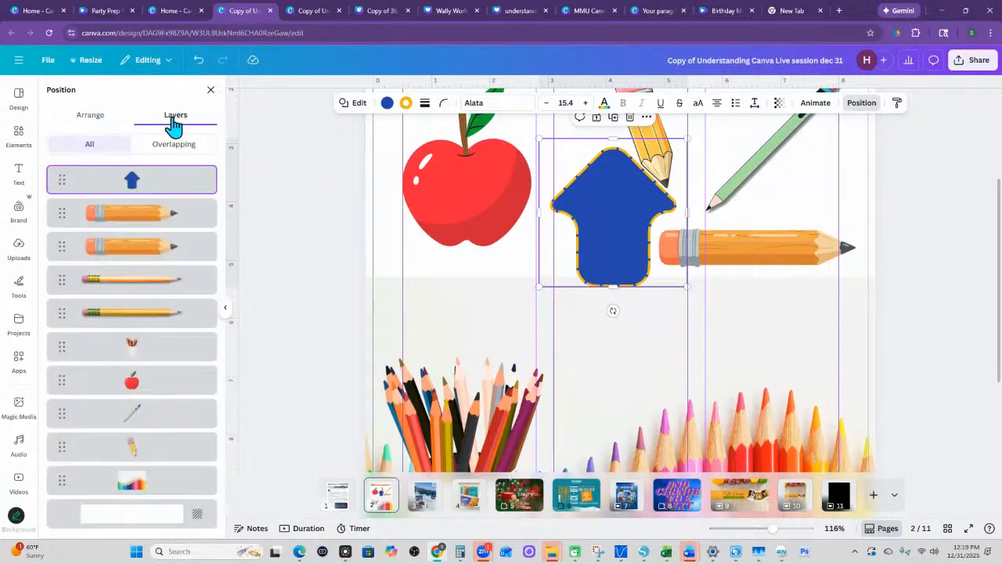
mouse_move(156, 181)
mouse_down()
mouse_move(152, 326)
mouse_move(161, 177)
mouse_move(163, 284)
mouse_move(160, 252)
mouse_move(152, 425)
mouse_move(152, 188)
mouse_up()
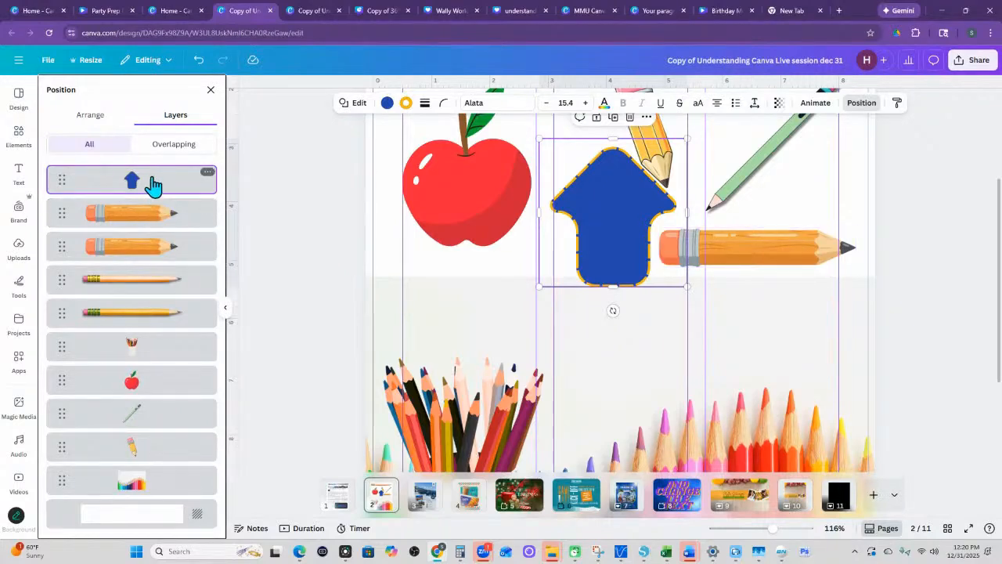
shift+click(153, 421)
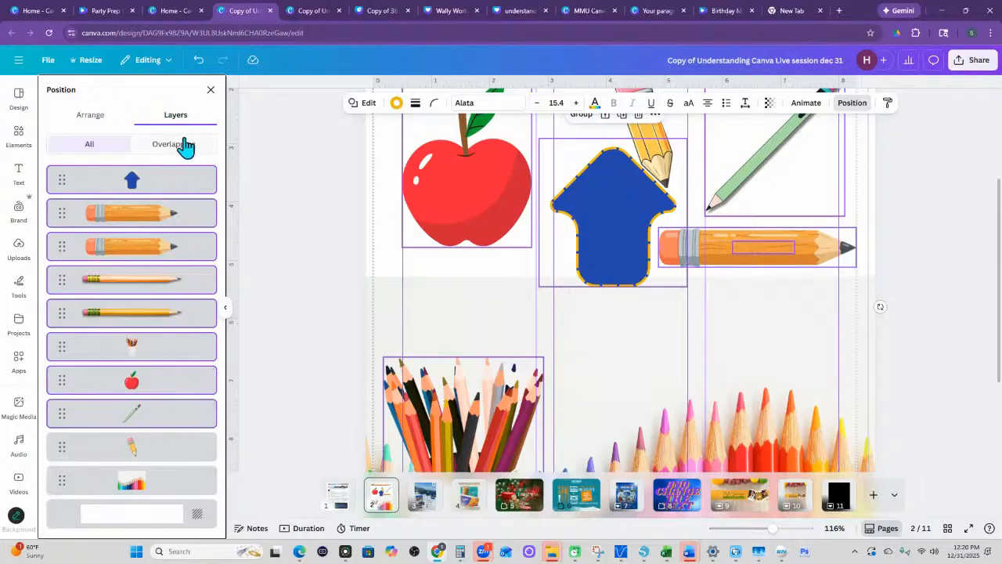
- Select only the layers of the arrow, pencil cup, colored-pencil background and short tilted pencil, and clear the selection
click(167, 185)
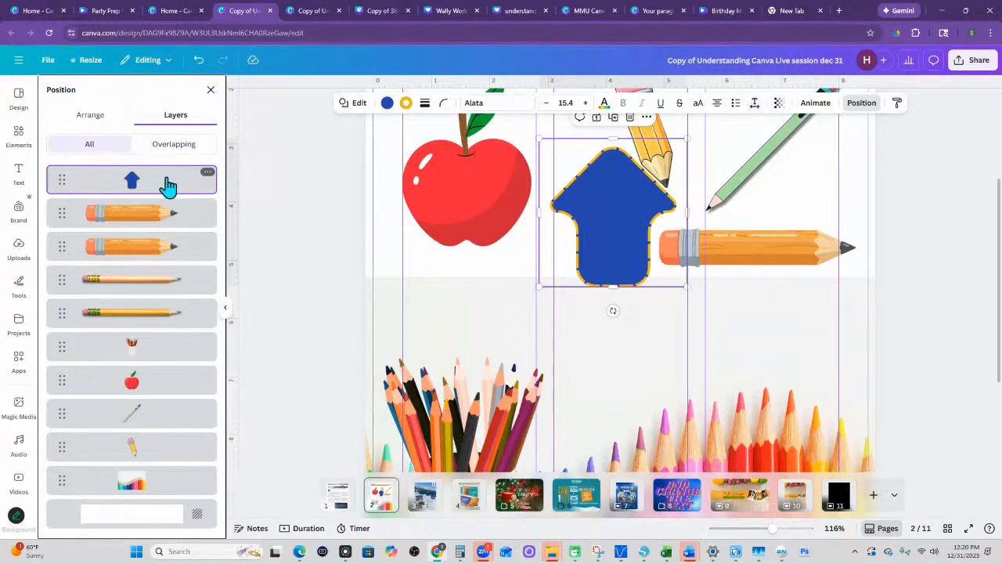
shift+click(164, 349)
shift+click(143, 484)
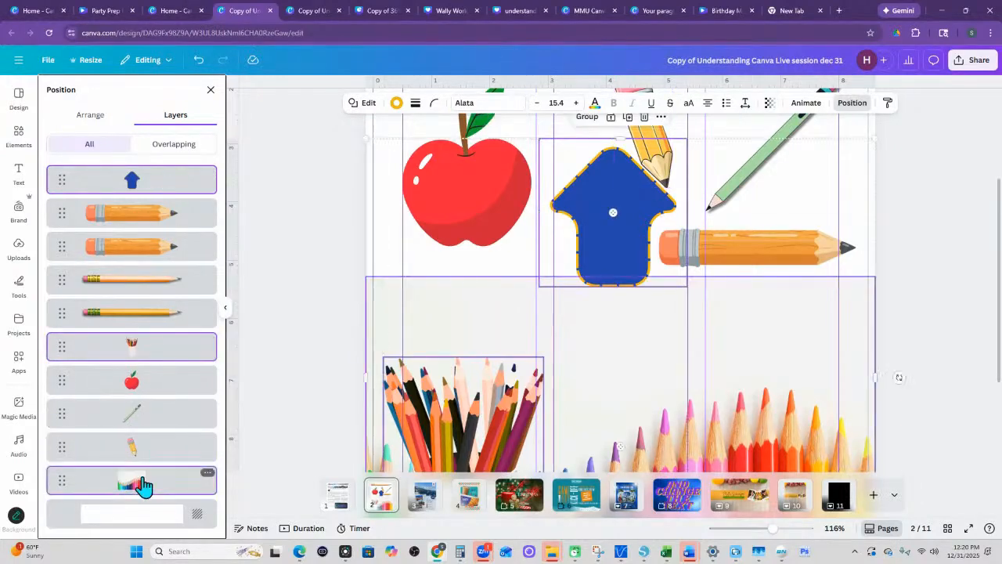
shift+click(137, 455)
shift+click(156, 220)
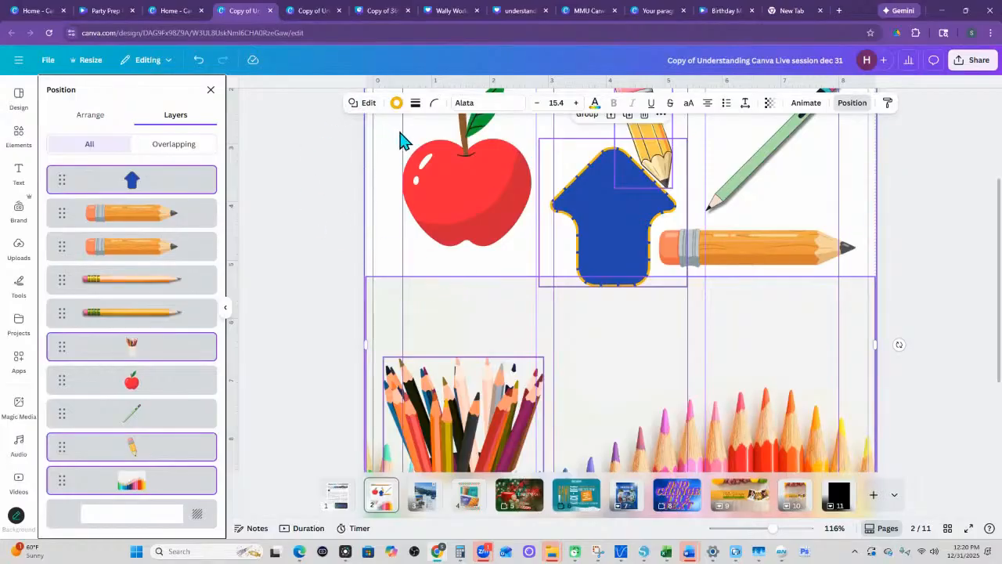
click(911, 187)
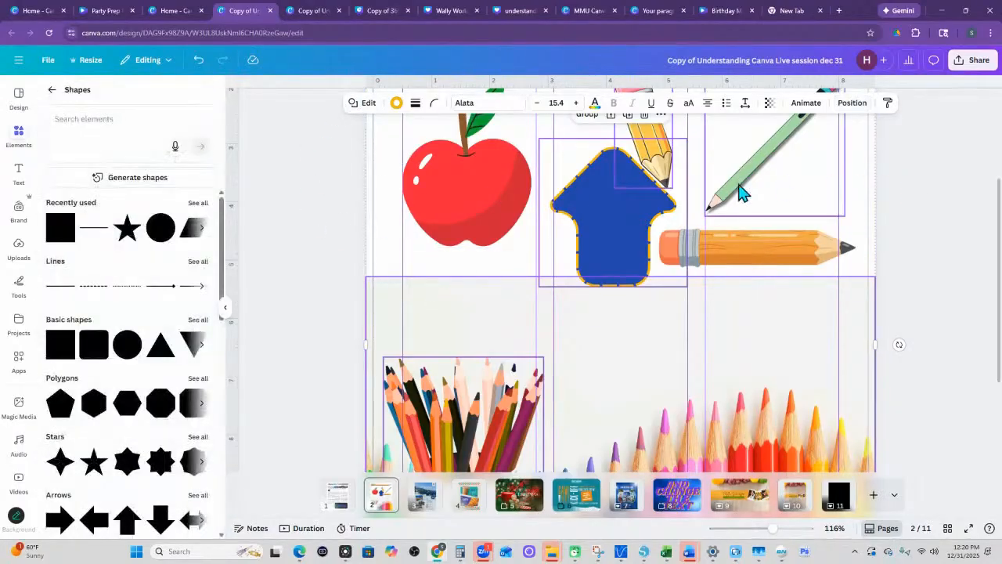
scroll(469, 262, up, 4)
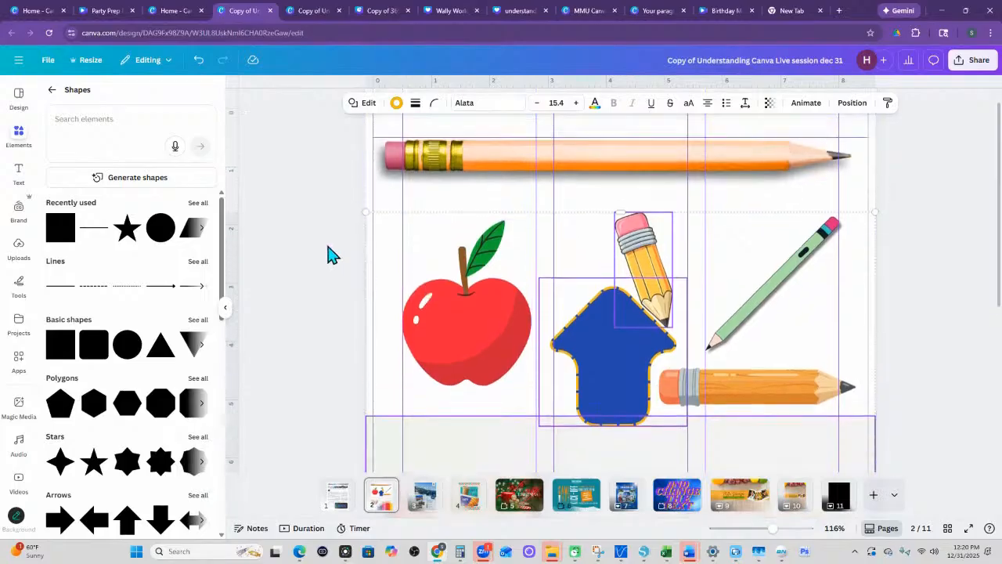
click(327, 250)
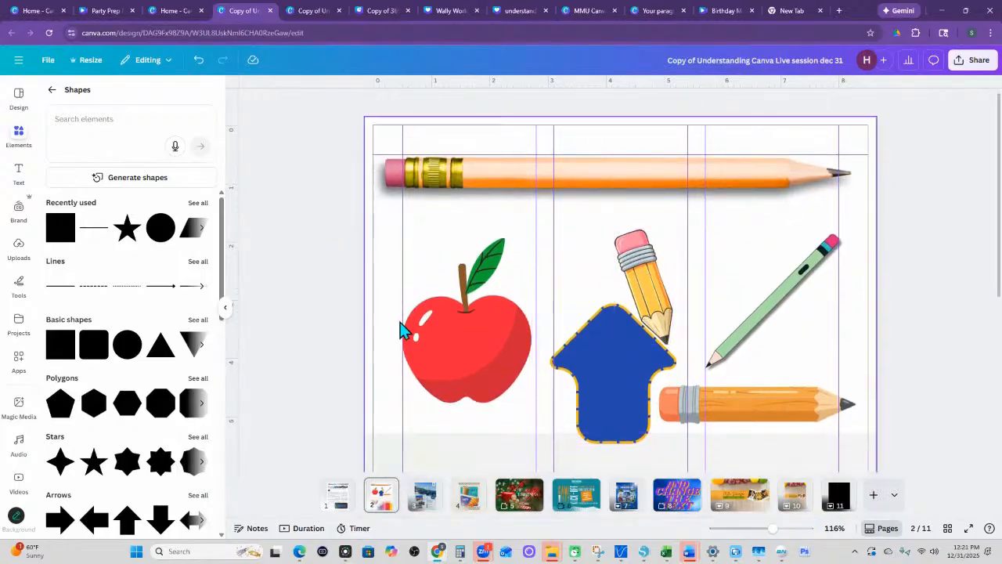
- Select the apple, blue arrow and all four pencil graphics together directly on the page, and clear the selection
click(473, 353)
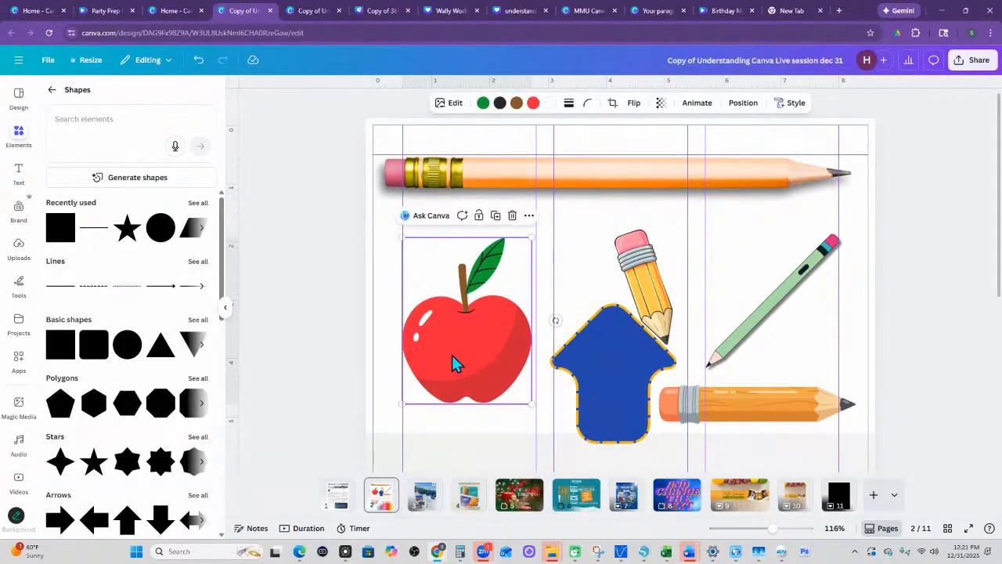
shift+click(643, 374)
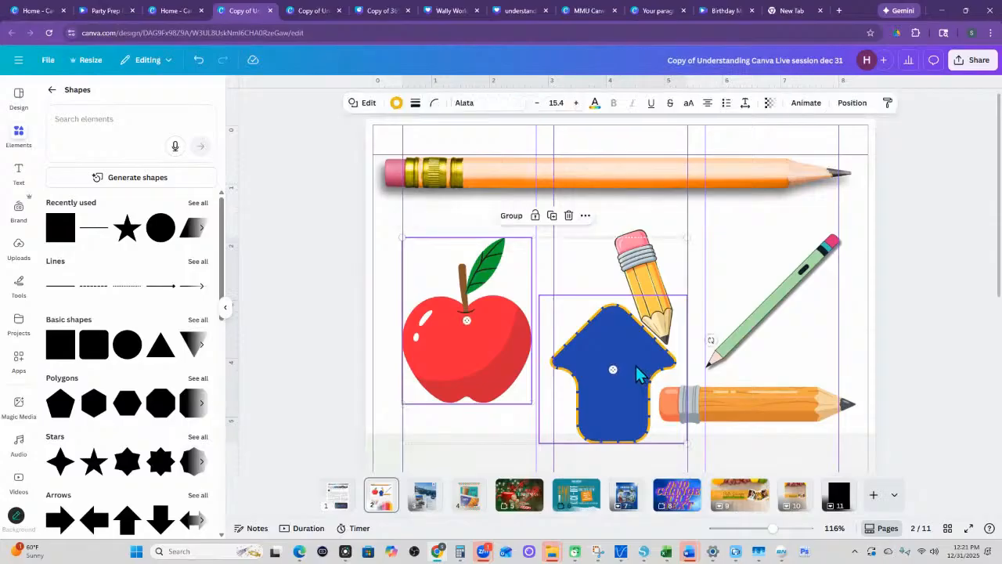
shift+click(643, 286)
shift+click(772, 301)
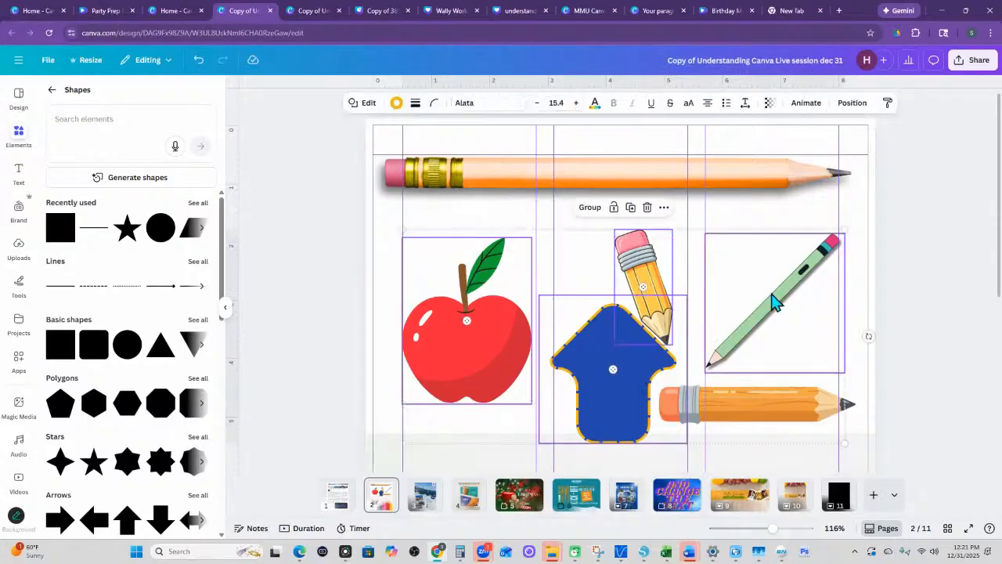
shift+click(622, 174)
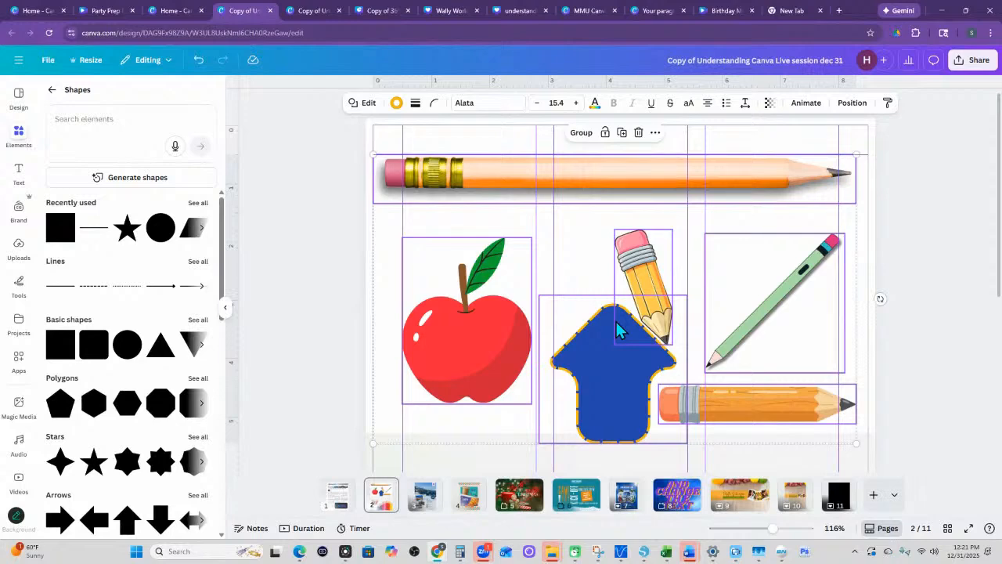
scroll(933, 274, down, 3)
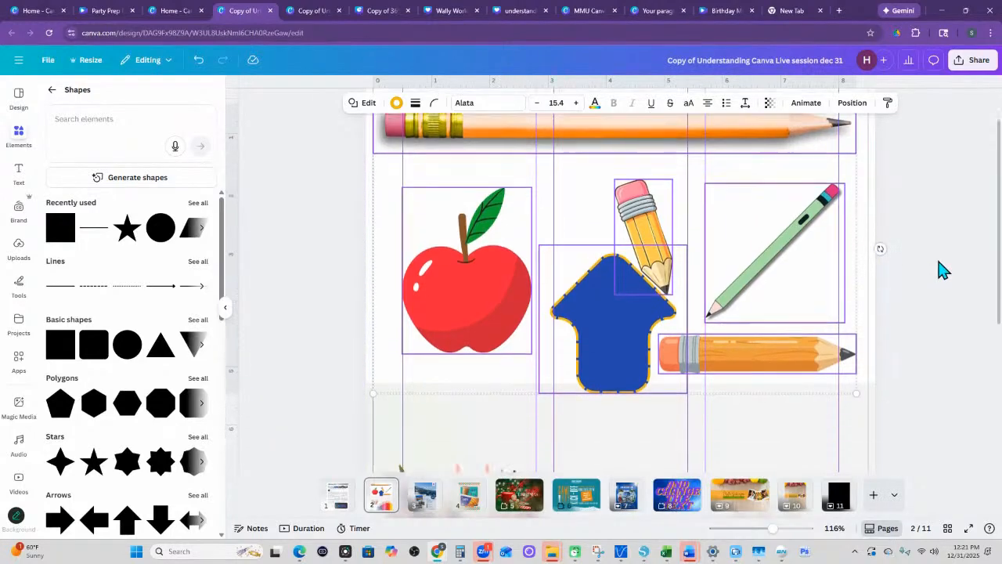
scroll(935, 277, up, 2)
scroll(939, 313, down, 1)
click(941, 328)
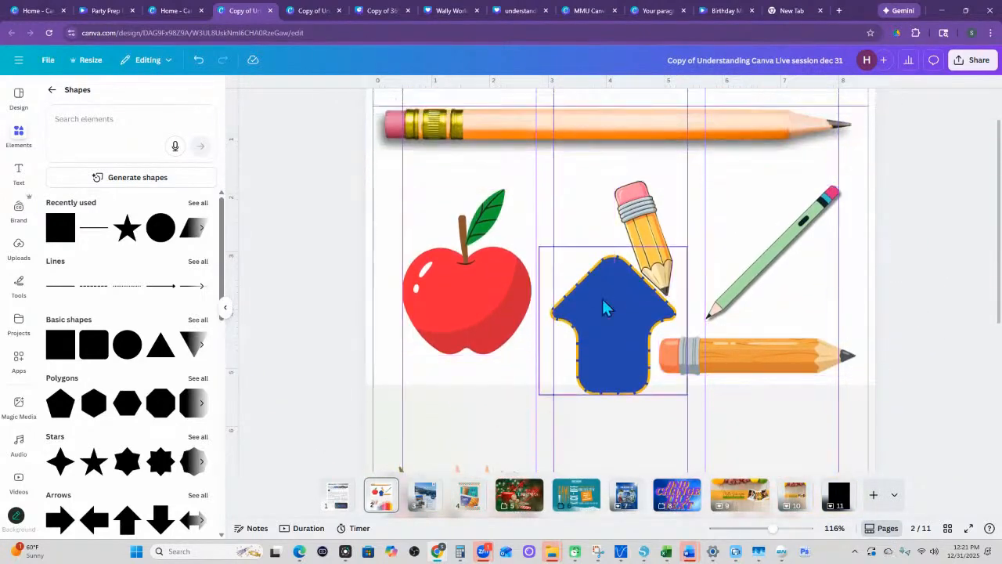
- Search the video elements for "braids"
click(52, 89)
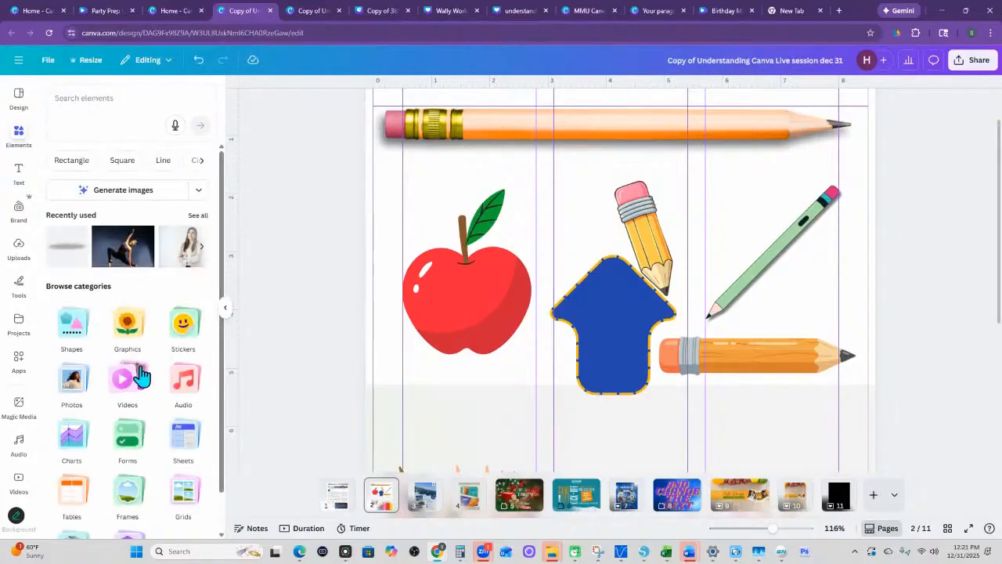
click(124, 382)
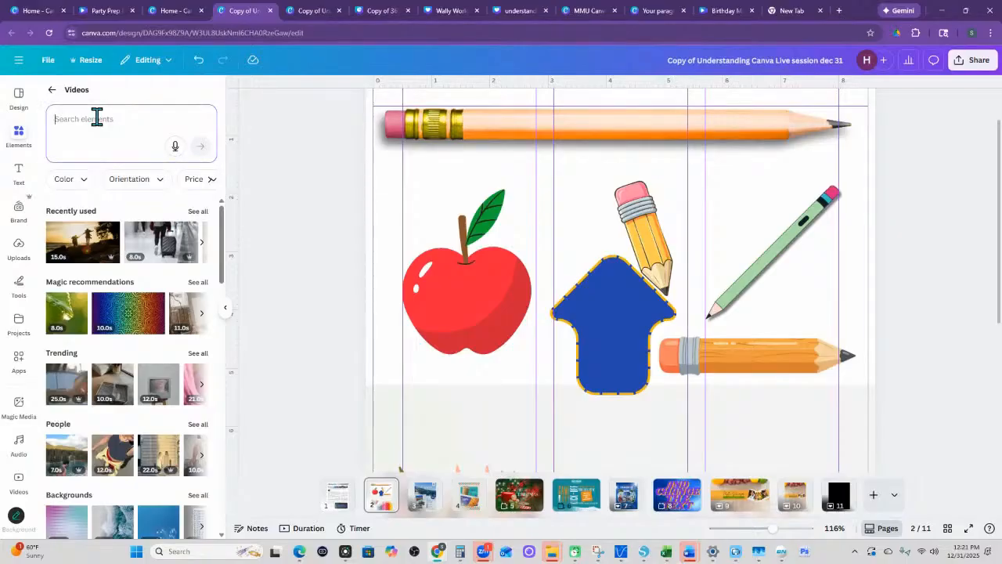
text(bra)
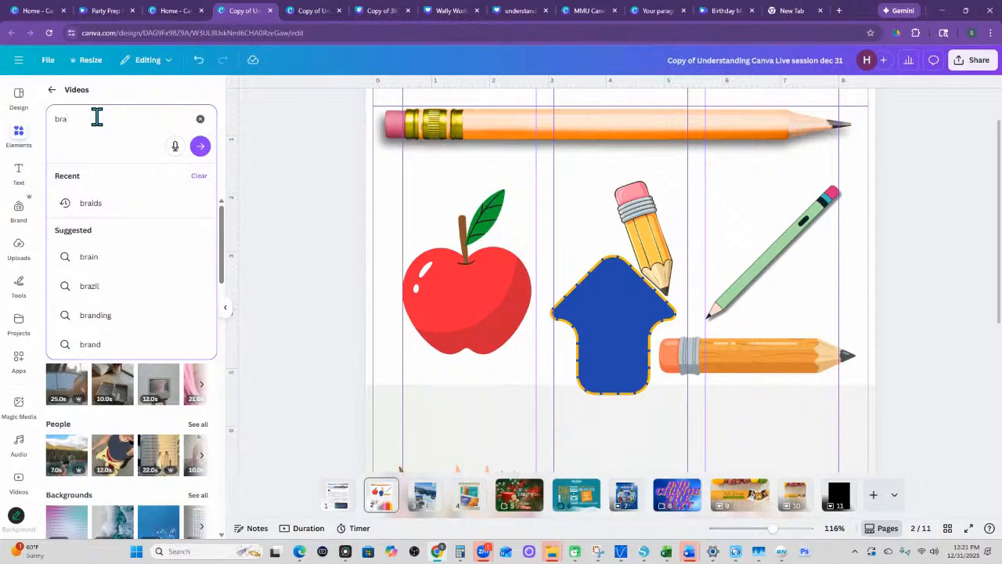
text(i)
key(BackSpace)
key(BackSpace)
text(iads)
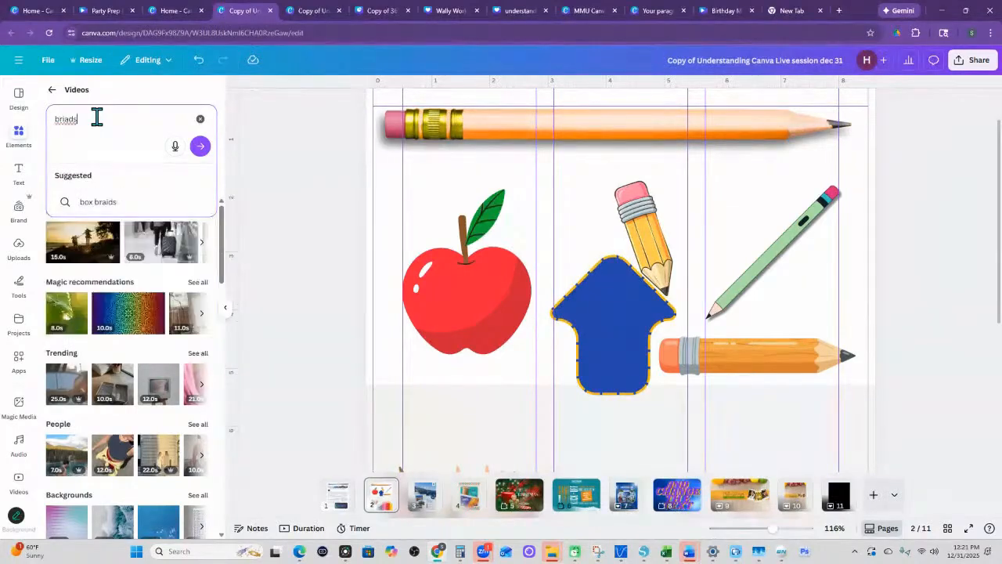
key(BackSpace)
key(BackSpace)
key(BackSpace)
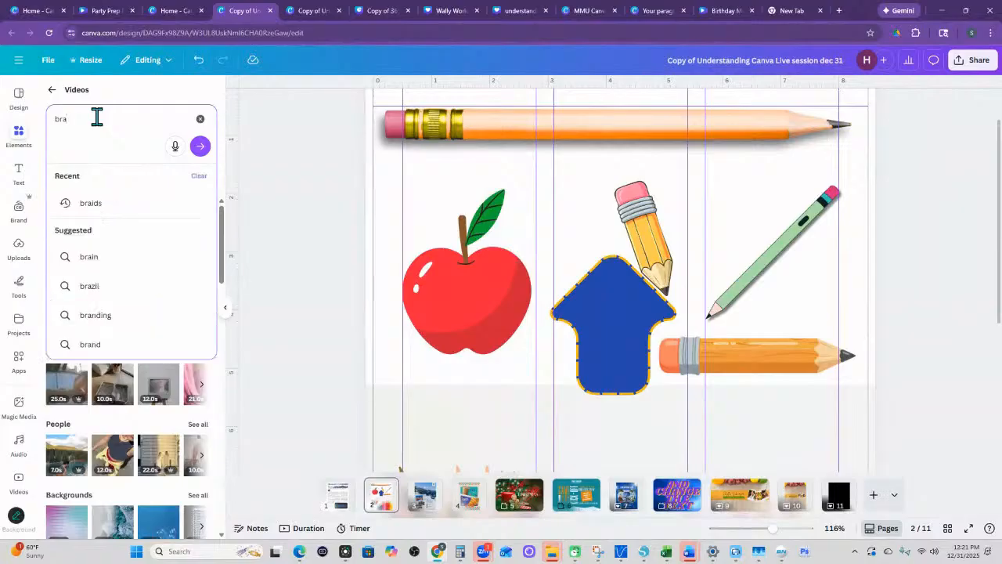
text(ids)
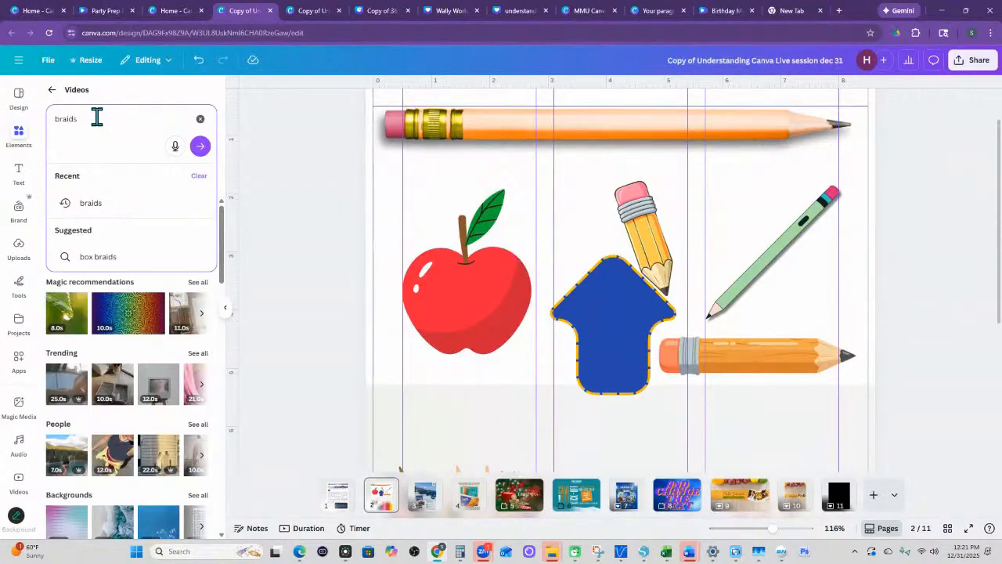
key(Return)
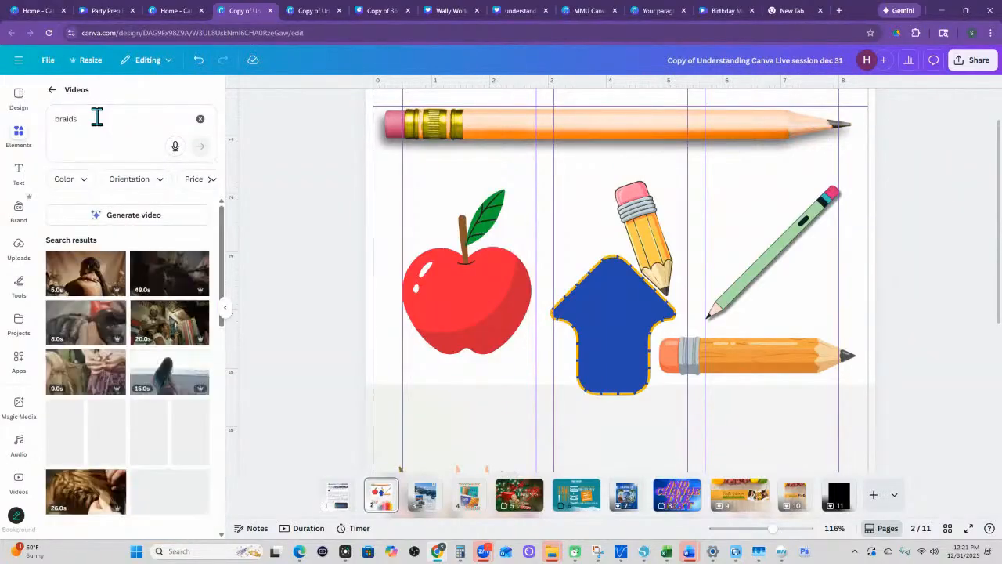
- Add the 8-second video of hands braiding dark hair to the page and move it up just below the long pencil
scroll(168, 405, down, 3)
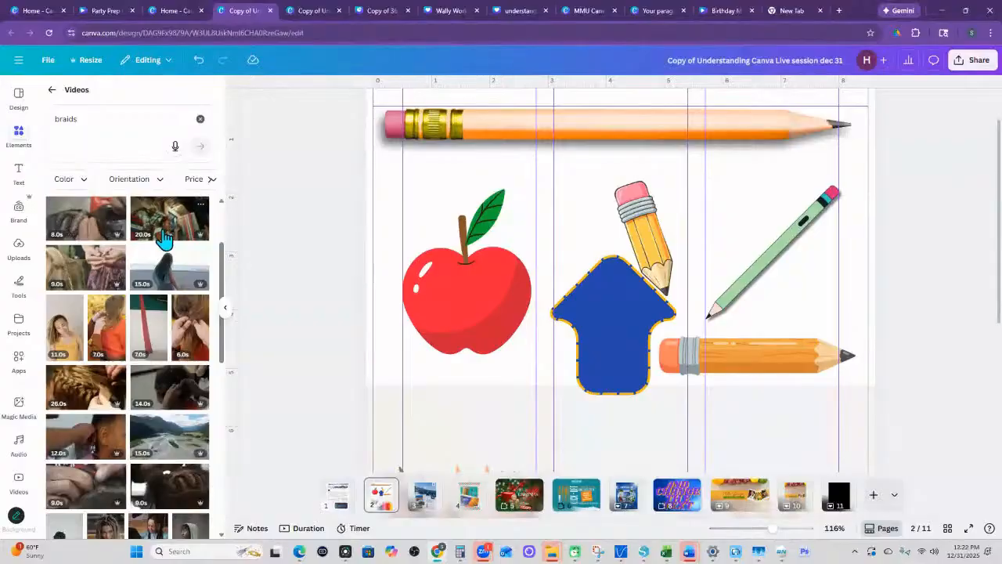
click(78, 225)
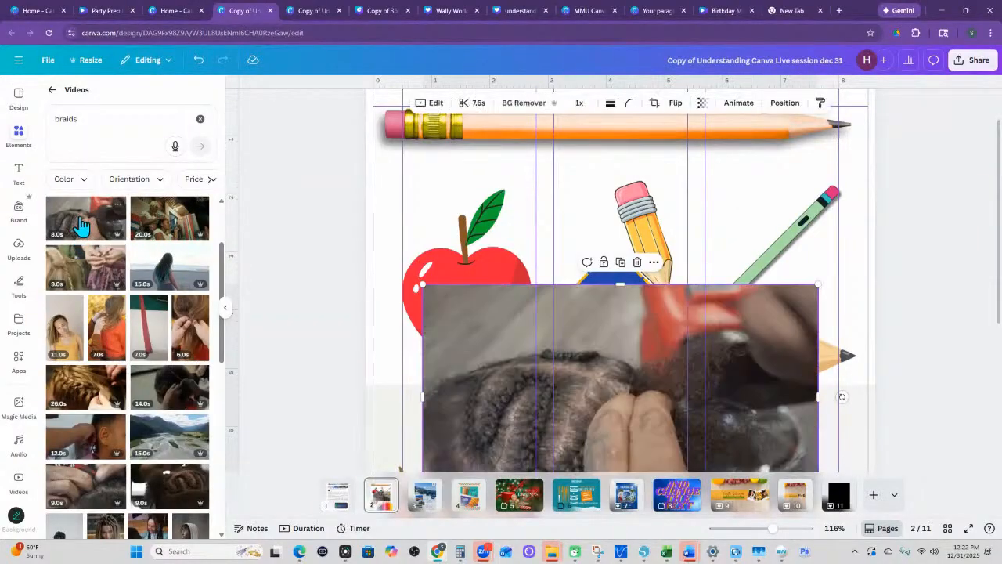
drag(521, 369, 482, 227)
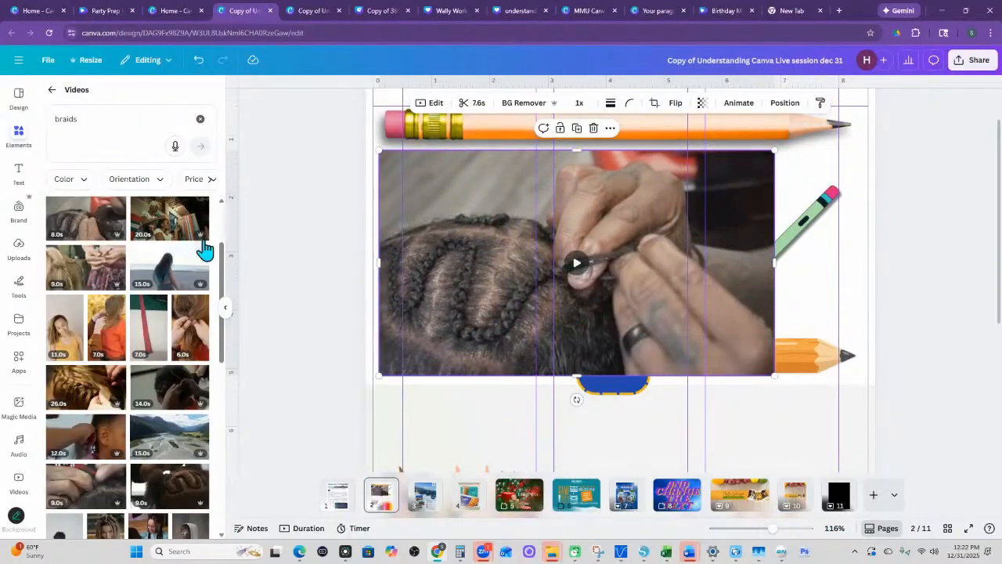
- Show more videos by the braiding clip's creator, BlackBox, search them for "braid", and clear the search
click(117, 206)
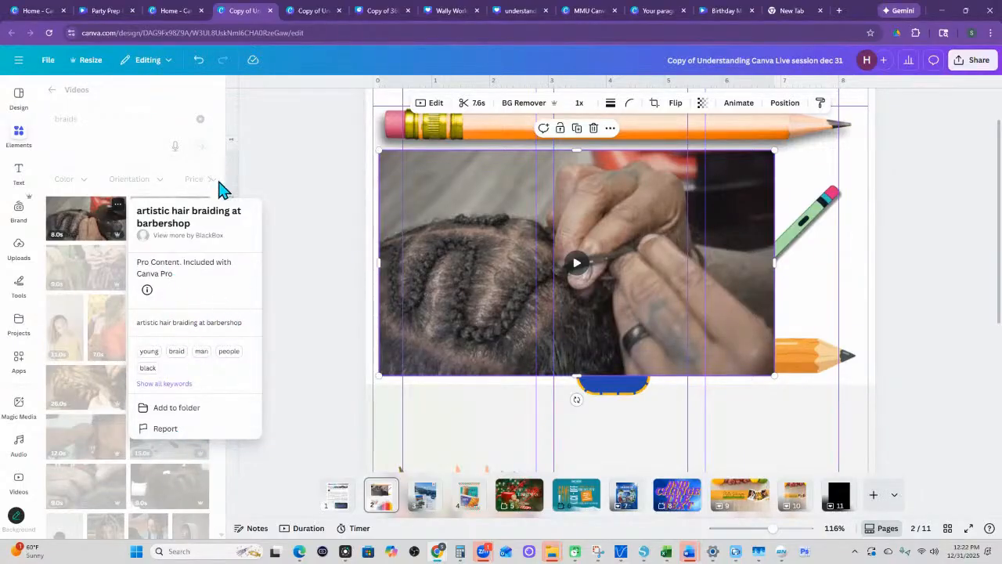
click(210, 235)
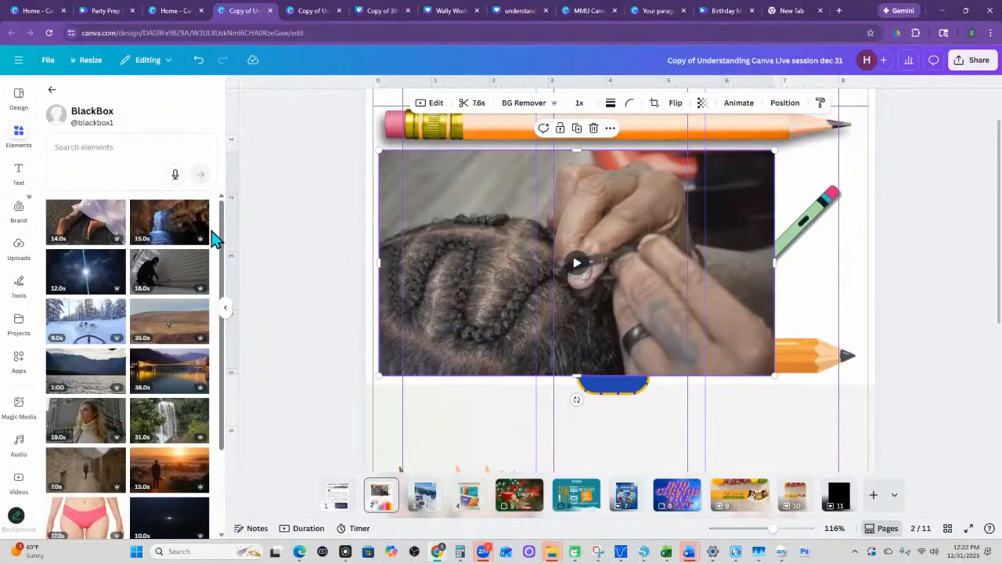
scroll(133, 360, down, 2)
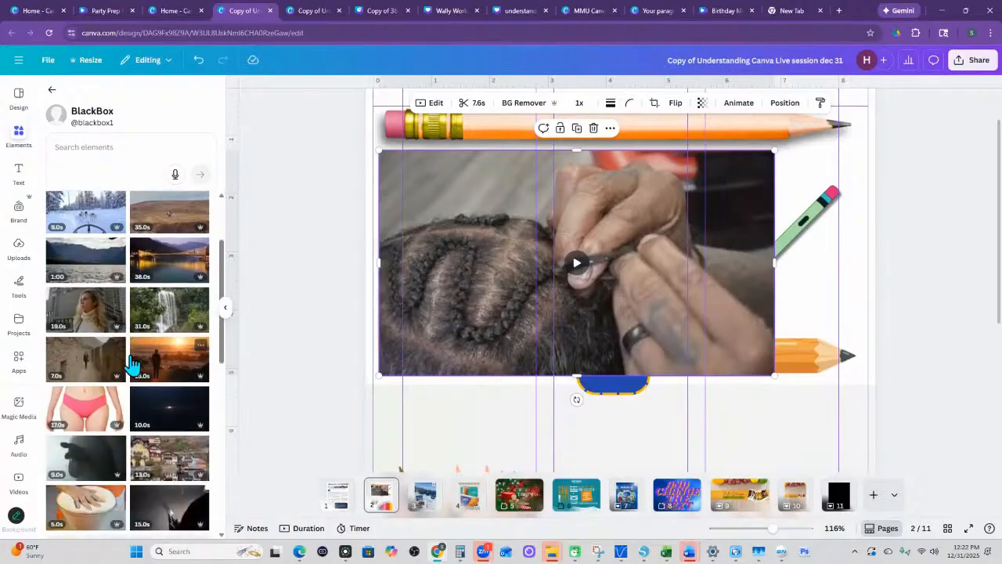
scroll(132, 363, up, 2)
click(94, 145)
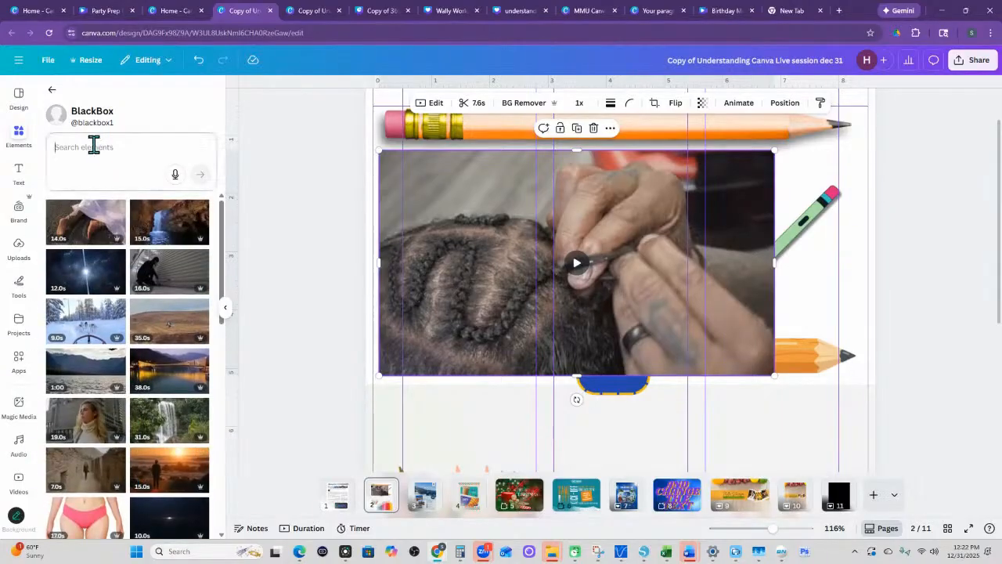
text(braid)
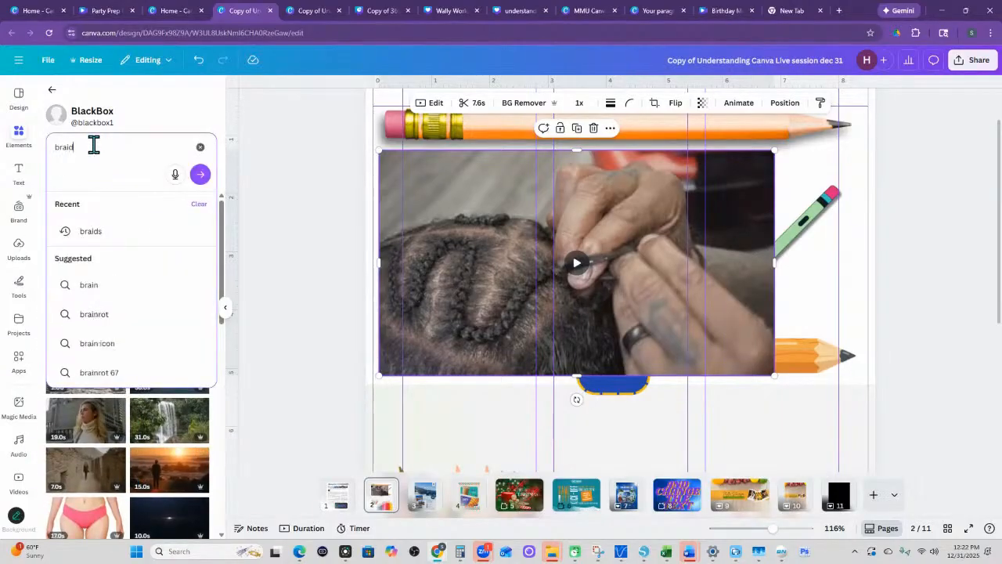
key(Return)
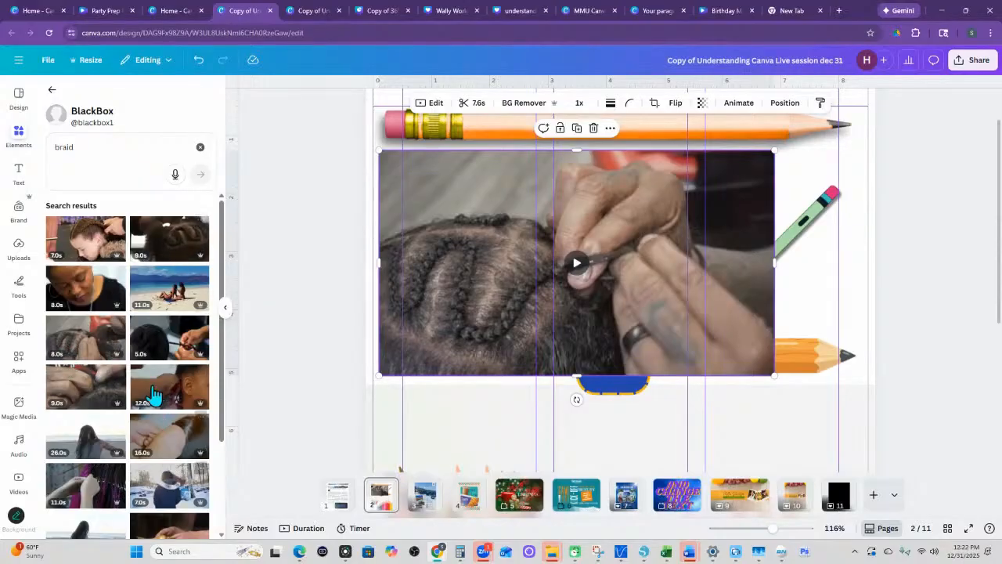
click(200, 150)
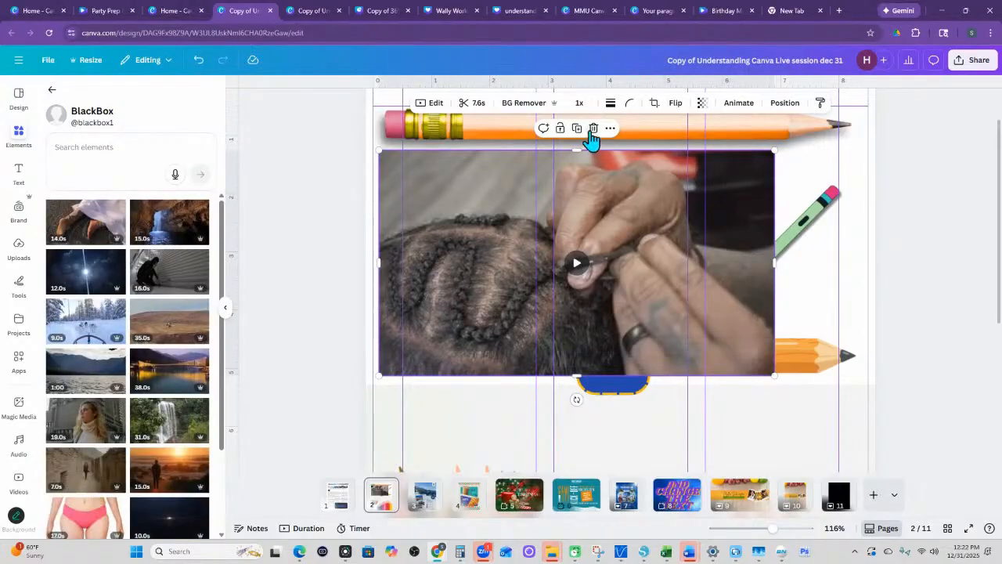
- Delete the braiding video from the page and return to the element categories
click(592, 129)
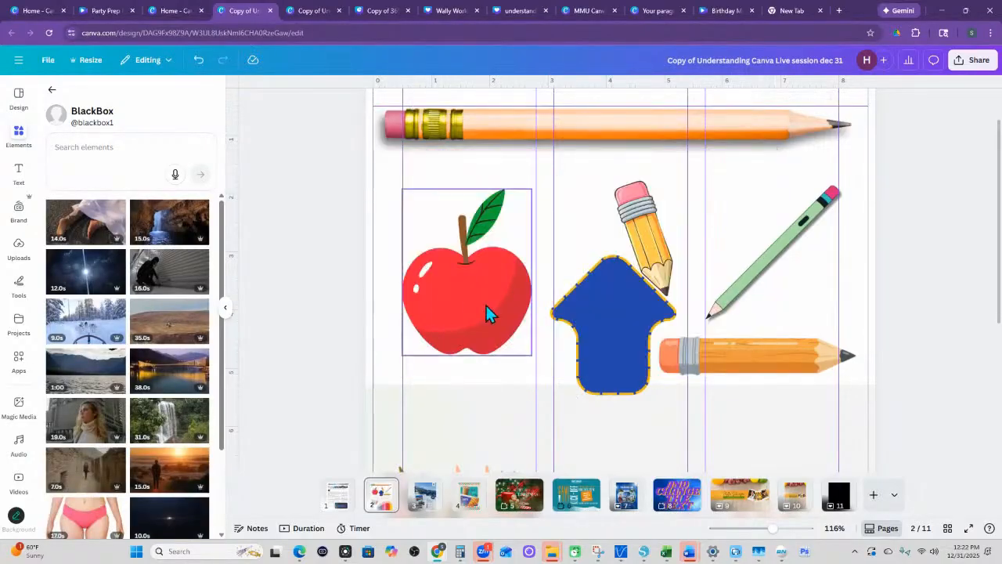
click(51, 89)
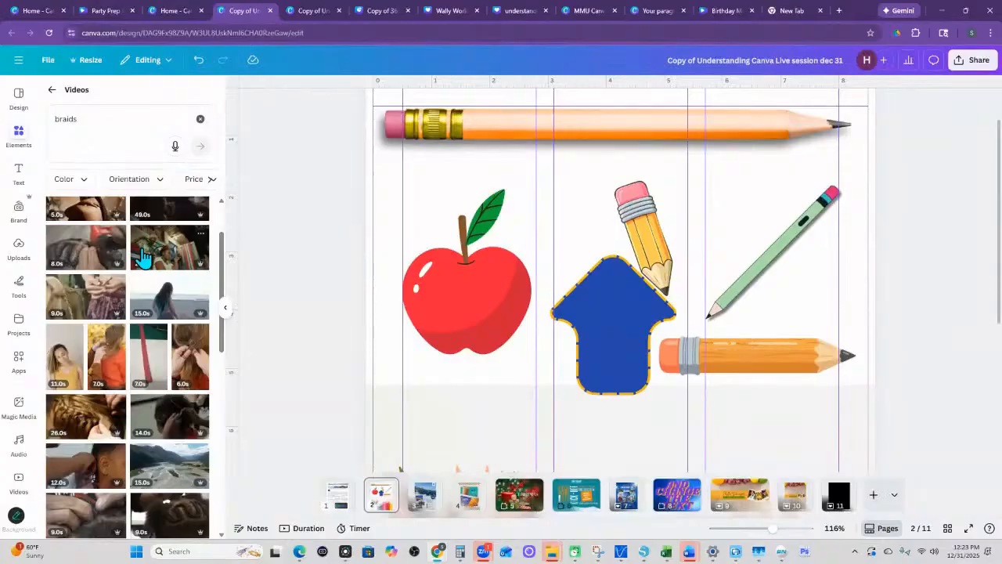
click(52, 89)
- Add the recently used 8-second braiding video to the page and move it up over the apple and blue arrow
scroll(102, 313, down, 2)
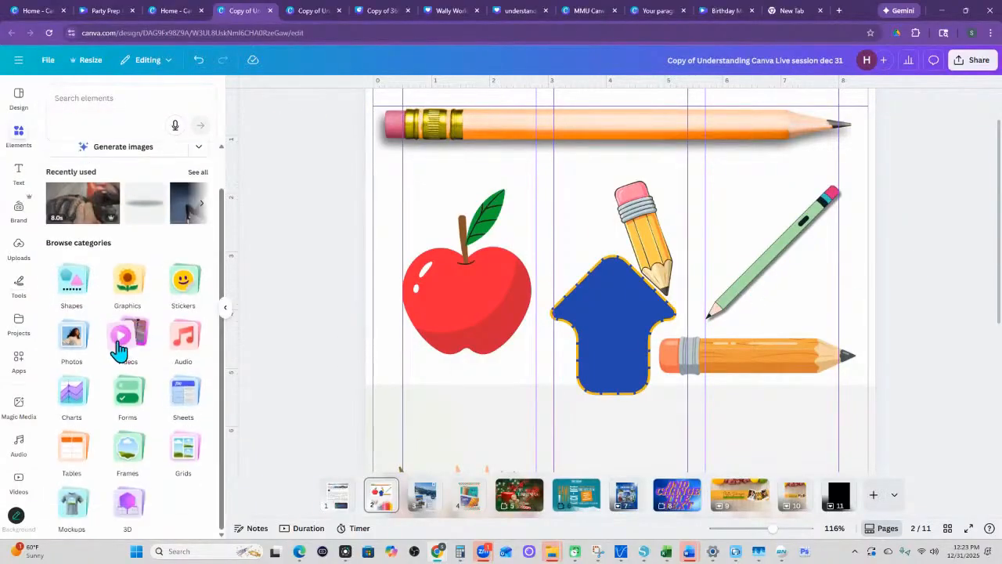
click(100, 222)
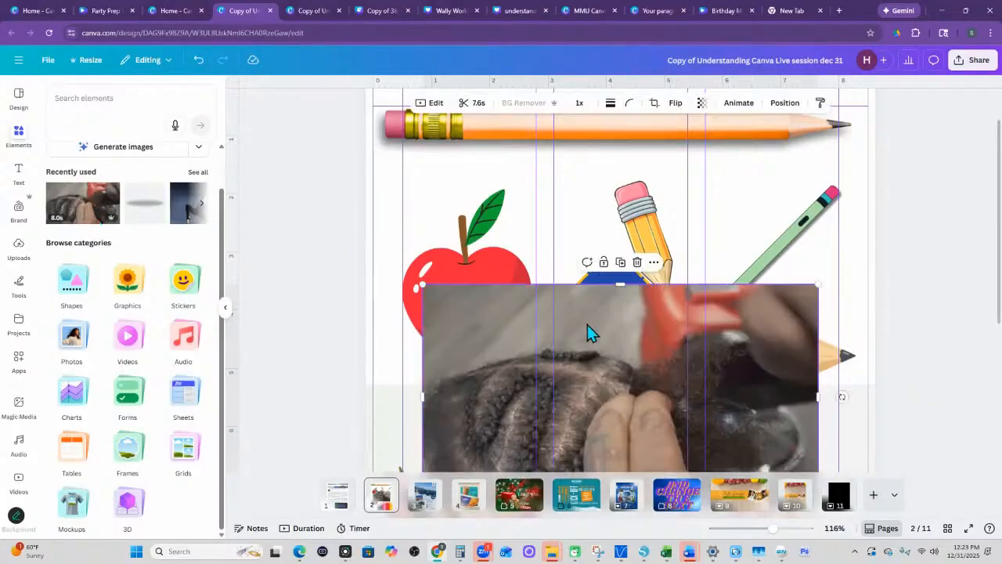
drag(596, 378, 563, 266)
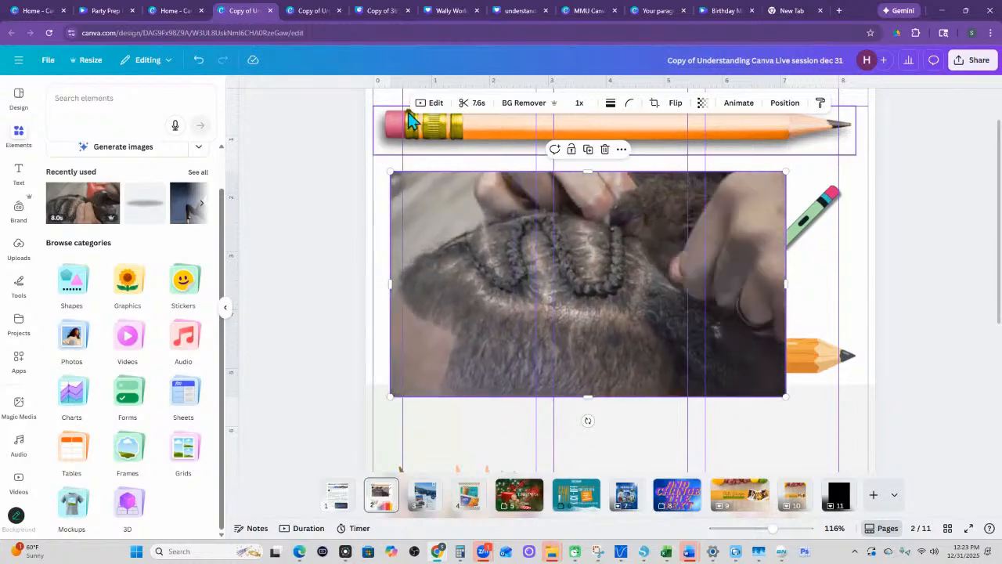
- Review the braiding video's editing, speed and playback options and its trim controls, leaving the trim unchanged
click(433, 108)
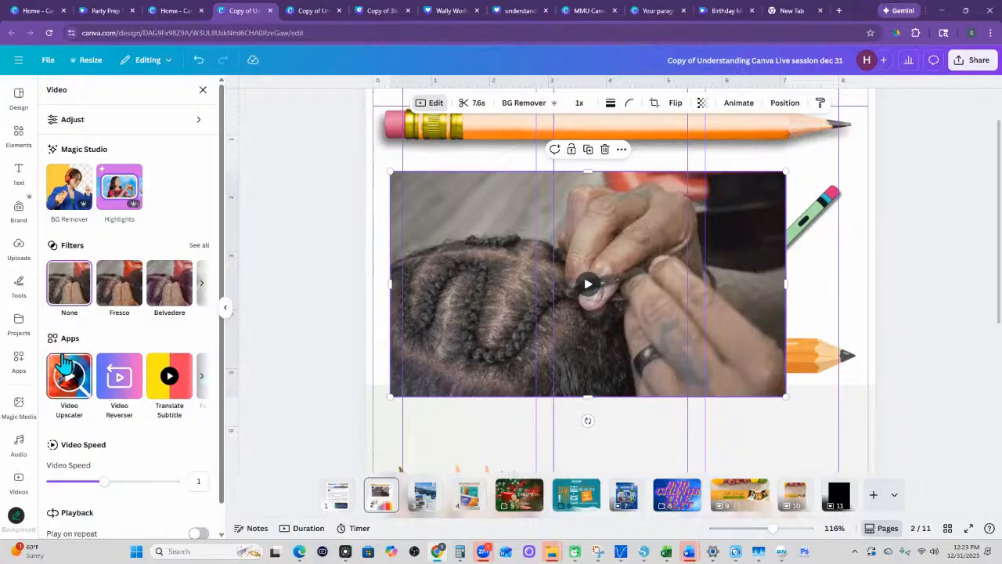
scroll(100, 356, down, 1)
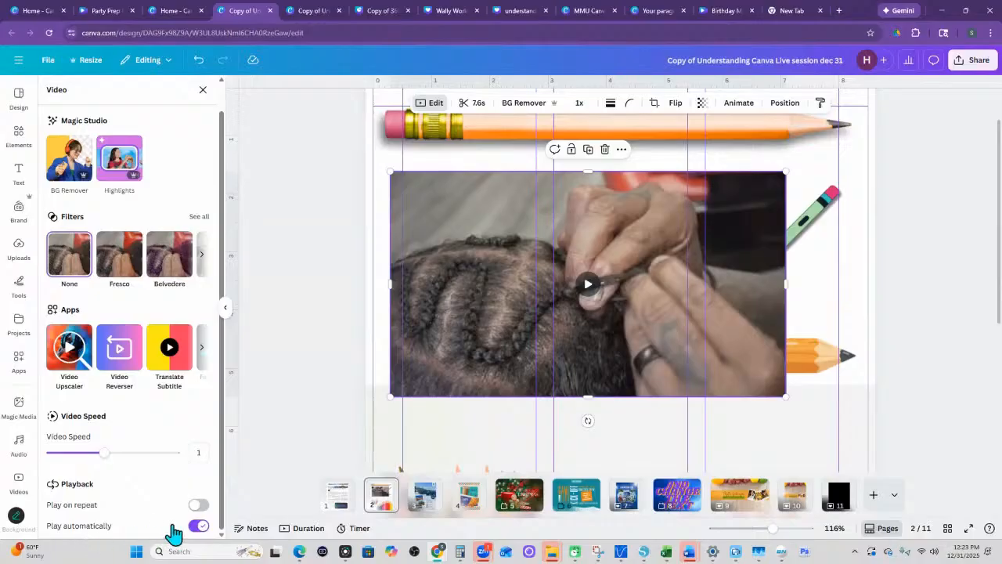
click(478, 104)
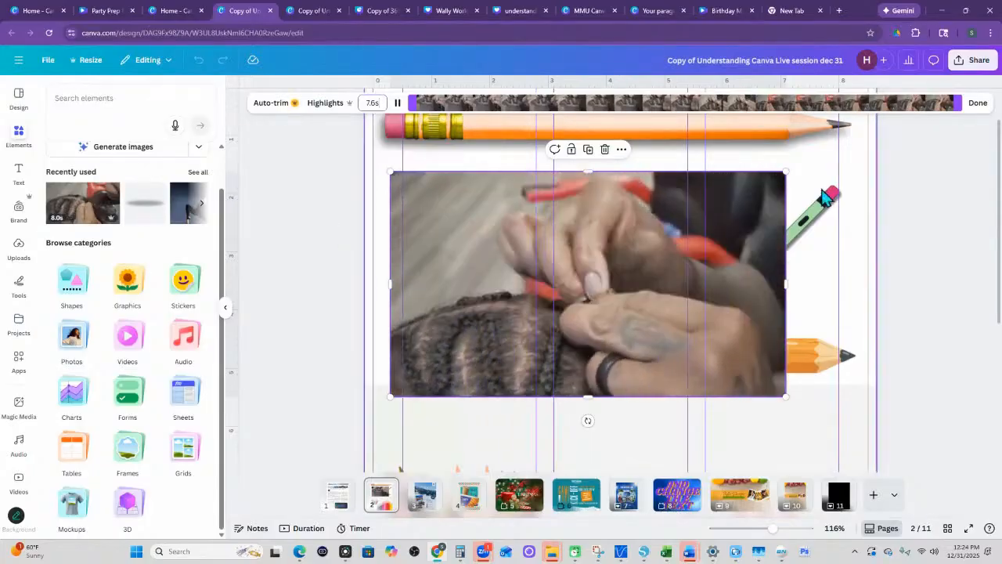
click(978, 103)
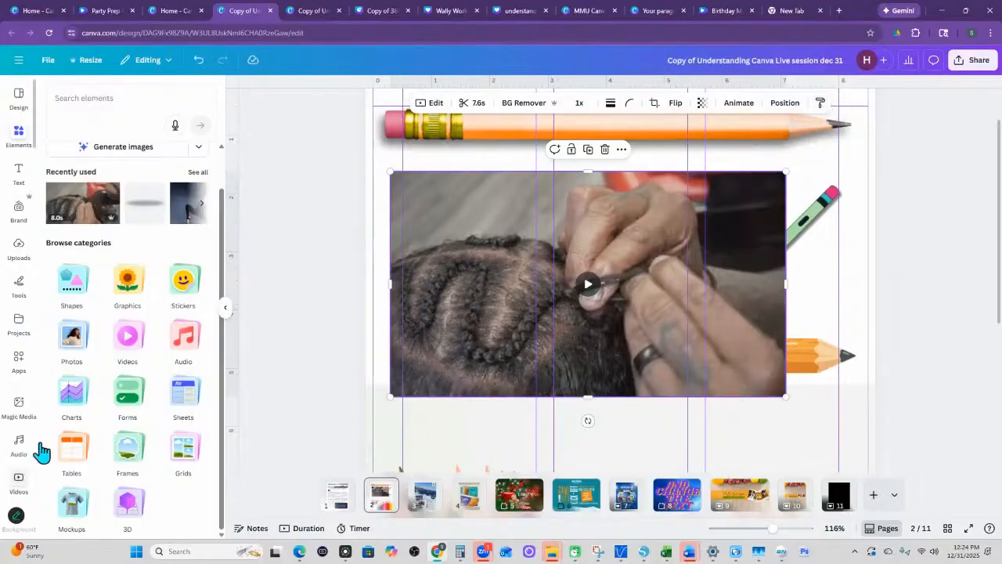
- Browse the audio elements from the recently used tracks down through the popular music, happy, pop and epic groups
click(185, 351)
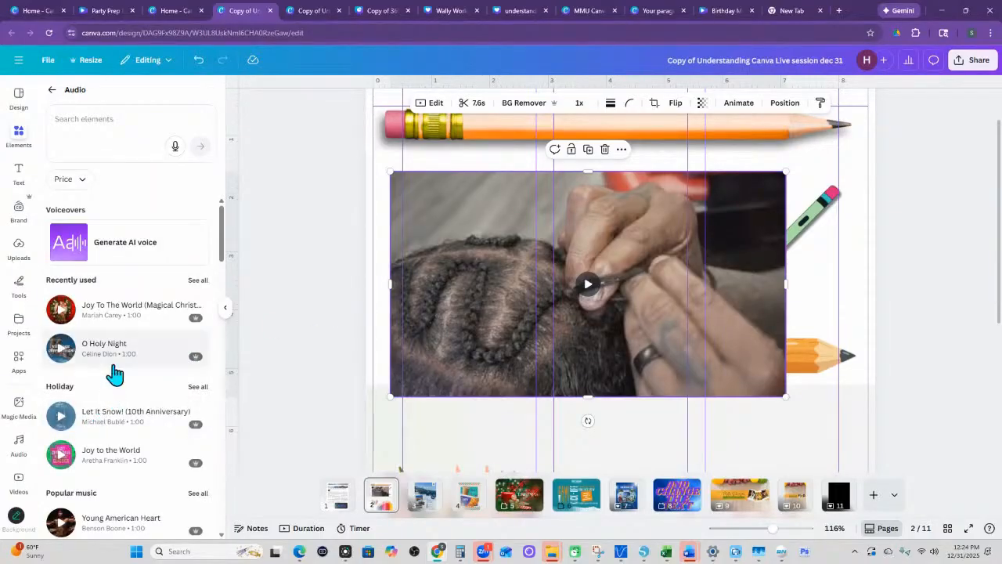
scroll(116, 379, down, 3)
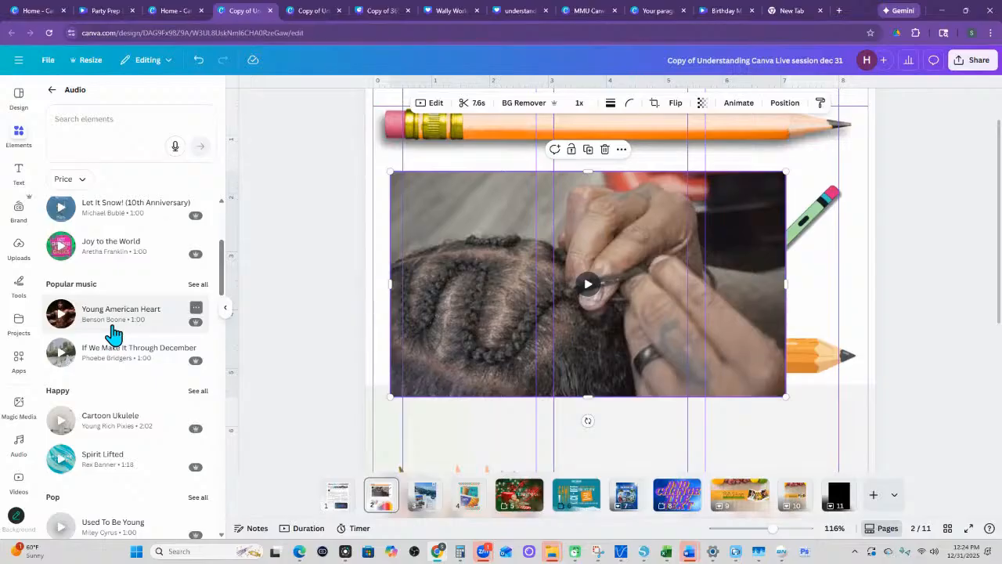
scroll(110, 353, down, 3)
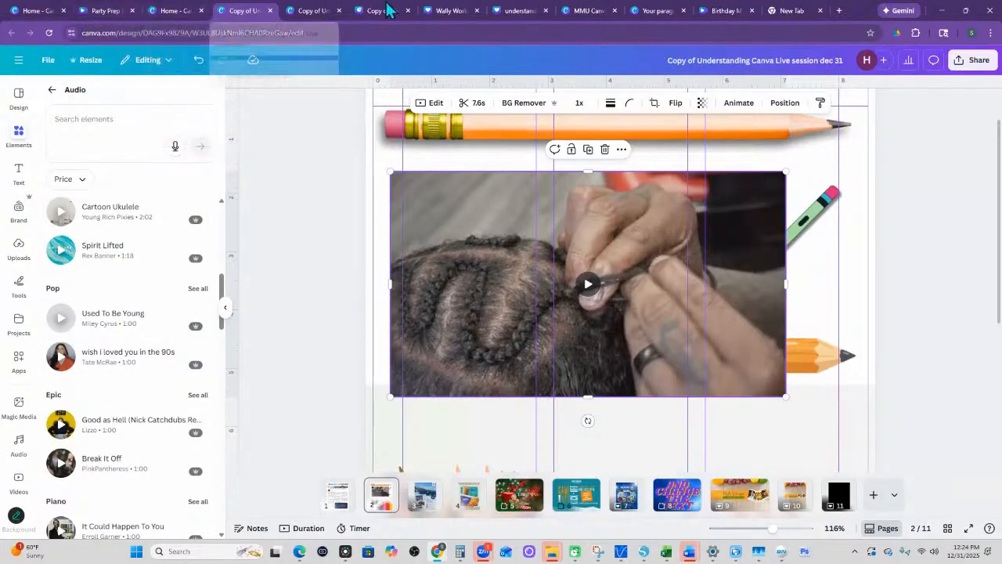
- Switch to the Birthday Memories design, examine the audio tracks in its timeline, and play the video
click(726, 12)
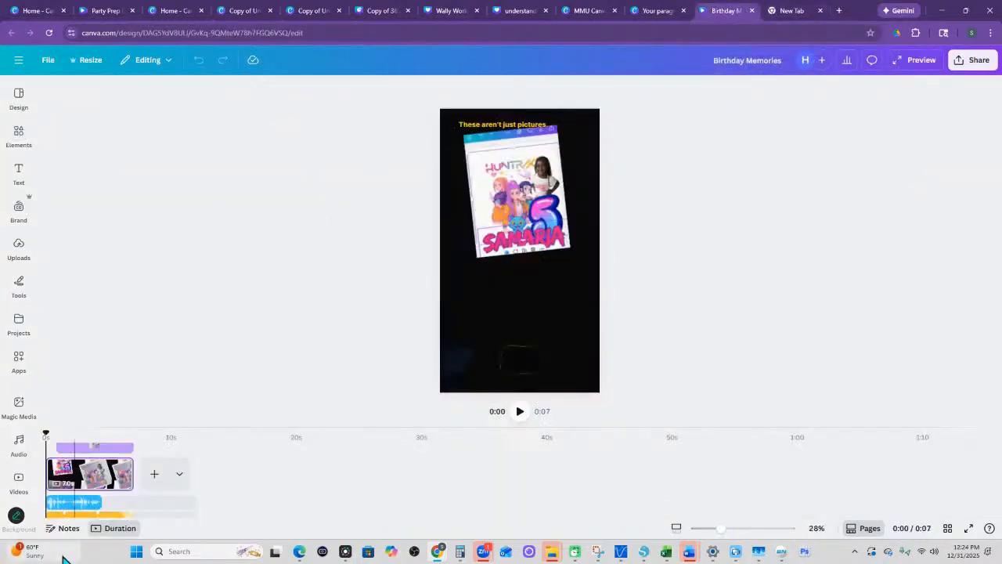
scroll(71, 509, down, 1)
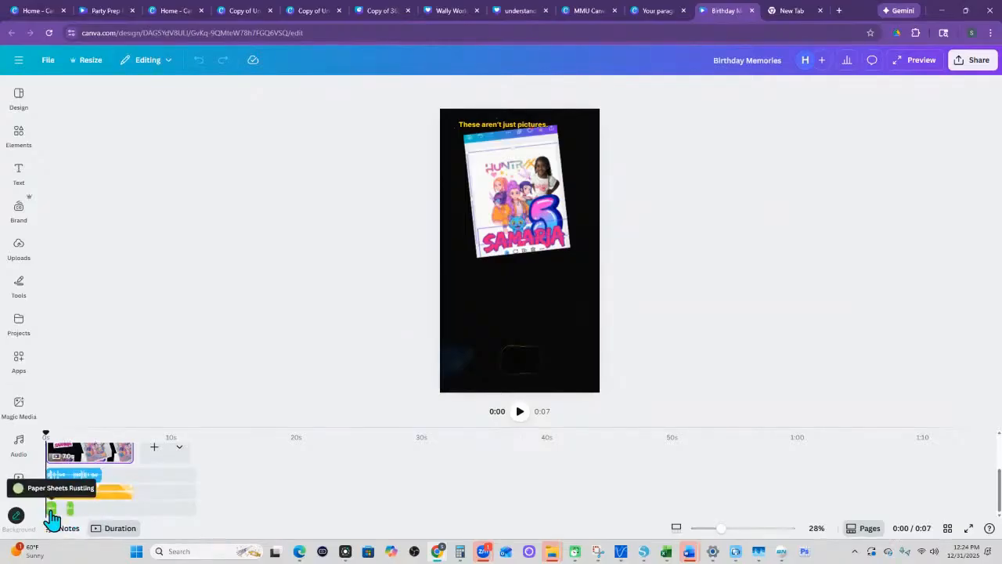
click(521, 415)
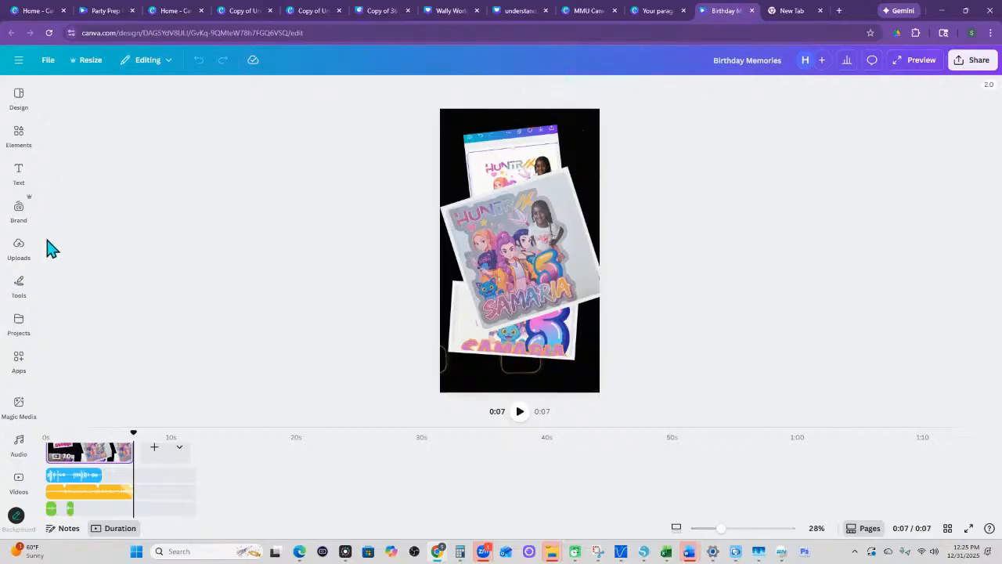
- Return to the Understanding Canva Live session design and look through the piano, instrumental and vocal audio groups
click(250, 13)
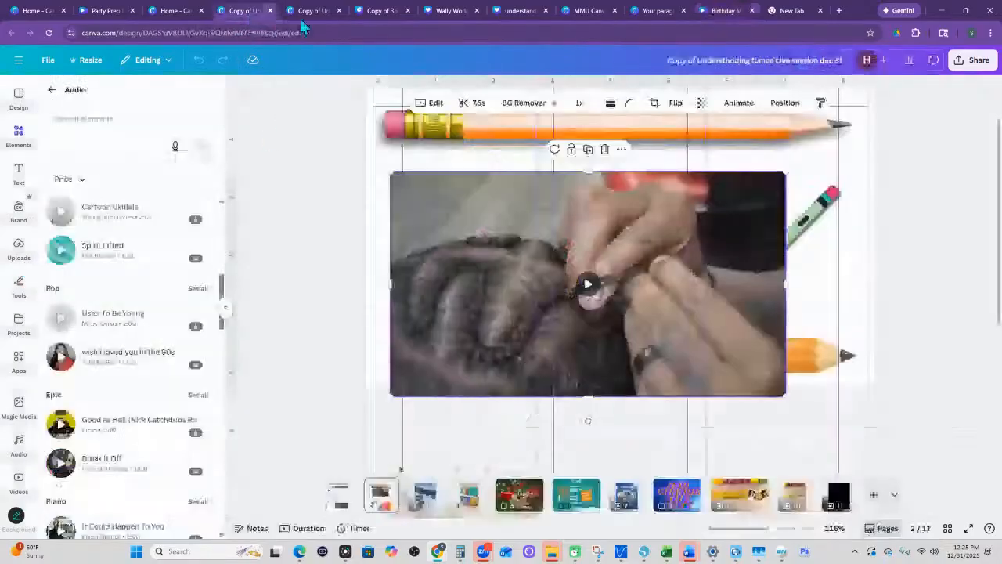
scroll(94, 311, down, 1)
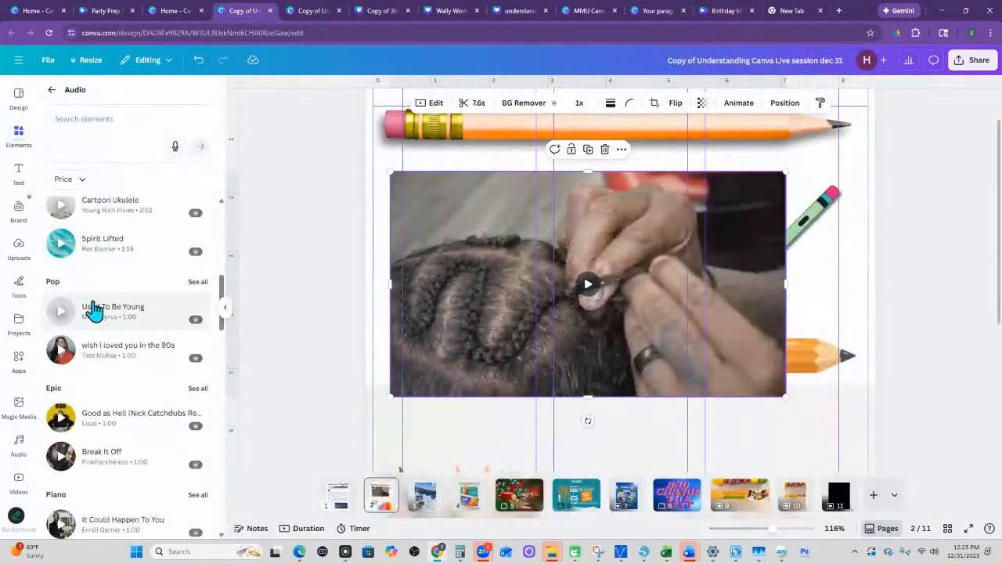
scroll(94, 310, down, 6)
scroll(102, 328, up, 3)
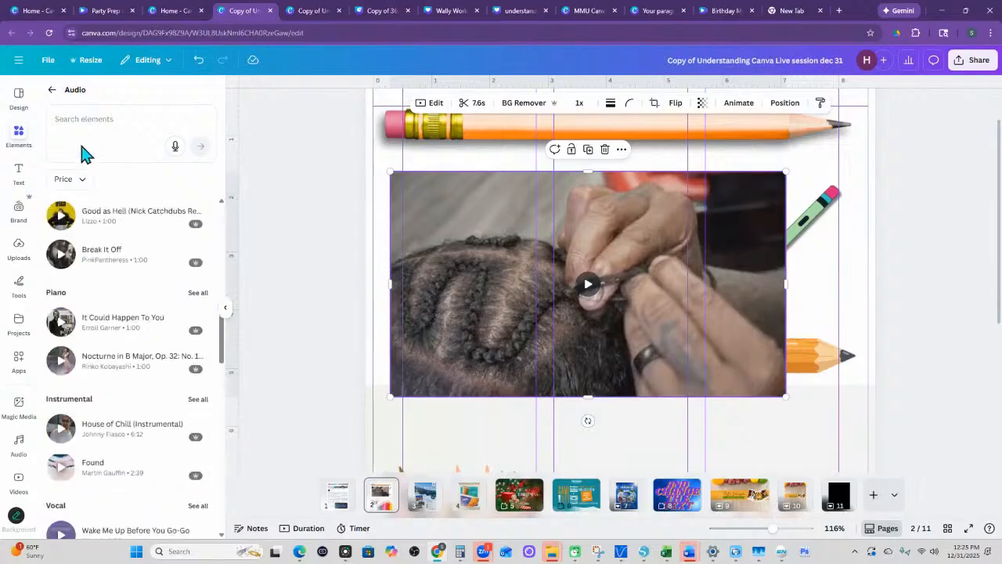
- Search the audio elements for "typewriter typing" and preview Typewriter Type 6, Typewriter Type 1 and Typewriter Keys Clacking
click(78, 117)
text(t)
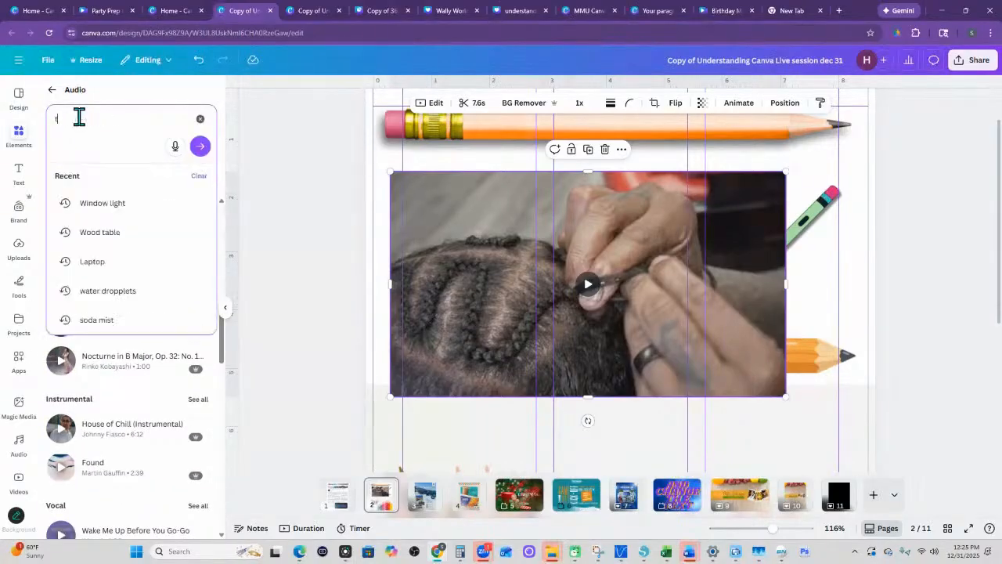
text(ypew)
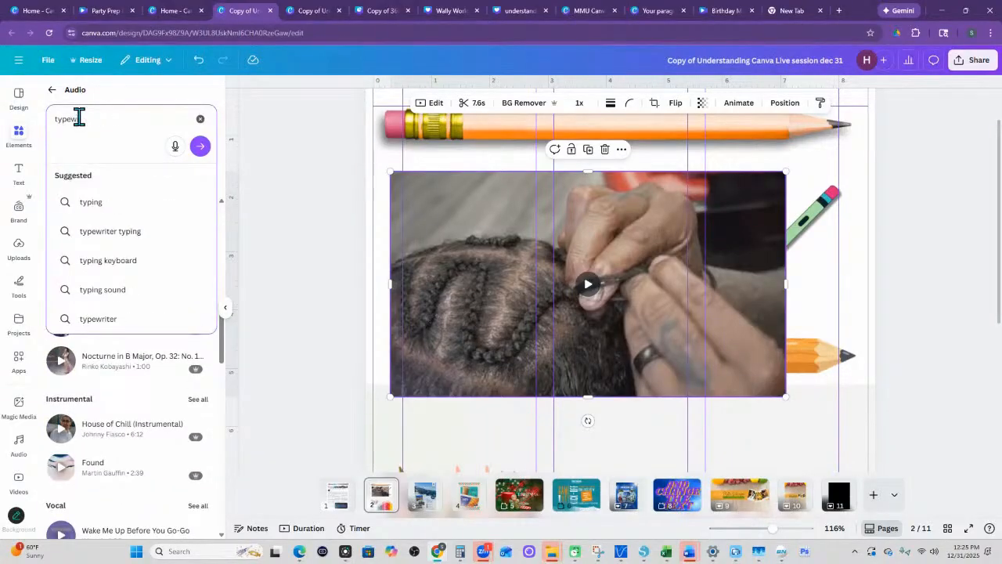
text(r)
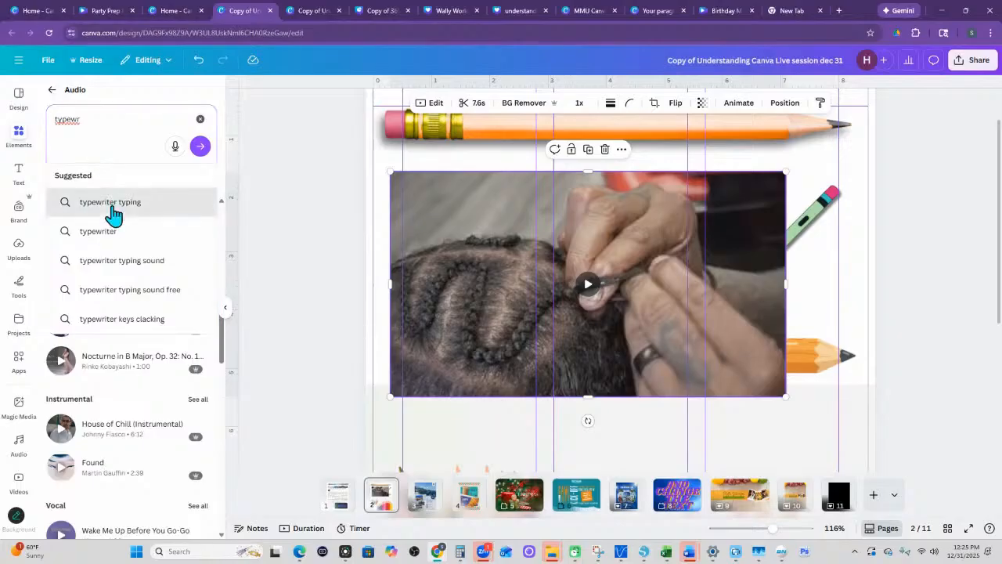
click(109, 202)
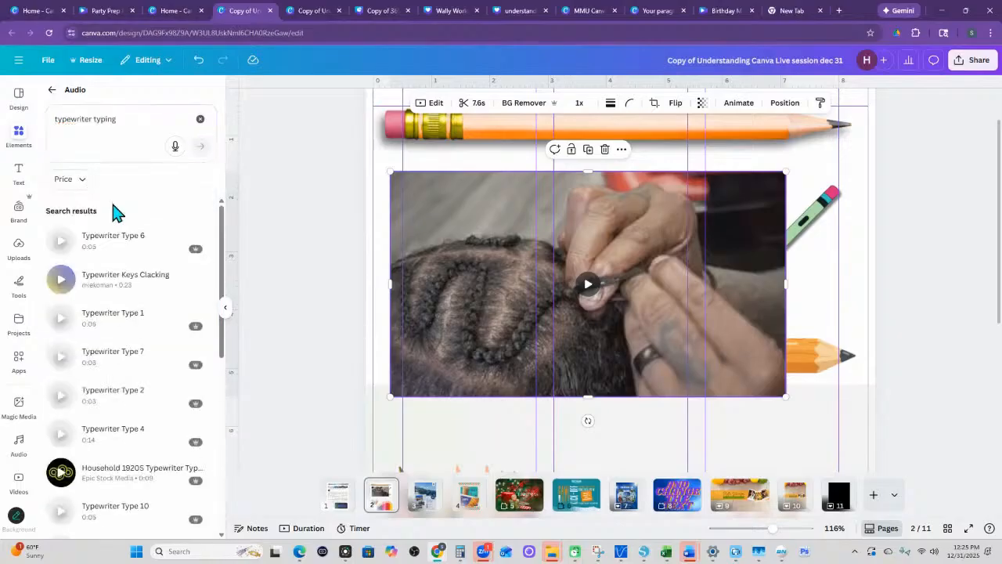
click(63, 242)
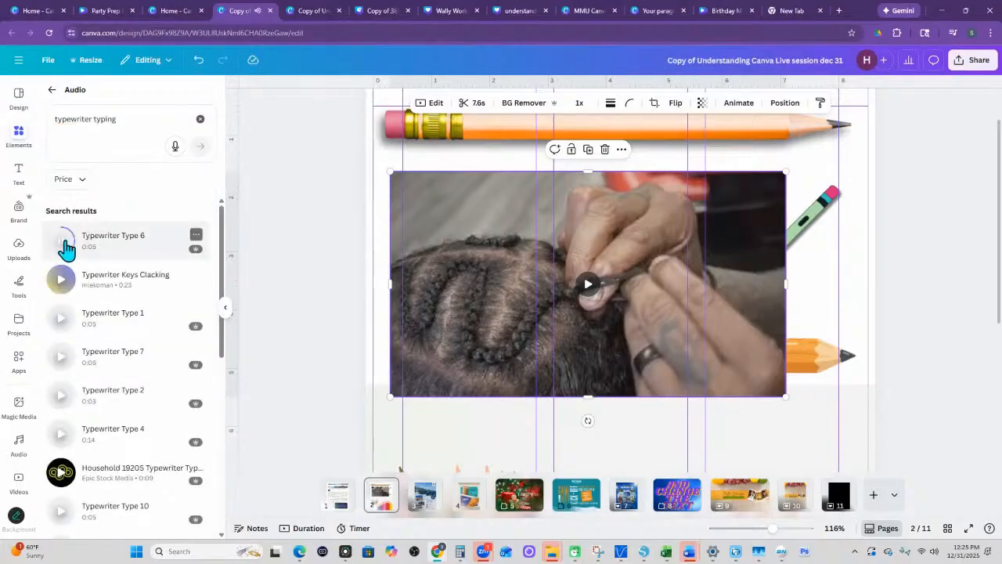
click(60, 321)
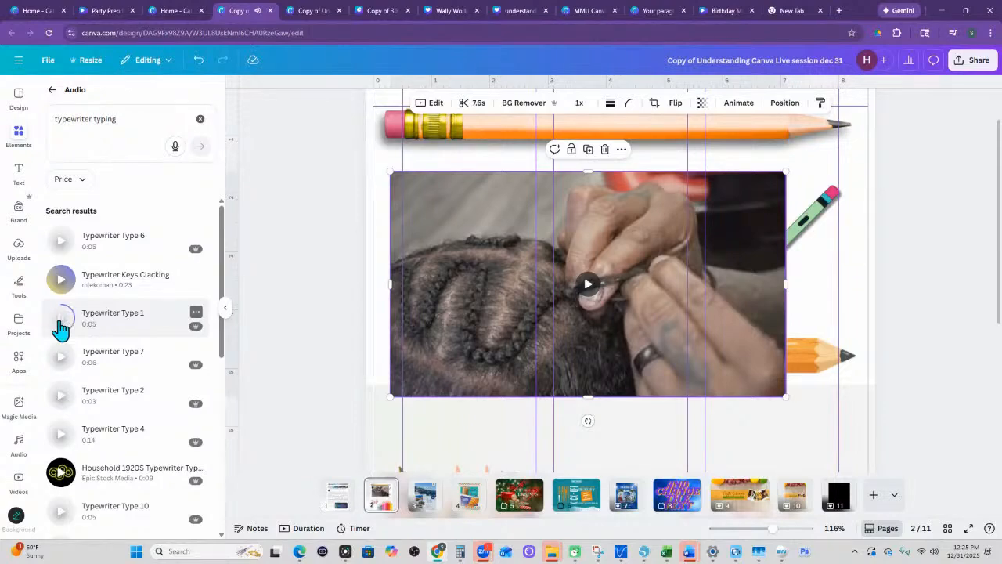
click(63, 282)
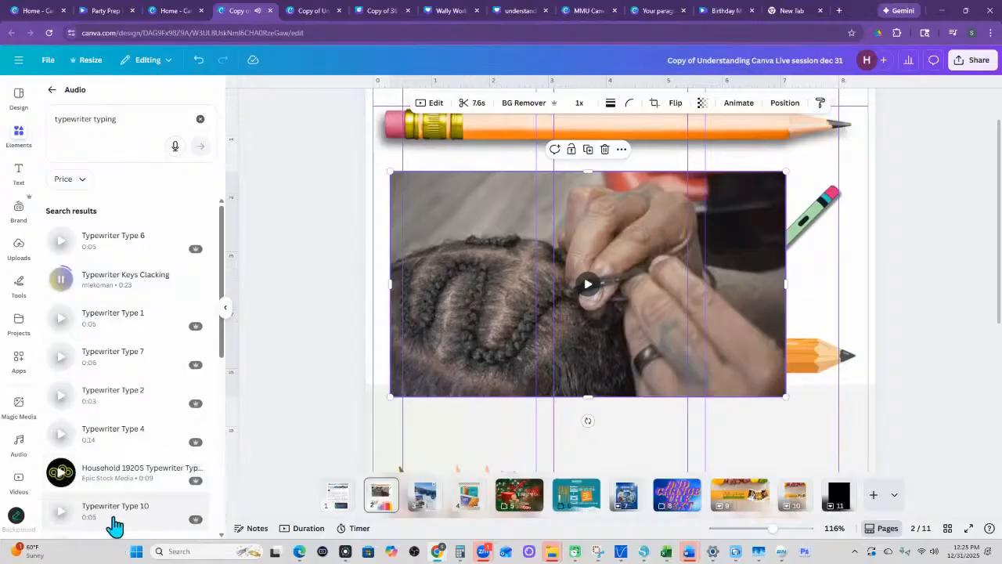
- Search the audio elements for "thunder" and preview the Lightning Bolt 11 and Thunder Rumble sounds
drag(116, 118, 53, 118)
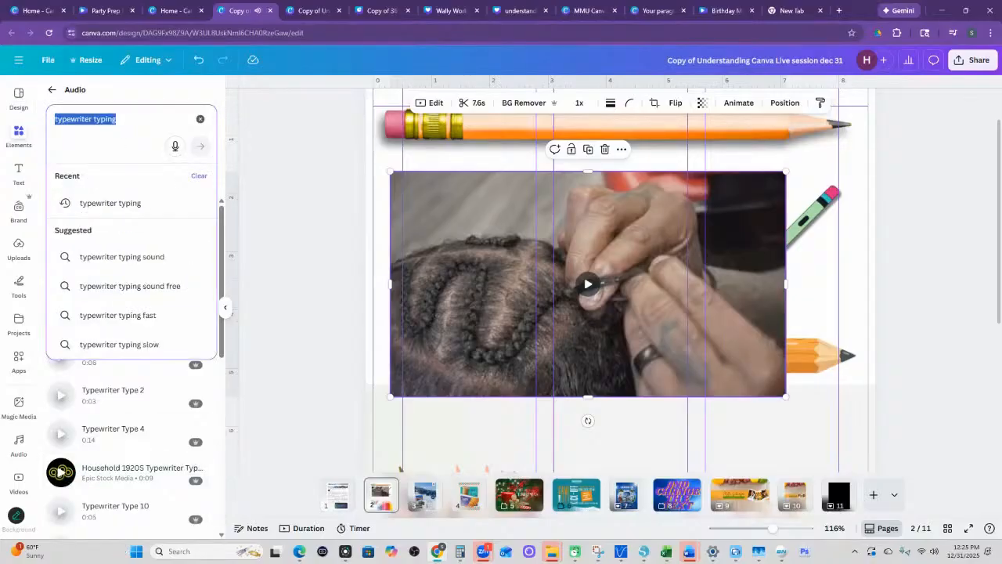
text(thunder)
key(Return)
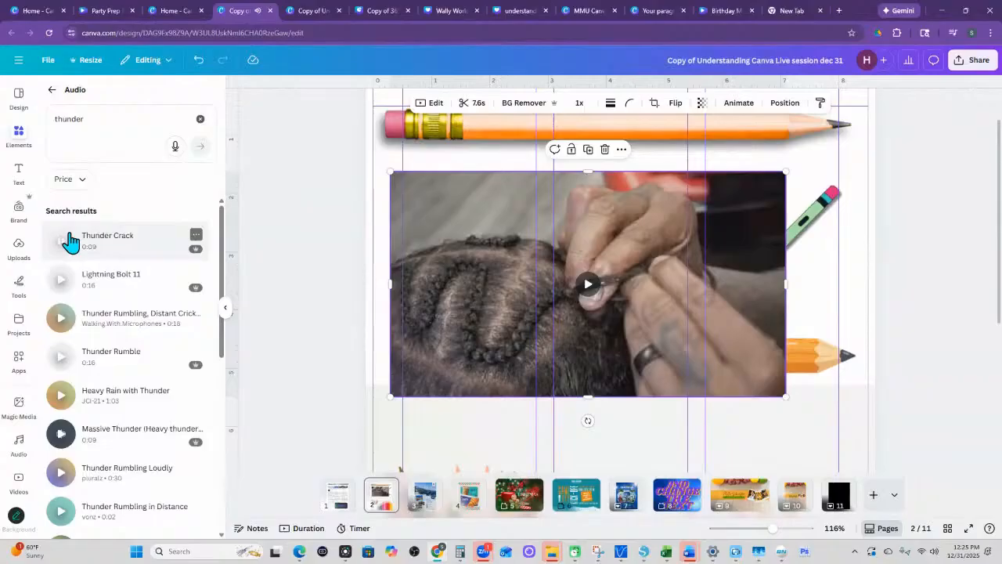
click(61, 283)
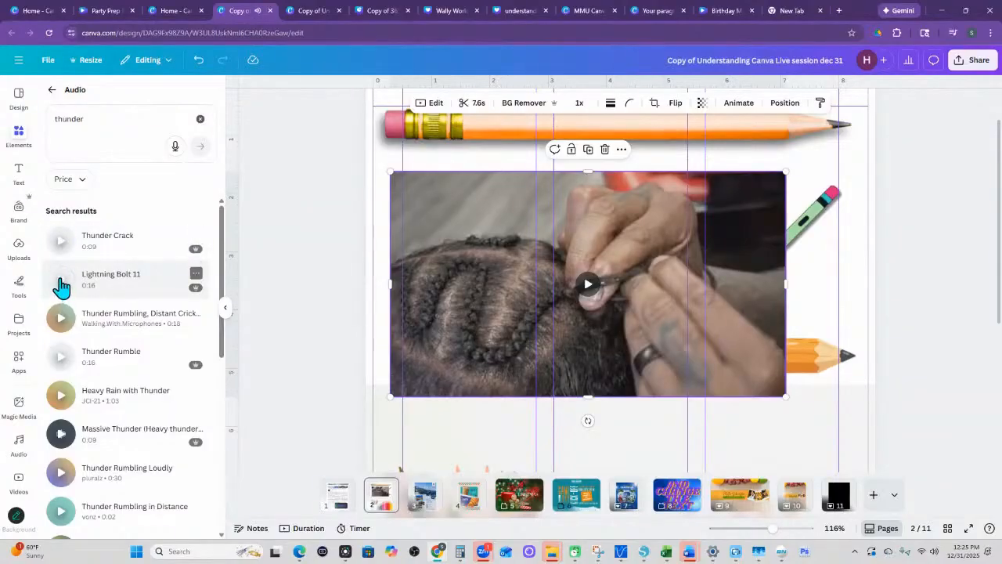
click(61, 362)
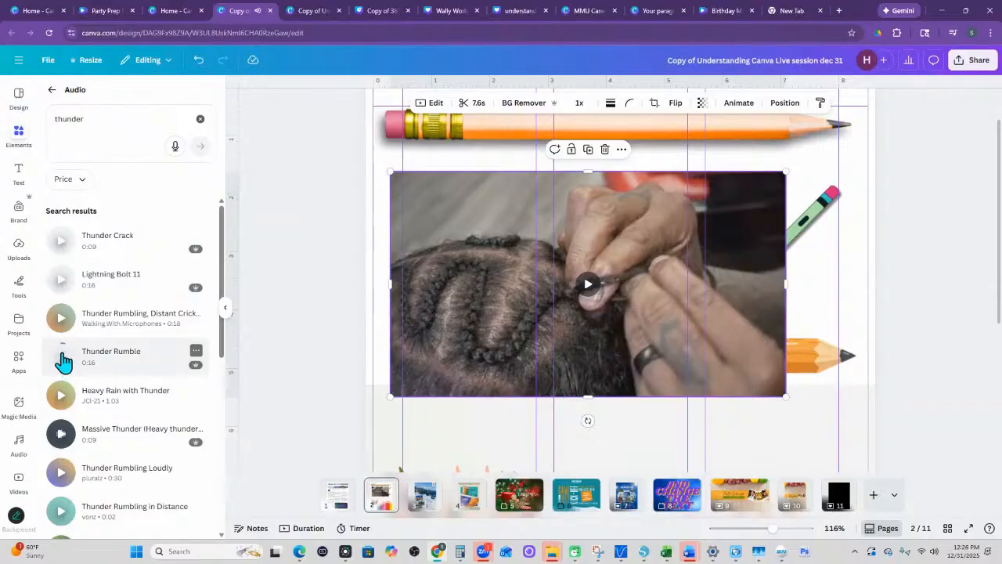
- Search the audio elements for "laughing" and preview Joyful Man Laughing, Crowd Laugh Studio, Kids Giggle Laugh, Crowd Laughter and Chuckling Chipmunk Cartoon
click(78, 119)
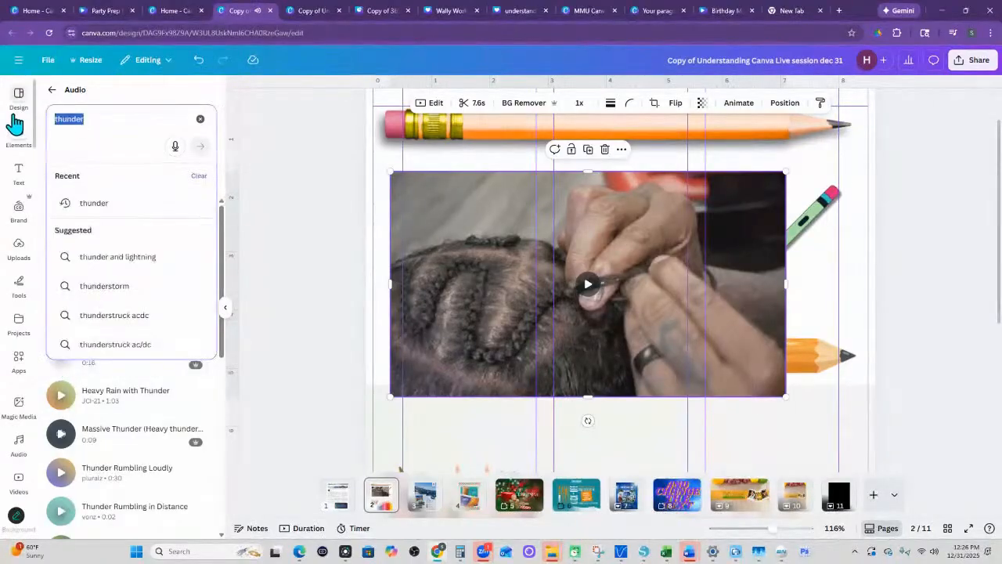
key(BackSpace)
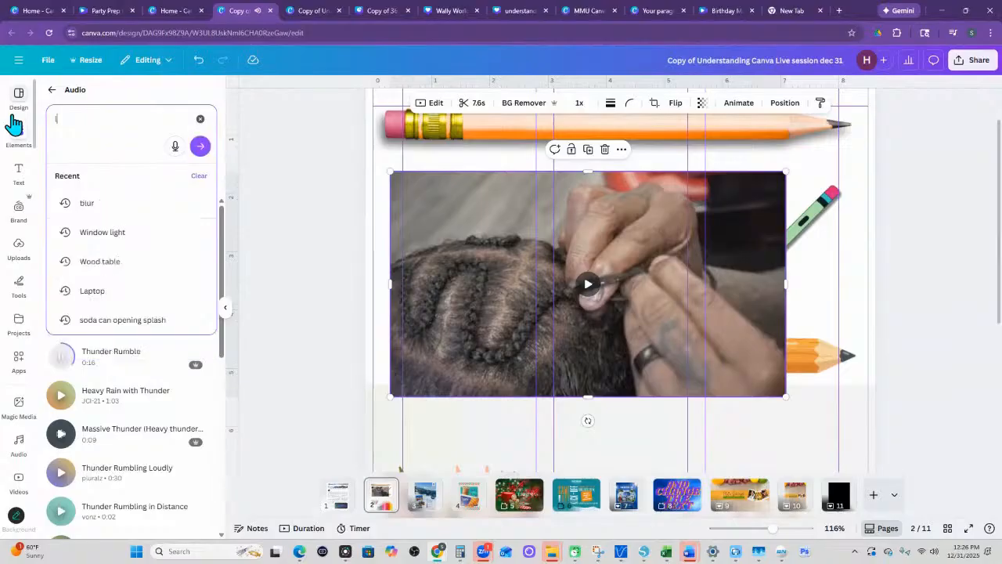
text(laug)
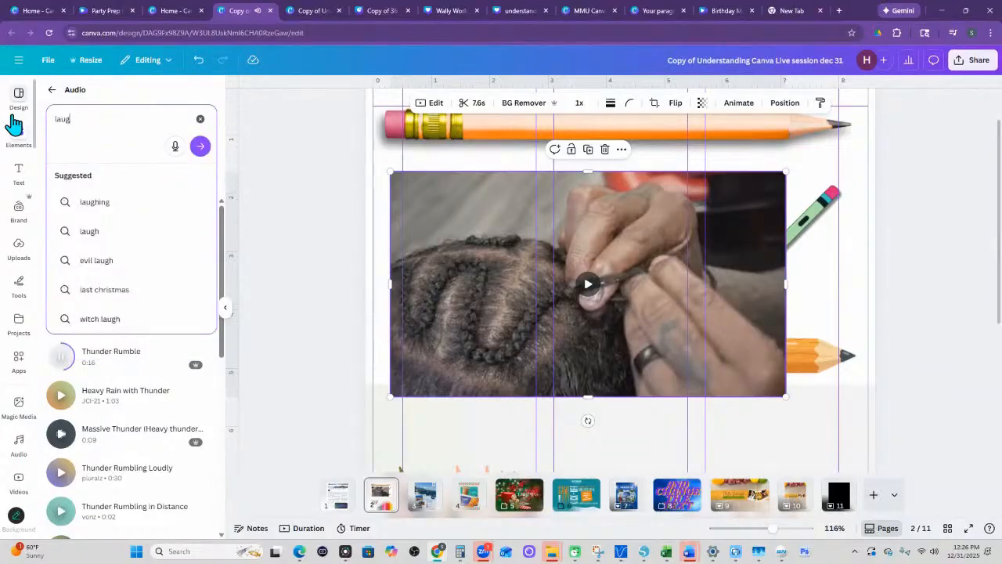
click(99, 205)
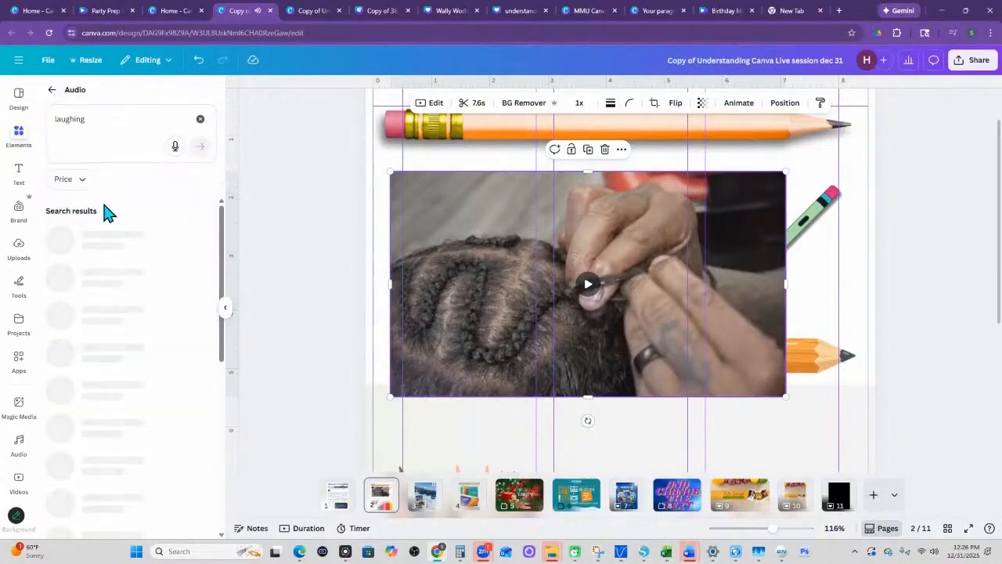
click(61, 247)
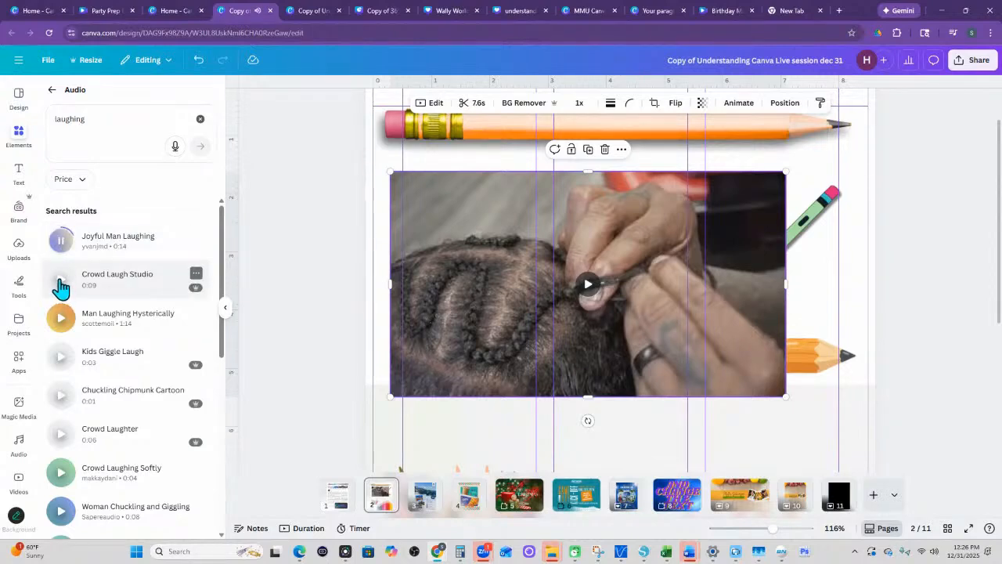
click(61, 286)
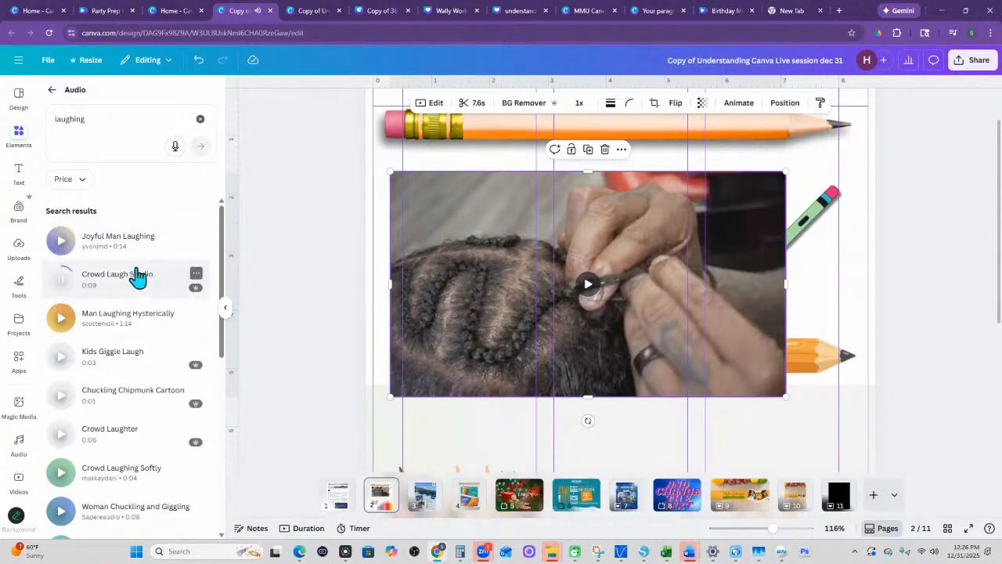
click(60, 356)
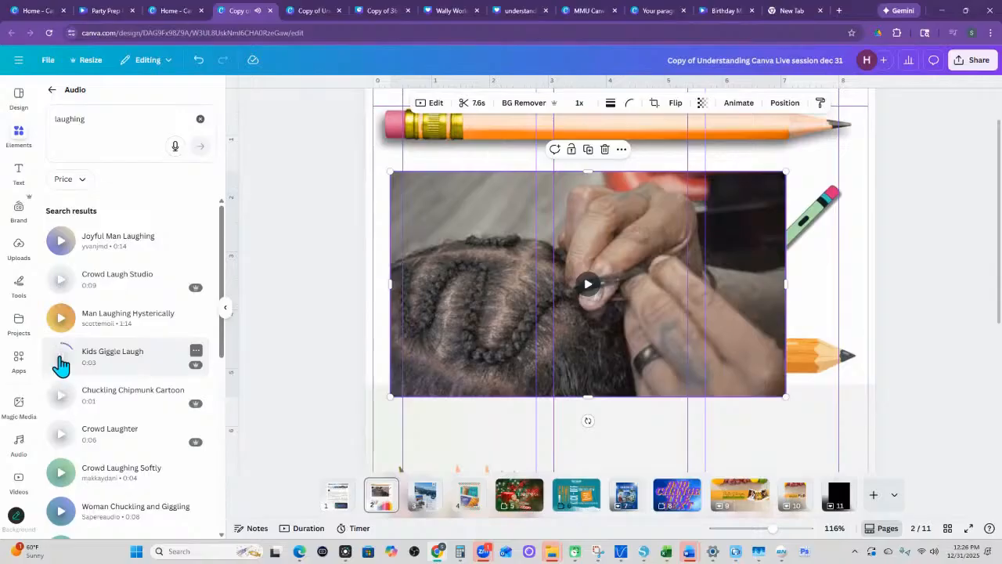
click(58, 436)
click(63, 398)
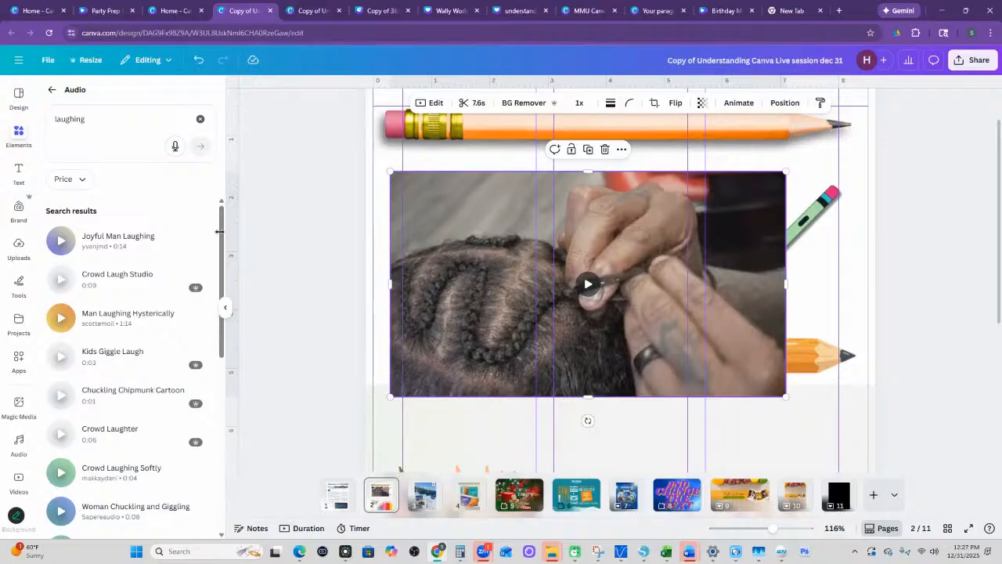
- Return to the element categories and delete the braiding video from page 2
click(50, 92)
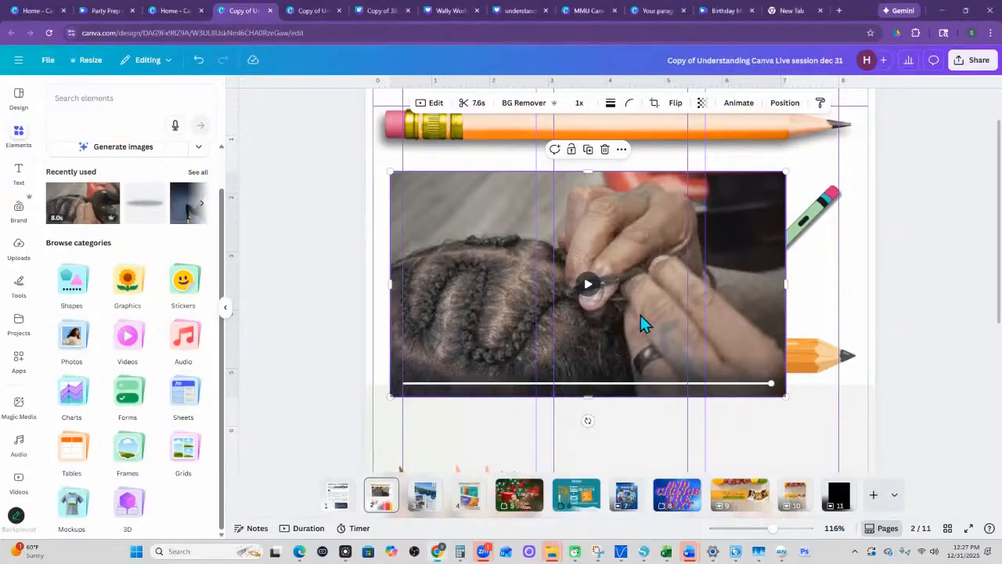
key(Delete)
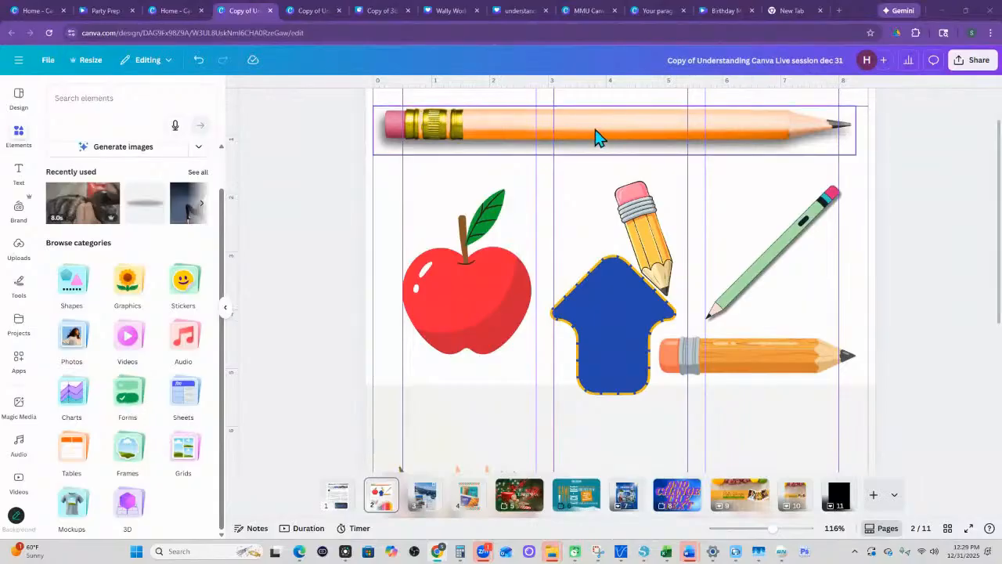
- Switch to the MMU Canva Training Questionnaire design, look over its form, and open the form's questions for editing
click(609, 10)
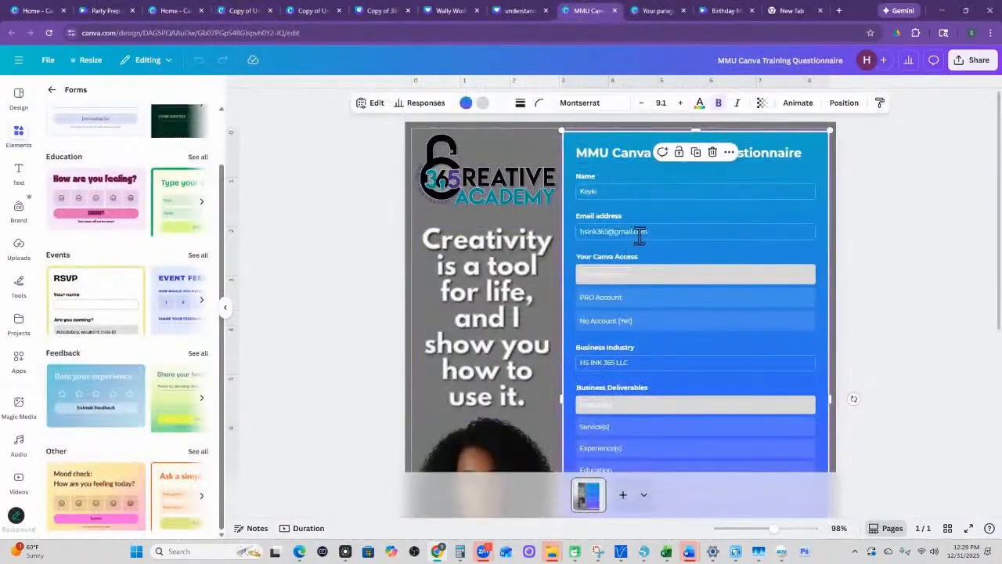
scroll(658, 234, down, 3)
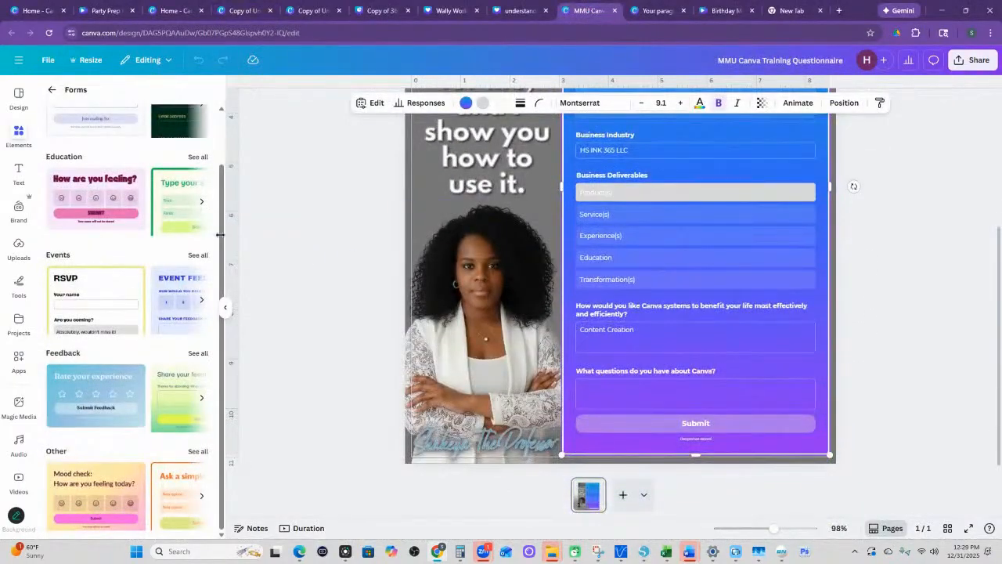
scroll(105, 290, up, 1)
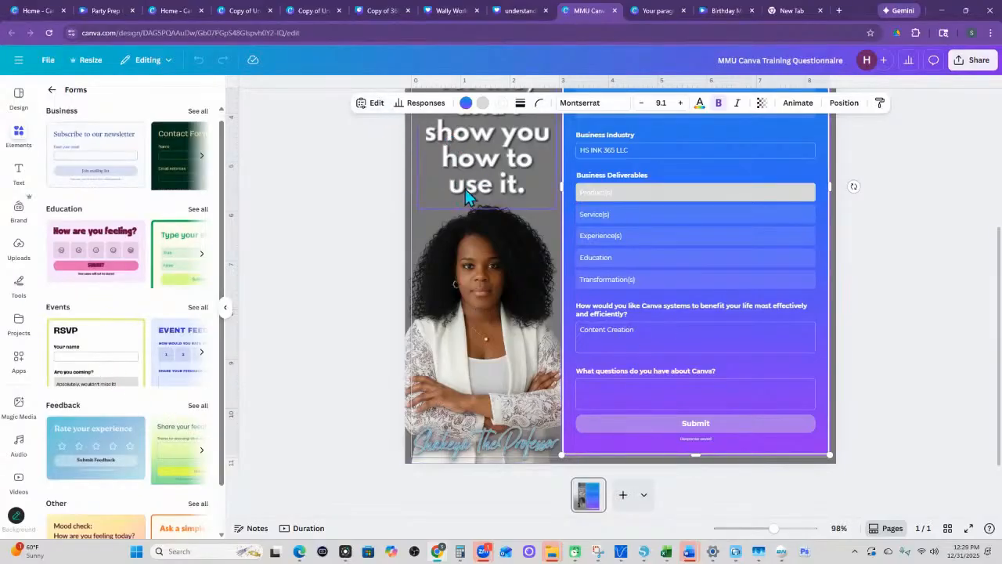
click(373, 103)
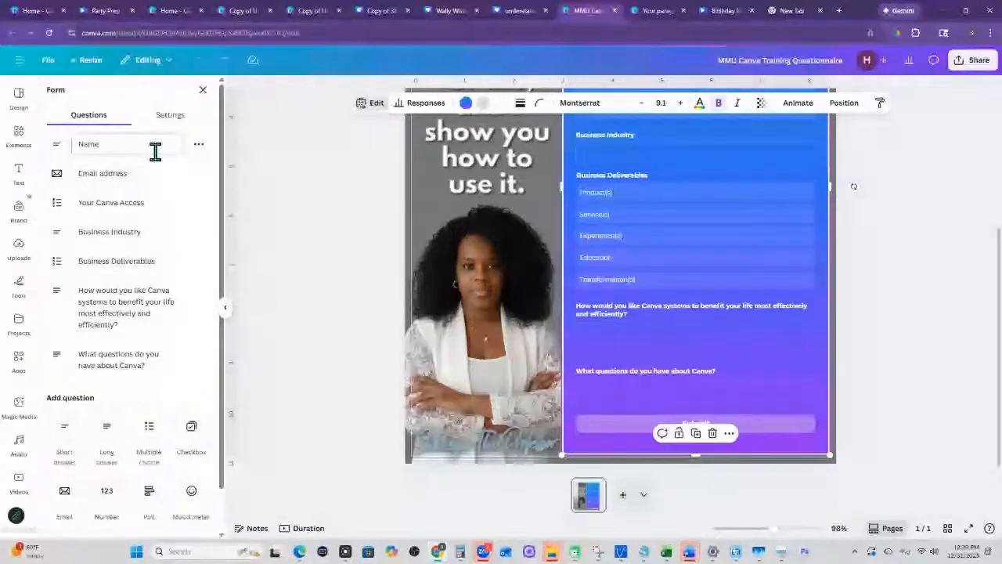
- Add a star rating question to the form with the text "How do you rate this training?"
scroll(108, 336, down, 1)
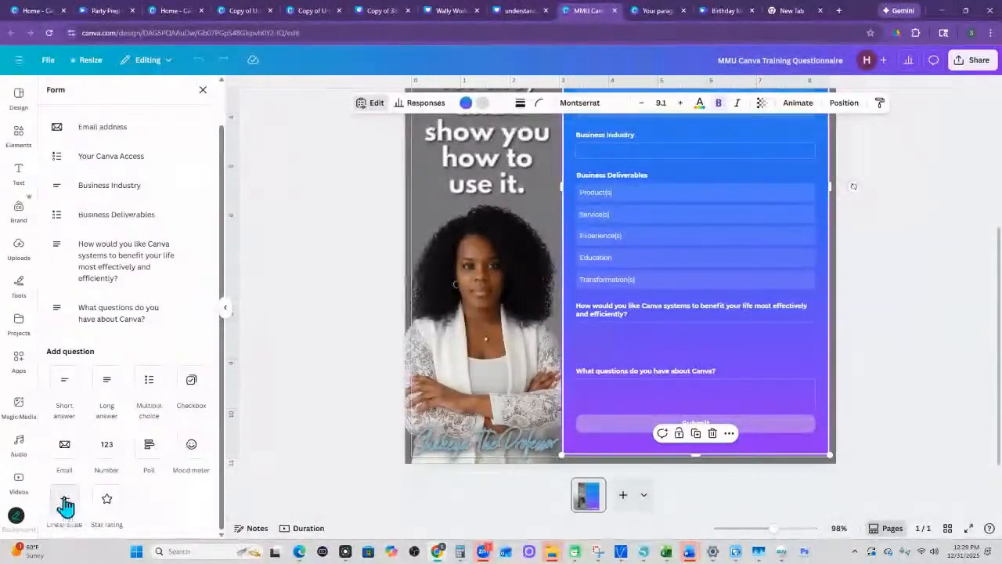
click(108, 508)
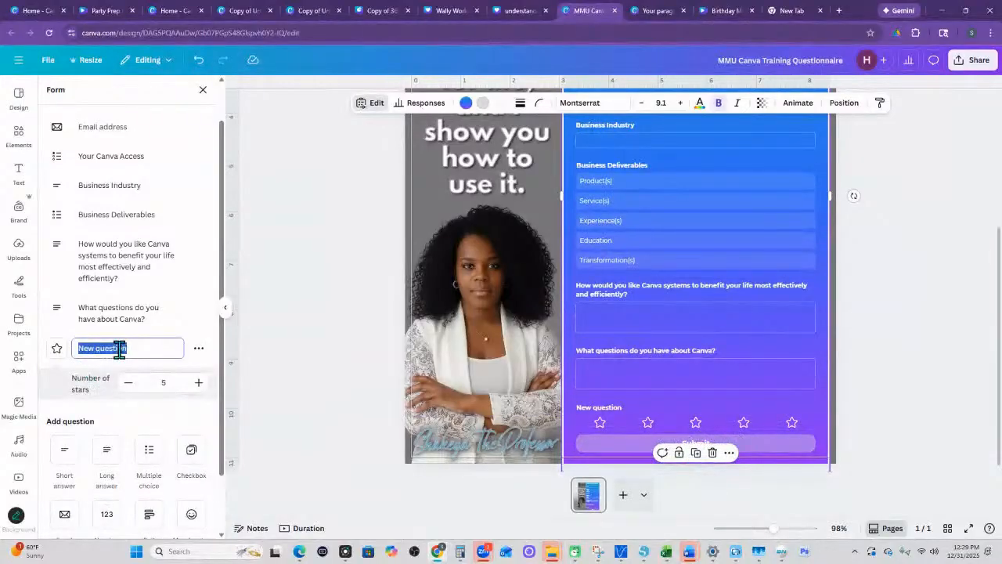
text(How do you rate th)
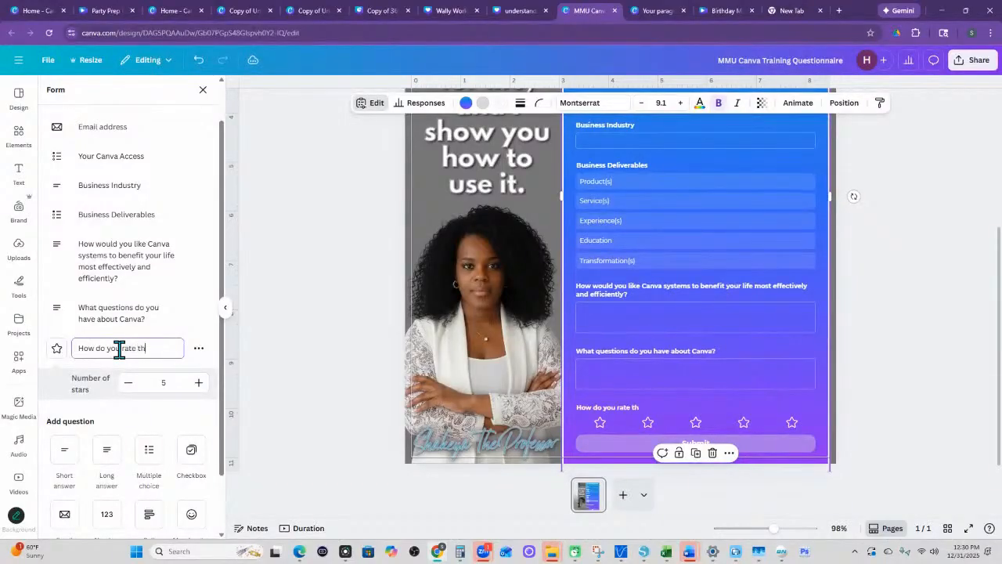
text(is training)
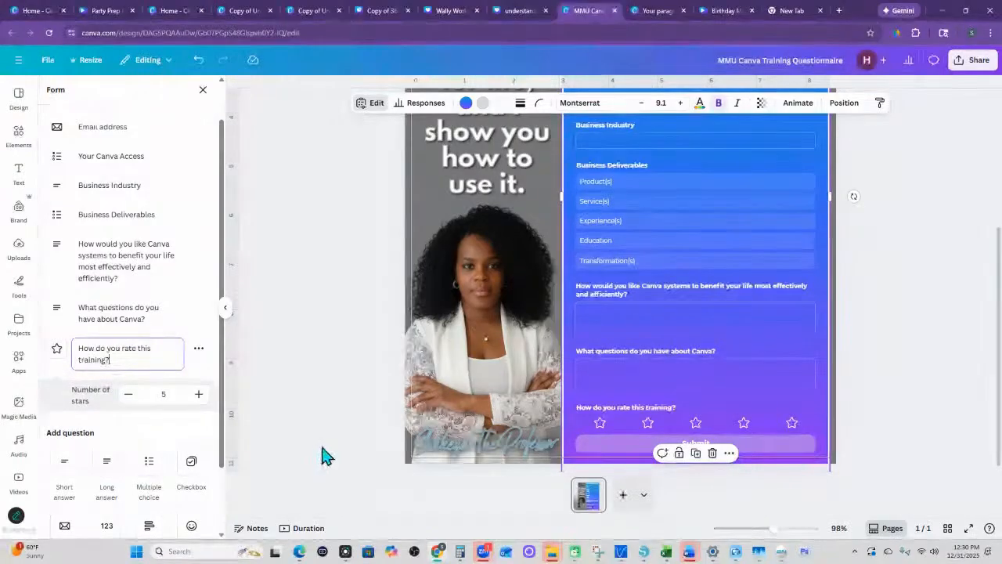
- Set the training rating question's number of stars to 10
click(198, 395)
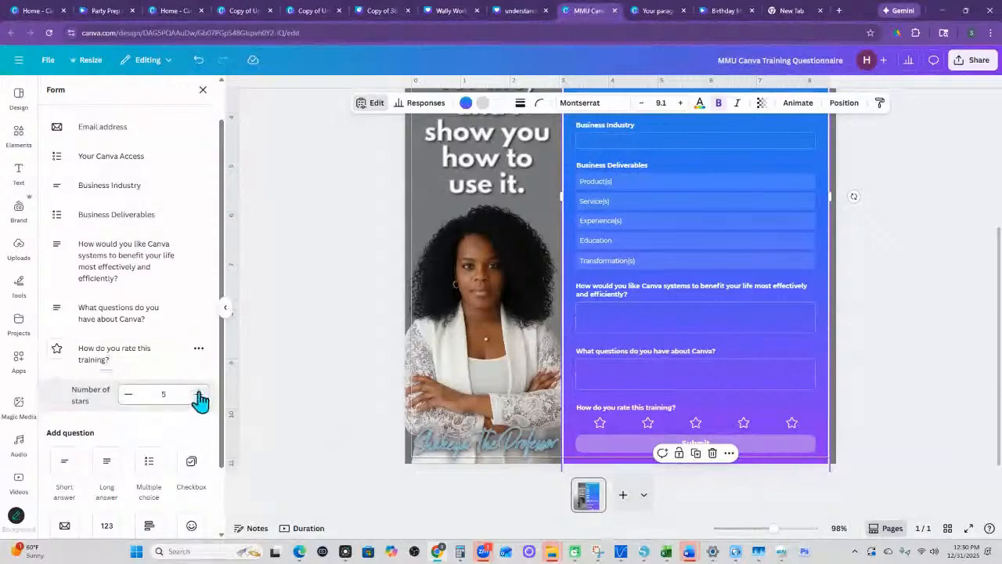
click(198, 395)
click(198, 394)
click(198, 395)
click(198, 394)
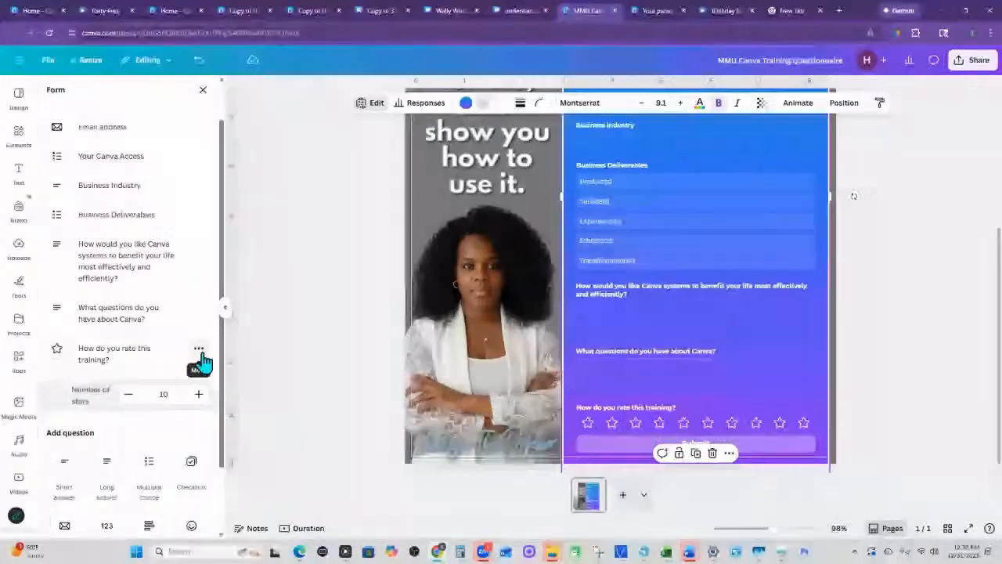
- Delete the "How do you rate this training?" question from the form
click(199, 350)
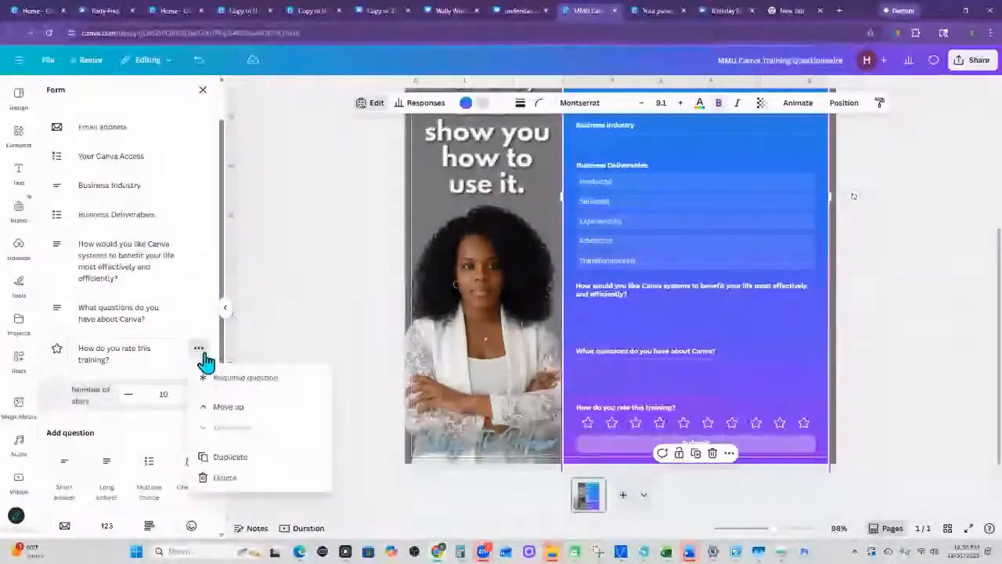
click(219, 477)
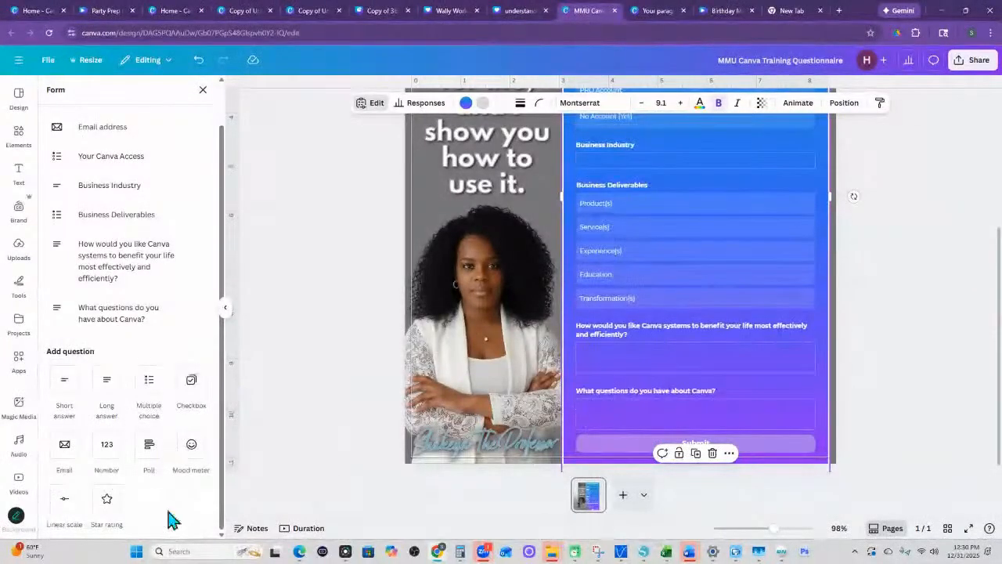
- Review the questionnaire's question list and open the form's collected responses
scroll(179, 436, up, 2)
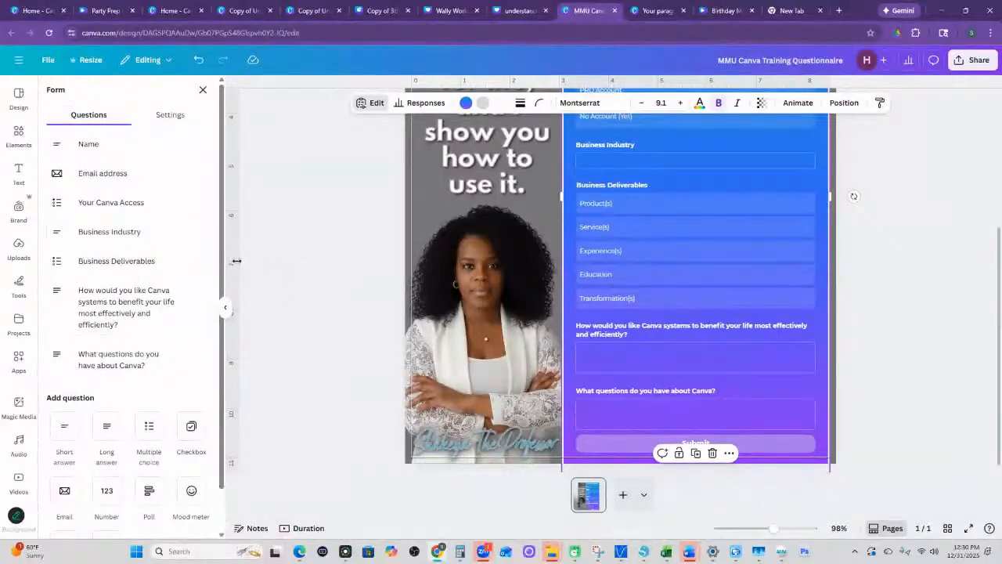
click(423, 105)
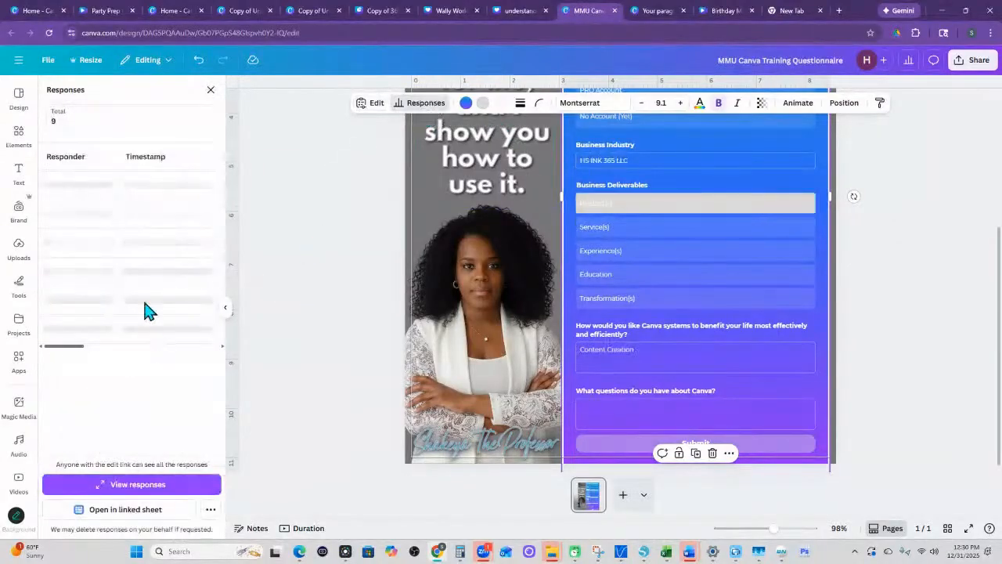
- Review the form responses through the last question column in the linked sheet, close it and return to the Understanding Canva design
click(138, 509)
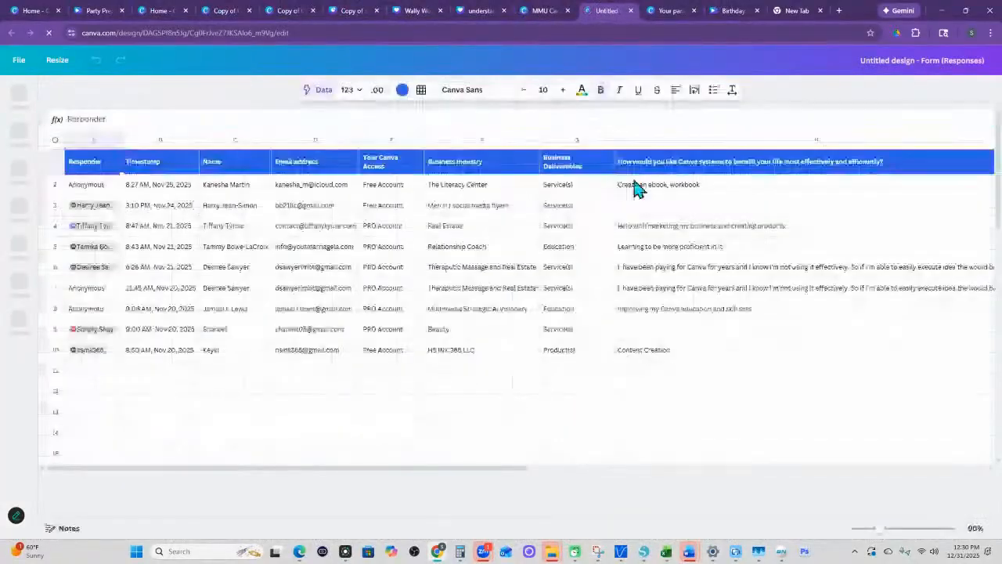
drag(462, 478, 748, 476)
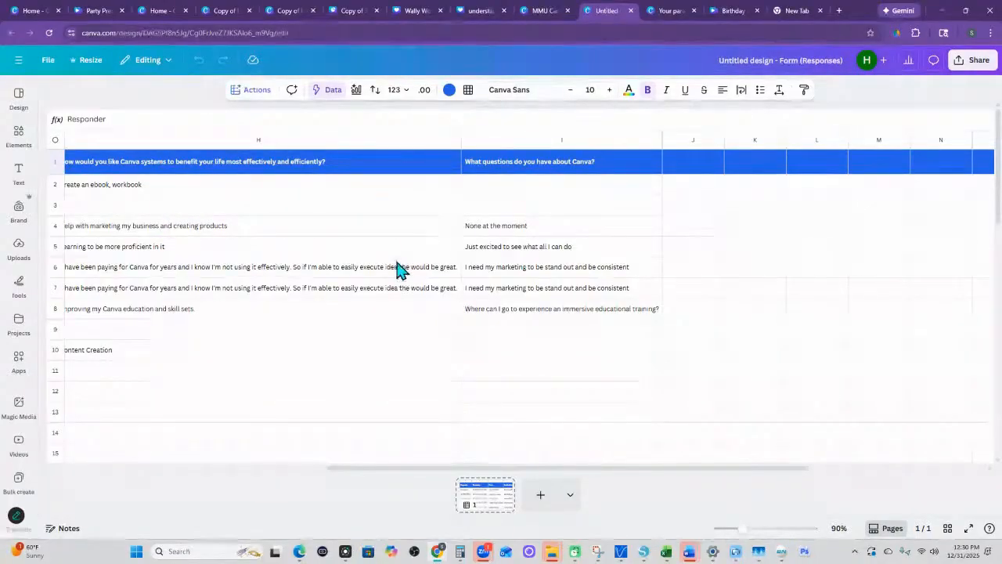
click(631, 11)
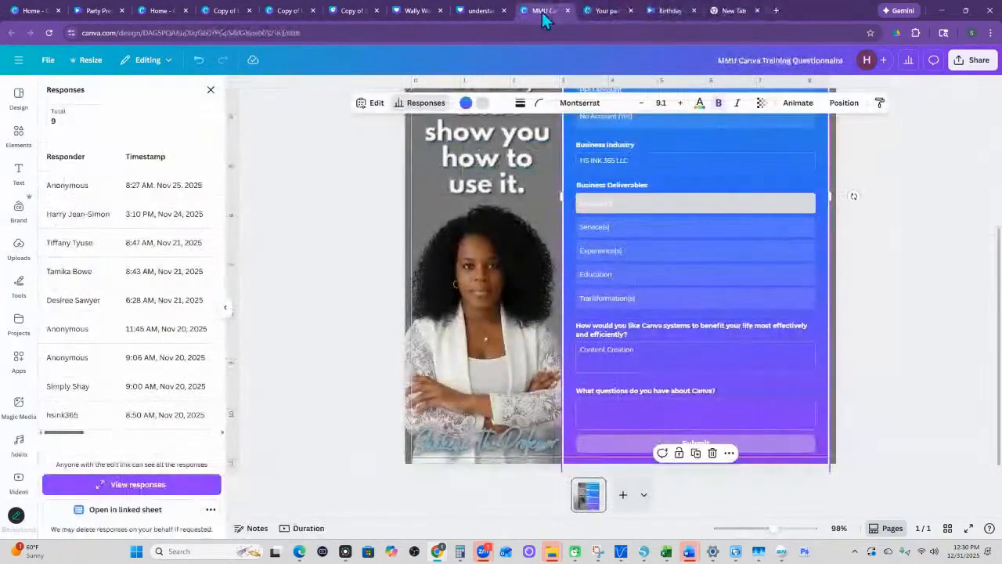
click(274, 17)
click(235, 18)
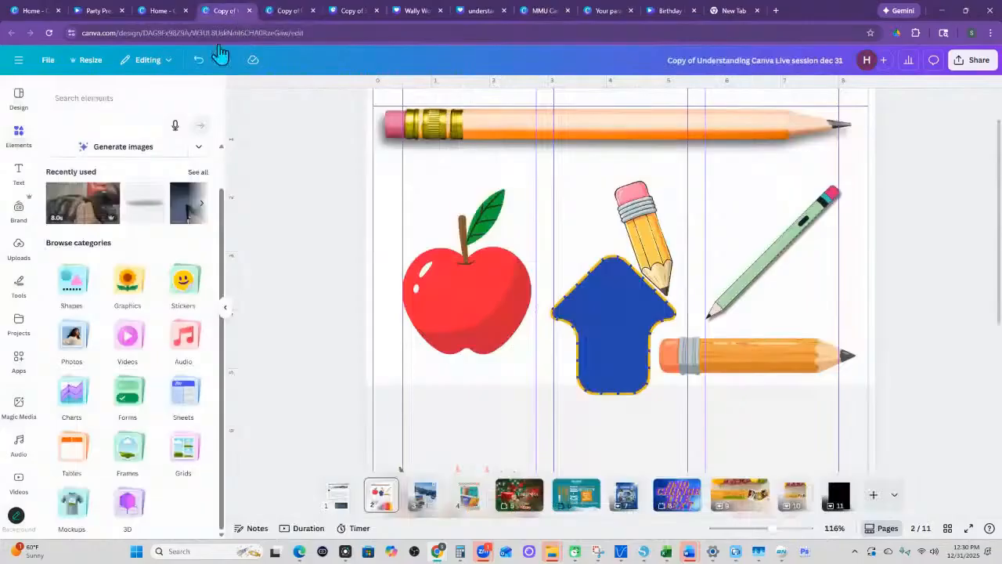
- Insert a table with a dark header row on page 2, move it over the pencils and open its border options
click(75, 463)
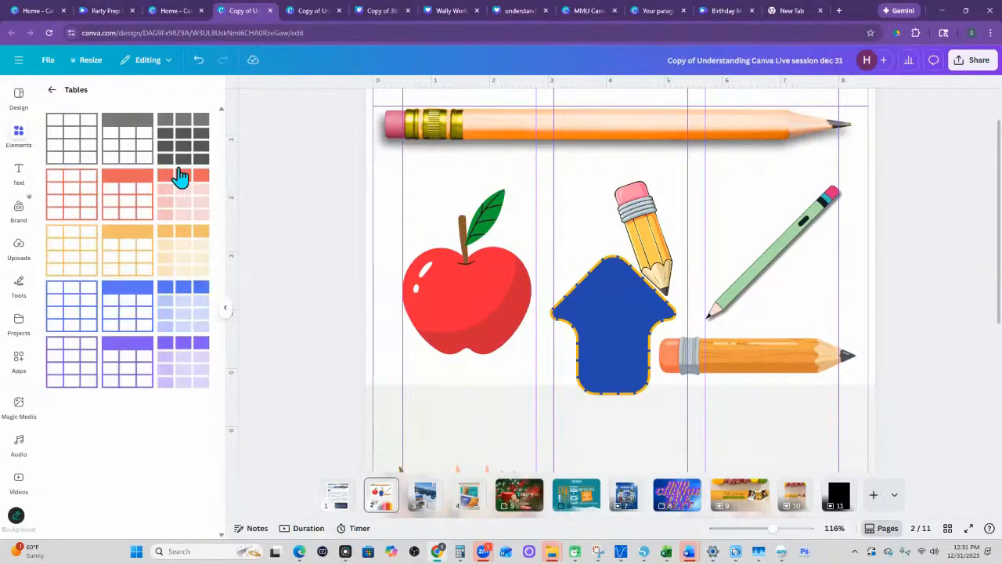
click(126, 141)
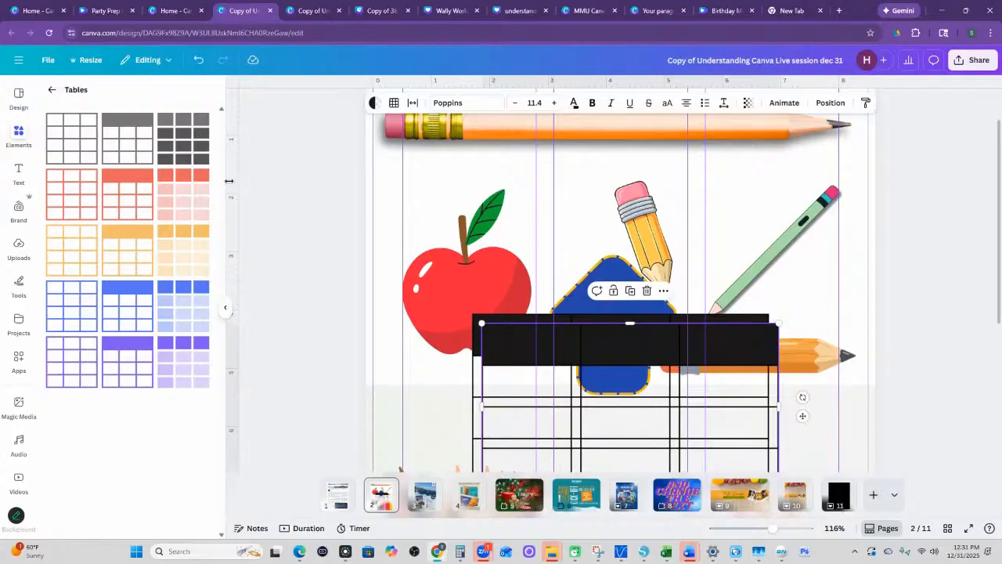
drag(567, 221, 589, 227)
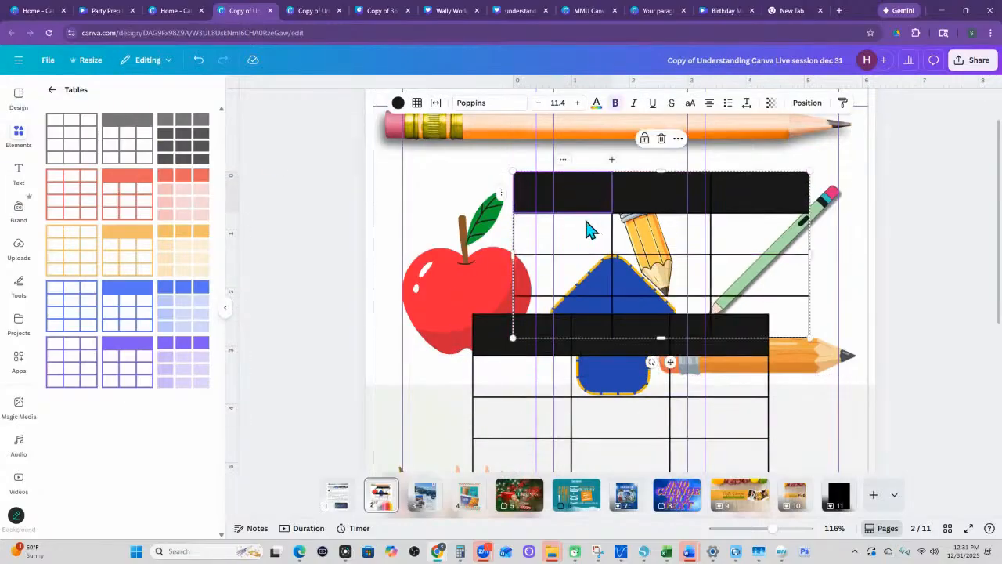
click(417, 104)
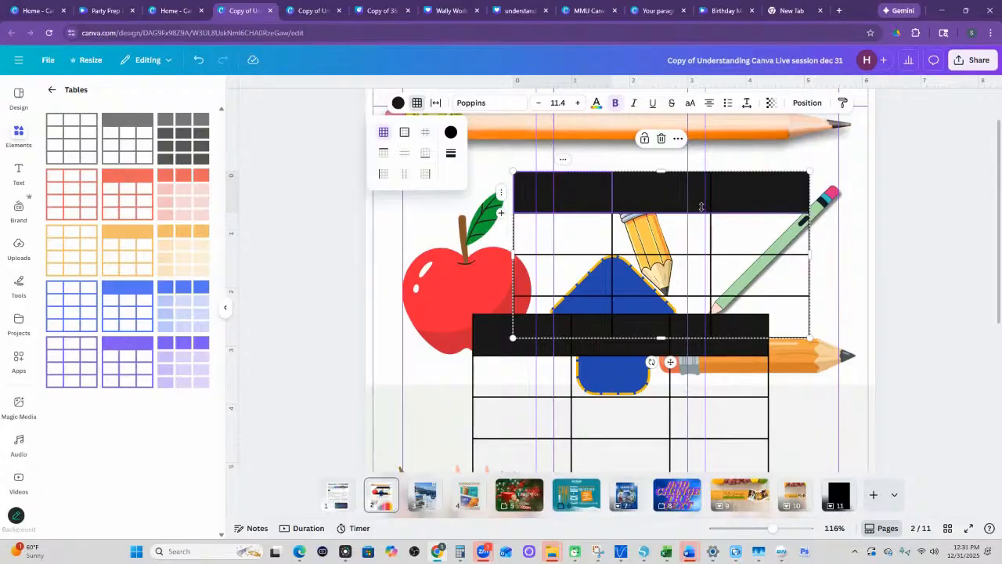
- Delete both inserted tables from page 2
key(Delete)
click(620, 344)
key(Delete)
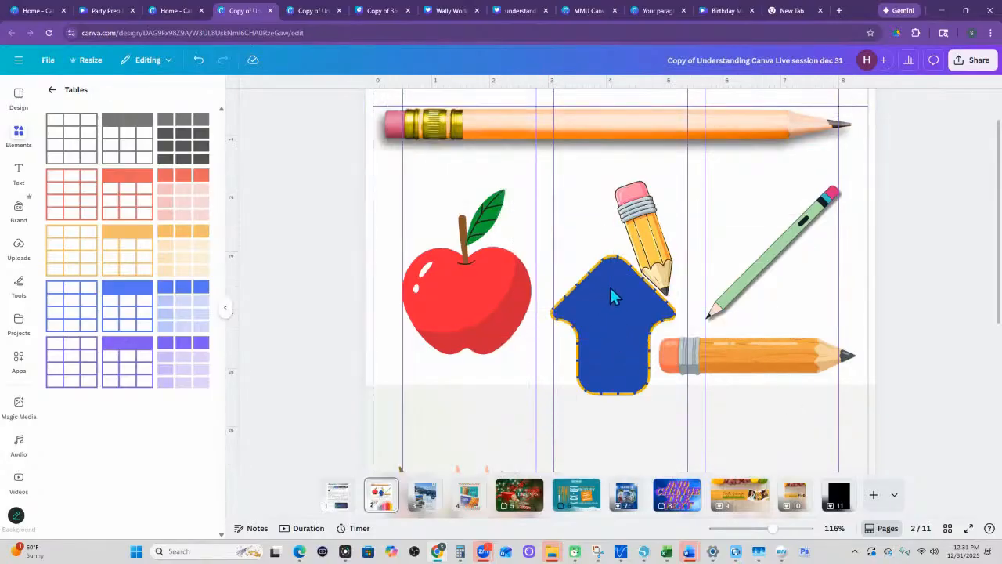
- Insert a single color bar chart on page 2 from the Charts category, and delete it again
click(52, 90)
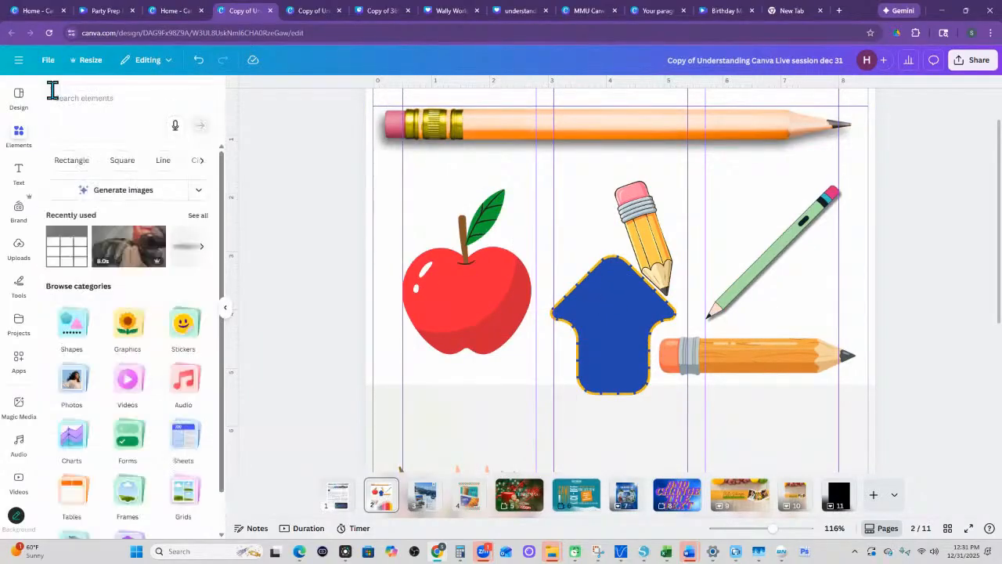
click(73, 442)
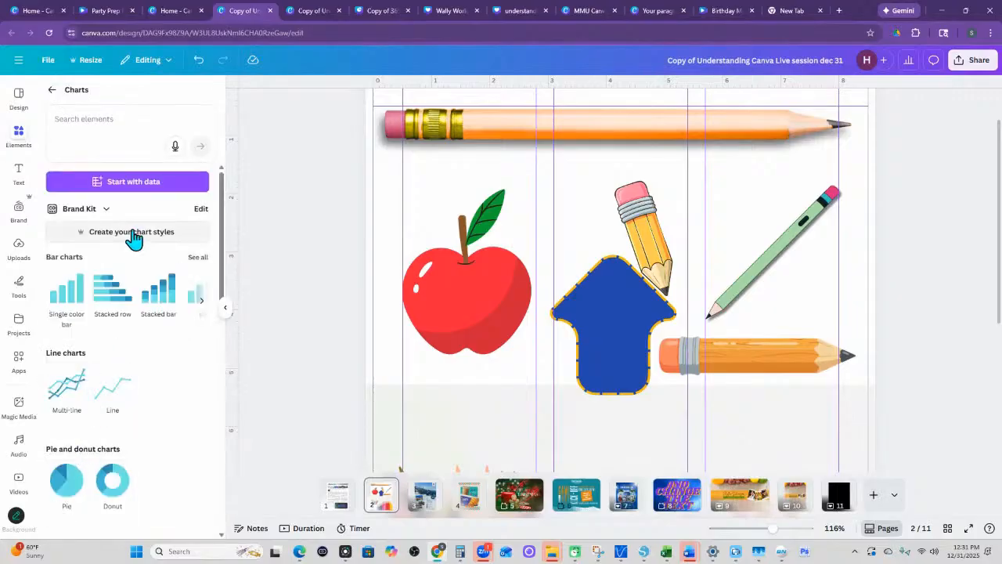
click(66, 289)
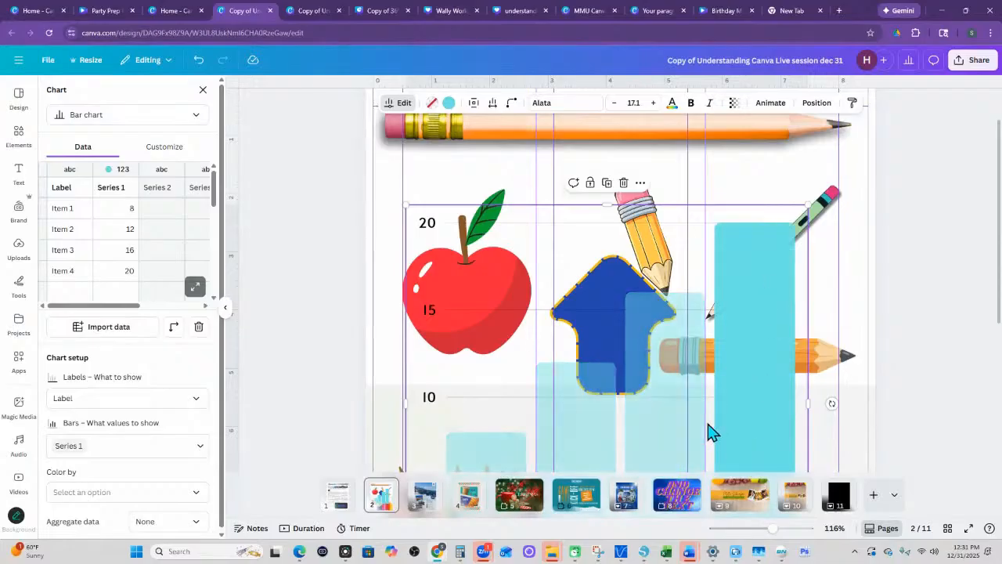
right_click(600, 310)
click(785, 309)
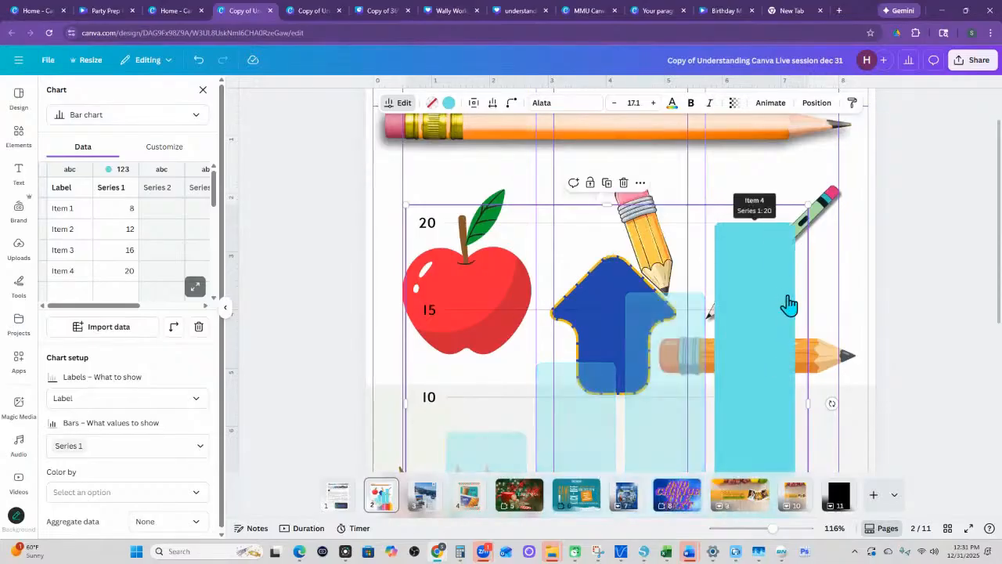
key(Delete)
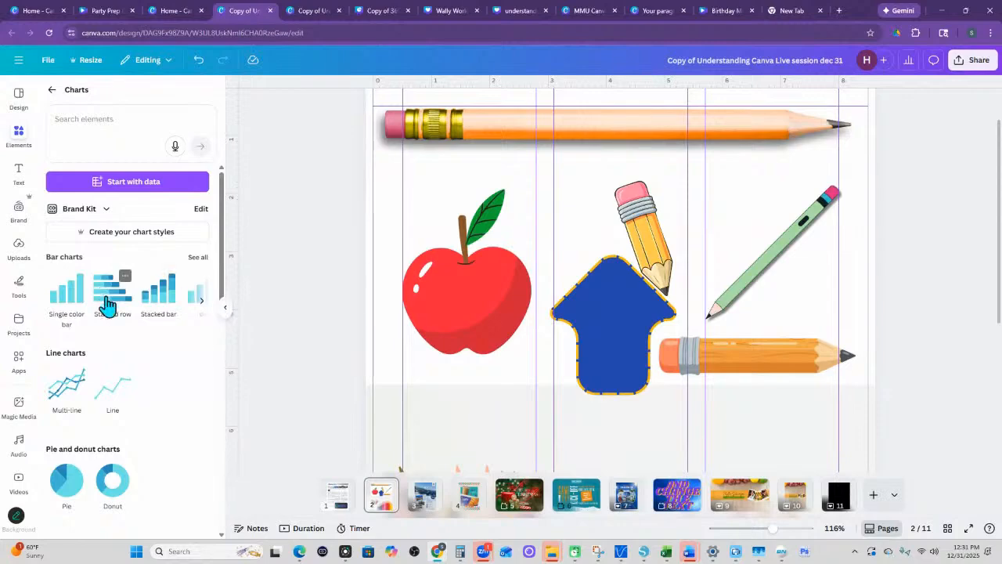
- Examine the other available chart types, including hierarchy, bar race and infographics charts, and return to the element categories
scroll(123, 347, down, 5)
scroll(125, 349, down, 4)
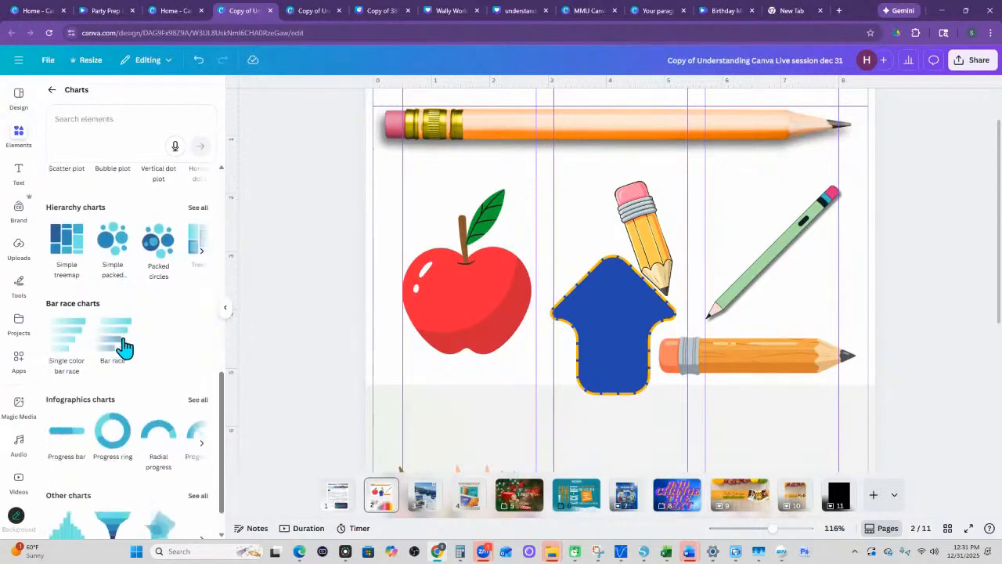
scroll(130, 350, up, 9)
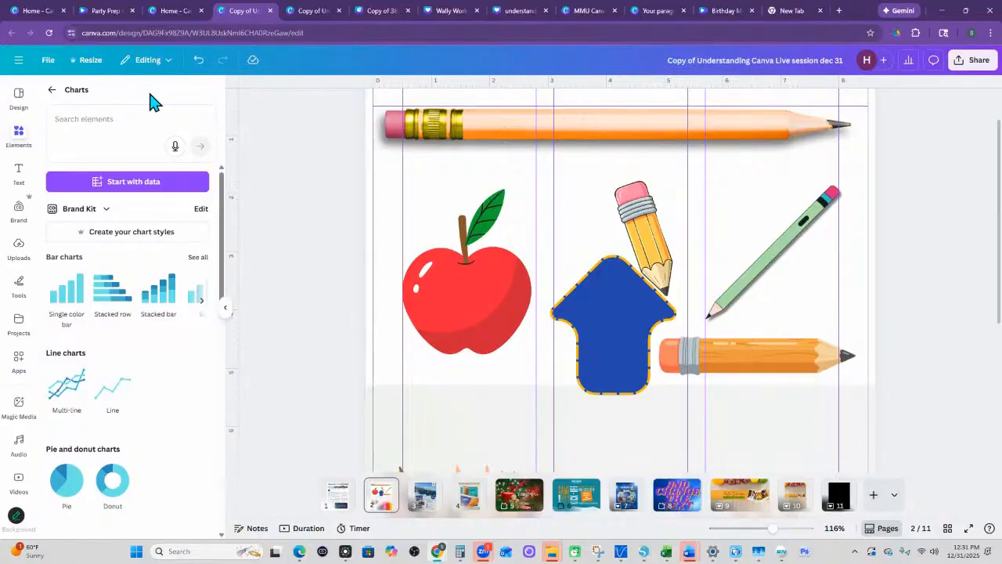
click(52, 89)
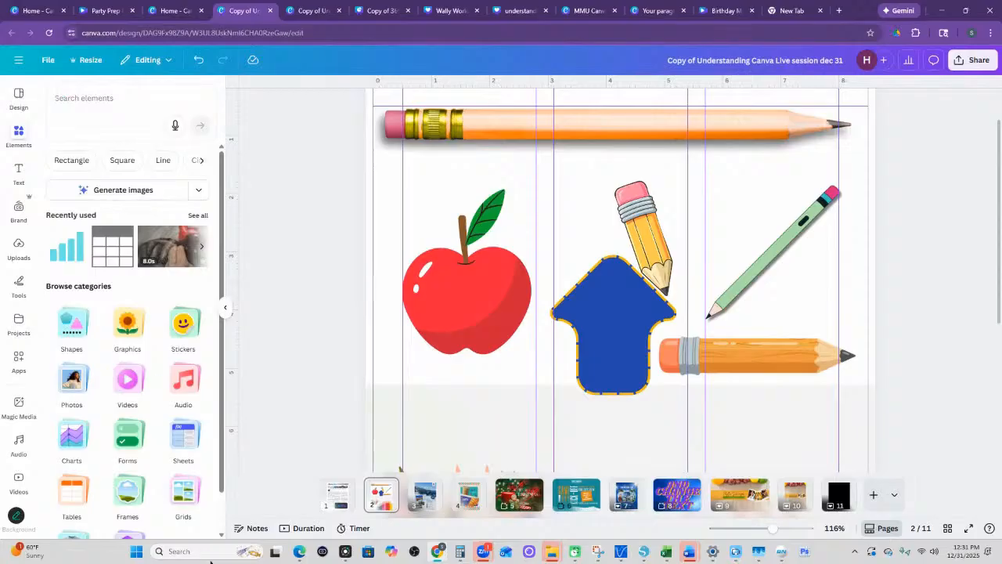
- Insert the green 3D check mark from the Icons & Stickers group of 3D elements onto page 2
scroll(163, 381, down, 1)
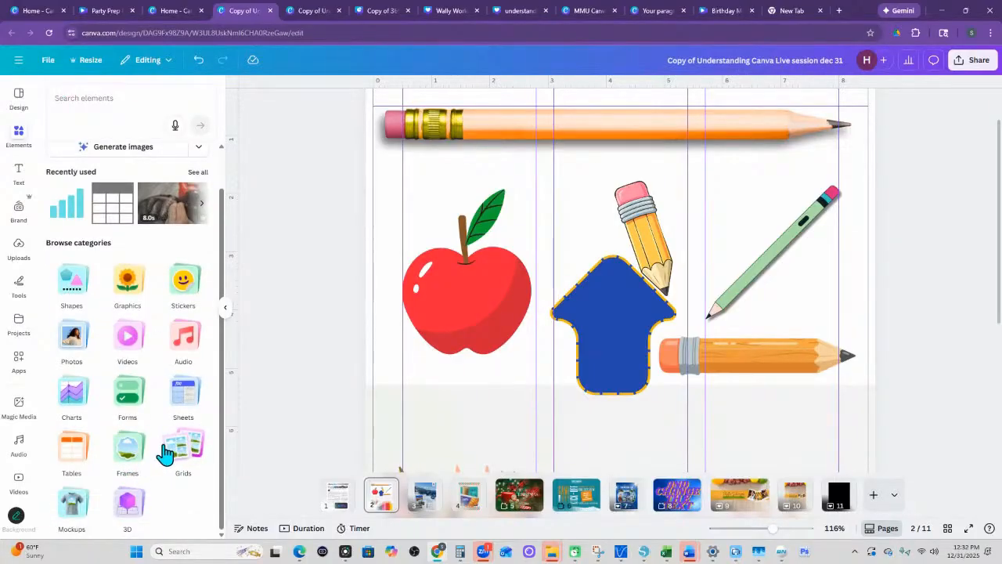
click(135, 515)
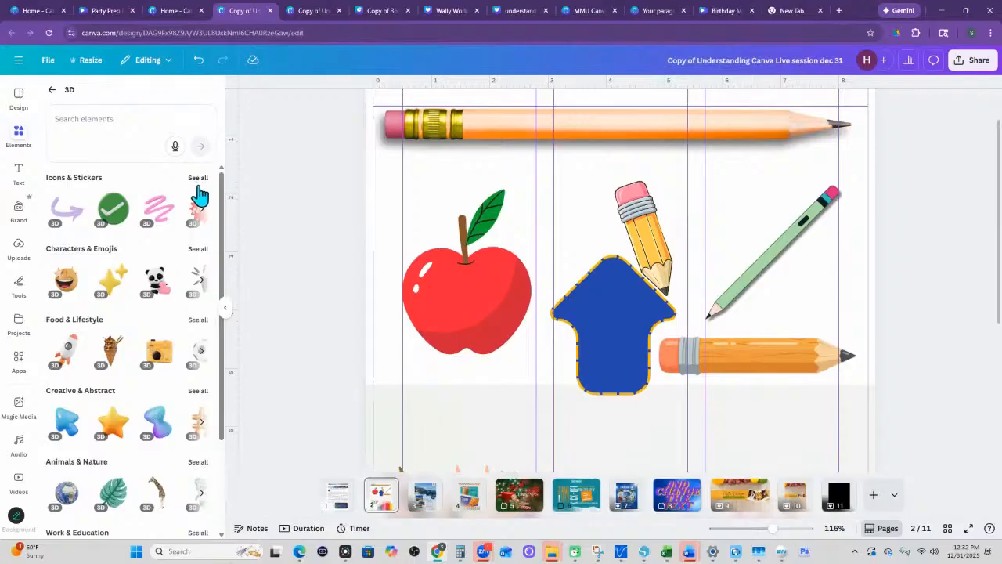
click(113, 209)
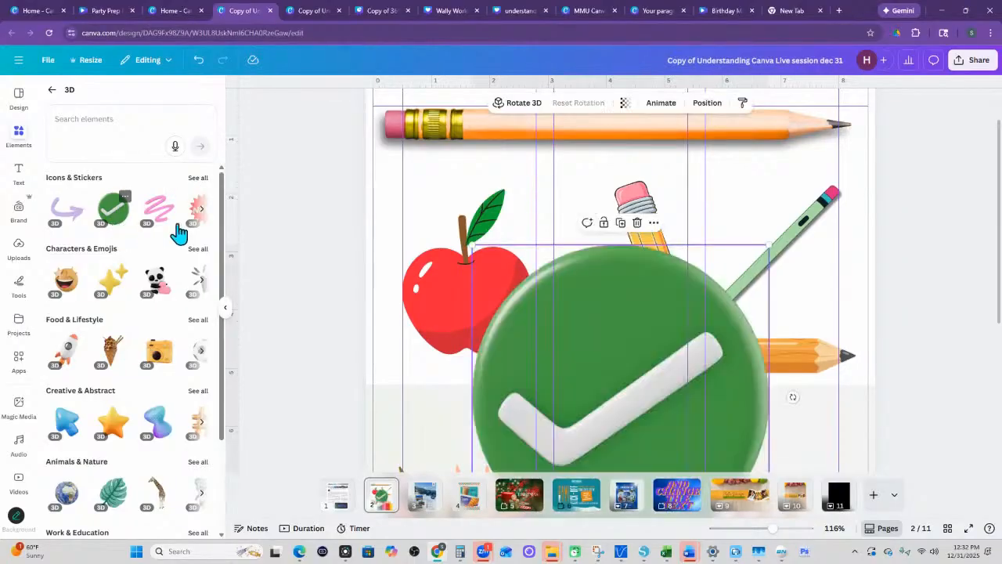
- Rotate the green check mark in 3D and move it over the apple above the pencil cup
scroll(665, 382, down, 4)
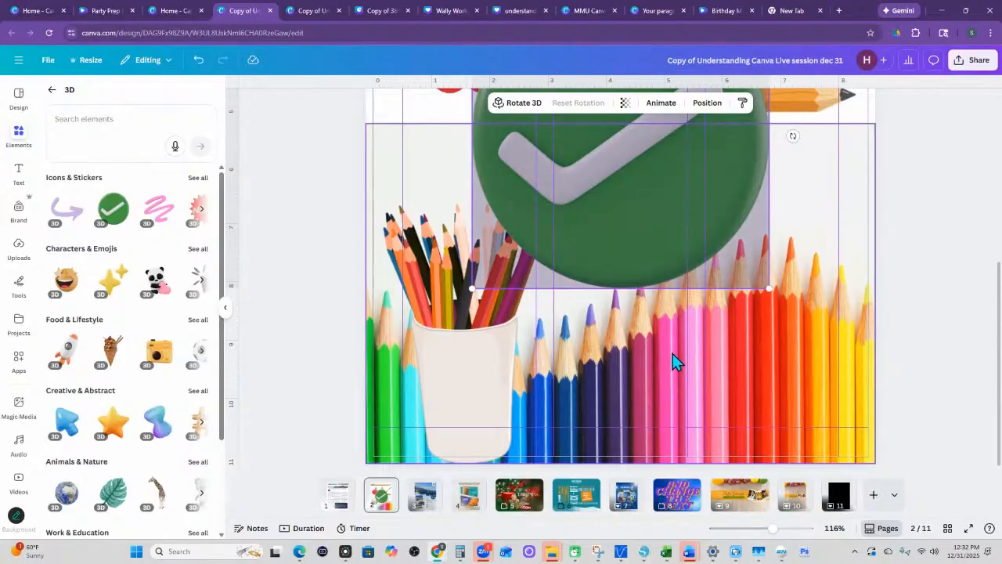
scroll(672, 353, up, 2)
drag(703, 277, 670, 276)
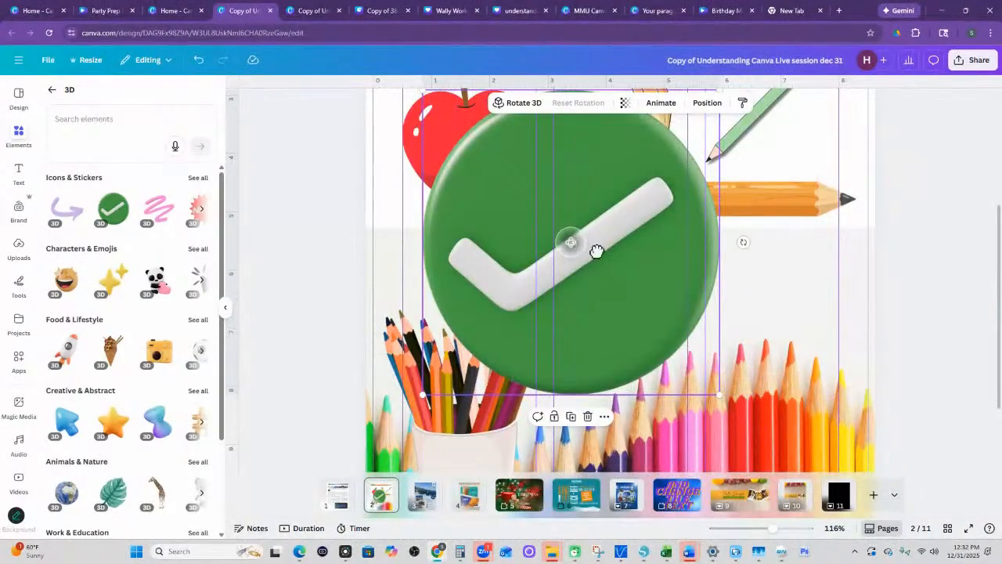
drag(596, 250, 634, 264)
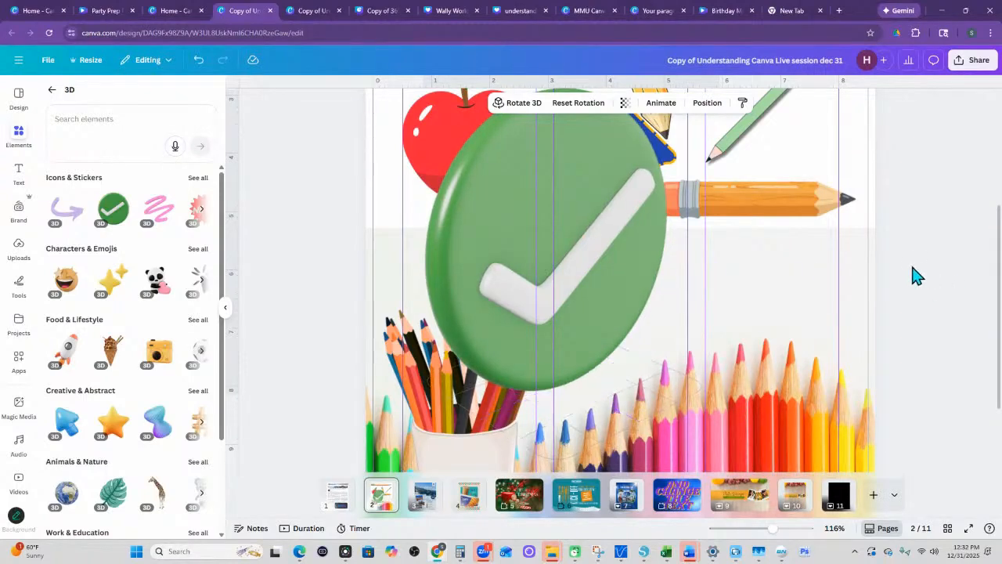
drag(579, 286, 527, 253)
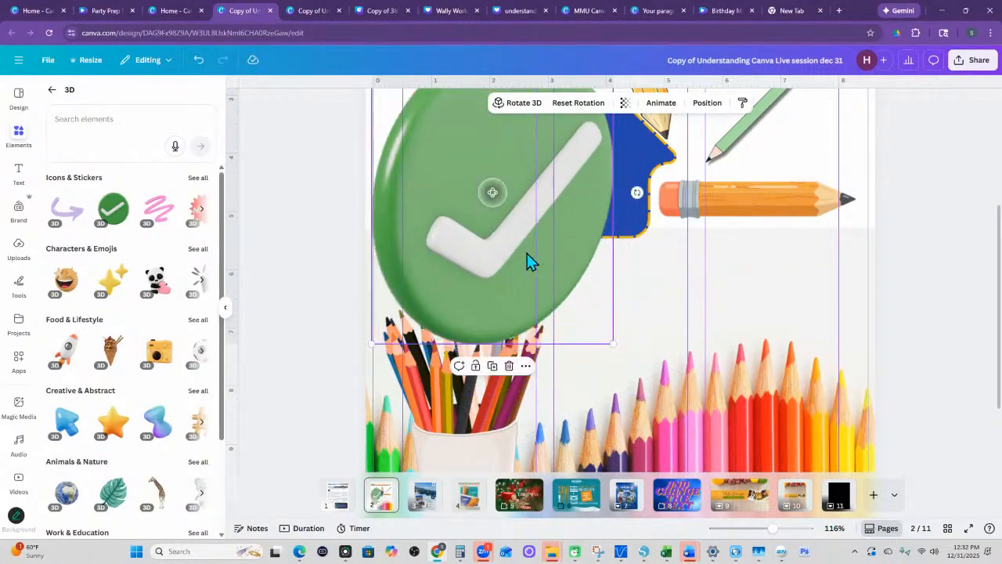
- Insert the 3D Earth from Animals & Nature and rotate it in 3D to show other sides of the globe
scroll(122, 369, down, 1)
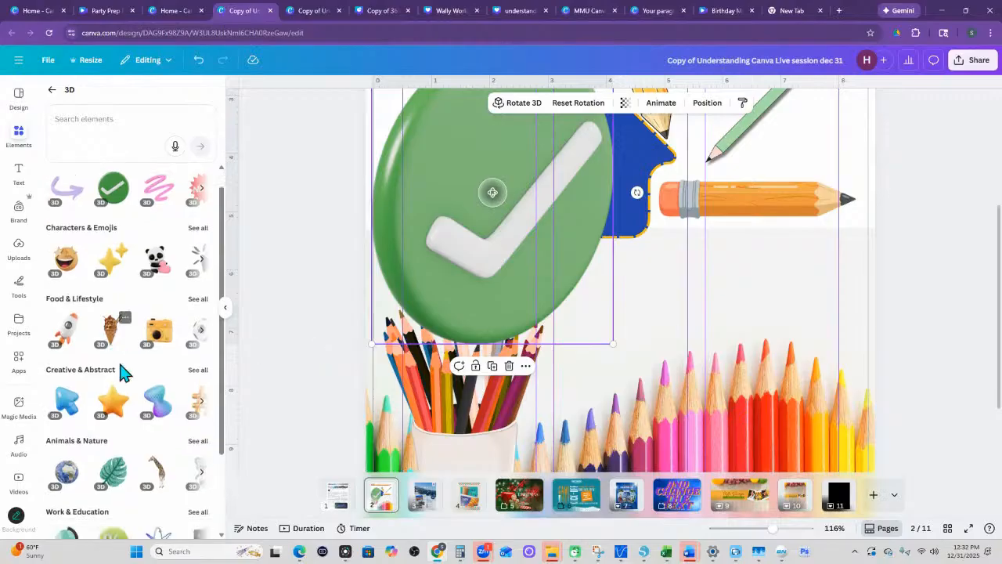
scroll(122, 369, down, 3)
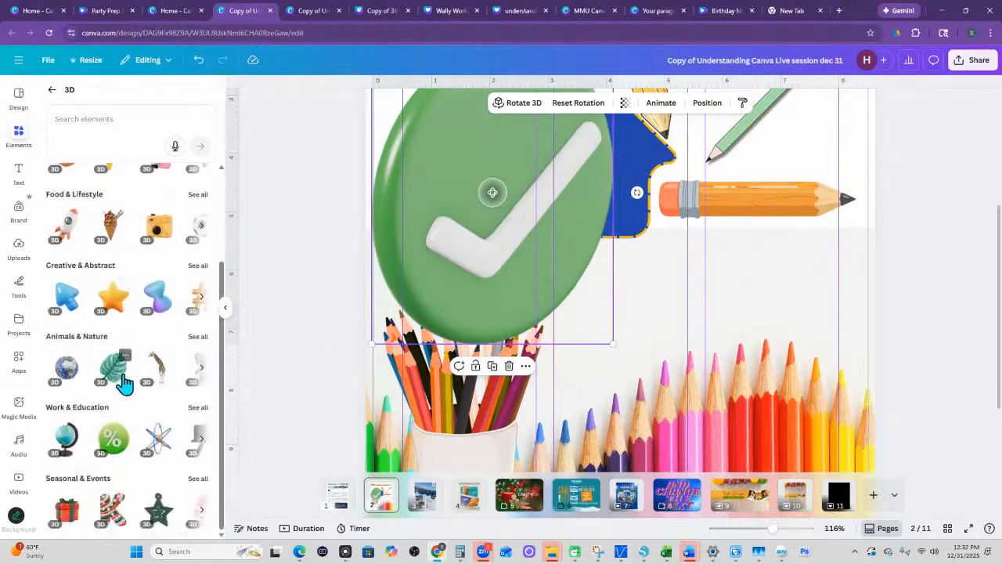
click(64, 375)
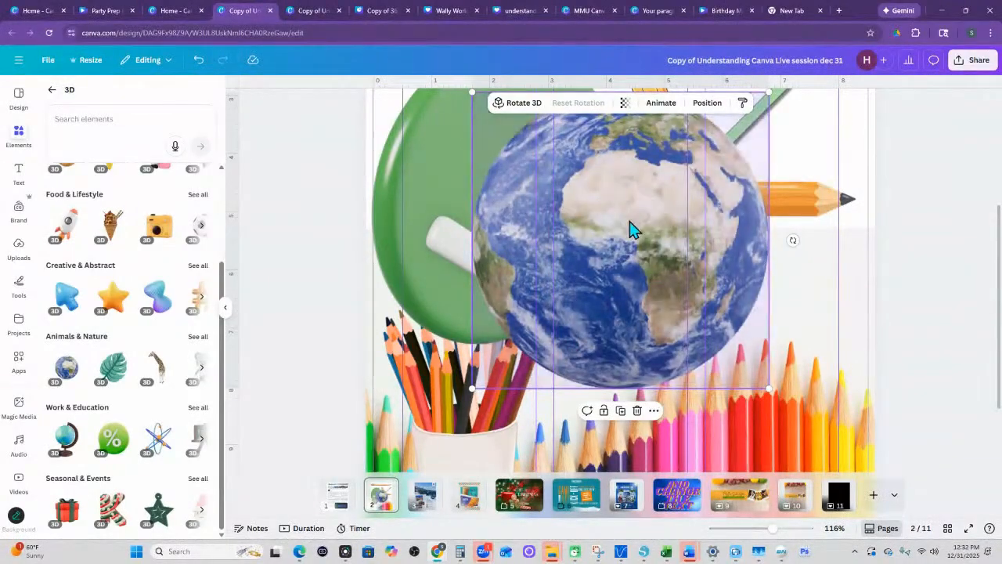
drag(650, 250, 689, 157)
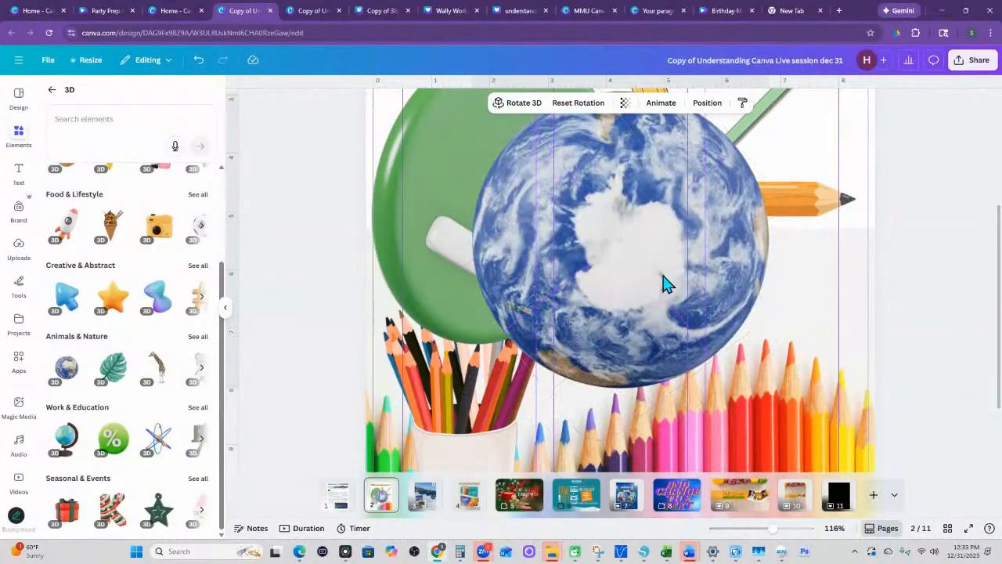
drag(628, 249, 656, 274)
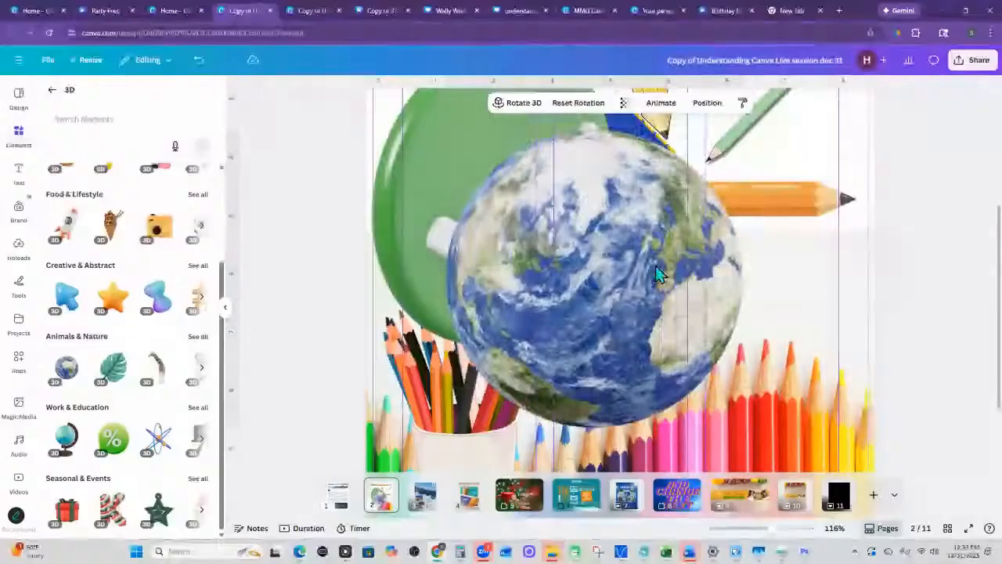
- Delete the 3D Earth and the green check mark from page 2
key(Delete)
click(490, 250)
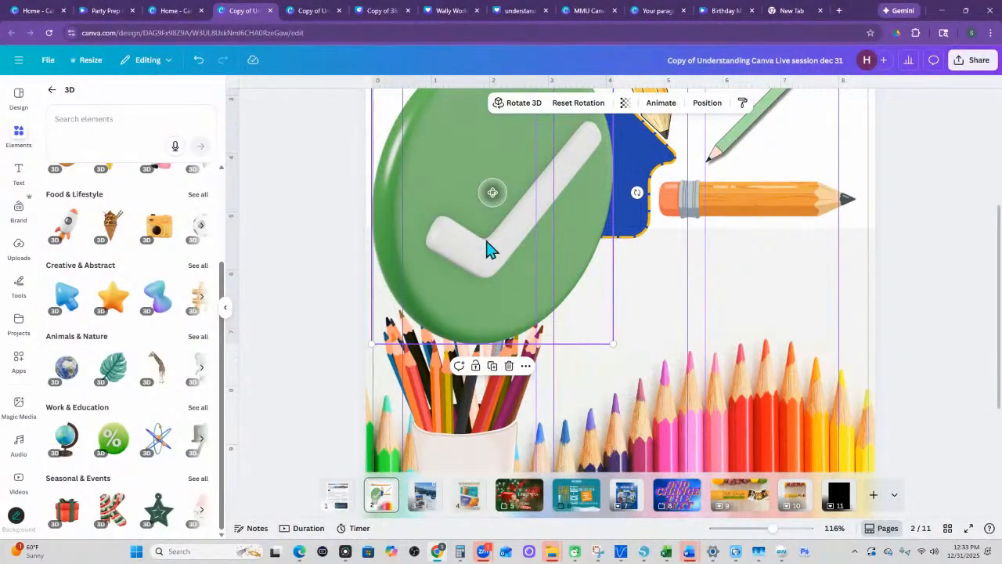
key(Delete)
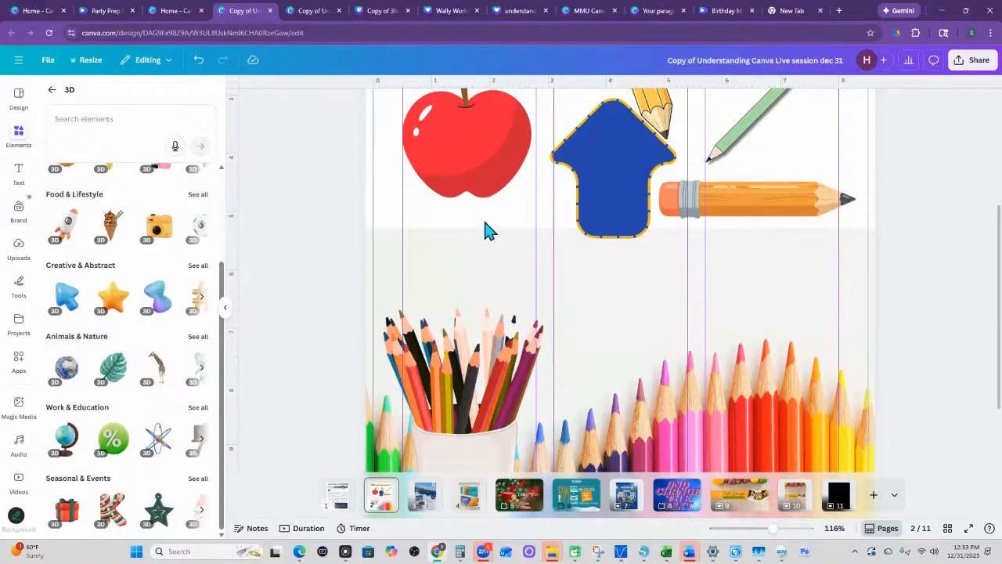
- Open page 3 with the travel flyer and look over its photo layout and the available element categories
click(52, 90)
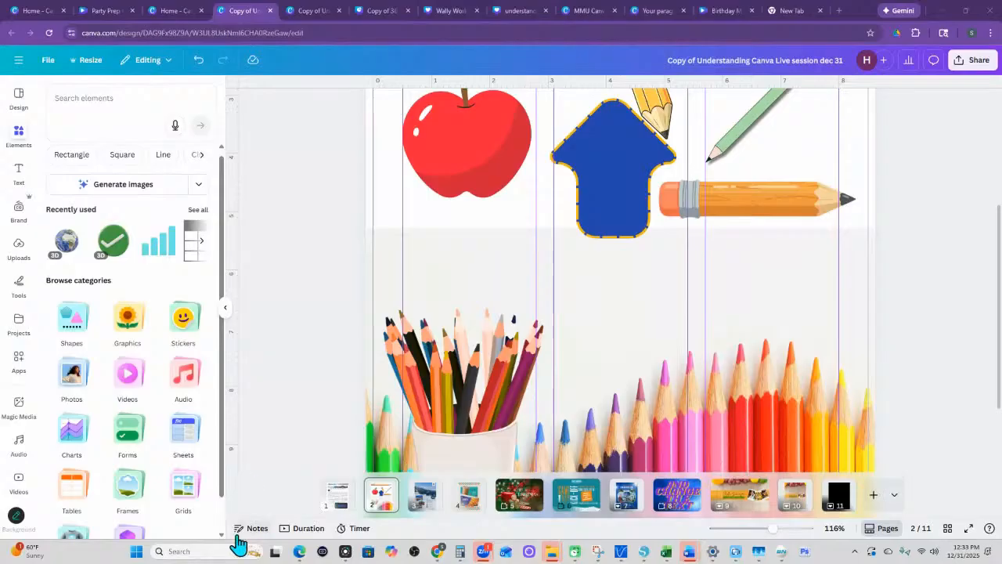
click(436, 519)
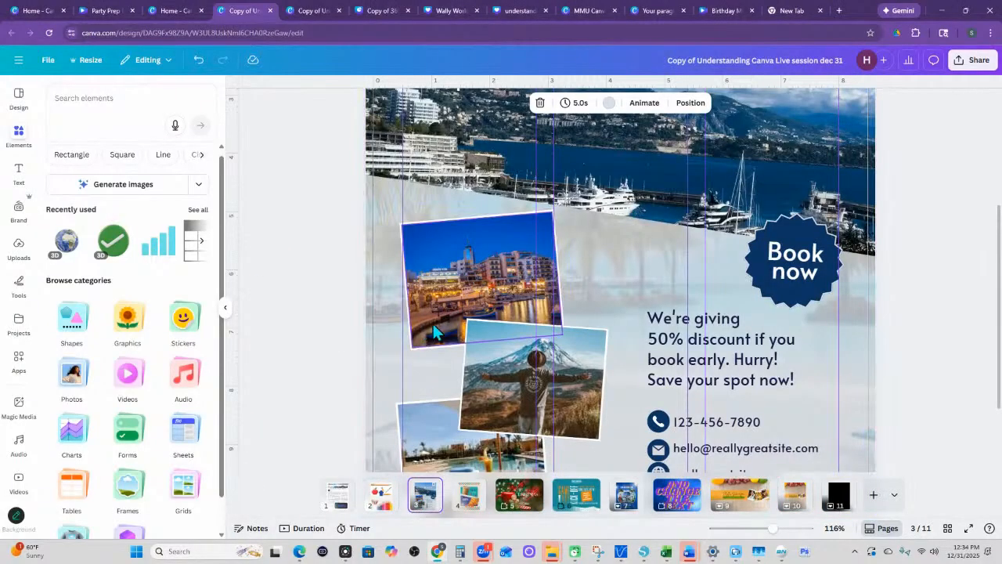
scroll(365, 324, down, 2)
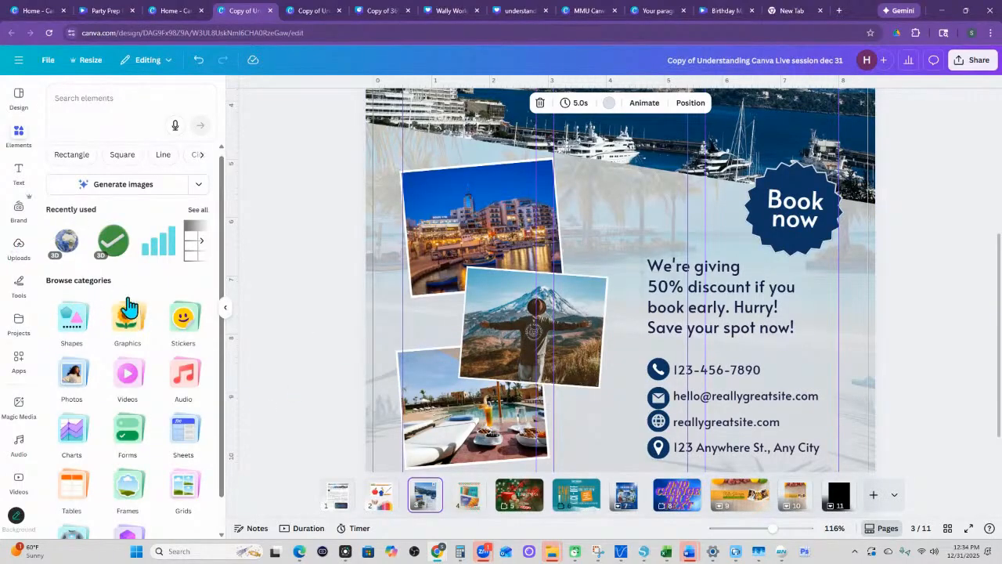
scroll(133, 376, down, 1)
scroll(134, 391, down, 1)
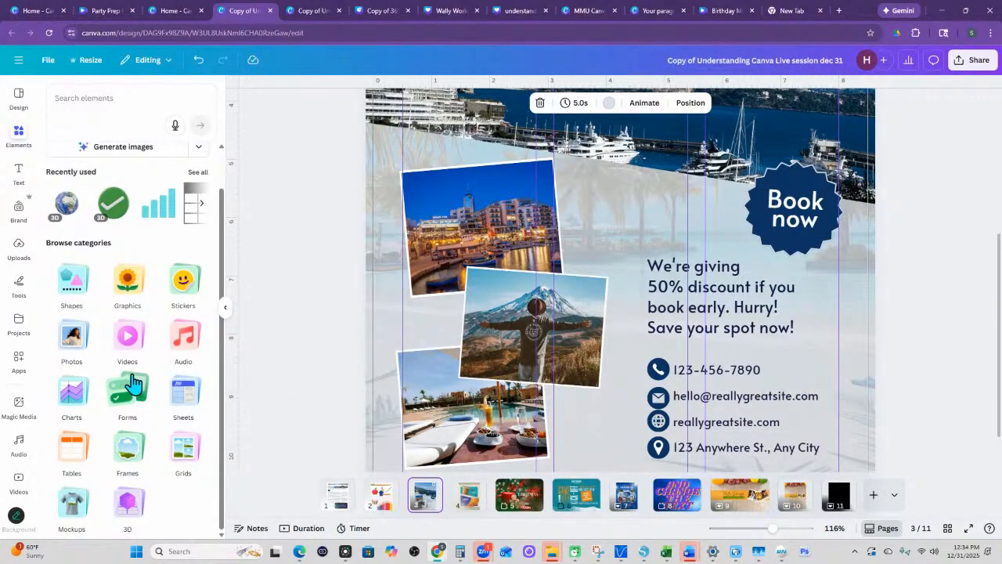
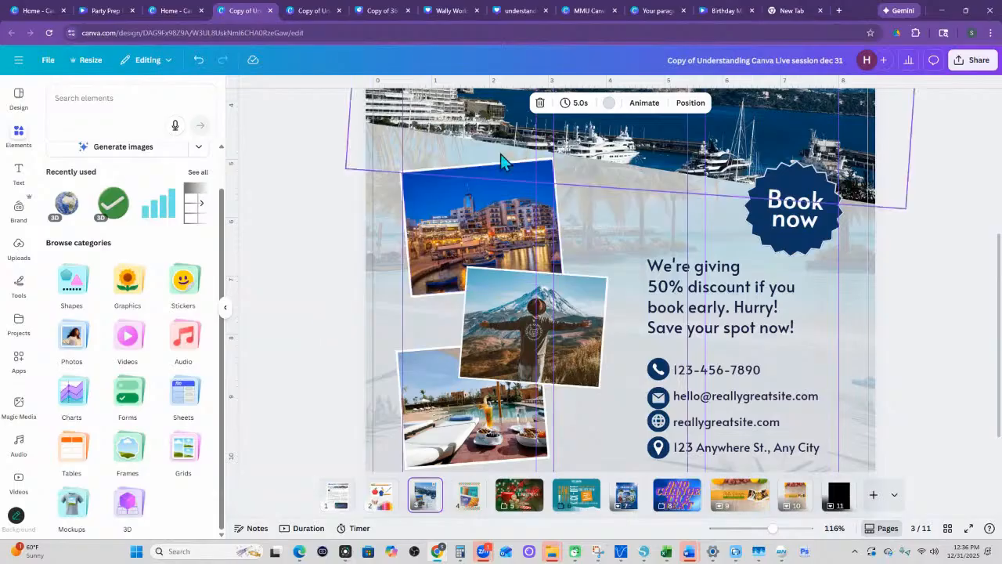
- Search the elements library for children
click(479, 227)
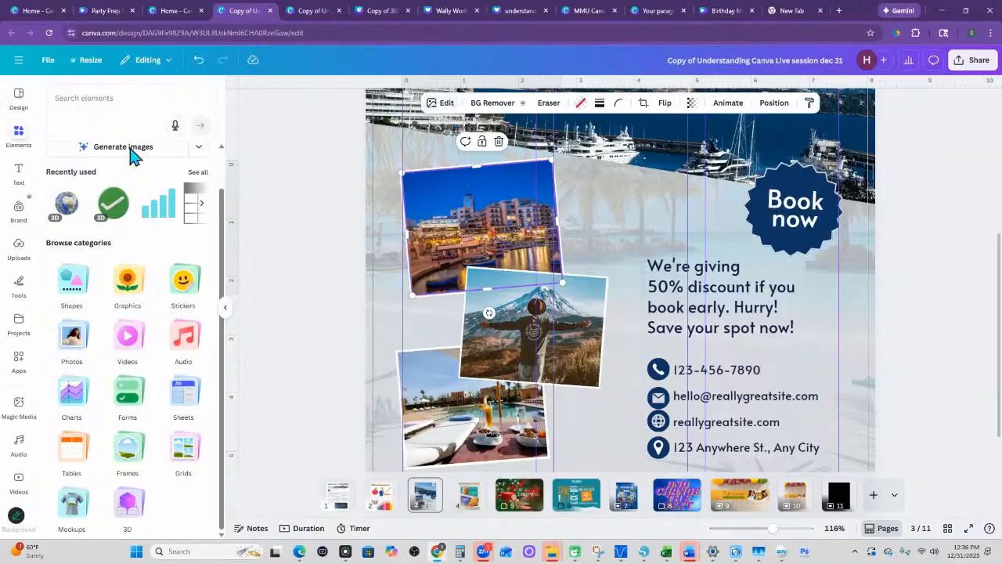
click(28, 133)
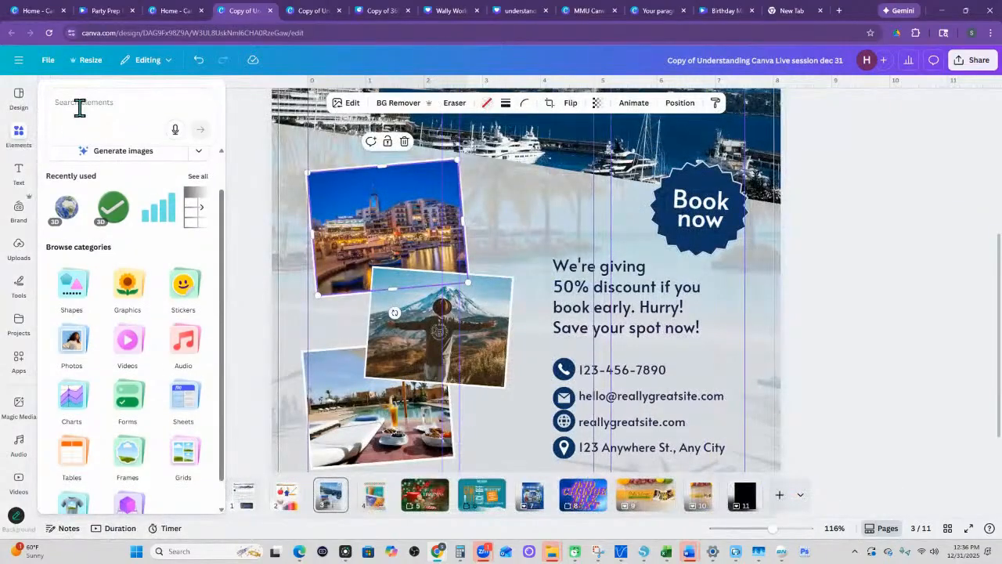
click(89, 101)
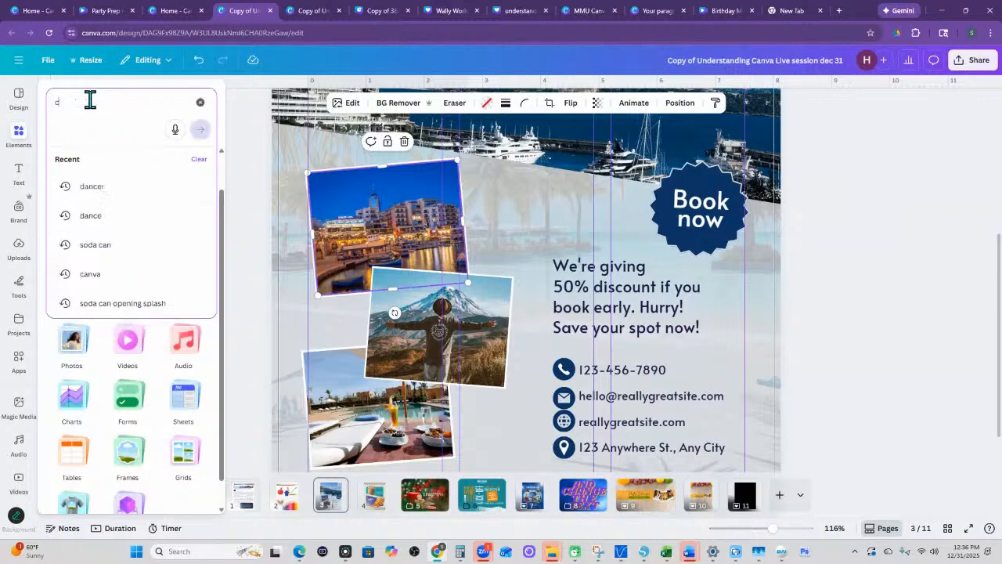
text(children)
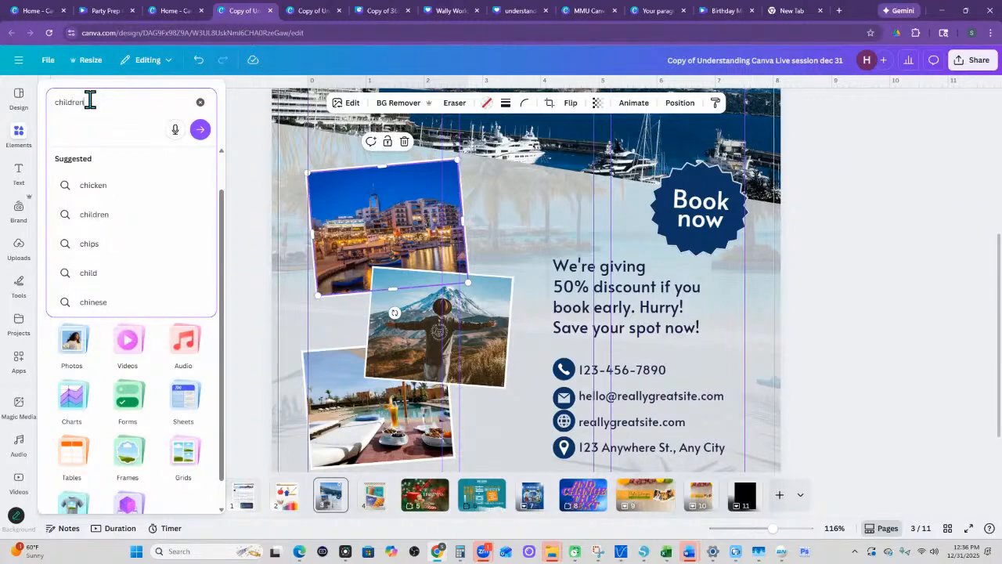
key(Return)
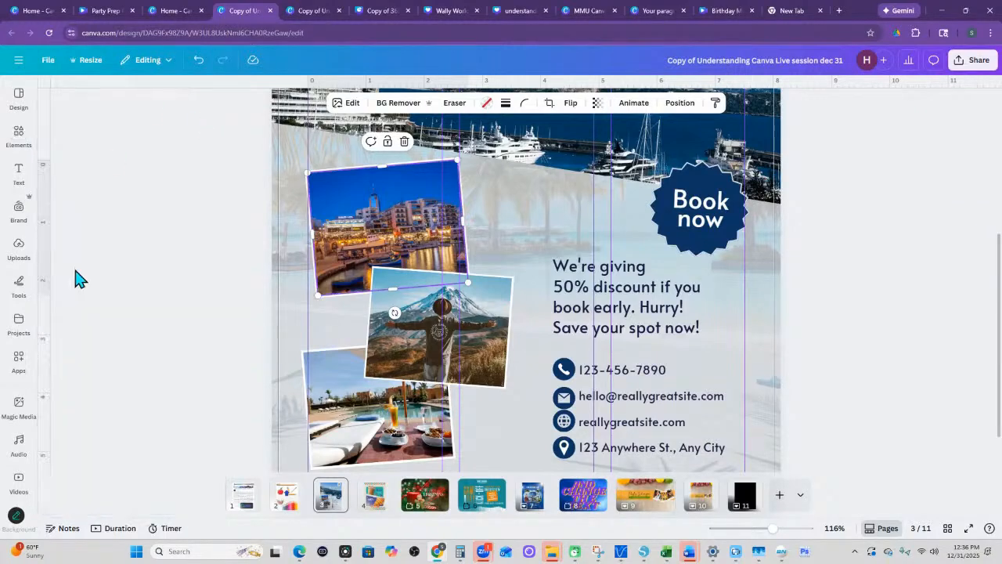
scroll(75, 302, up, 5)
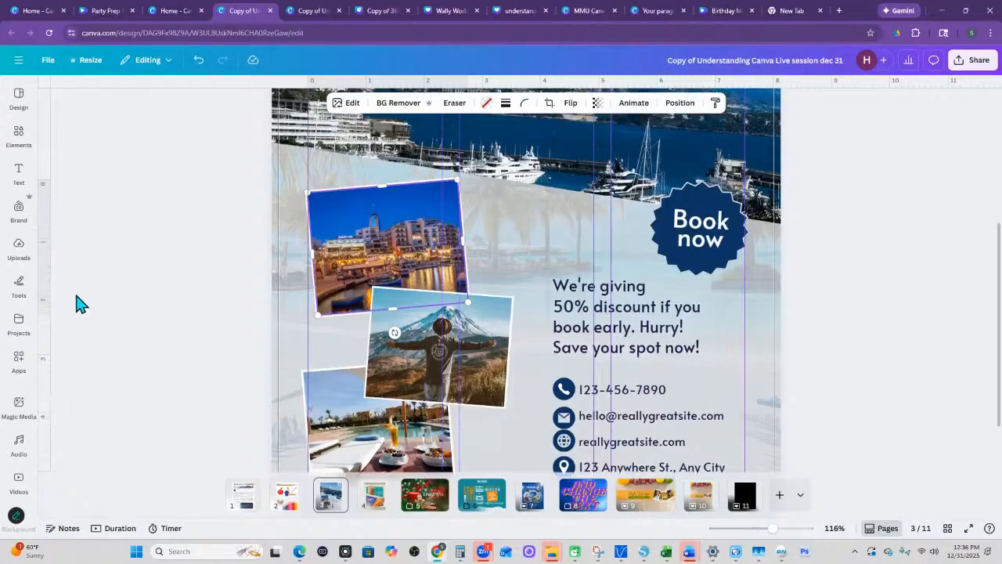
click(19, 139)
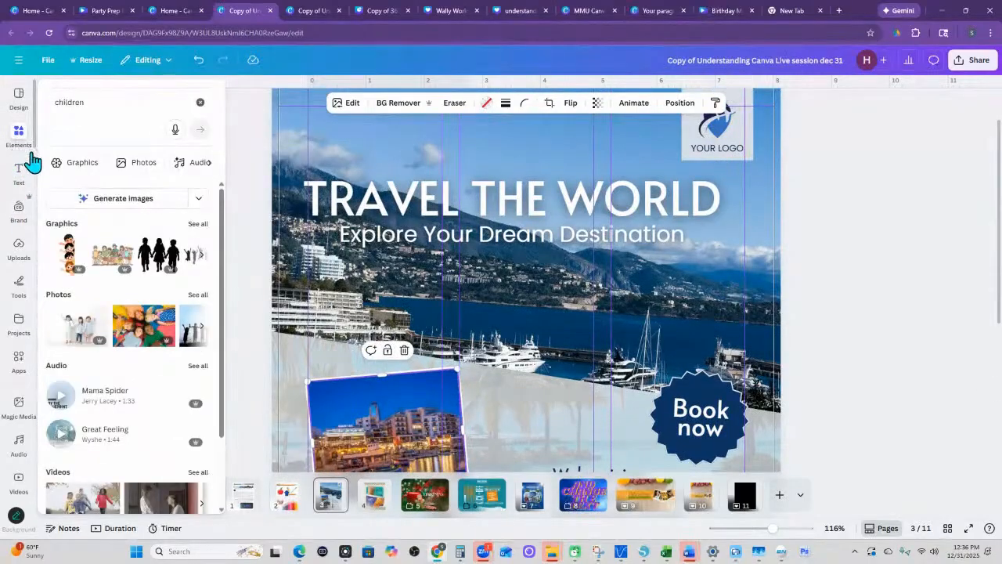
click(228, 314)
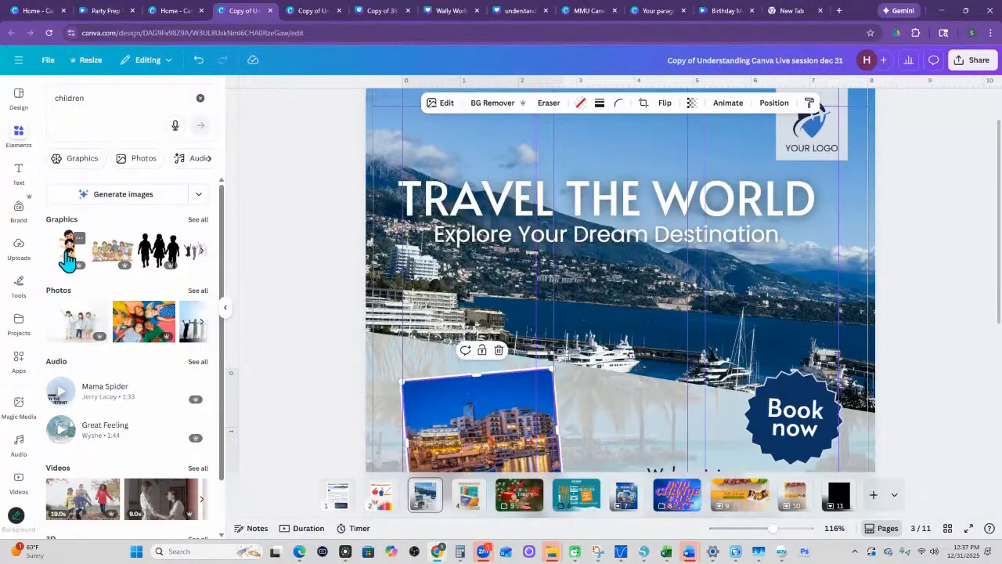
- Insert the black silhouette graphic of three children holding hands and try to drop it into the uppermost tilted photo frame
click(159, 249)
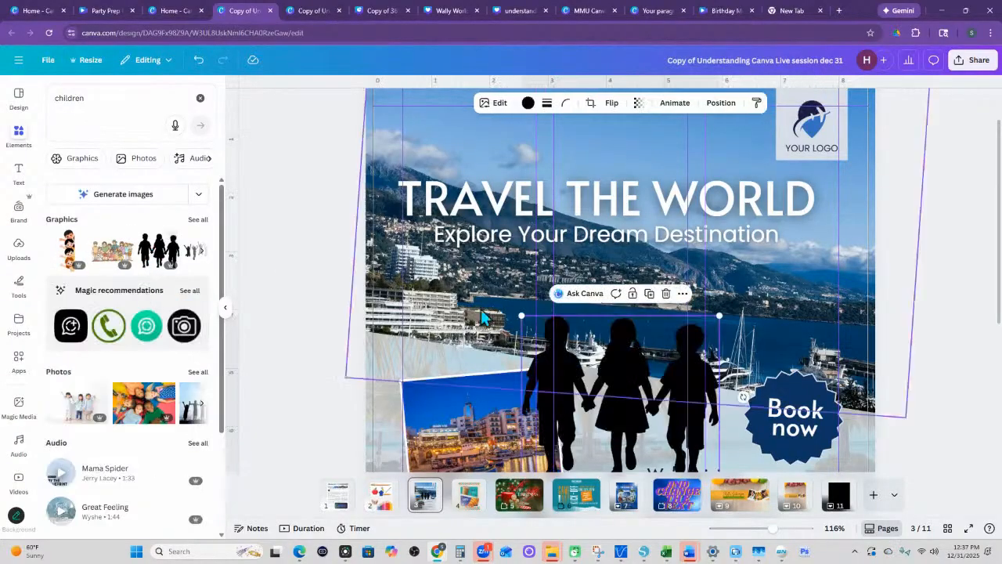
drag(560, 359, 514, 254)
drag(514, 291, 546, 452)
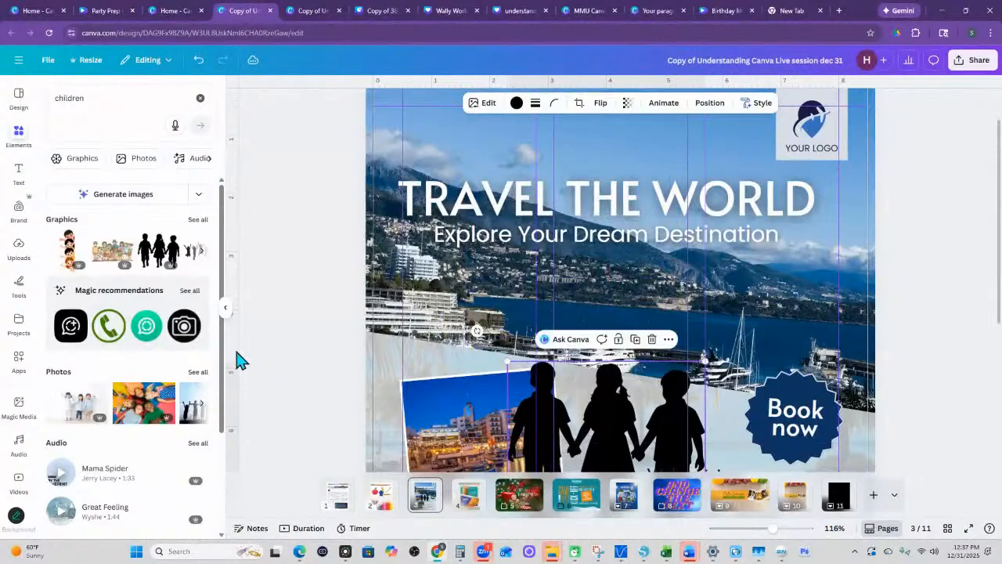
- Fill the uppermost tilted frame with the white-background photo of three children, and move the silhouette over beside the Book now badge
click(75, 404)
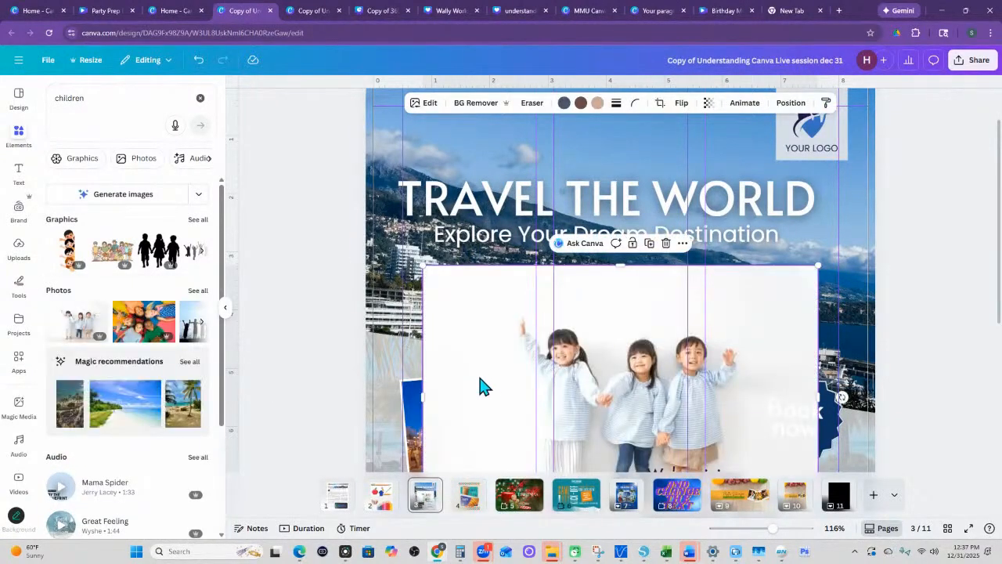
drag(481, 385, 441, 425)
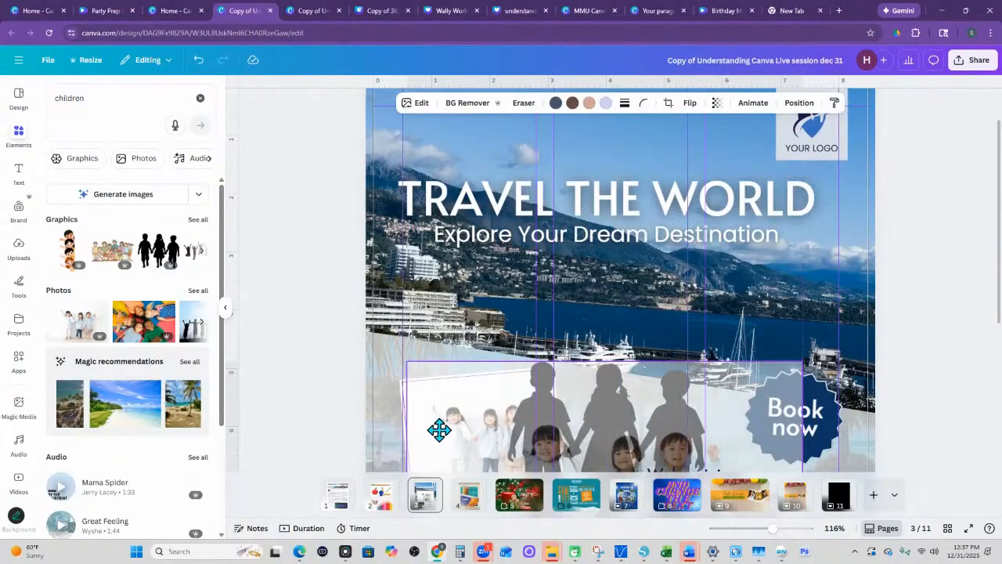
scroll(456, 395, down, 3)
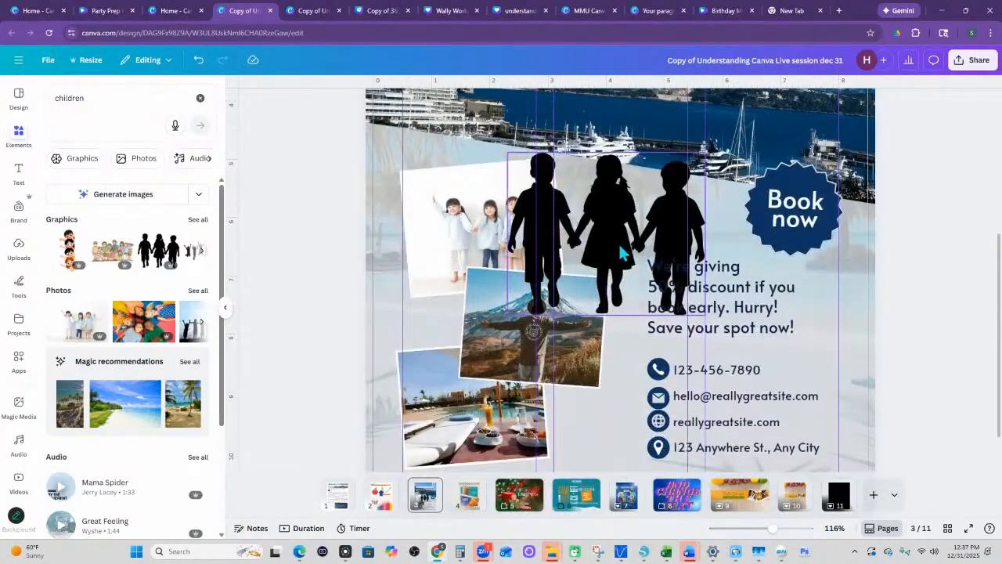
click(558, 121)
drag(558, 117, 700, 216)
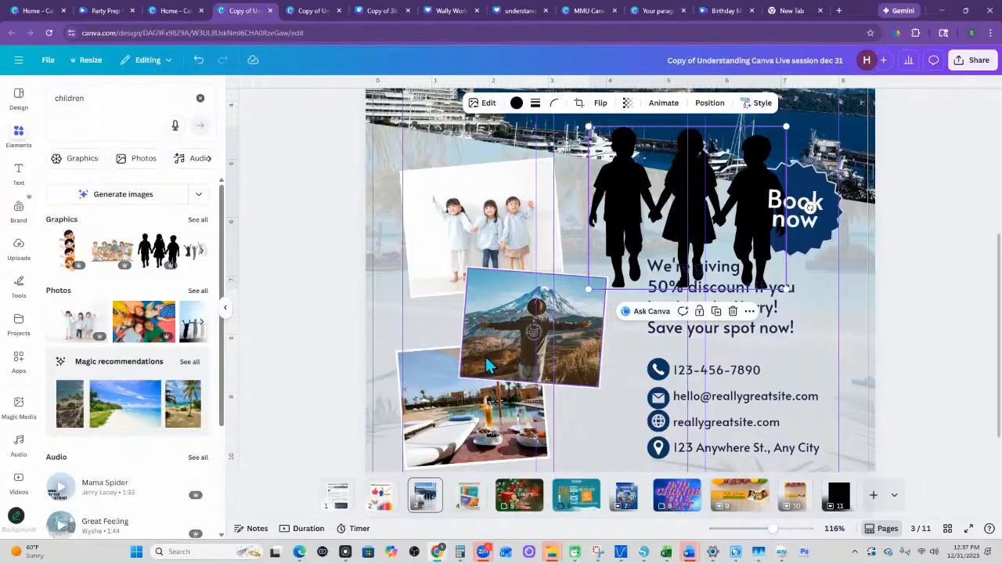
- Try shifting the mountain photo away from its white border and undo the moves
mouse_move(485, 356)
mouse_down()
mouse_move(478, 257)
mouse_move(452, 272)
mouse_move(452, 252)
mouse_move(492, 364)
mouse_up()
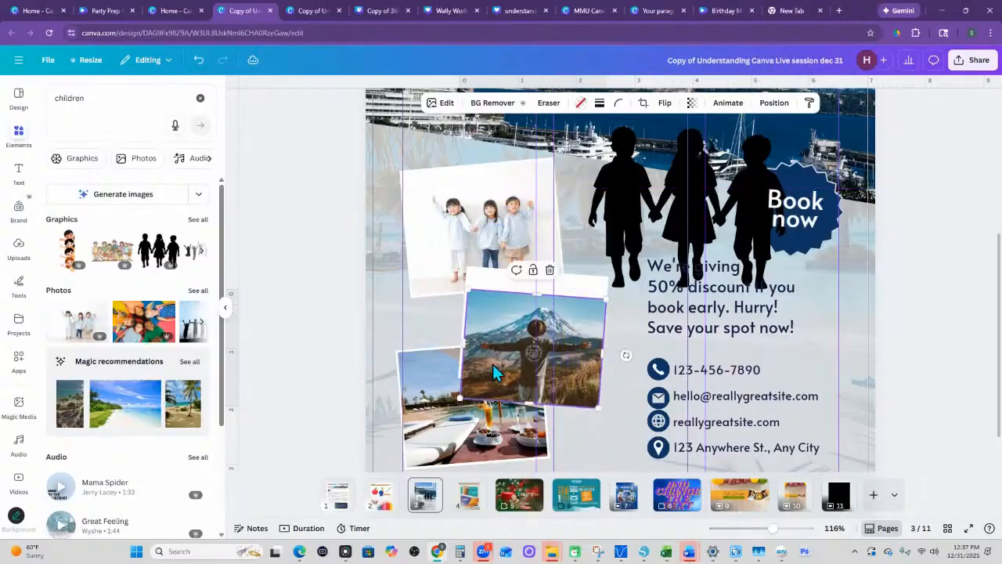
key(ctrl+z)
key(ctrl+z)
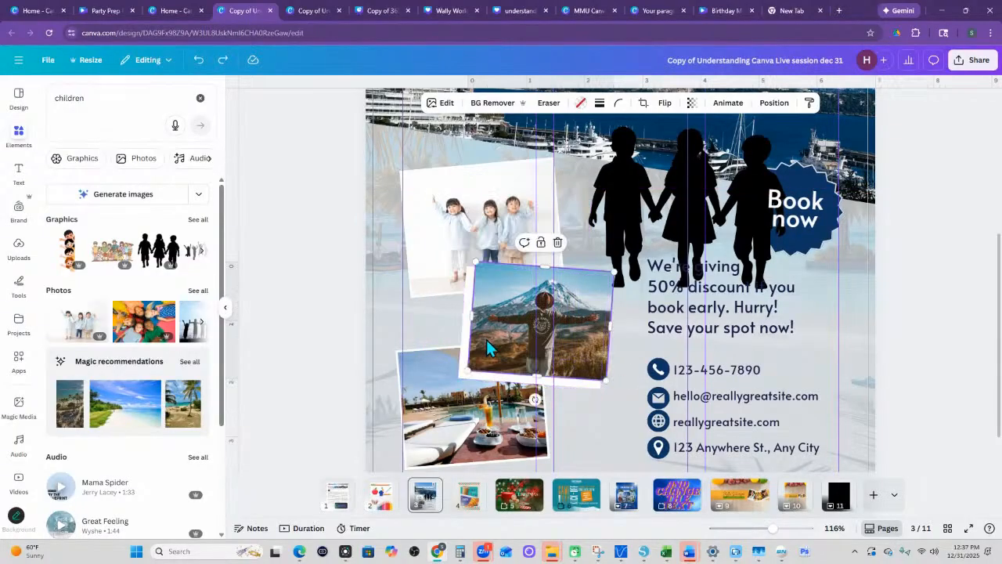
key(ctrl+z)
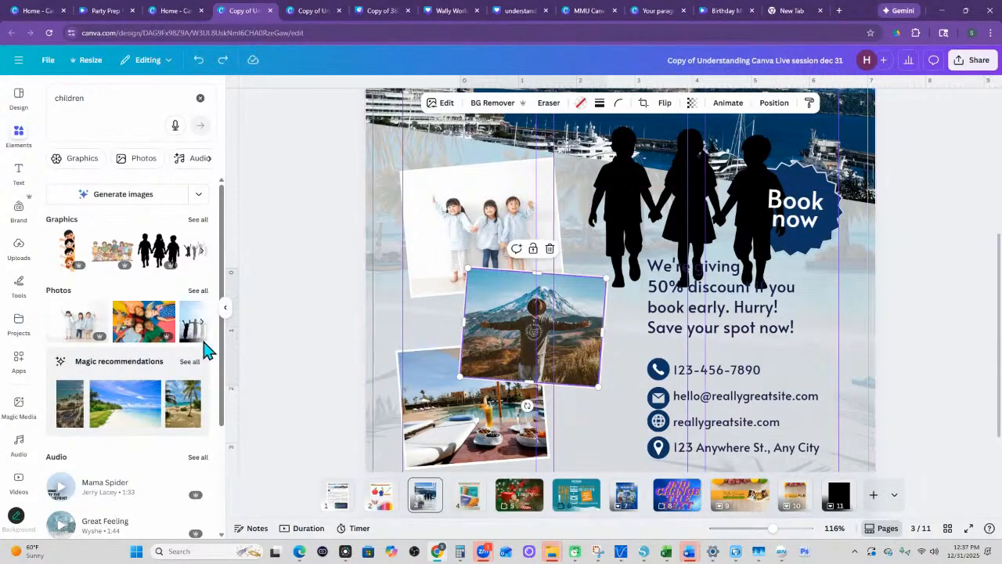
- Insert the colorful photo of children lying in a circle and use it to replace the picture in the uppermost tilted frame
click(145, 327)
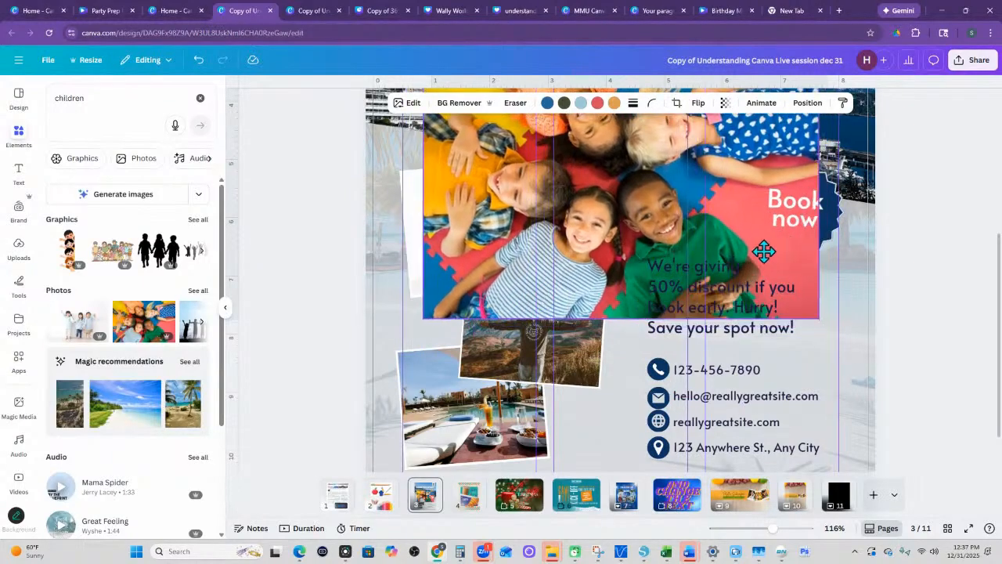
drag(788, 245, 659, 269)
drag(652, 245, 497, 222)
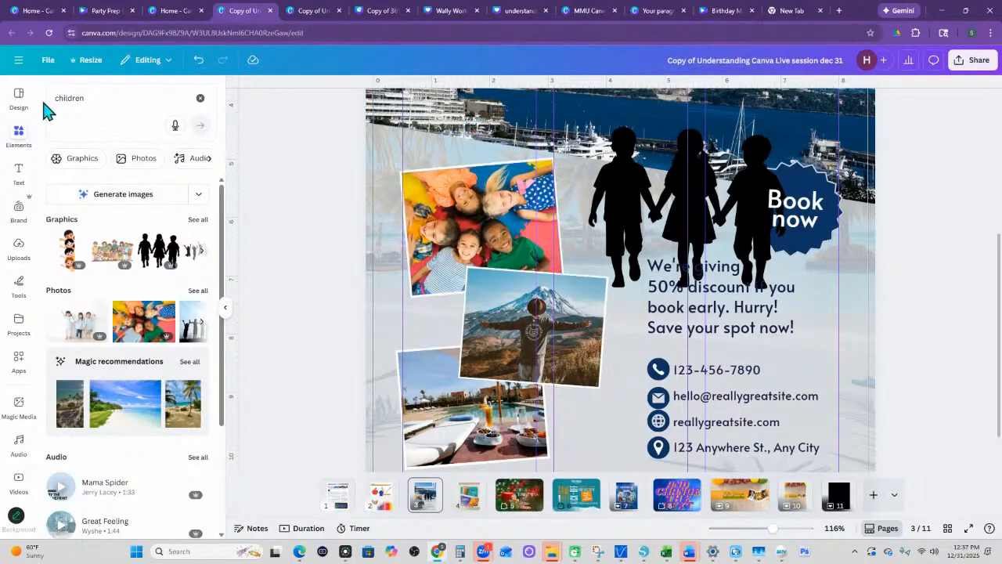
- Search the Frames category for c and insert the first rounded letter C frame on the flyer
click(195, 102)
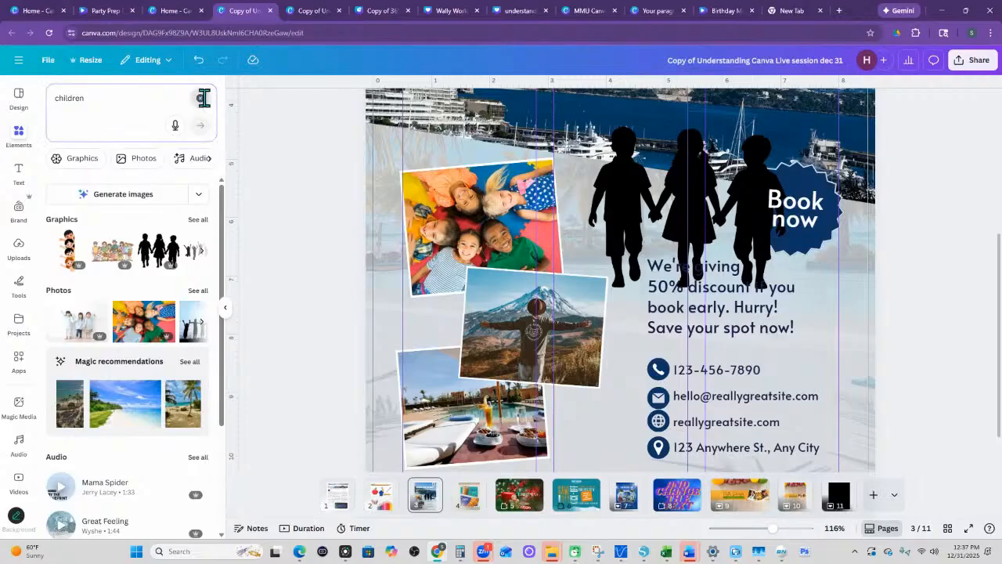
click(131, 493)
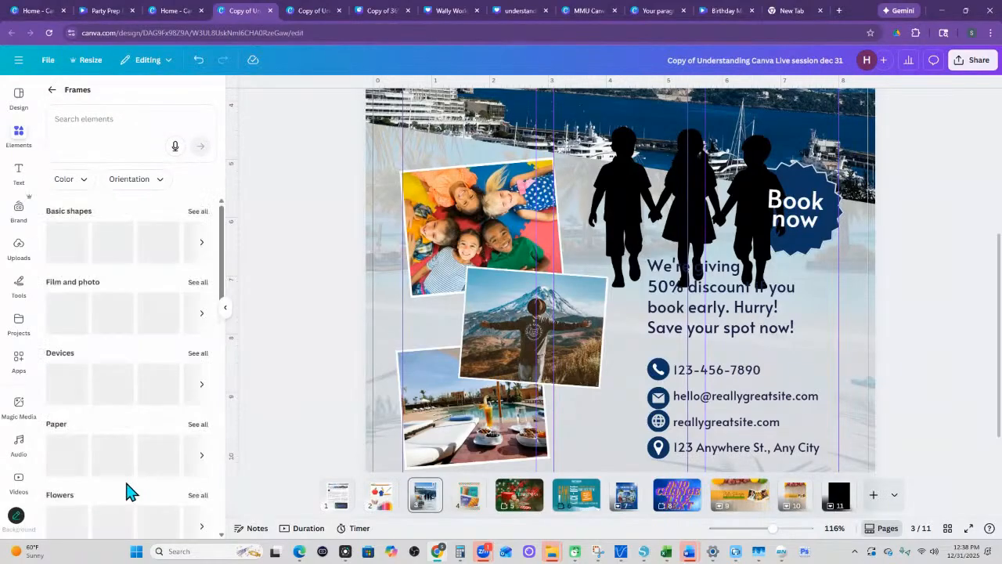
click(90, 118)
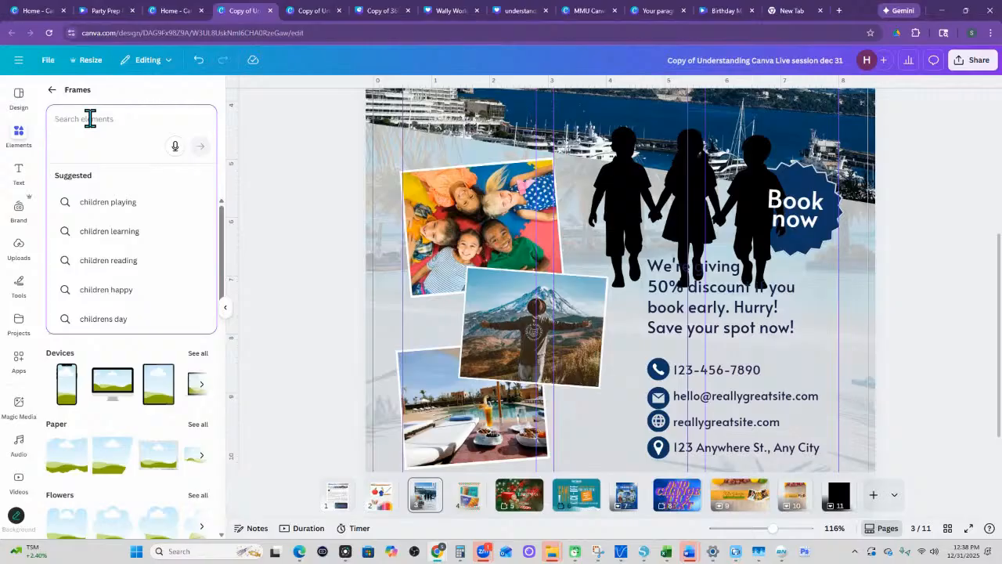
text(c)
key(Return)
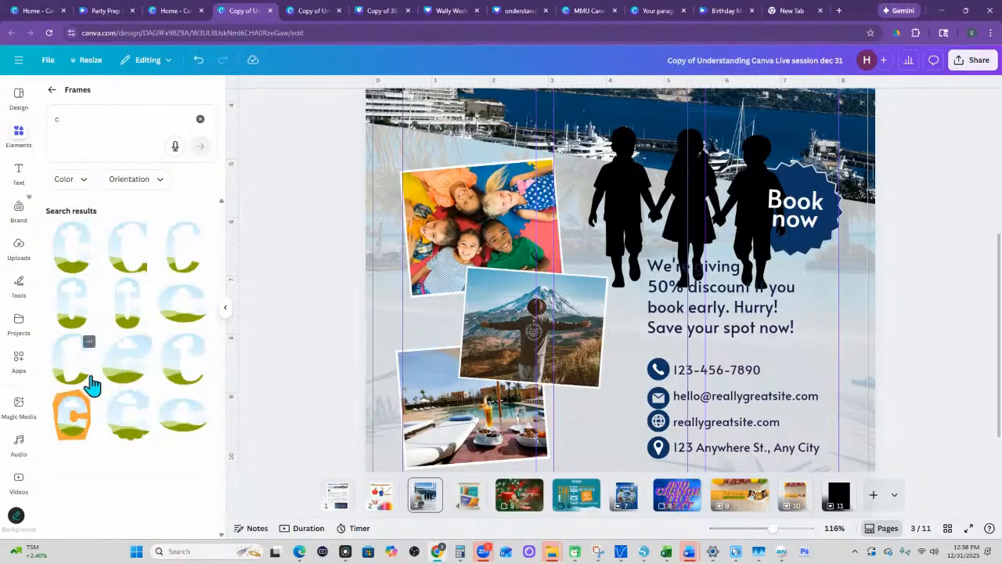
click(69, 273)
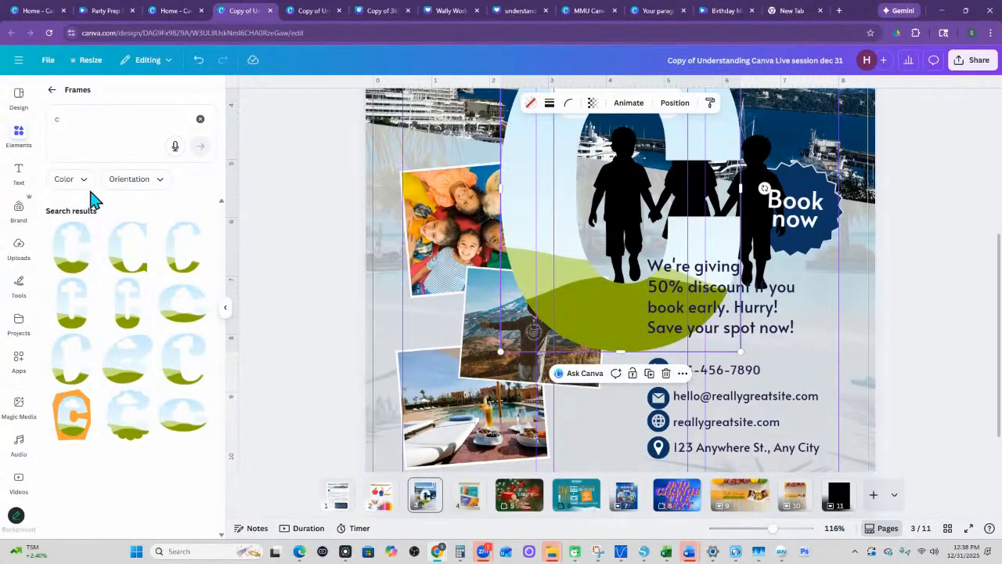
- Fill the letter C frame with the recently used photo of children lying in a circle
click(52, 89)
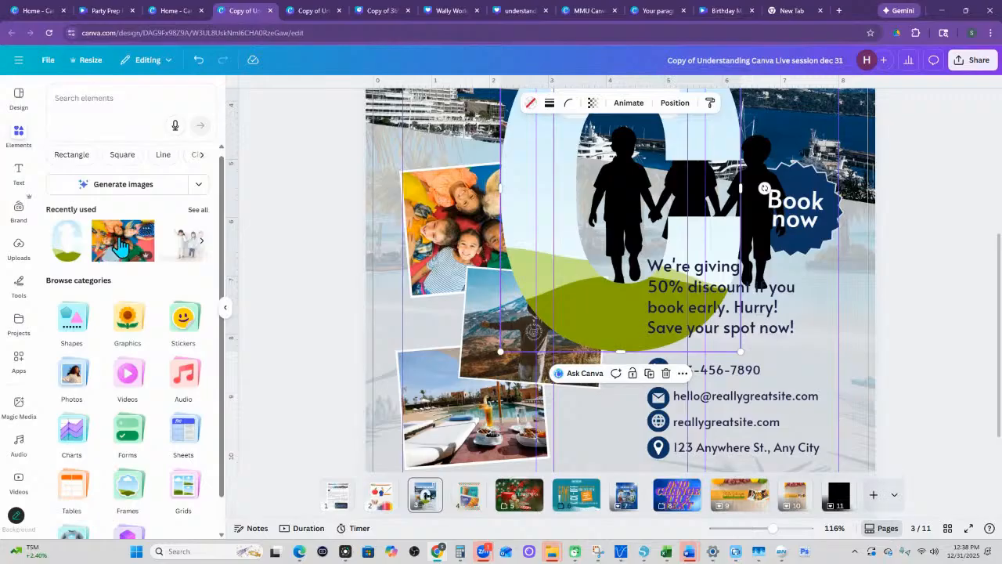
drag(117, 242, 523, 394)
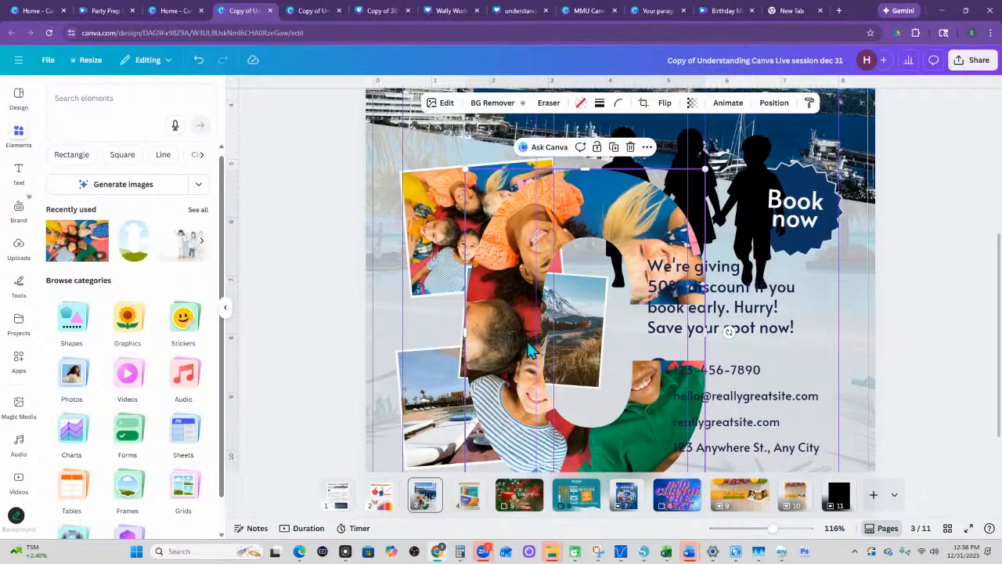
- Try enlarging, repositioning and rotating the photo by 24.4 degrees inside the letter C frame, and cancel the crop
double_click(605, 213)
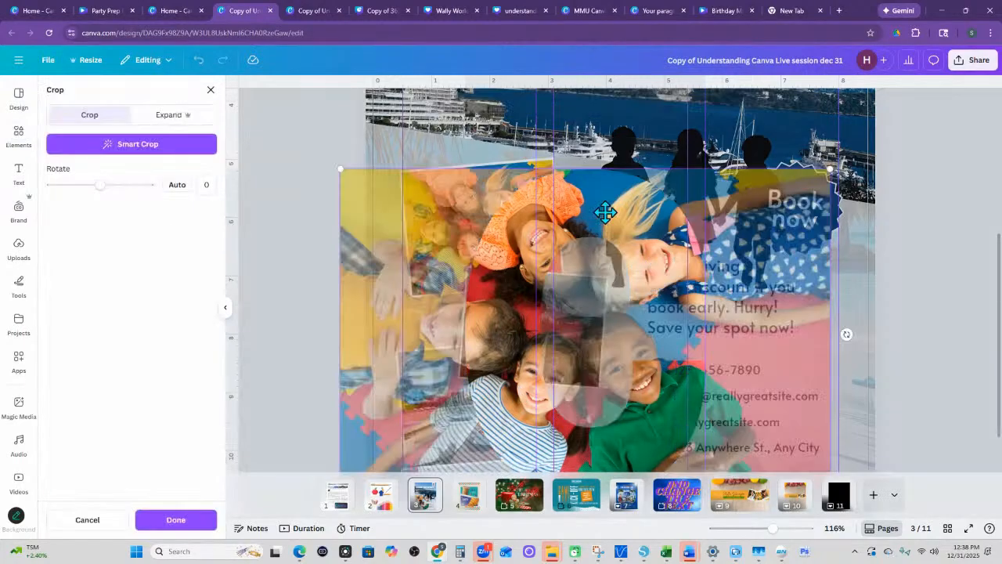
drag(625, 215, 584, 203)
scroll(608, 185, down, 1)
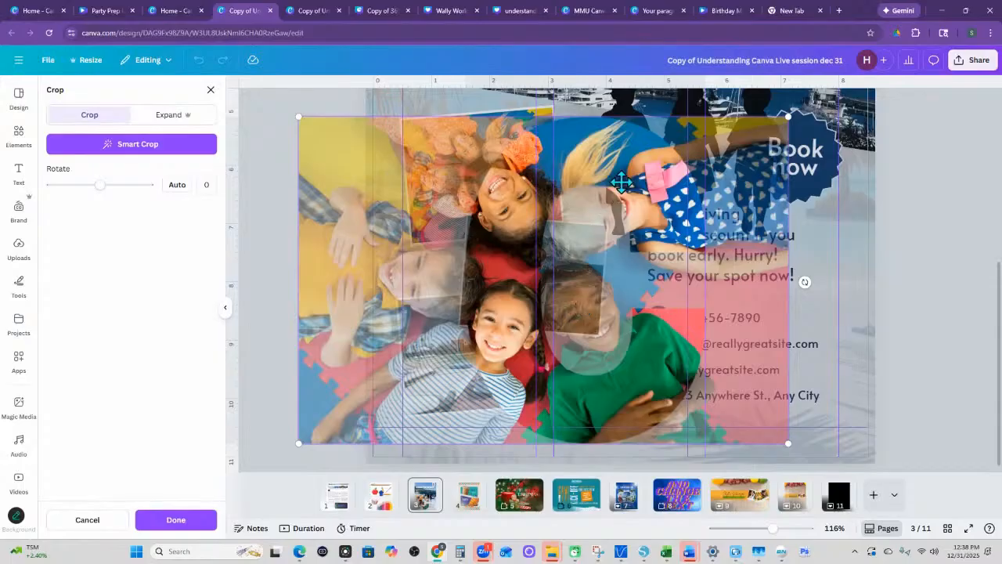
drag(621, 182, 599, 190)
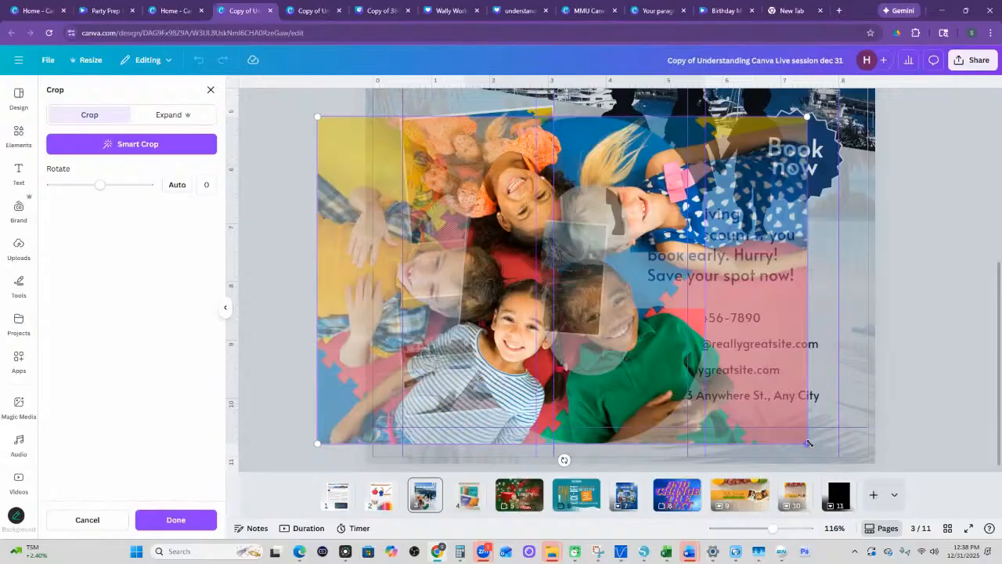
drag(807, 443, 949, 528)
scroll(689, 301, down, 1)
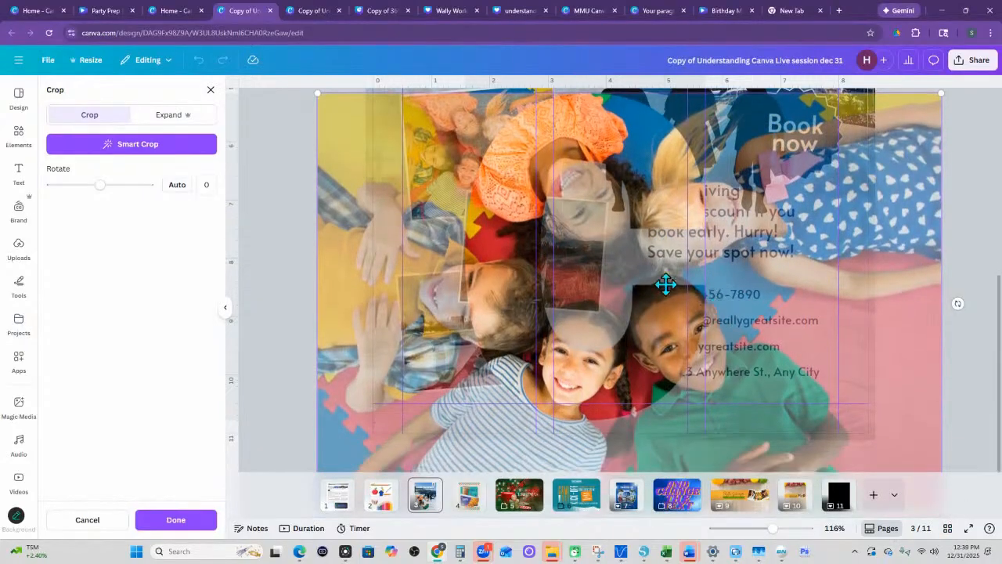
drag(617, 462, 561, 387)
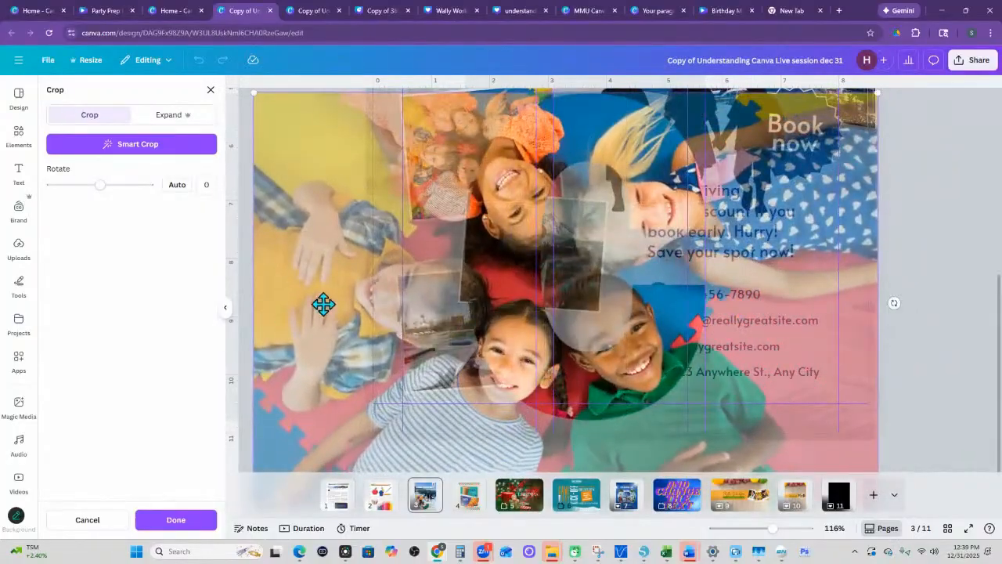
mouse_move(97, 185)
mouse_down()
mouse_move(118, 186)
mouse_move(83, 186)
mouse_move(120, 187)
mouse_move(105, 187)
mouse_up()
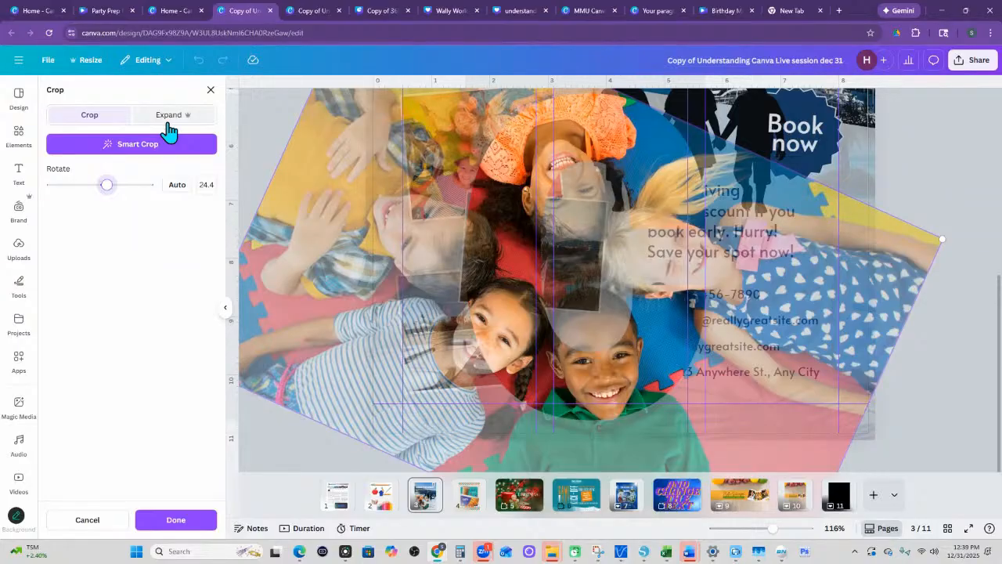
click(84, 520)
- Remove the photo from the letter C frame and delete the frame from the flyer
drag(634, 169, 597, 186)
key(Delete)
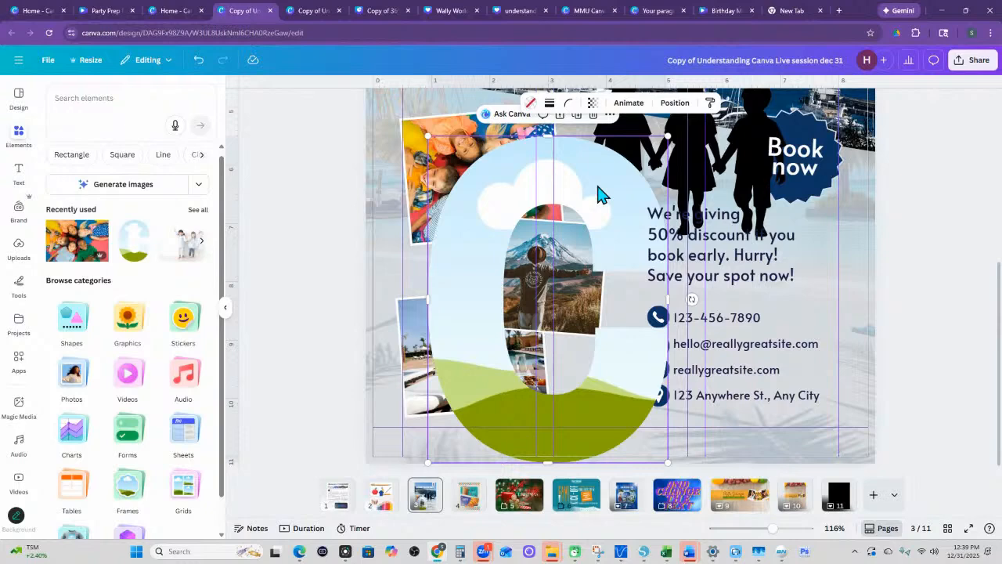
key(Delete)
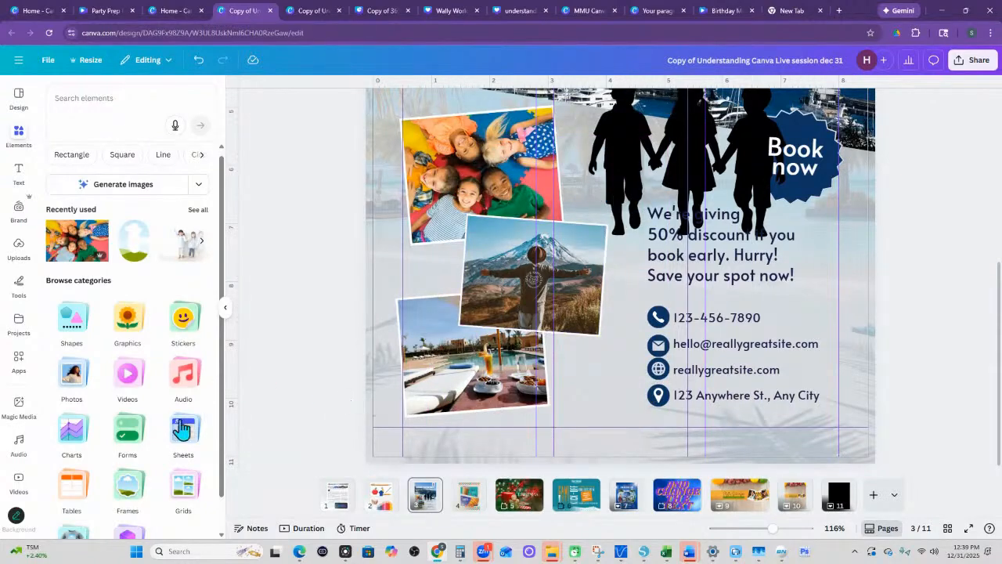
- Look through the complete Basic shapes collection in the Frames category
click(133, 492)
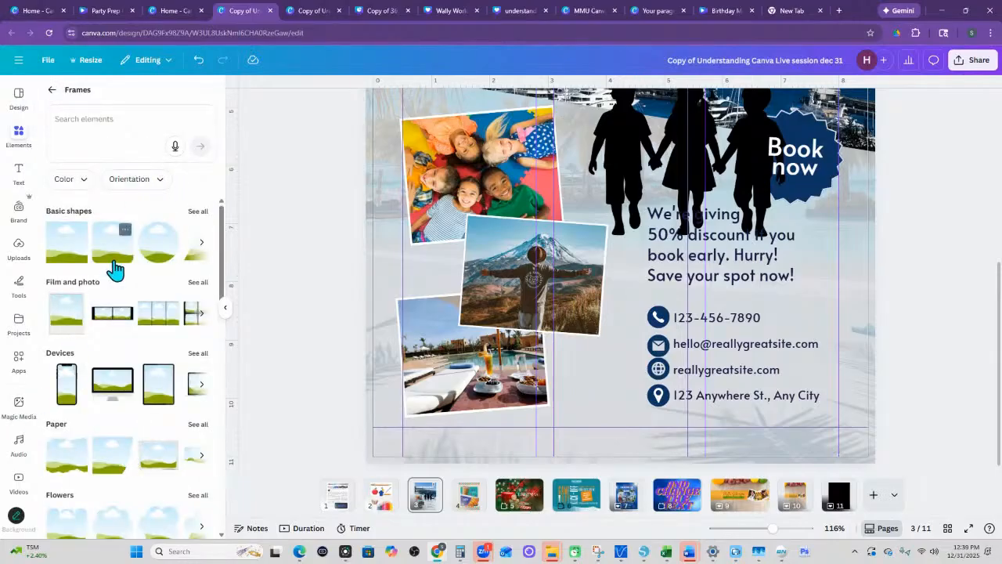
click(197, 221)
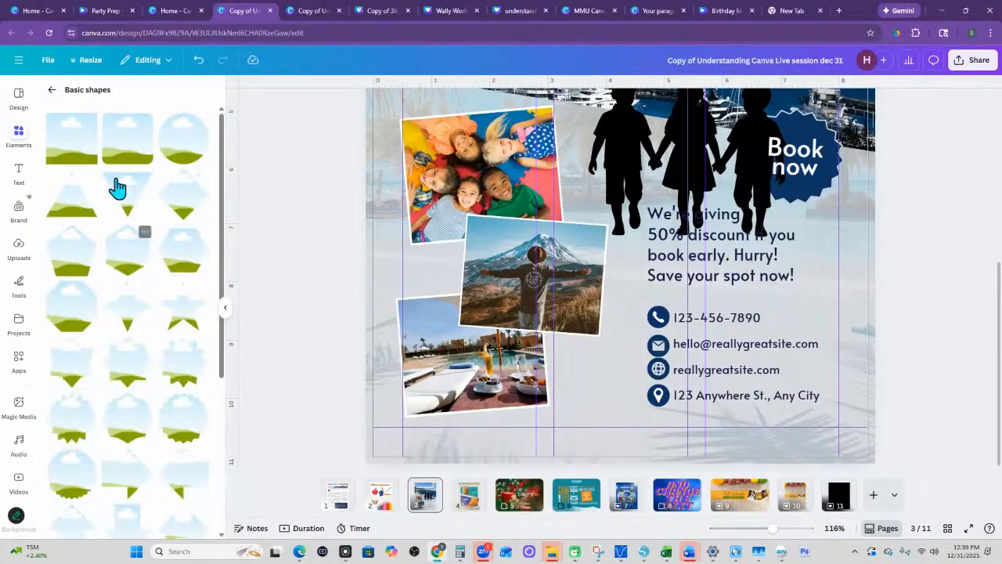
scroll(114, 376, down, 5)
scroll(114, 376, down, 5)
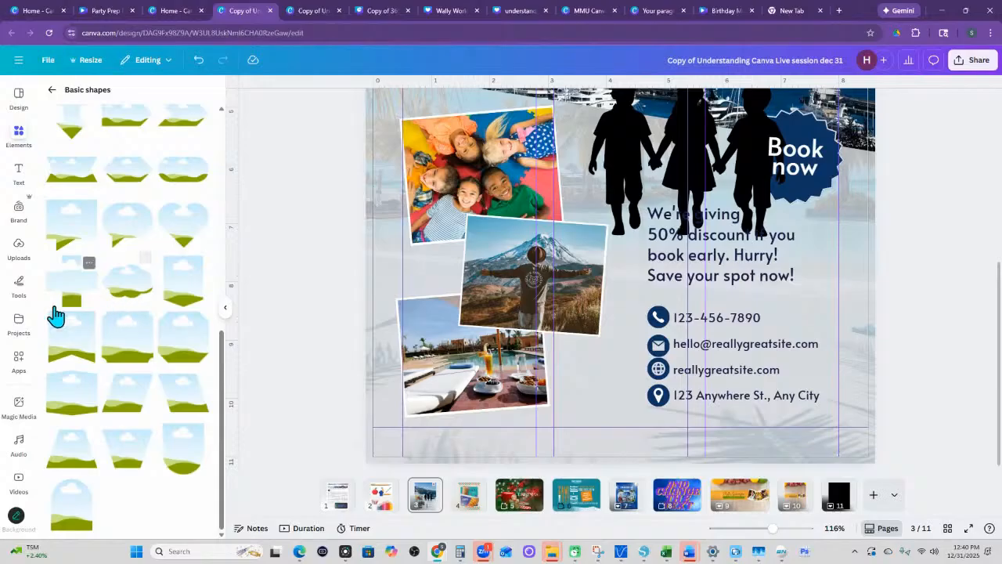
click(51, 91)
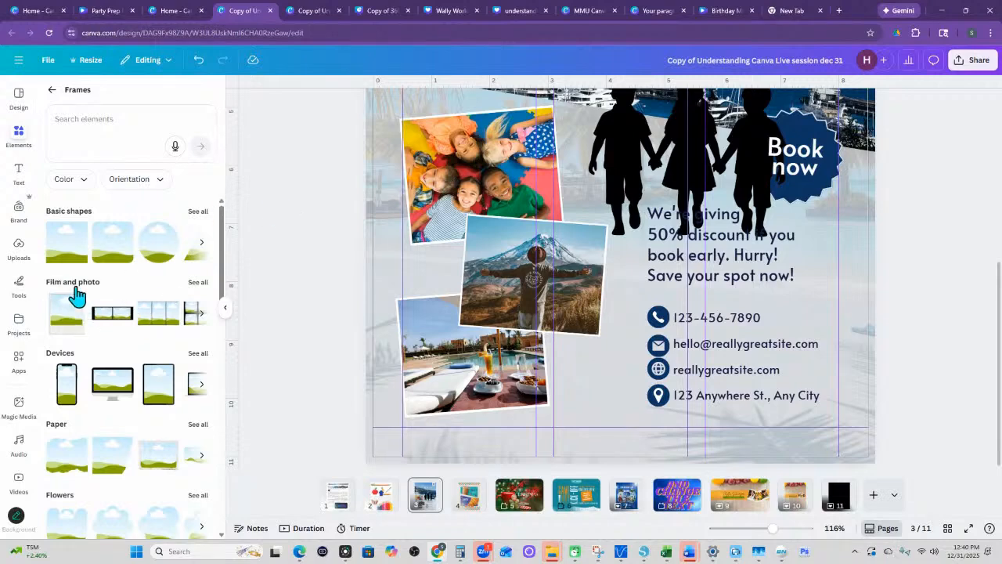
- Insert the black film frame with three rounded openings from the Film and photo collection and move it over the flyer's tilted photos
click(198, 282)
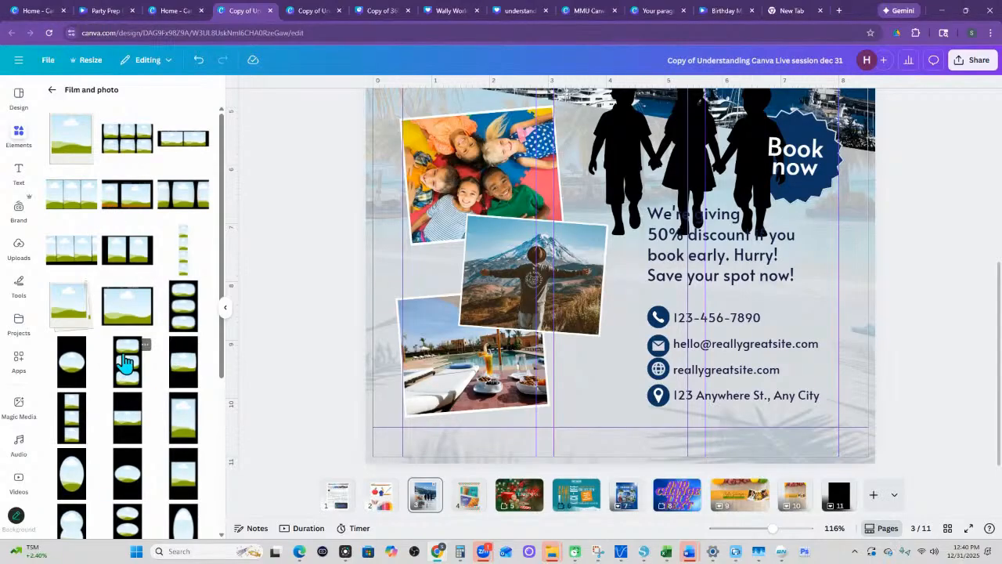
click(195, 306)
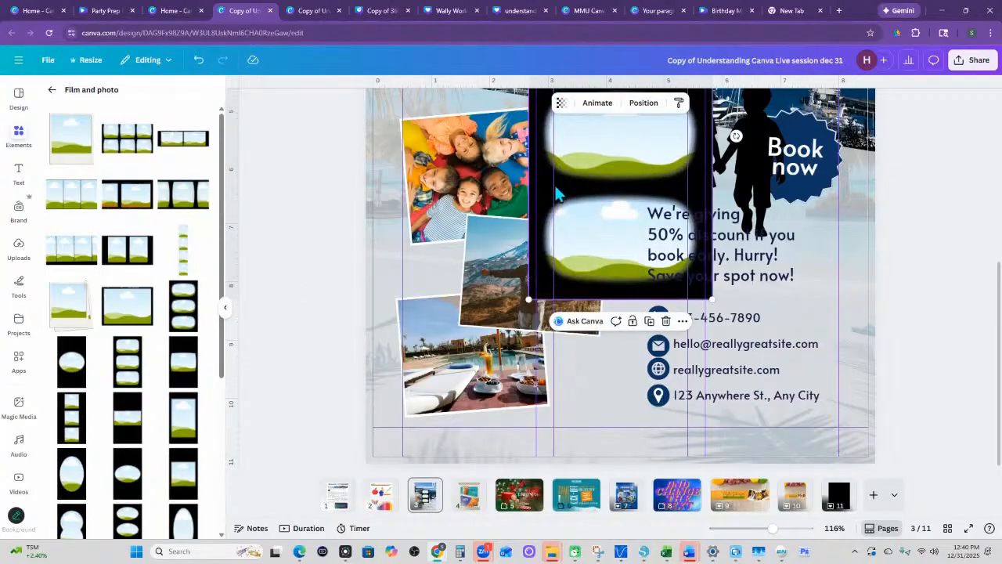
drag(558, 194, 485, 344)
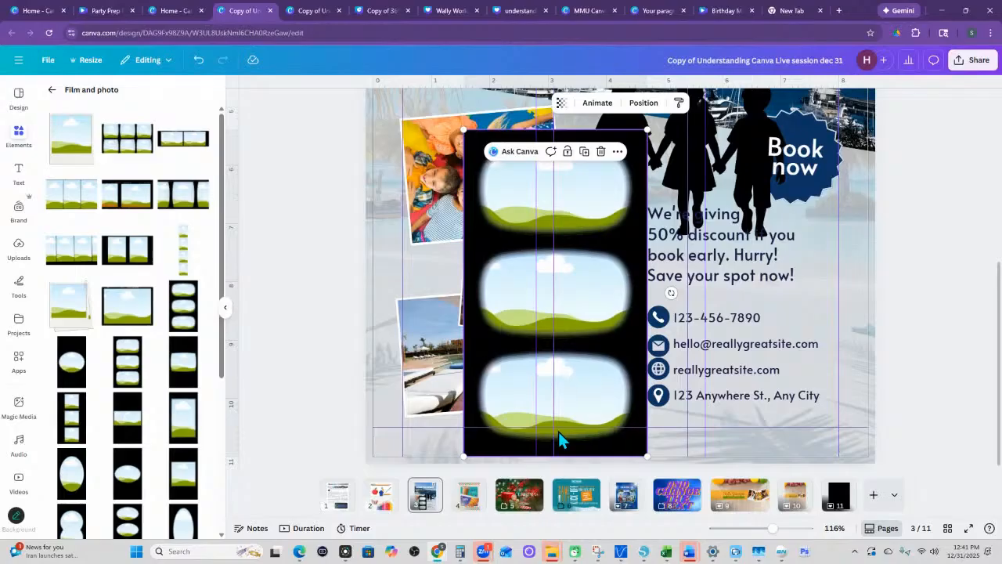
- Add a black film frame with a single opening, and delete both black film frames from the flyer
click(182, 399)
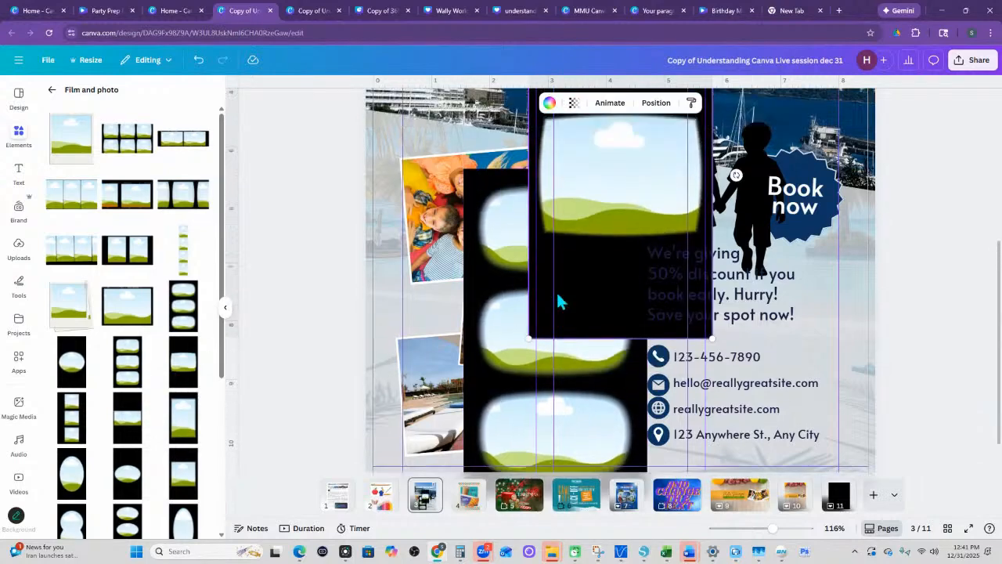
scroll(556, 291, up, 3)
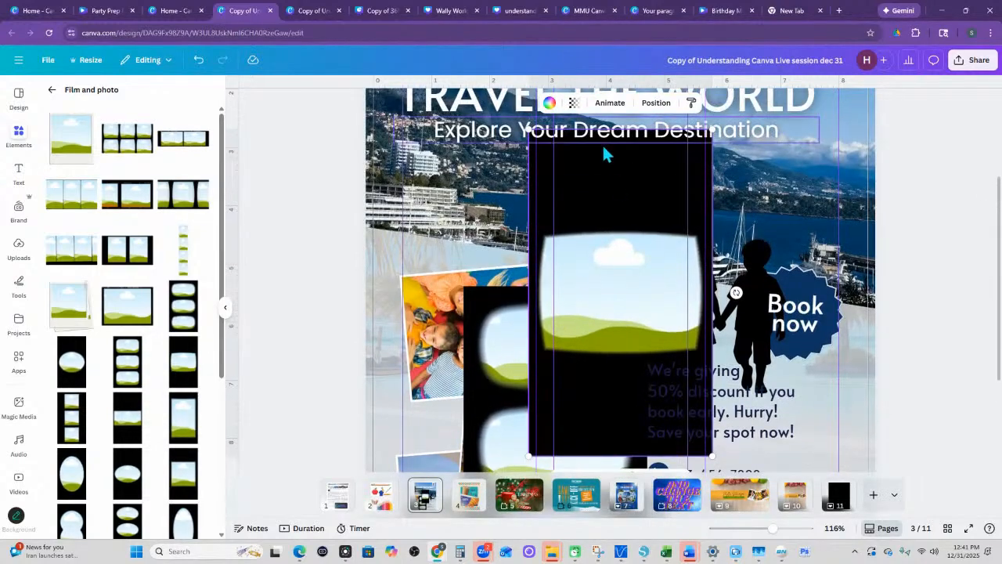
click(605, 257)
key(Delete)
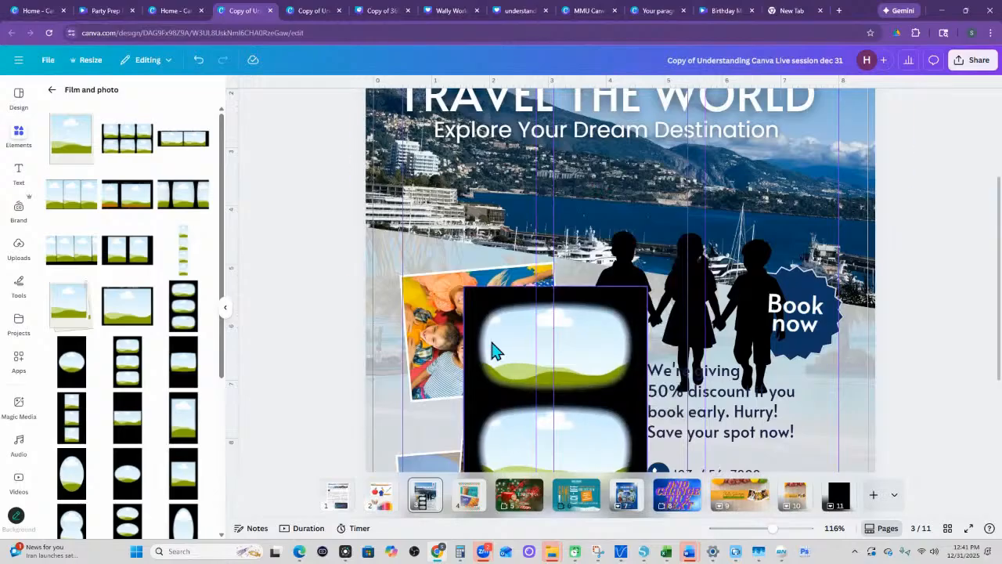
click(476, 365)
key(Delete)
- Insert the square Film and photo frame with the warm orange light overlay on the flyer
scroll(86, 392, down, 2)
scroll(87, 425, down, 5)
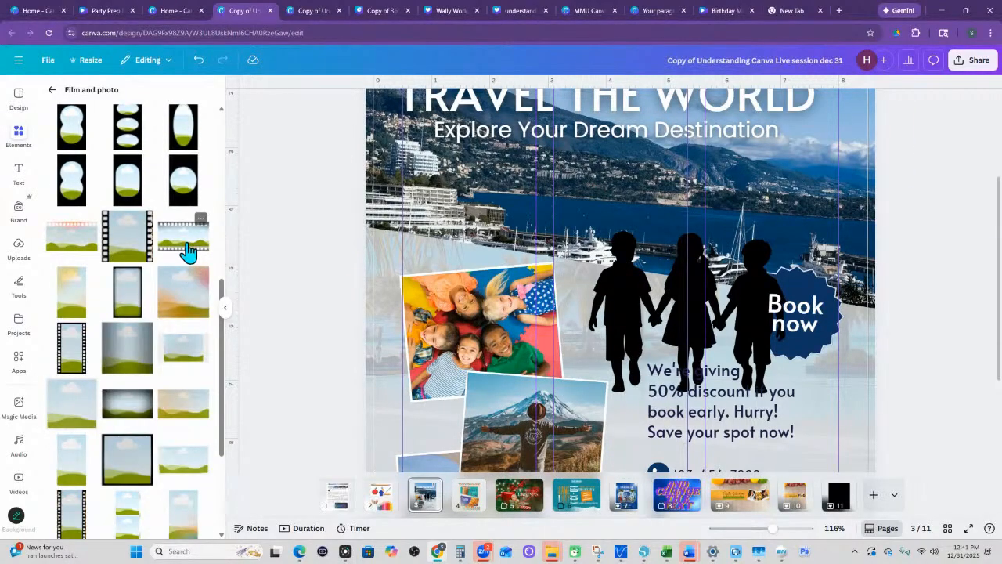
click(195, 310)
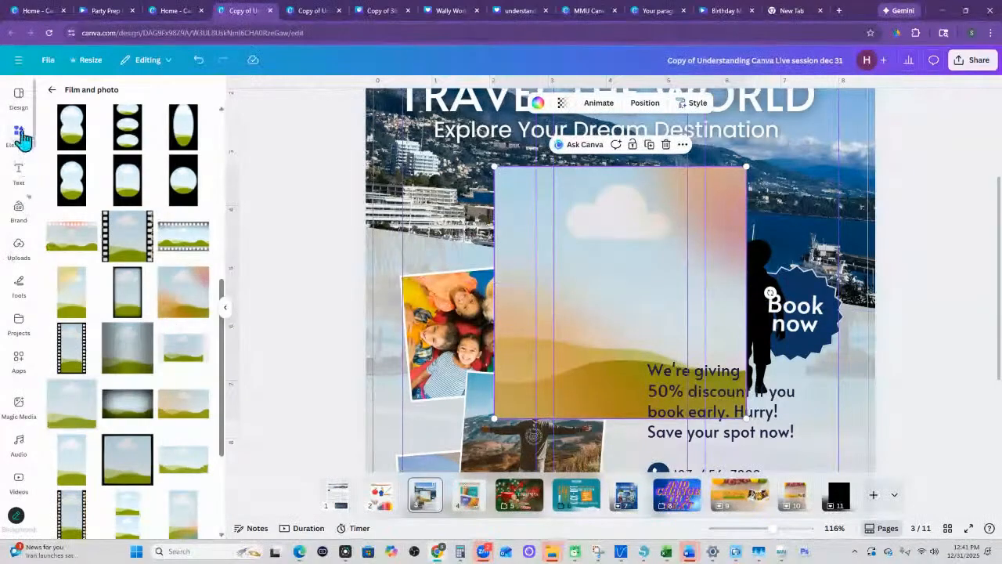
- Insert the recently used photo of children lying in a circle on the flyer
click(19, 135)
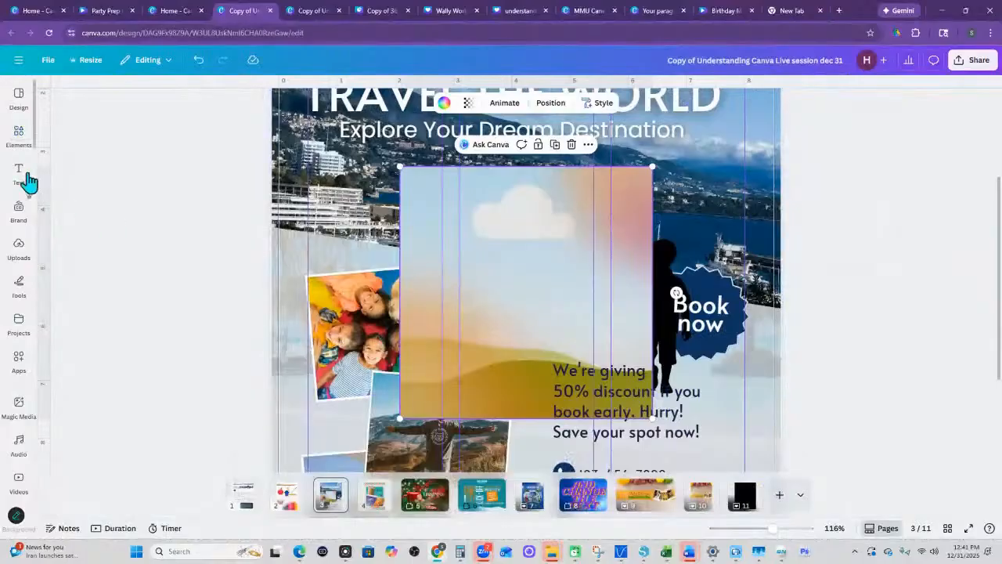
click(19, 133)
click(51, 91)
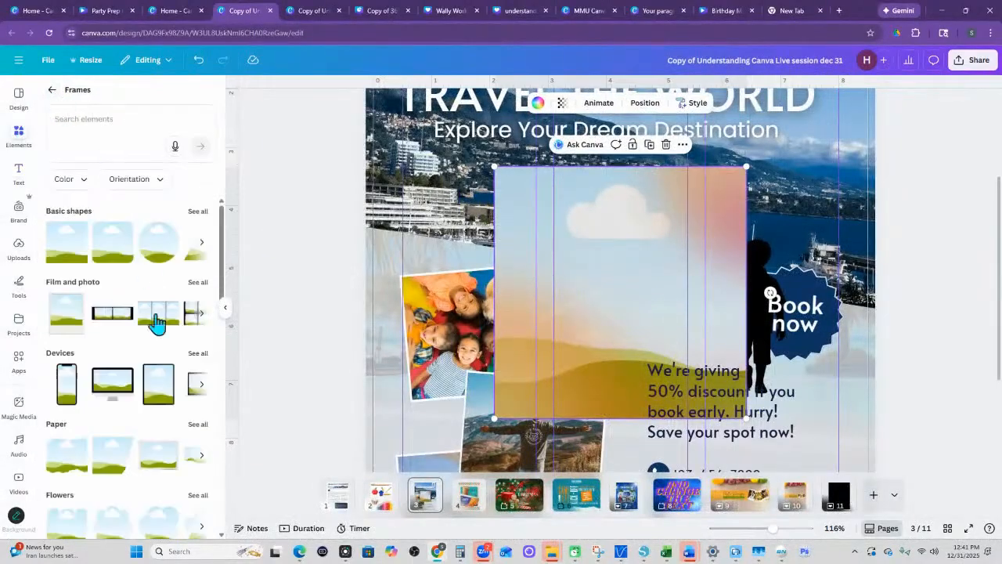
click(51, 90)
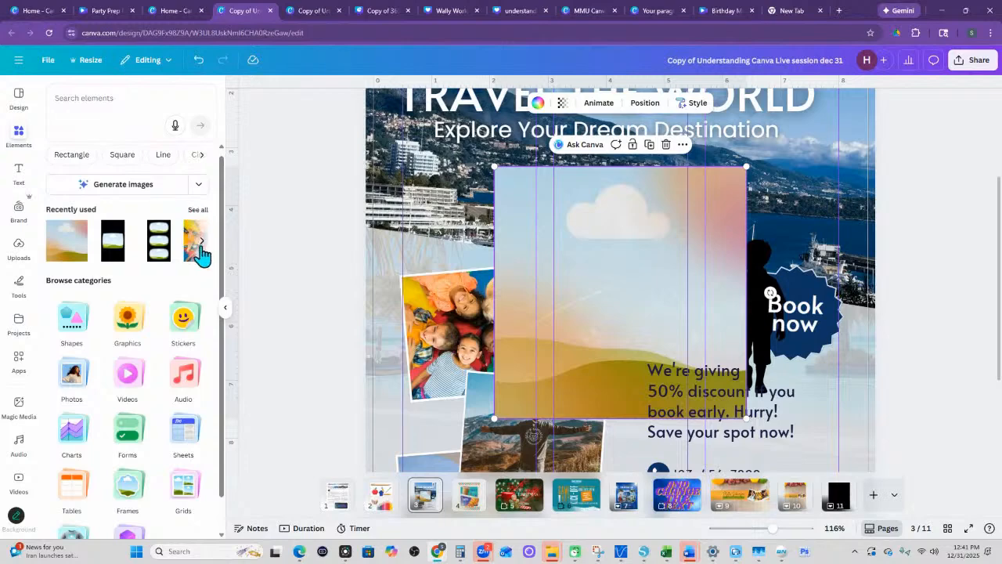
click(201, 241)
click(70, 241)
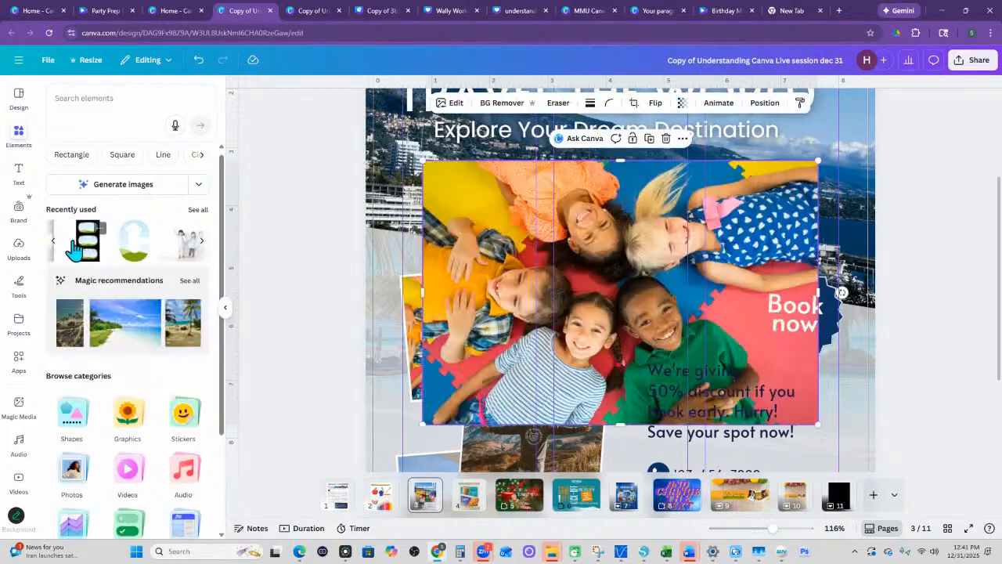
- Shrink the children photo to a thumbnail at the flyer's right edge and fill the square frame with a duplicate of it
drag(819, 424, 861, 371)
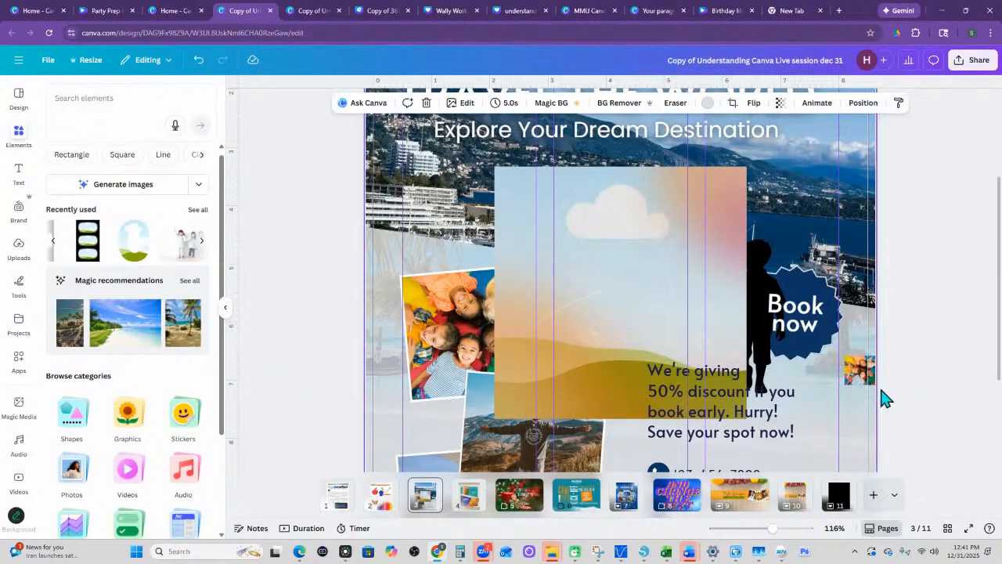
click(861, 371)
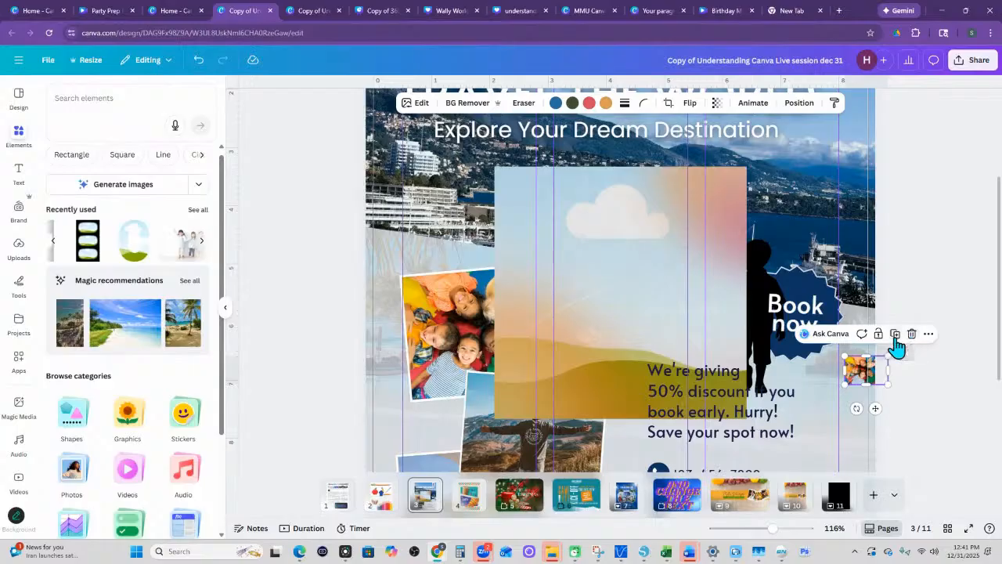
mouse_move(861, 374)
mouse_down()
mouse_move(870, 383)
mouse_move(861, 358)
mouse_move(689, 230)
mouse_move(869, 388)
mouse_up()
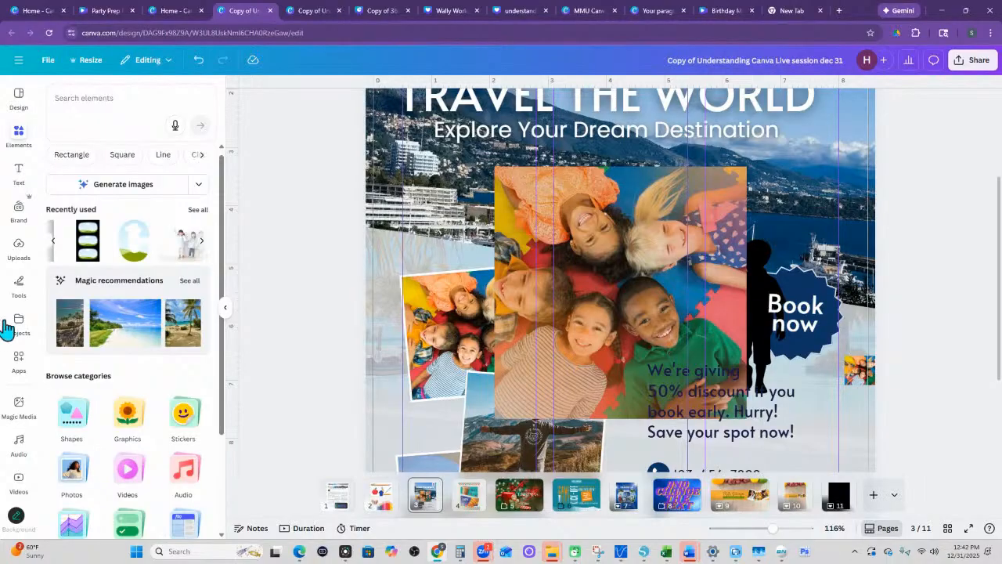
- Open the complete Devices collection in the Frames category
scroll(678, 343, down, 3)
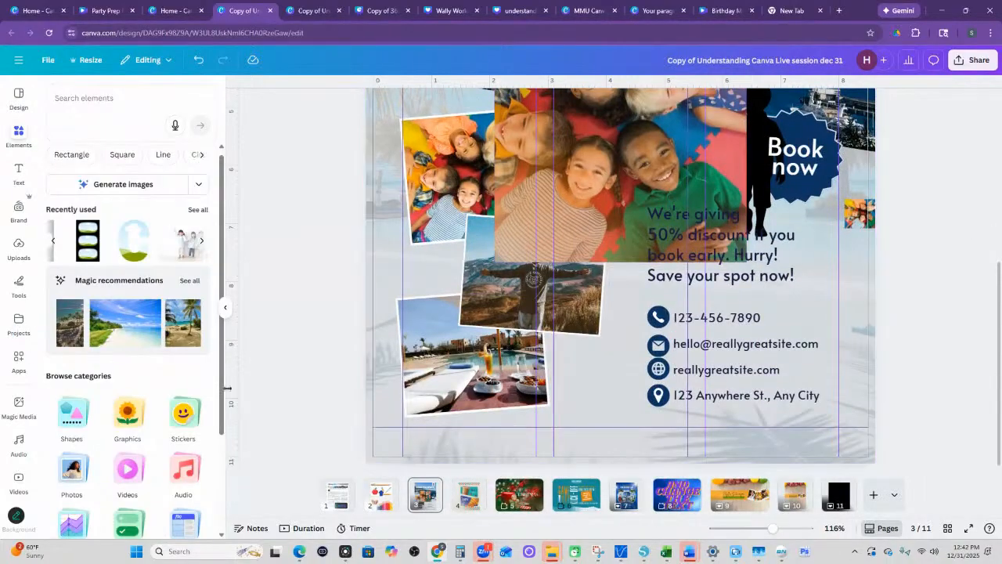
scroll(170, 464, down, 3)
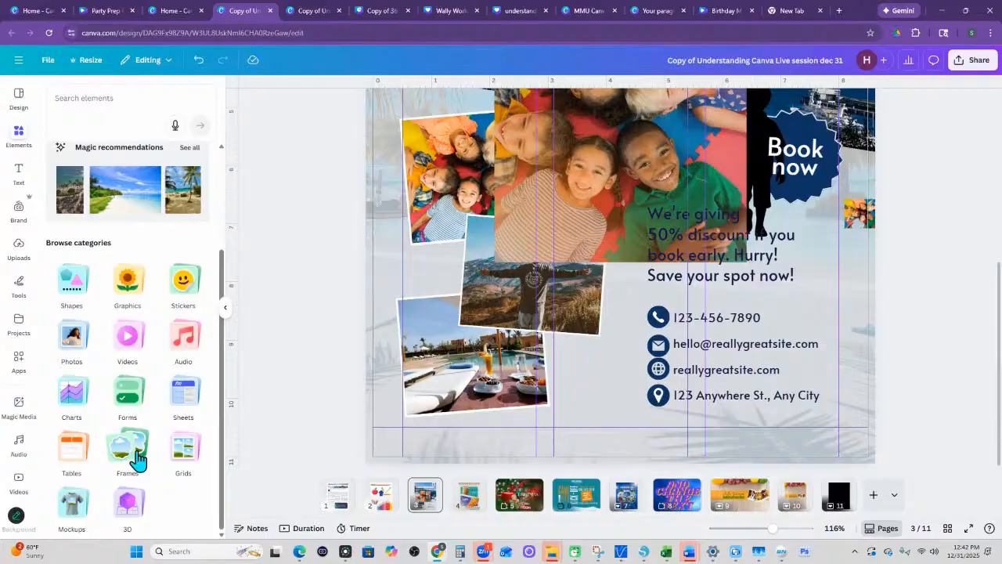
click(129, 450)
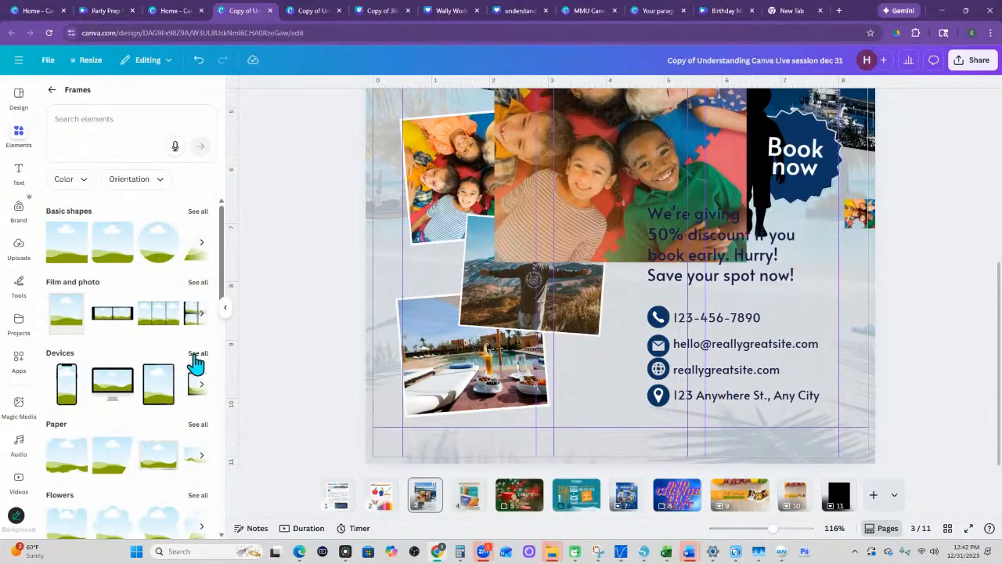
click(196, 356)
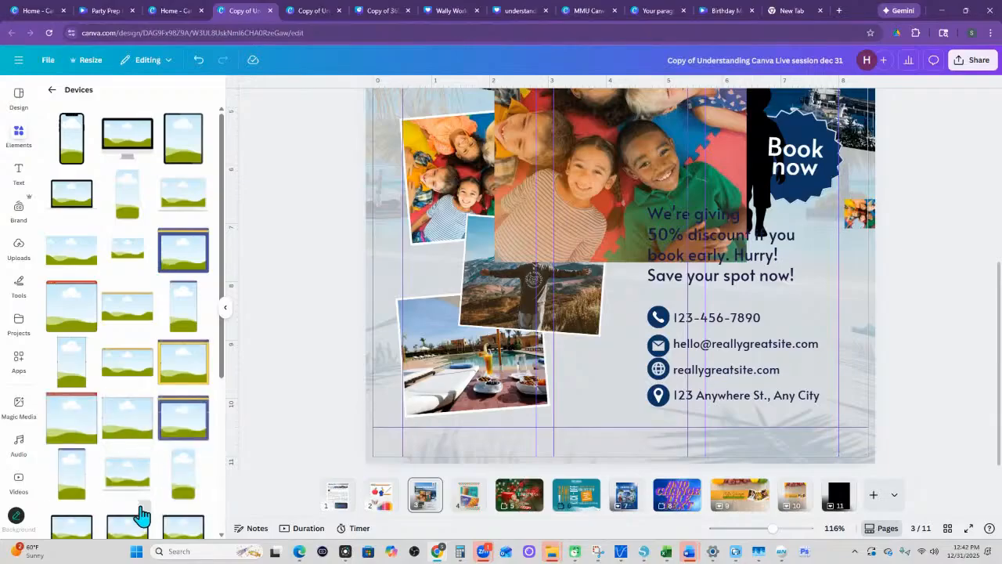
- Examine the laptop frame on page 4 of the Wally World design and return to the travel flyer
click(580, 12)
click(504, 10)
click(434, 11)
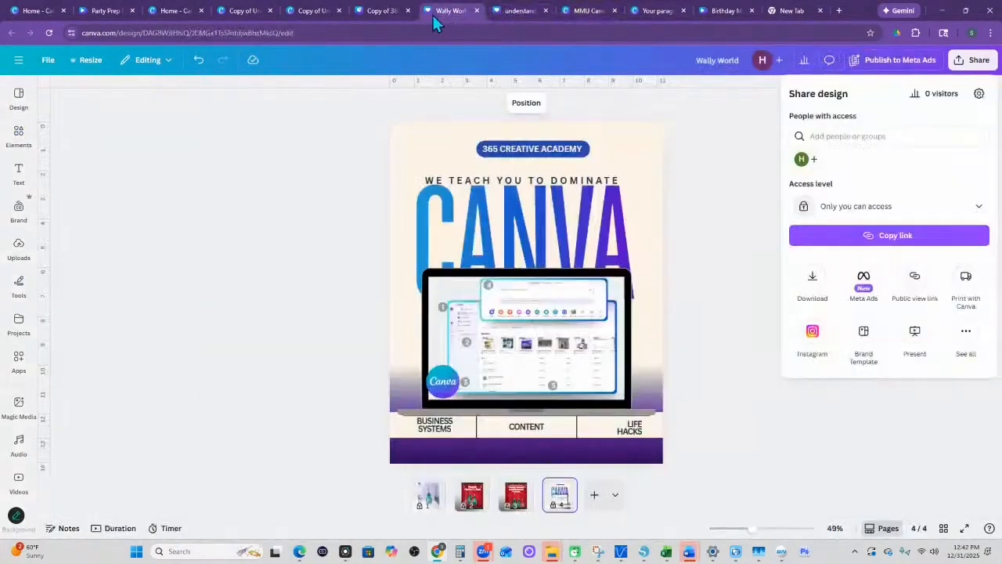
click(577, 327)
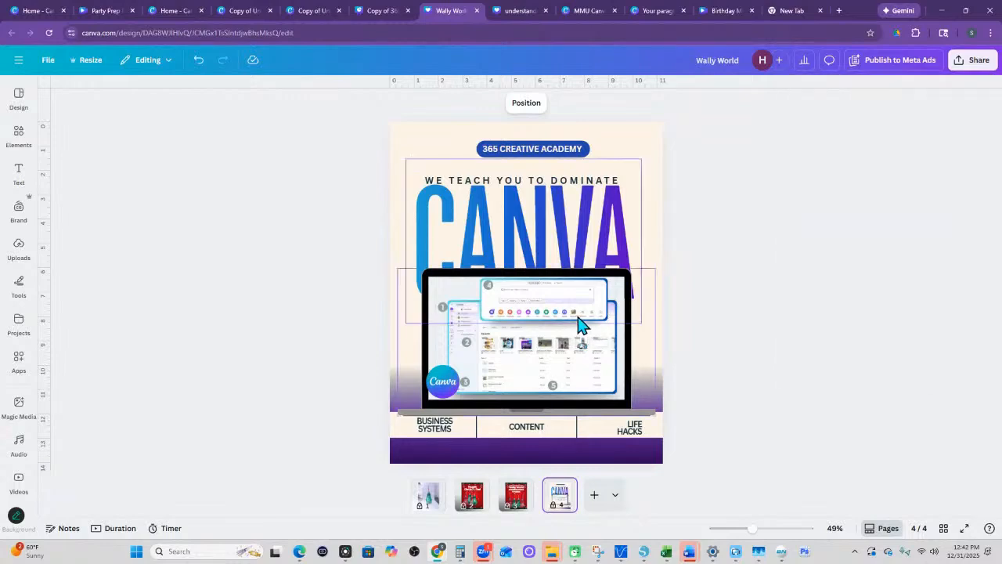
click(580, 337)
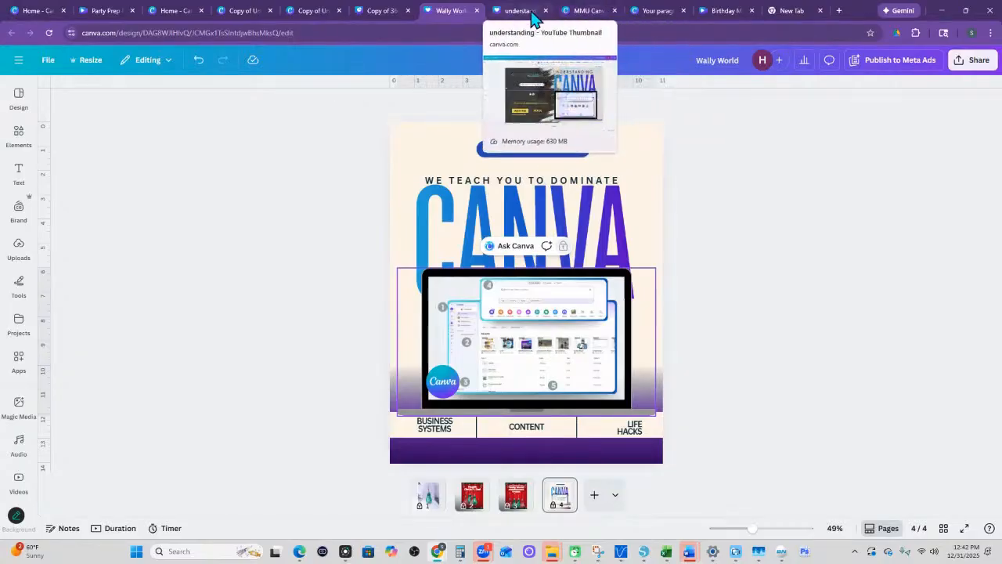
click(259, 11)
click(310, 15)
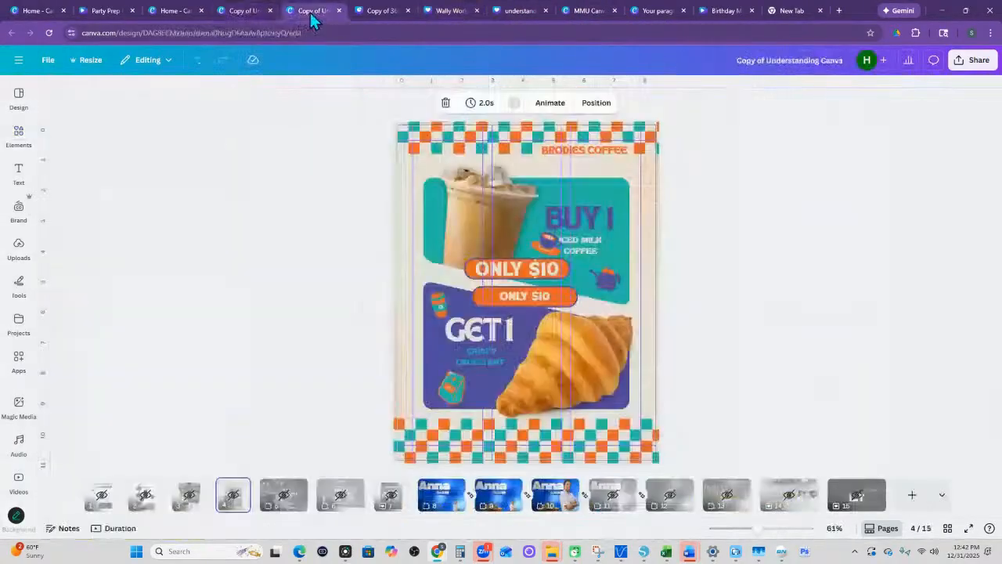
click(266, 16)
- Look through the phone, watch, monitor and laptop frames in the Devices collection and go back to the Frames overview
scroll(110, 438, down, 5)
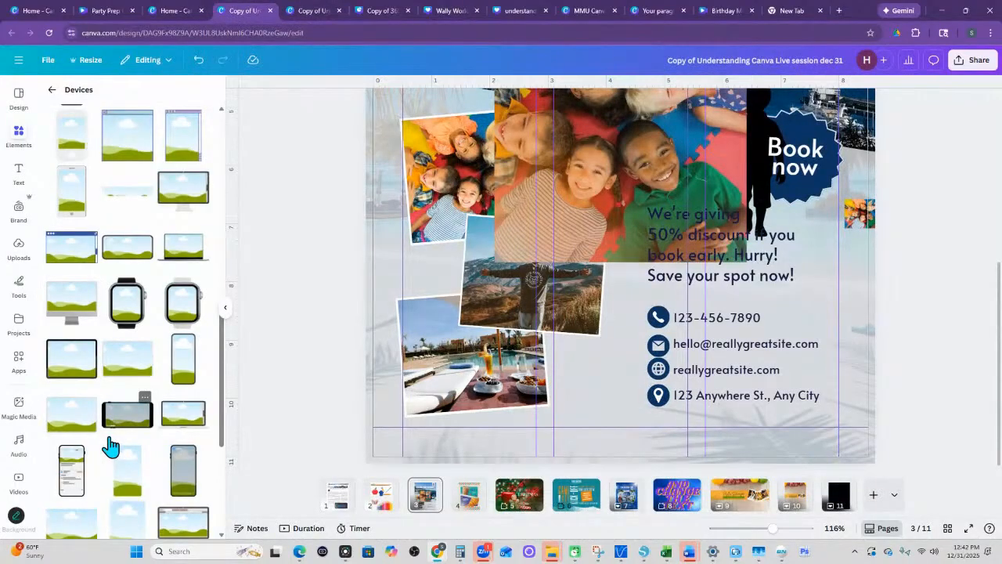
scroll(168, 353, down, 2)
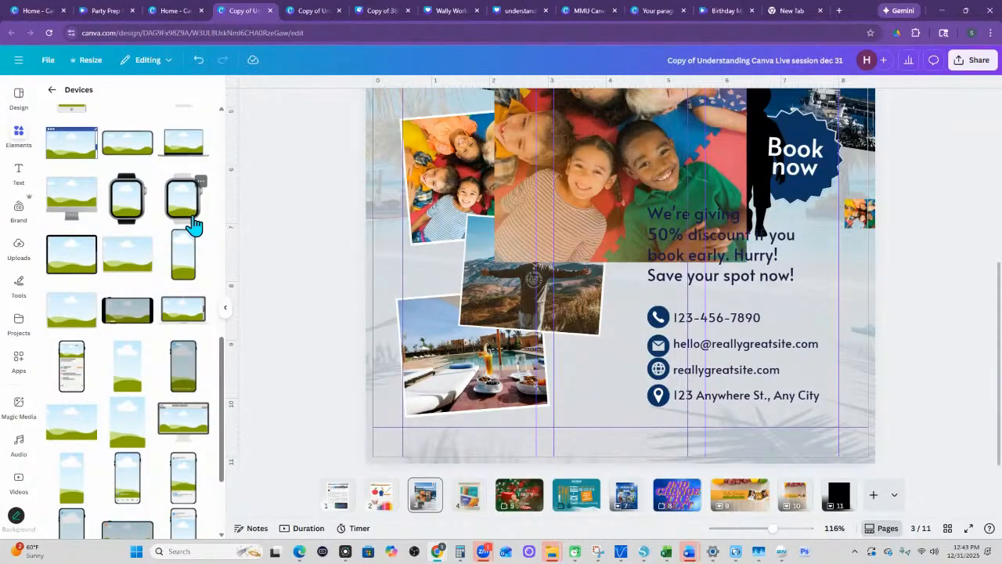
scroll(196, 251, down, 3)
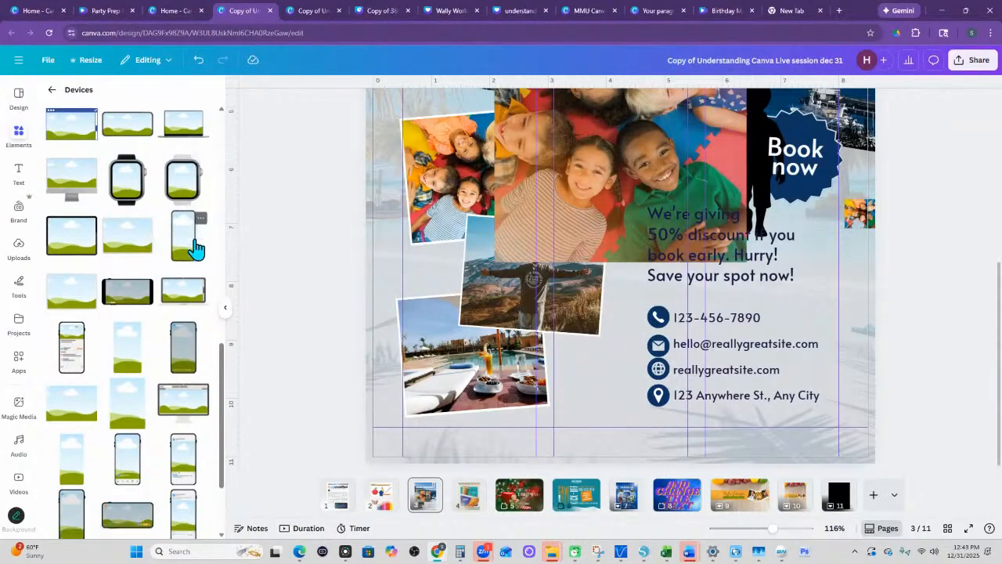
scroll(169, 352, up, 10)
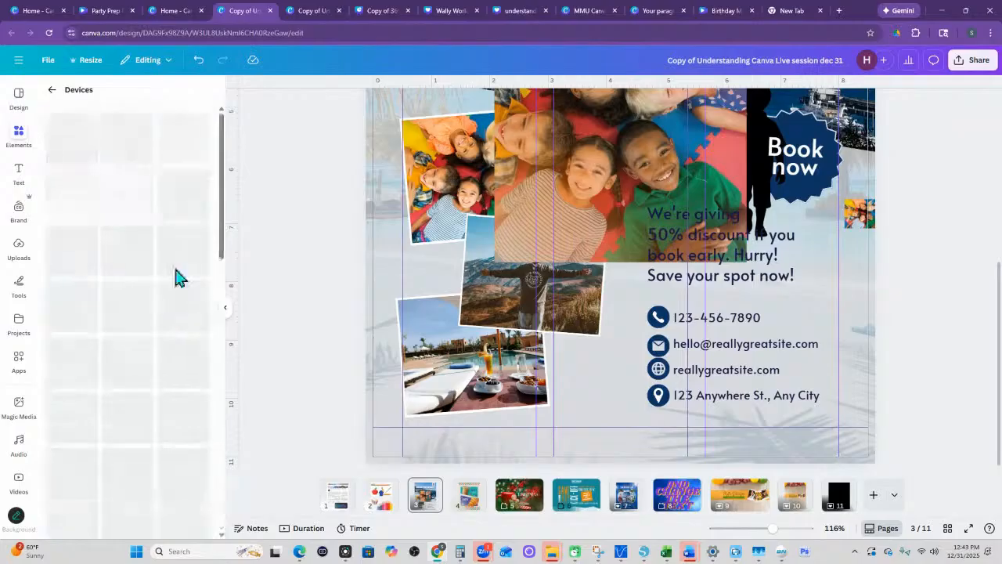
click(52, 89)
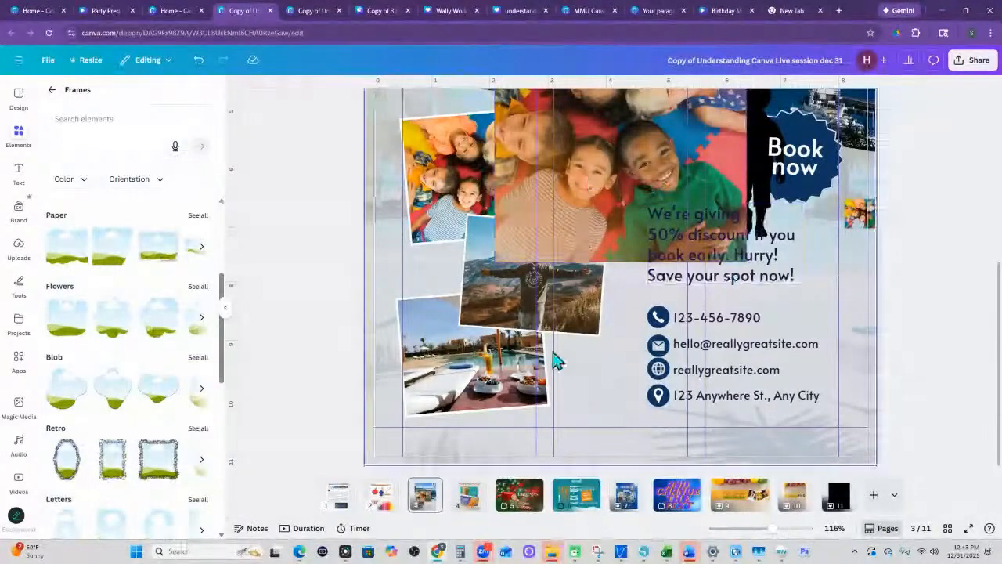
- Shrink the tilted harbour photo behind the flyer's title to roughly half its width
scroll(666, 275, up, 3)
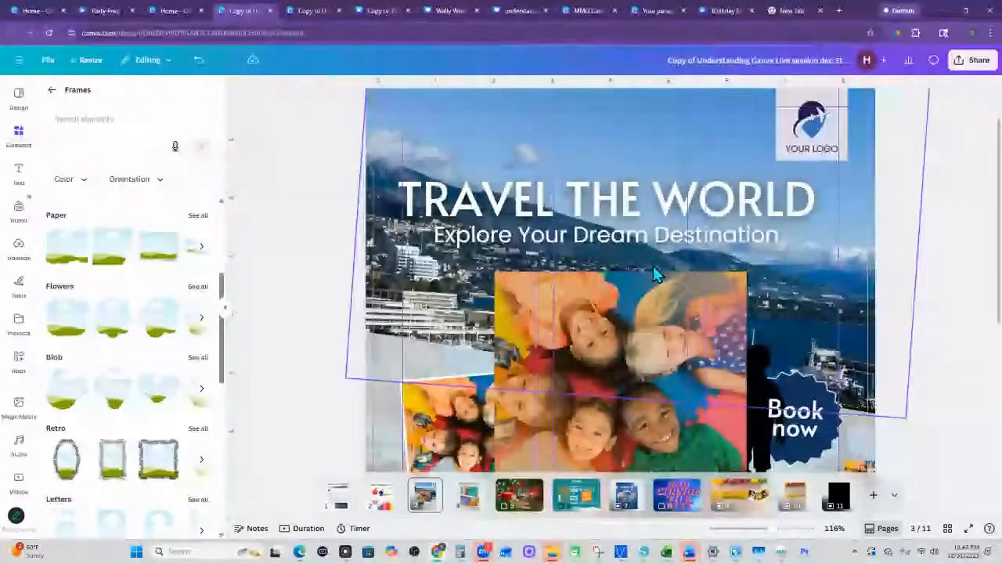
click(858, 217)
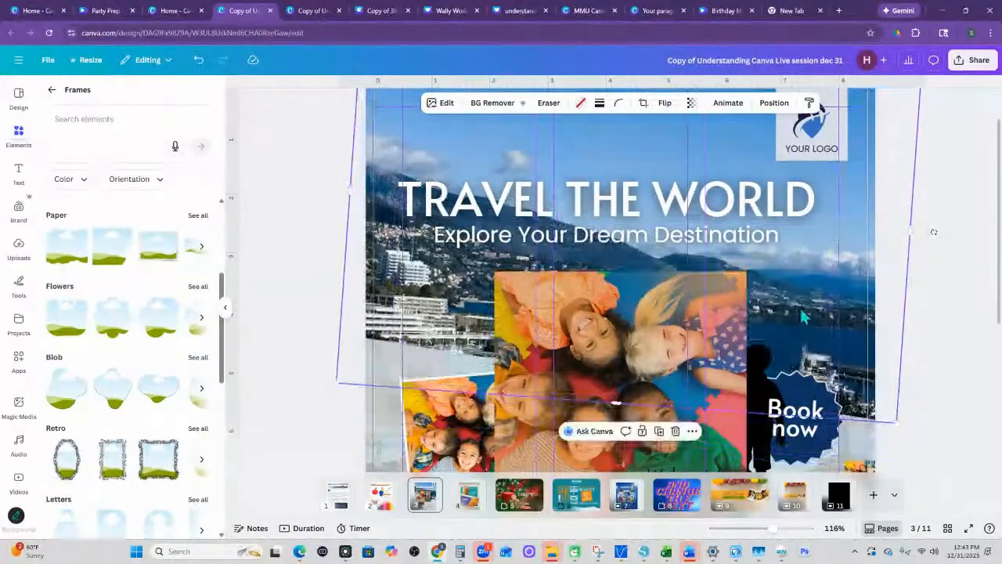
drag(892, 423, 692, 229)
scroll(728, 291, up, 1)
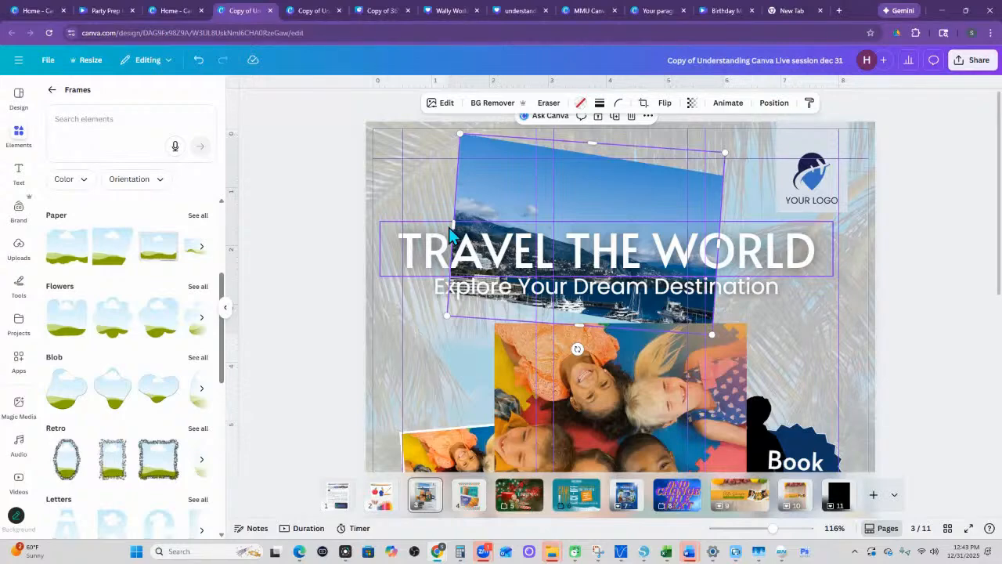
- Undo the harbour photo's last resize and look through the remaining frame categories down to Trending
key(ctrl+z)
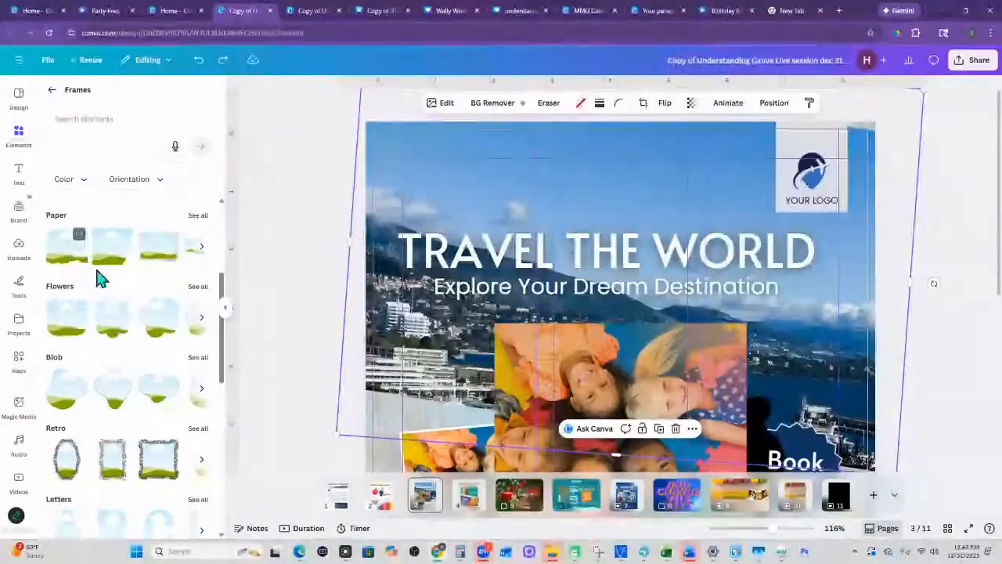
scroll(137, 312, down, 3)
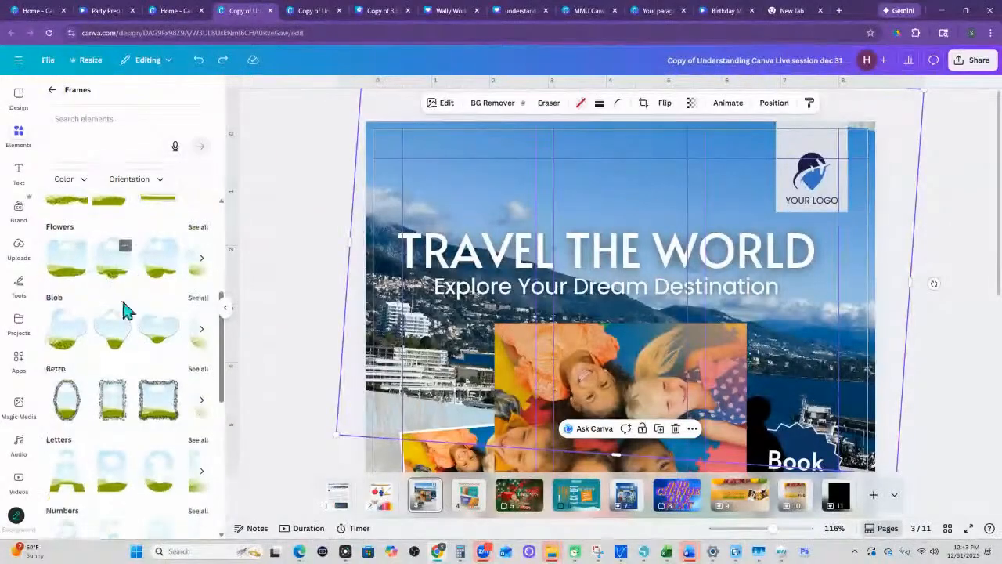
scroll(156, 321, down, 1)
scroll(117, 329, down, 2)
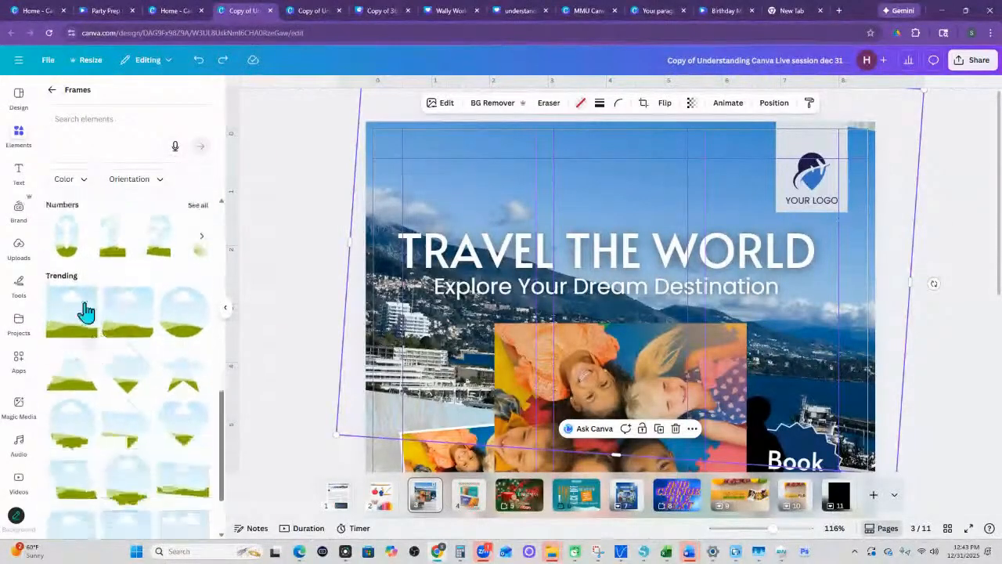
- Open the Grids category in the element library and look through its photo grid layouts
click(53, 91)
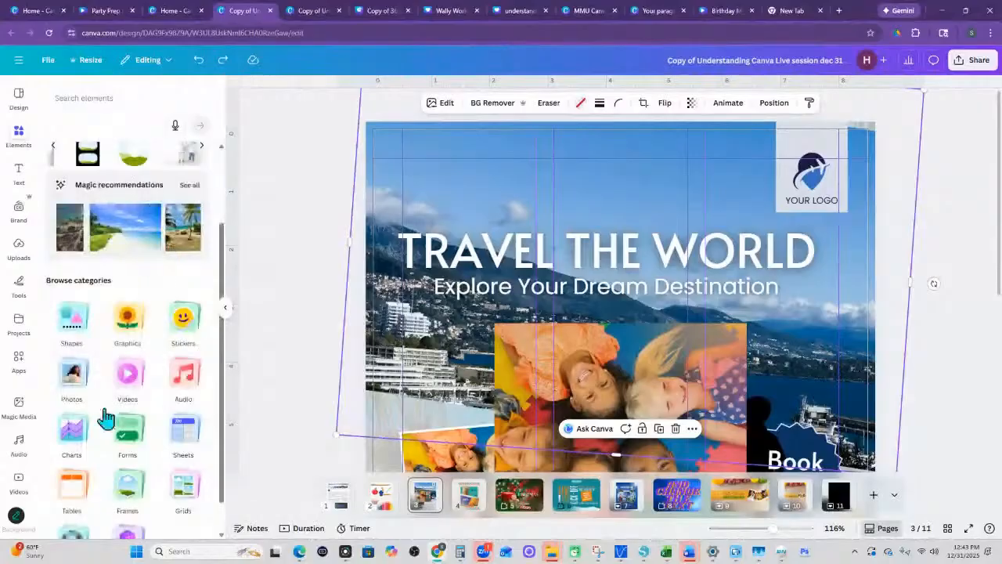
click(180, 484)
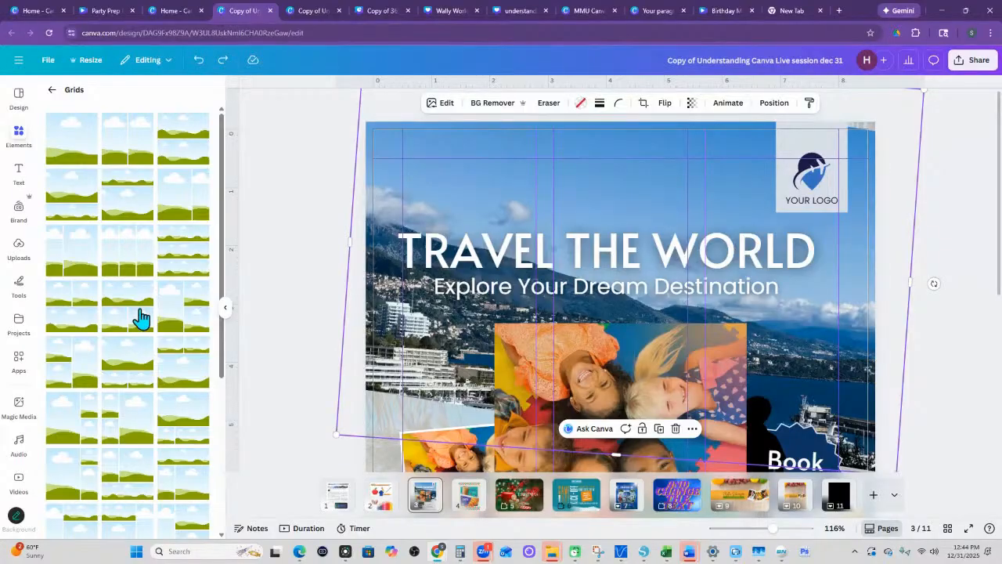
scroll(139, 320, down, 5)
scroll(136, 383, down, 2)
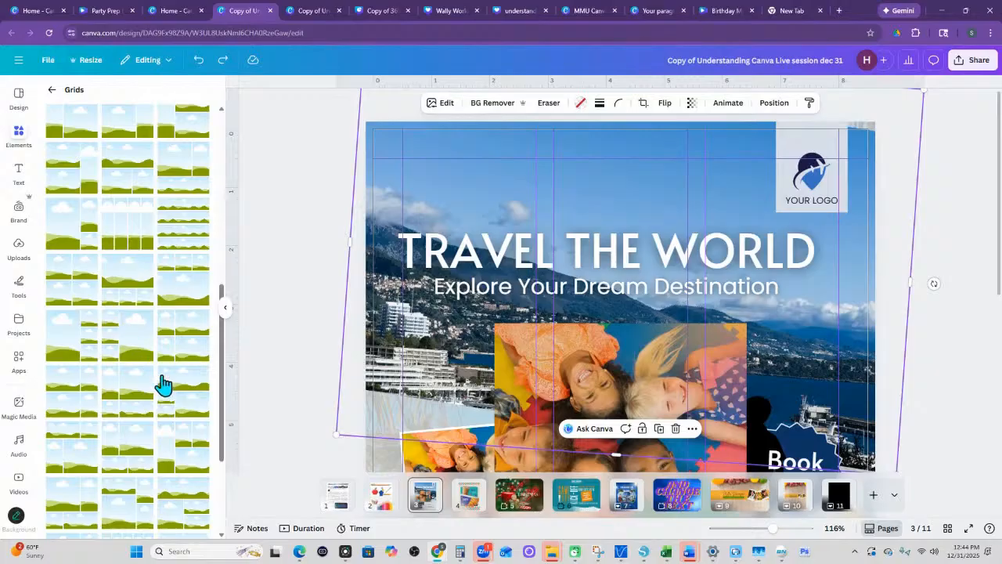
scroll(162, 366, down, 3)
scroll(164, 367, down, 3)
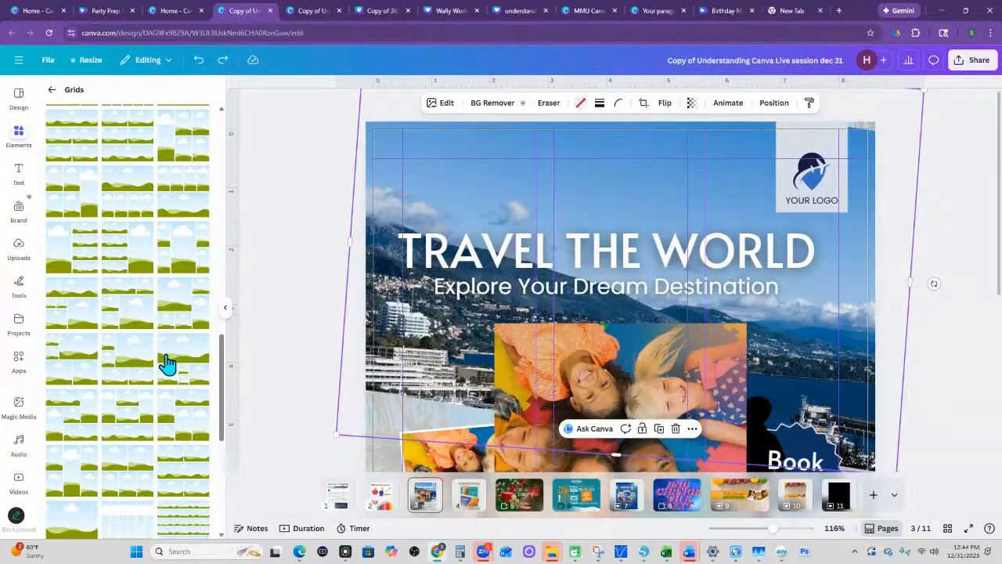
scroll(167, 361, down, 5)
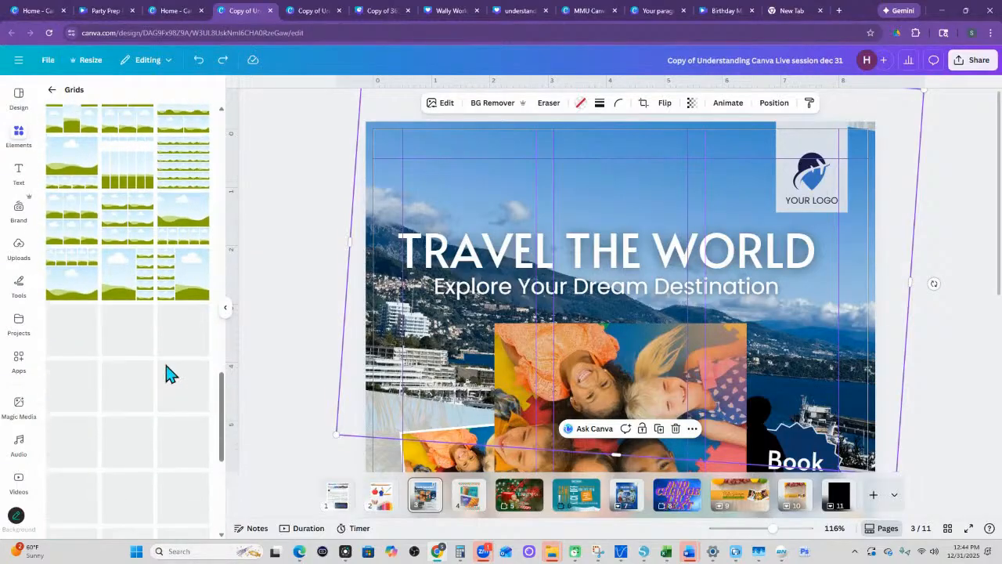
scroll(165, 367, down, 3)
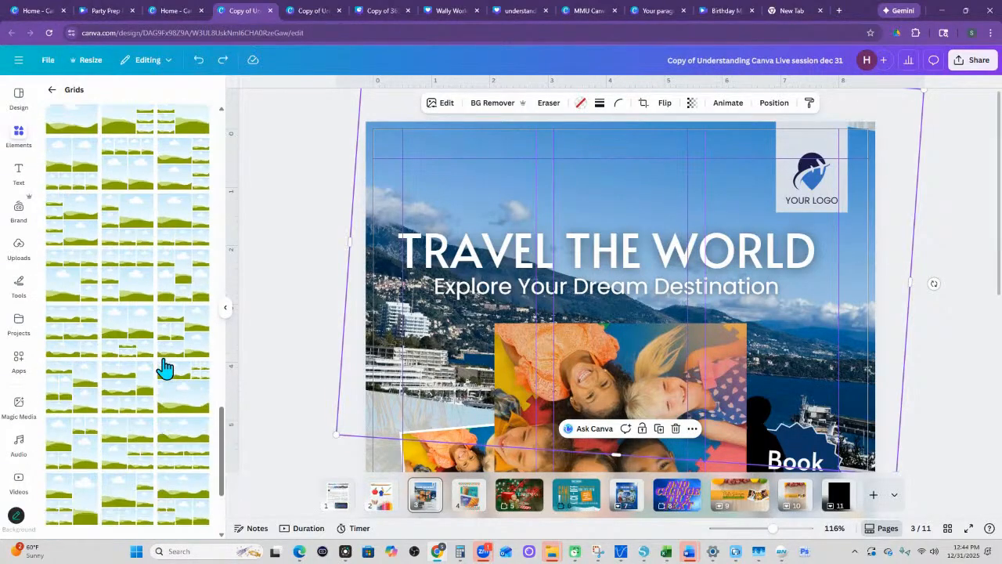
scroll(162, 364, down, 2)
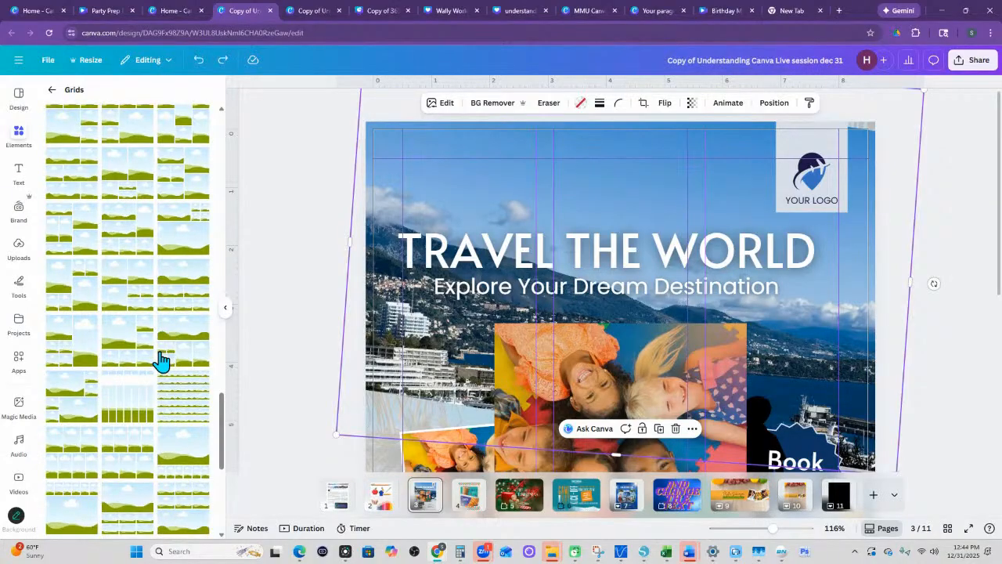
- Insert the recently used mug mockup from the Mockups category and place it over the flyer's title
click(52, 89)
scroll(145, 454, down, 2)
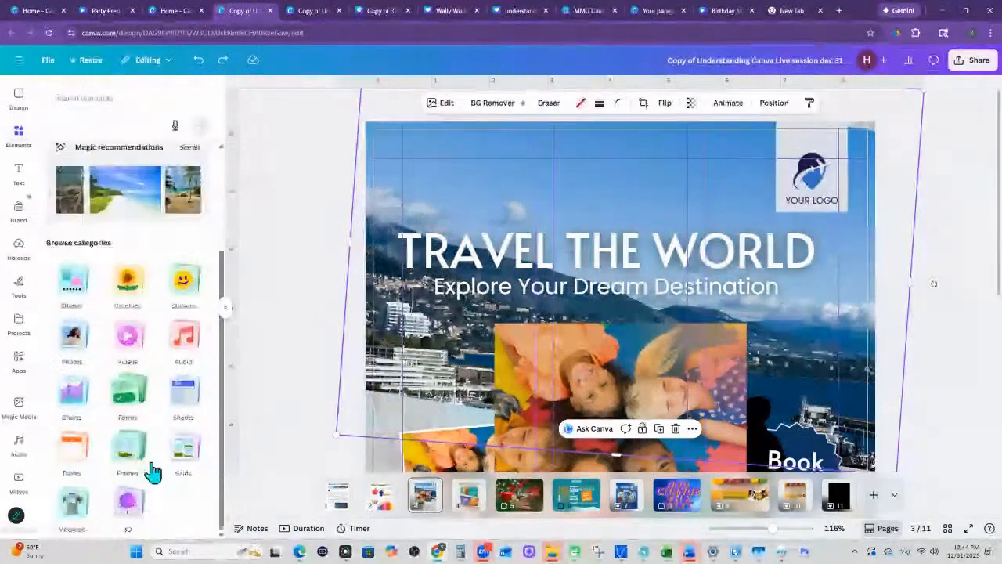
click(69, 508)
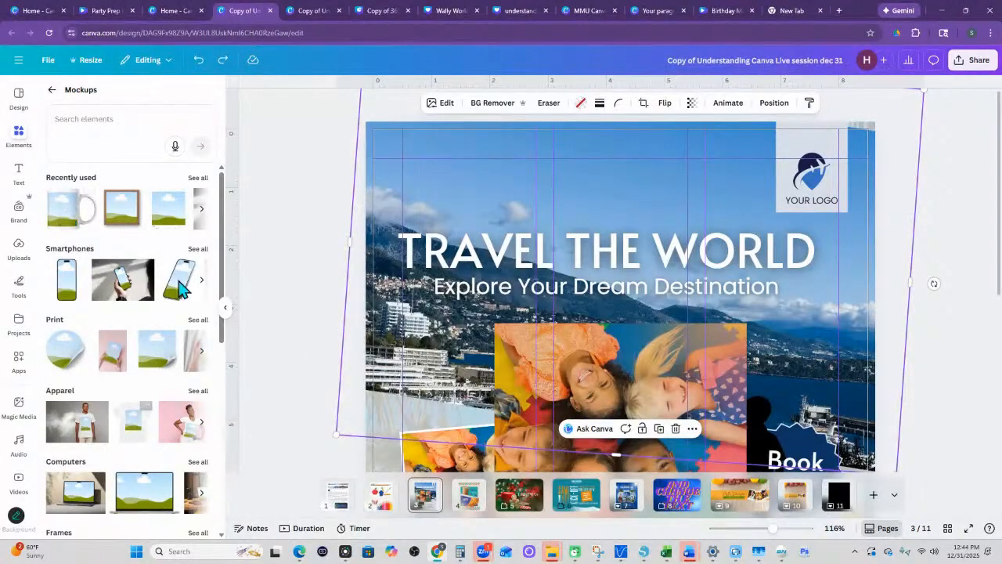
click(70, 210)
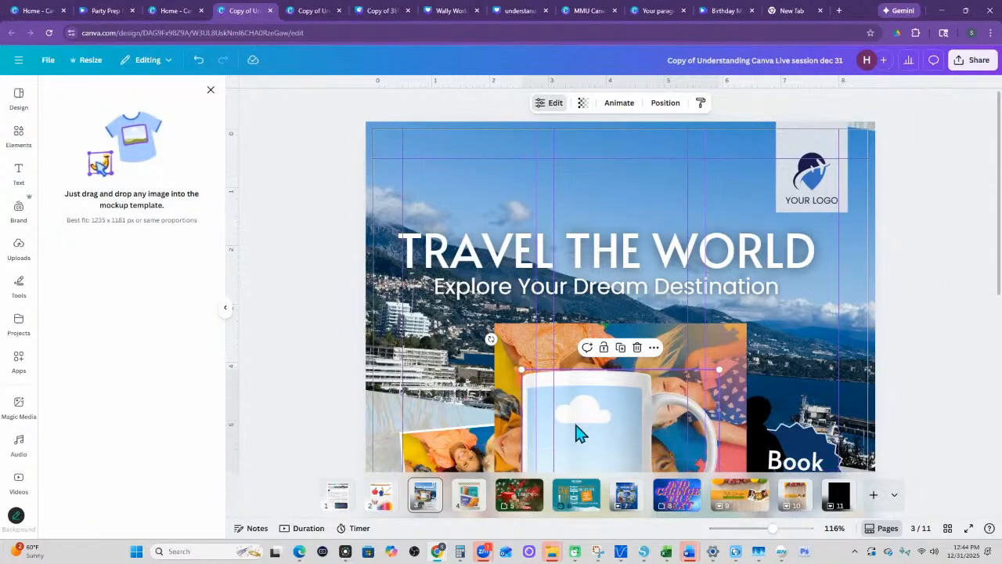
drag(576, 431, 528, 235)
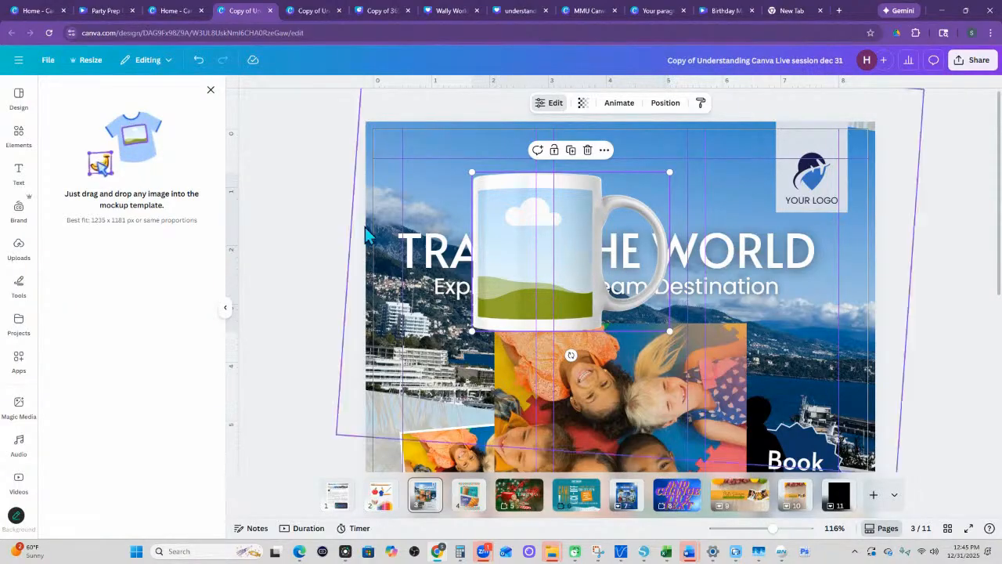
click(210, 91)
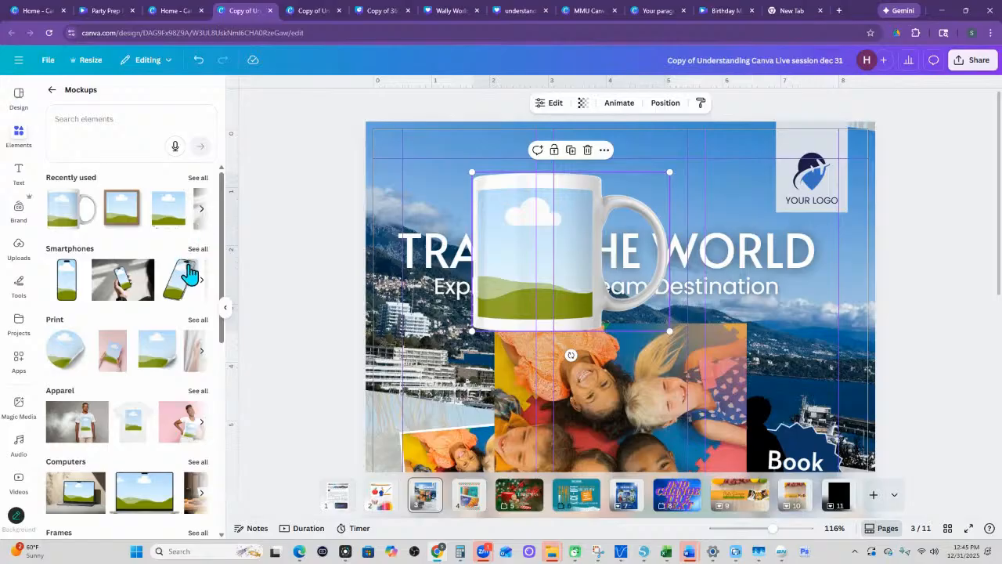
- Open the complete Smartphones mockup collection and switch to page 29 of the Copy of 365 Creative Academy Canva Training Draft design, zoomed to 52%
click(198, 249)
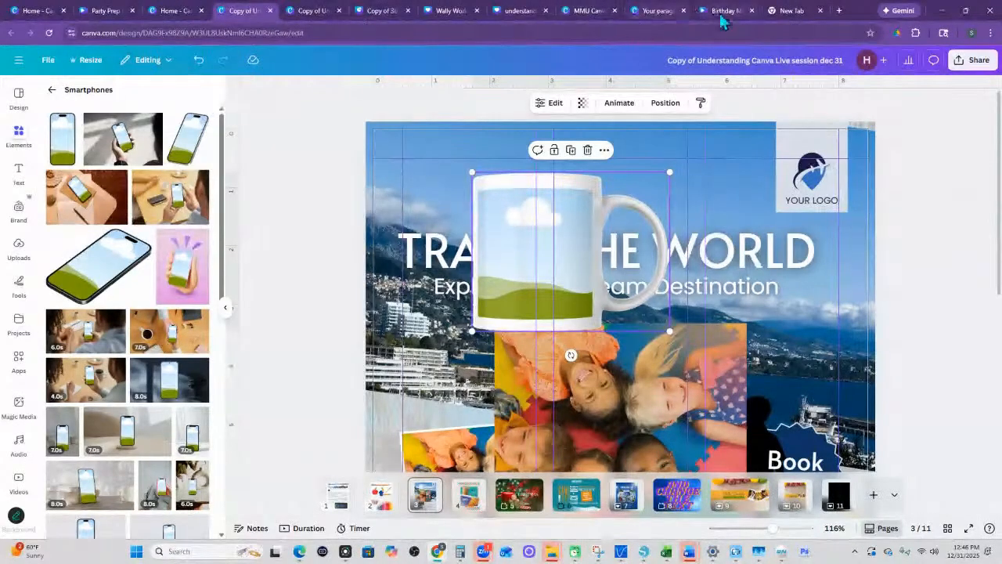
click(381, 17)
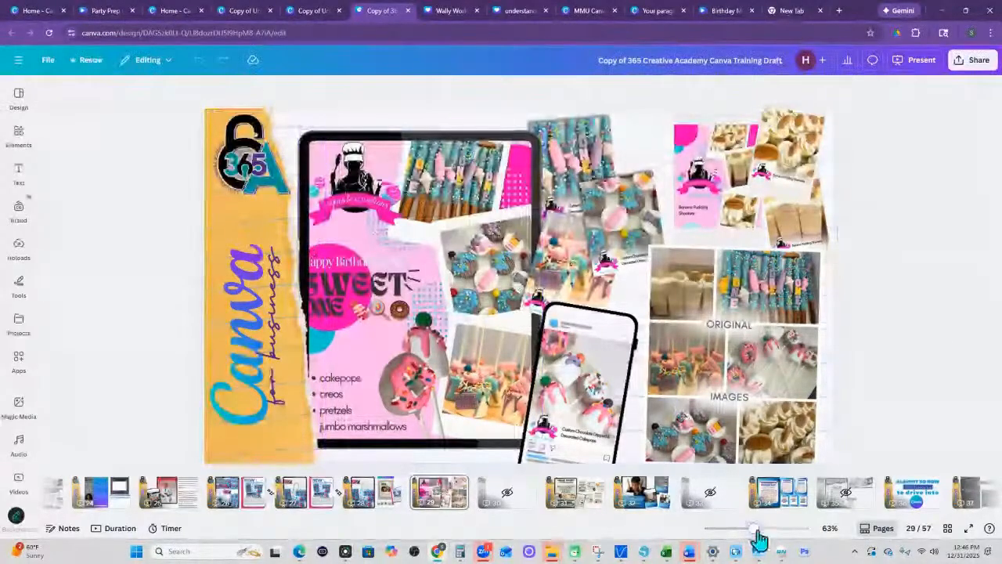
drag(756, 531, 746, 532)
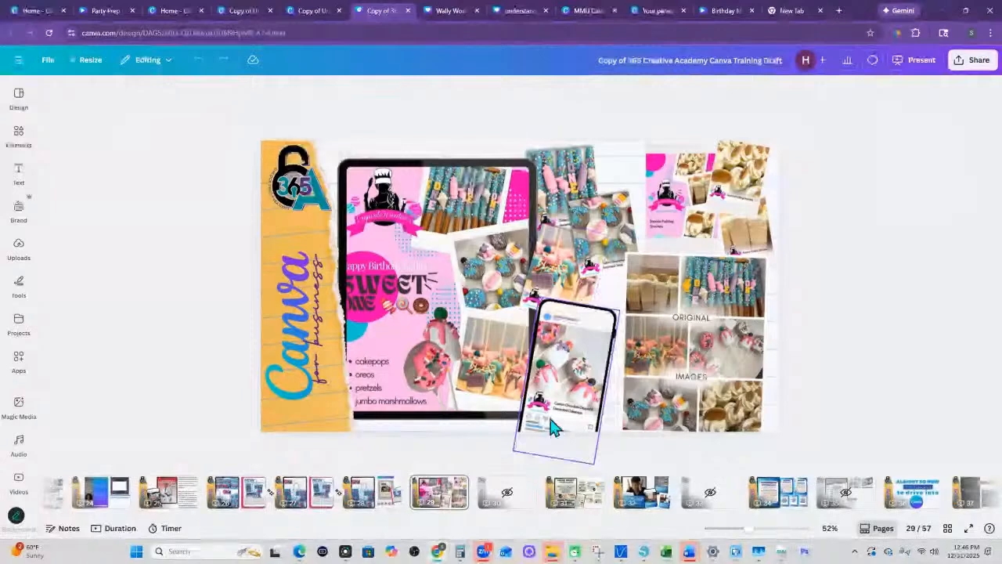
- Detach the image from the tilted phone frame on page 29 and place it back into the frame
right_click(576, 378)
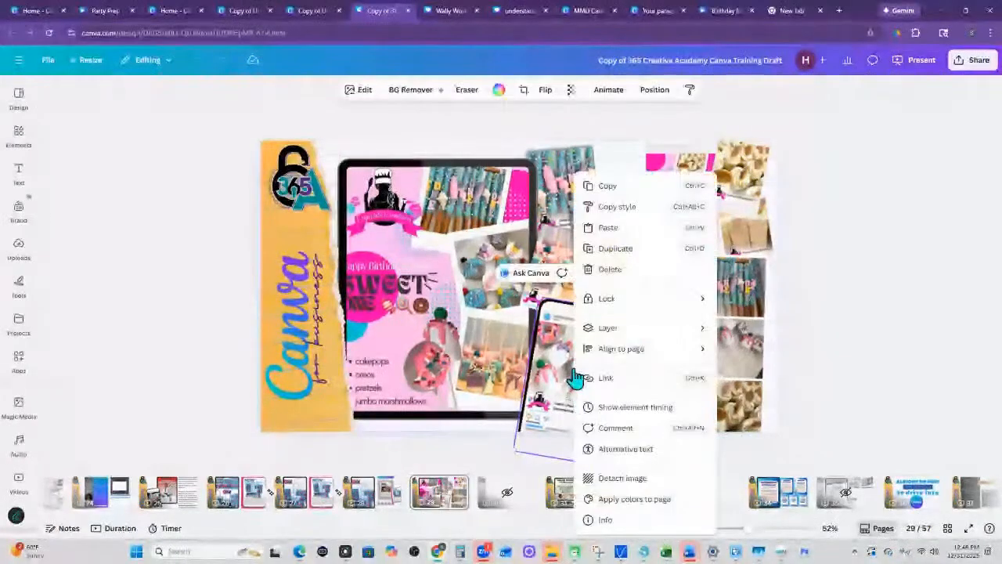
click(621, 479)
drag(536, 312, 558, 378)
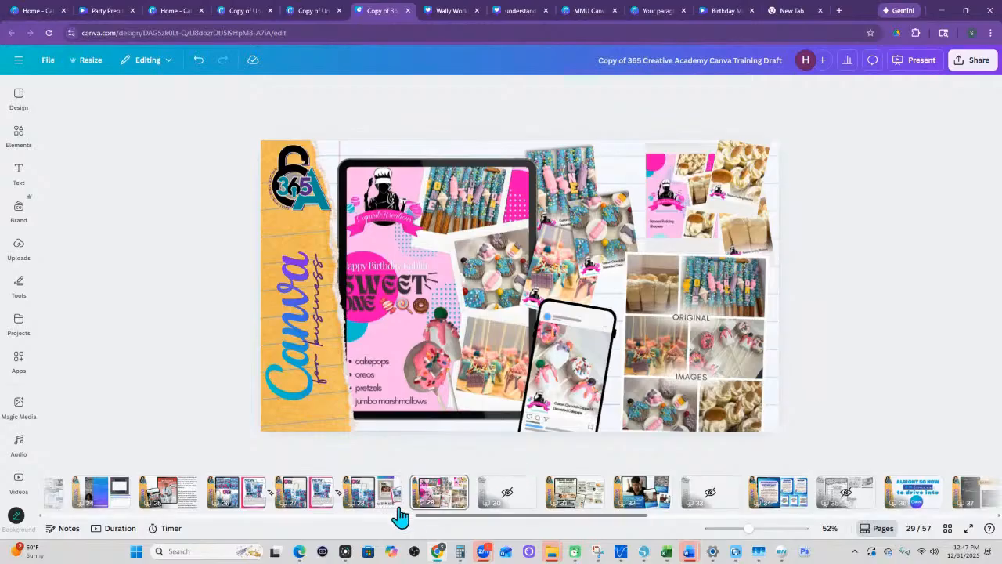
- Examine the phone, tablet and monitor frame examples on pages 25, 31, 32 and 22 of the training draft
click(163, 501)
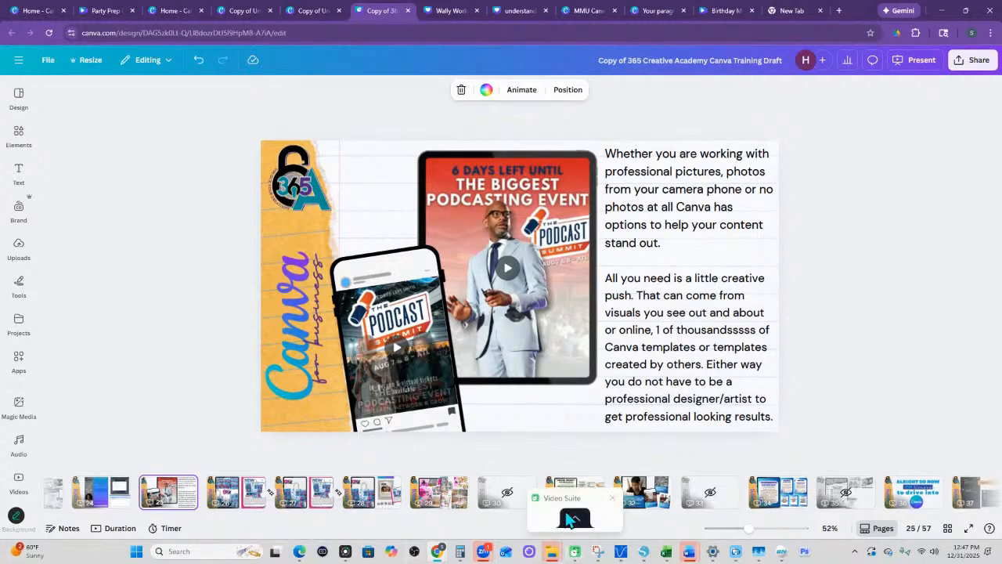
click(571, 488)
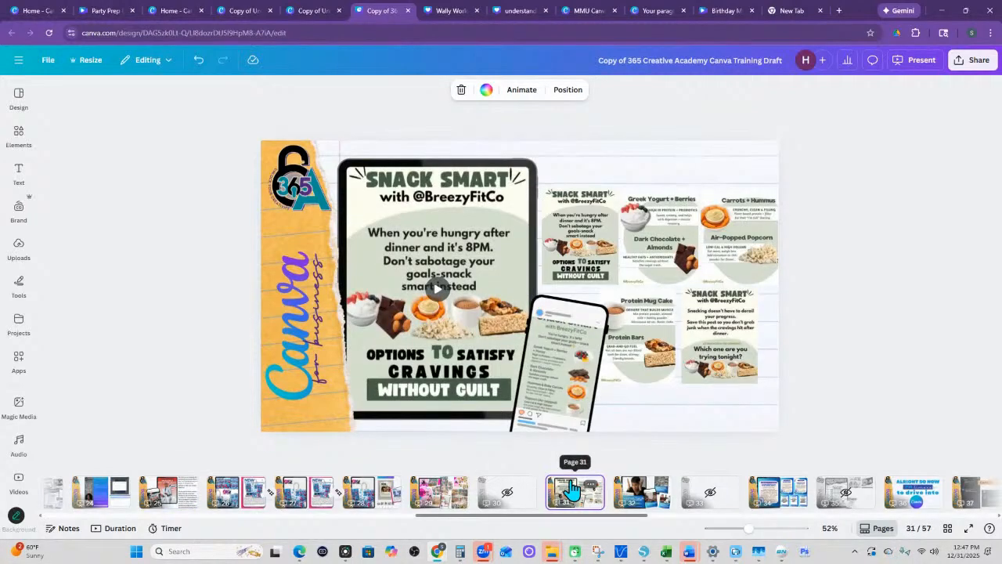
click(632, 501)
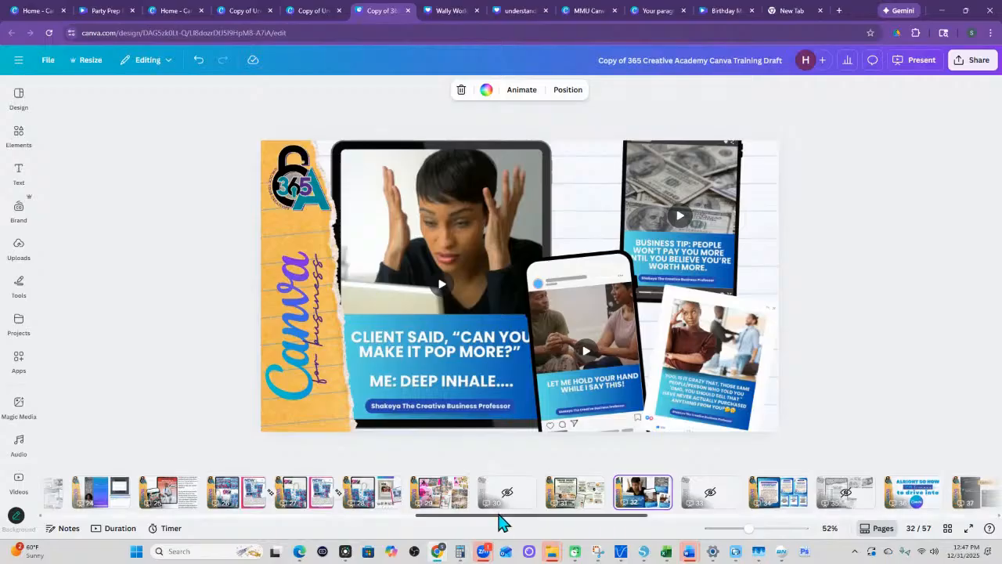
drag(496, 518, 387, 521)
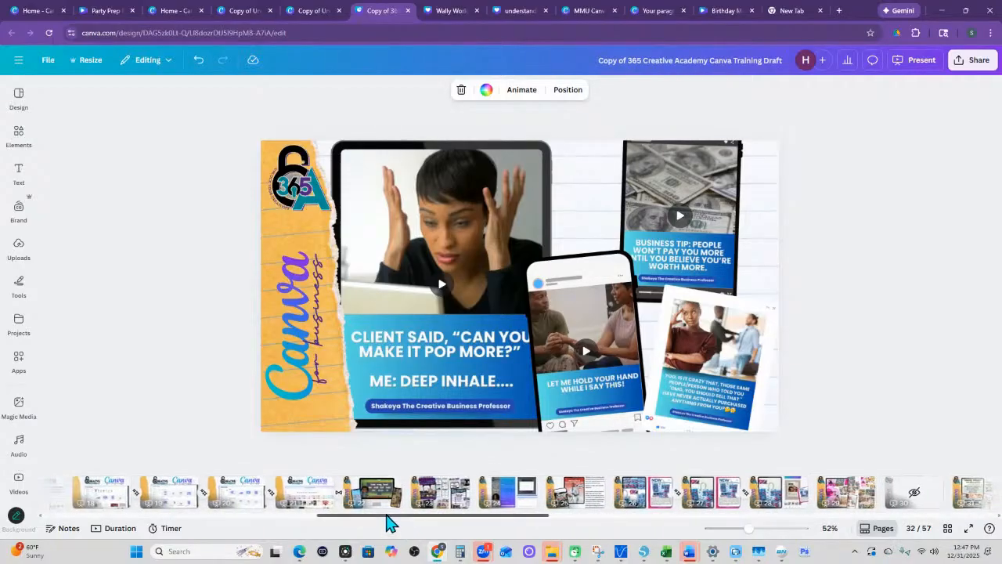
click(382, 501)
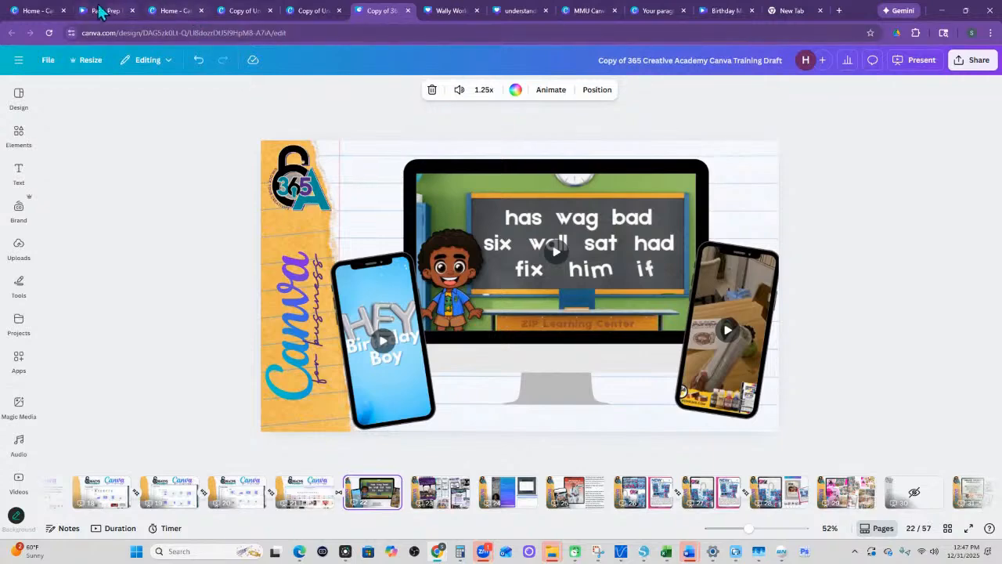
- Return to the travel flyer design and look through the Mockups categories down to Tablets & TV
click(170, 12)
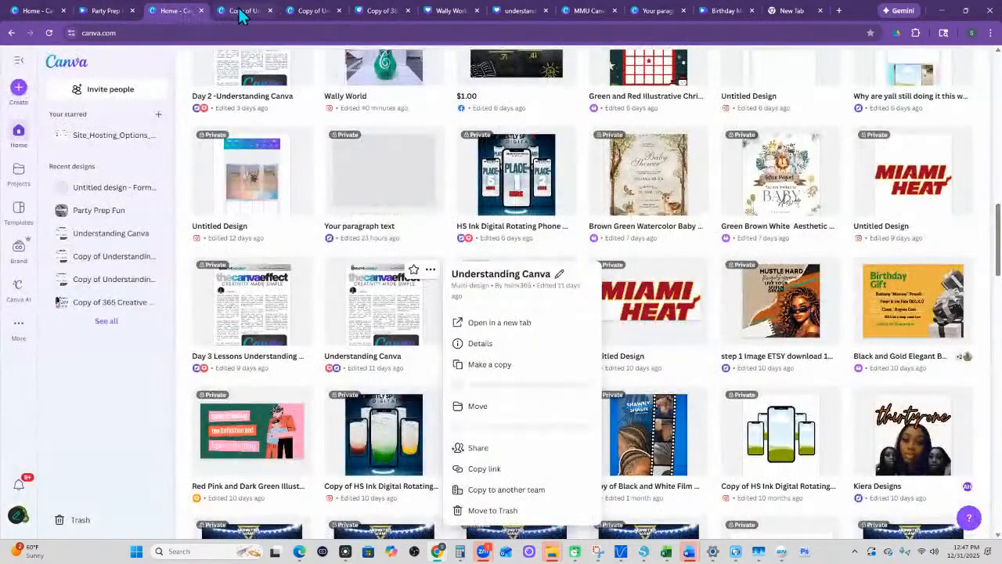
click(241, 13)
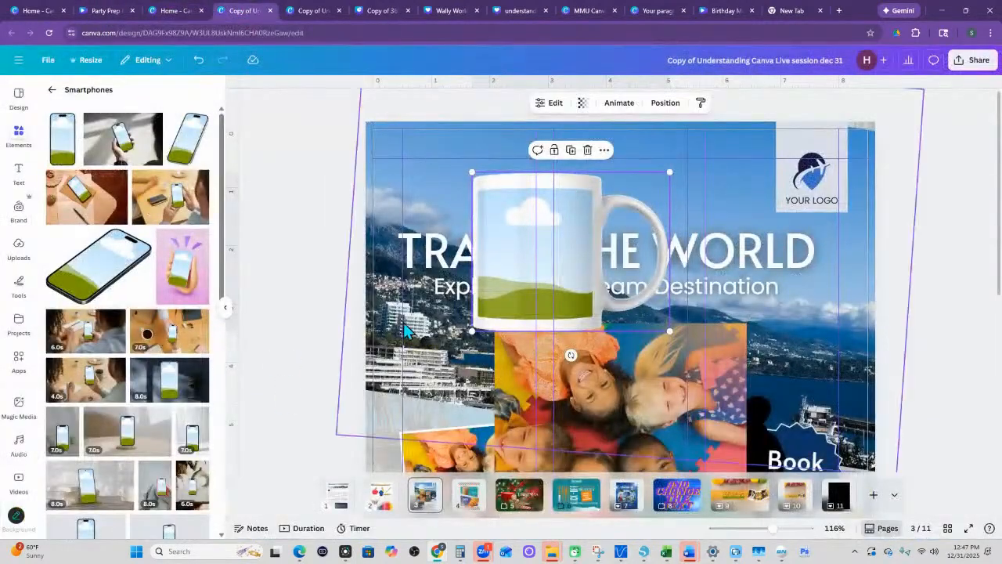
click(52, 91)
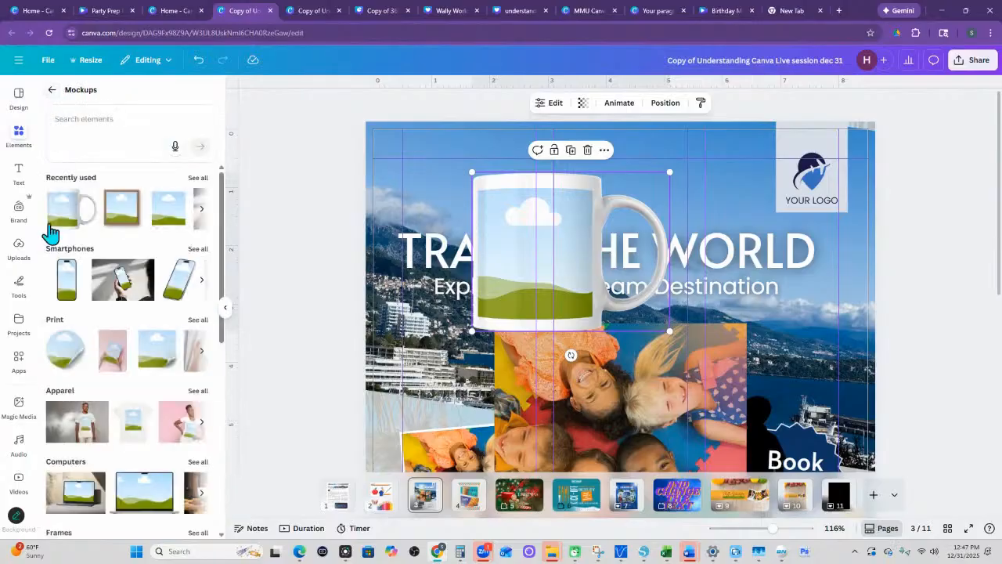
scroll(123, 452, down, 5)
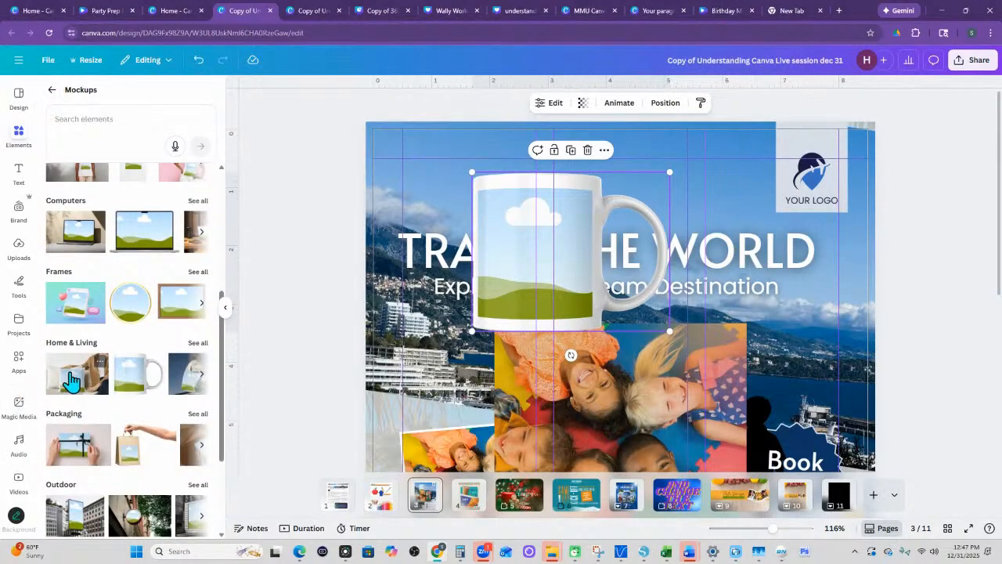
scroll(173, 395, down, 2)
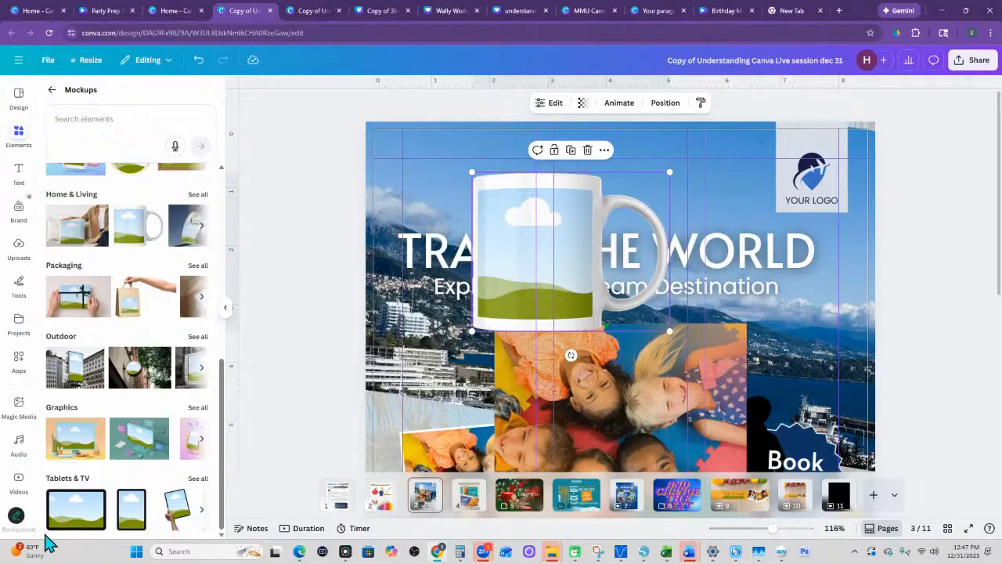
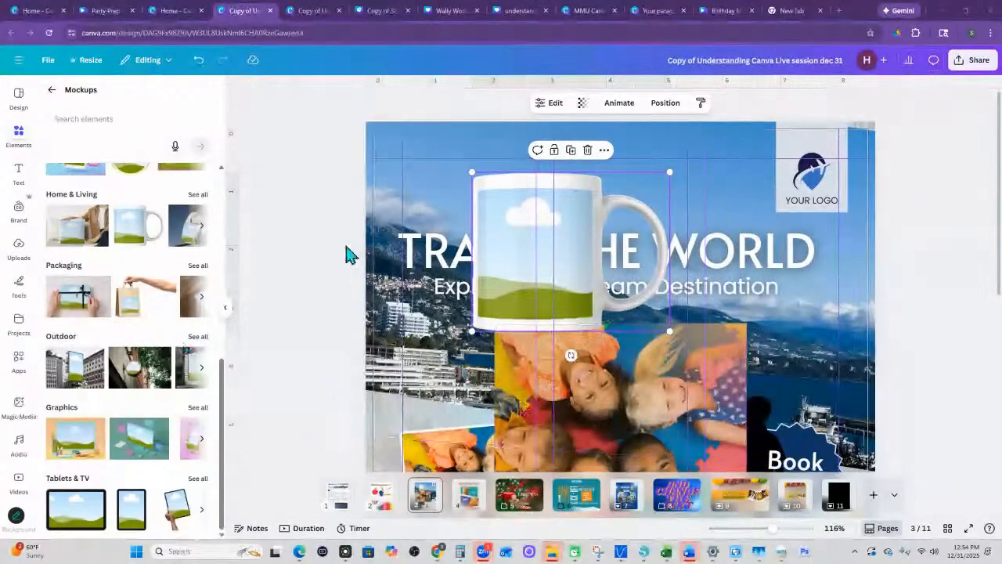
- Set up the drawing marker in black with a weight of 49 and a transparency value of 73
click(302, 208)
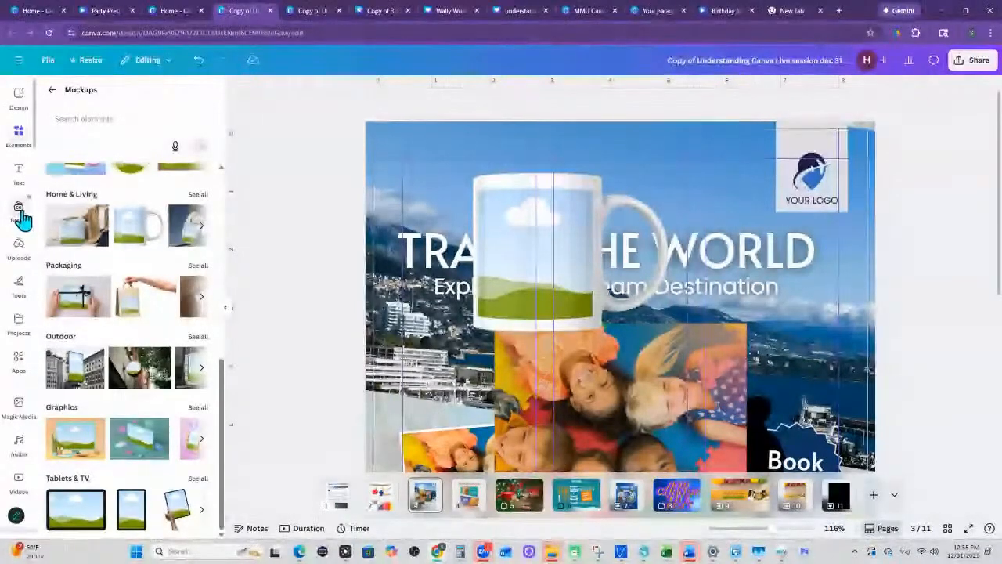
click(21, 290)
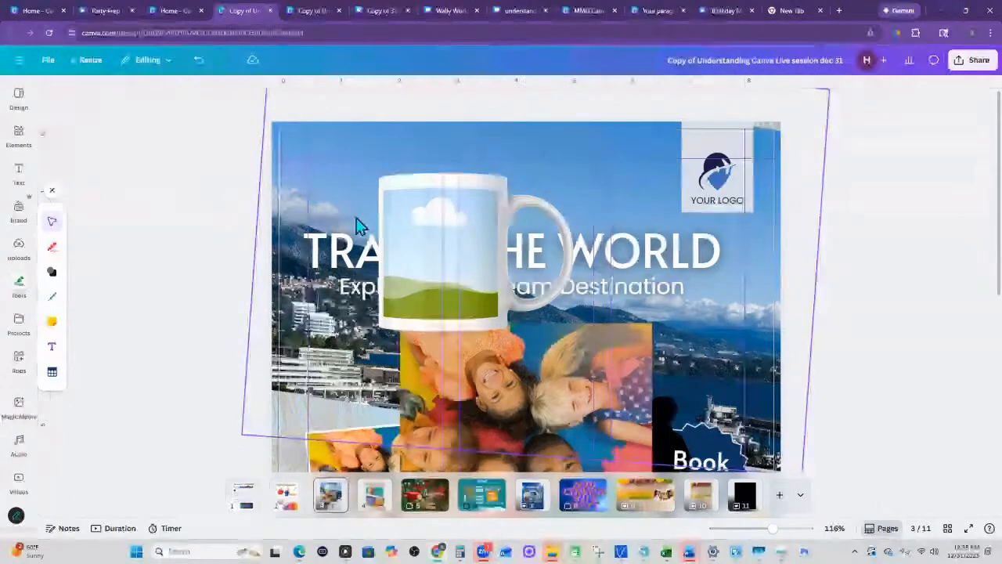
click(52, 249)
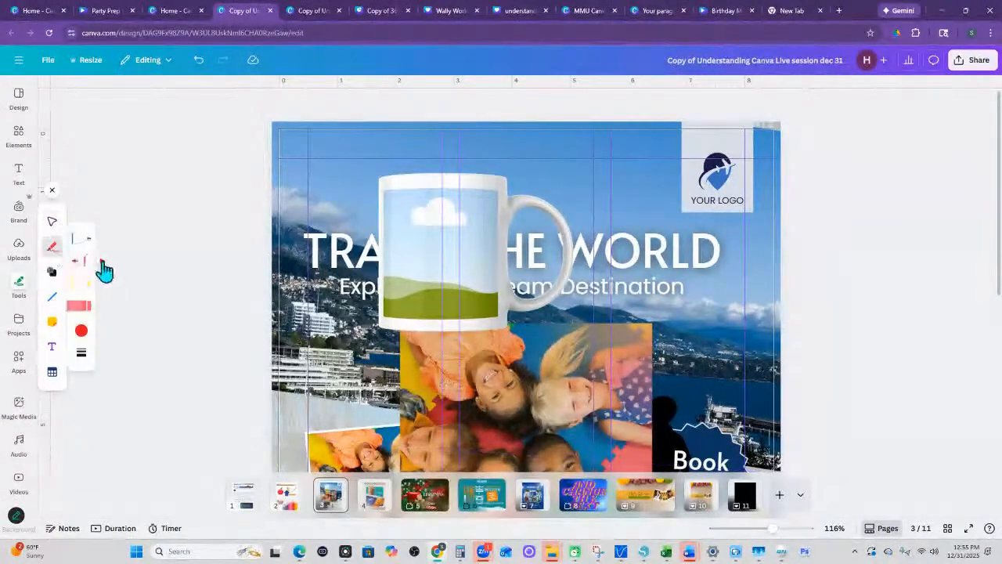
click(82, 333)
click(122, 334)
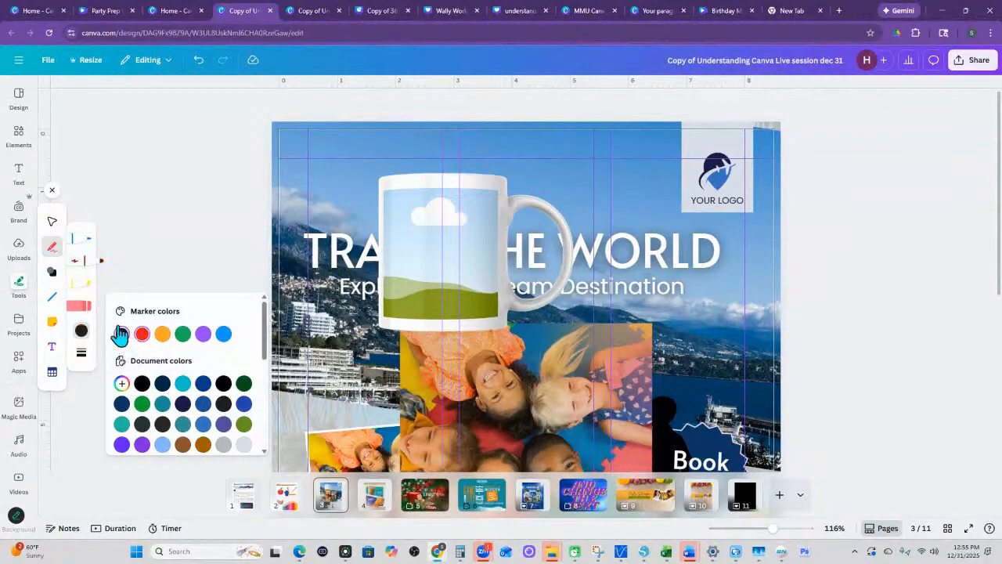
click(81, 352)
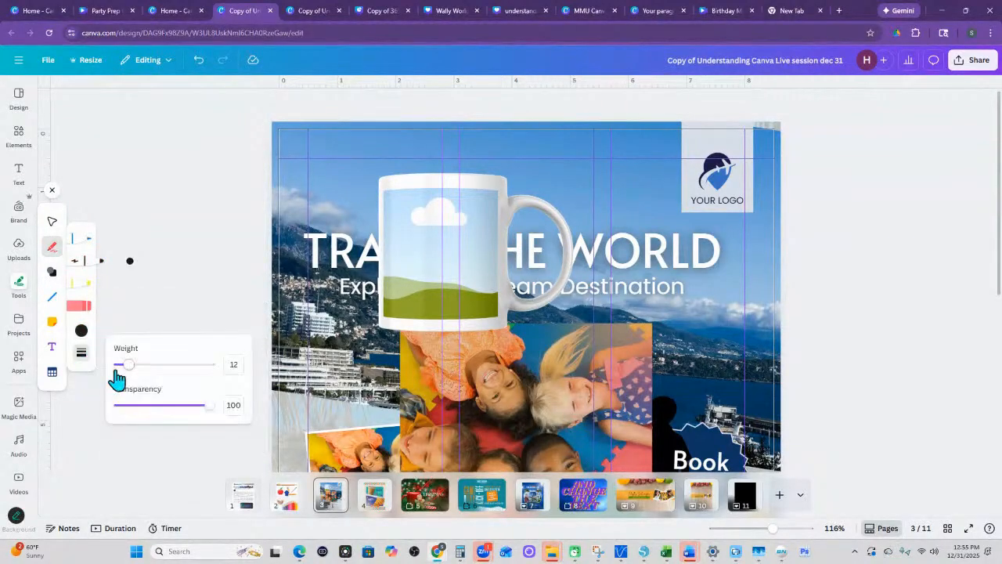
drag(126, 365, 162, 365)
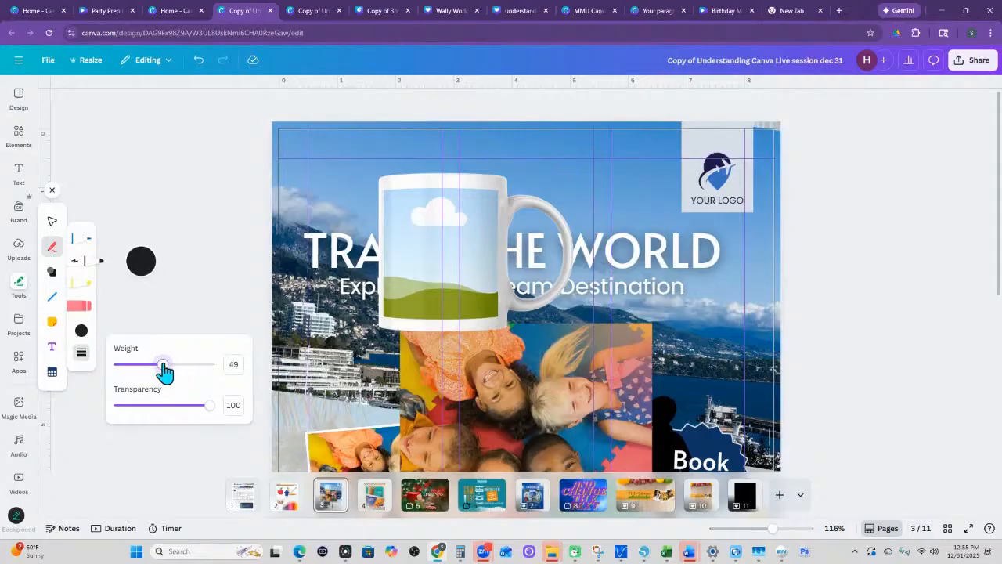
drag(208, 413, 186, 411)
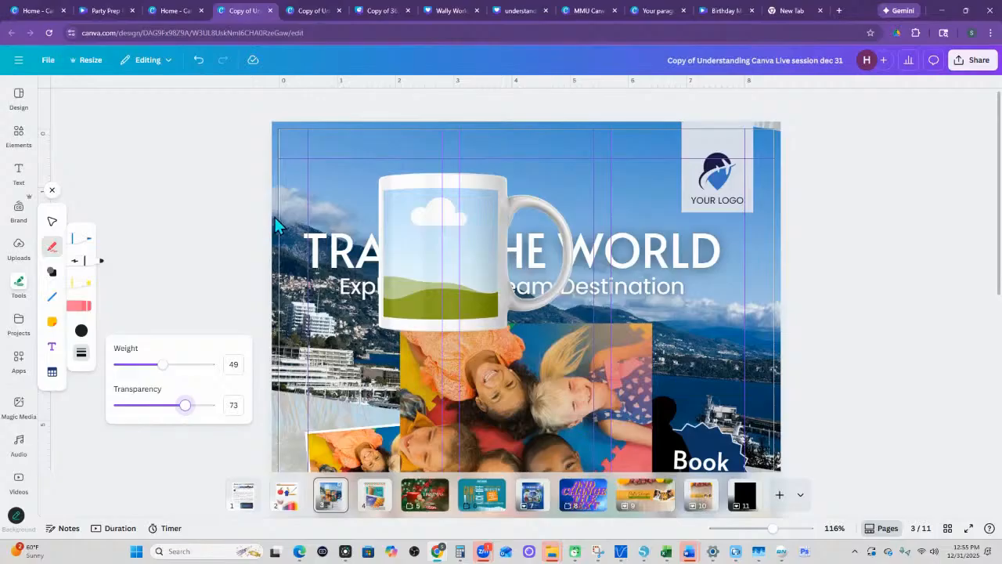
- Draw a large zigzag marker stroke over the travel flyer, running from its upper-left corner down to the lower edge
drag(269, 218, 309, 171)
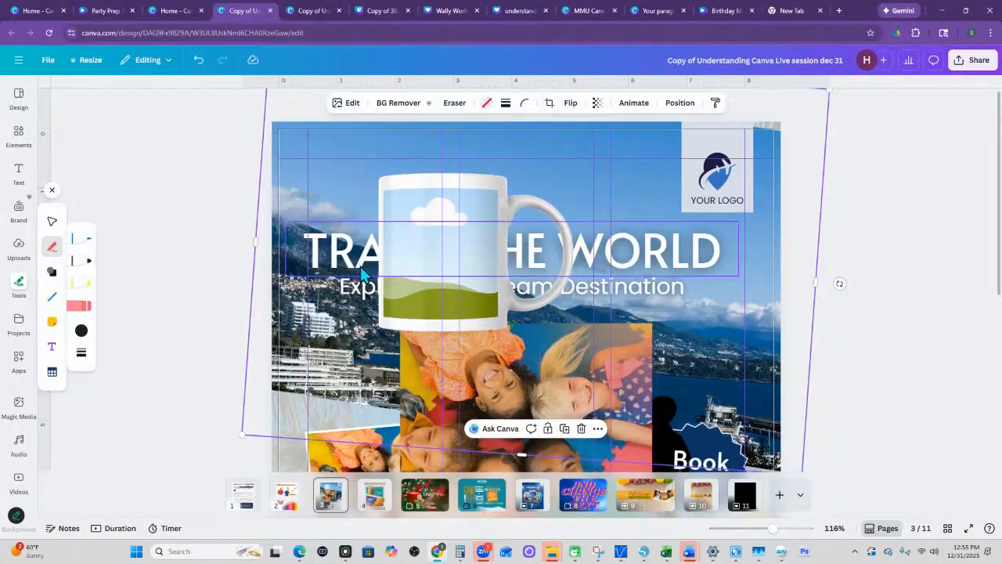
click(86, 245)
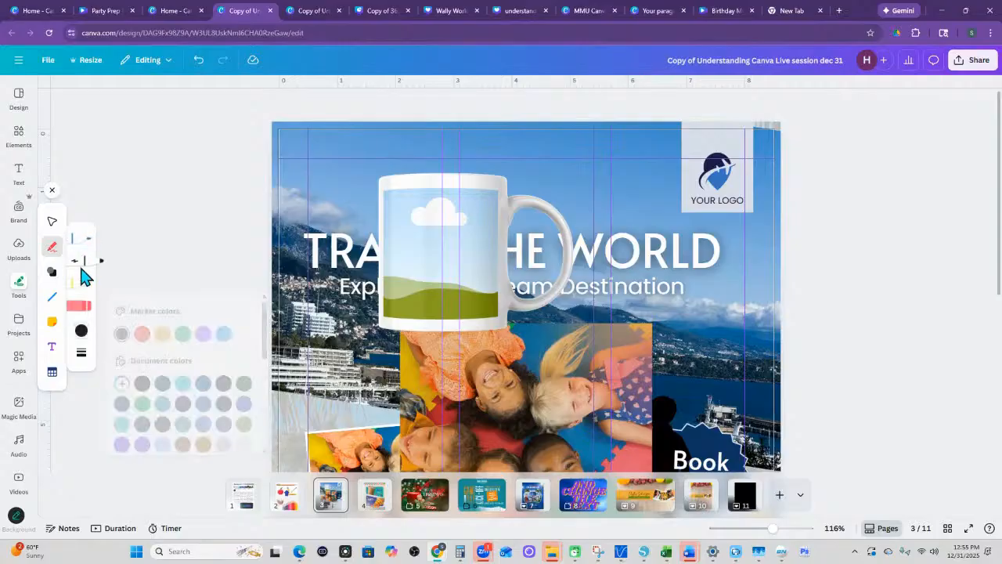
mouse_move(296, 212)
mouse_down()
mouse_move(509, 164)
mouse_move(617, 191)
mouse_move(220, 298)
mouse_move(338, 454)
mouse_move(708, 357)
mouse_move(454, 446)
mouse_up()
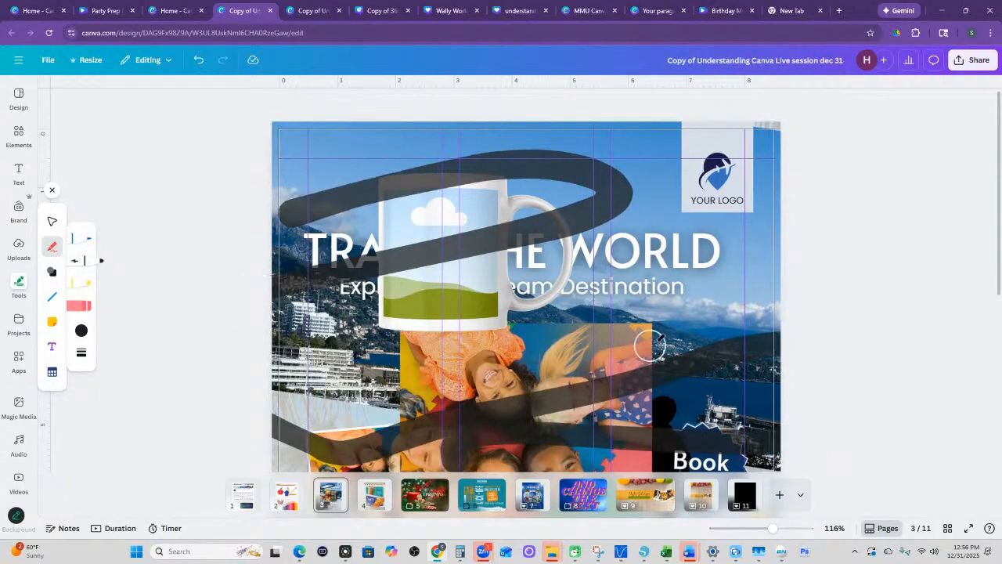
scroll(660, 336, down, 4)
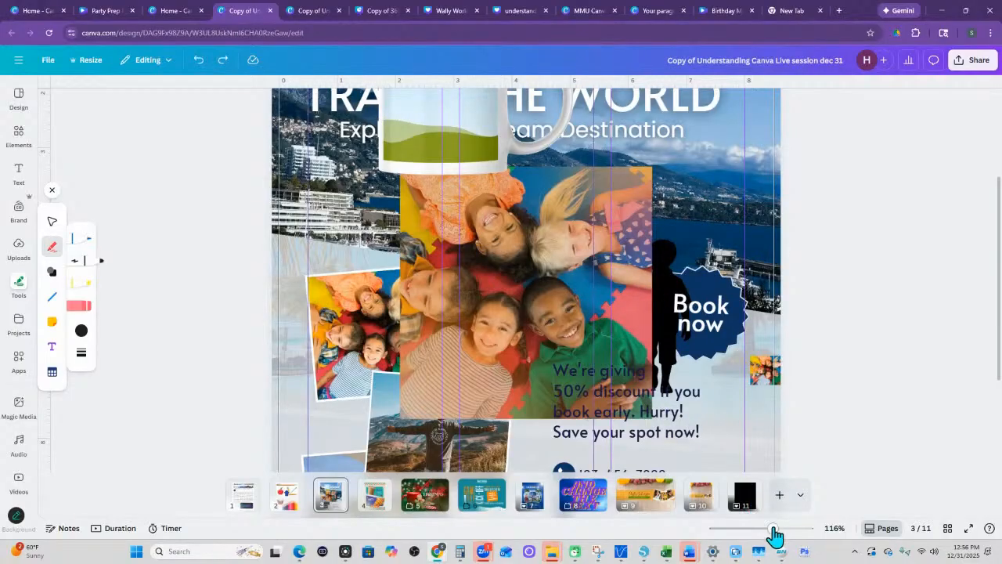
drag(772, 527, 753, 527)
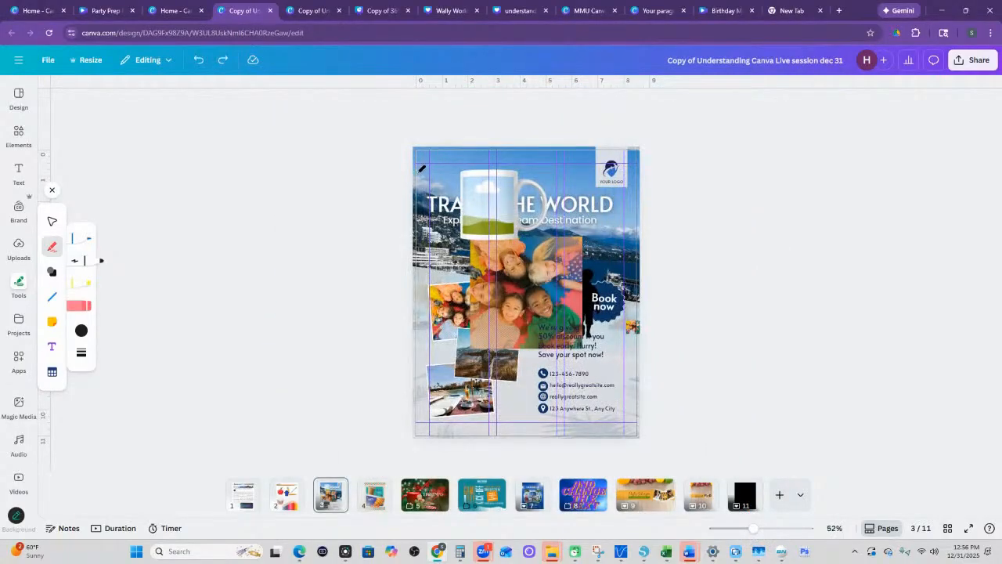
mouse_move(425, 170)
mouse_down()
mouse_move(564, 182)
mouse_move(591, 210)
mouse_move(468, 240)
mouse_move(523, 282)
mouse_move(614, 282)
mouse_move(502, 339)
mouse_move(554, 429)
mouse_move(587, 425)
mouse_up()
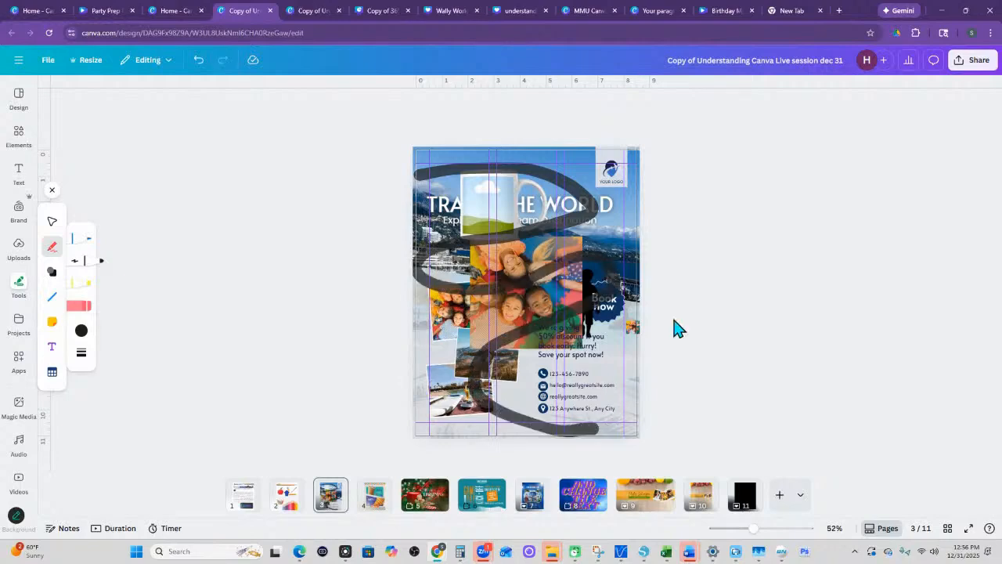
- Set the transparency of the black zigzag stroke on the flyer to 34
click(50, 223)
click(470, 180)
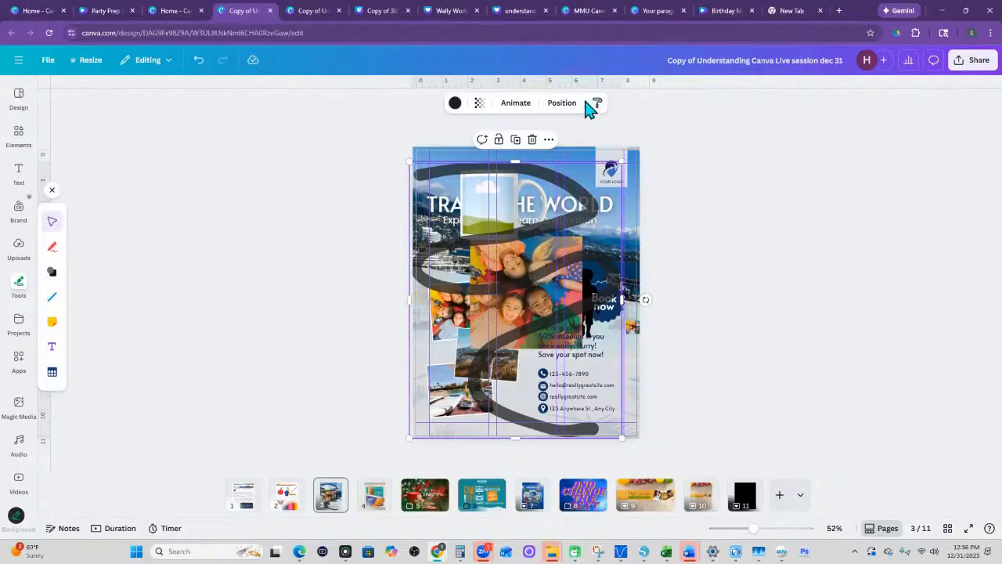
click(479, 105)
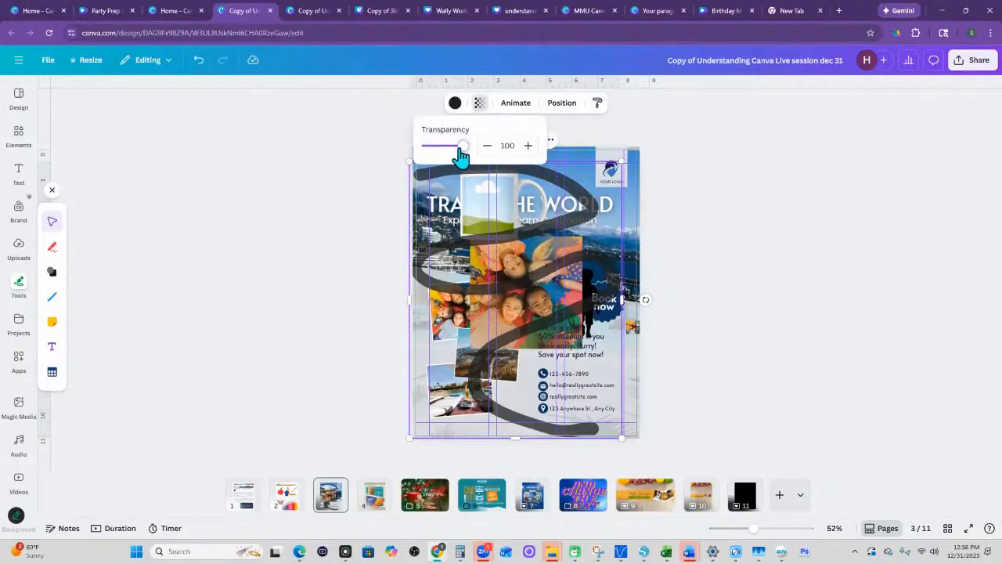
drag(458, 147, 437, 147)
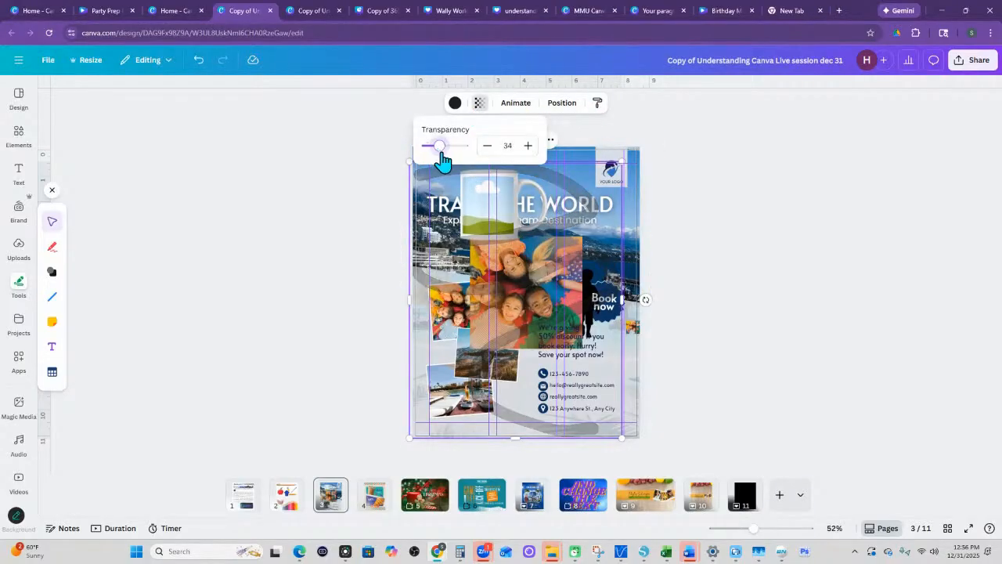
click(732, 207)
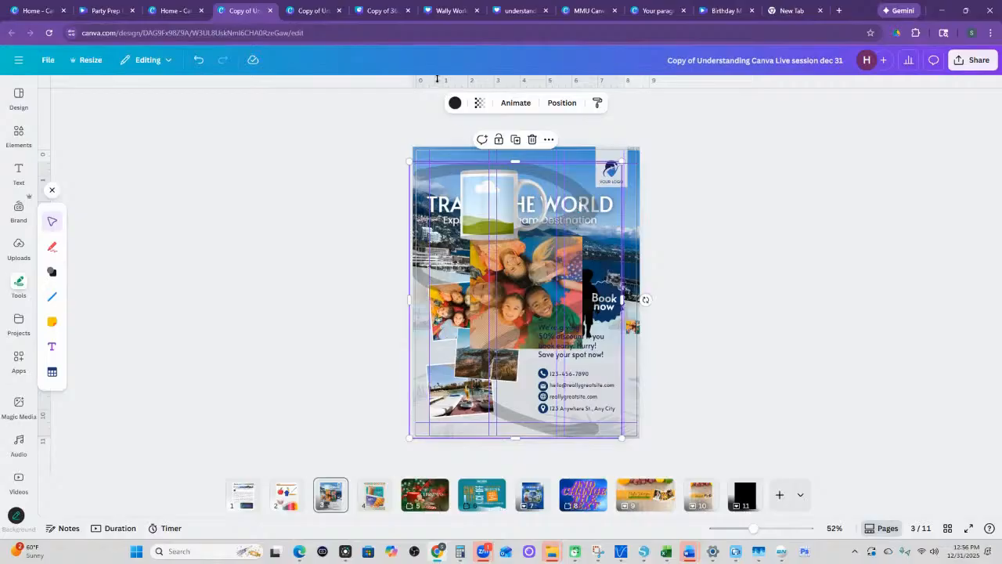
- Change the marker color to green, keeping the marker as the active drawing tool
click(51, 247)
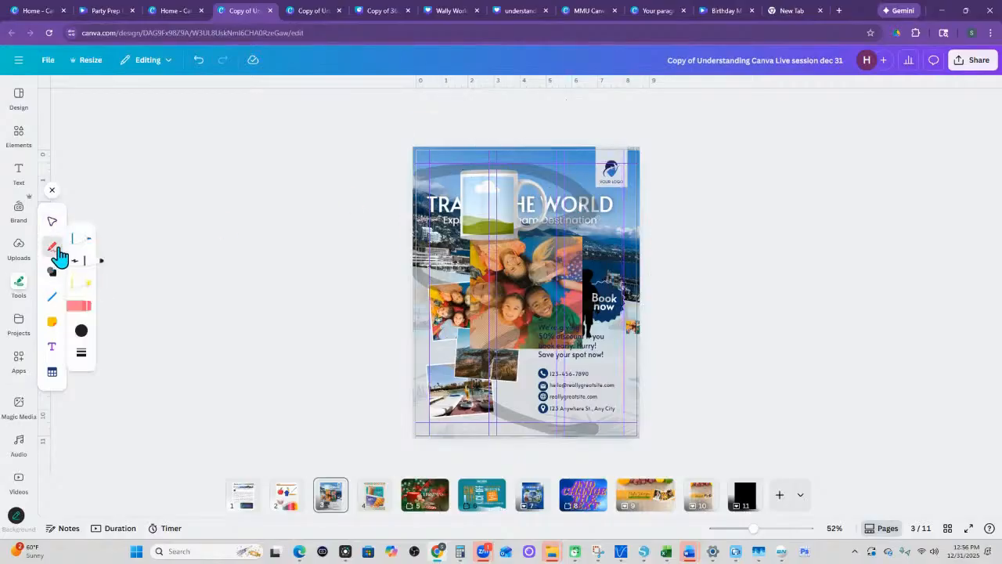
click(80, 333)
click(182, 334)
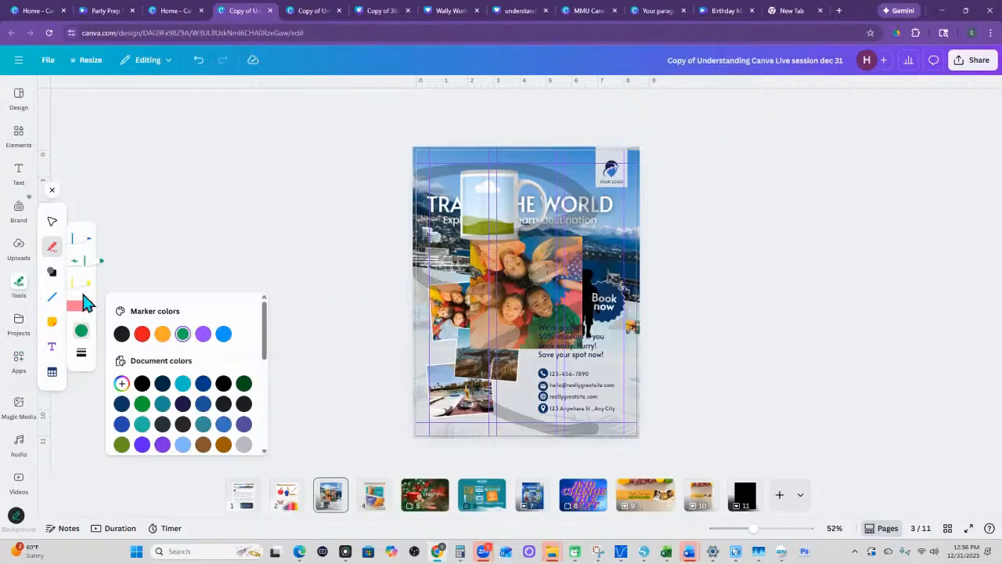
click(86, 265)
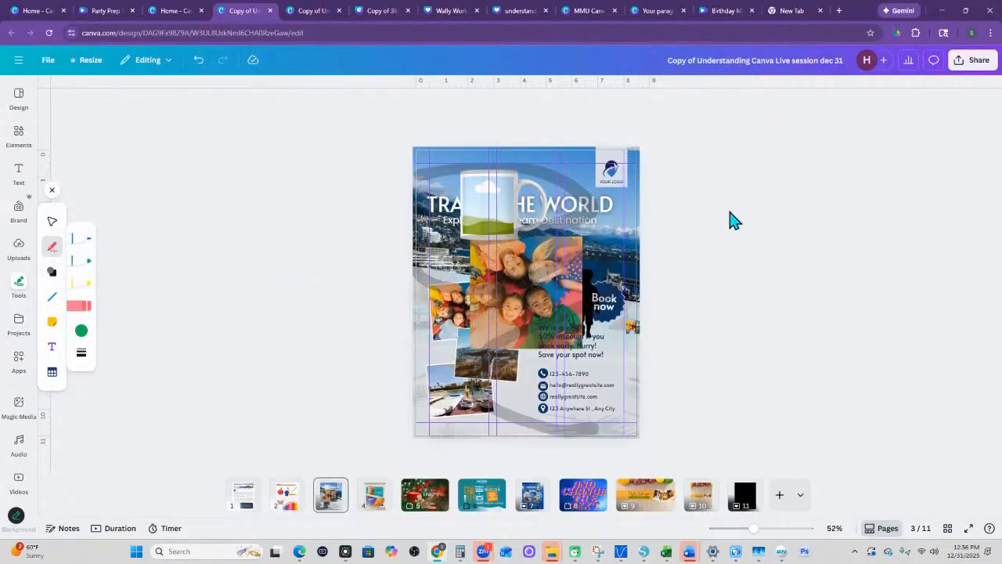
click(634, 219)
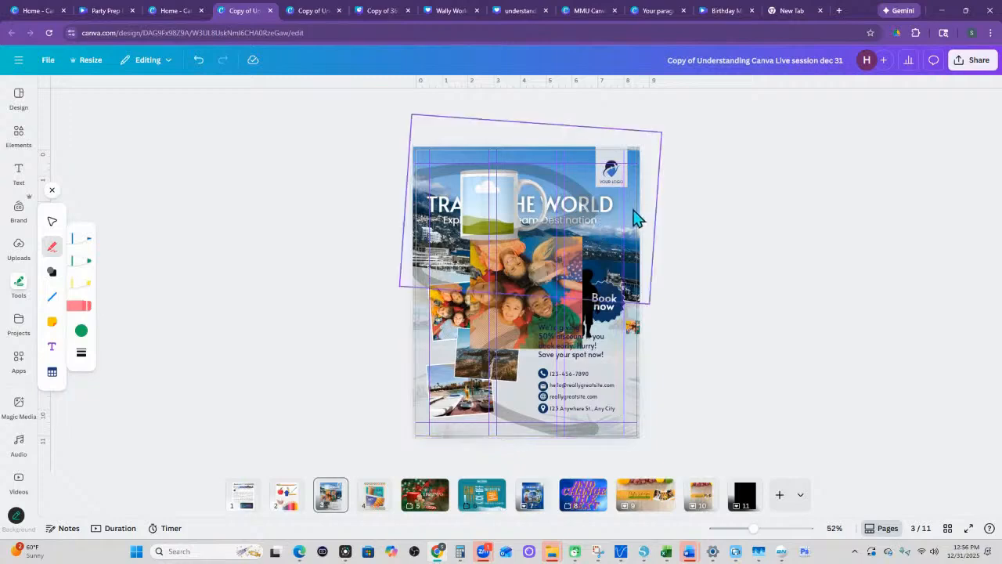
click(663, 287)
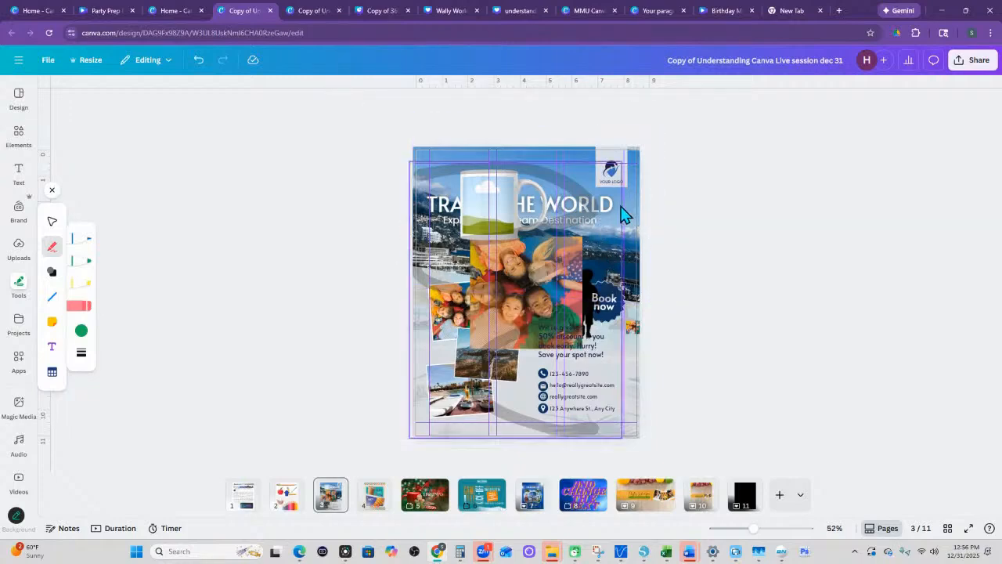
click(77, 263)
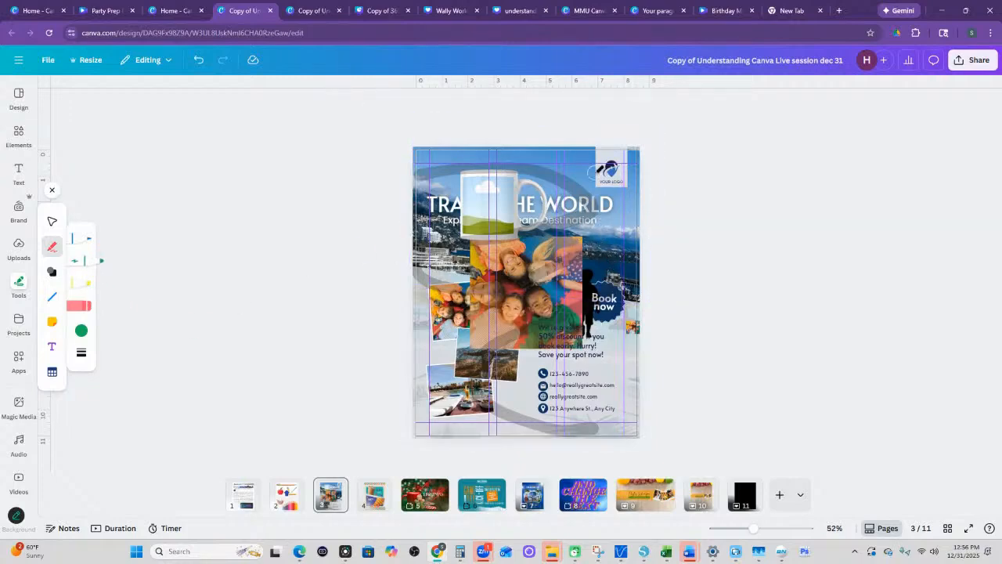
- Scribble thick green marker strokes diagonally over the flyer's upper-right corner and logo
mouse_move(577, 150)
mouse_down()
mouse_move(551, 127)
mouse_move(647, 171)
mouse_move(662, 192)
mouse_move(583, 131)
mouse_move(662, 160)
mouse_move(632, 167)
mouse_move(530, 123)
mouse_move(702, 197)
mouse_move(629, 166)
mouse_move(597, 172)
mouse_move(724, 222)
mouse_move(485, 120)
mouse_move(727, 235)
mouse_move(559, 146)
mouse_move(566, 168)
mouse_move(665, 191)
mouse_move(615, 191)
mouse_move(655, 202)
mouse_move(521, 147)
mouse_up()
drag(666, 215, 674, 218)
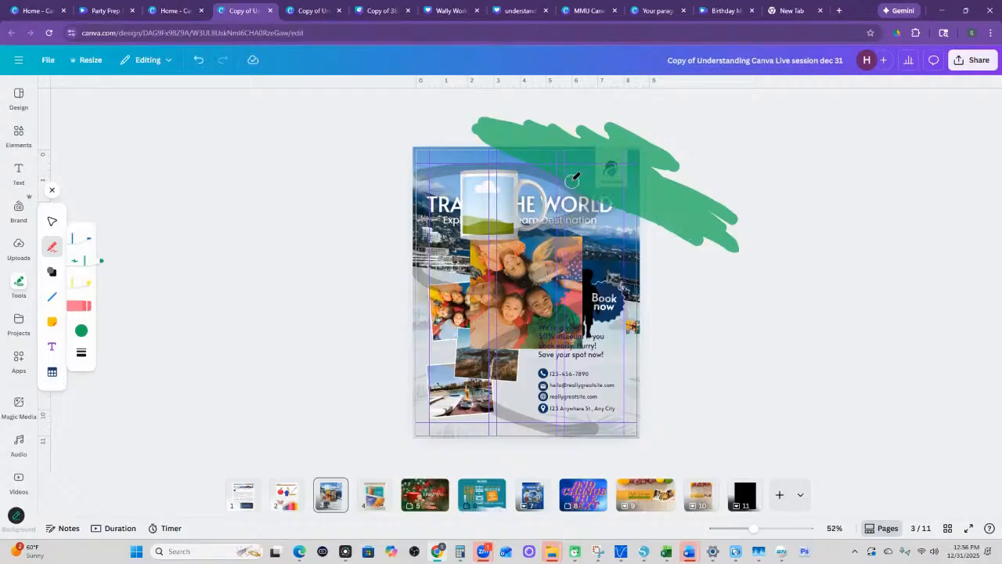
drag(511, 145, 501, 149)
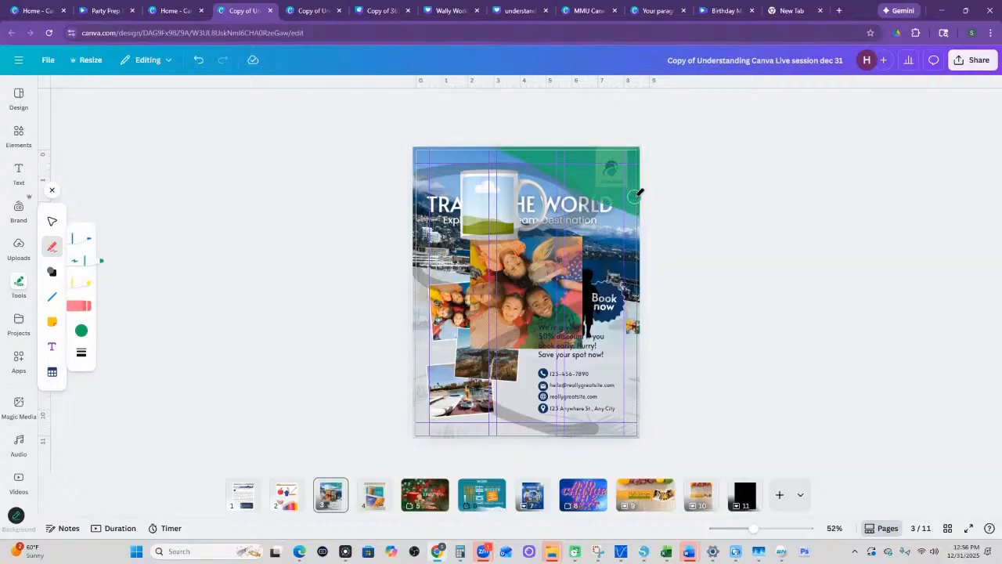
- Select the green scribble over the logo and raise its transparency value to the maximum
click(52, 221)
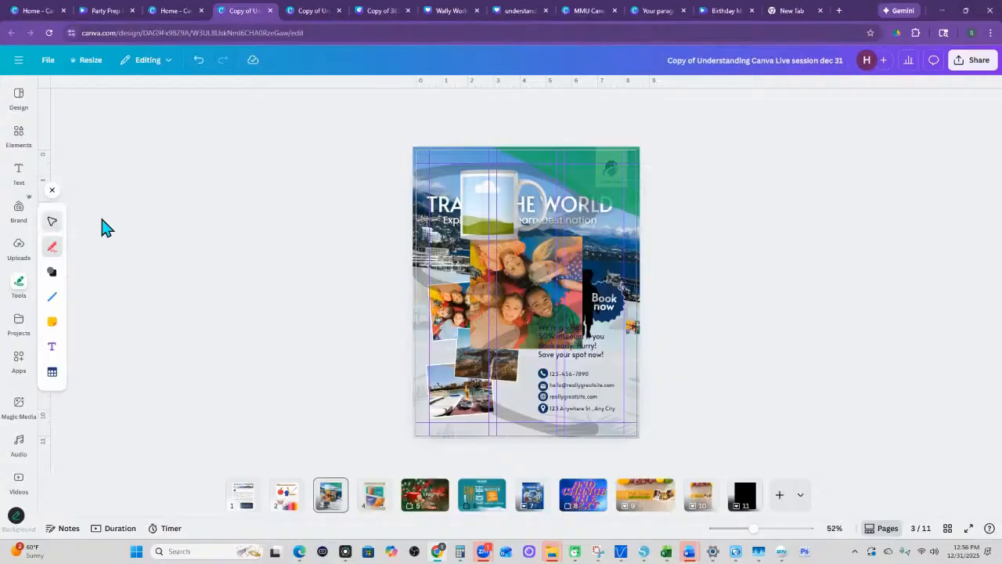
click(632, 218)
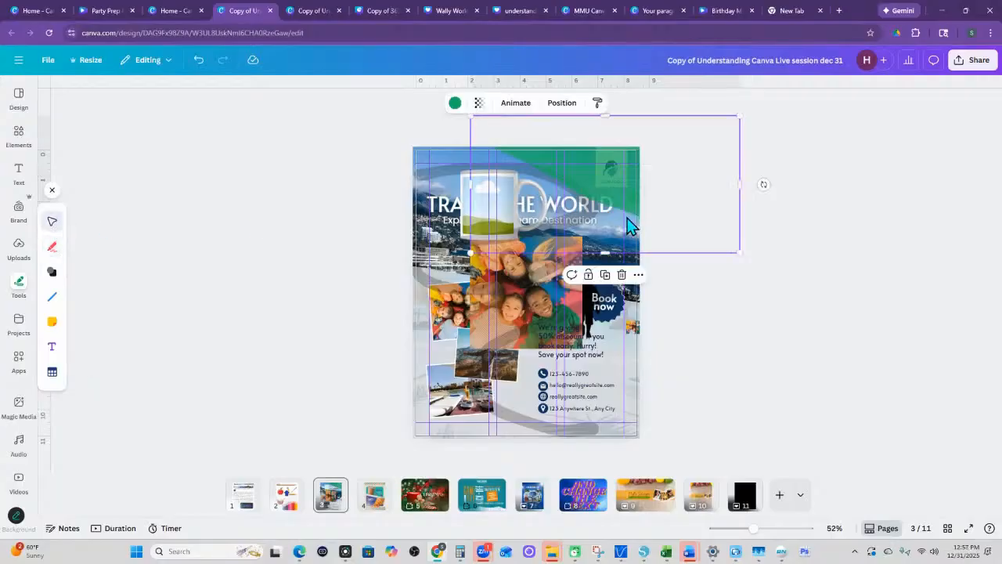
click(479, 104)
mouse_move(463, 148)
mouse_down()
mouse_move(412, 162)
mouse_move(575, 166)
mouse_up()
click(893, 159)
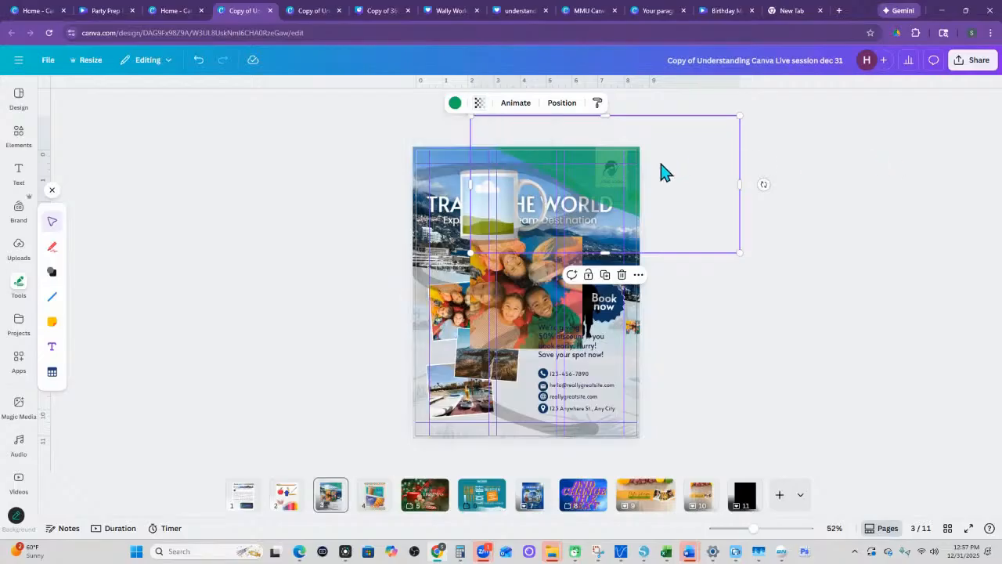
- Raise the marker's transparency value to the maximum and scribble a solid green area over the flyer's upper-right corner
click(53, 252)
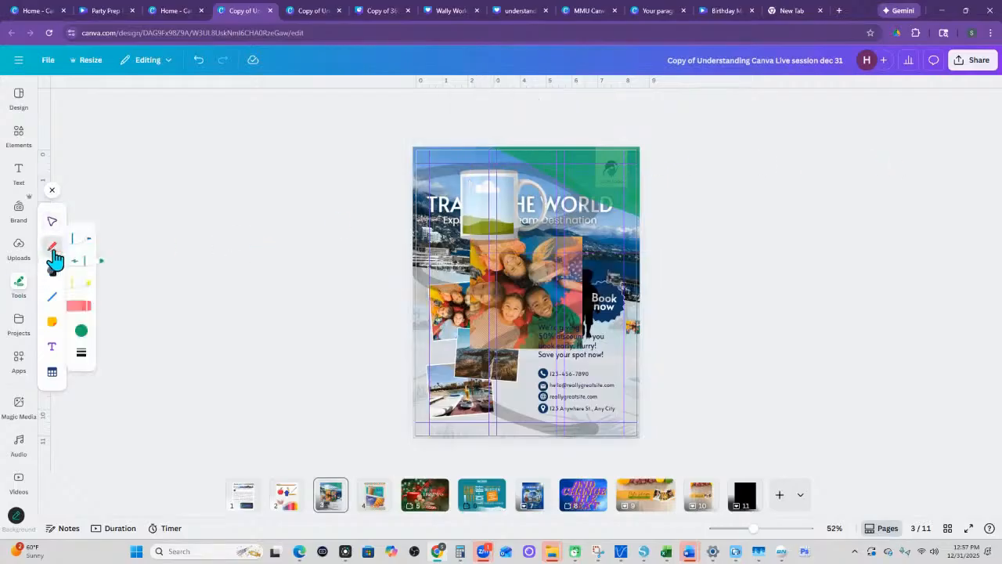
click(80, 335)
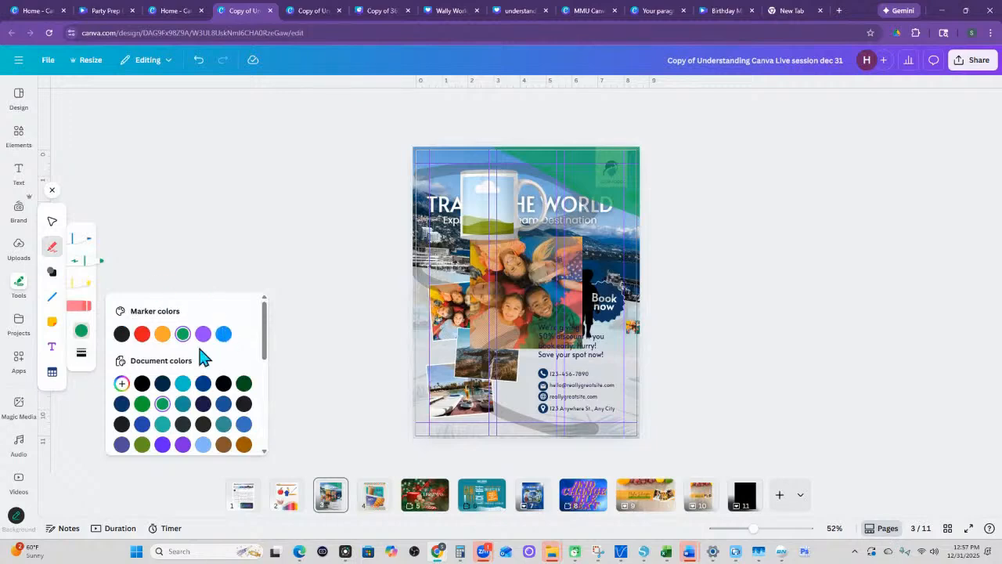
click(82, 353)
drag(183, 407, 285, 421)
drag(599, 138, 715, 176)
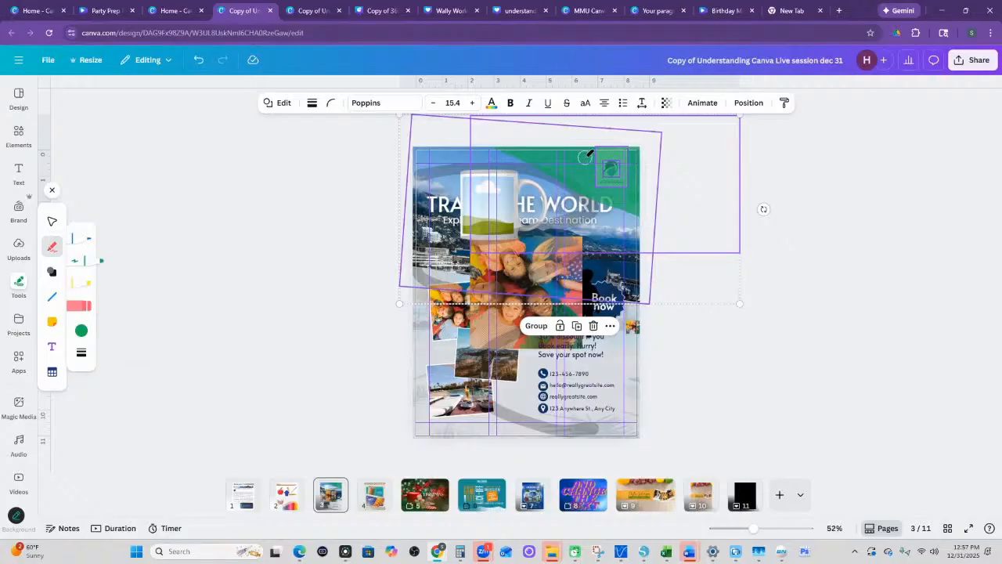
mouse_move(544, 164)
mouse_down()
mouse_move(643, 166)
mouse_move(644, 156)
mouse_move(599, 151)
mouse_move(580, 162)
mouse_up()
mouse_move(493, 139)
mouse_down()
mouse_move(678, 232)
mouse_move(534, 155)
mouse_move(658, 202)
mouse_move(535, 166)
mouse_move(653, 217)
mouse_move(562, 150)
mouse_move(625, 165)
mouse_move(604, 178)
mouse_move(659, 186)
mouse_move(614, 150)
mouse_move(665, 151)
mouse_up()
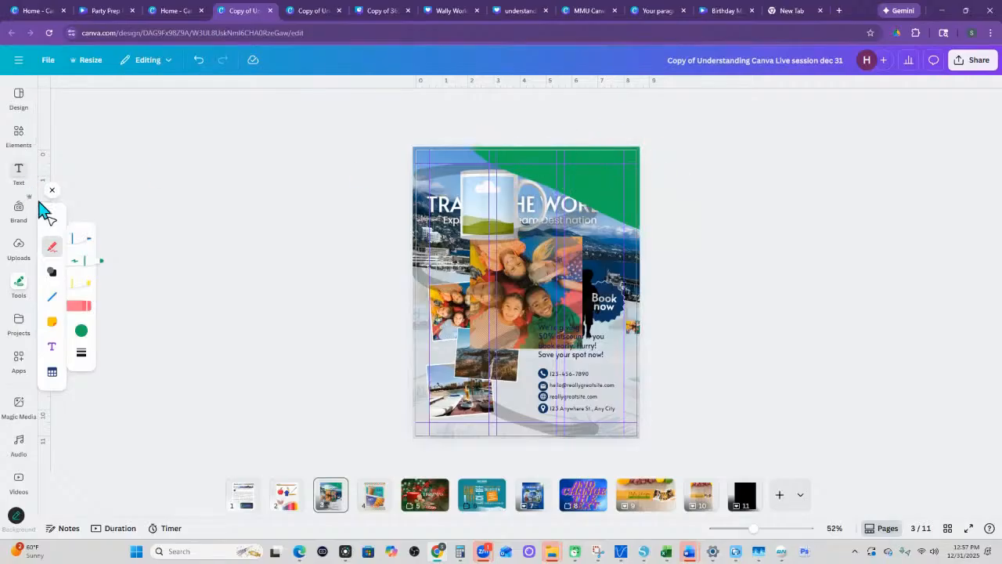
- Make the solid green scribble mostly see-through and shift it slightly to the right on the flyer
click(51, 221)
click(613, 192)
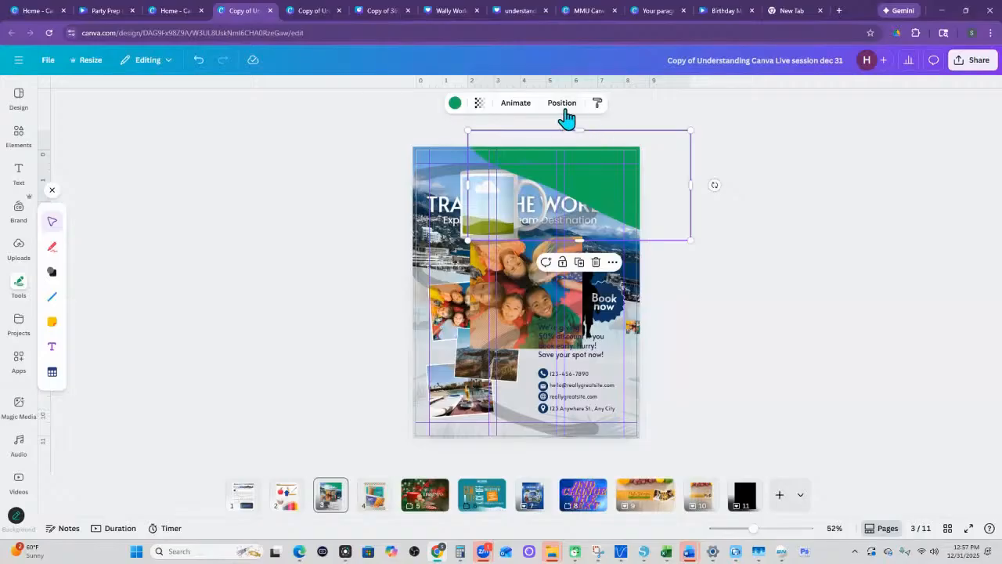
click(479, 102)
drag(461, 146, 440, 147)
drag(591, 188, 619, 181)
- Set the transparency of the green scribble over the logo to 84
click(478, 103)
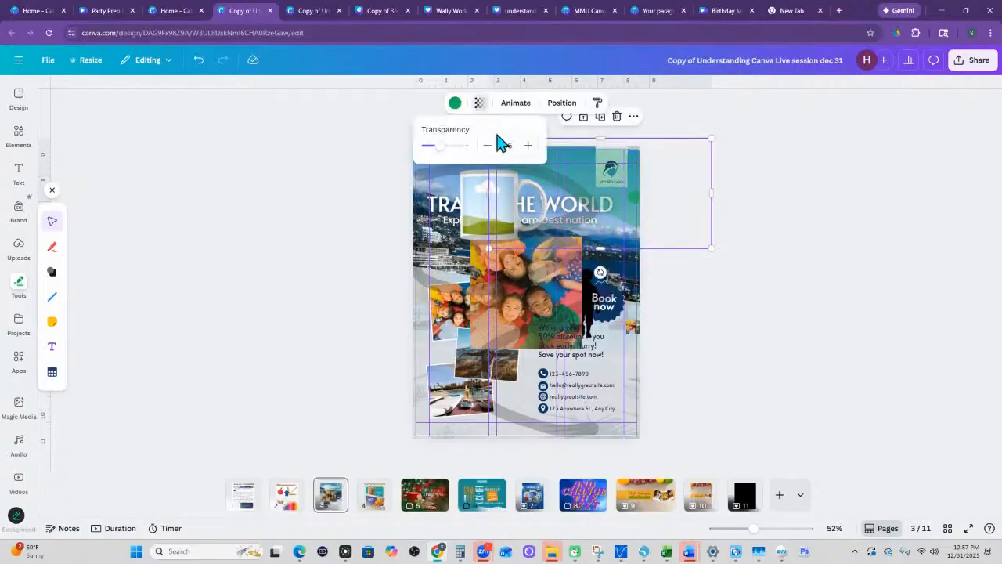
drag(440, 146, 459, 159)
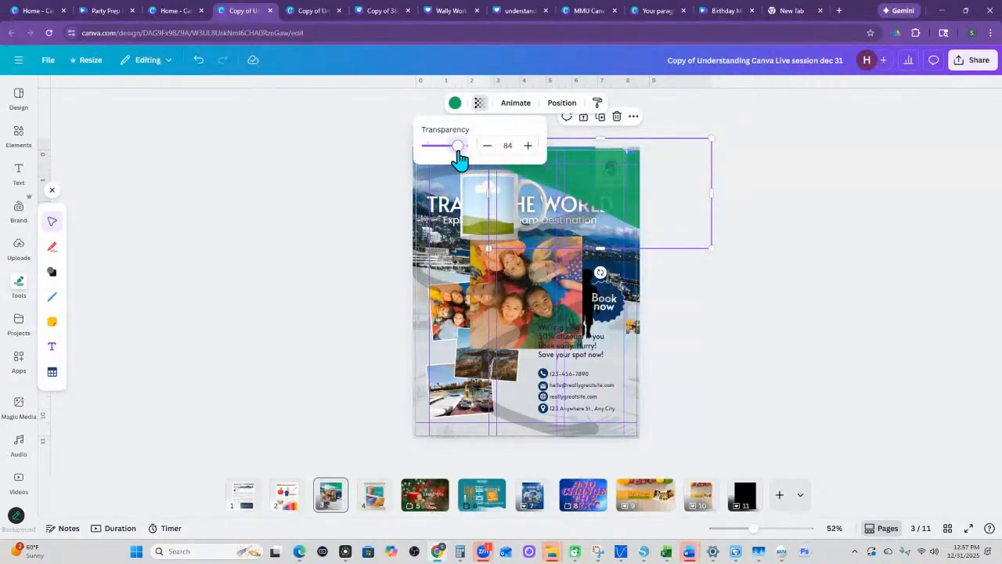
click(754, 177)
click(612, 177)
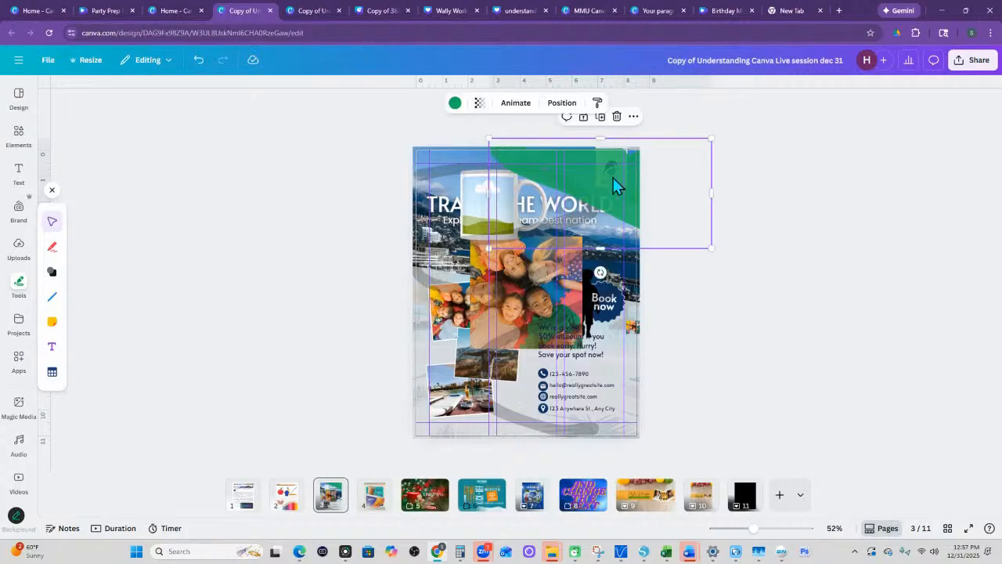
- Delete the green scribble over the logo and the small green dot near the flyer's right edge
key(Delete)
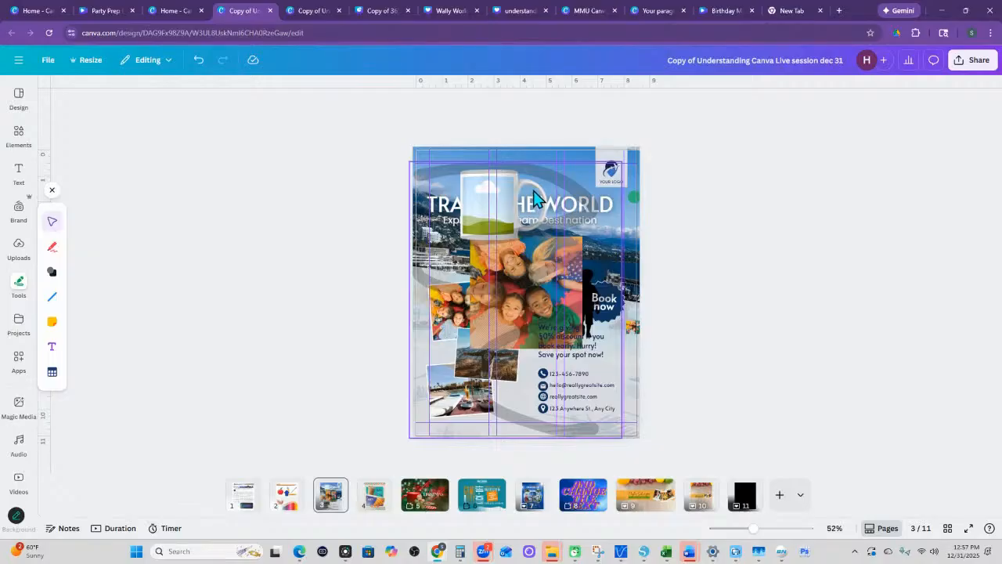
click(635, 201)
key(Delete)
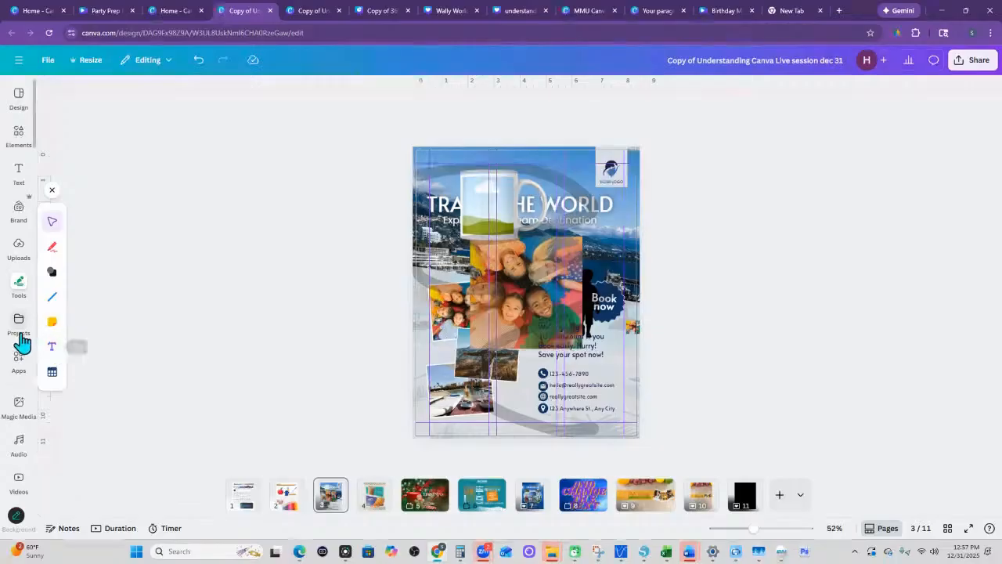
- Browse the saved projects by designs, folders, images and videos
click(18, 332)
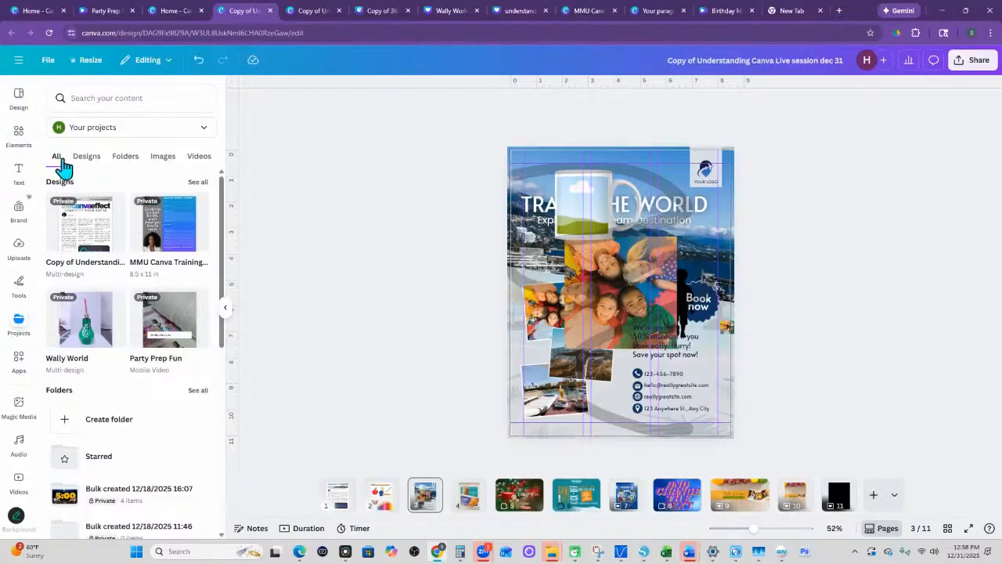
click(88, 161)
click(121, 160)
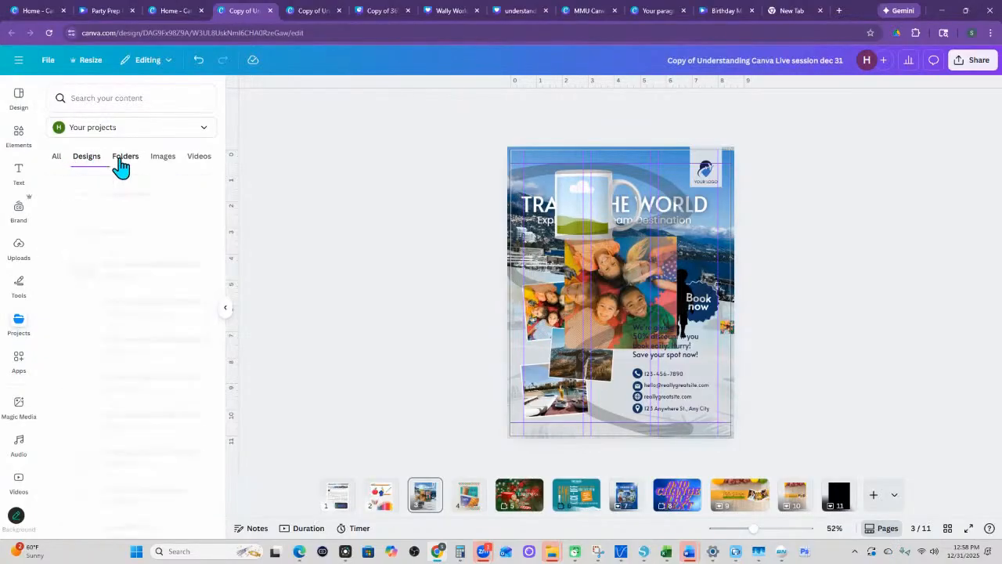
click(163, 159)
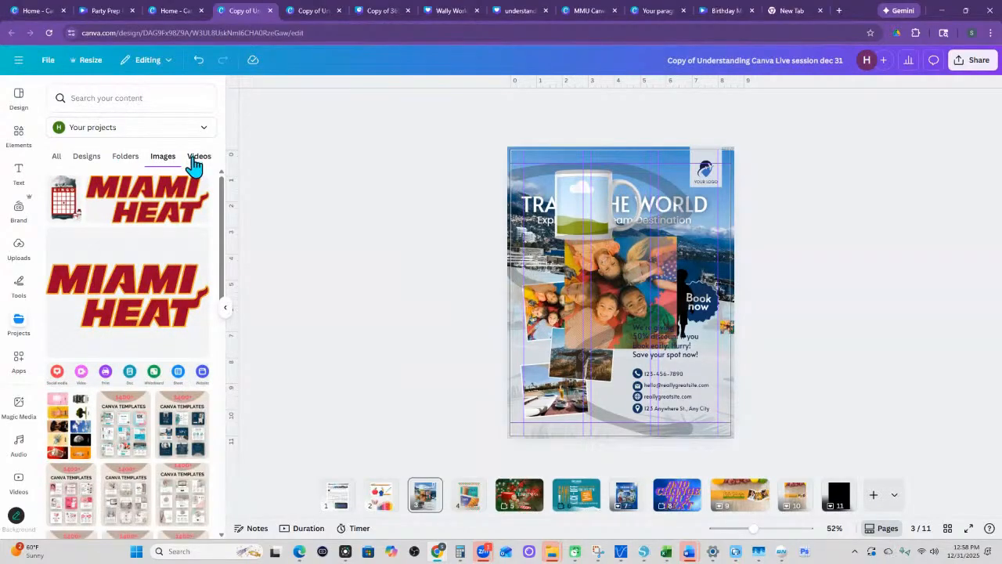
click(196, 165)
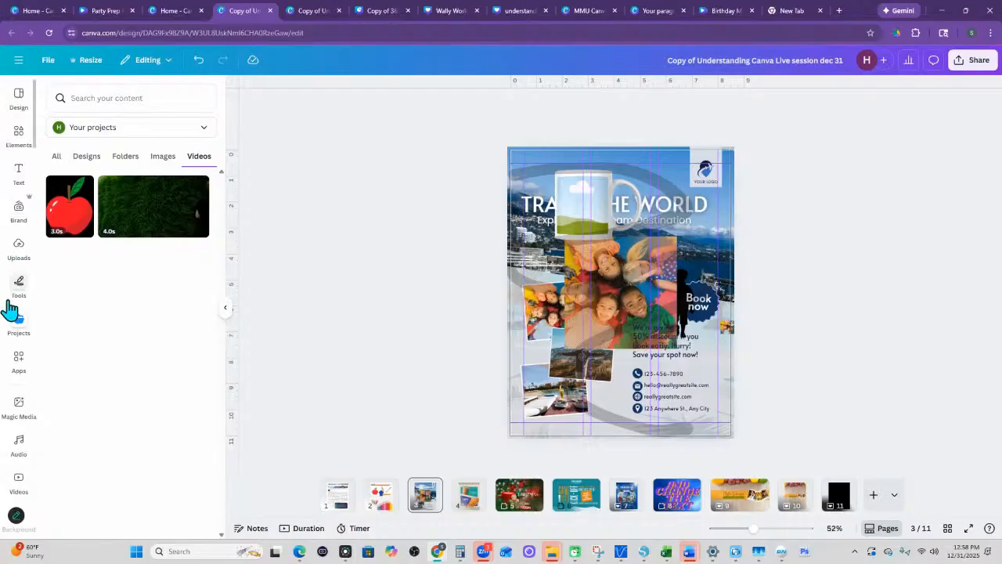
- Search the Canva apps for "image ble" and open the Image Blender app
click(19, 360)
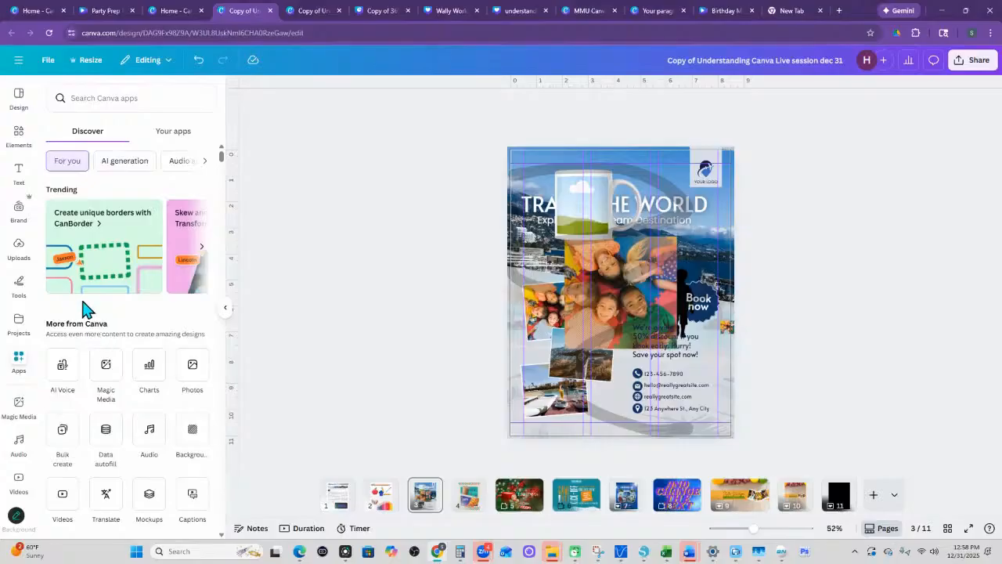
click(148, 98)
text(ima)
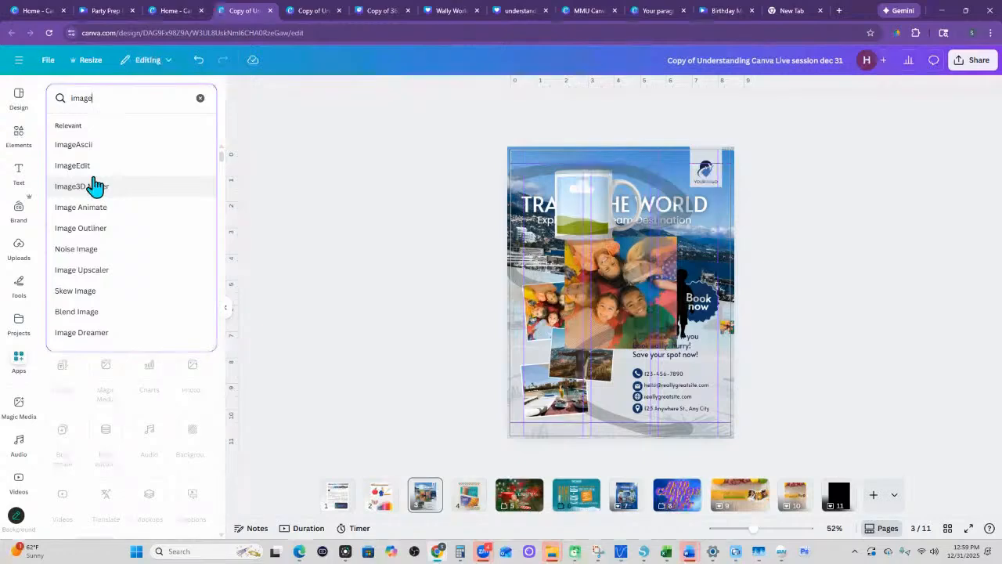
text(ge)
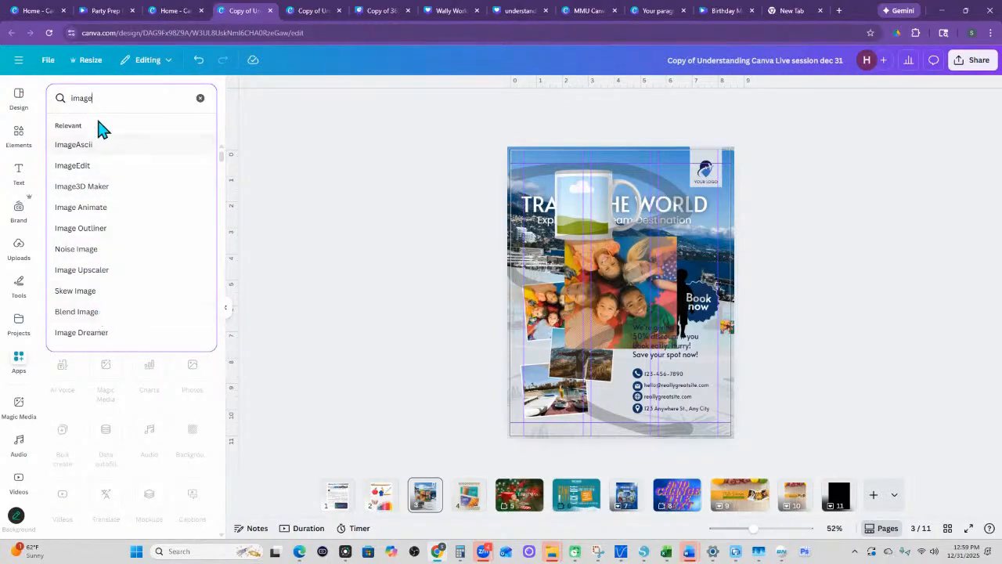
text( ble)
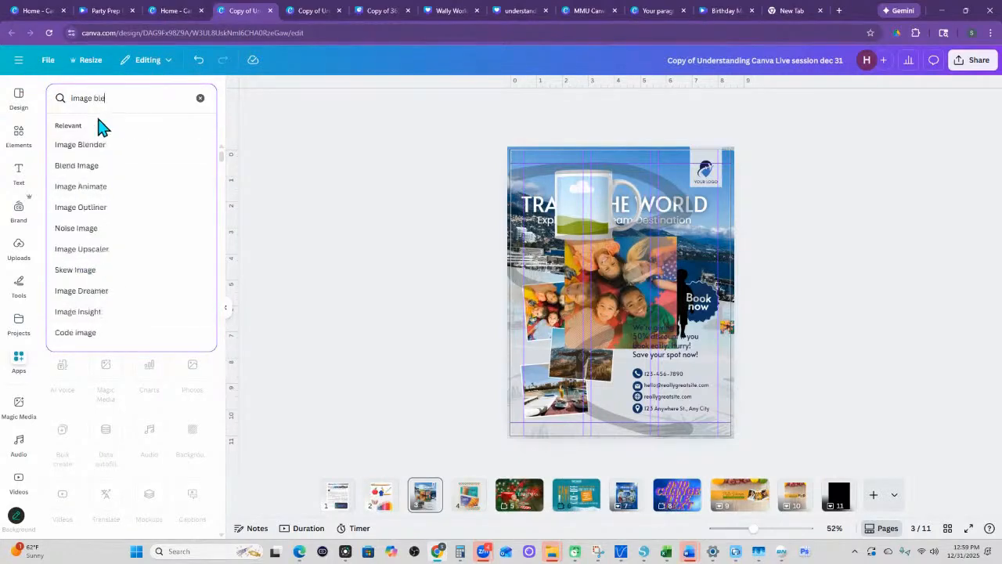
click(98, 147)
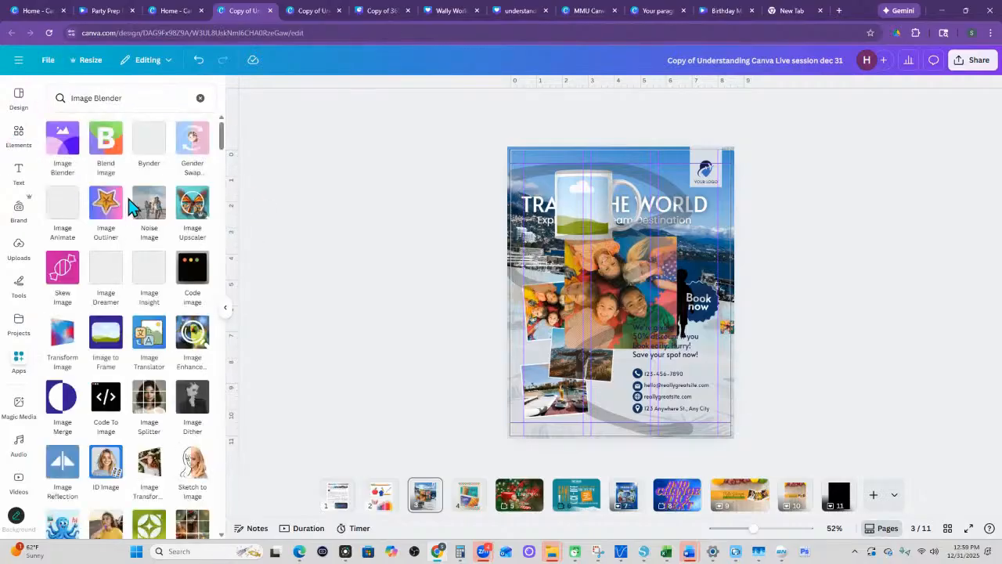
click(68, 157)
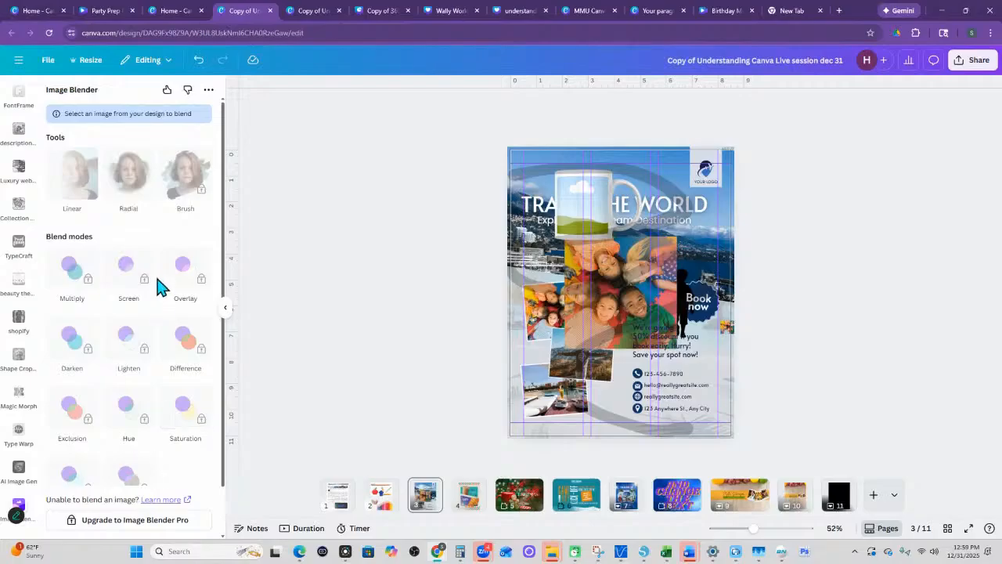
- Open the Image Blender Pro upgrade offer and continue to its external checkout site
scroll(105, 411, down, 1)
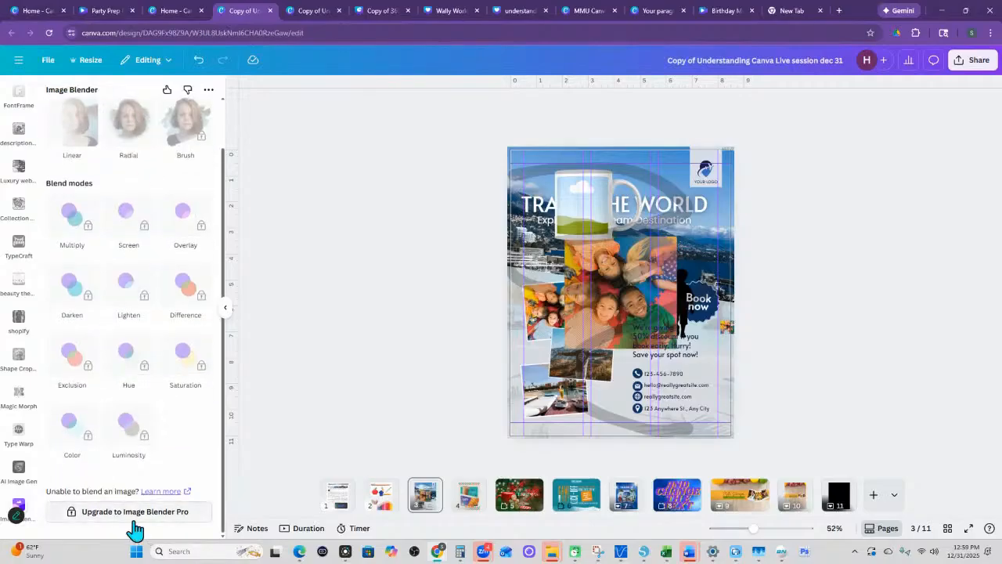
click(133, 513)
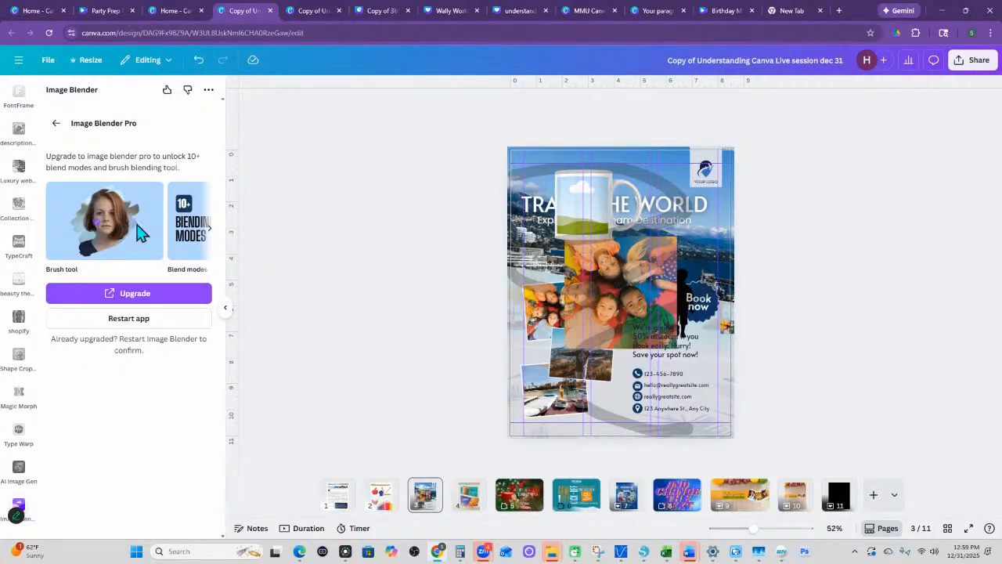
click(149, 297)
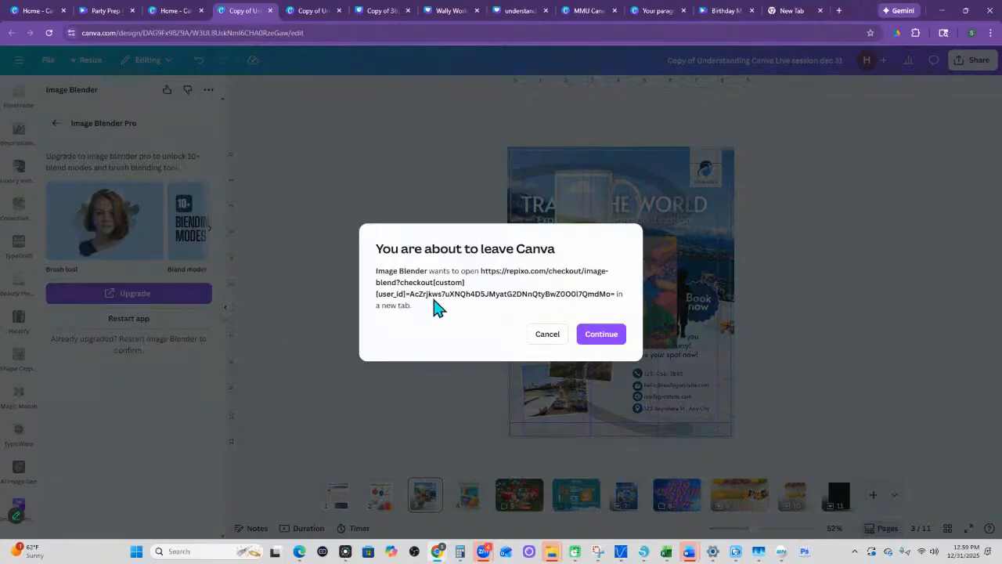
click(608, 335)
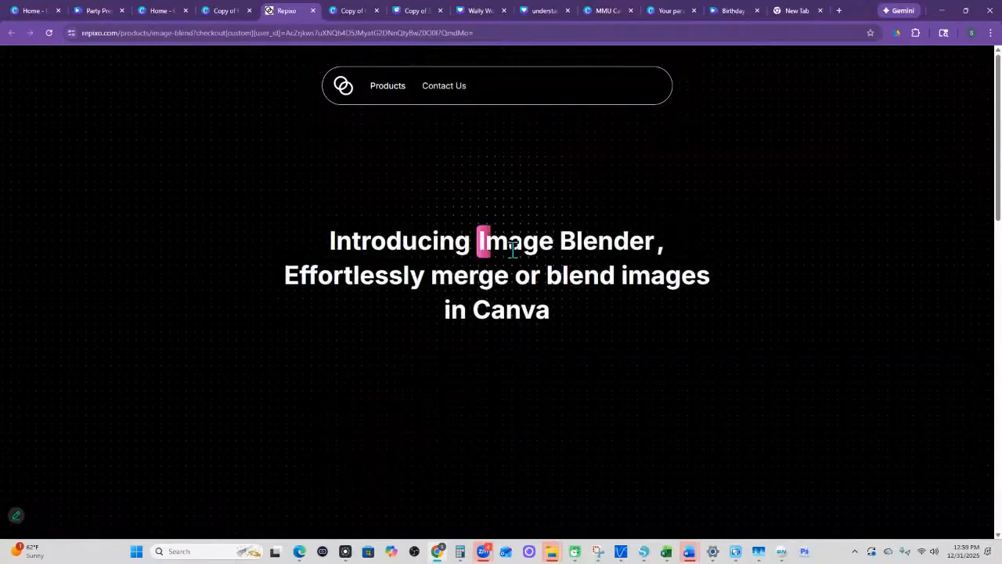
- Review Image Blender's features and its Free and Premium plans on the Repixo page, and close the page
scroll(514, 259, down, 3)
scroll(514, 259, down, 3)
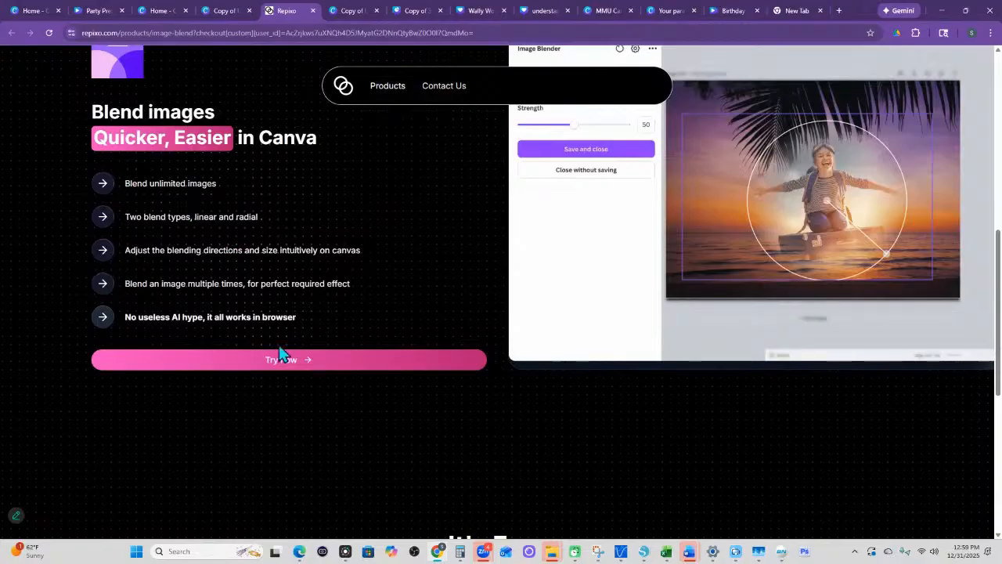
scroll(331, 378, down, 4)
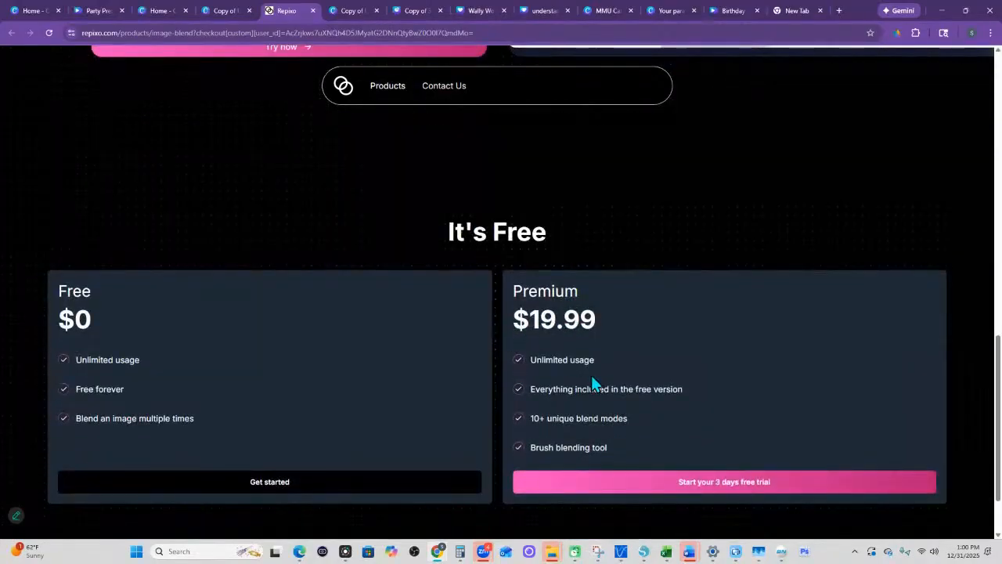
scroll(592, 378, down, 1)
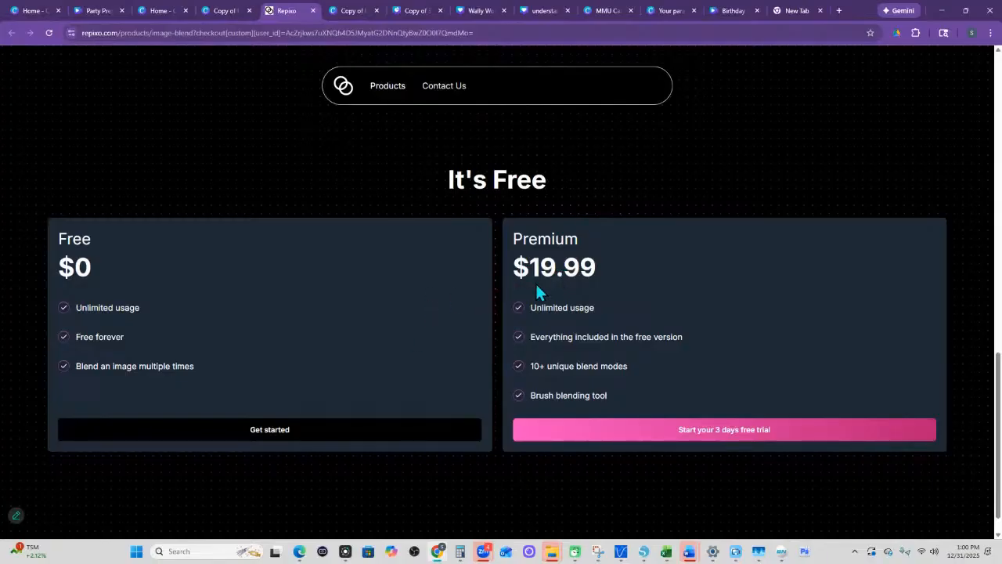
scroll(567, 282, down, 1)
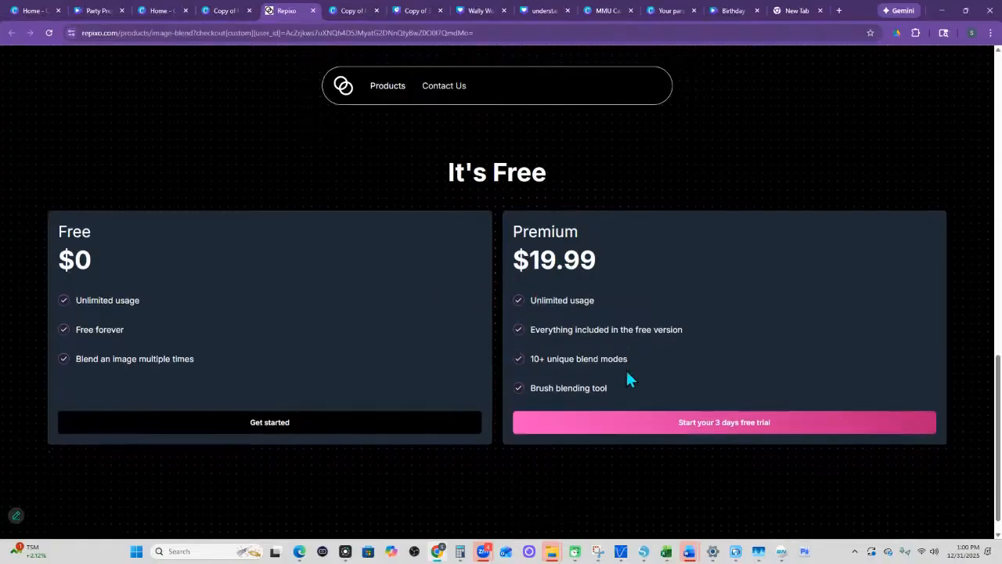
scroll(618, 360, up, 1)
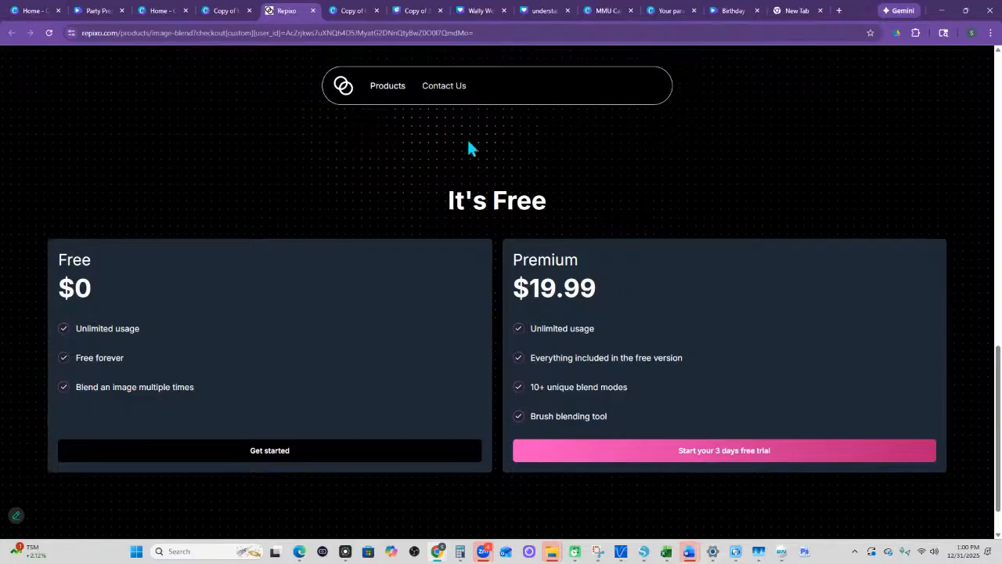
mouse_move(396, 89)
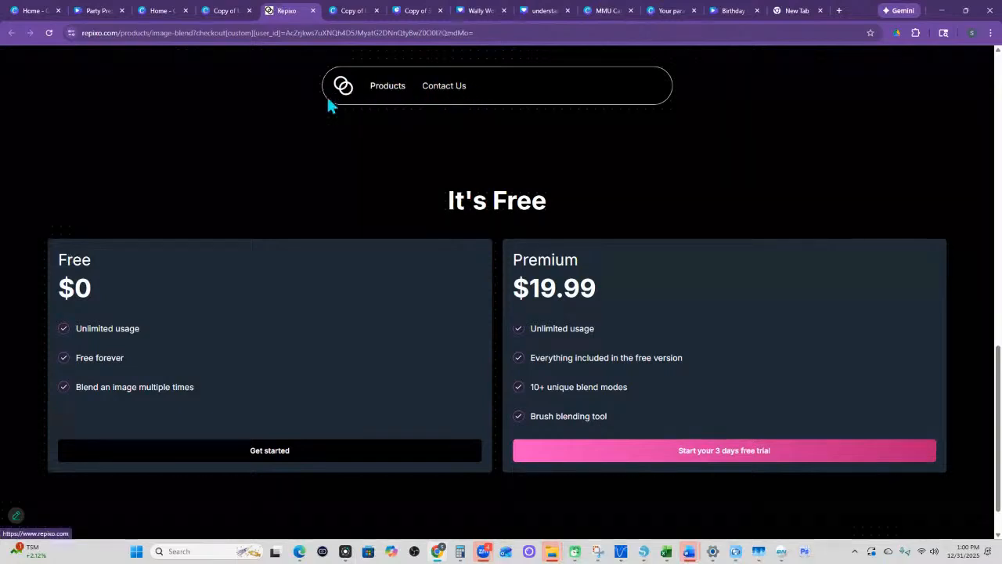
click(314, 11)
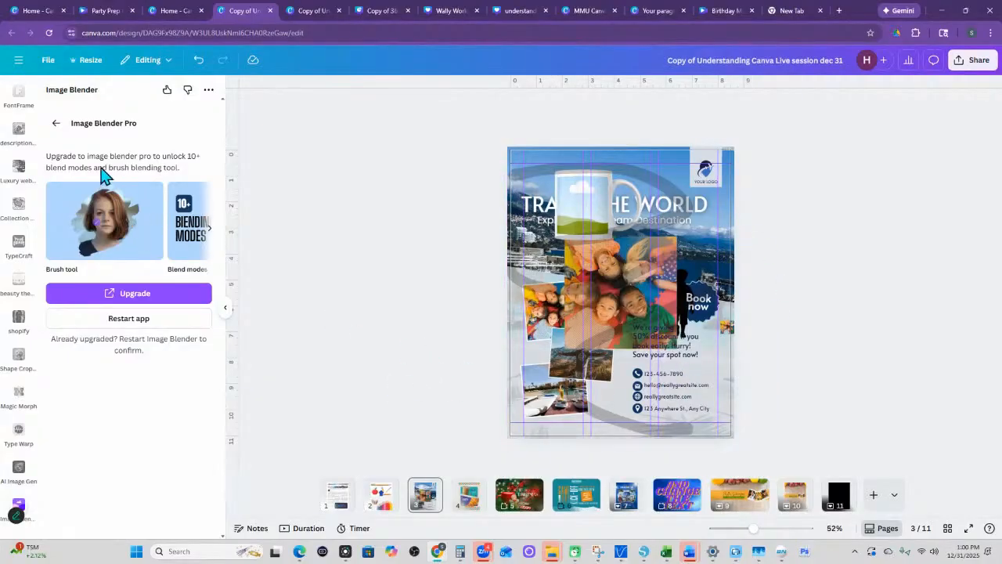
- Return from the Pro offer to Image Blender's main view and look over its blend modes
click(57, 125)
scroll(188, 384, down, 2)
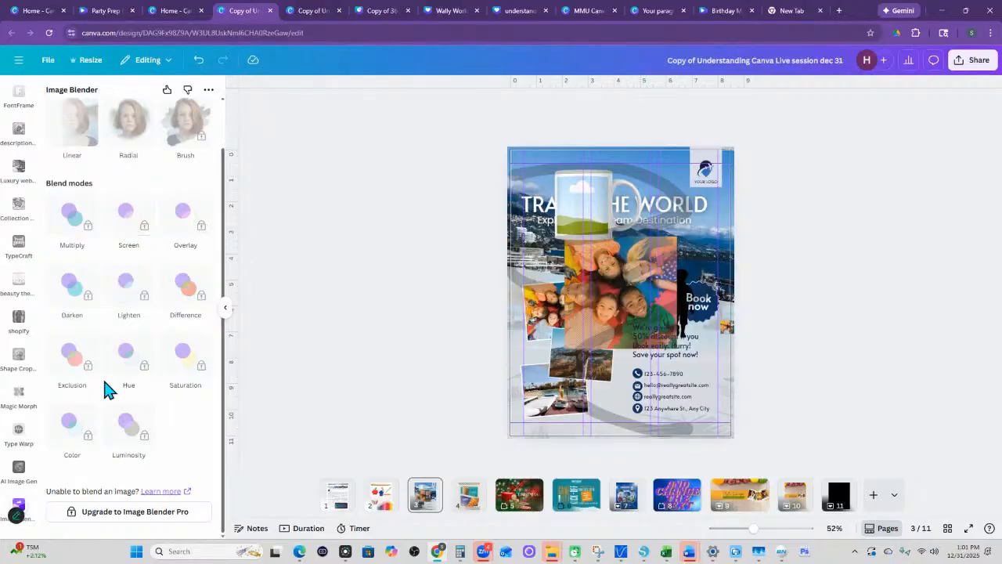
click(143, 295)
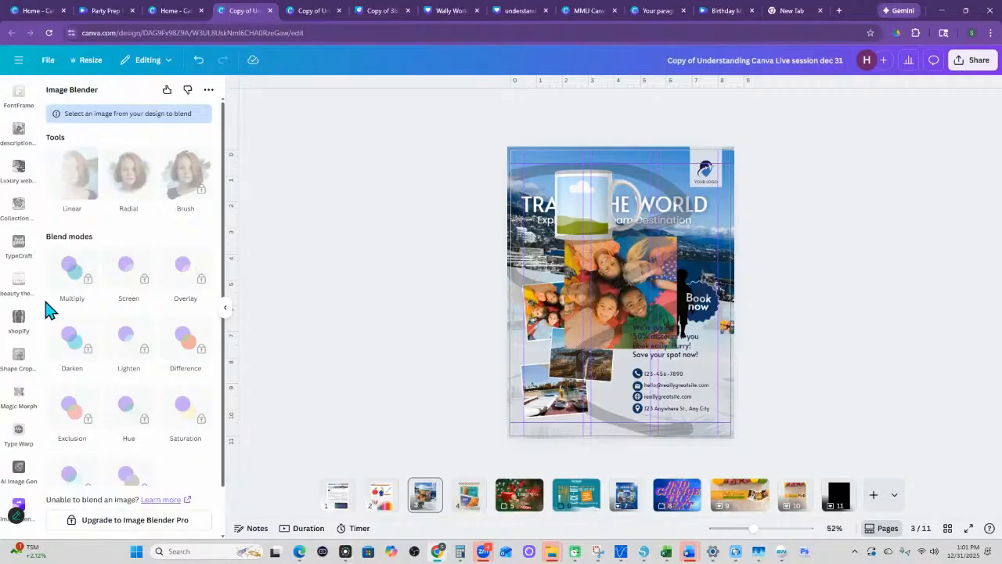
- Look through the Magic Media generator, the audio library and the video library in turn
scroll(18, 211, up, 1)
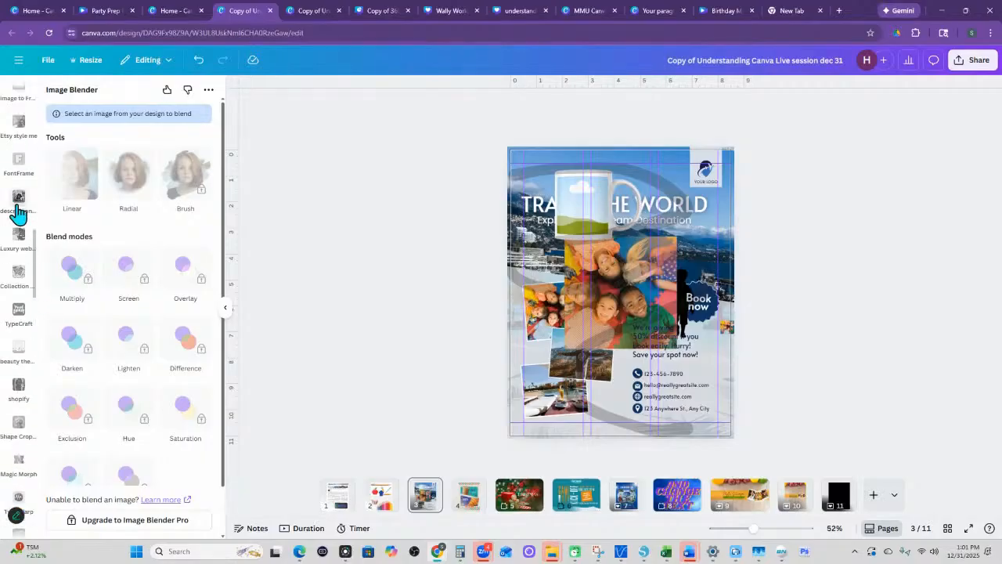
scroll(18, 211, up, 5)
click(21, 385)
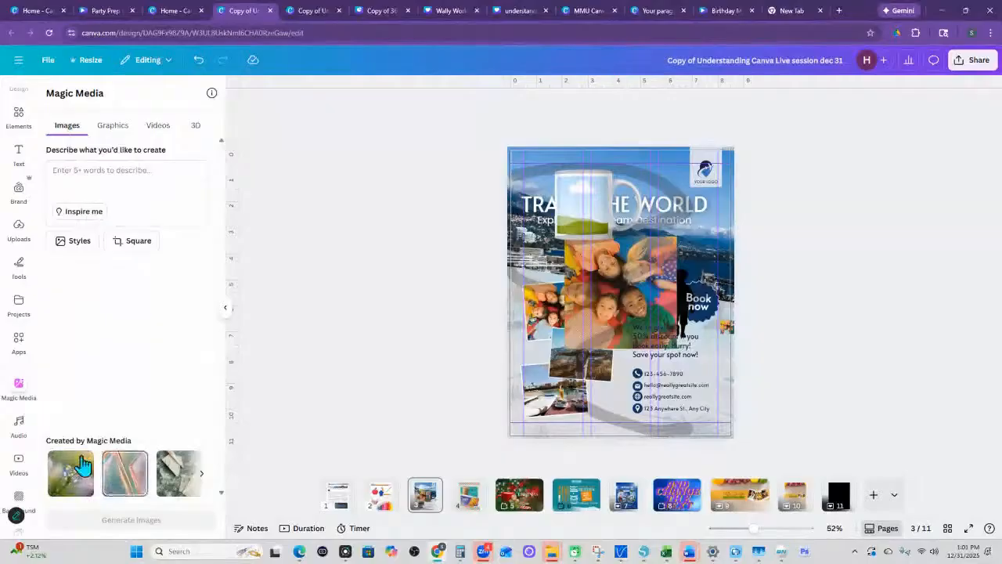
click(19, 423)
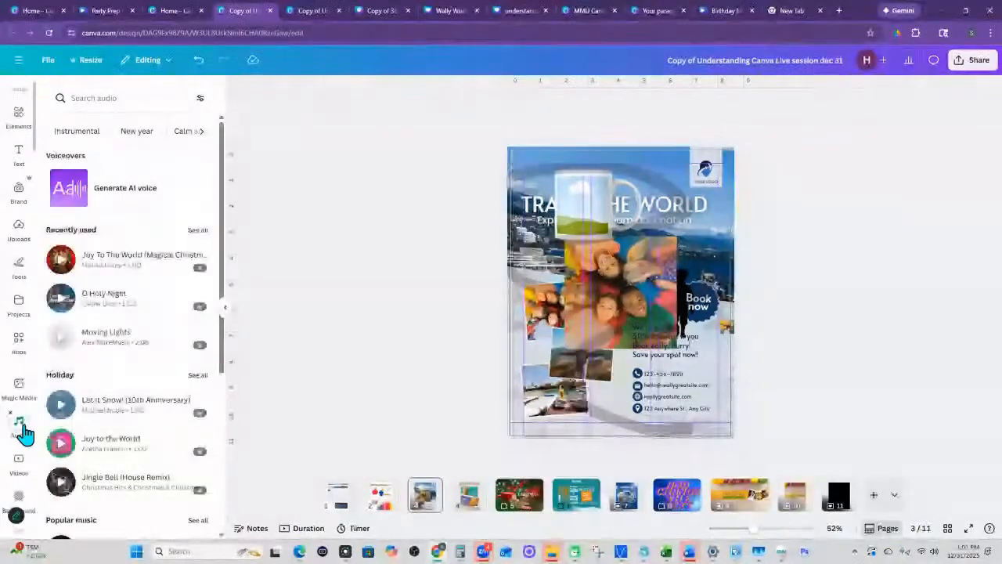
click(23, 470)
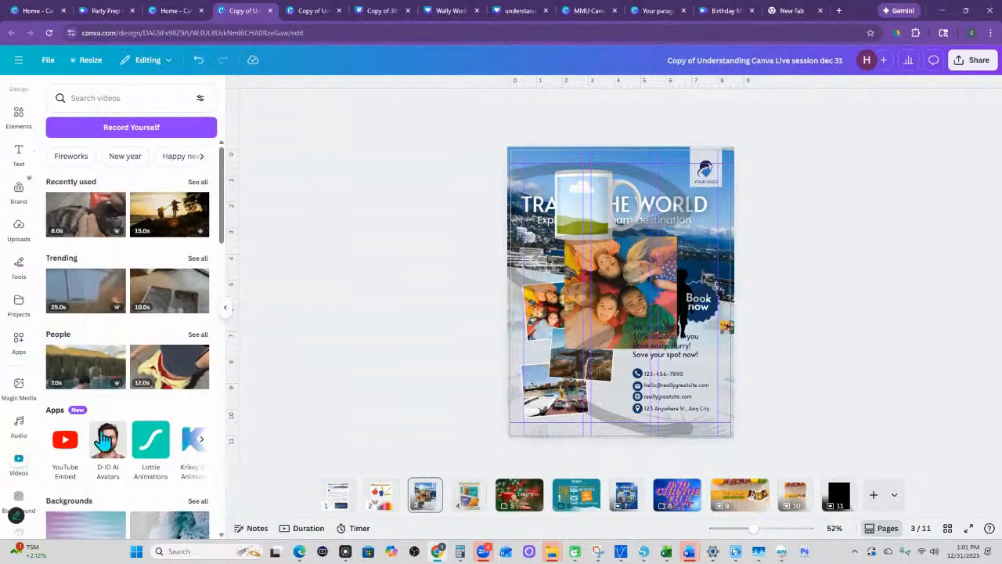
scroll(47, 490, down, 1)
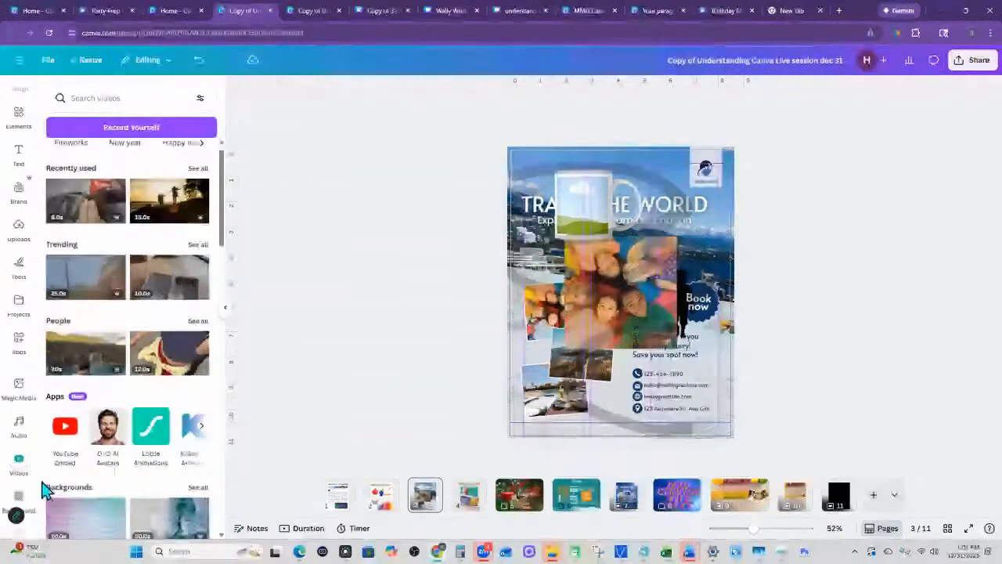
- Open the background library to show its colors, landscapes, patterns and gradients
scroll(47, 490, down, 2)
click(30, 491)
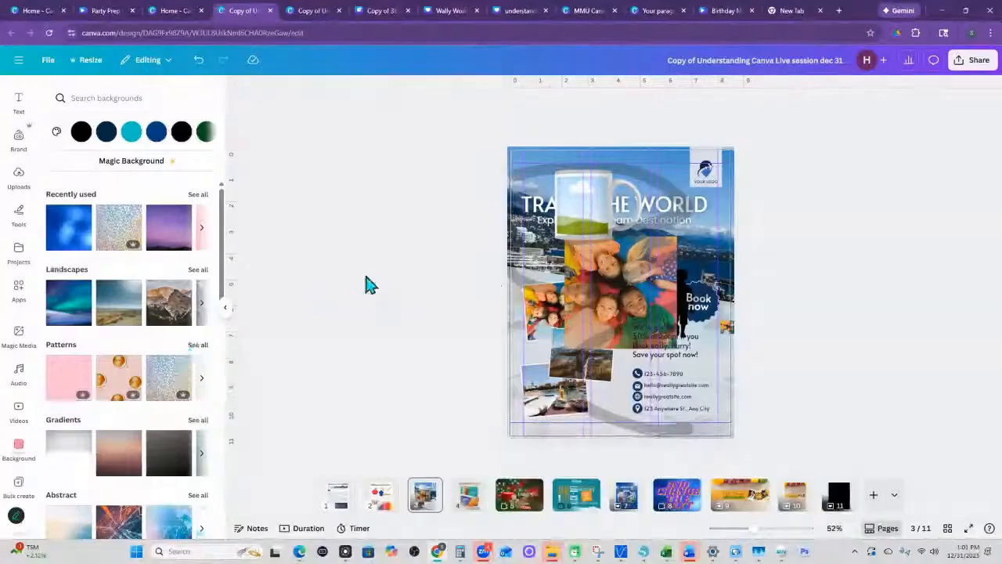
scroll(31, 458, down, 1)
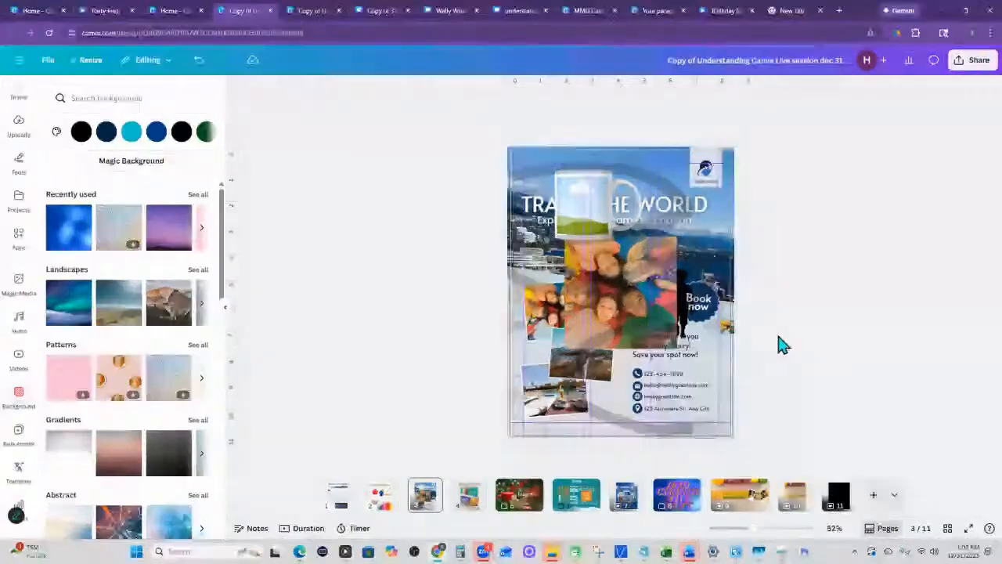
- Detach the background image from the travel flyer on page 3
right_click(522, 435)
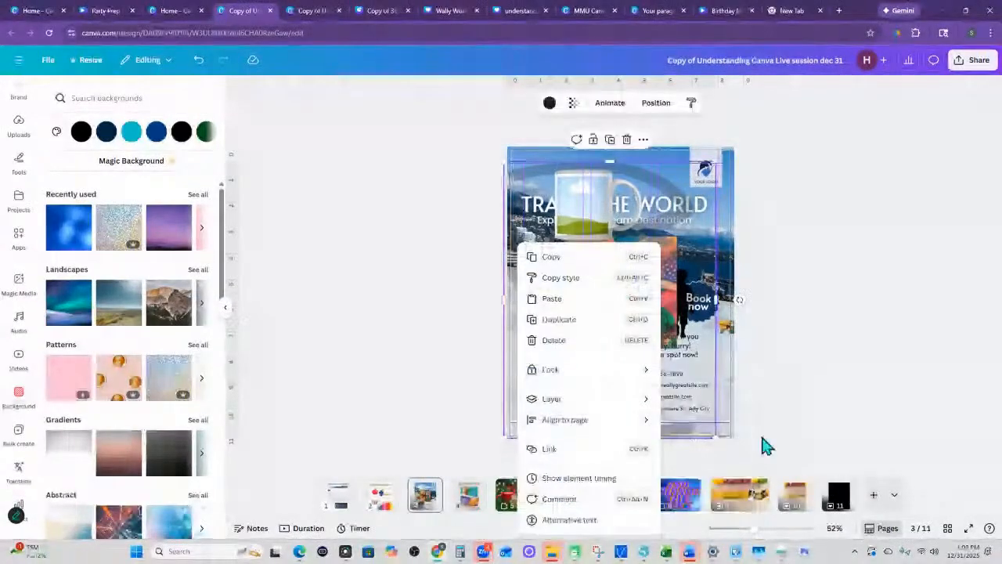
click(739, 431)
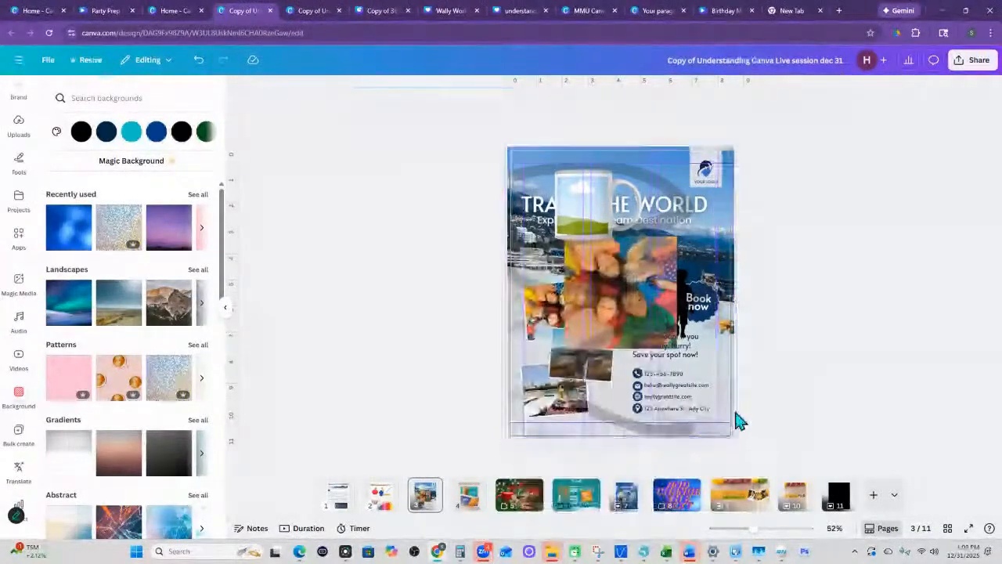
right_click(732, 426)
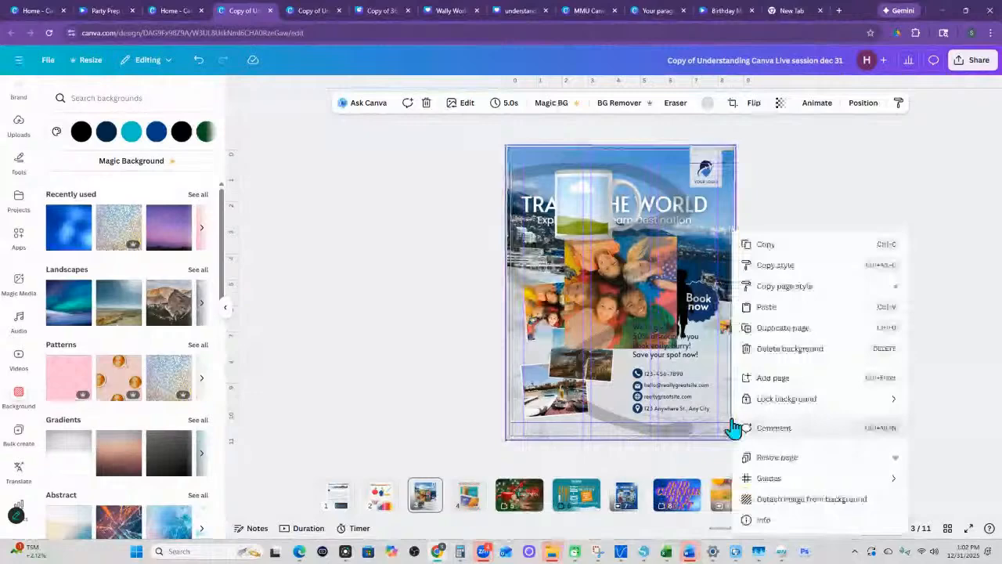
click(790, 504)
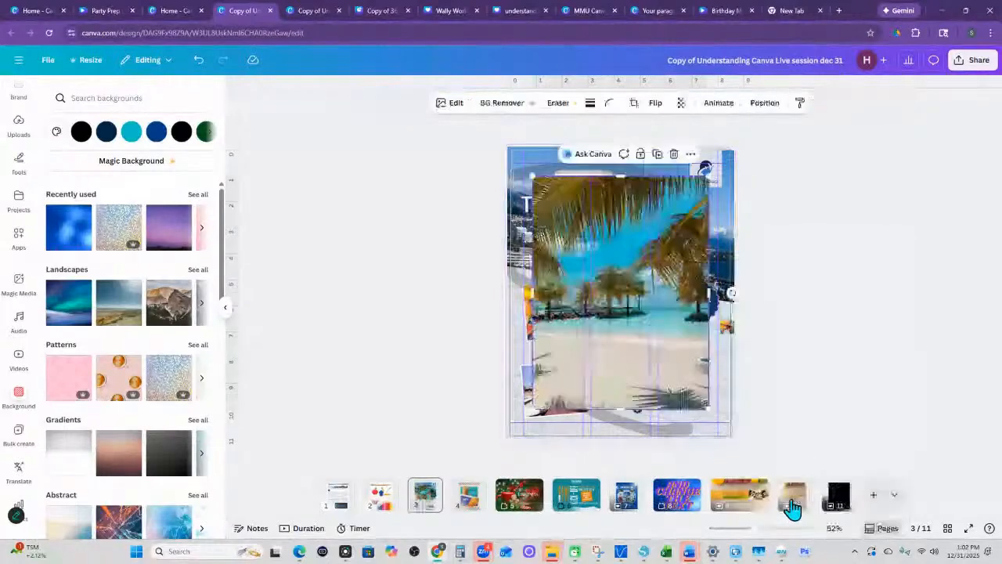
- Try replacing the page background with the detached beach photo, and undo both the replacement and the detachment
mouse_move(624, 335)
mouse_down()
mouse_move(589, 294)
mouse_move(626, 325)
mouse_up()
right_click(649, 332)
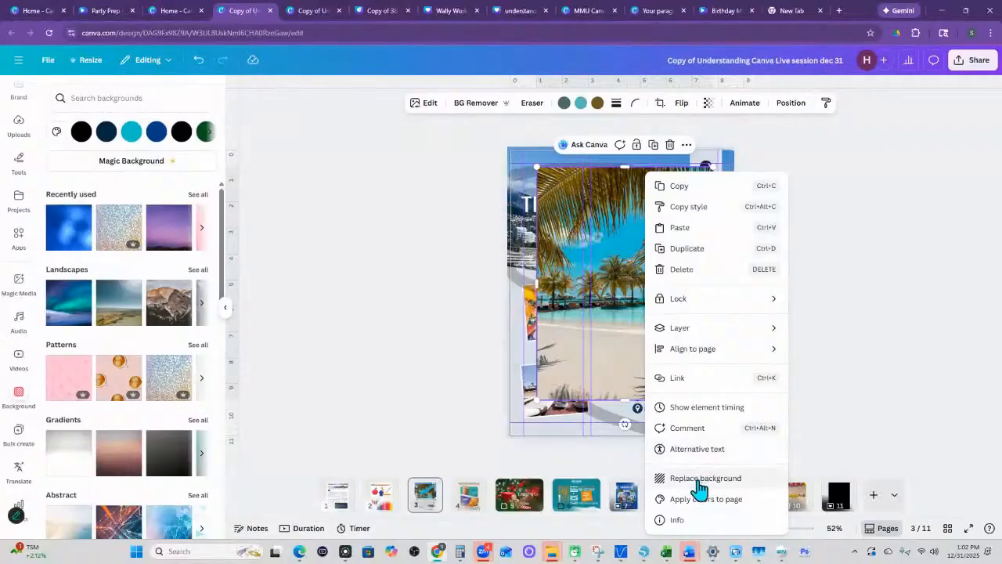
click(699, 487)
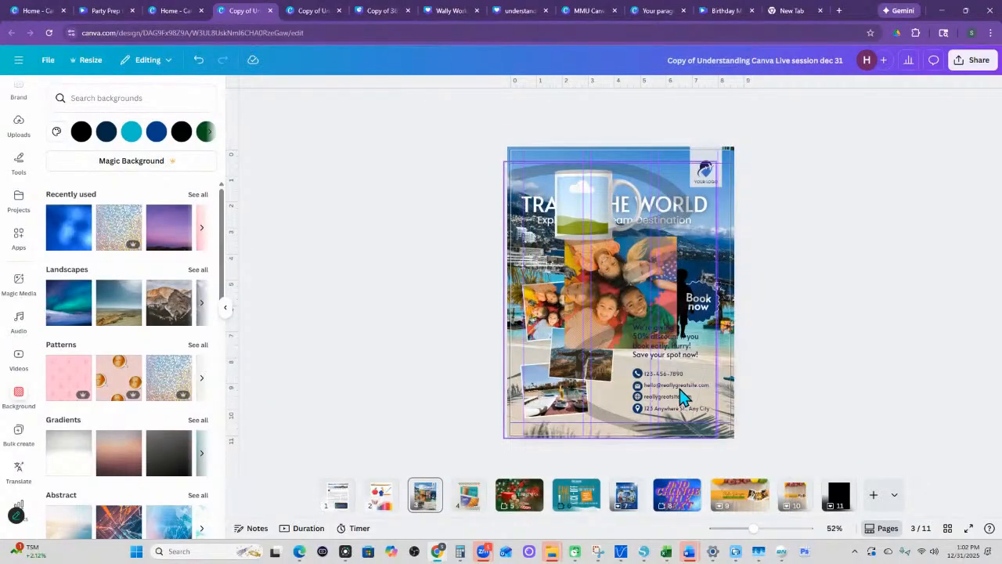
key(ctrl+z)
key(ctrl+z)
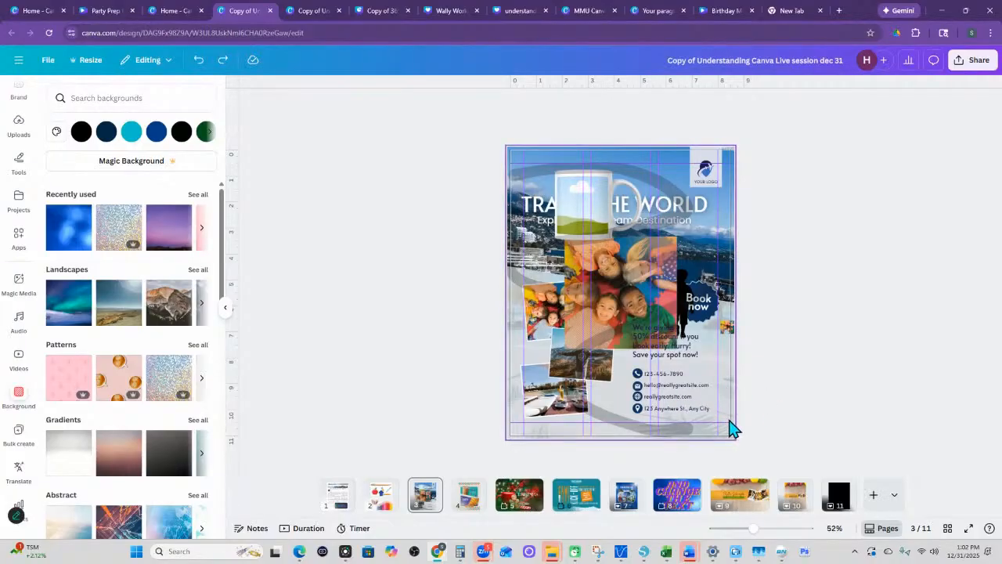
- Delete the large gray drawn stroke from the travel flyer
click(662, 435)
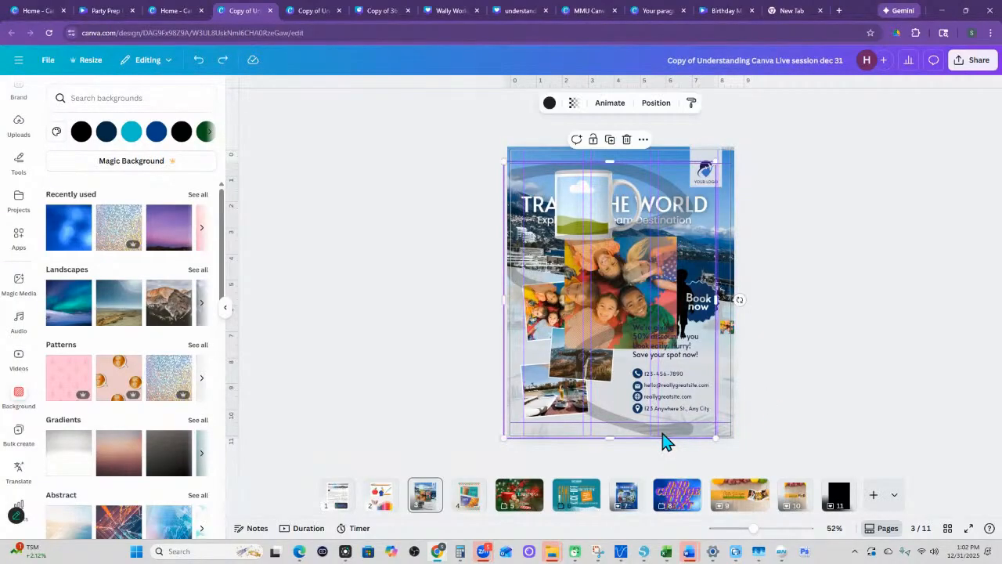
key(Delete)
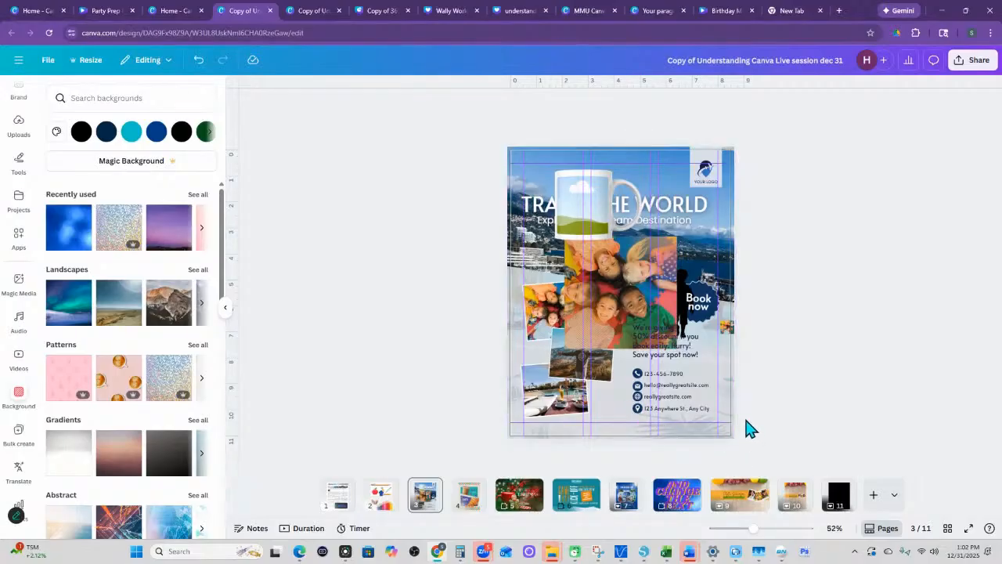
- Try the purple sunset landscape and the holographic glitter pattern as flyer backgrounds, and undo them
click(162, 238)
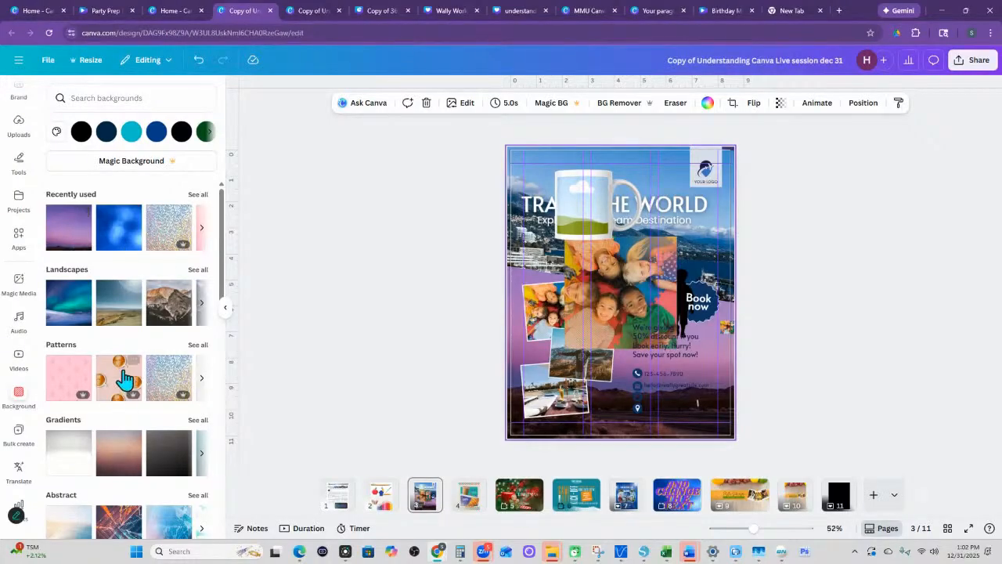
click(168, 381)
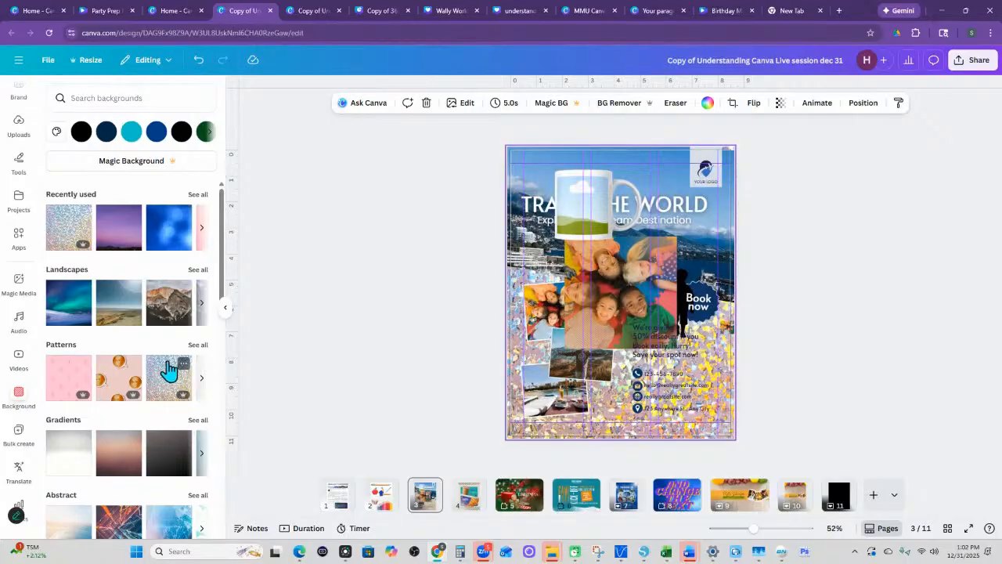
key(ctrl+z)
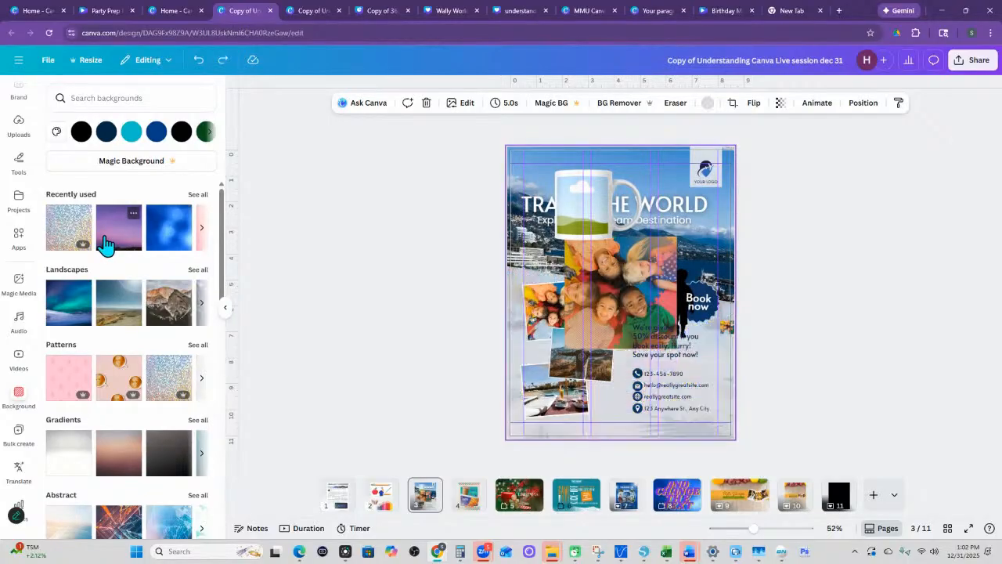
click(223, 60)
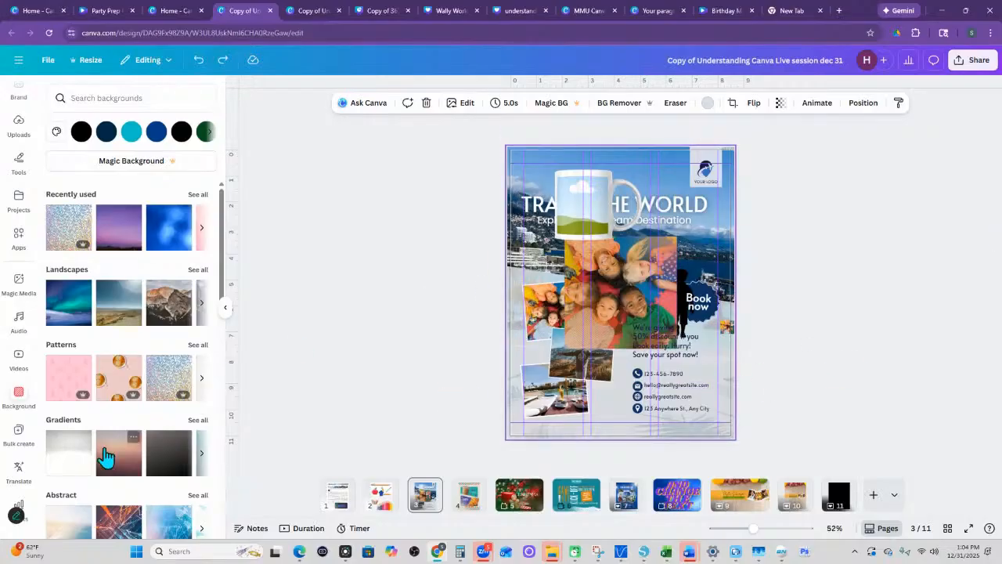
- Move the mug mockup off the flyer's title and onto its lower part, below the large children's photo
scroll(23, 415, down, 2)
scroll(24, 384, down, 1)
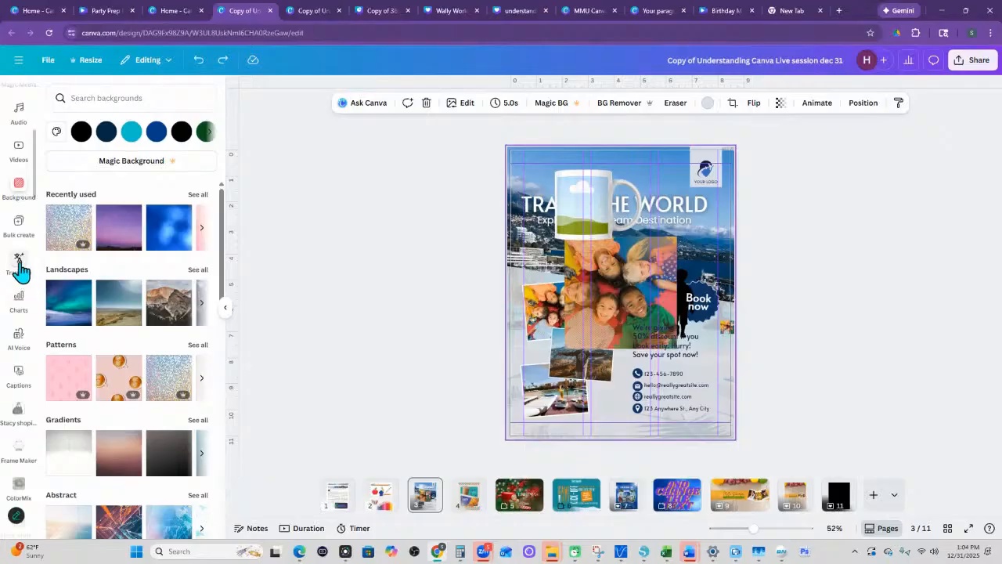
drag(589, 205, 608, 394)
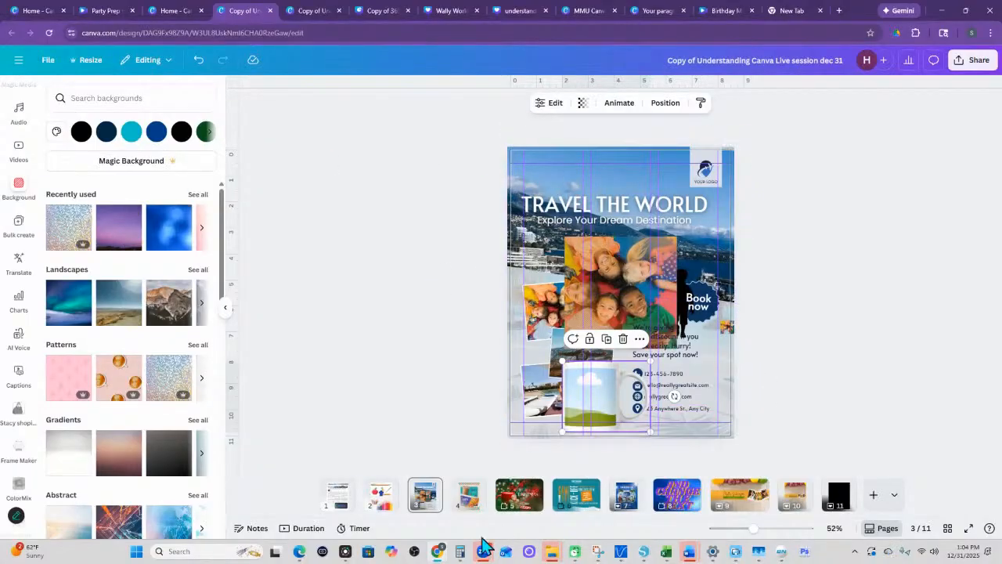
- Duplicate page 3 and choose Belarusian as the target language for translating the copy
right_click(443, 492)
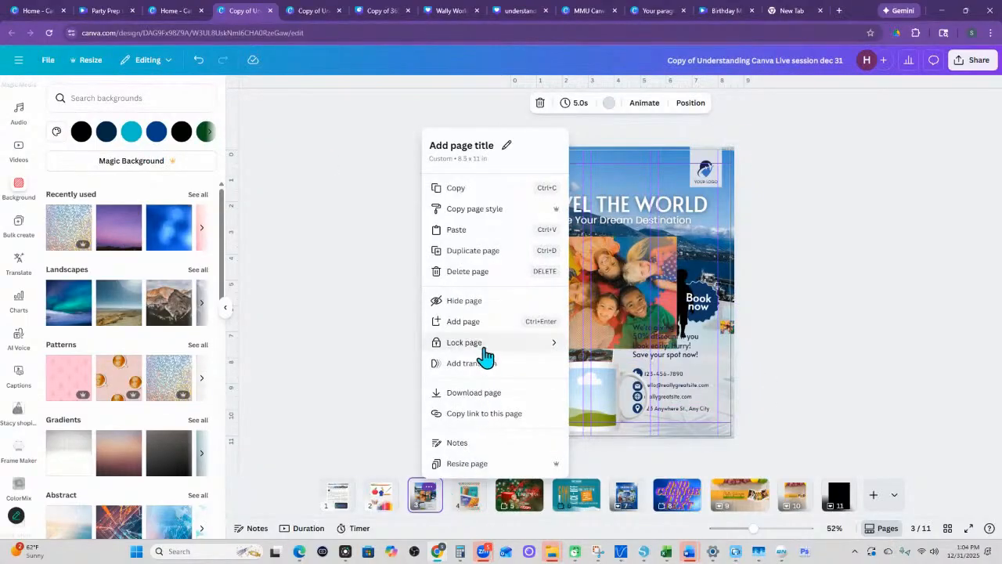
click(472, 251)
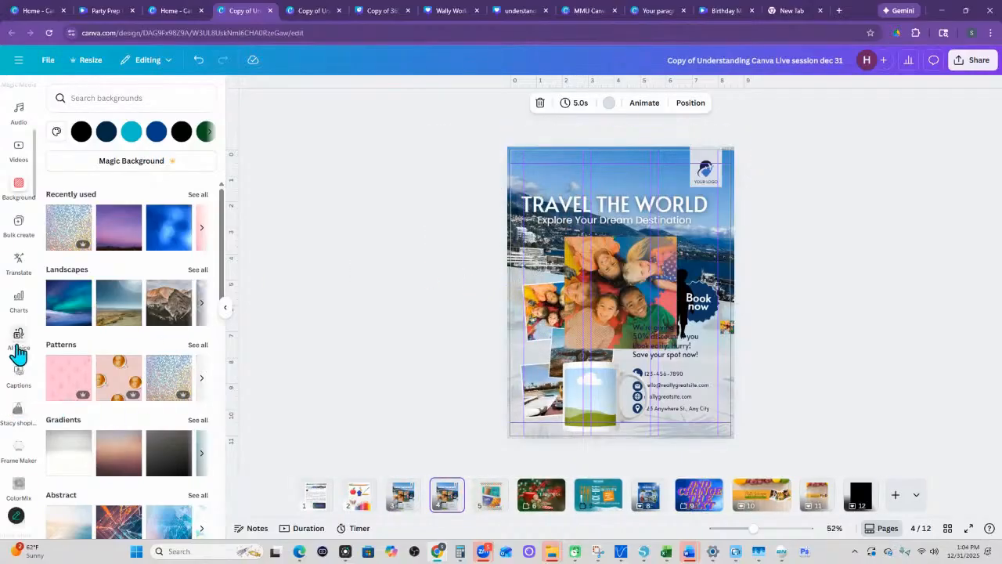
click(21, 263)
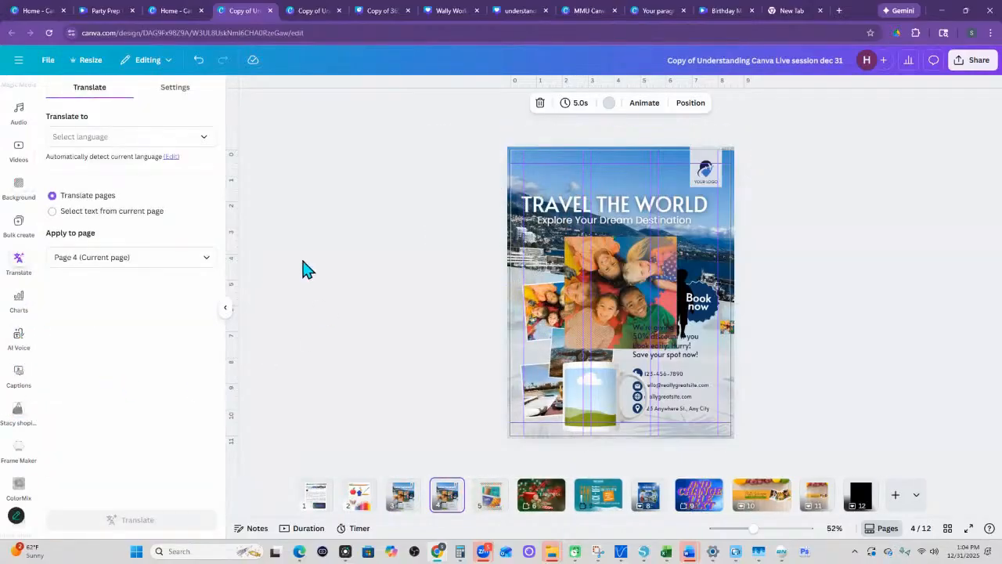
click(197, 141)
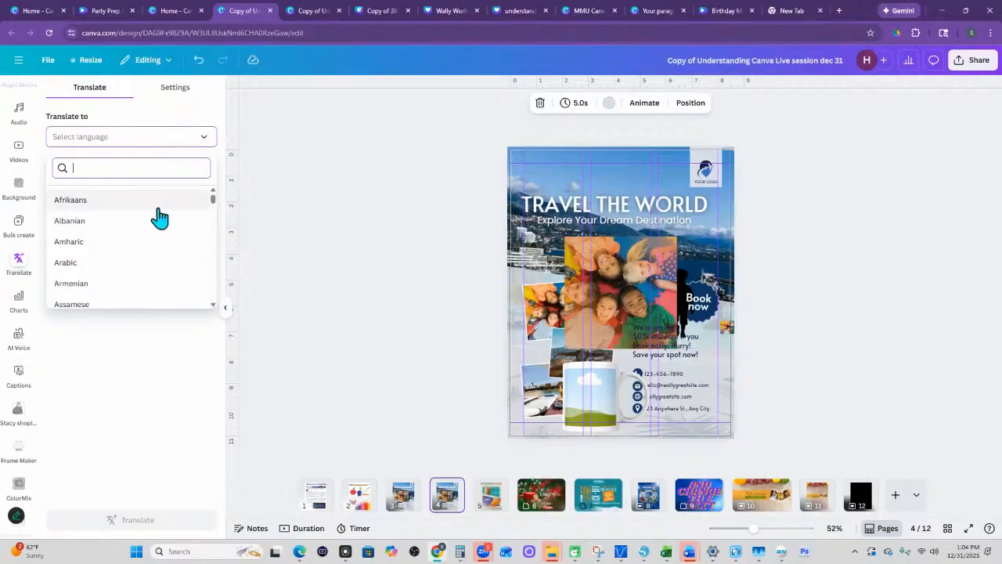
scroll(149, 233, down, 2)
scroll(148, 233, down, 1)
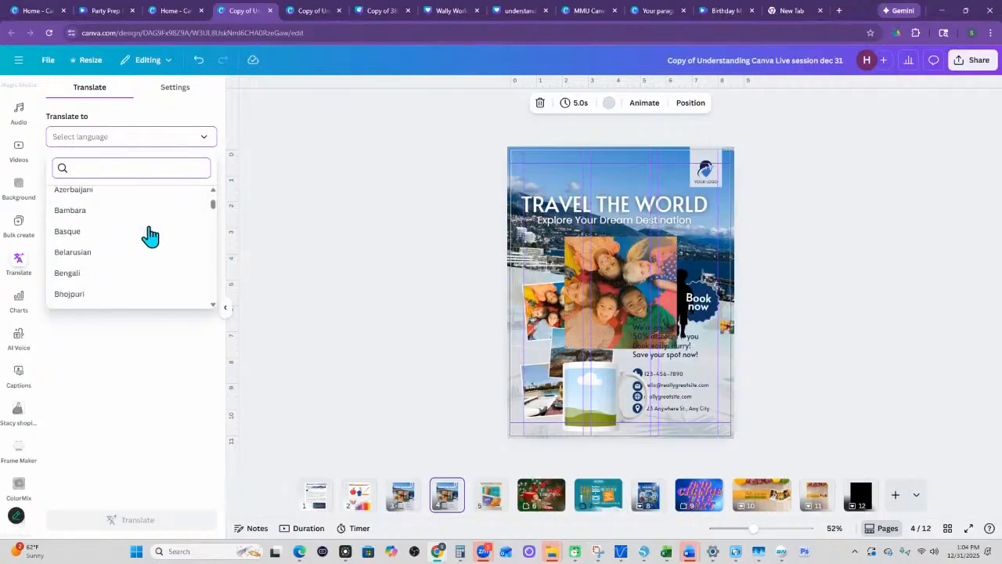
scroll(145, 232, down, 1)
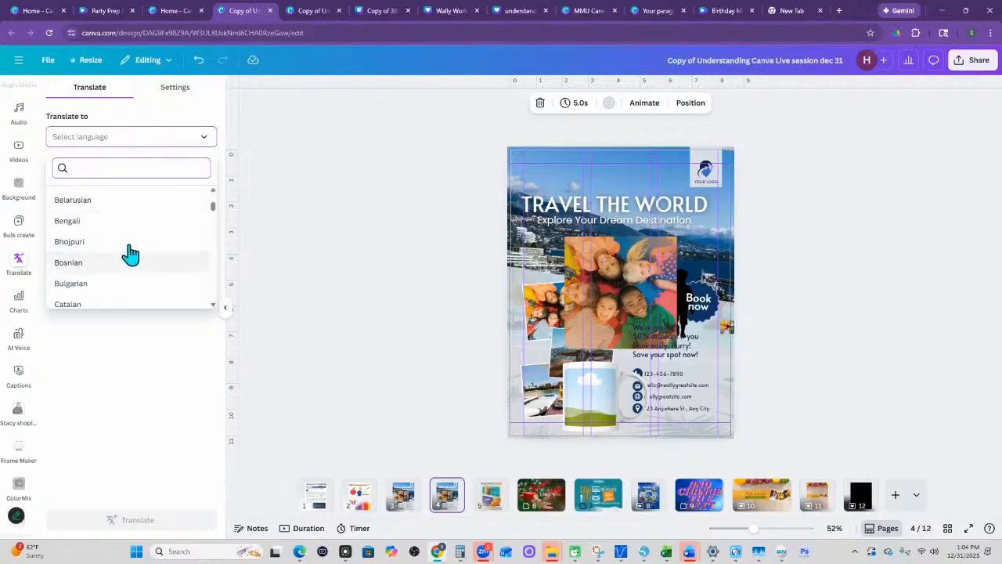
click(94, 201)
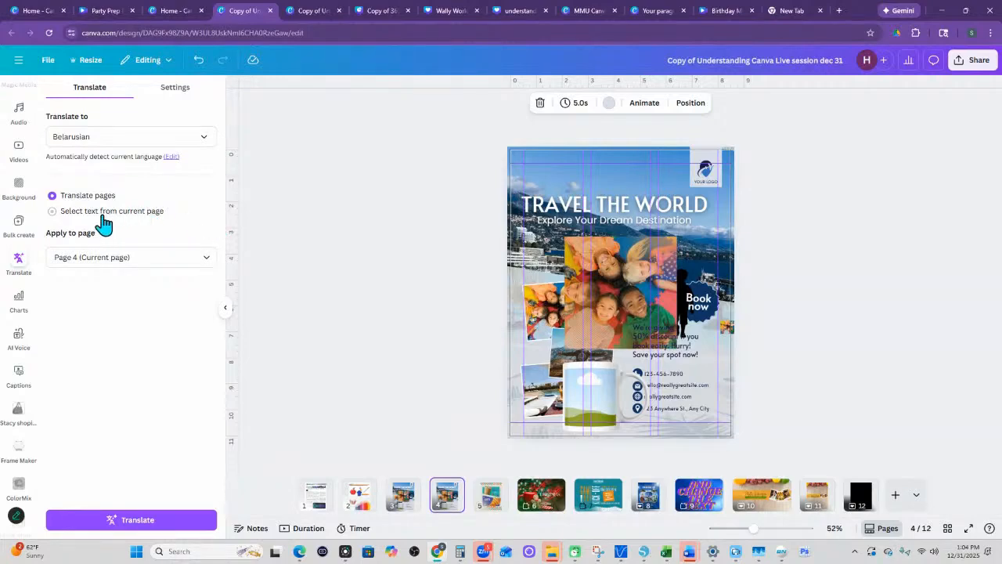
- Check the text selection option, switch back to whole-page translation, and translate only page 4 into Belarusian
click(102, 218)
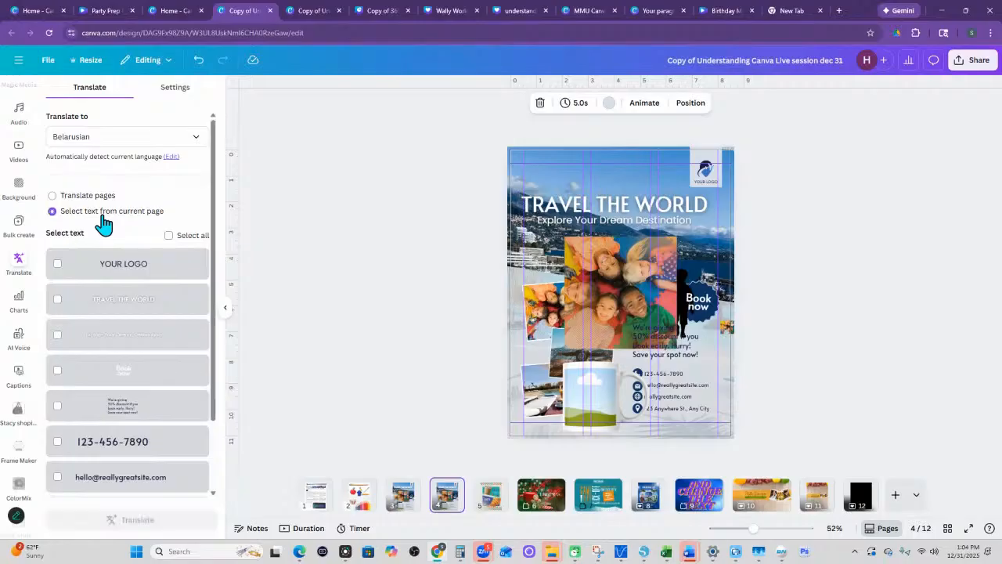
click(54, 196)
click(124, 258)
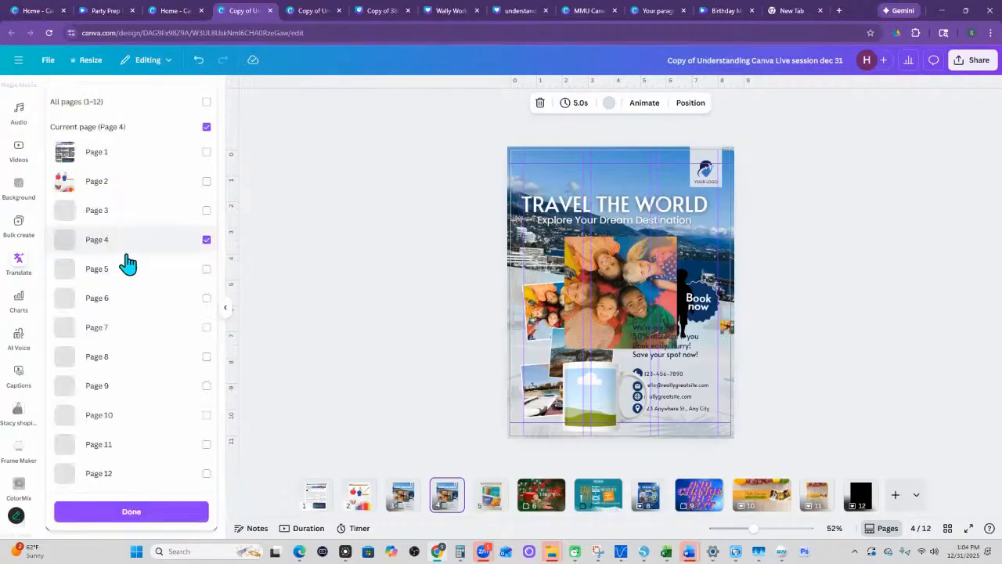
click(208, 240)
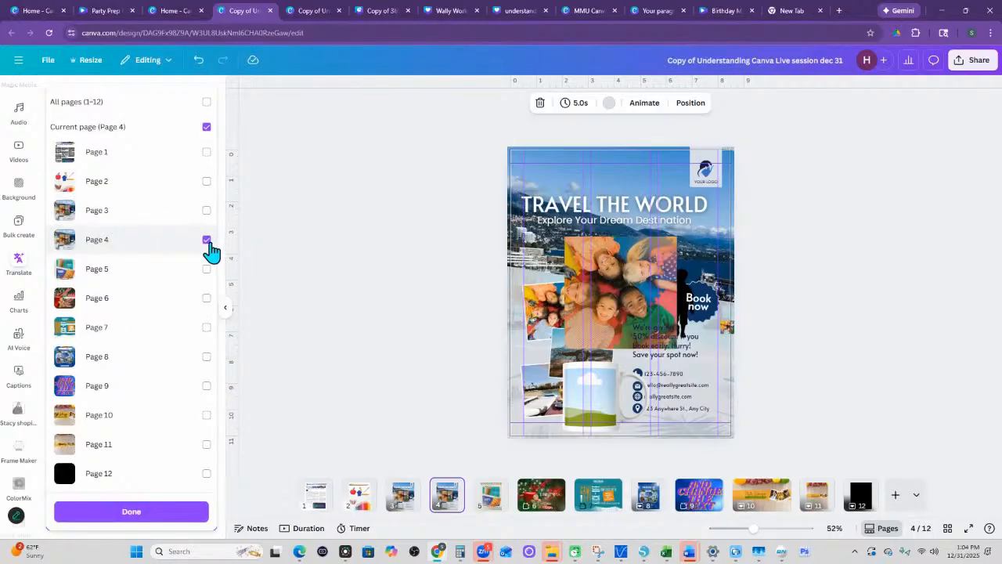
click(145, 510)
click(145, 511)
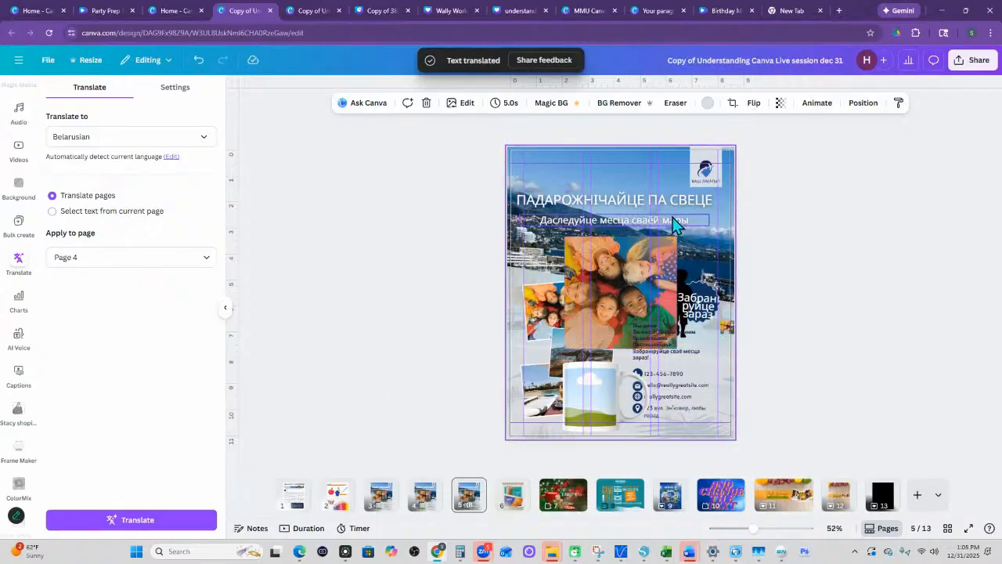
- Translate page 4 into Spanish with the Original tone of voice and inspect the translated flyer up close
click(192, 138)
scroll(134, 246, down, 5)
scroll(132, 244, down, 3)
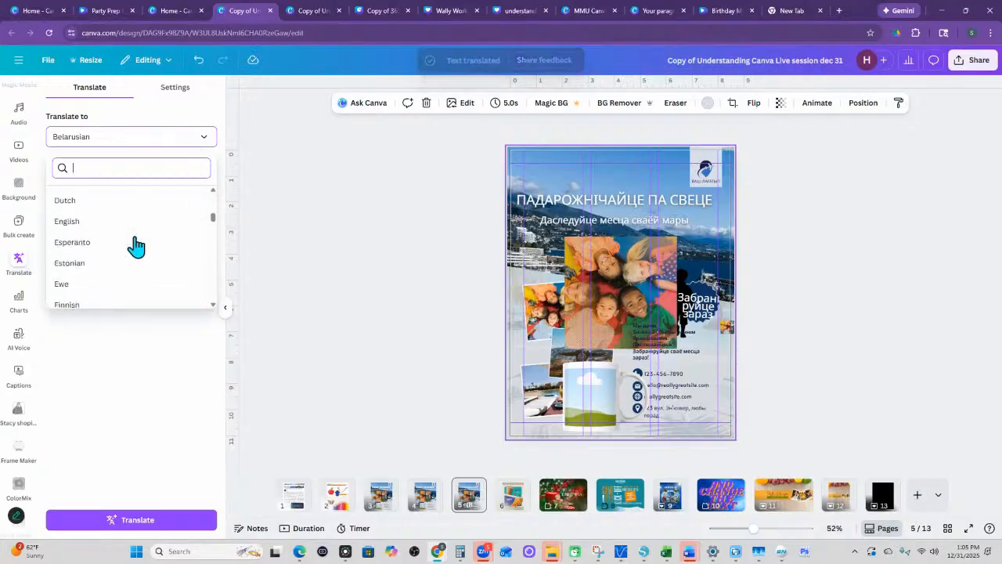
text(span)
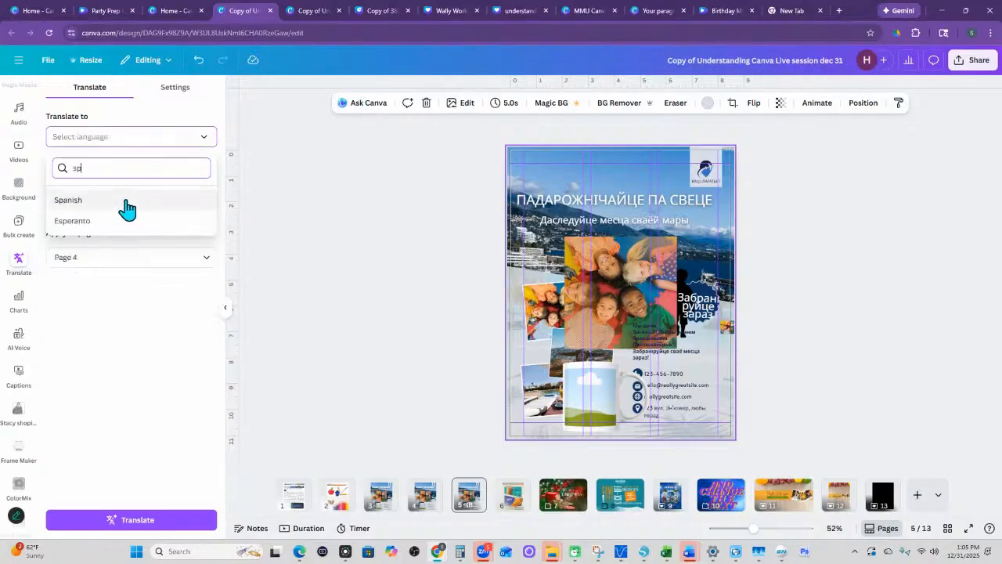
click(126, 203)
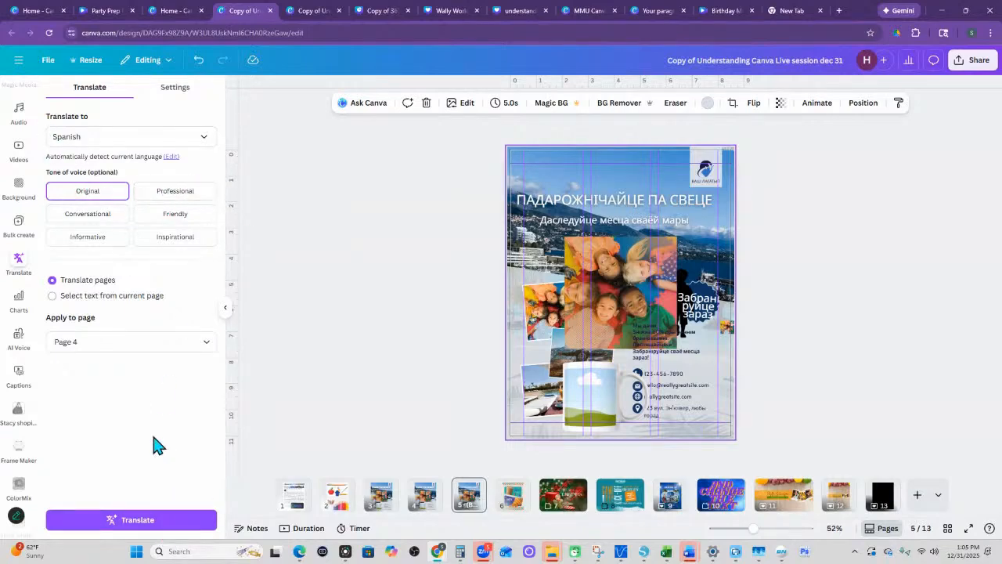
click(132, 523)
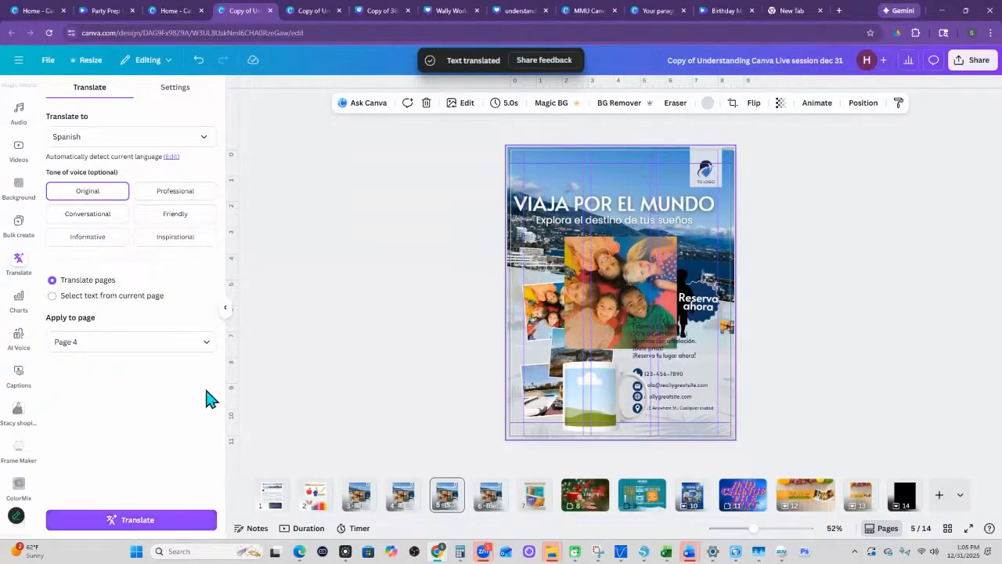
drag(754, 529, 768, 529)
scroll(698, 374, up, 3)
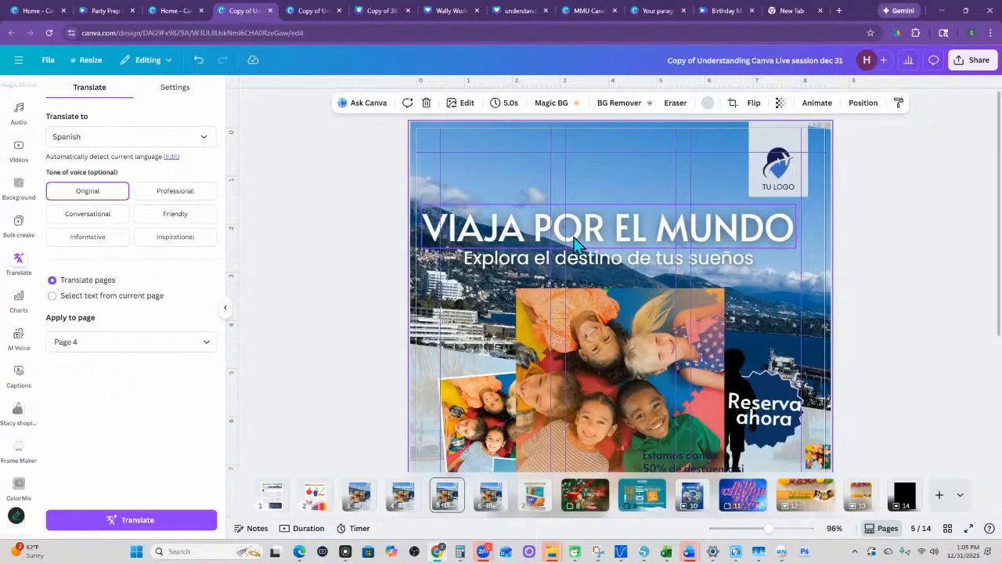
- Delete the Belarusian and Spanish pages and the duplicated flyer page, and return to page 3
right_click(495, 493)
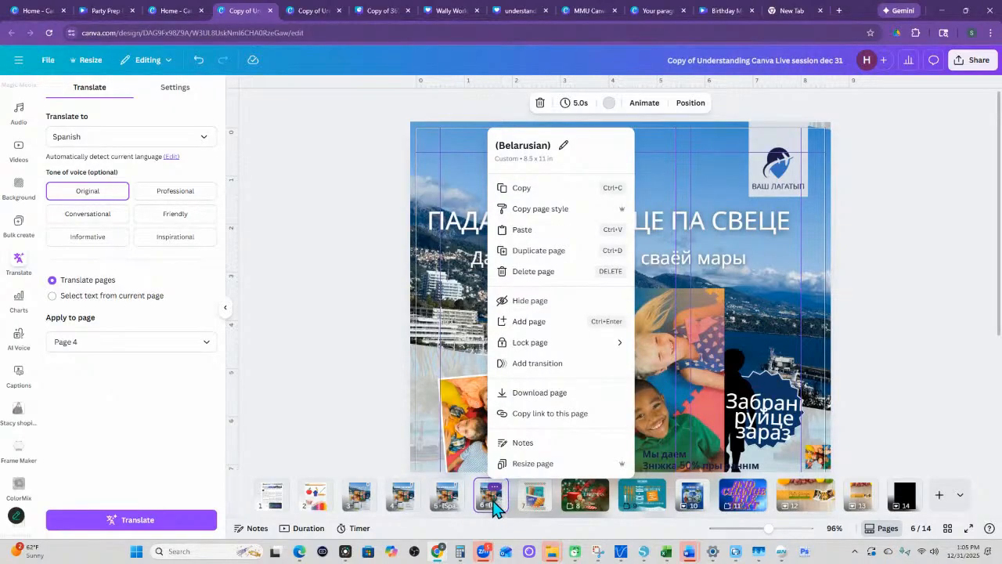
key(Delete)
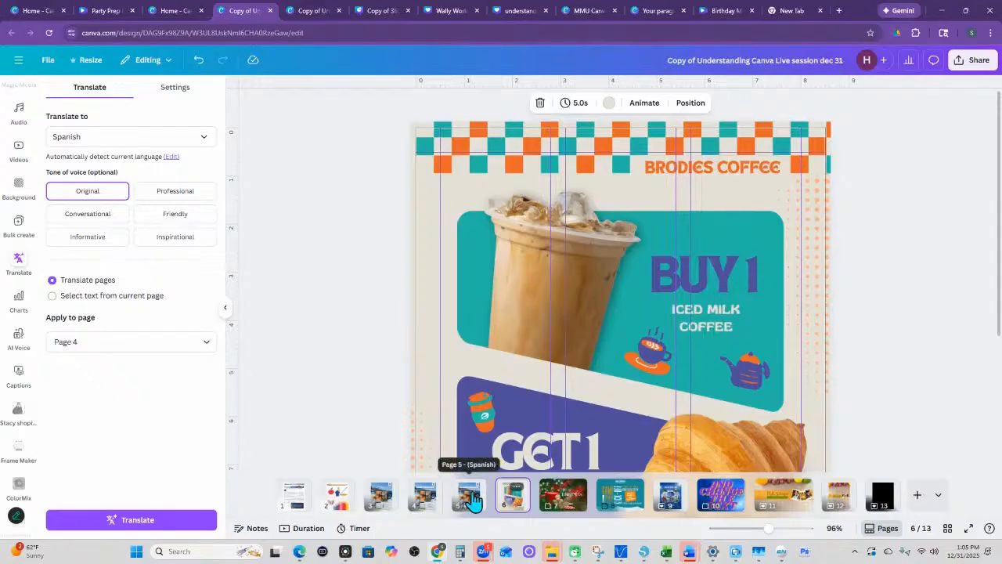
click(450, 497)
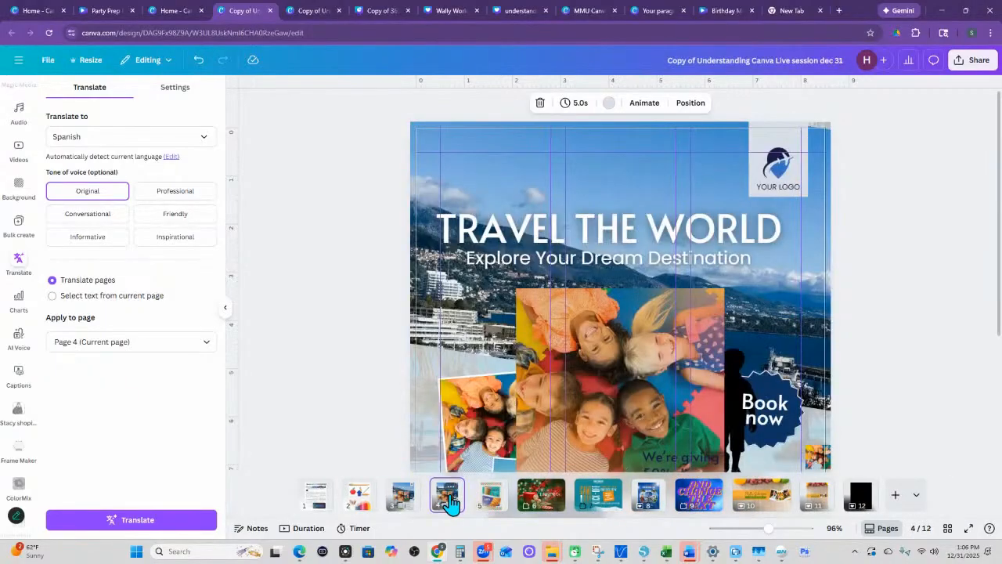
key(Delete)
click(420, 501)
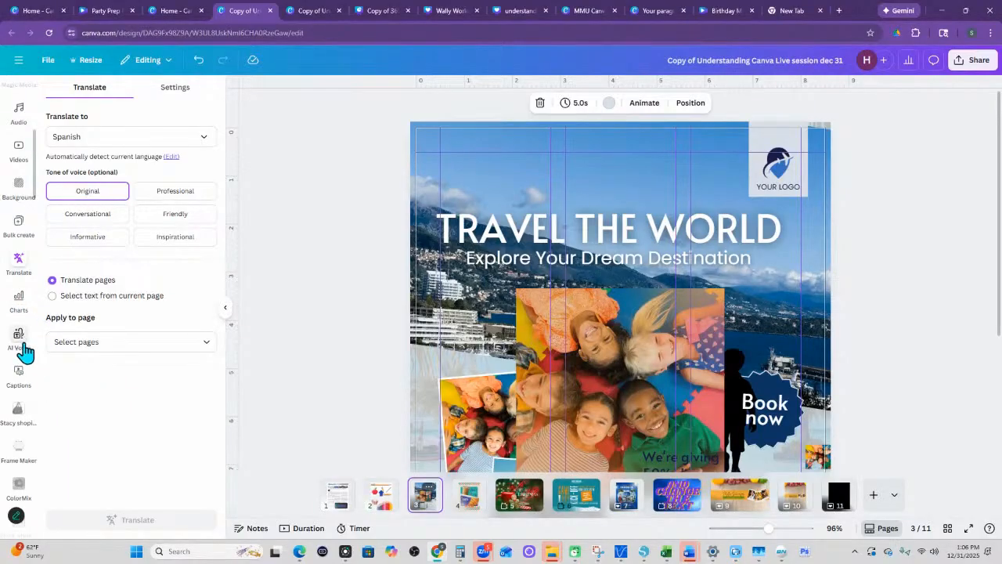
- Look over the AI Voice and Captions features, and switch the design to page 4
click(18, 344)
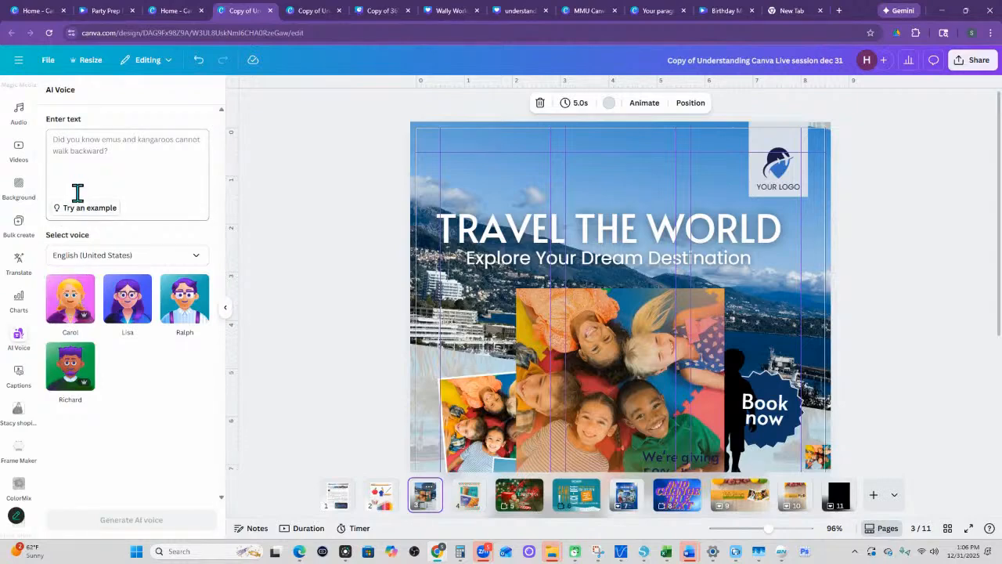
mouse_move(77, 287)
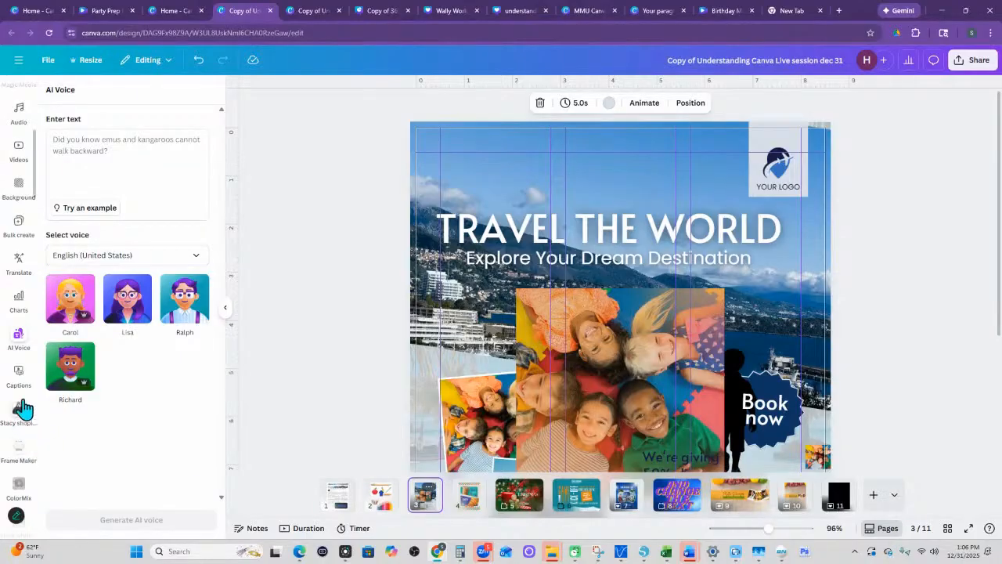
click(19, 374)
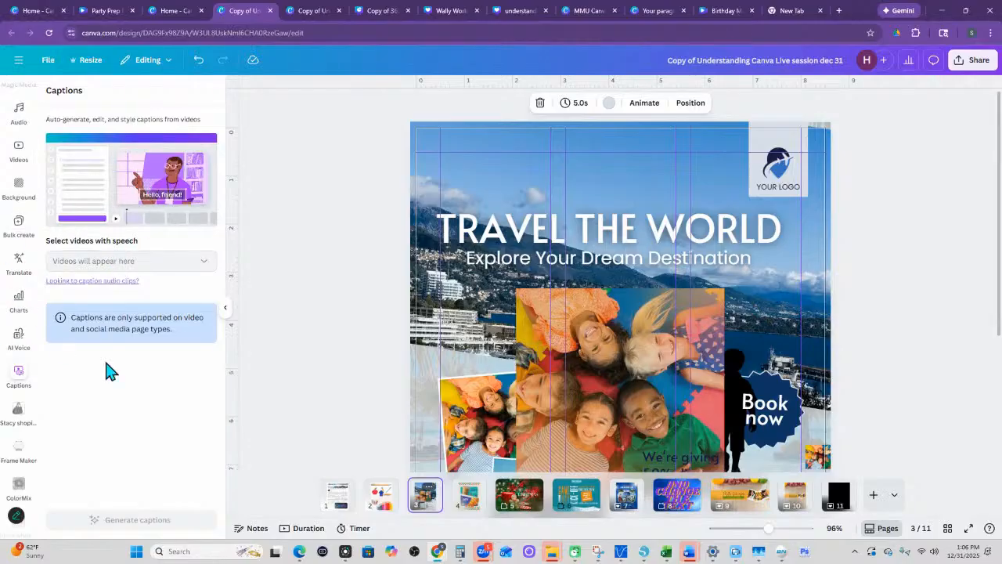
scroll(33, 443, up, 5)
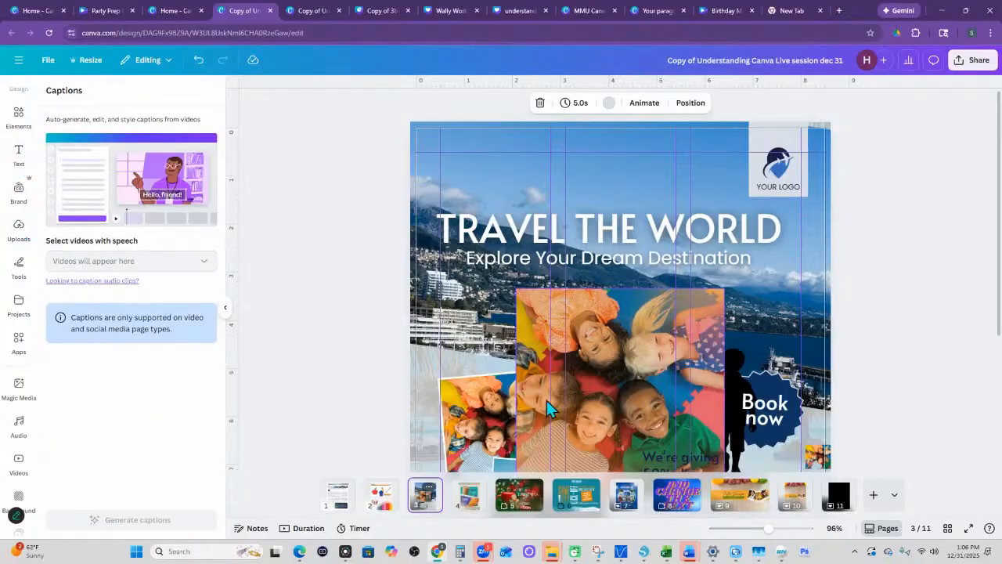
click(468, 495)
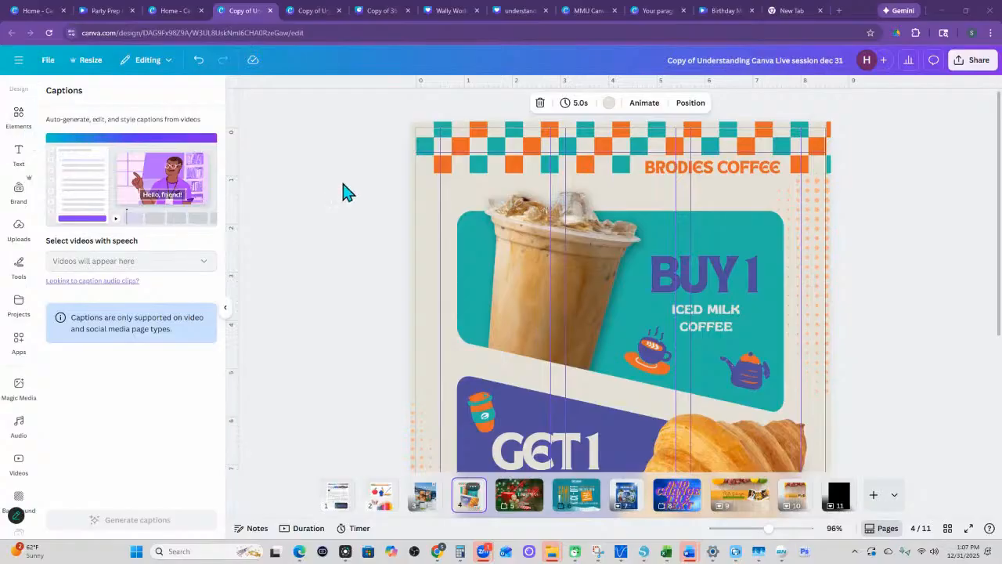
click(359, 182)
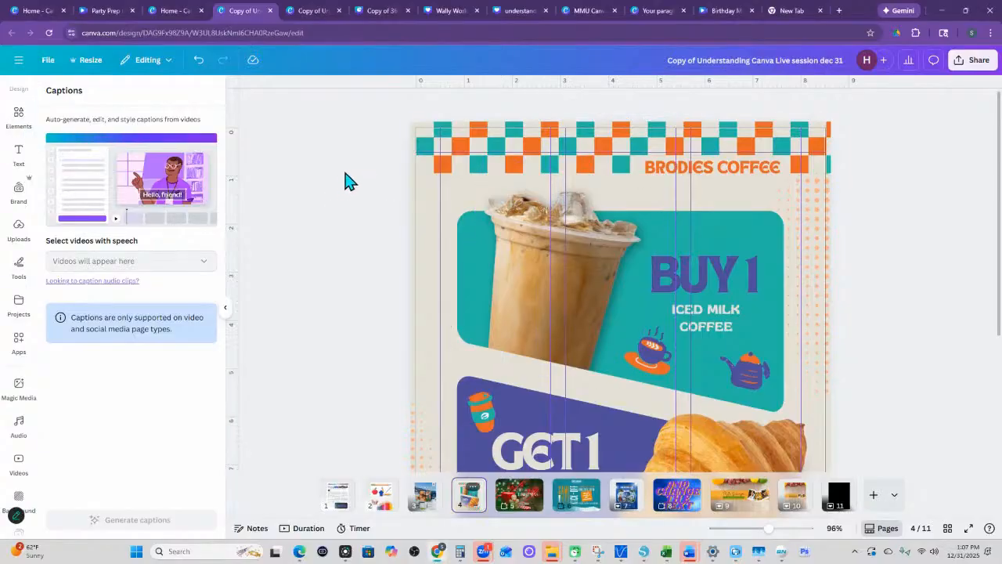
- Switch to the Canva home page and upload image-removebg (45).png from the computer
click(34, 11)
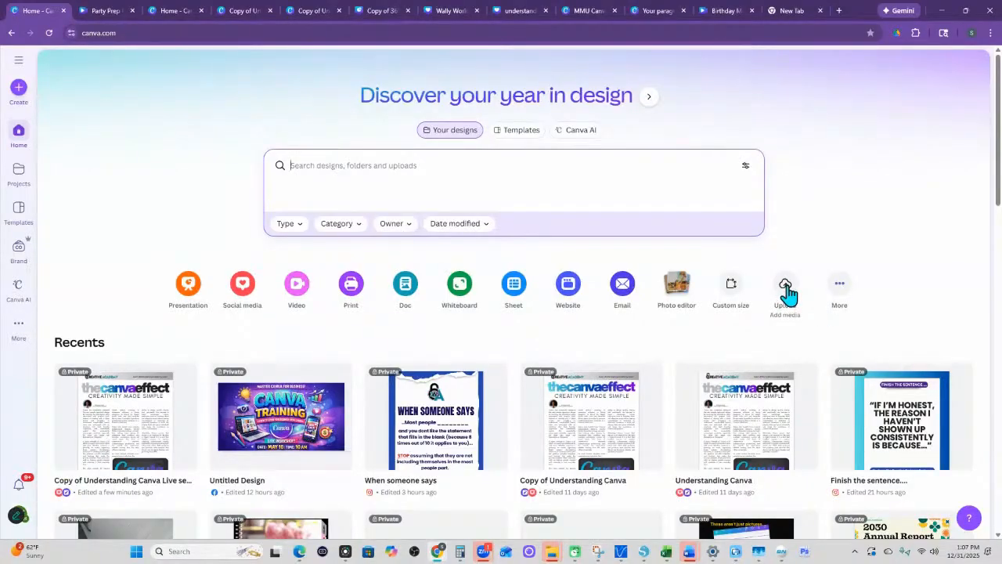
click(786, 289)
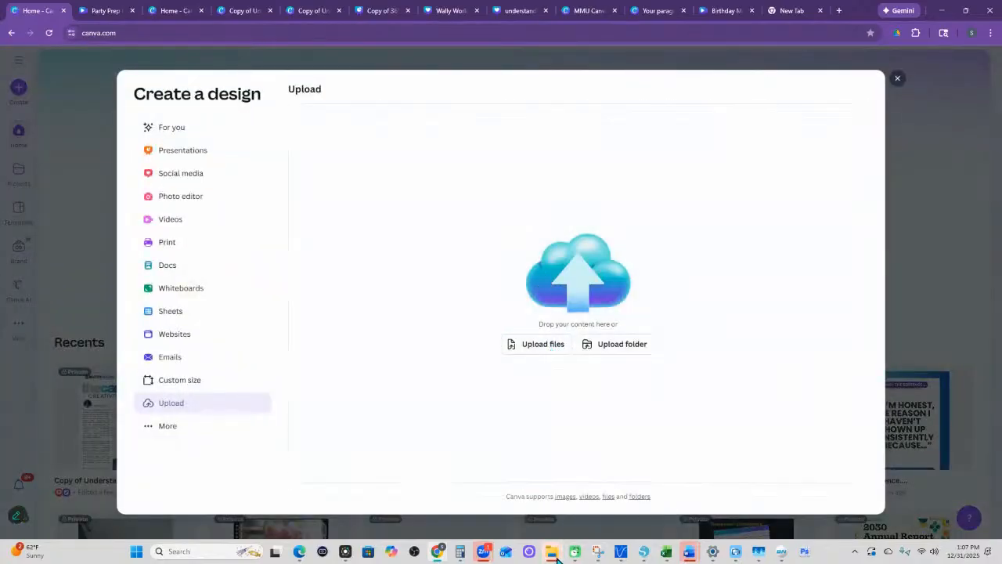
mouse_move(553, 553)
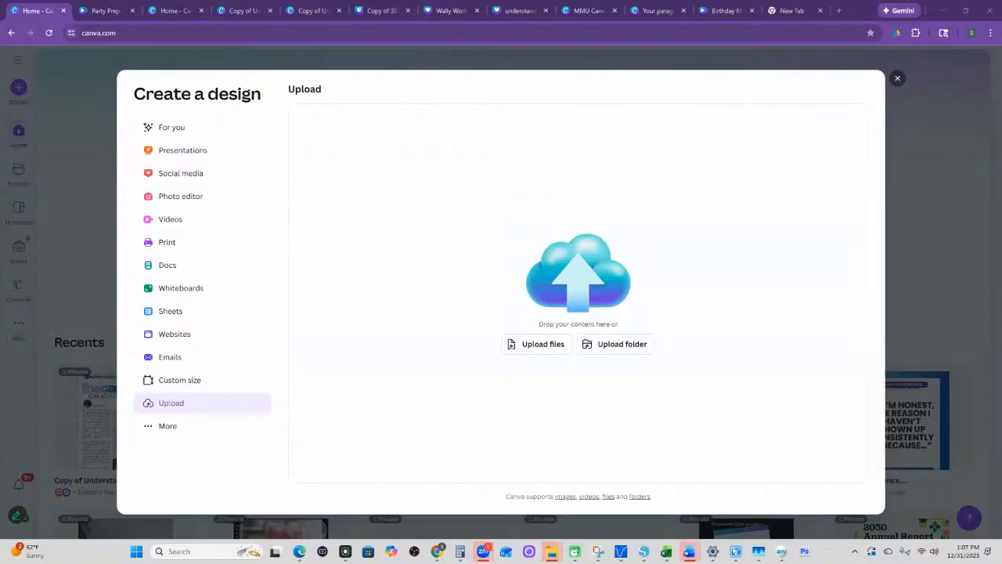
drag(235, 274, 577, 302)
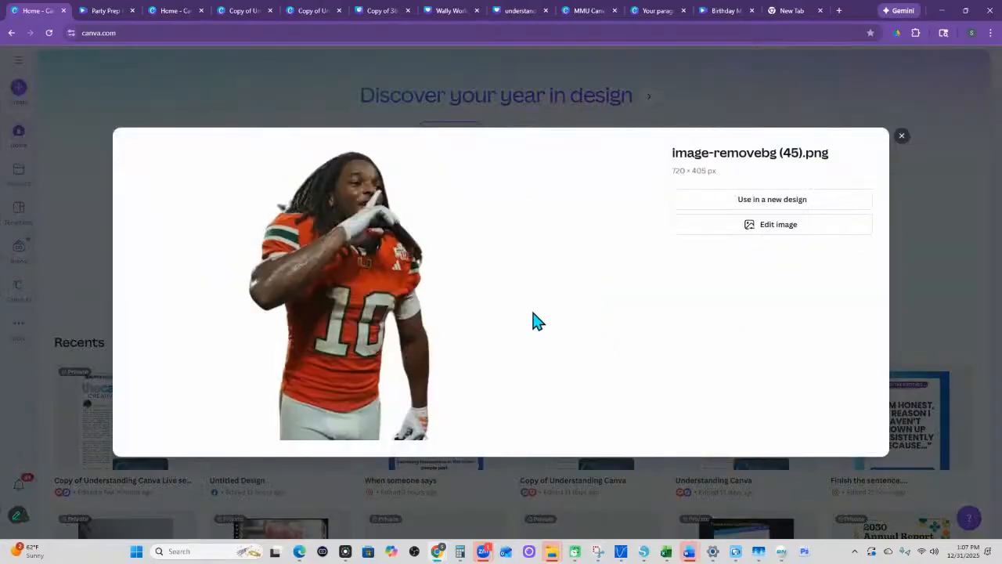
- Open the uploaded image for editing and set the crop's horizontal perspective to -4.6 and vertical perspective to 0
click(790, 228)
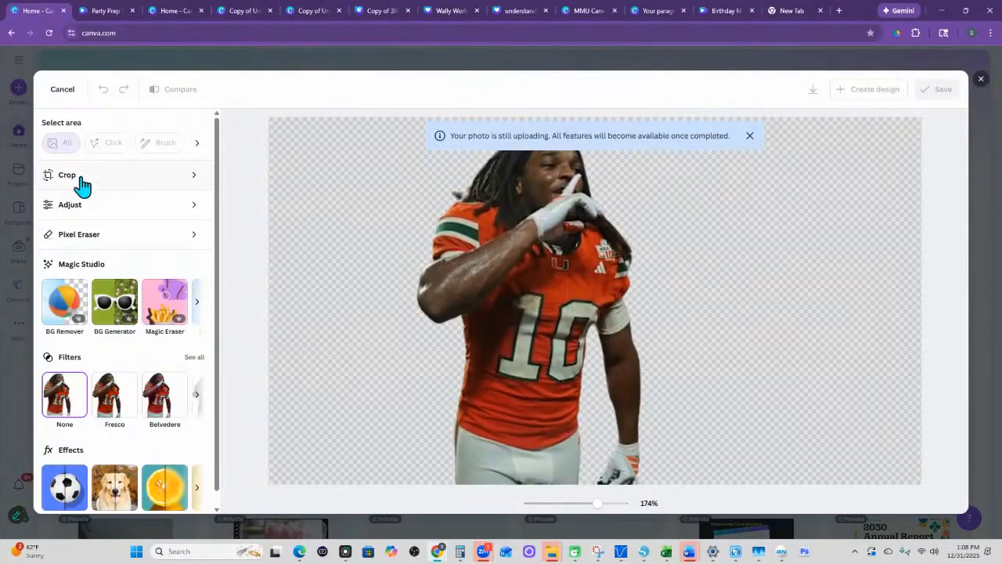
click(69, 182)
mouse_move(112, 398)
mouse_down()
mouse_move(78, 402)
mouse_move(150, 396)
mouse_move(103, 394)
mouse_up()
mouse_move(112, 353)
mouse_down()
mouse_move(123, 352)
mouse_move(109, 353)
mouse_up()
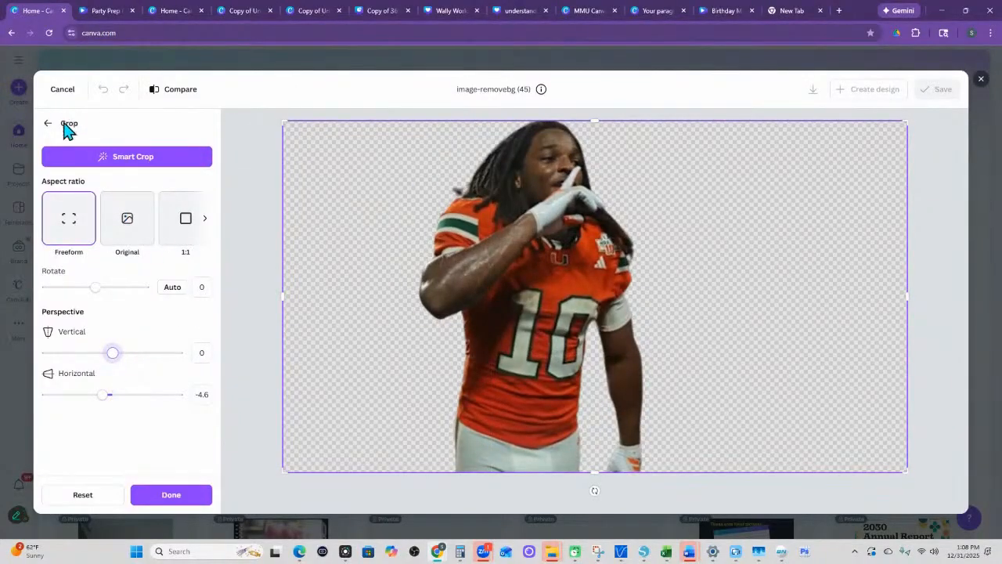
- Crop the empty areas on both sides of the football player and save the edited image
drag(284, 296, 416, 303)
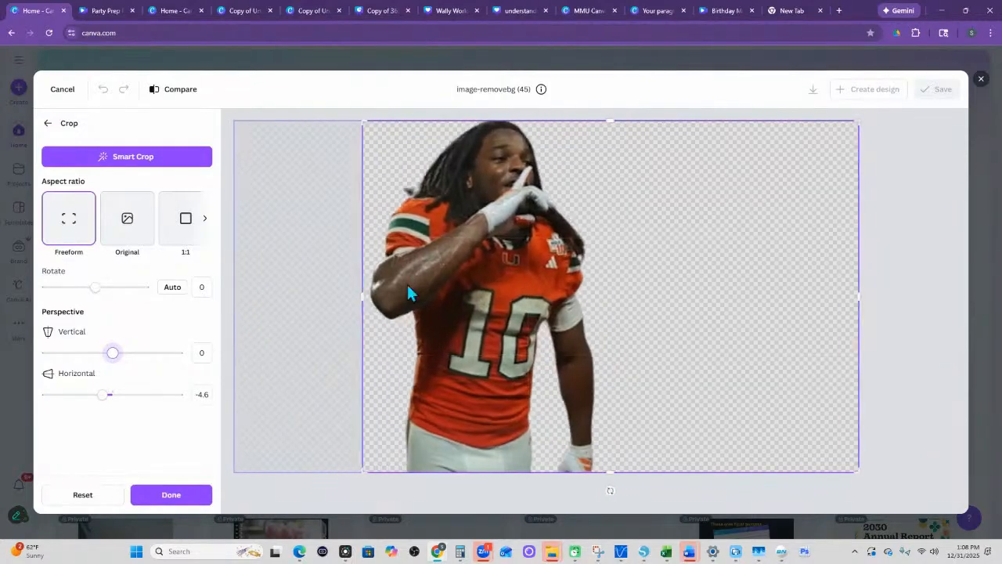
drag(841, 296, 591, 288)
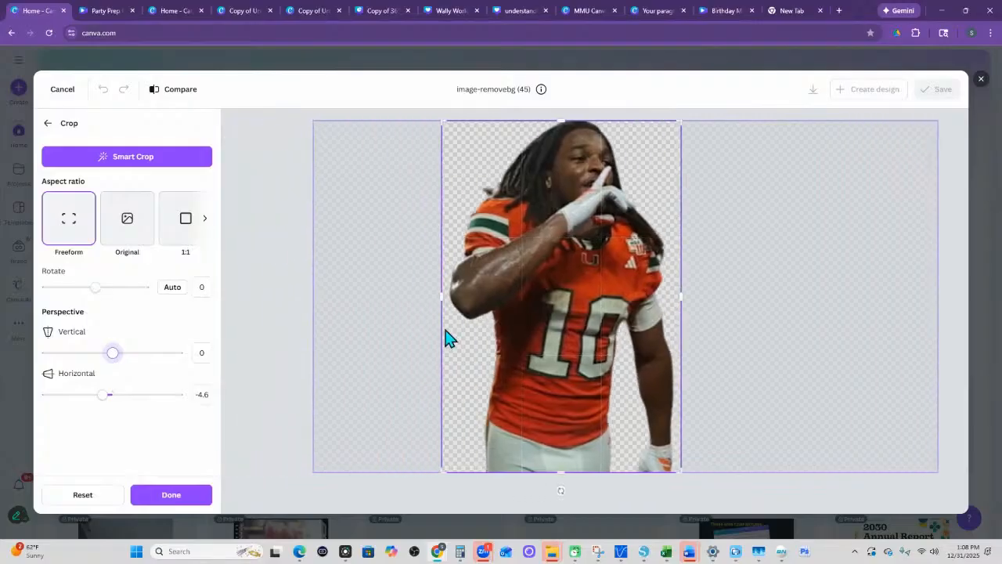
drag(475, 296, 481, 302)
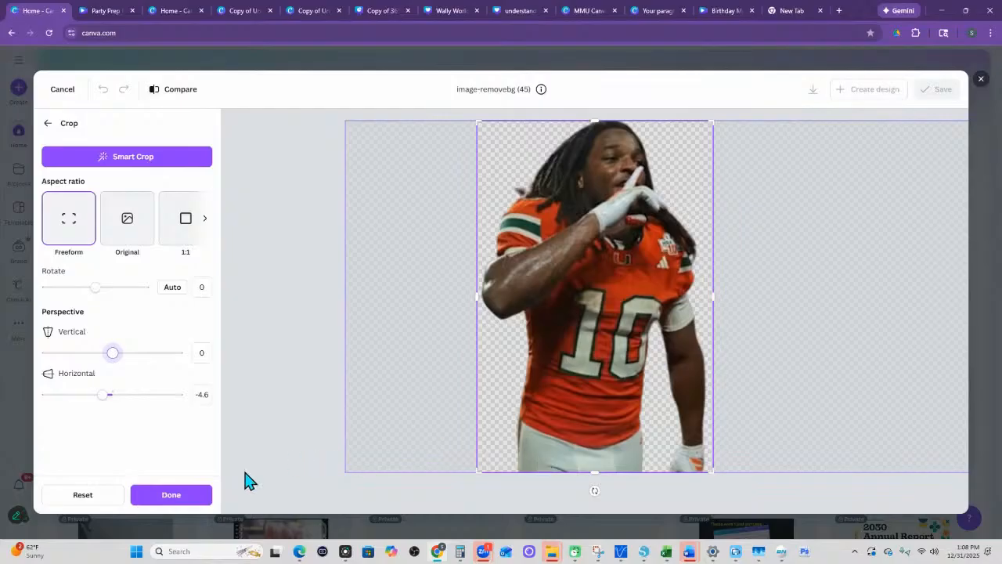
click(202, 504)
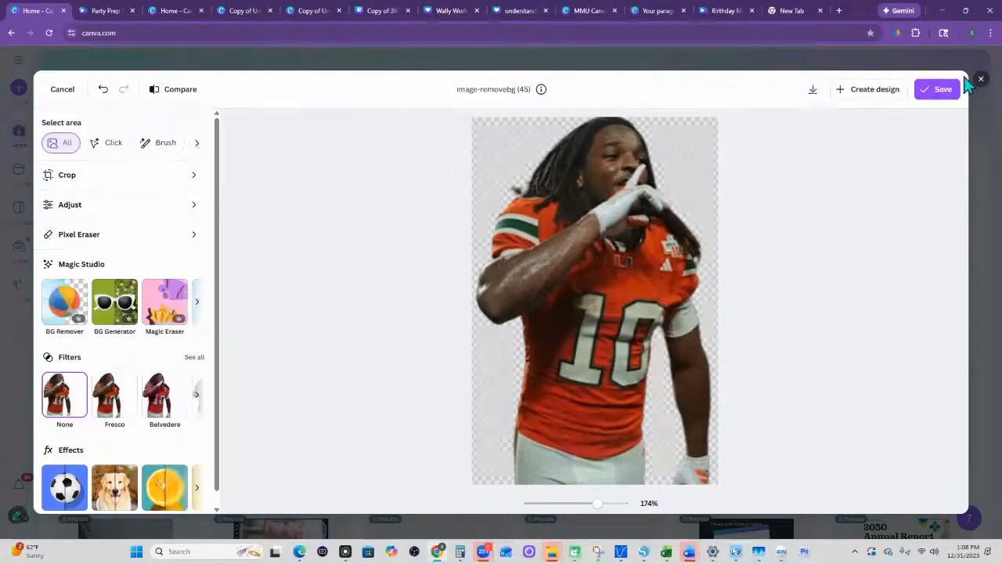
click(942, 89)
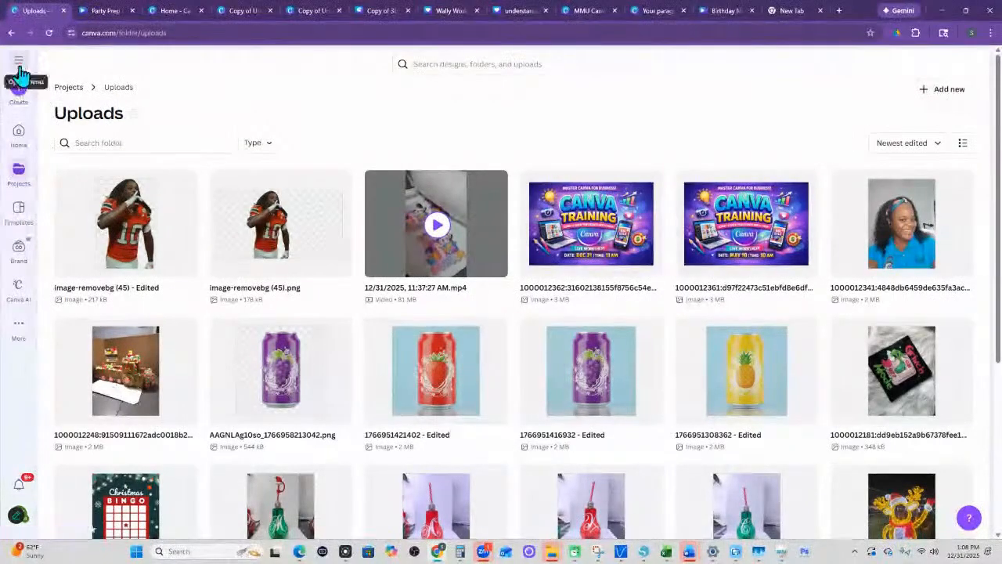
- Return to the home page, upload image-removebg (43).png by dropping it in, and close its preview
click(19, 131)
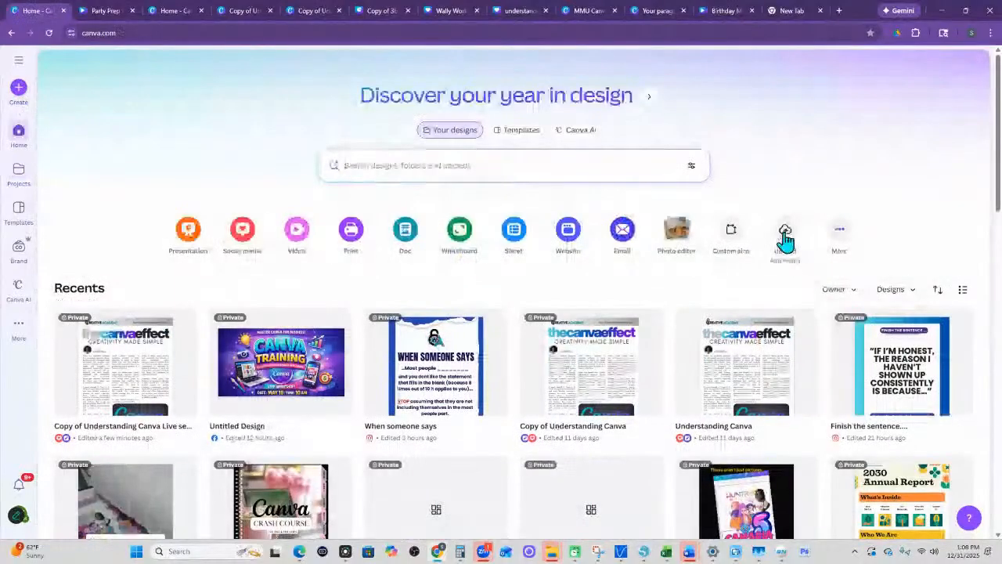
click(783, 235)
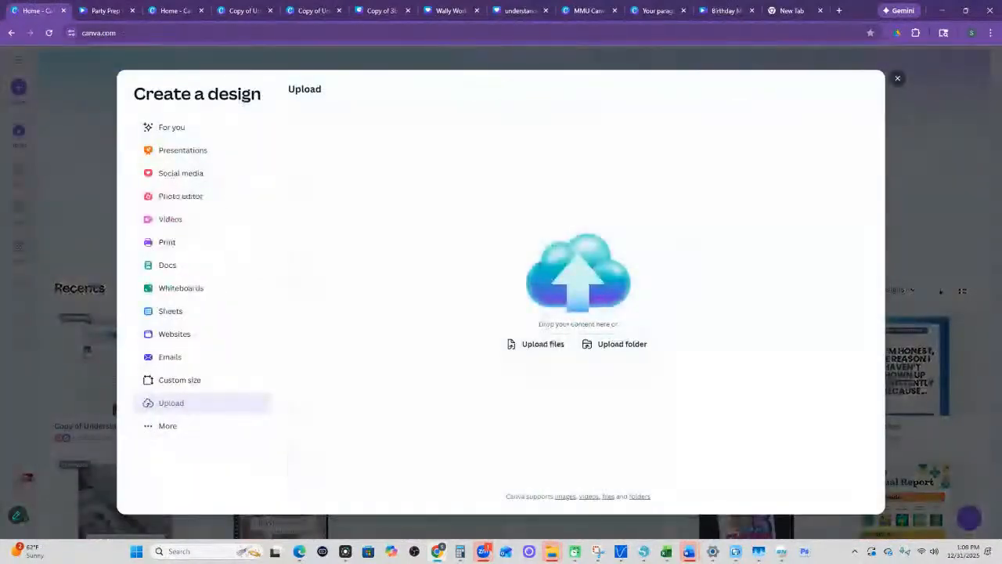
drag(465, 365, 560, 322)
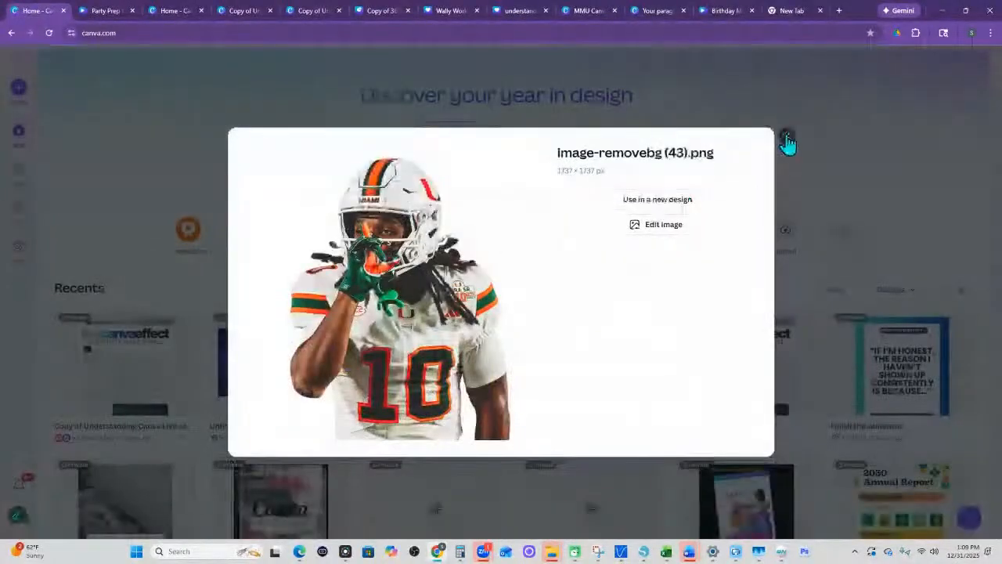
click(789, 141)
- Upload image-removebg (43) from the Downloads folder through the file picker
click(785, 233)
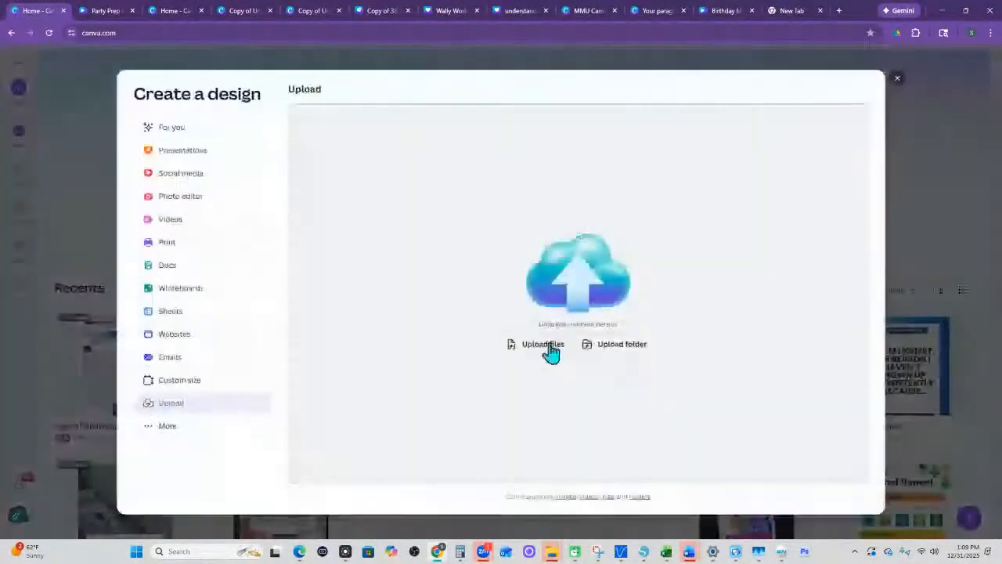
click(548, 345)
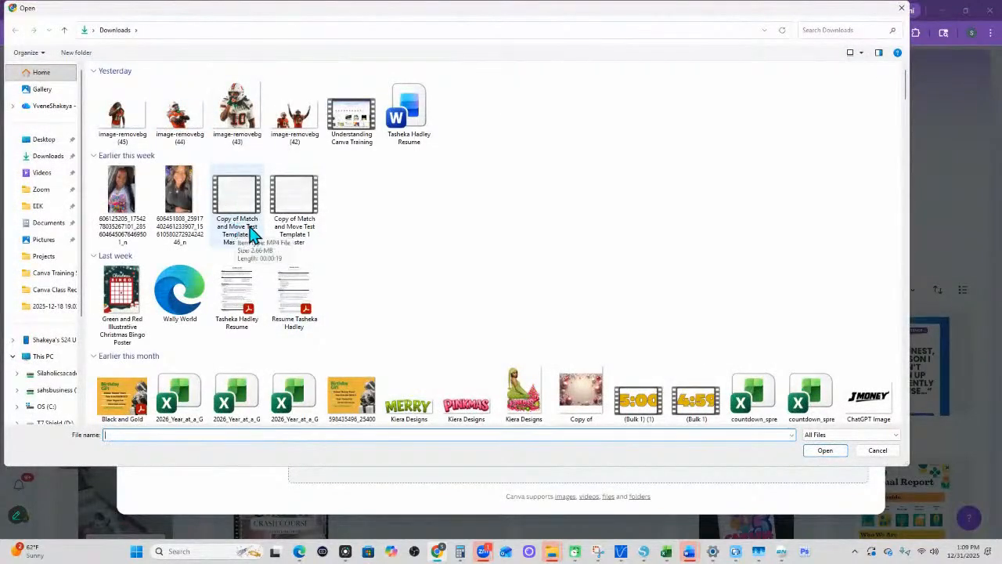
click(236, 90)
click(826, 454)
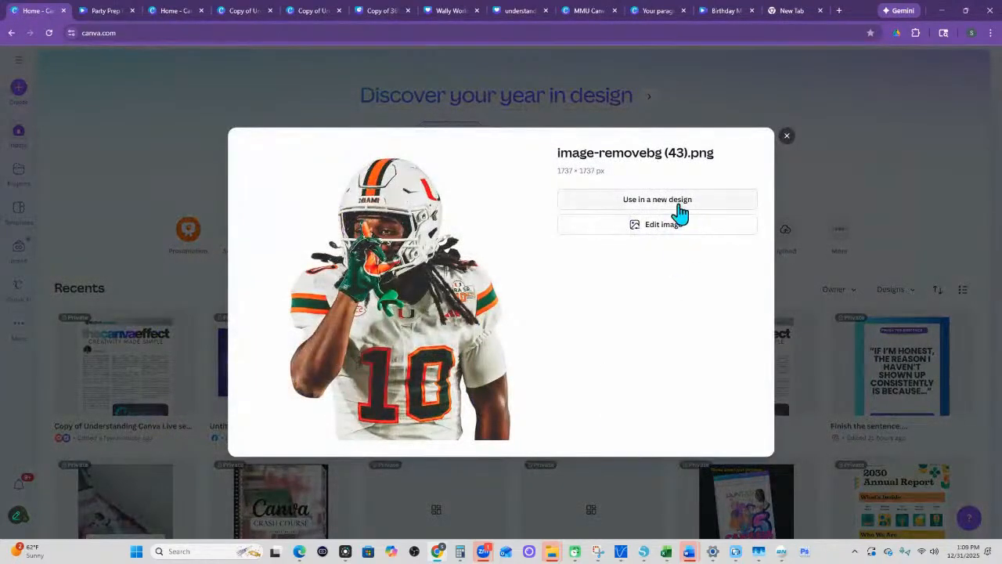
- Use the uploaded image in a new custom-size design 11 in wide and 17 in high
click(680, 206)
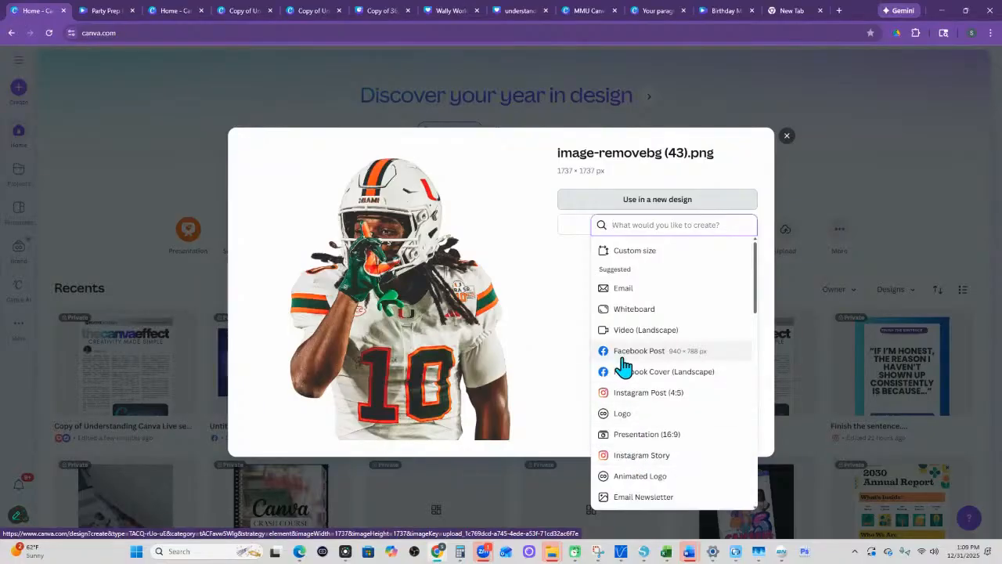
scroll(655, 459, down, 5)
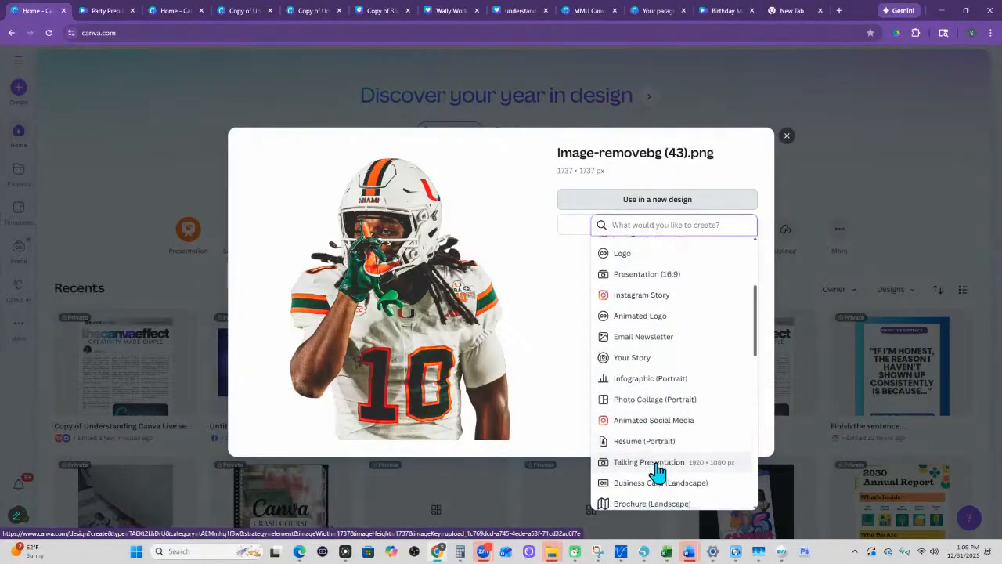
scroll(655, 447, up, 5)
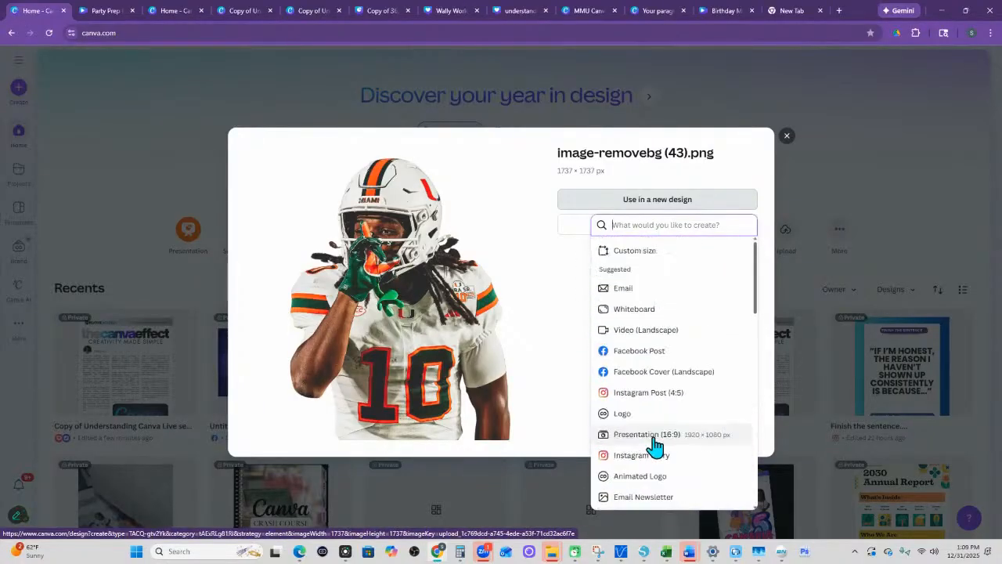
click(635, 252)
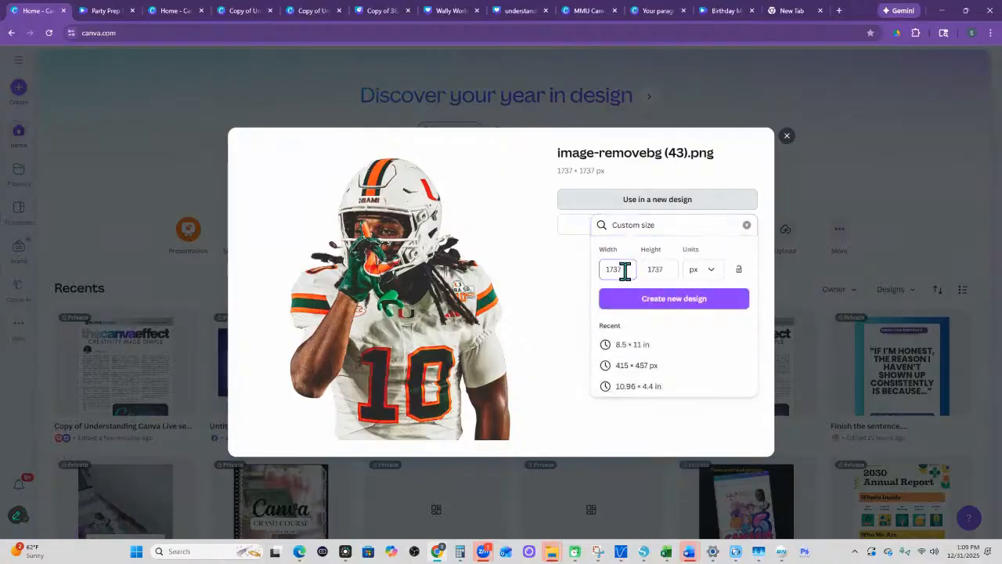
click(709, 274)
click(695, 319)
click(631, 269)
drag(608, 268, 640, 269)
text(11)
key(Tab)
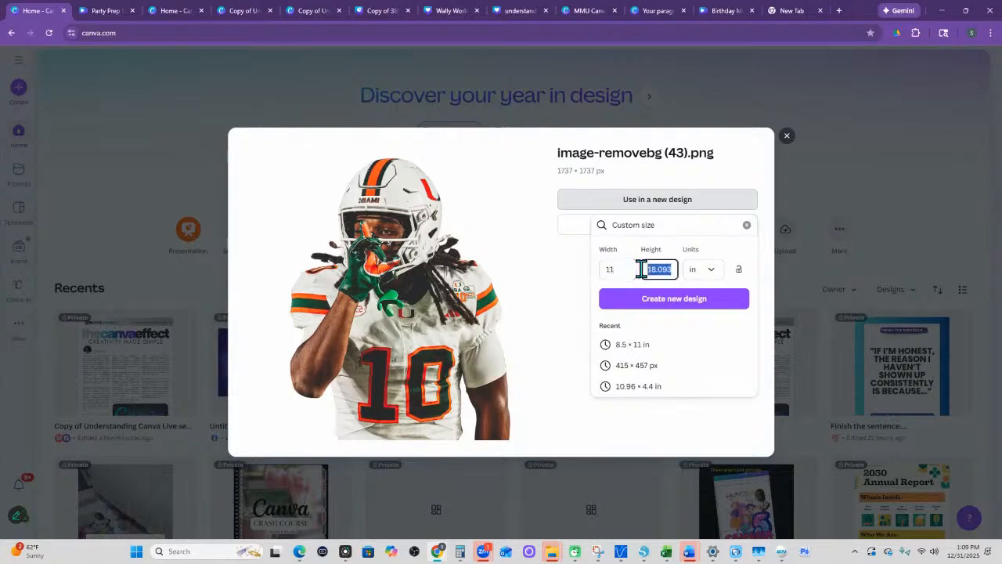
text(17)
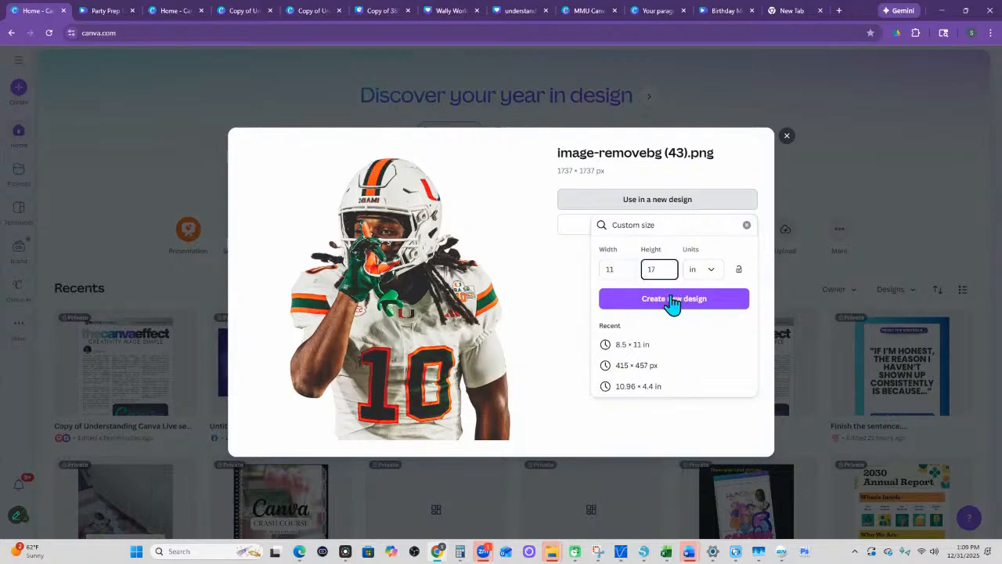
click(674, 300)
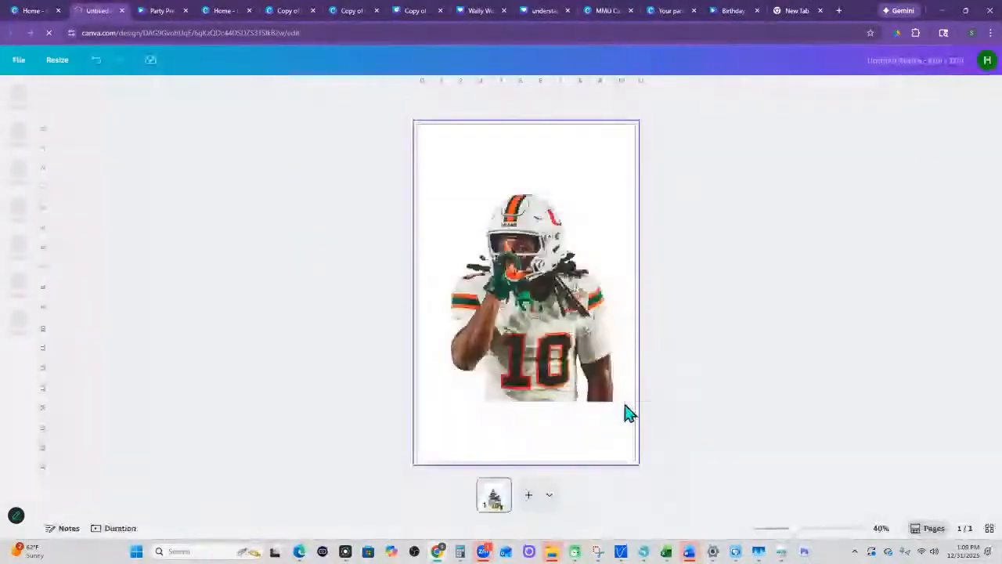
- Reposition the football player image in the upper part of the 11 × 17 in page
drag(522, 302, 528, 305)
right_click(525, 304)
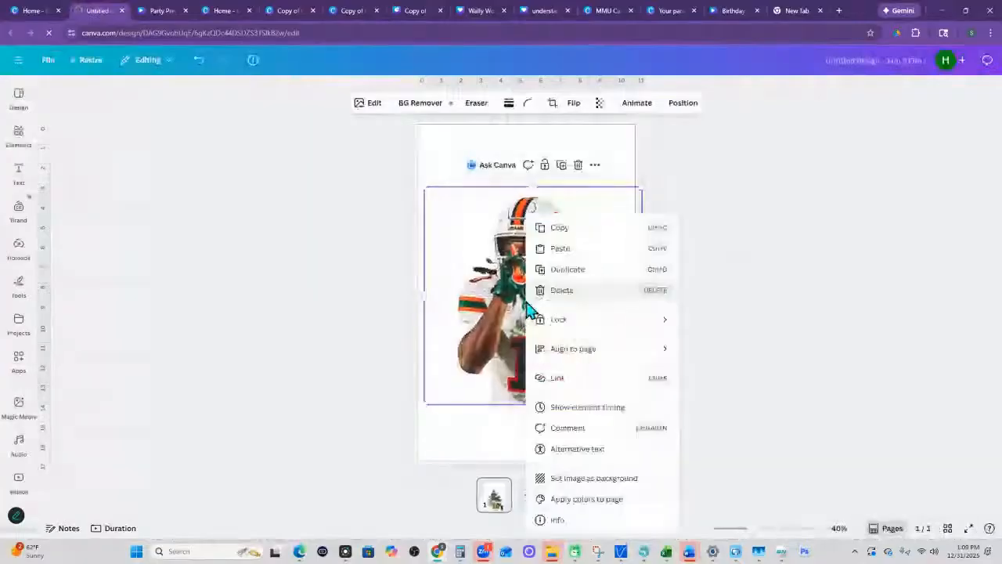
click(510, 286)
drag(510, 287, 492, 272)
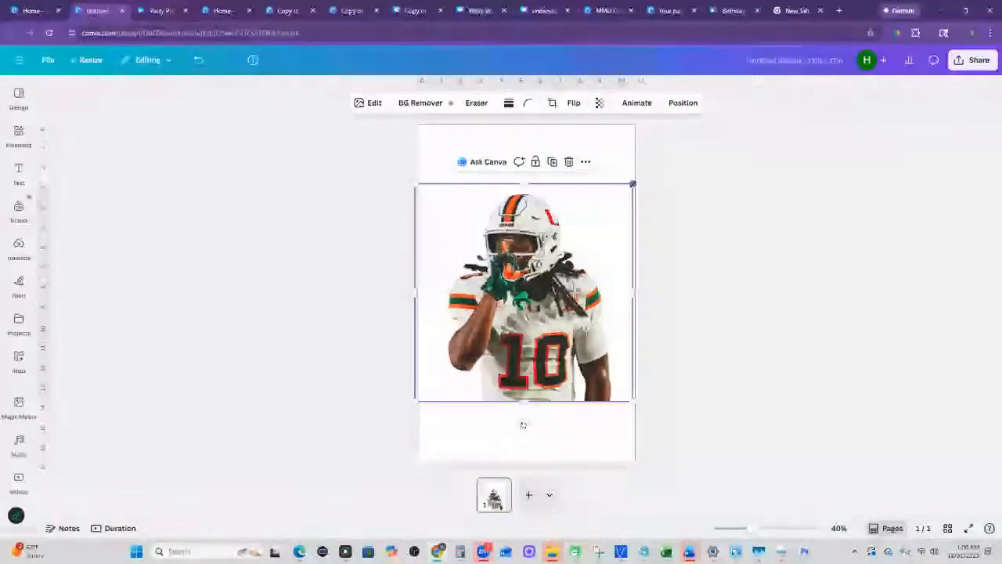
drag(509, 302, 511, 274)
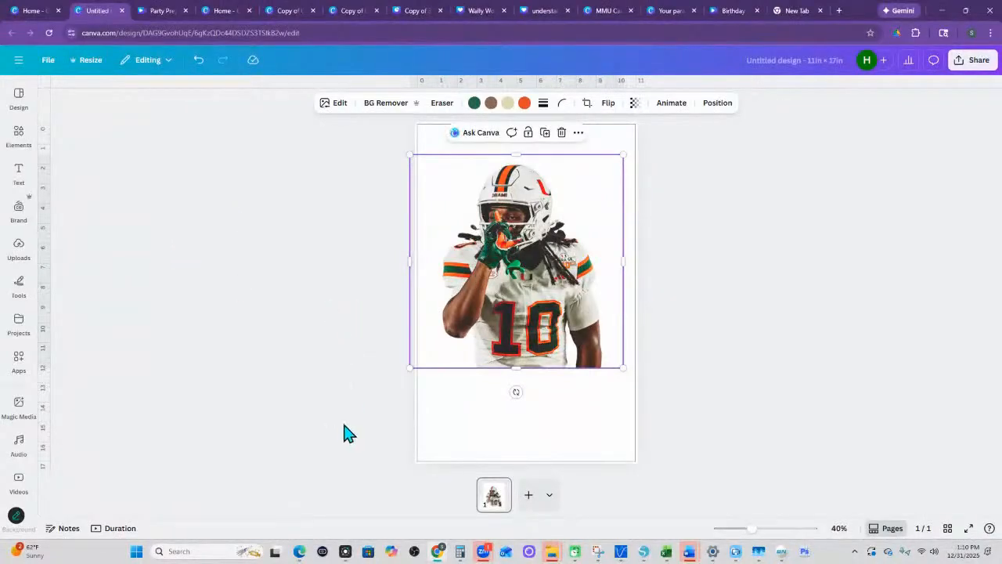
- Upload image-removebg (42) from the Downloads folder by dropping it into the design's uploads, and move the uploaded copy to Trash
click(18, 212)
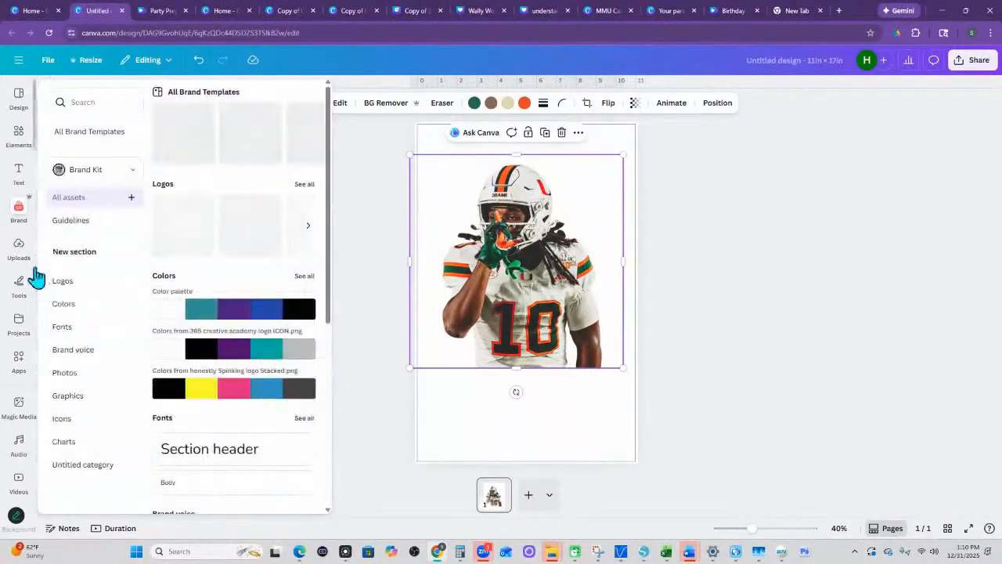
click(22, 258)
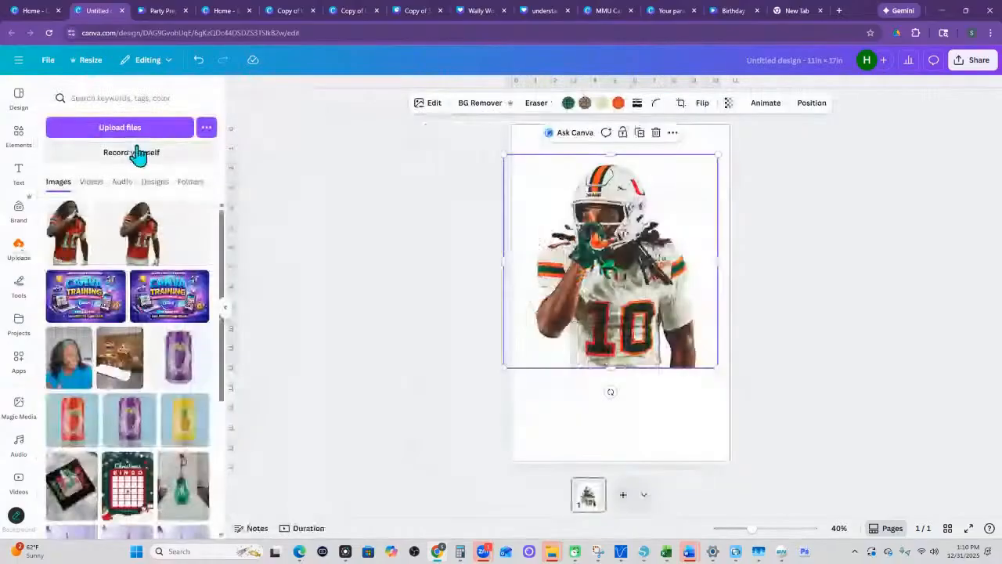
mouse_move(551, 551)
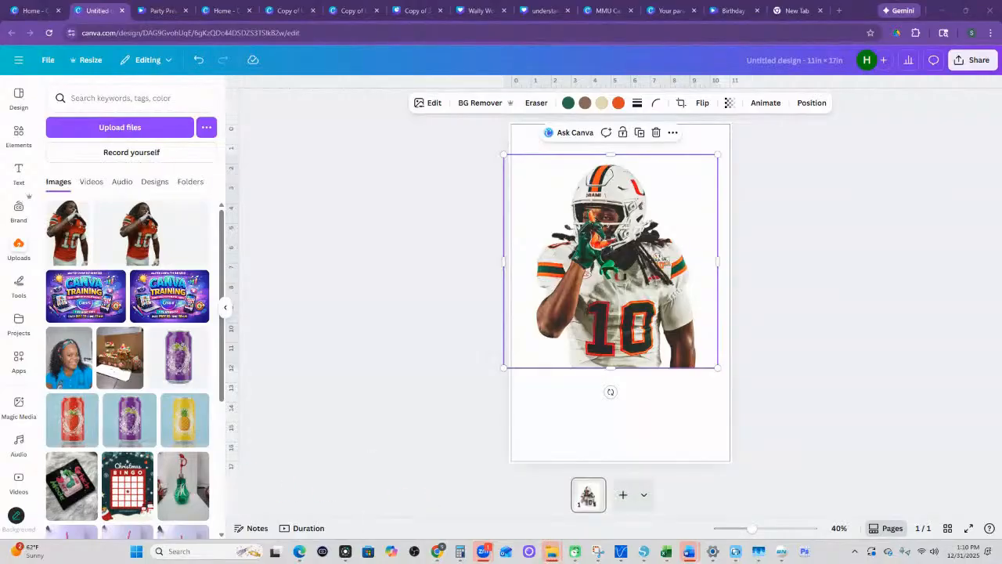
drag(0, 233, 282, 363)
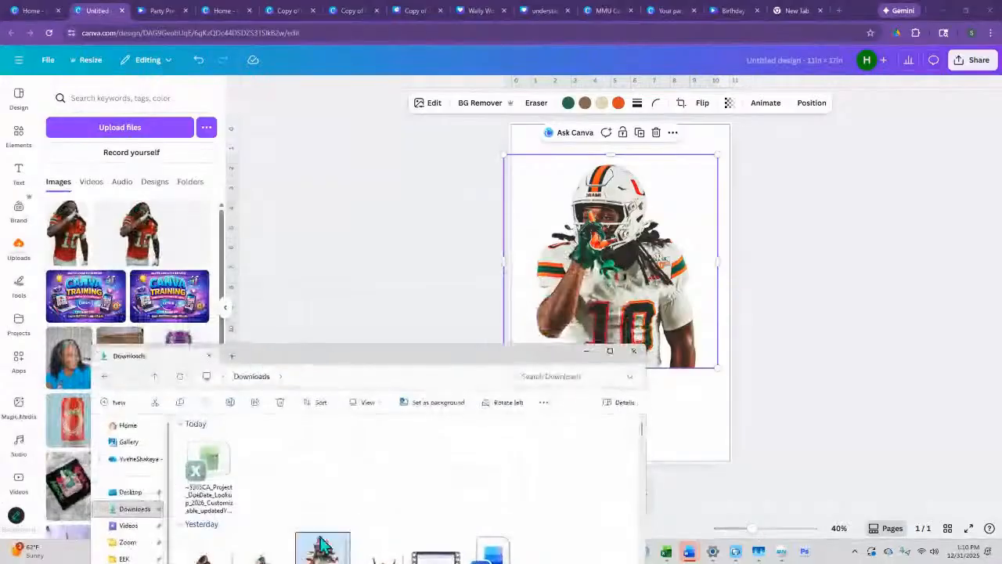
drag(380, 547, 563, 221)
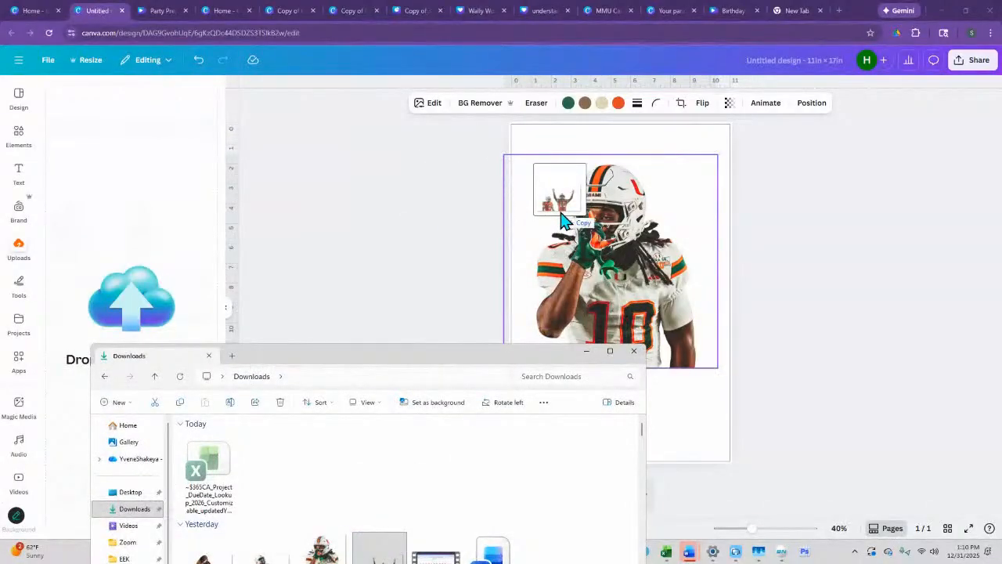
drag(564, 222, 137, 273)
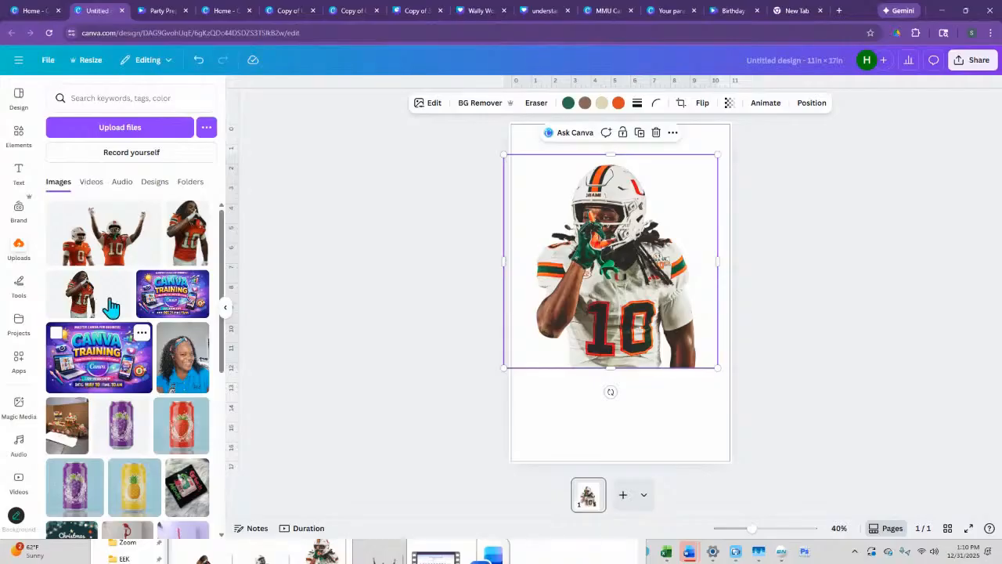
click(151, 212)
click(193, 378)
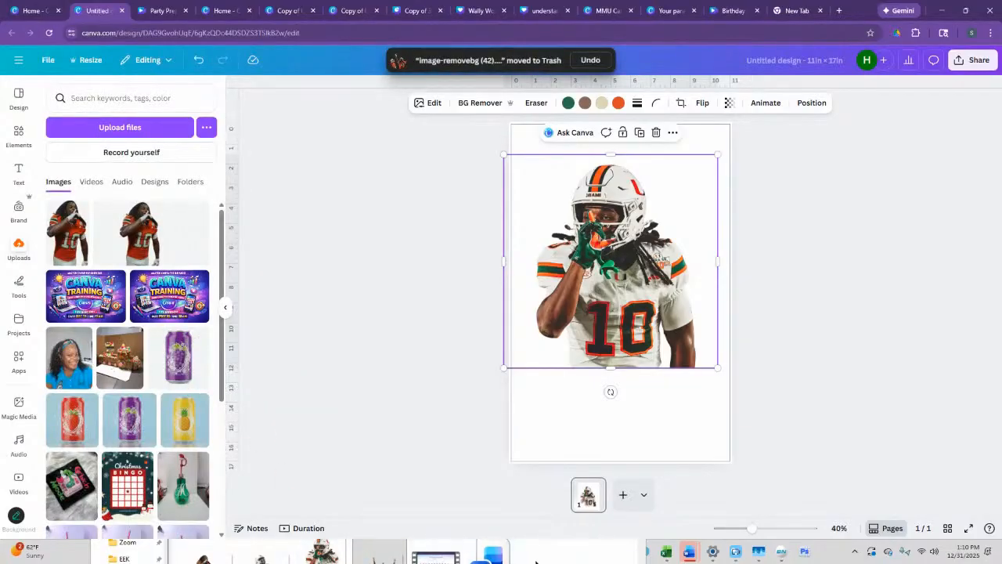
- Drop image-removebg (42) from the Downloads folder onto the page, then move it to the lower part and enlarge it beyond the page width
click(525, 560)
drag(379, 550, 692, 397)
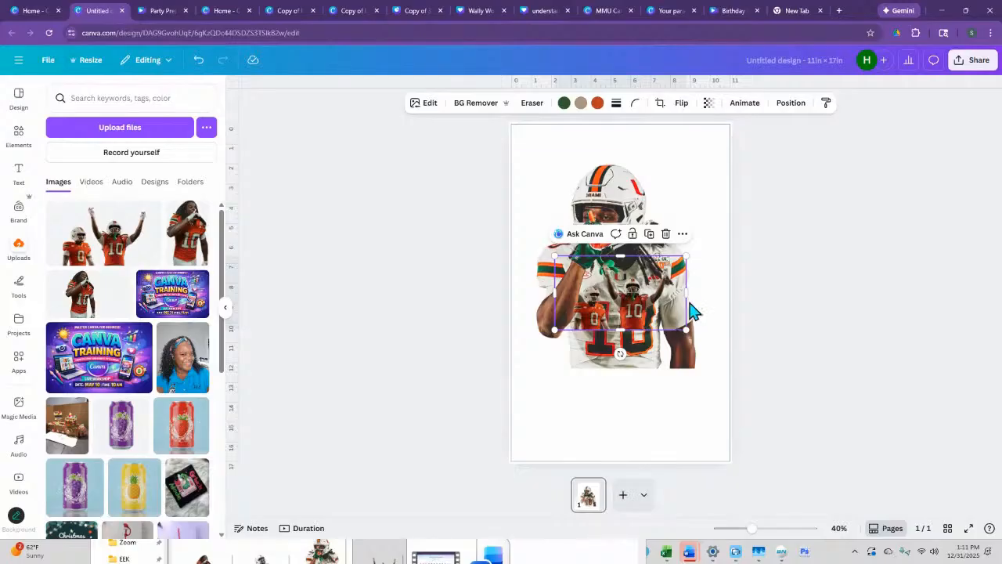
drag(643, 309, 584, 432)
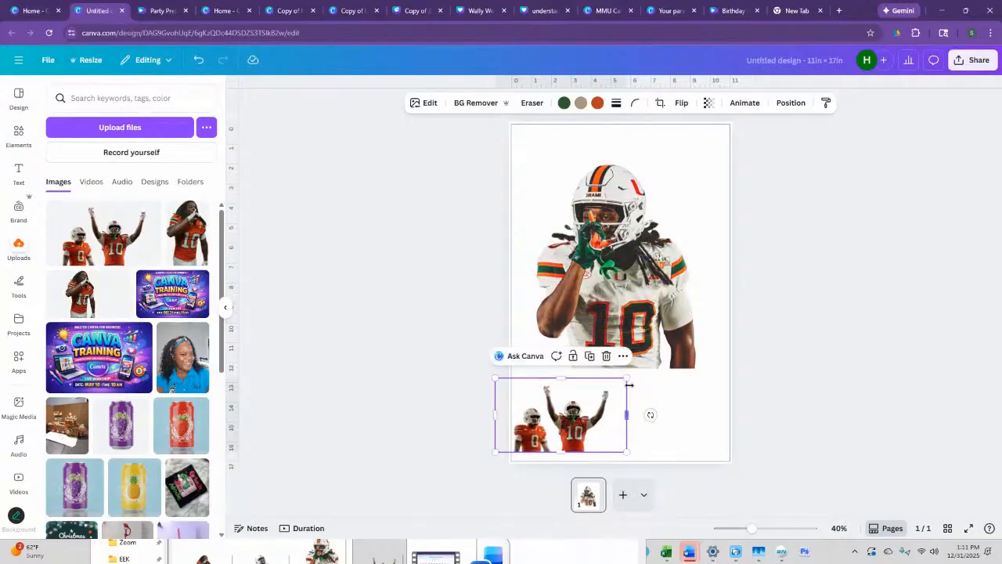
drag(628, 384, 777, 293)
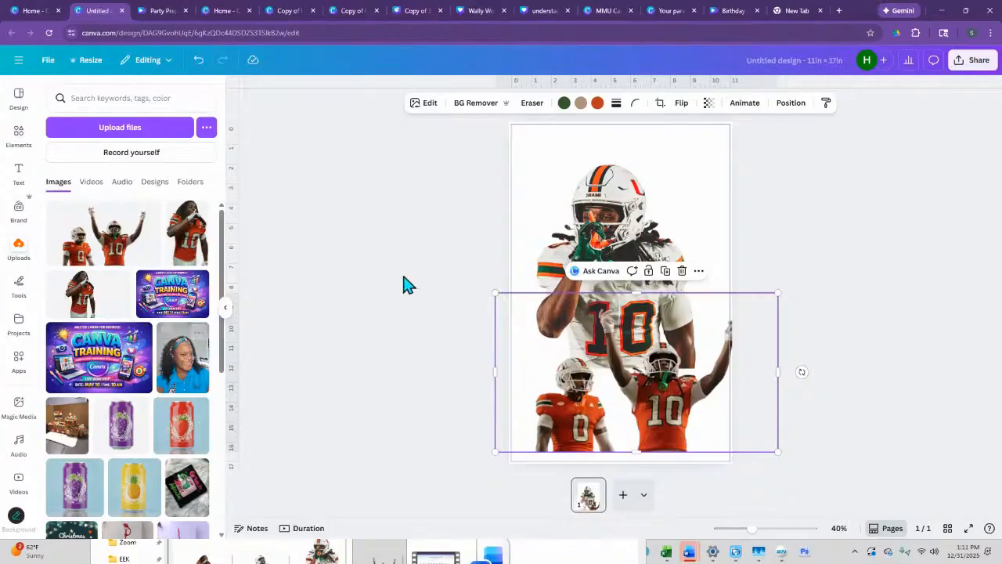
- Examine the supported content types and the file and folder upload options from the home page, and close the upload dialog
click(38, 14)
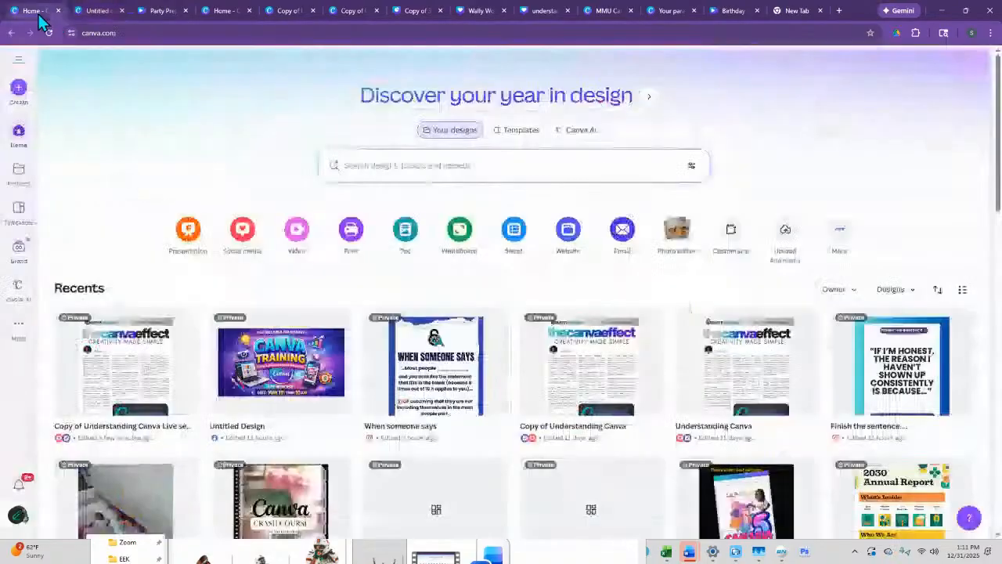
click(785, 233)
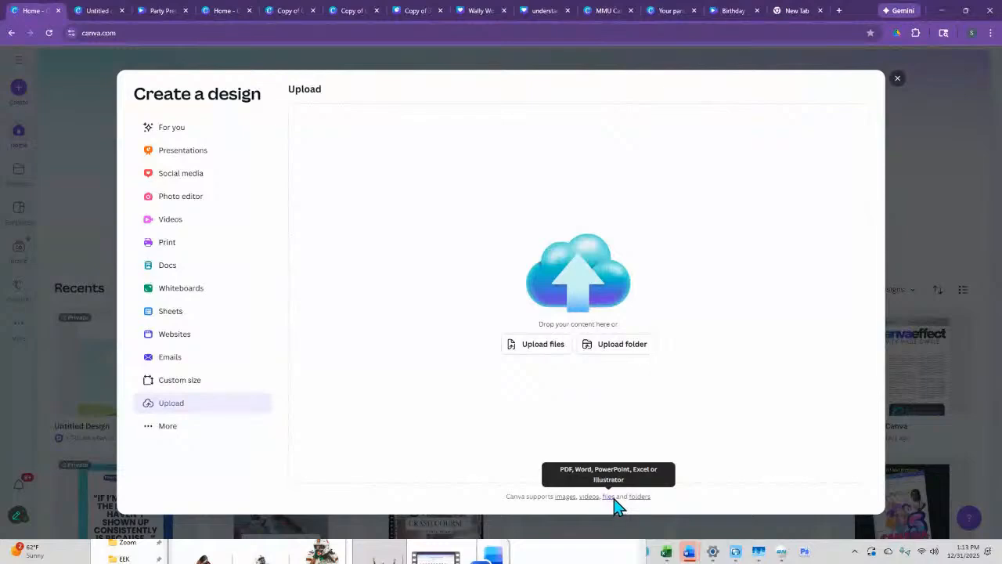
mouse_move(637, 506)
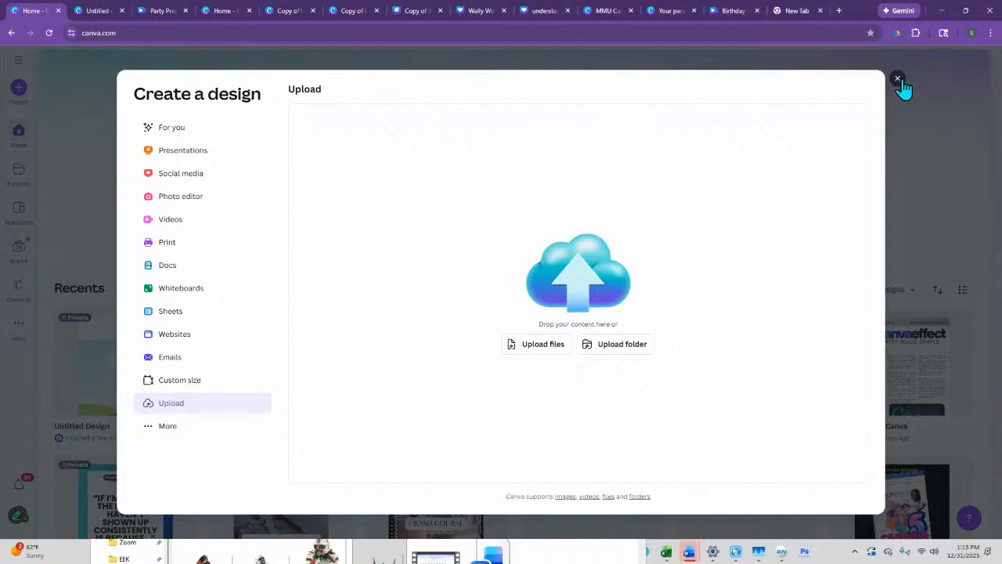
click(897, 79)
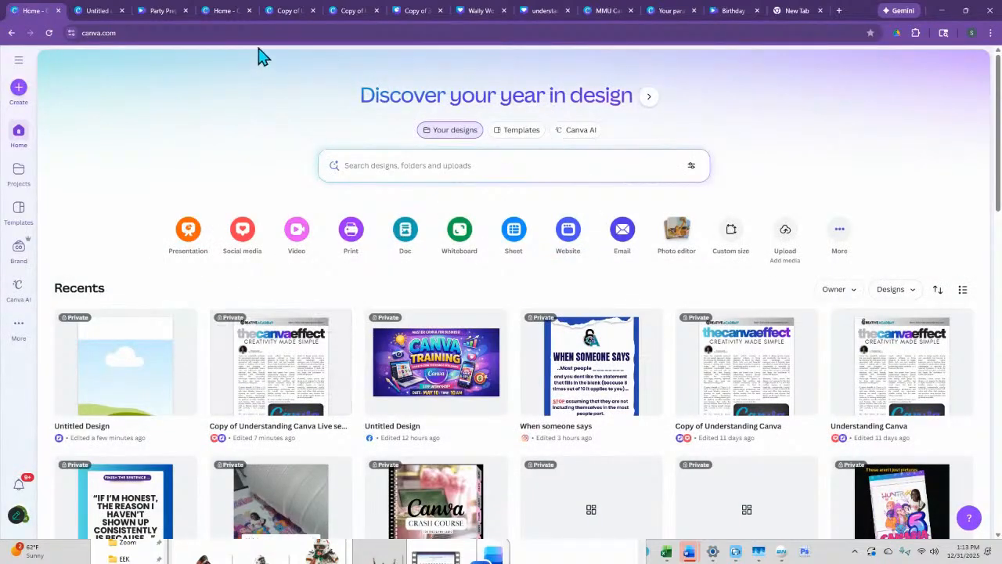
- Switch to the Copy of Understanding Canva Live session dec 31 design, view the file picker for uploads, and cancel it
click(225, 11)
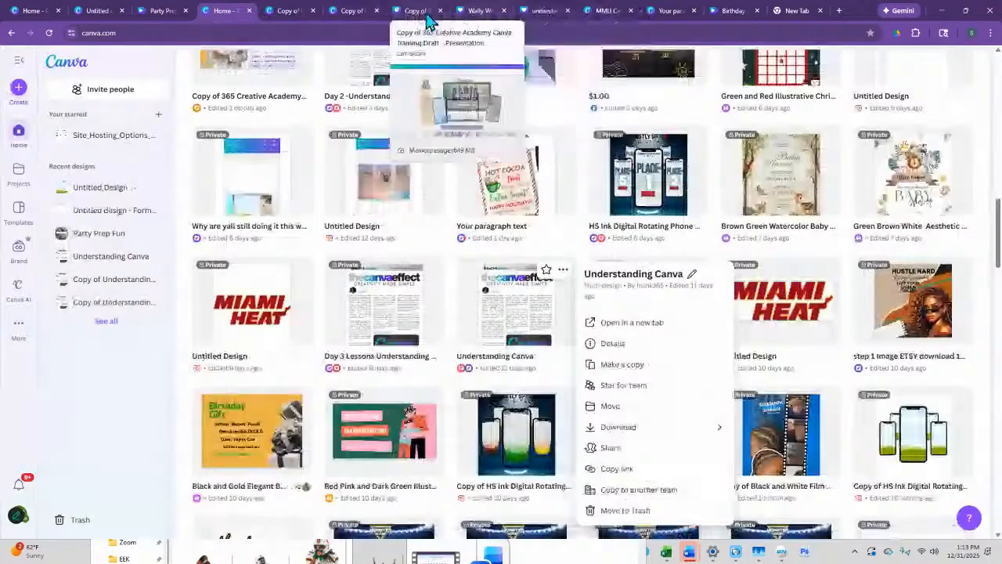
click(296, 16)
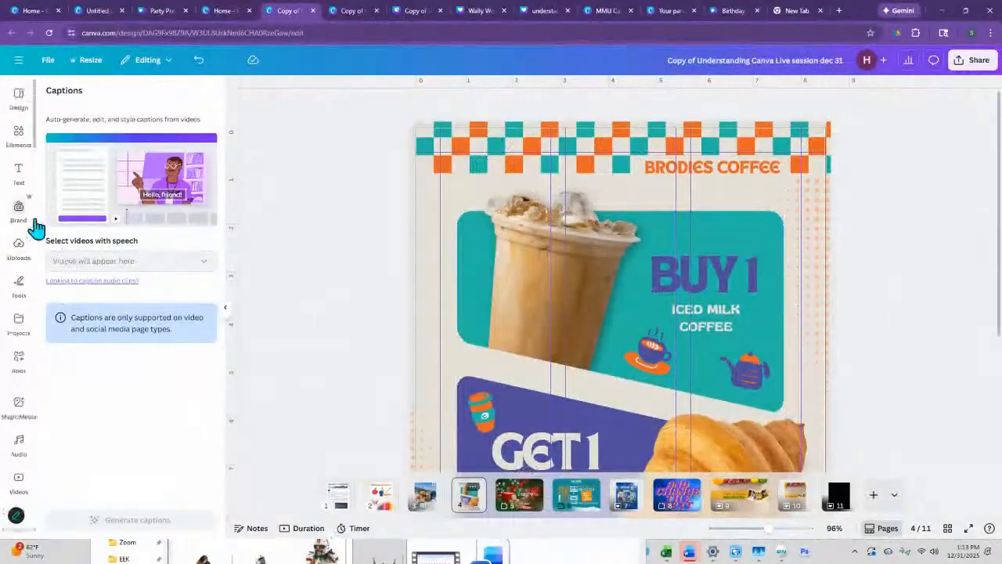
click(22, 255)
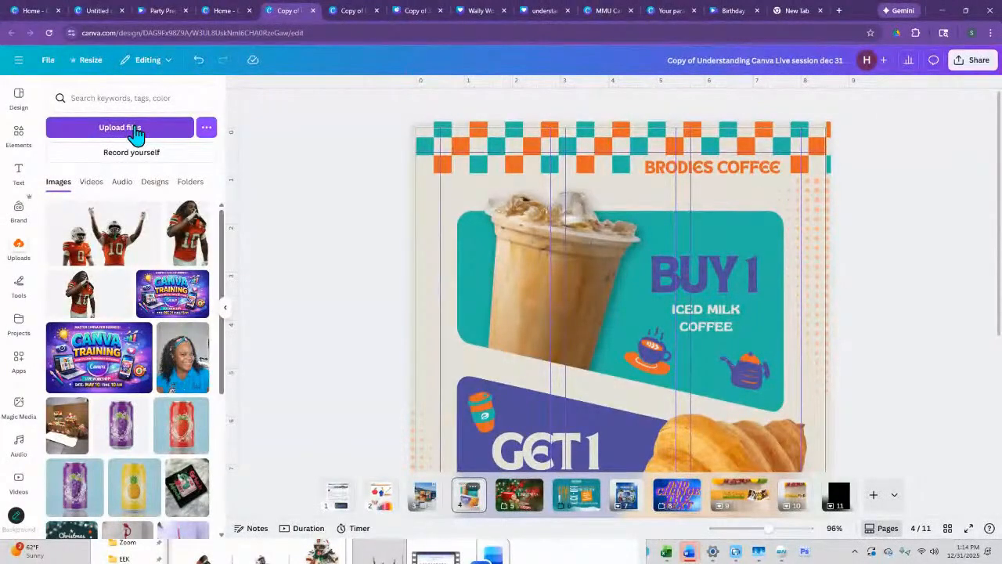
click(134, 131)
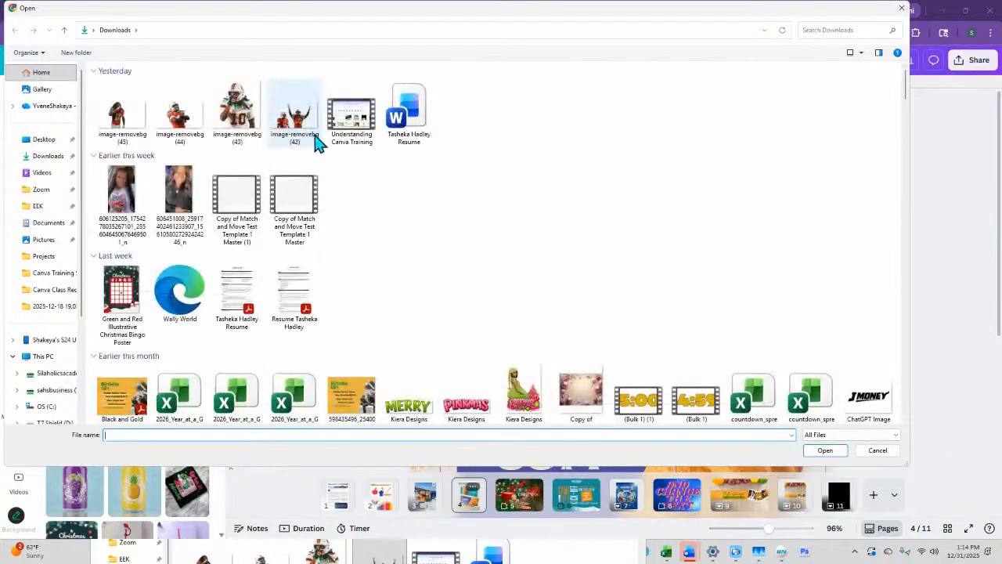
click(882, 452)
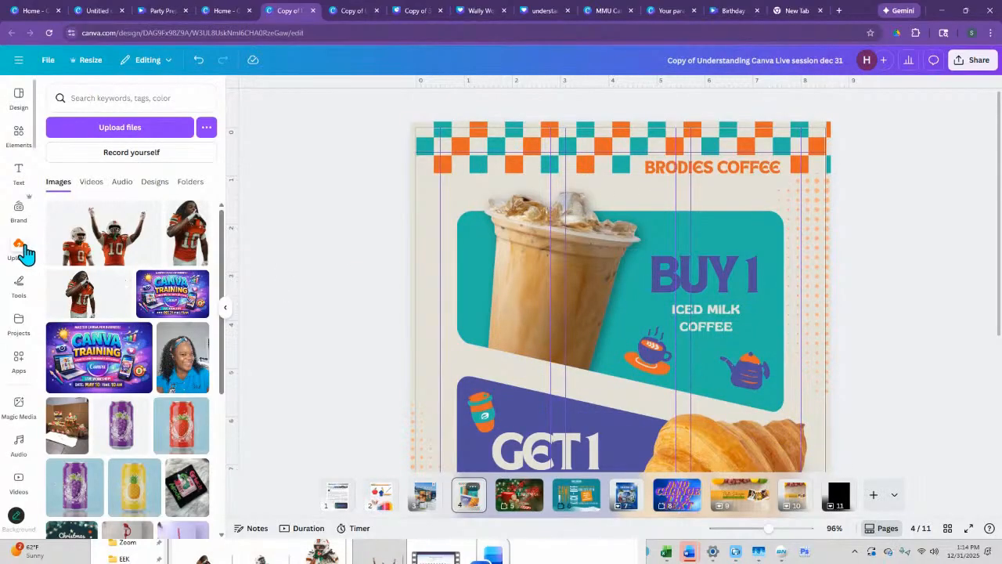
- Add a text box to the coffee flyer on page 4 and shrink it to font size 12.2
click(20, 175)
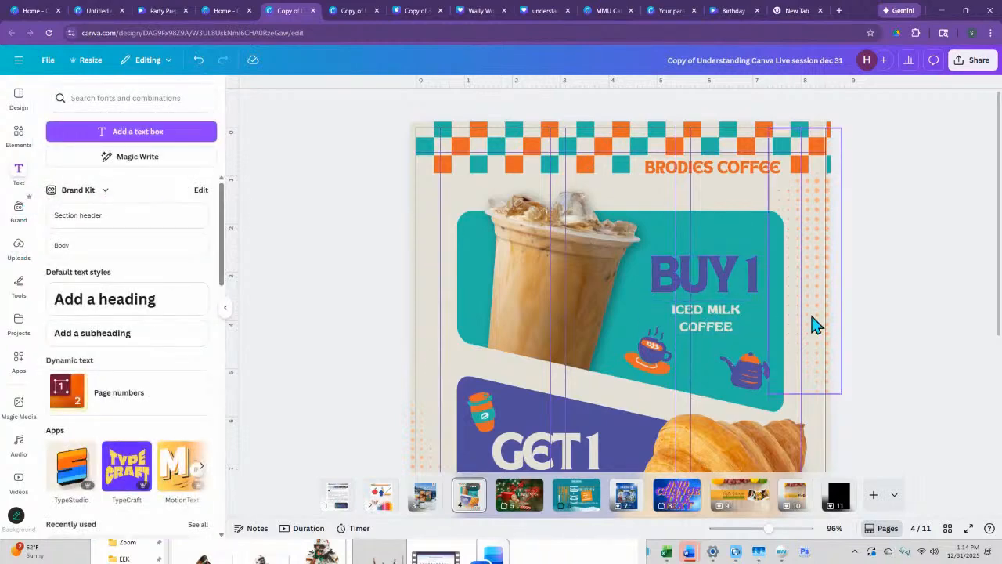
scroll(712, 291, down, 3)
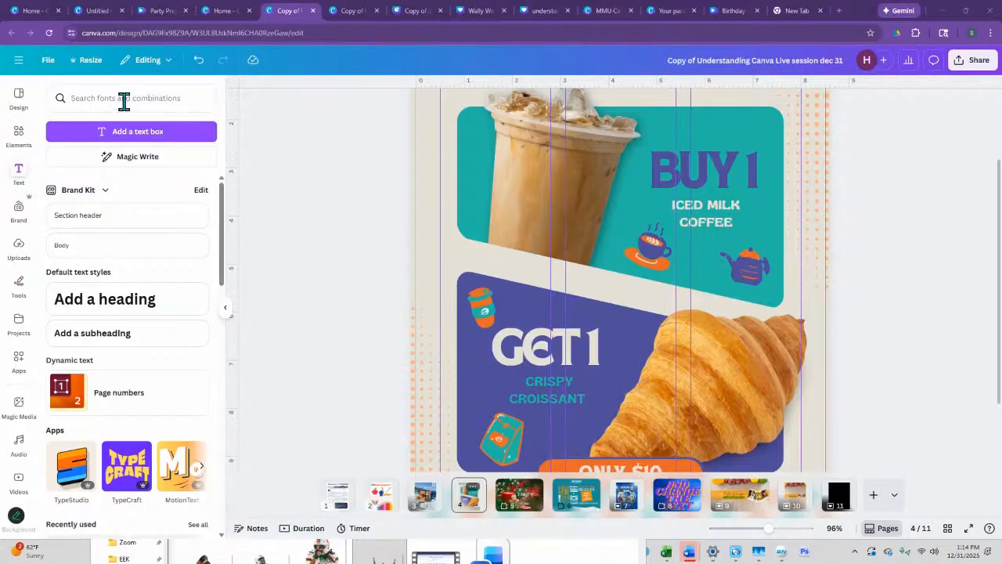
click(162, 143)
drag(584, 293, 524, 201)
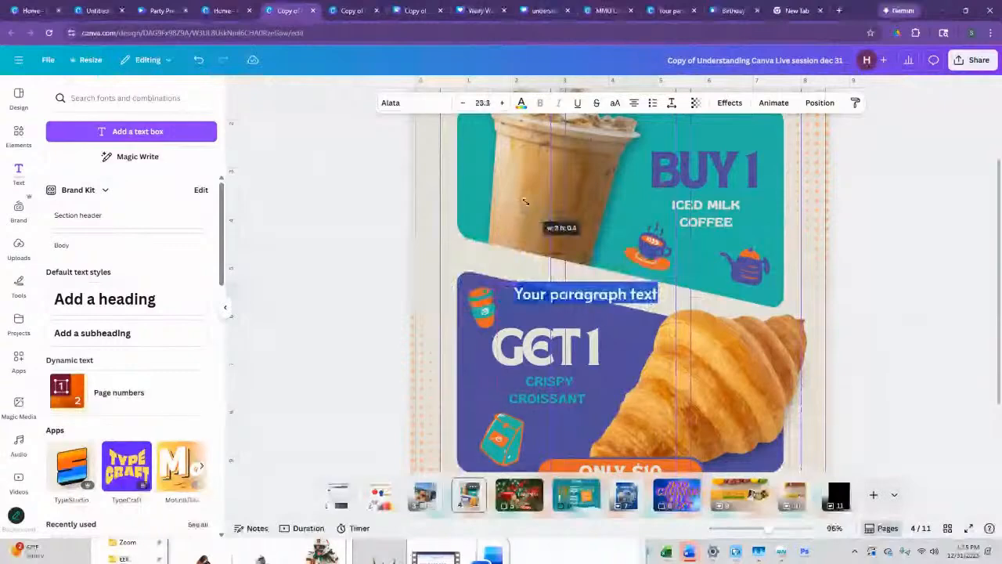
drag(526, 202, 607, 236)
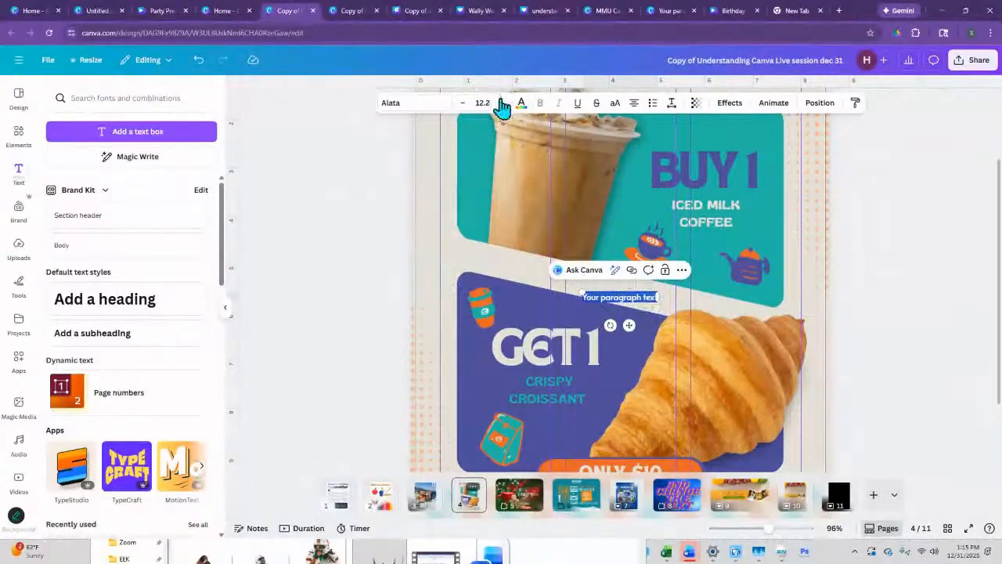
- Increase the new text box's font size to 34.2
click(502, 104)
click(501, 104)
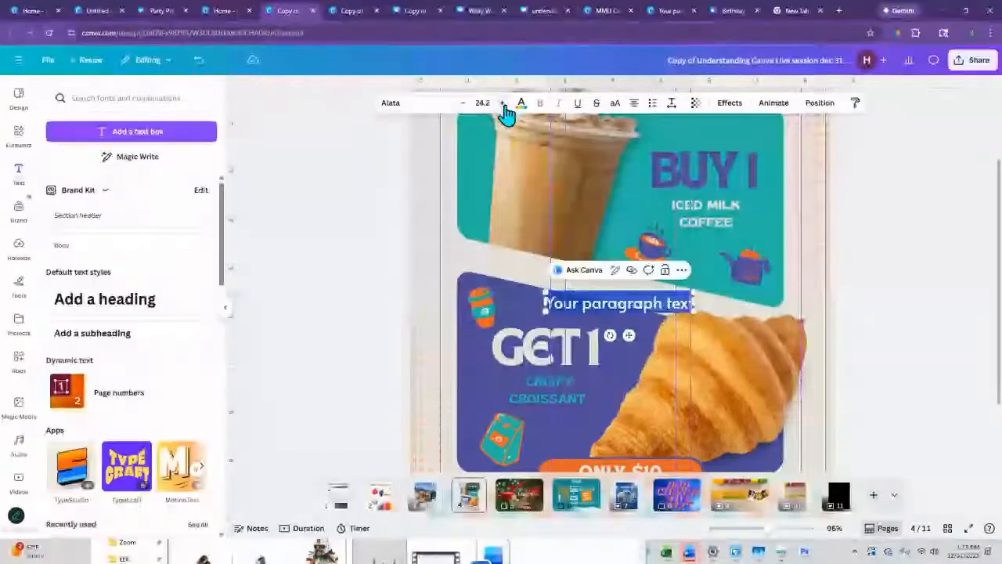
click(502, 104)
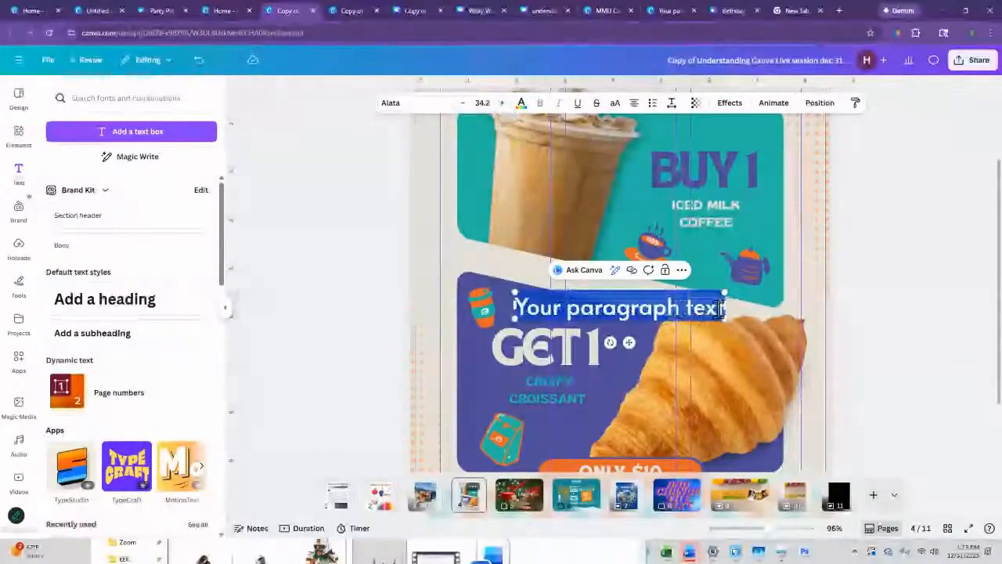
- Append the filler letters "kjkgbkgbkjghkb" to the paragraph text and narrow the text box so it wraps onto two lines
click(721, 307)
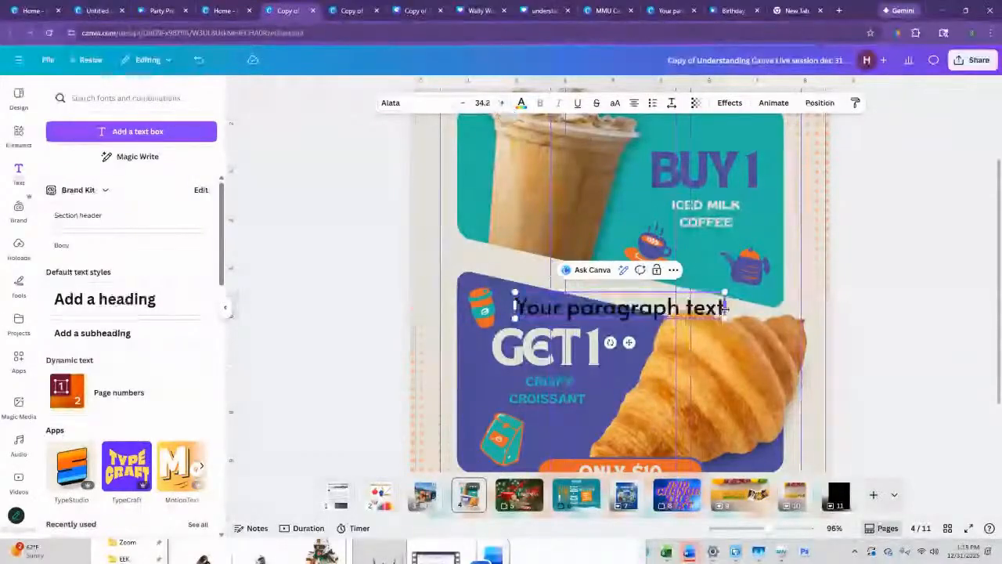
text(kjkgbkgbkb)
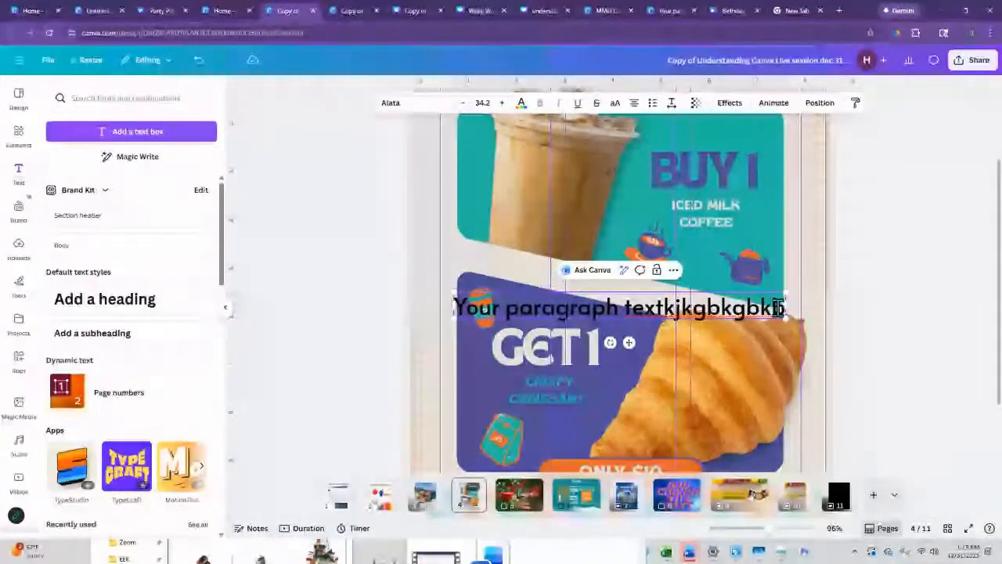
click(776, 317)
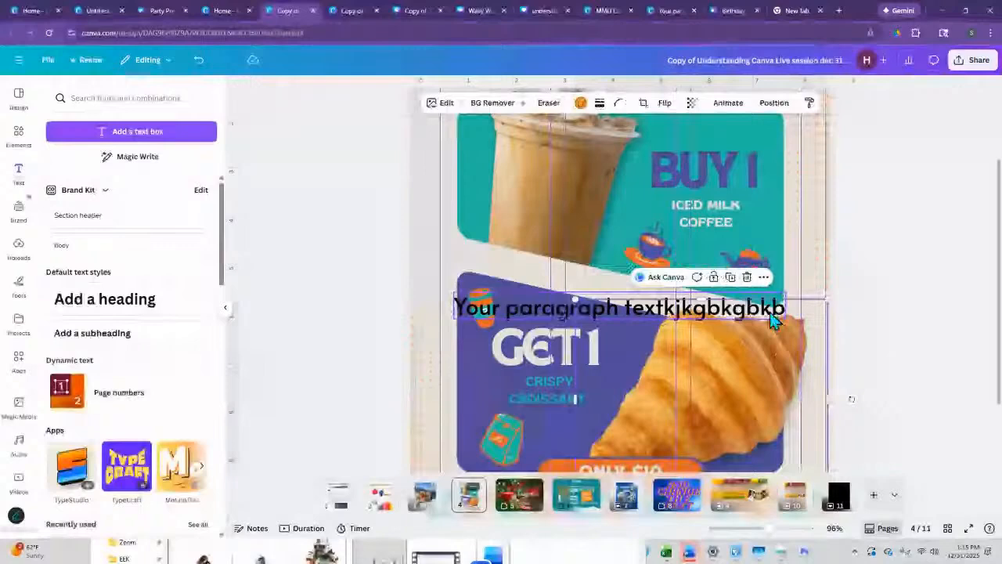
double_click(771, 312)
click(781, 308)
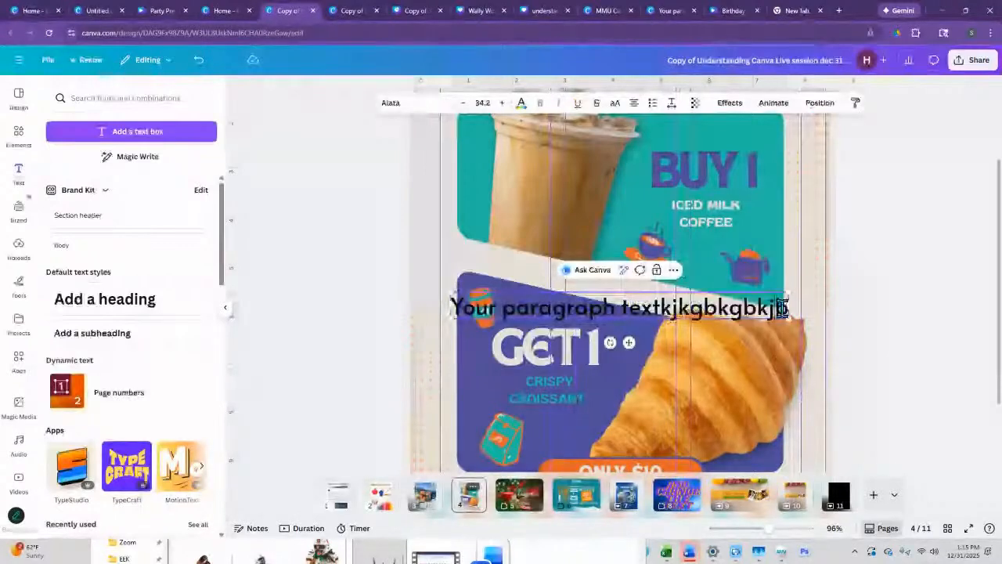
text(ghkb)
drag(806, 304, 783, 321)
- Add the "quick WIN" font combination to the coffee flyer page
scroll(121, 418, down, 3)
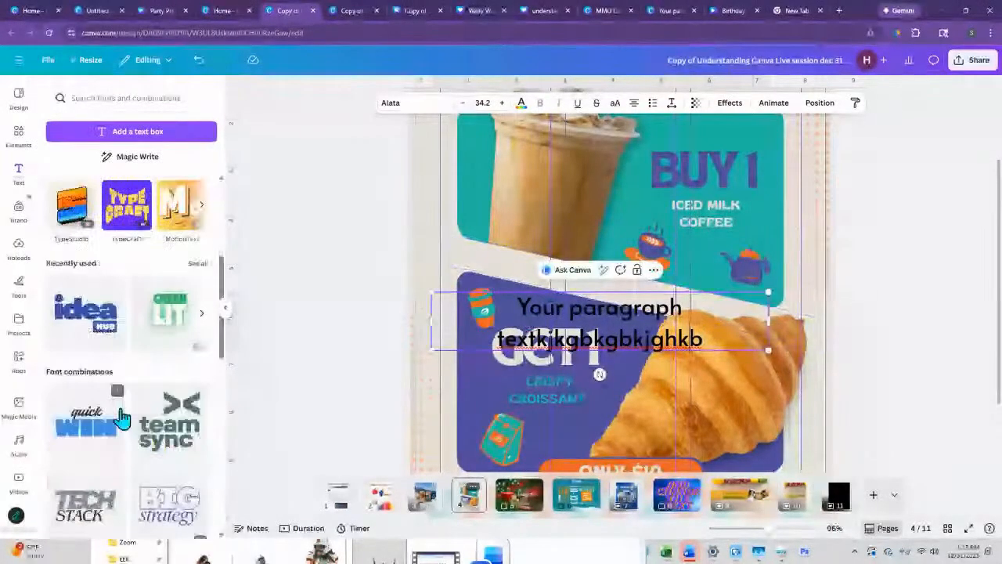
click(98, 438)
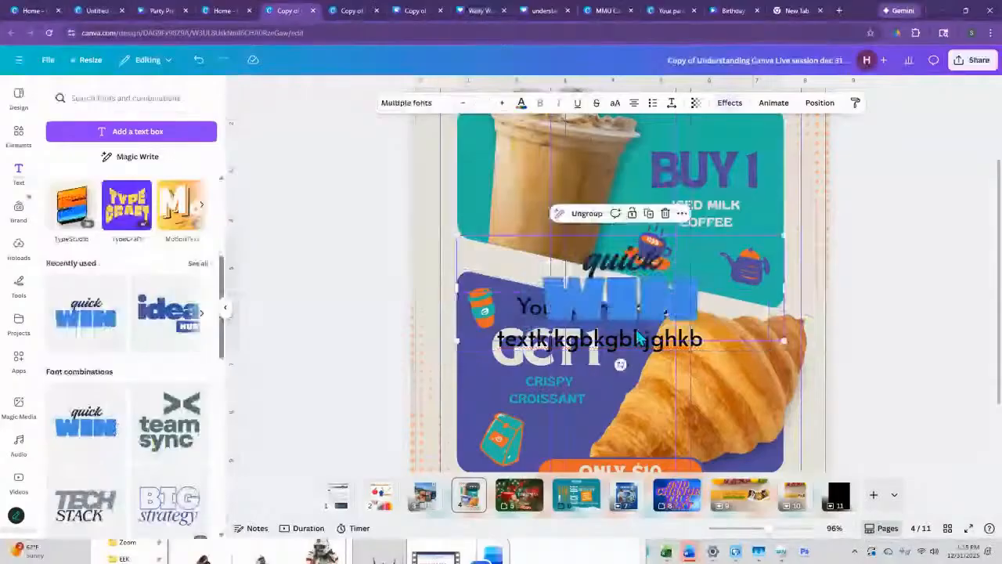
click(699, 336)
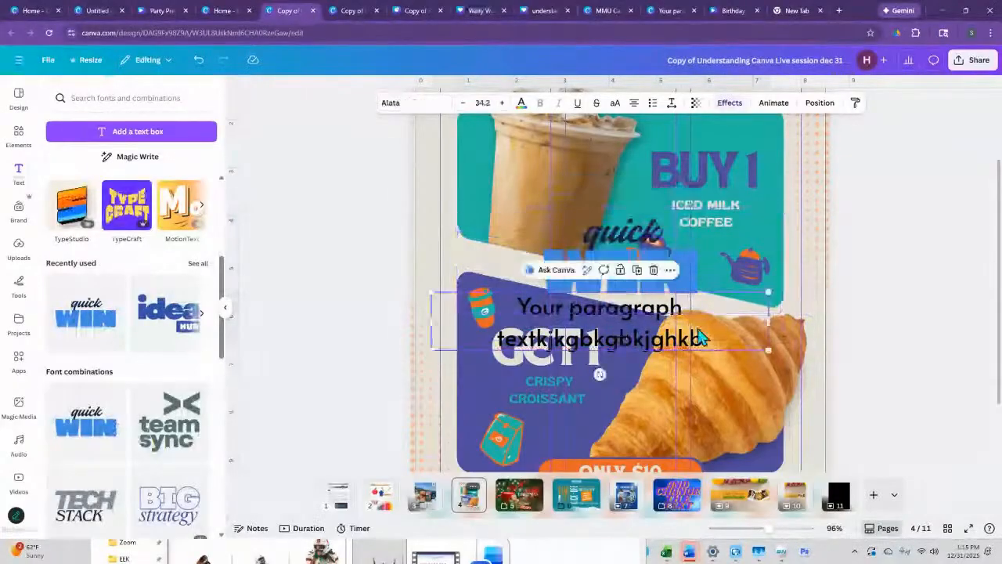
- Extend the word WIN in the font combination with the filler letters "bnnvc nnxx"
click(693, 272)
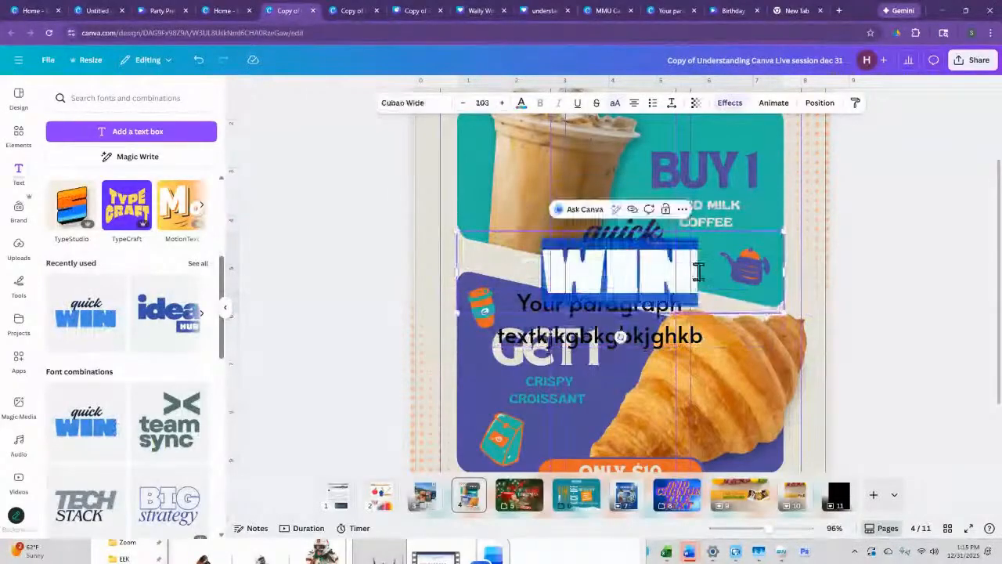
text(bnn)
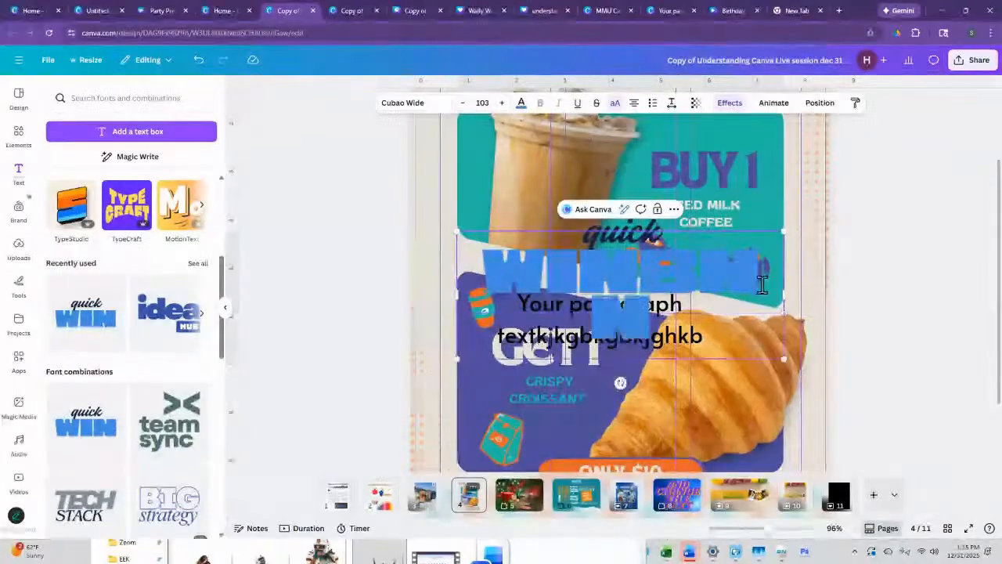
text(vc nnxx)
key(super)
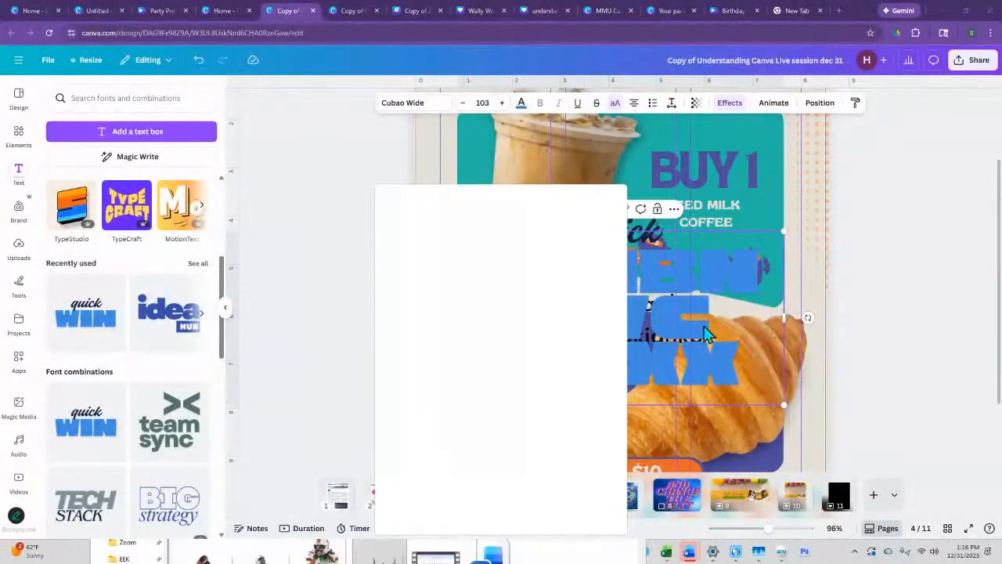
- Dismiss the Copilot chat window that covers the coffee flyer
click(876, 241)
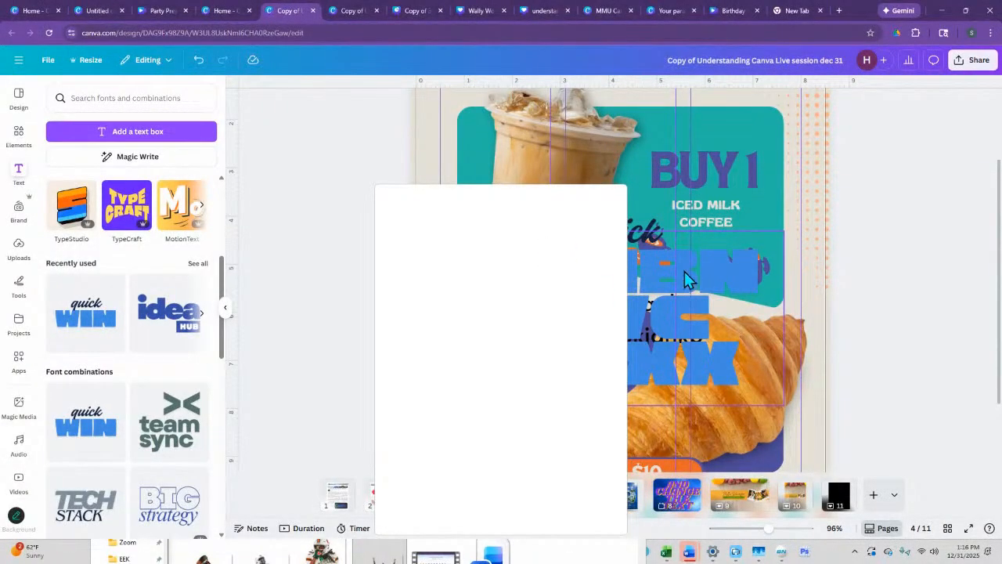
click(684, 272)
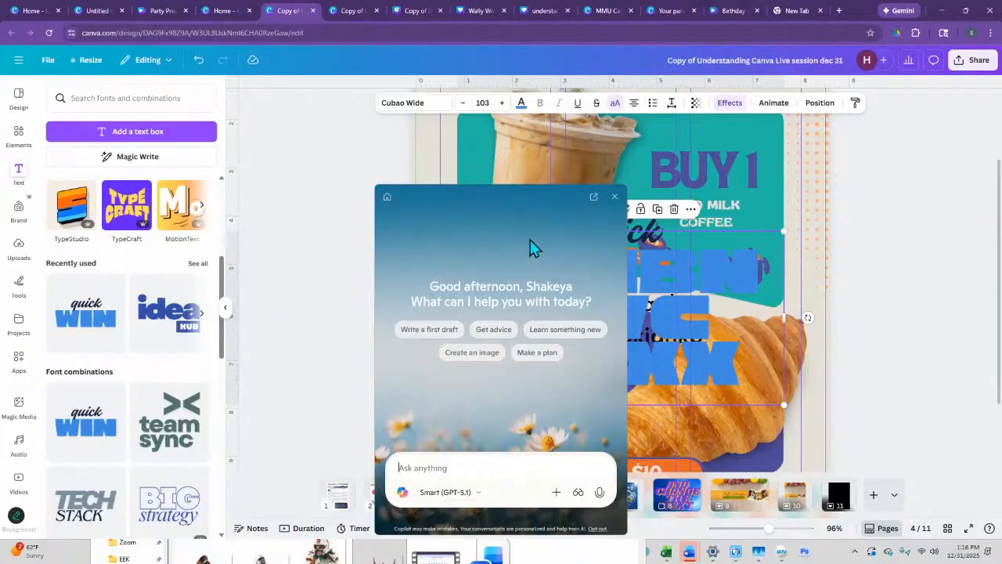
click(615, 197)
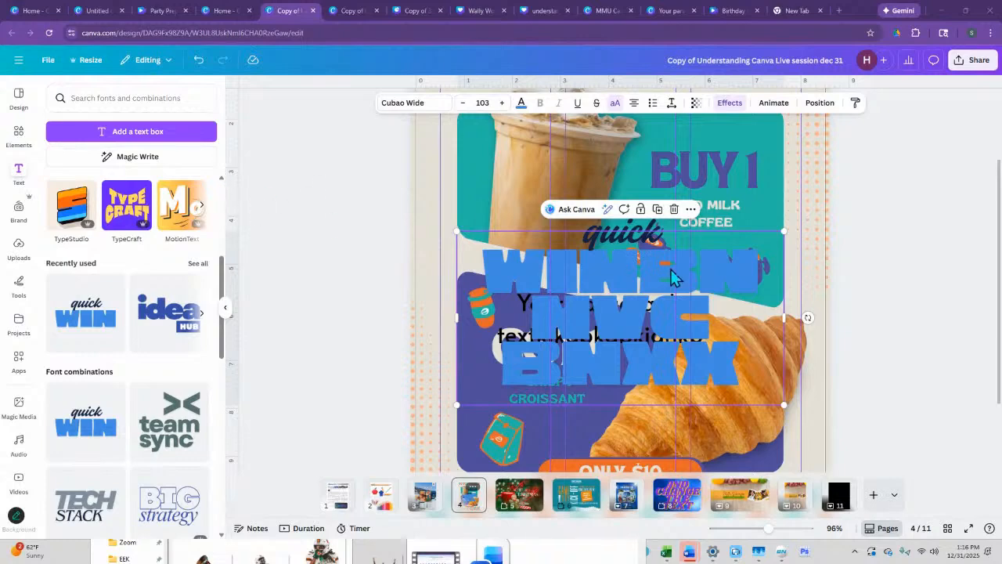
- Delete the blue WIN text, the sample paragraph text and the word "quick" from the coffee flyer
click(665, 327)
key(BackSpace)
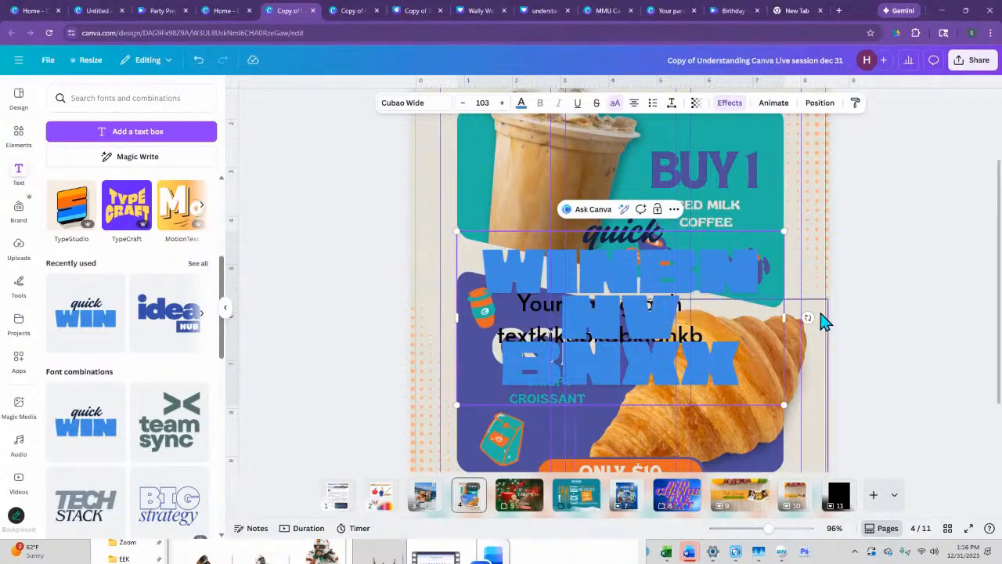
click(820, 313)
click(658, 314)
key(Delete)
click(644, 310)
key(Delete)
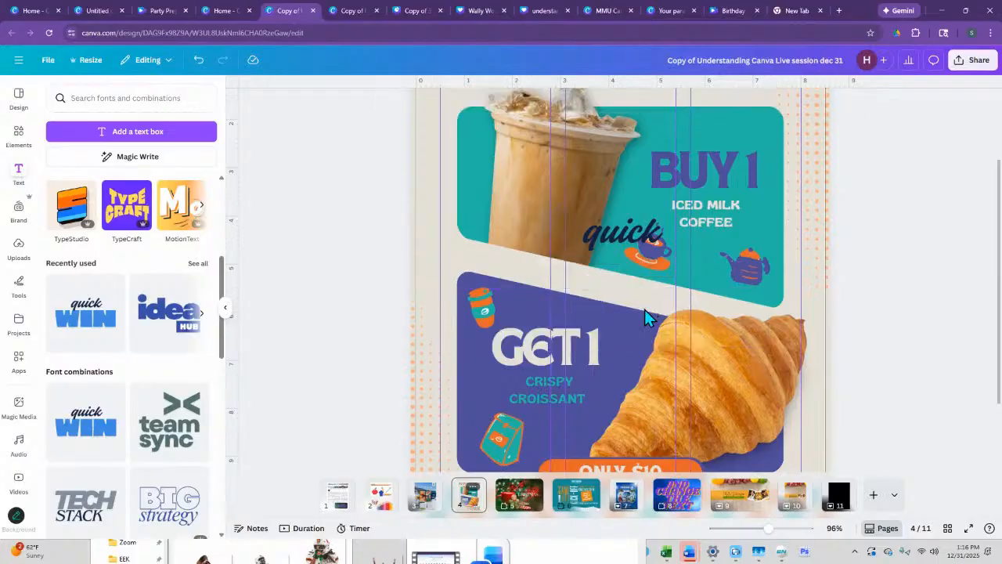
click(620, 241)
key(Delete)
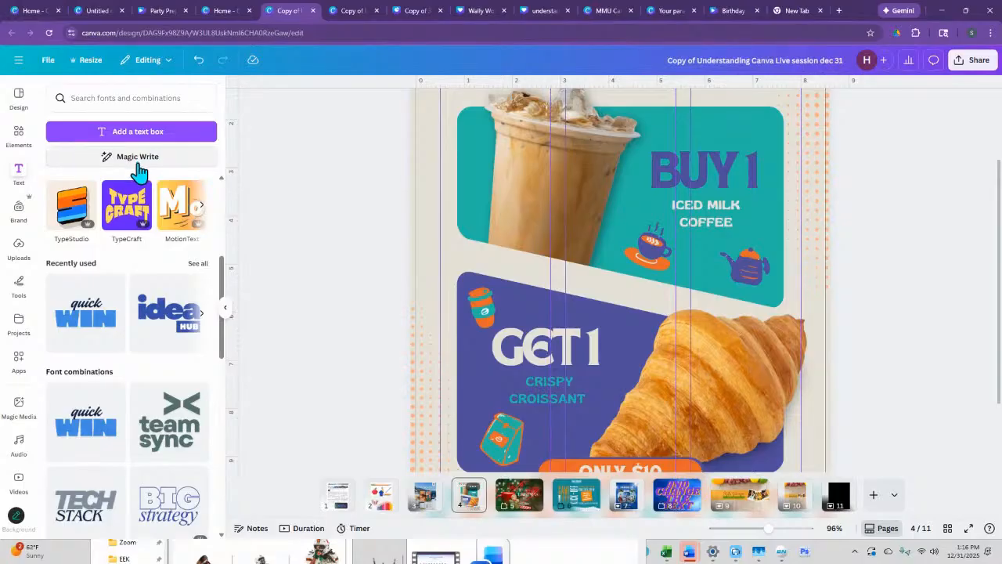
- Start a TypeStudio design from the NEON FLOW template and replace its text with "we create"
click(72, 219)
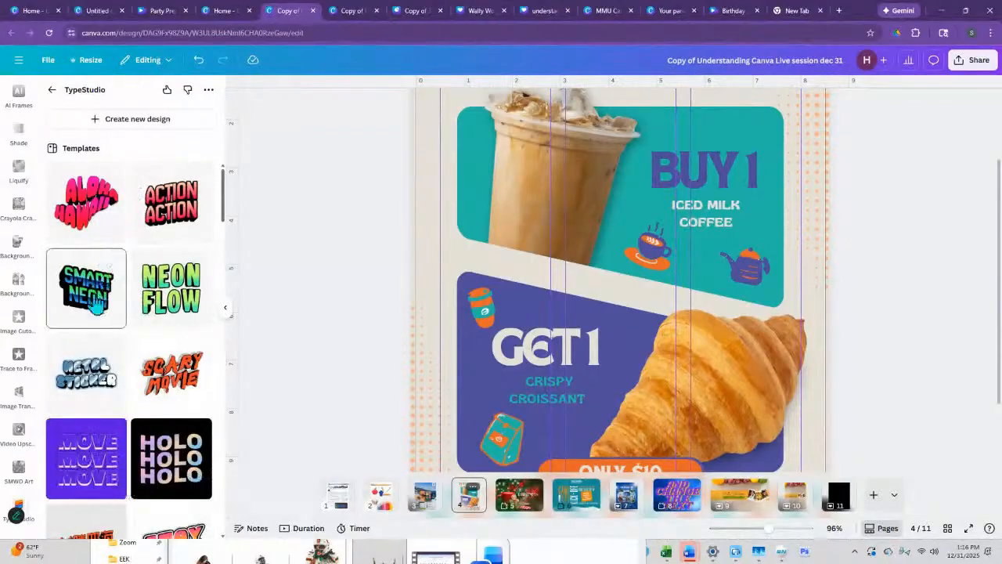
scroll(162, 354, down, 2)
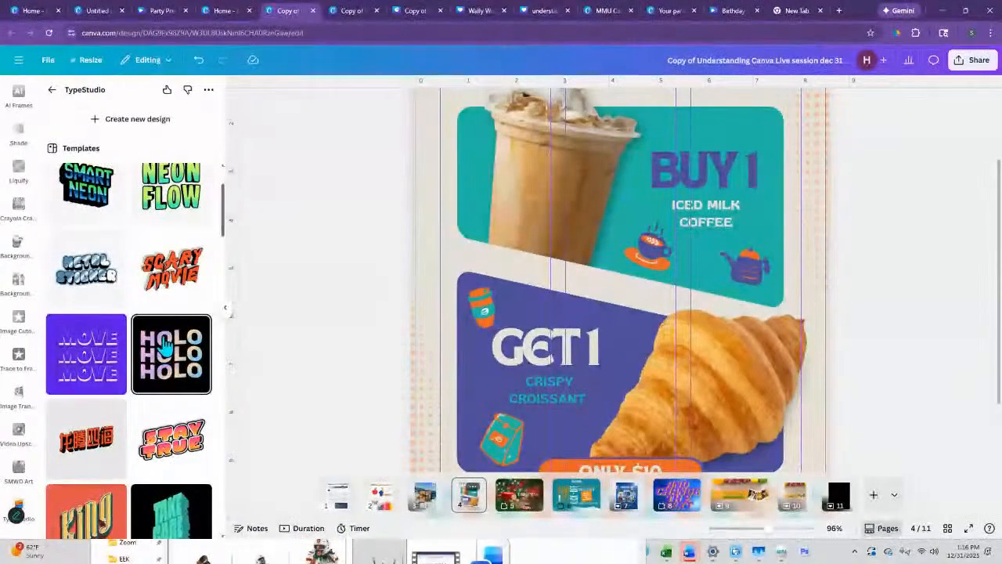
click(190, 195)
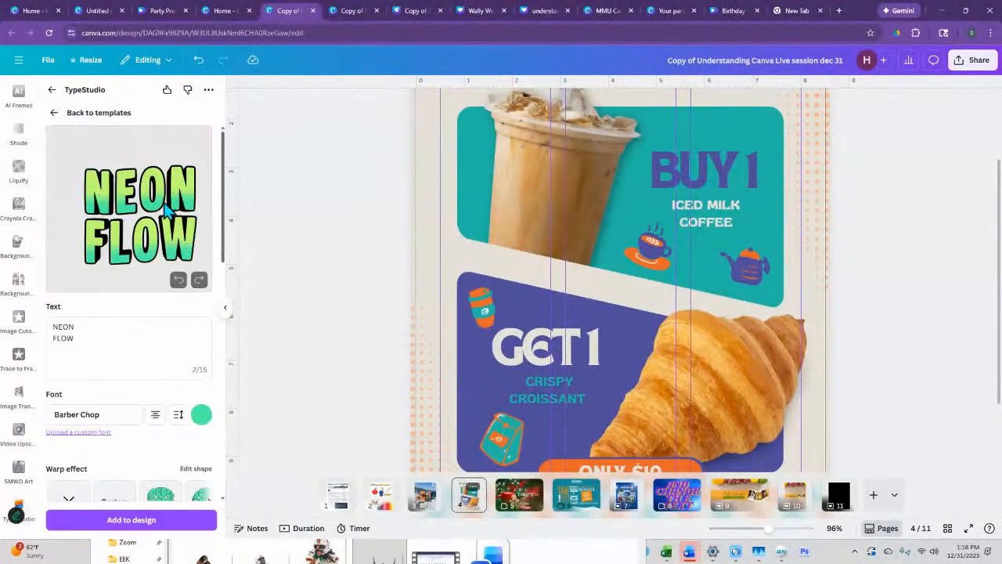
drag(73, 338, 43, 329)
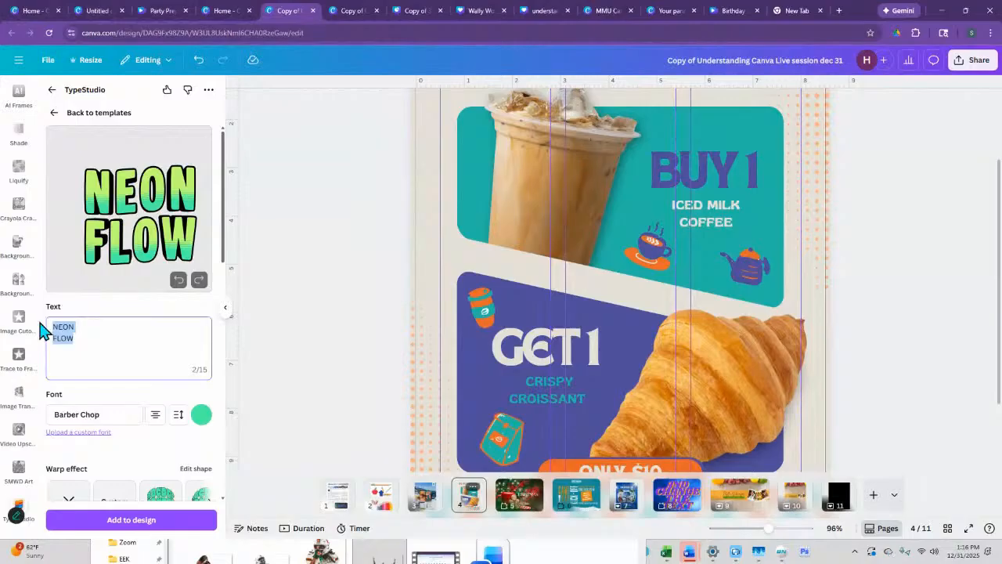
text(we create)
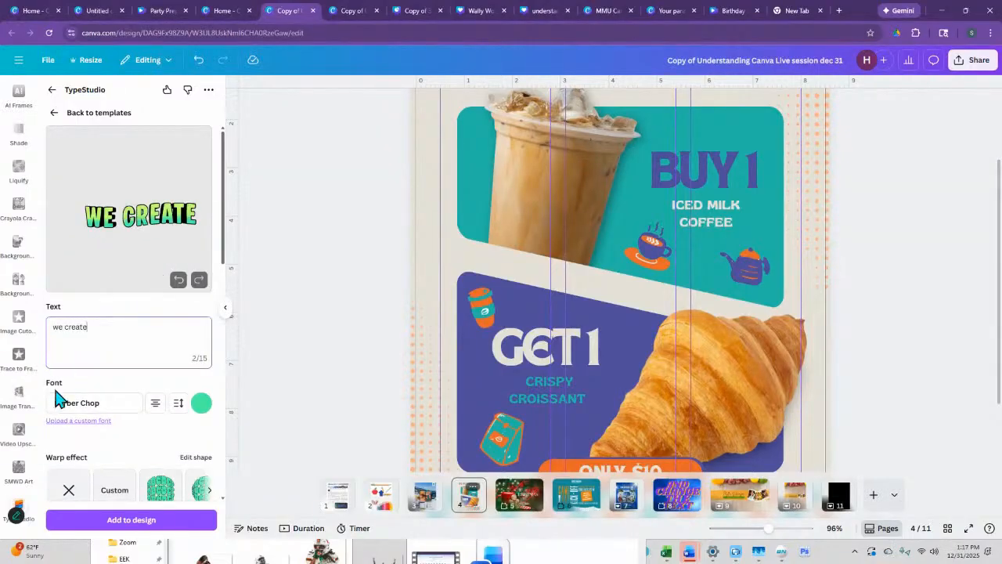
- Set the font of the "we create" lettering to Bougre
click(109, 408)
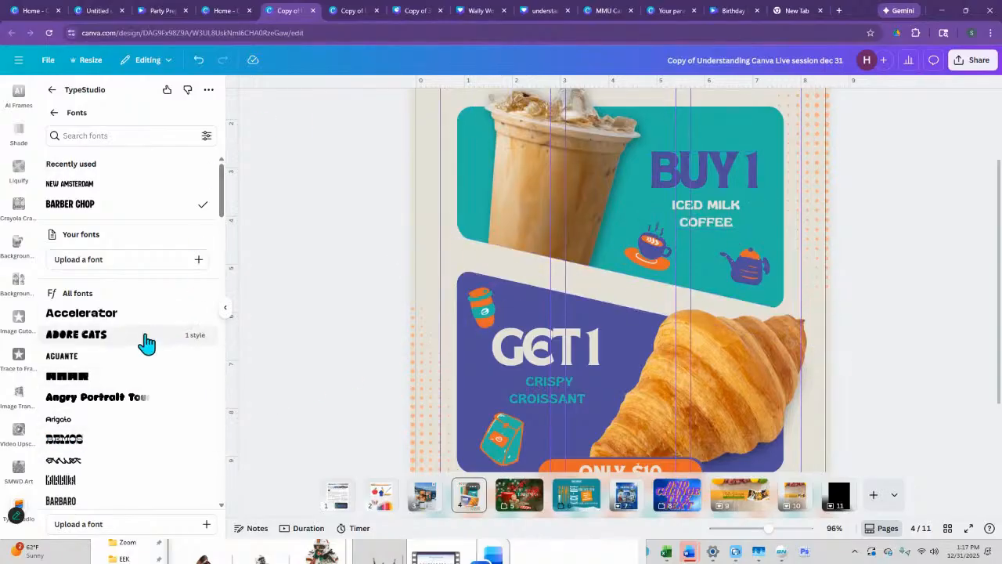
scroll(100, 376, down, 1)
scroll(97, 336, up, 1)
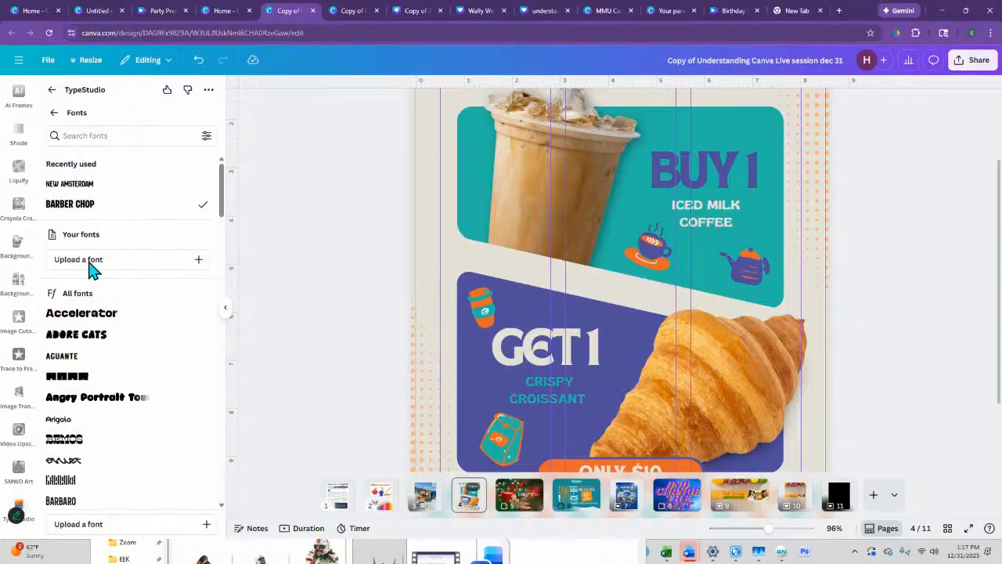
scroll(87, 368, down, 4)
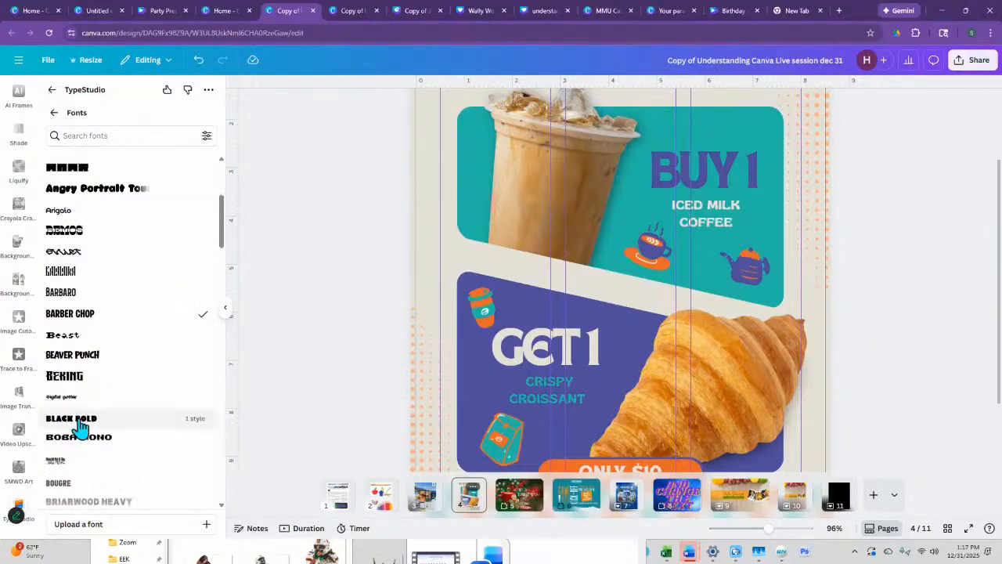
click(94, 486)
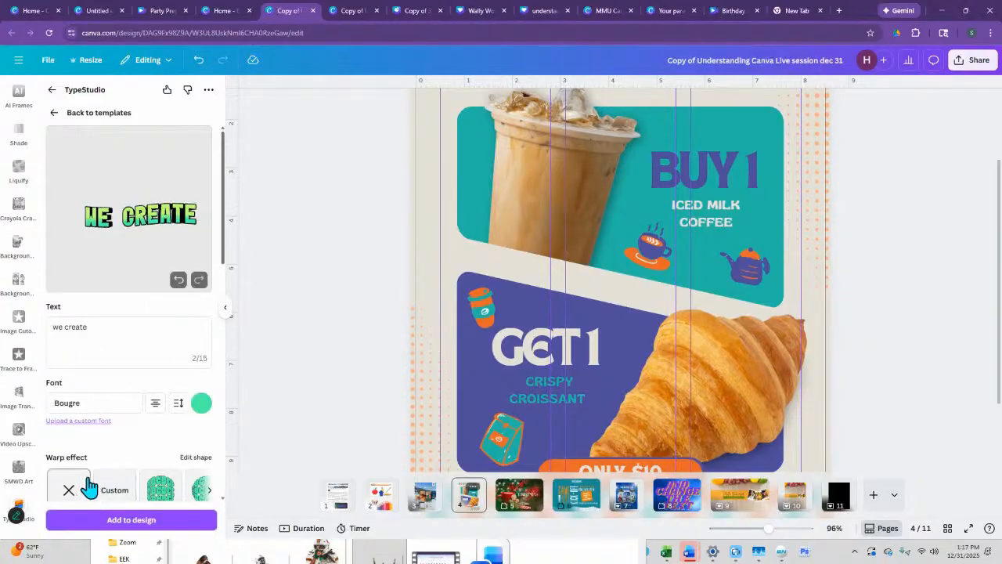
- Apply the warp effect that slants the "we create" lettering upward so it grows taller to the right
scroll(78, 392, down, 4)
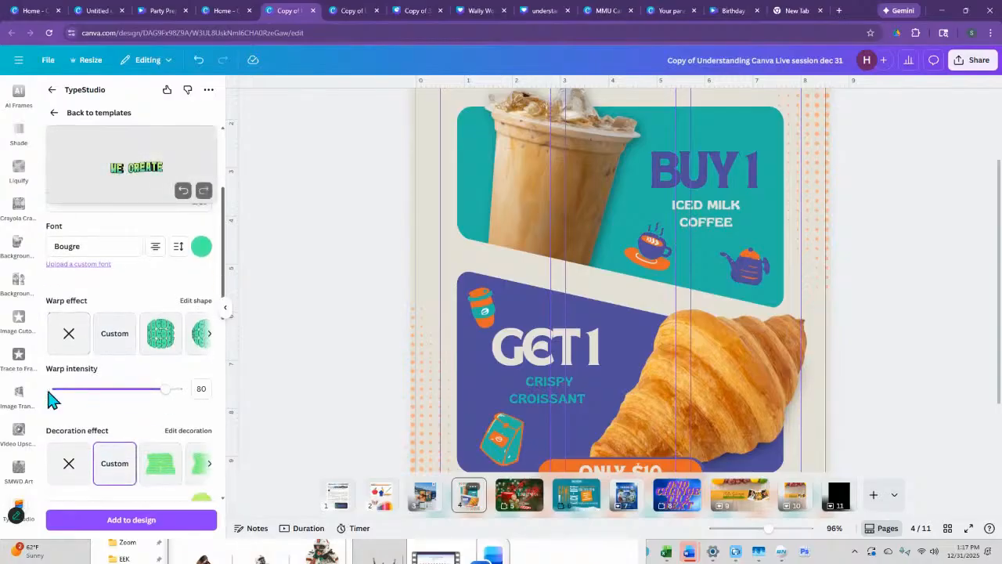
click(210, 338)
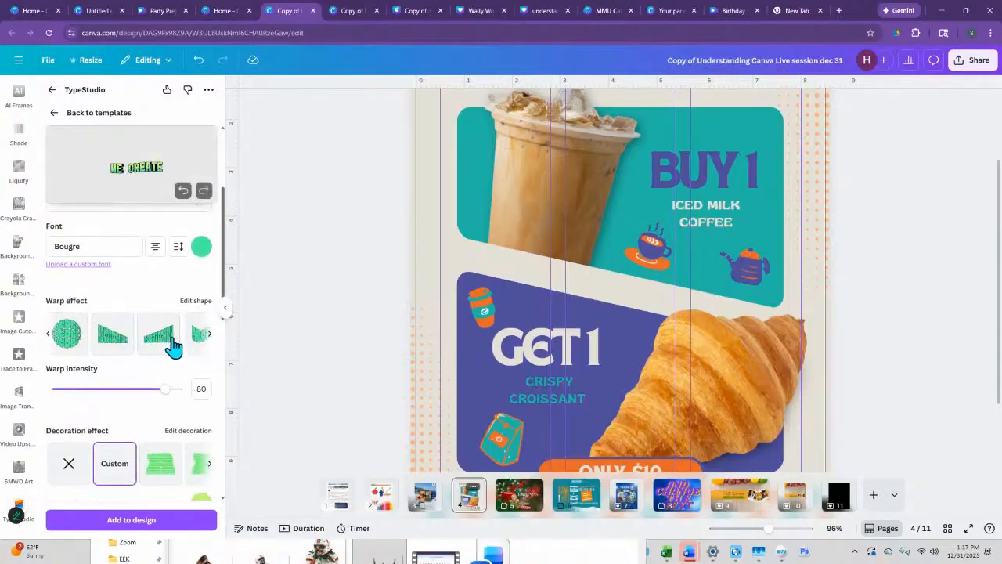
click(161, 342)
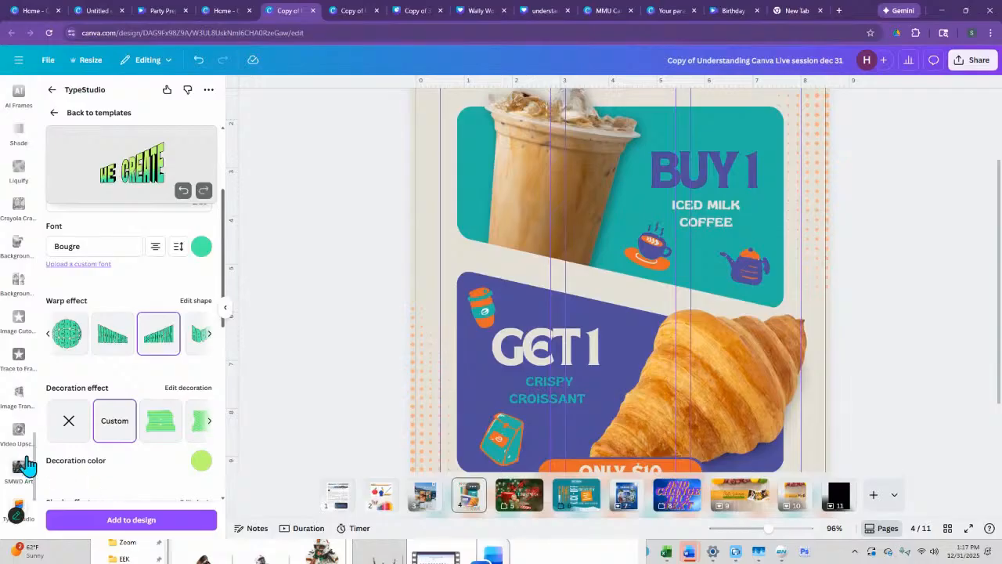
- Try several decoration effects on the "we create" lettering and choose the last two-tone one with light green upper halves
click(209, 427)
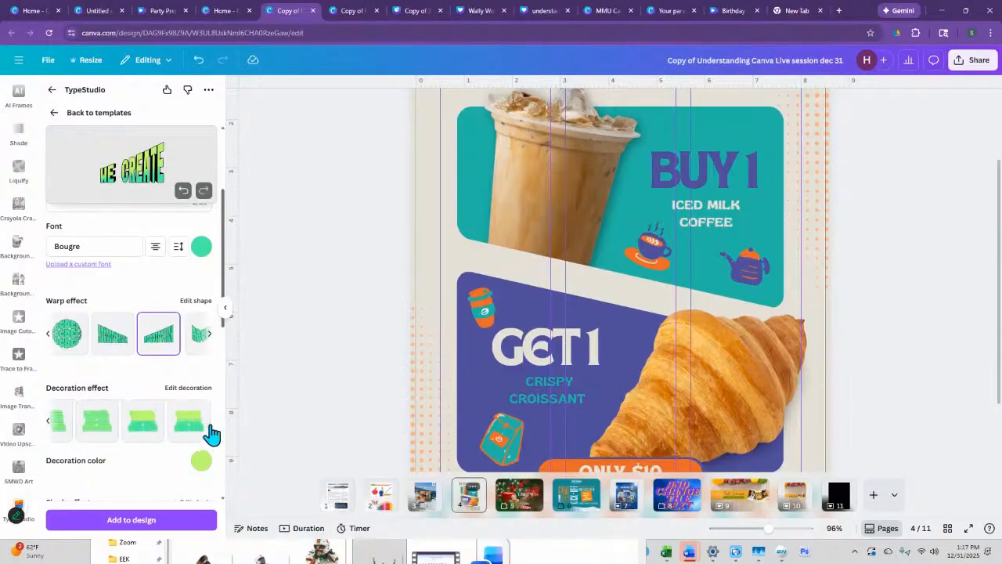
click(148, 429)
click(91, 421)
click(191, 429)
scroll(188, 422, down, 3)
click(201, 258)
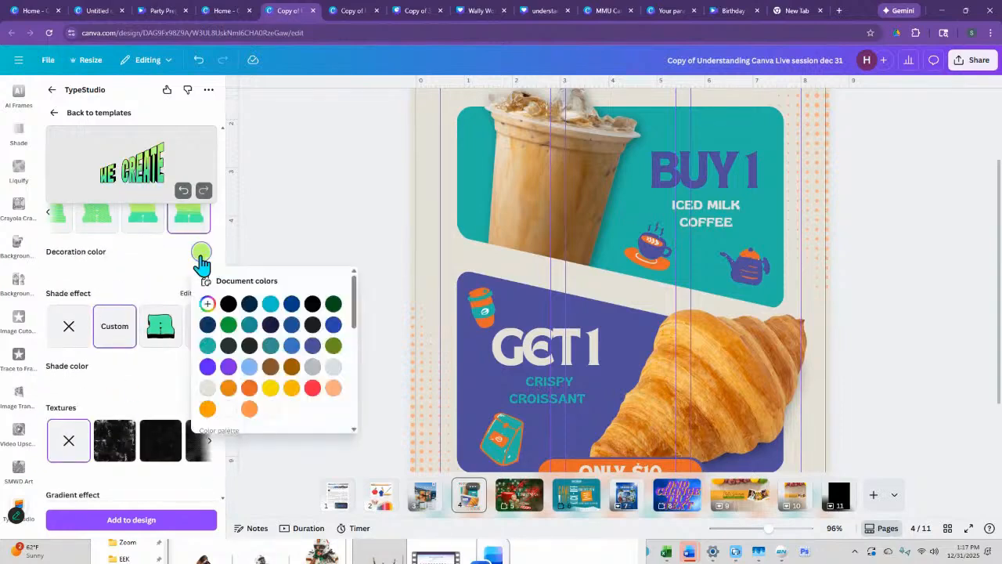
click(155, 331)
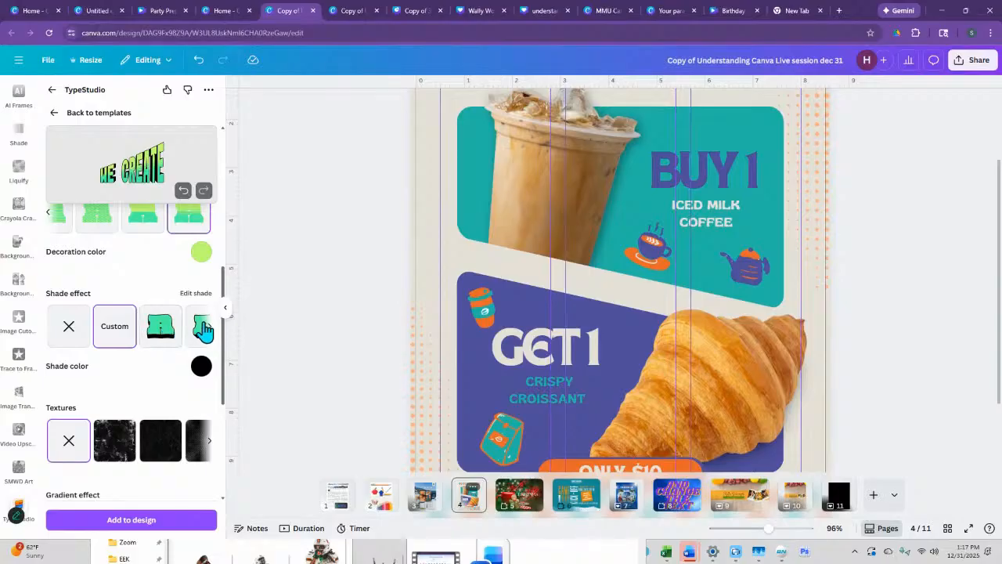
- Give the "we create" lettering the shade effect with a separate border color and the striped orange-to-blue gradient
click(161, 332)
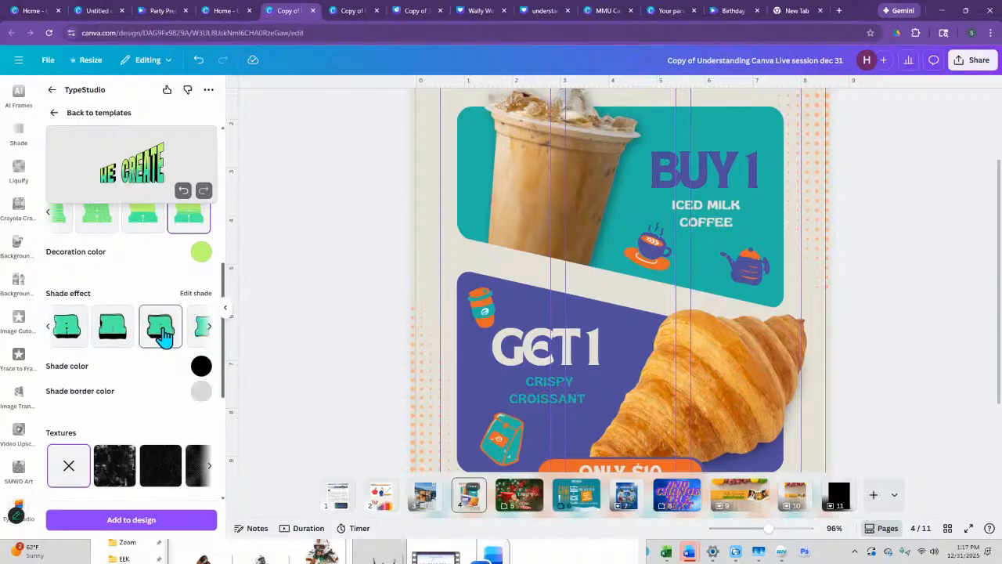
scroll(125, 392, down, 3)
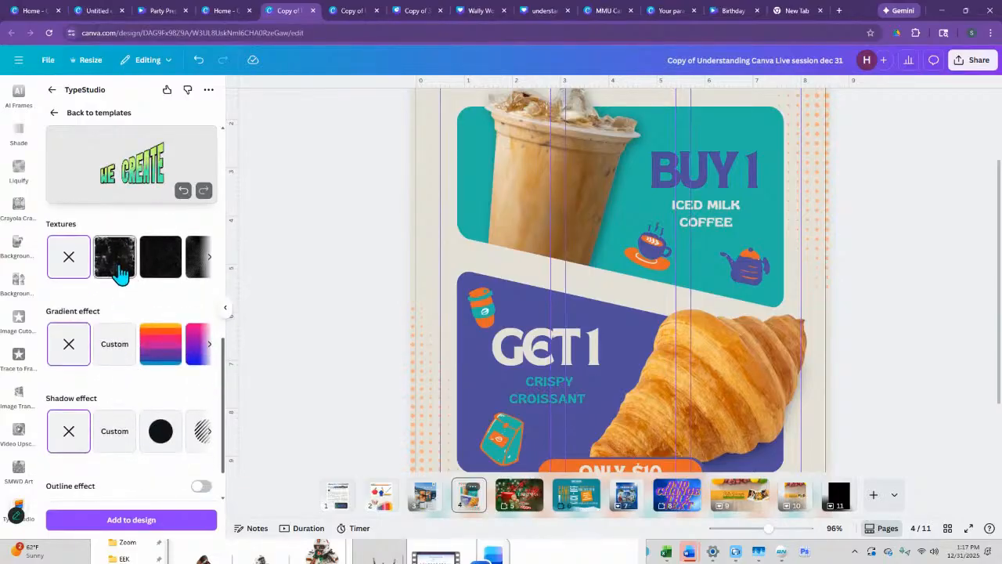
click(159, 351)
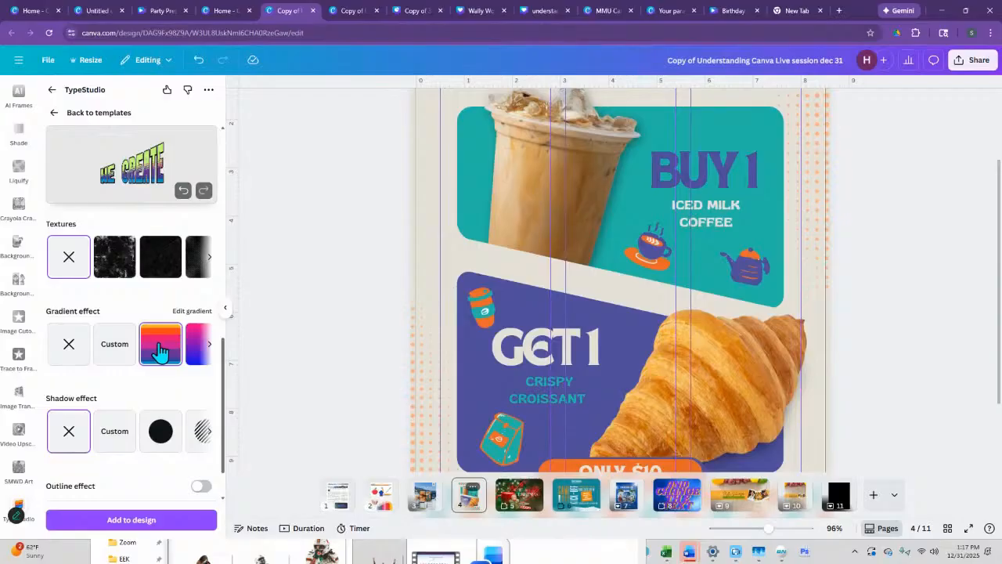
scroll(164, 368, down, 1)
scroll(159, 431, up, 4)
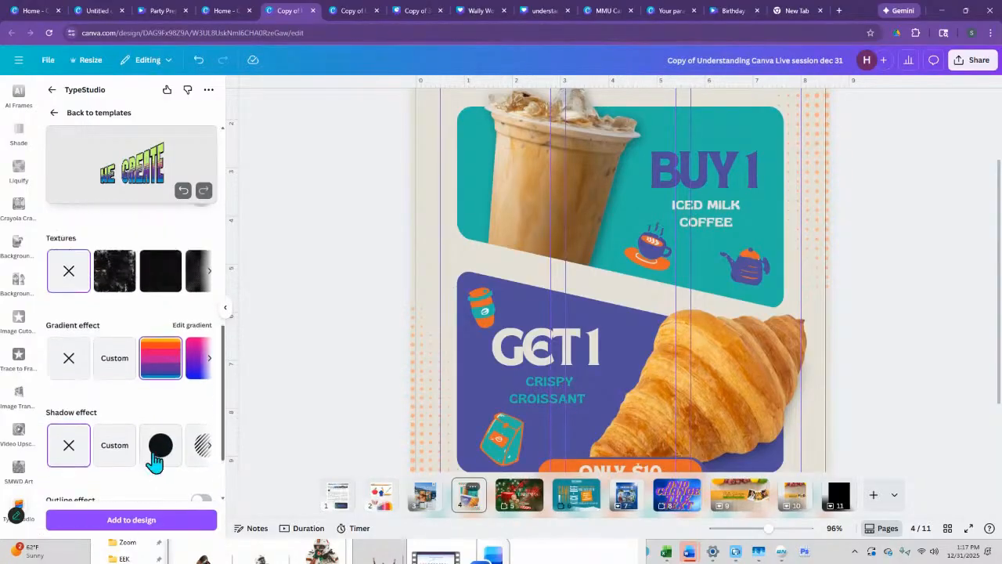
scroll(155, 450, up, 3)
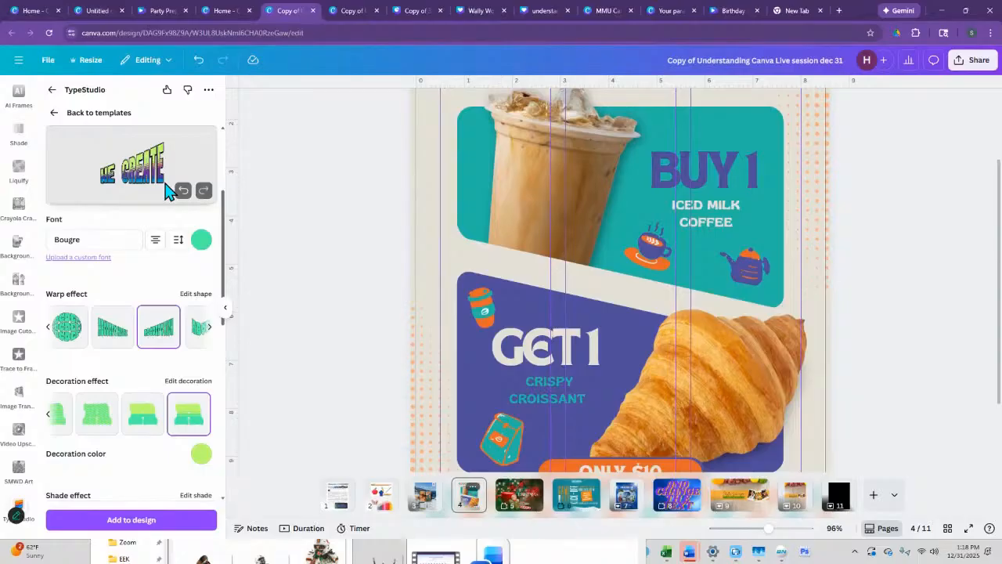
- Return to the TypeStudio templates, browse the lettering styles and leave the app without adding a design
click(54, 117)
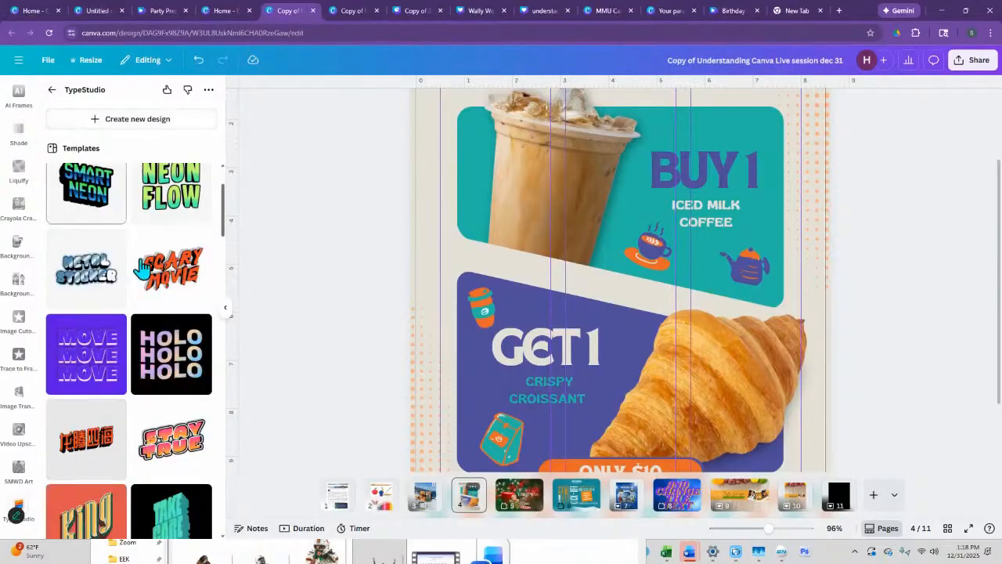
scroll(178, 447, down, 3)
scroll(178, 446, down, 5)
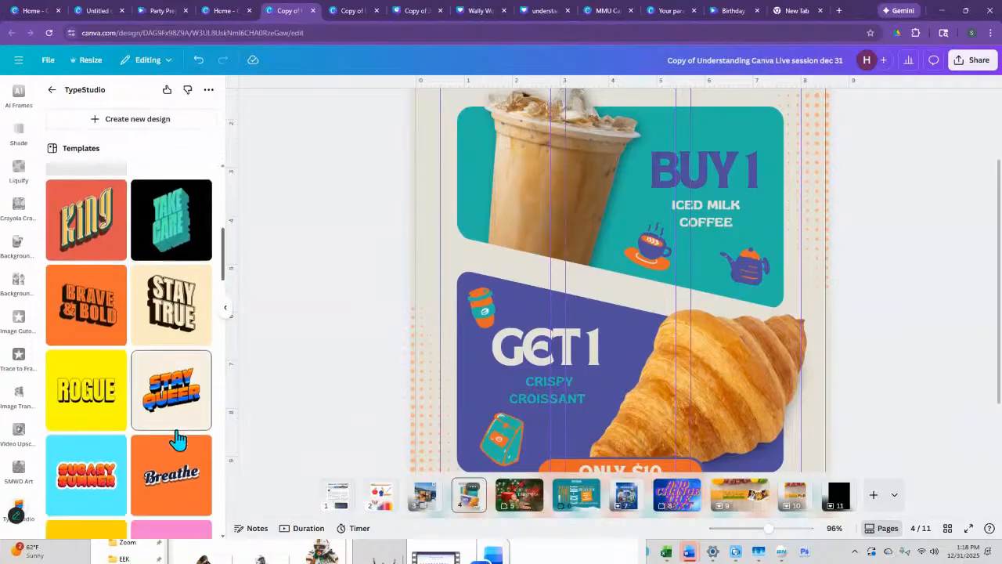
scroll(179, 440, down, 1)
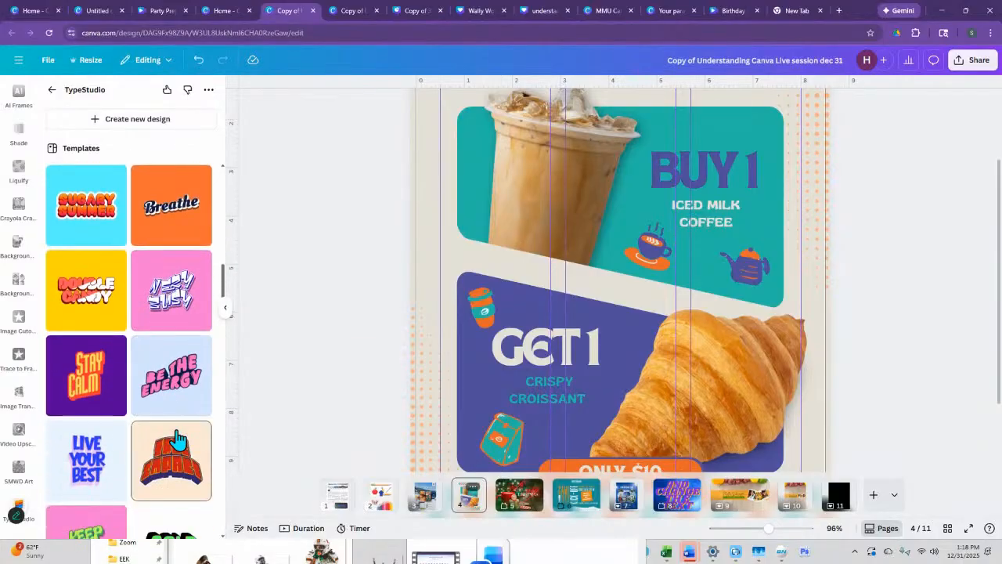
click(50, 94)
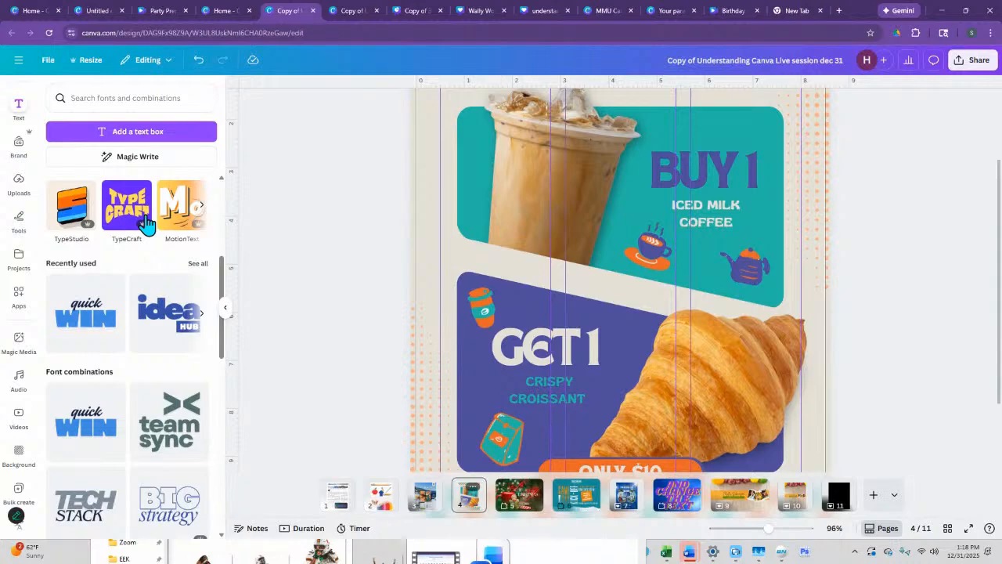
- Create the extruded word "Today" in TypeExtrude with the Aguante font and add it to the coffee flyer
click(203, 209)
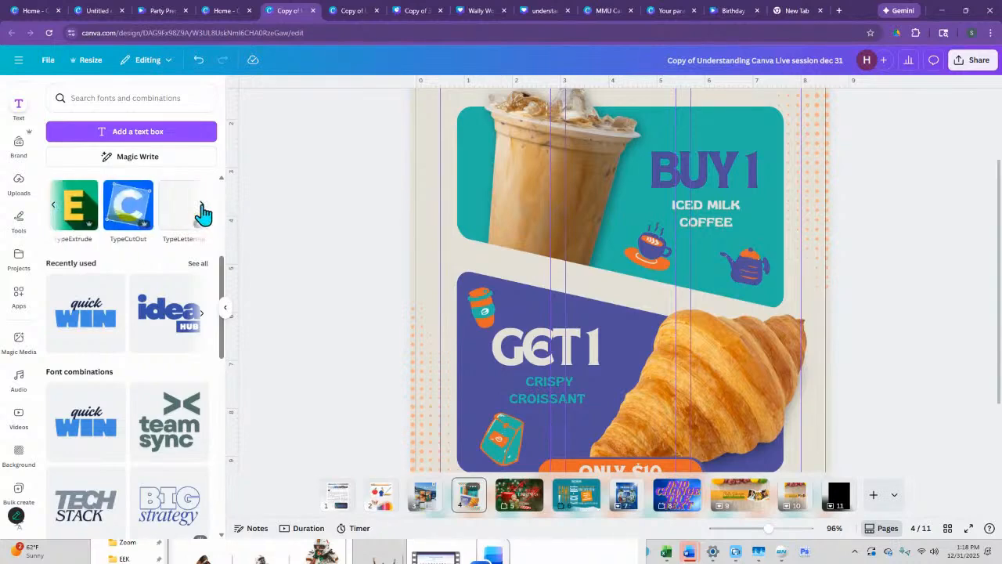
click(75, 221)
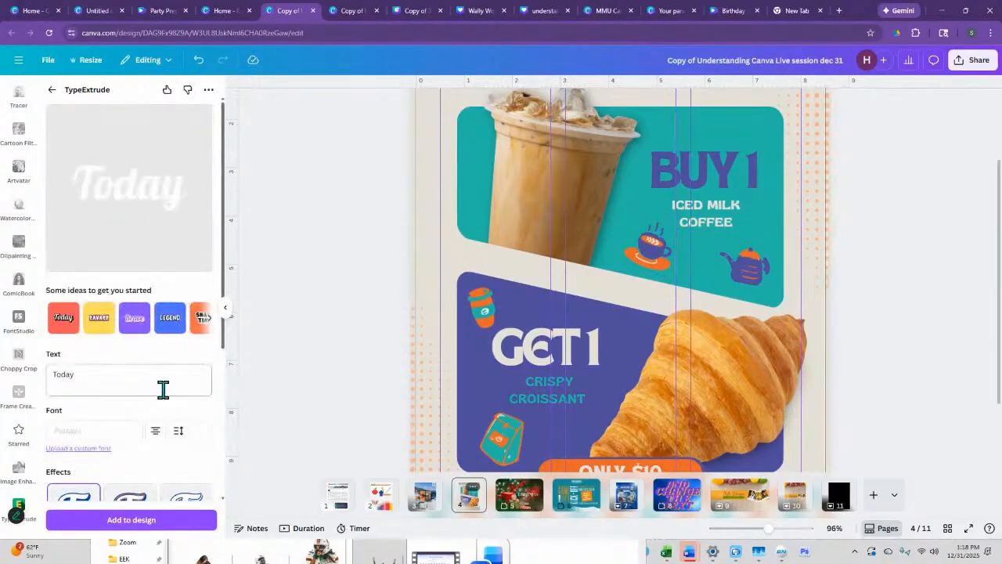
click(692, 172)
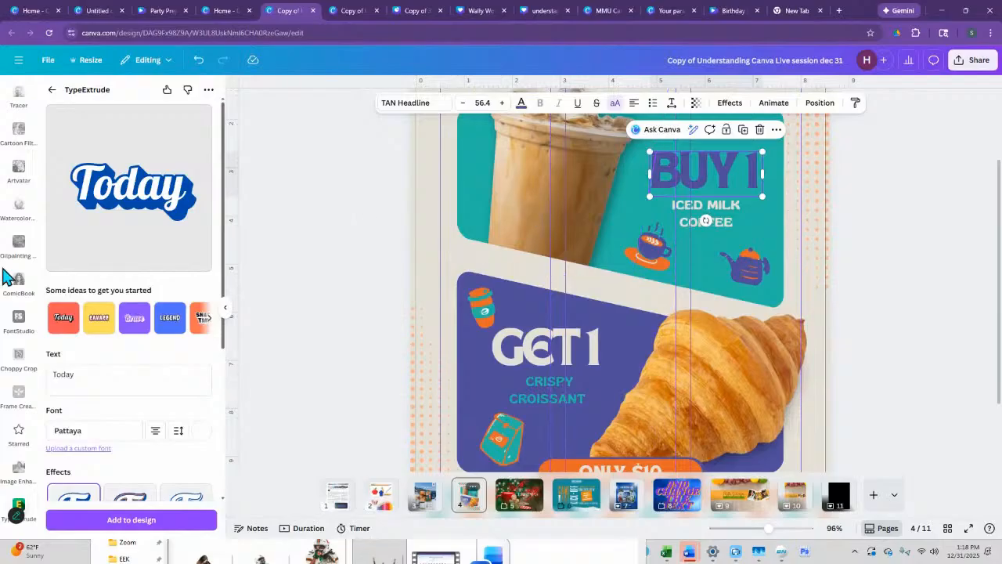
click(94, 435)
click(94, 338)
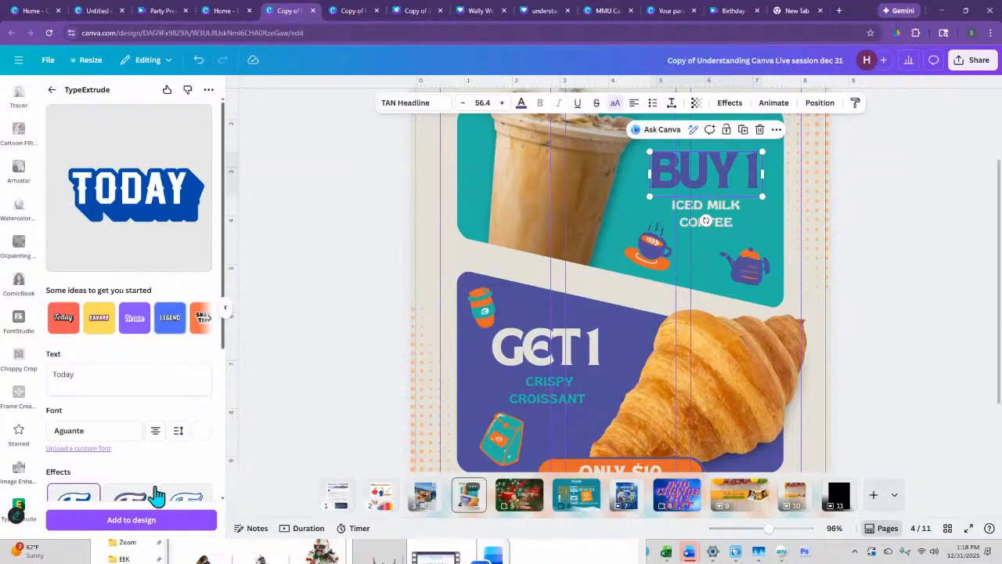
click(151, 520)
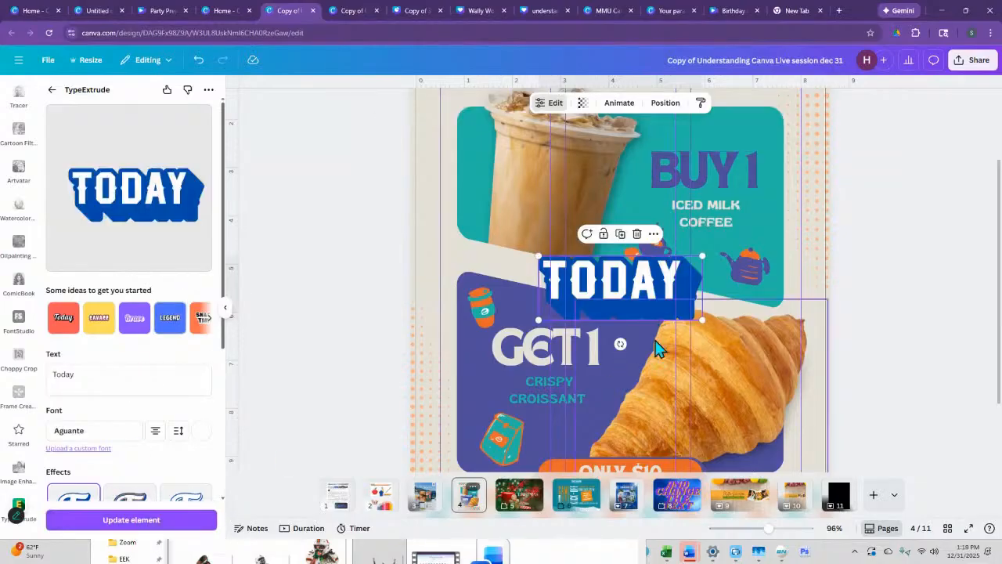
- Switch the extruded "Today" lettering to the effect with an additional orange outline and update it on the flyer
scroll(110, 438, down, 2)
click(127, 407)
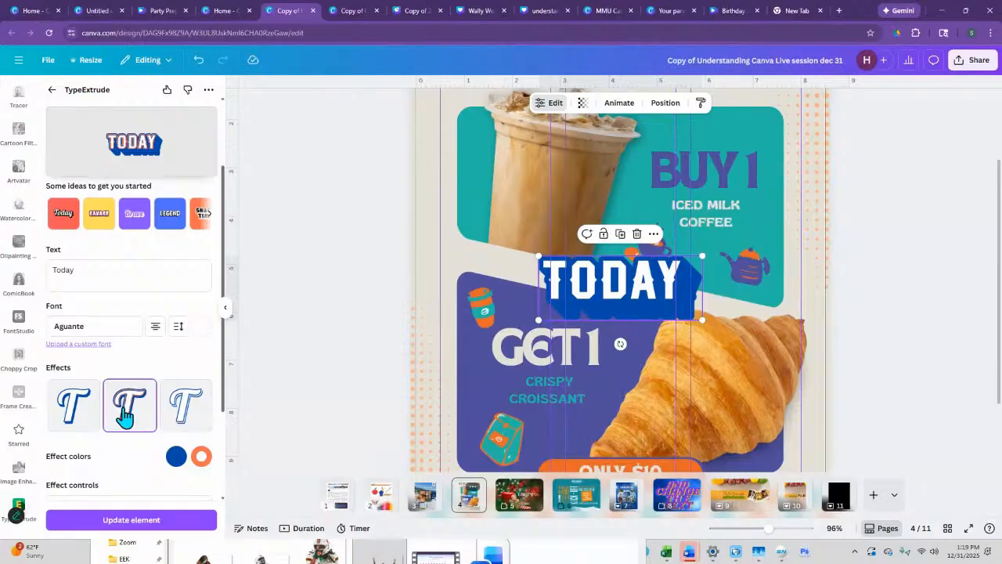
scroll(156, 411, down, 2)
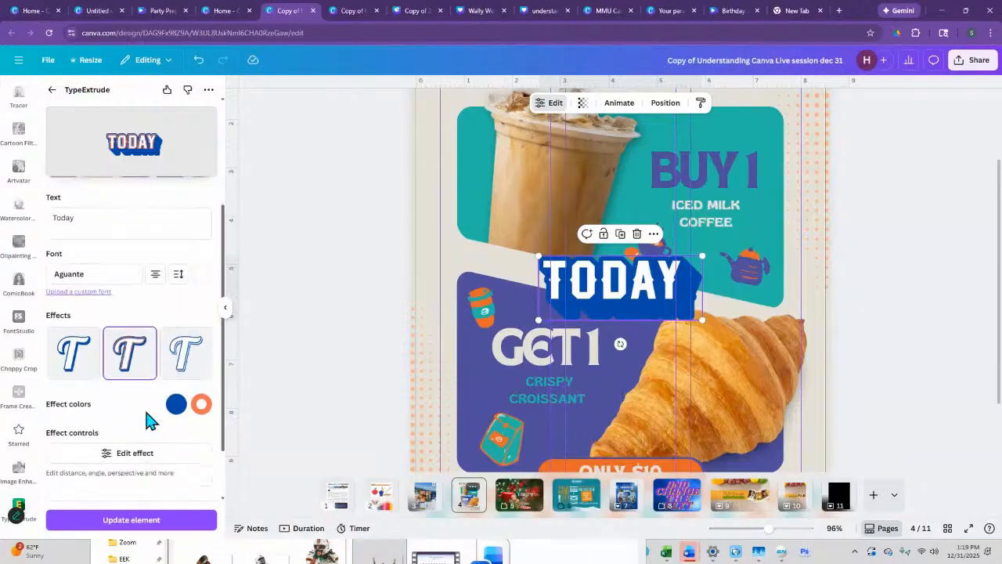
click(128, 521)
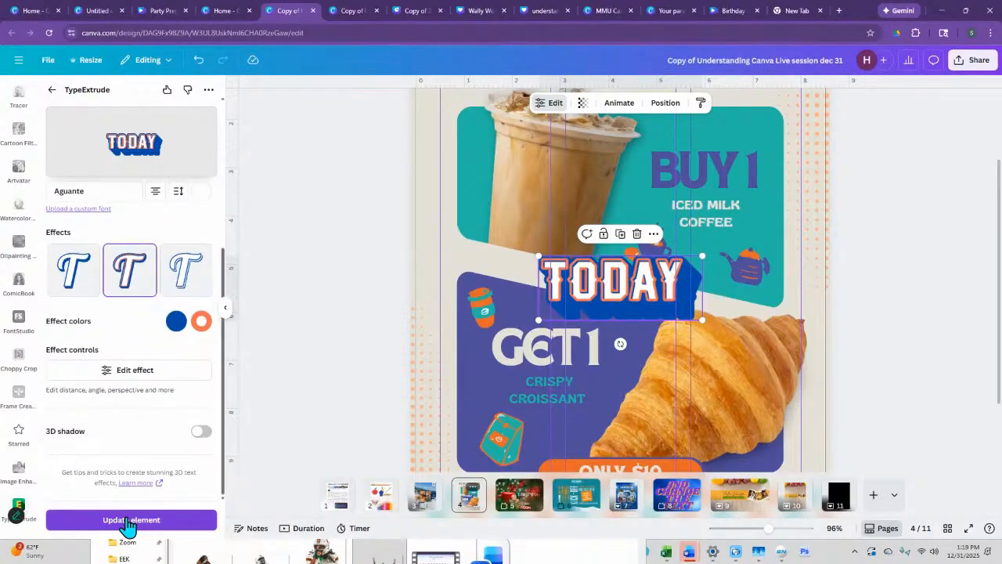
- Change the font of the extruded "Today" lettering to Balalaika and update it on the flyer
scroll(81, 415, up, 2)
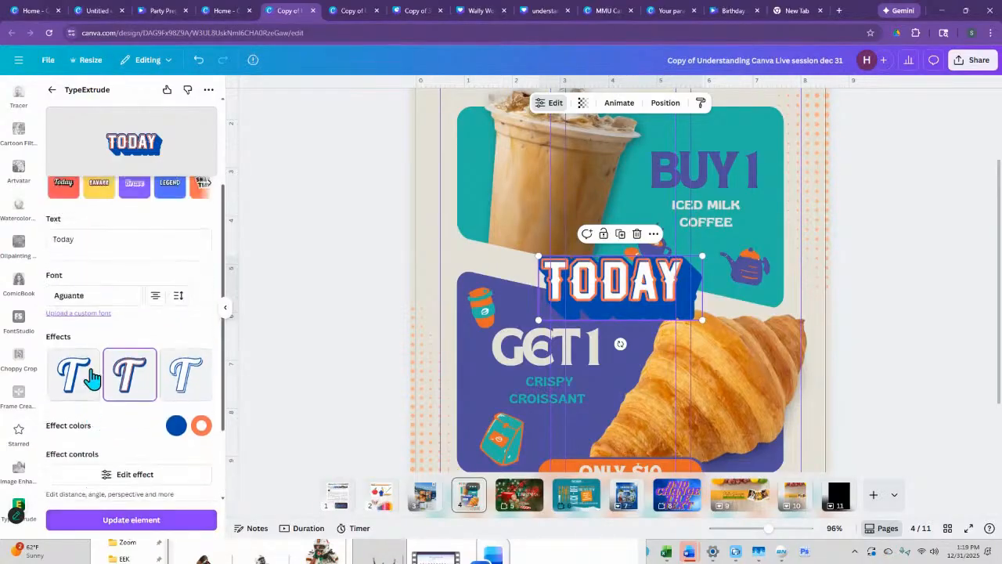
click(92, 298)
click(75, 491)
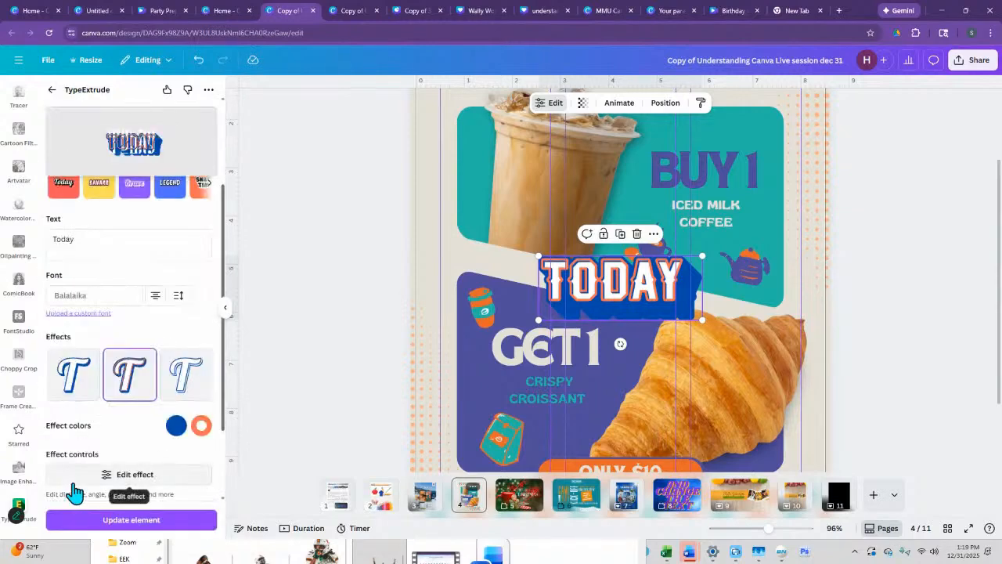
click(116, 522)
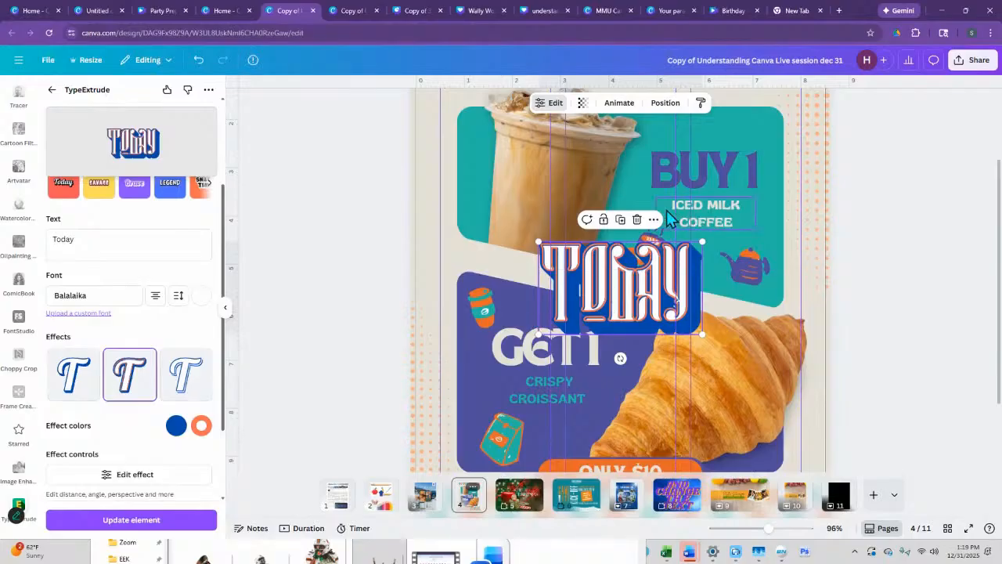
- Leave TypeExtrude, show the further text apps up to TypeGradient and delete the "Today" lettering from the flyer
scroll(129, 313, up, 3)
click(52, 90)
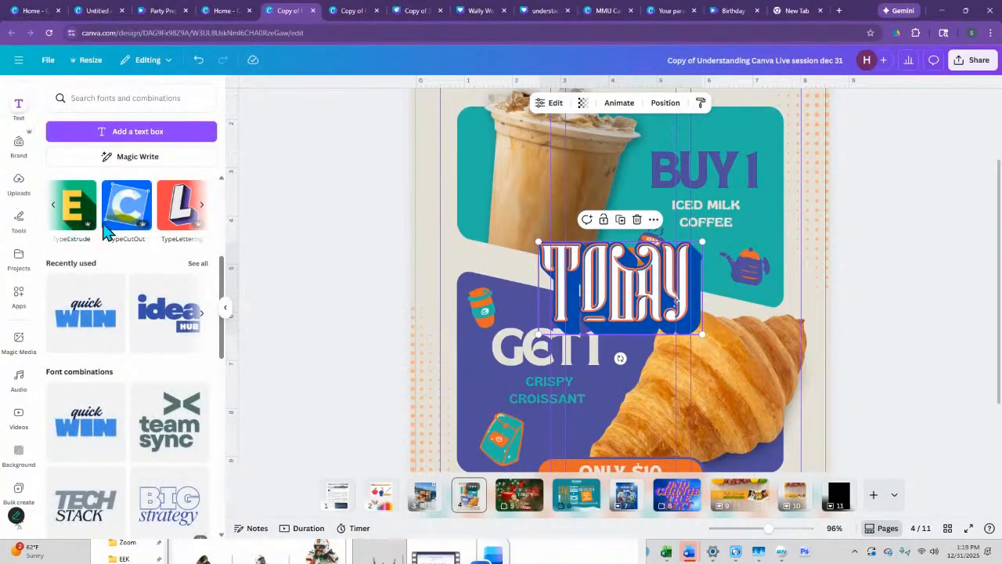
click(202, 210)
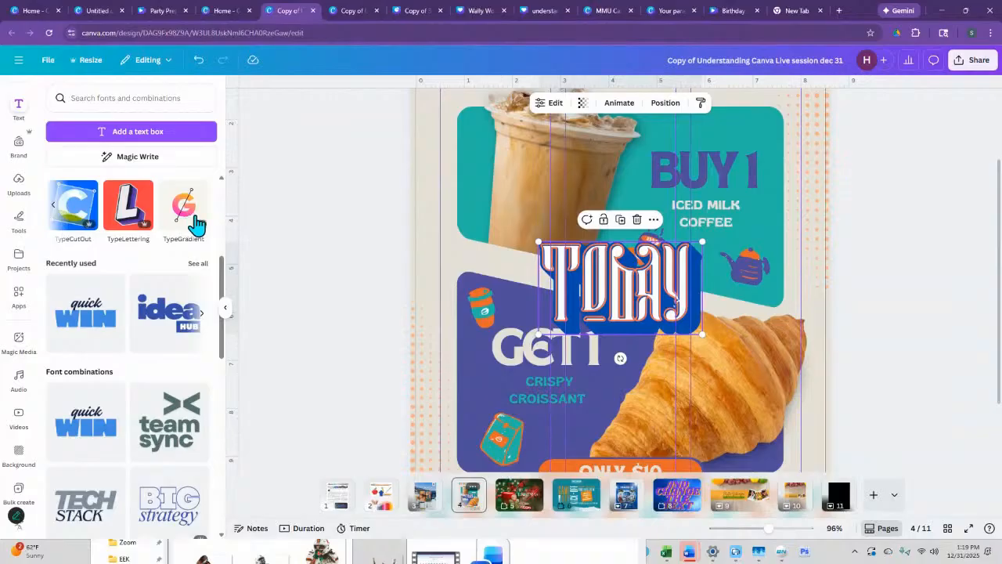
key(Delete)
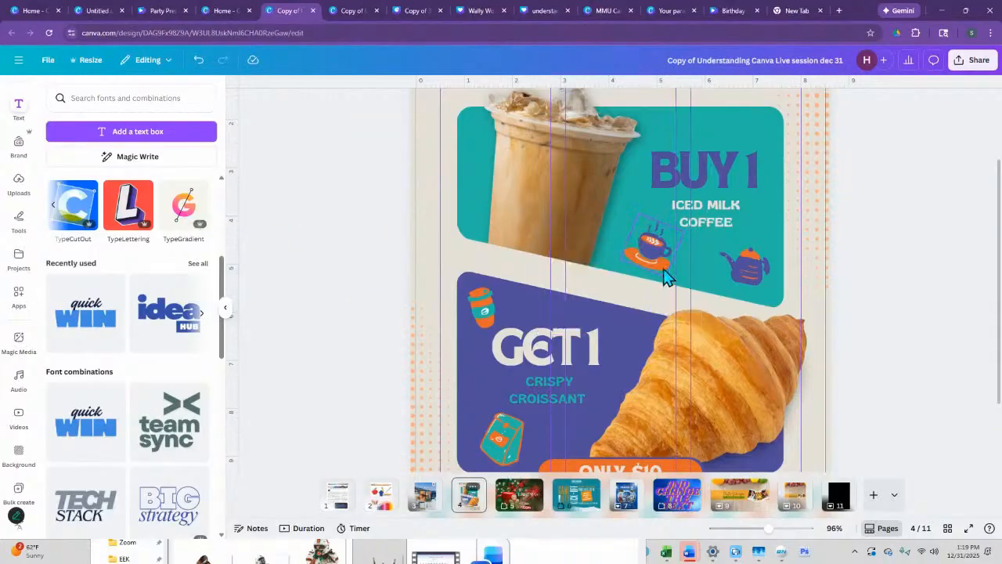
- Give the "BUY 1" heading a three-color gradient of purple, pink and mint green #91EDB9
click(674, 188)
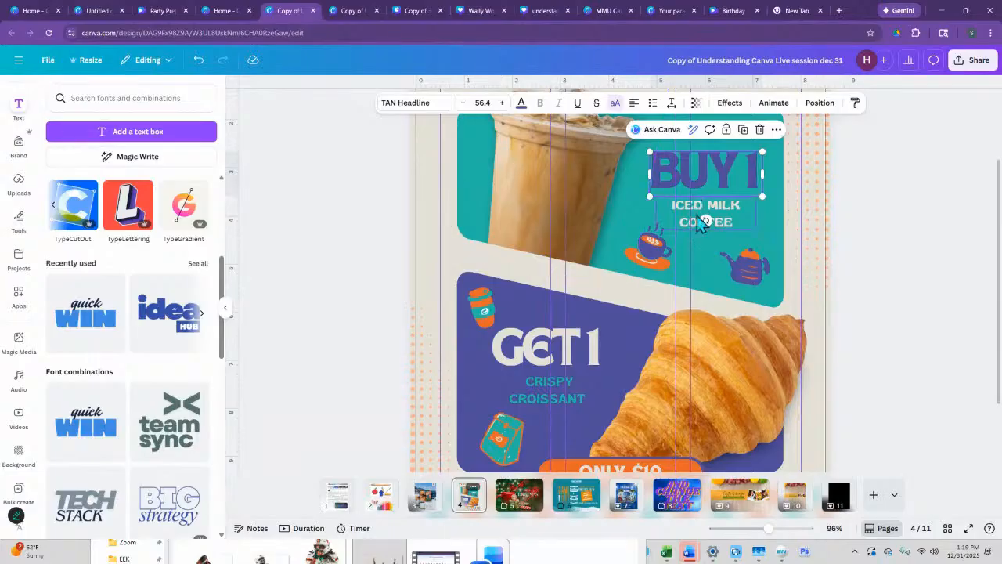
click(523, 108)
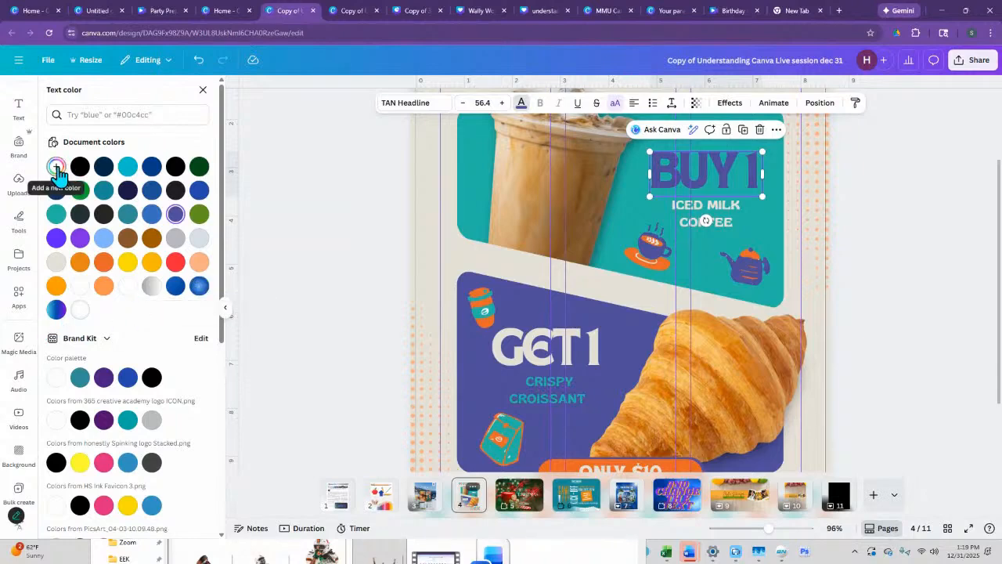
click(56, 168)
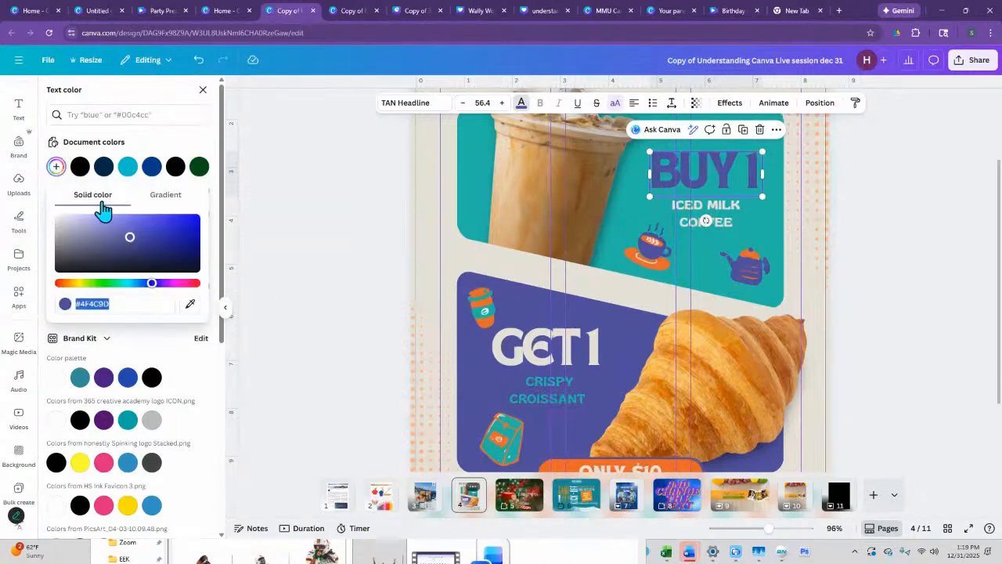
click(165, 202)
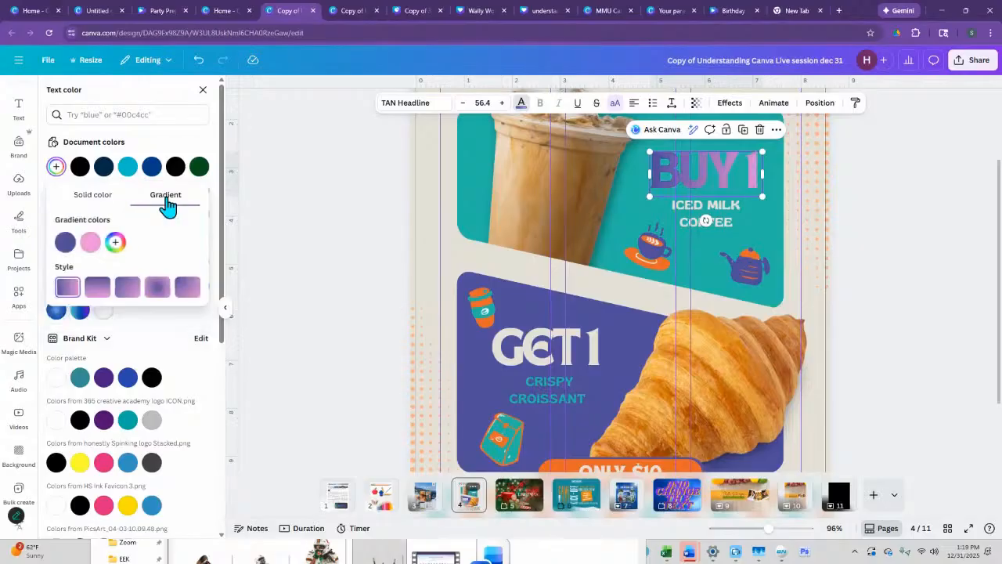
click(115, 242)
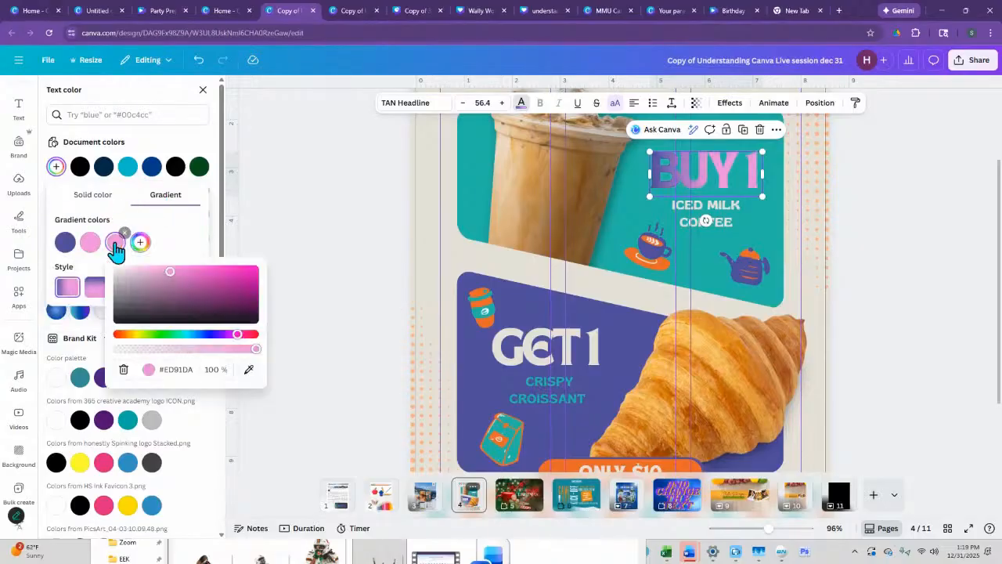
click(172, 335)
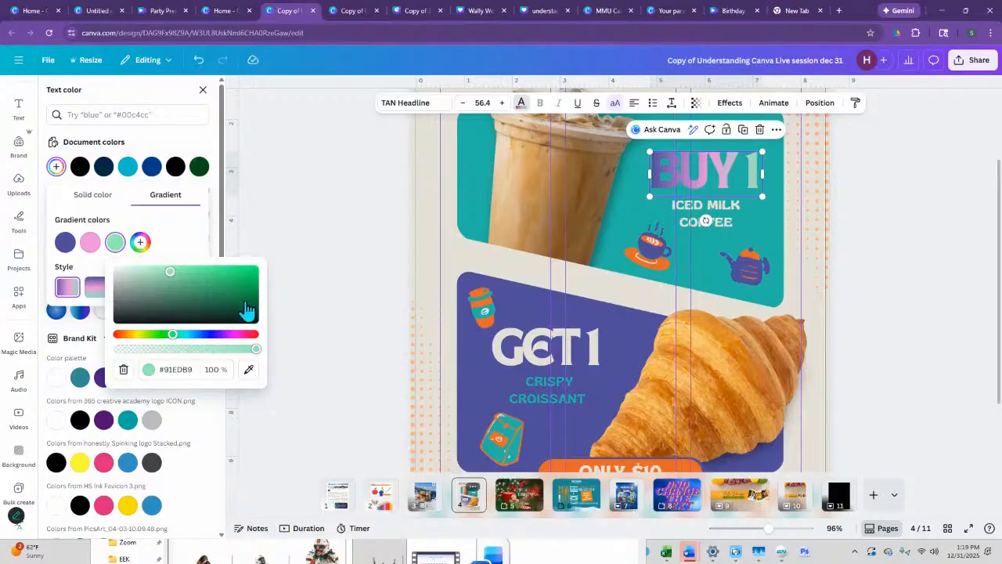
click(167, 251)
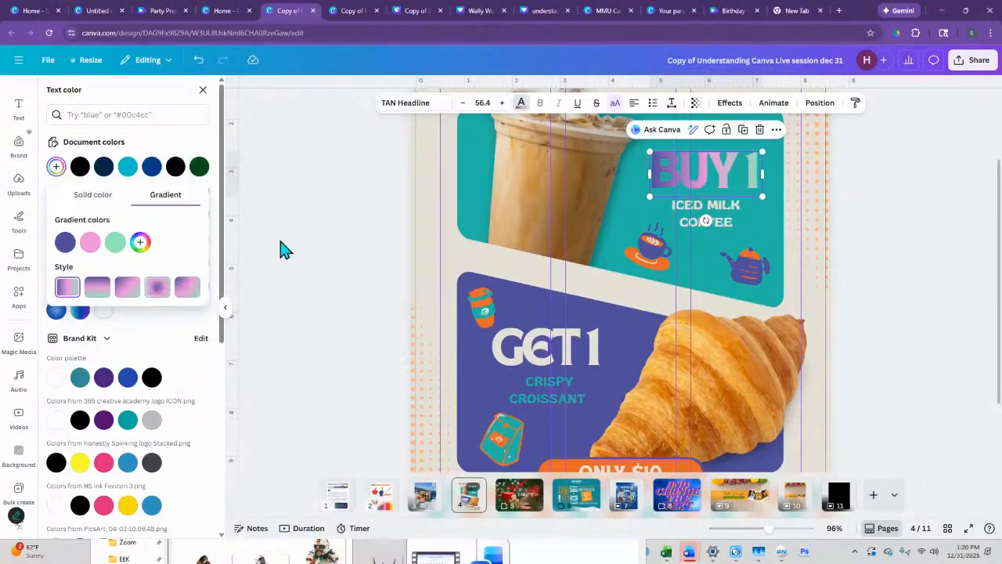
key(Escape)
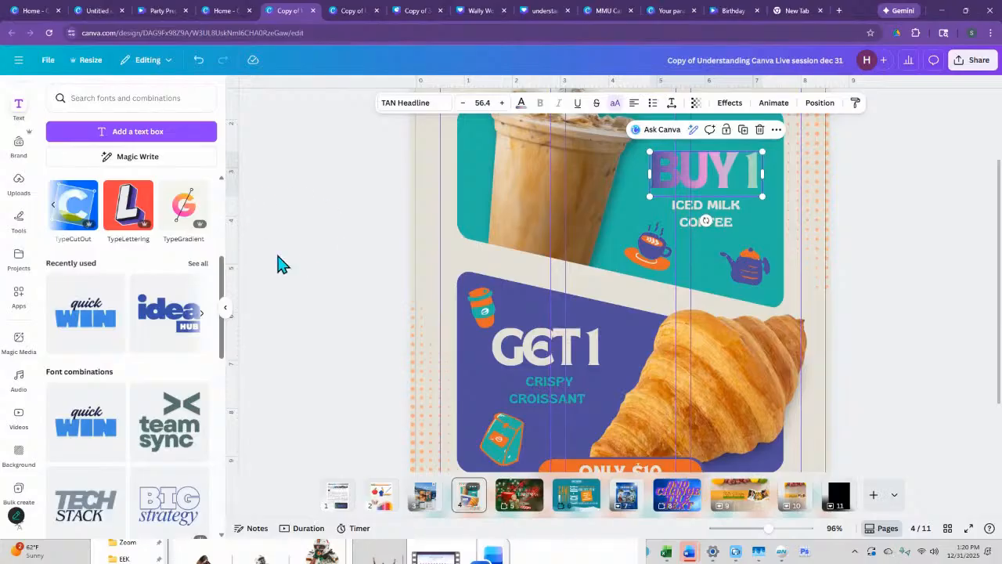
- Add the "idea HUB" font combination to the coffee flyer
scroll(144, 389, down, 5)
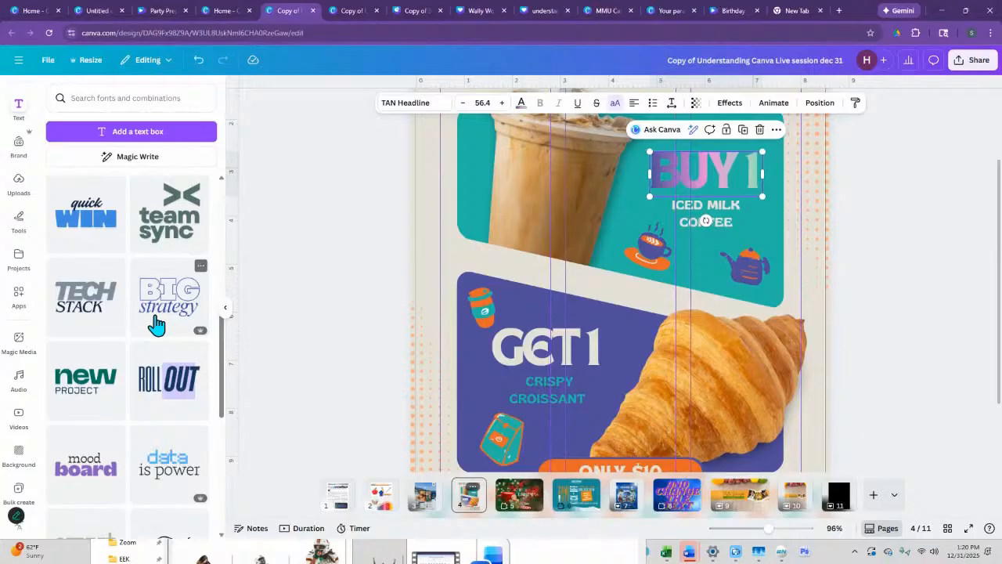
scroll(159, 321, down, 4)
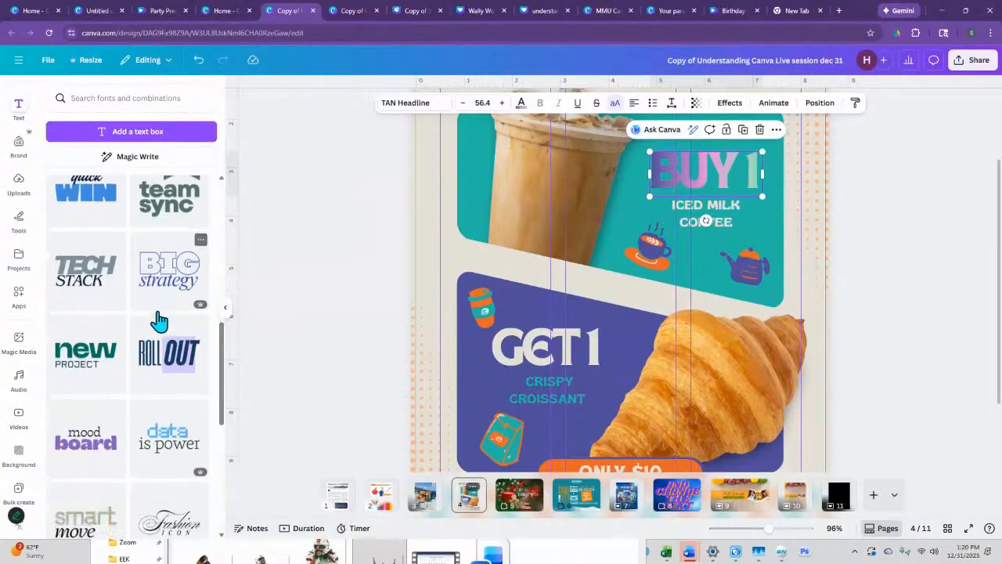
scroll(159, 321, down, 2)
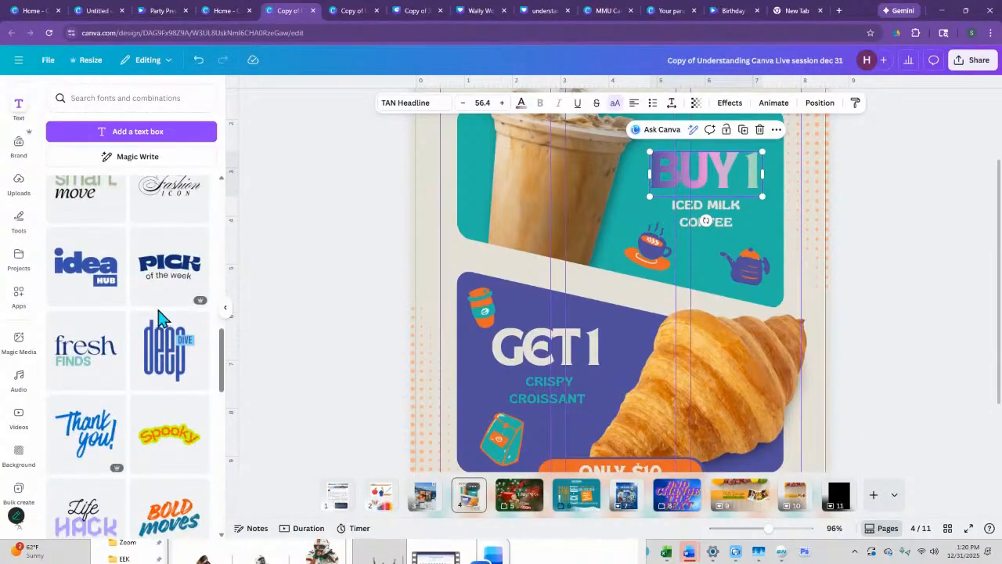
click(87, 284)
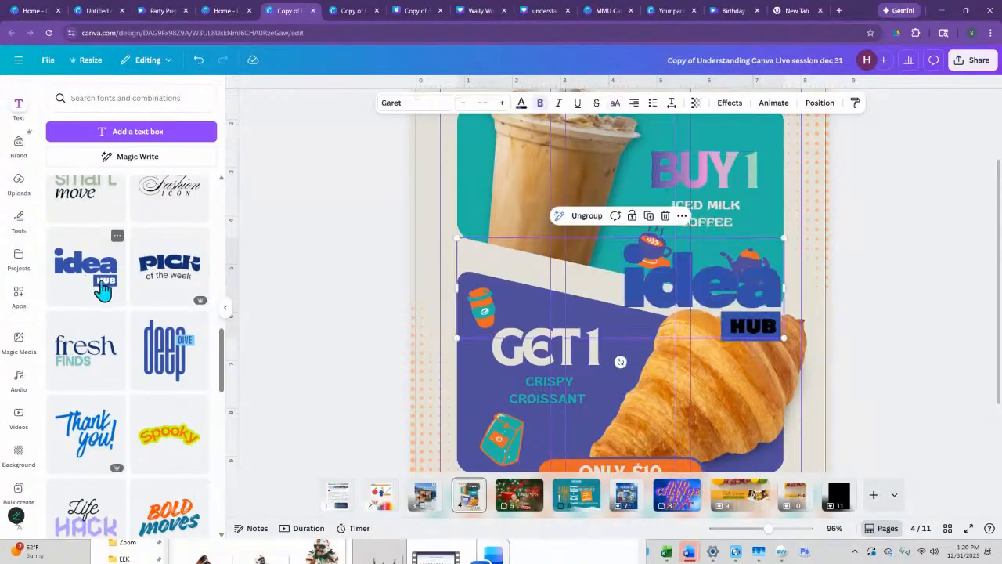
- Ungroup the "idea HUB" combination and delete its "HUB" label
click(589, 216)
click(740, 328)
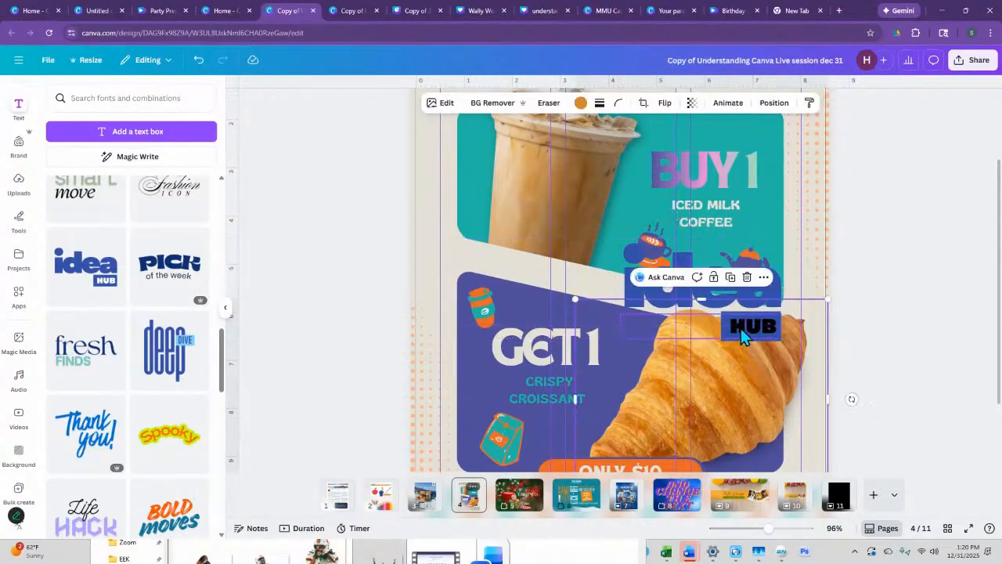
click(746, 326)
key(Delete)
- Move the "idea" word left between the flyer's two panels, recolored yellow-orange and reworded as "text"
click(749, 297)
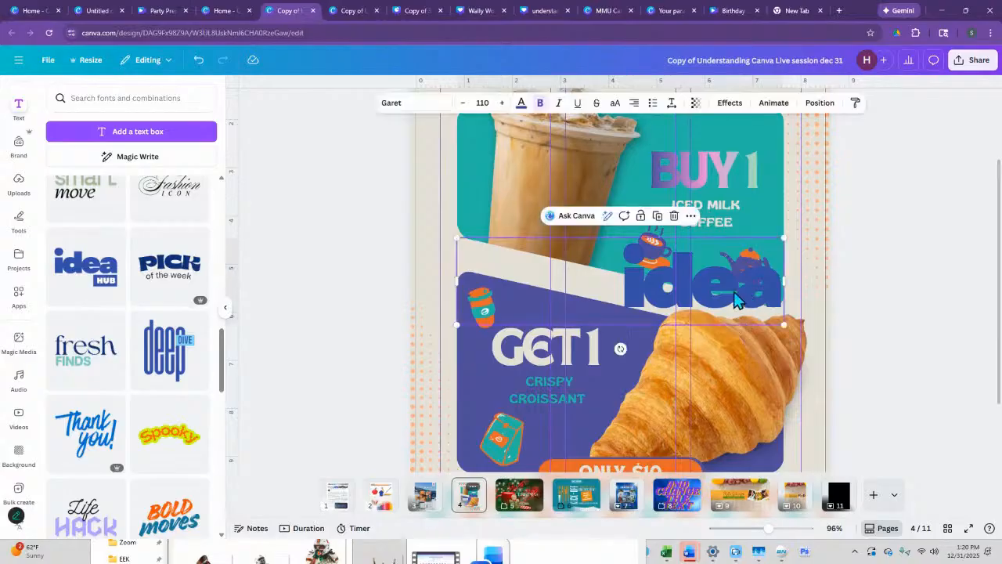
drag(749, 298, 626, 280)
double_click(626, 278)
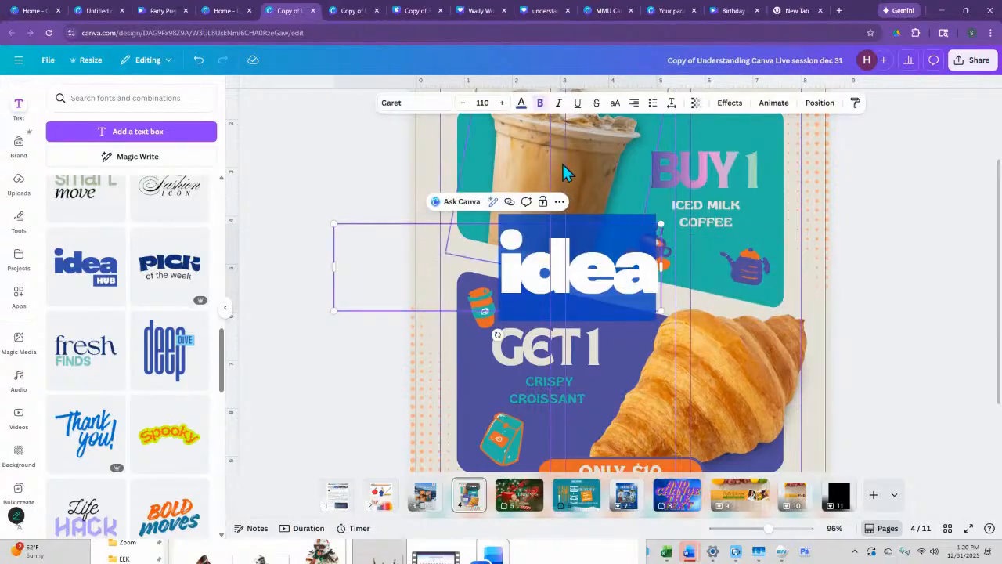
click(521, 103)
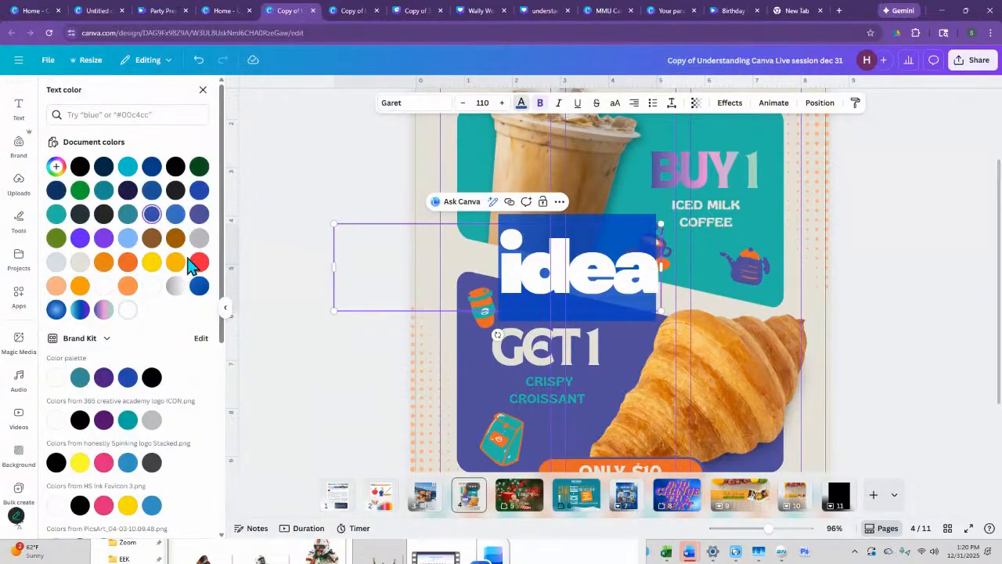
click(175, 262)
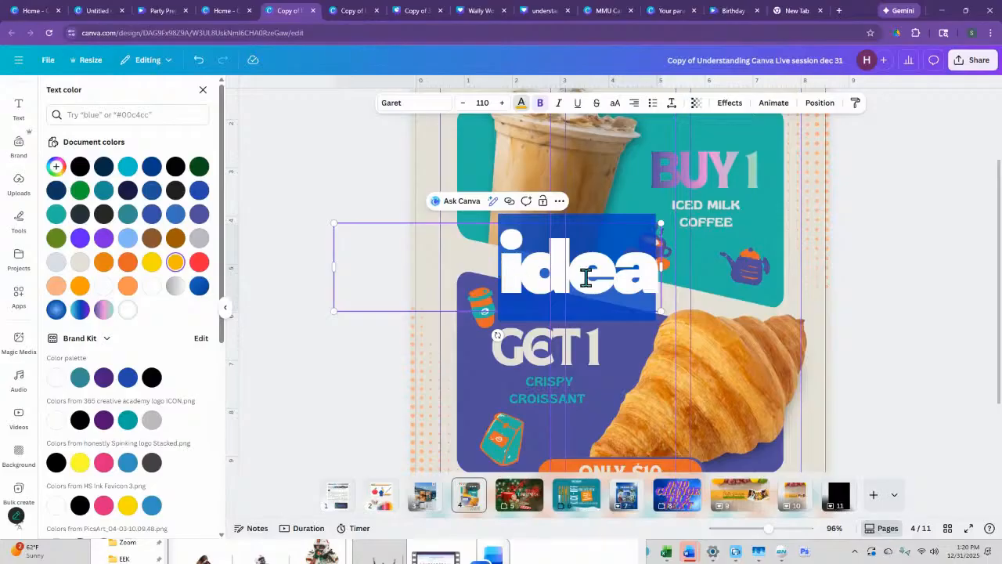
text(text)
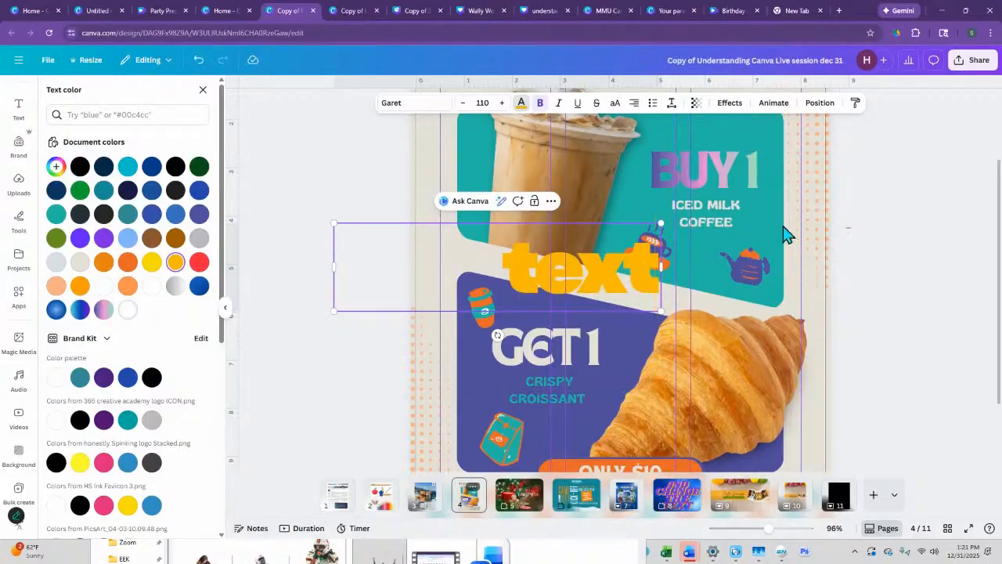
key(Escape)
- Browse the remaining font combinations and return to the heading styles and text apps
scroll(151, 438, down, 2)
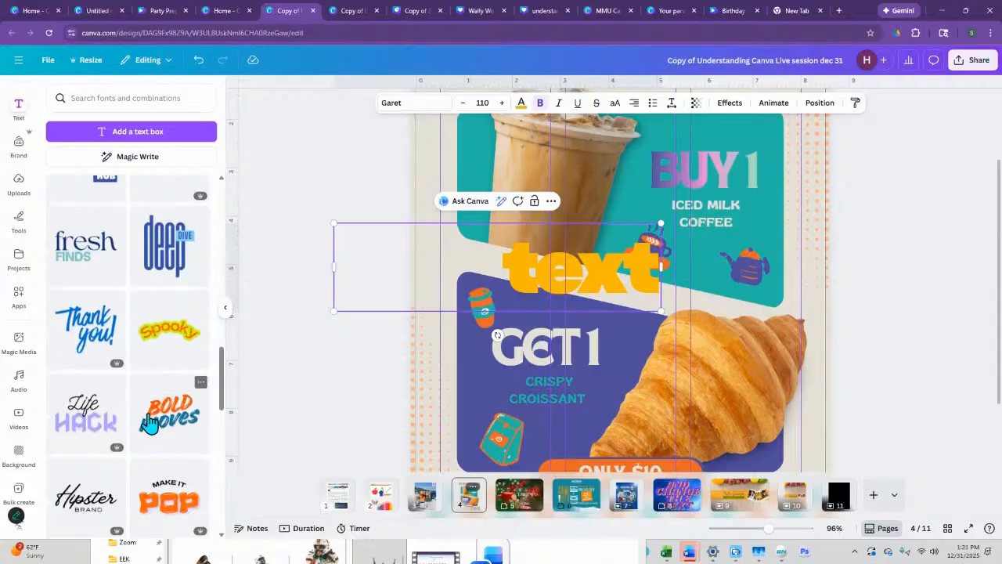
scroll(109, 301, down, 3)
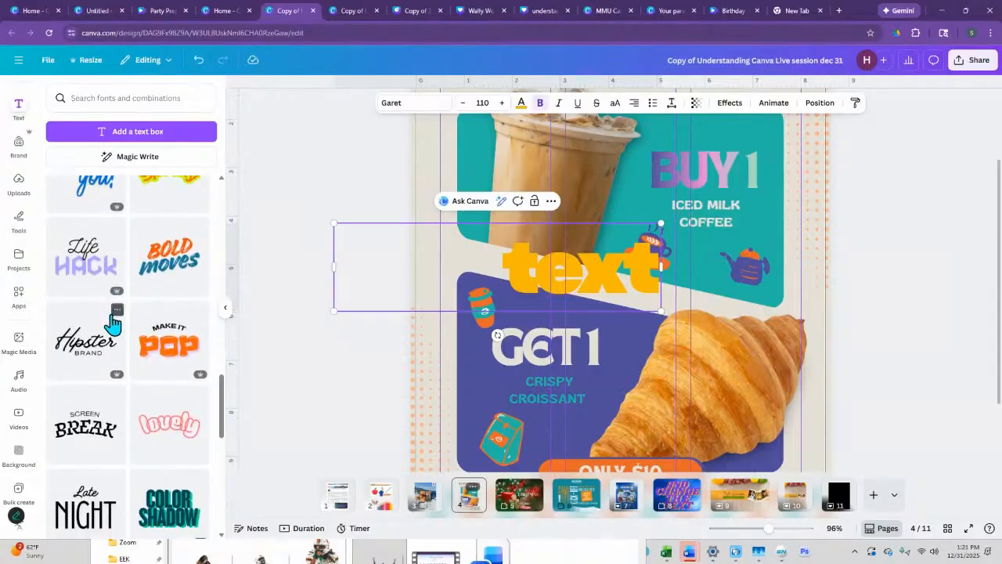
scroll(112, 324, down, 1)
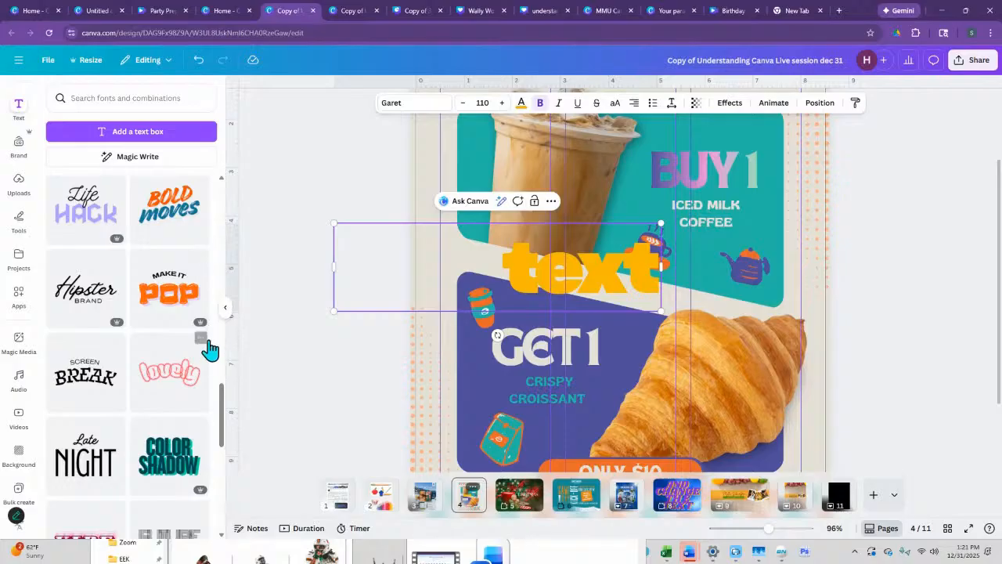
scroll(232, 353, down, 2)
scroll(228, 356, down, 1)
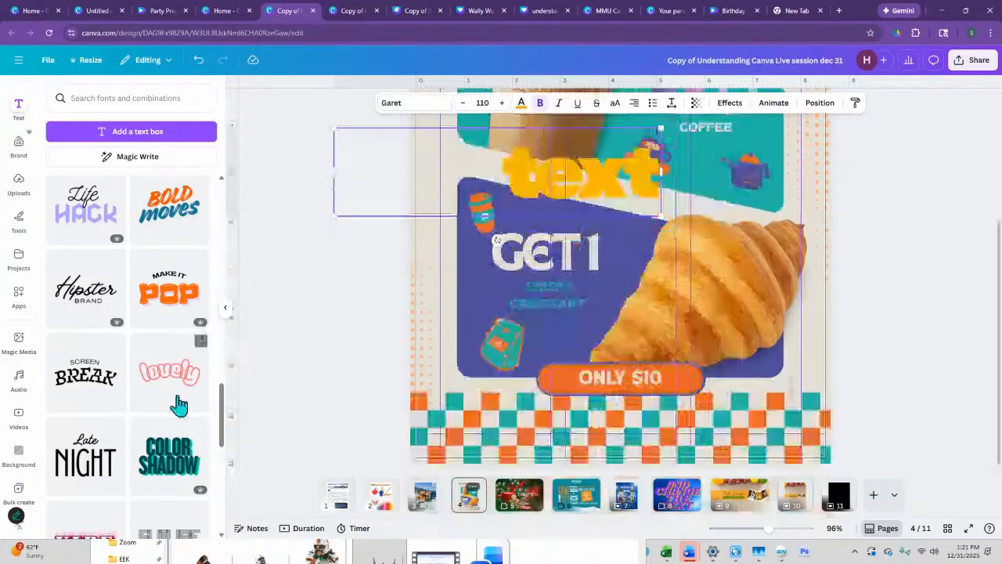
scroll(172, 234, up, 2)
scroll(138, 374, down, 3)
scroll(129, 382, up, 5)
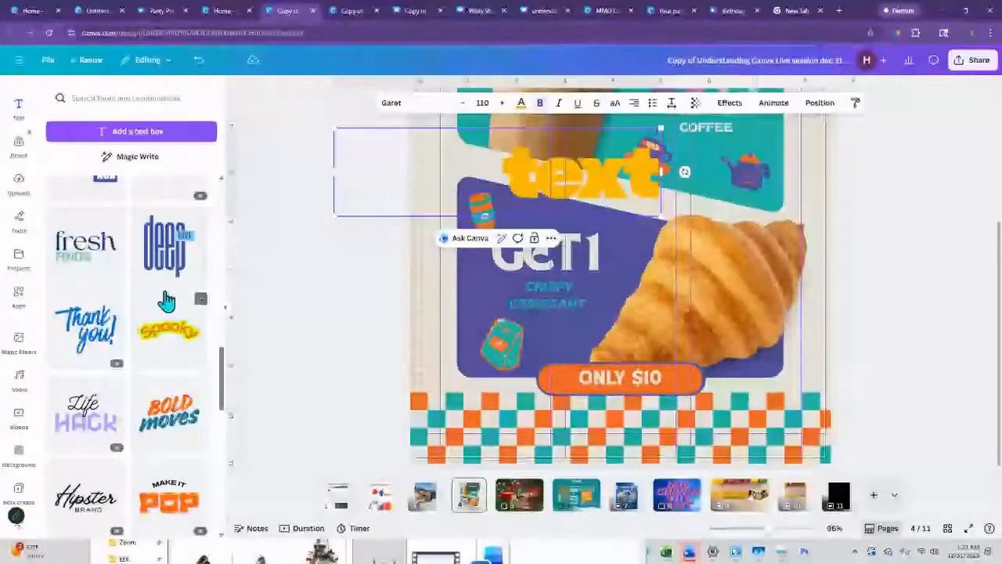
scroll(172, 235, up, 3)
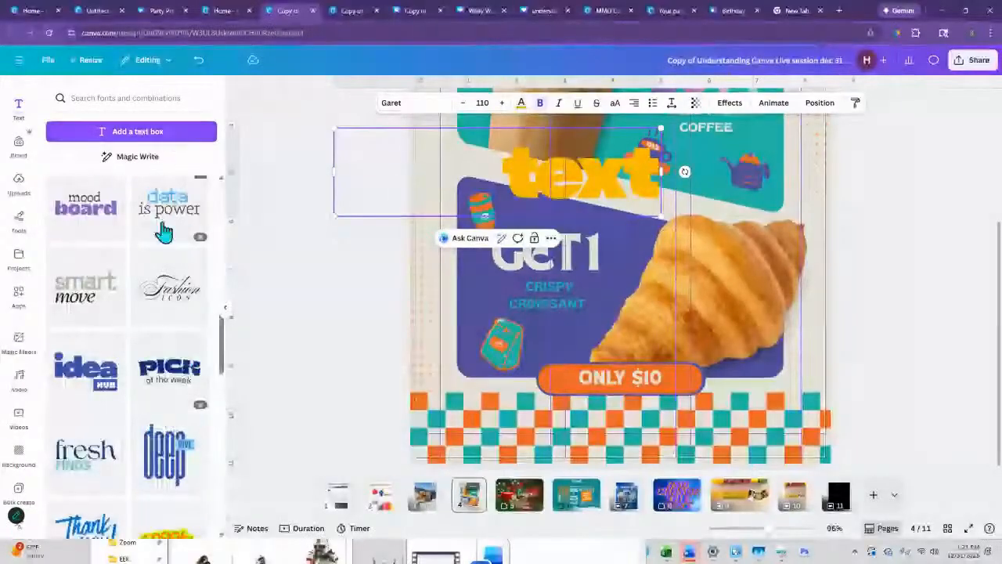
scroll(157, 239, up, 3)
scroll(156, 248, up, 3)
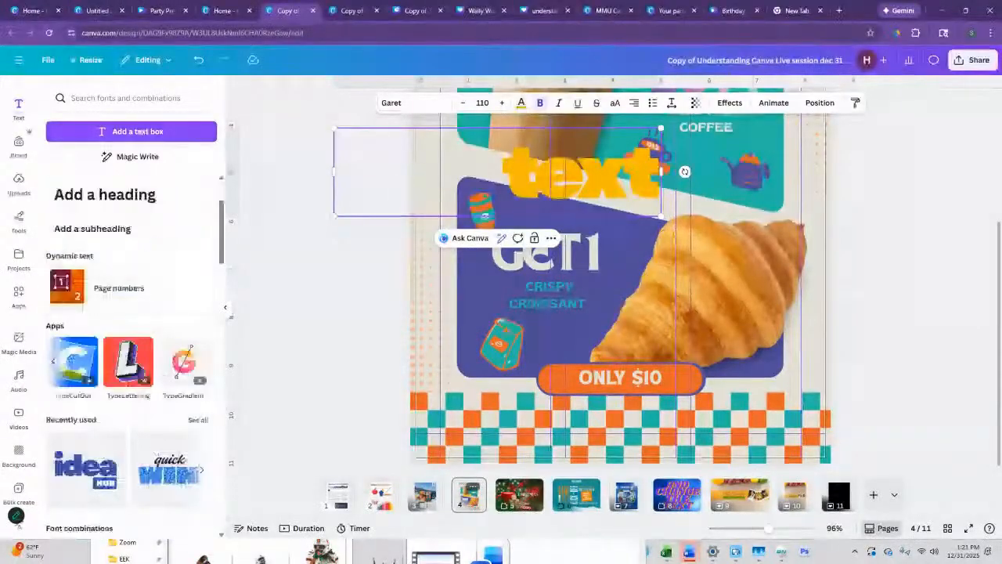
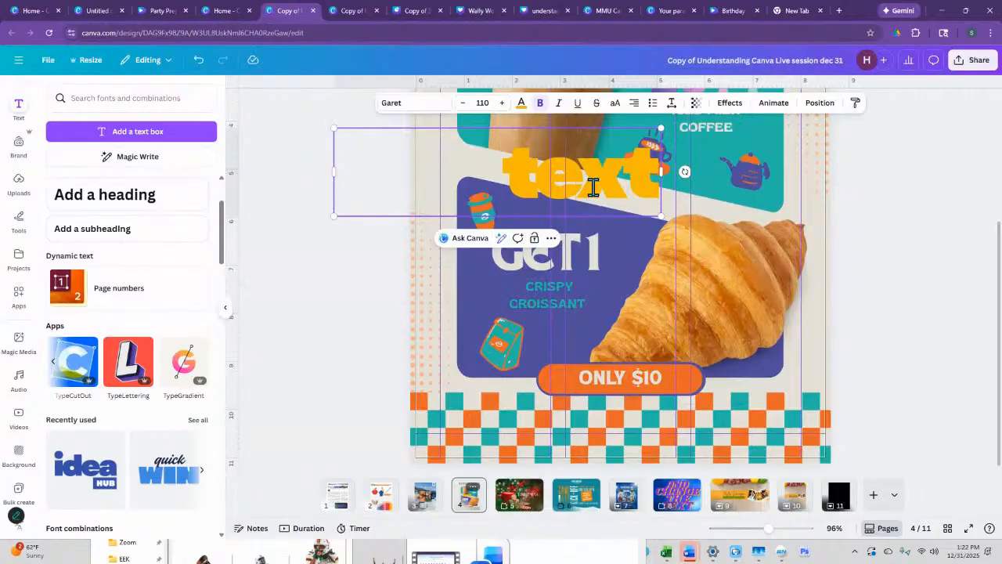
drag(640, 271, 638, 180)
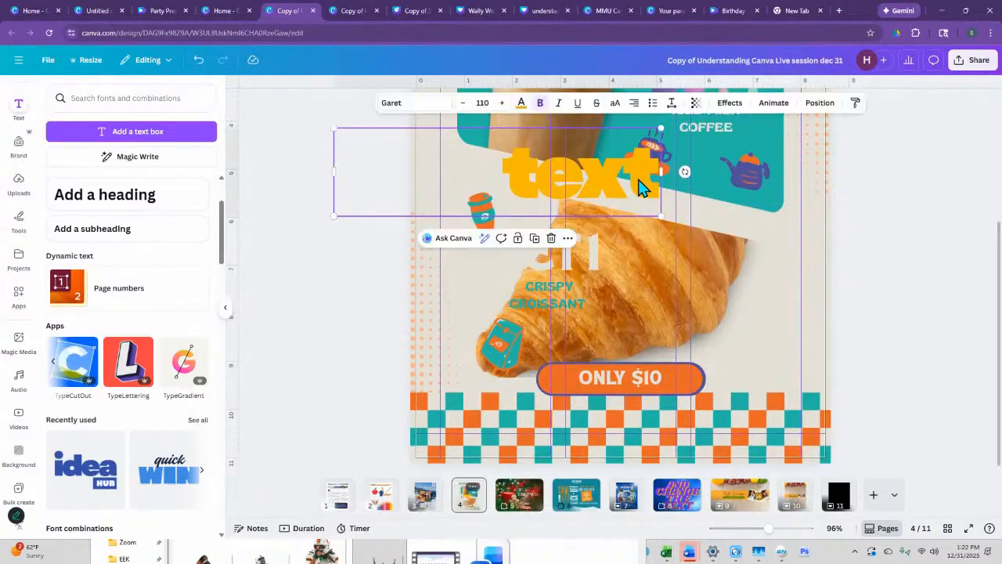
key(Delete)
scroll(686, 246, up, 3)
scroll(677, 262, down, 3)
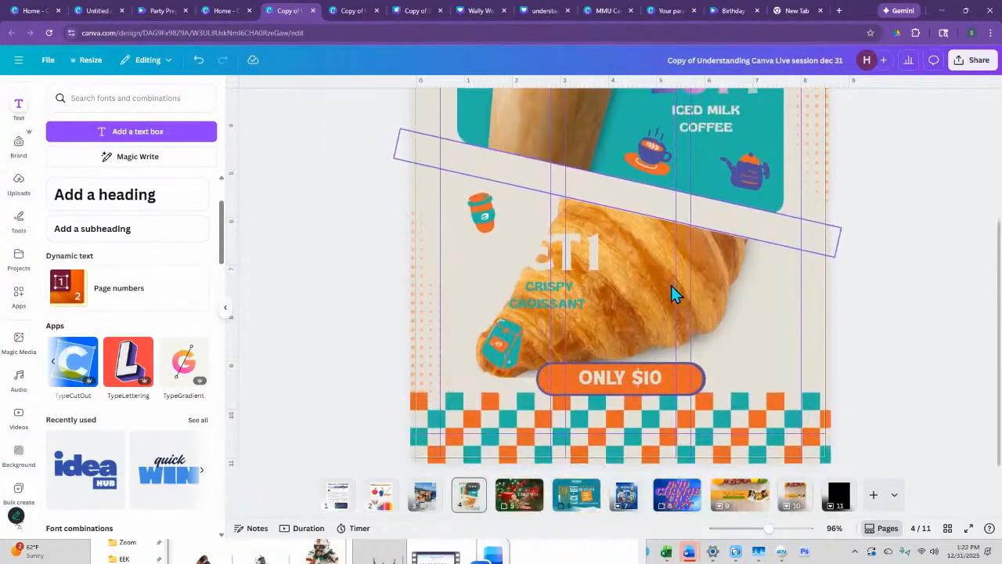
click(198, 61)
click(198, 61)
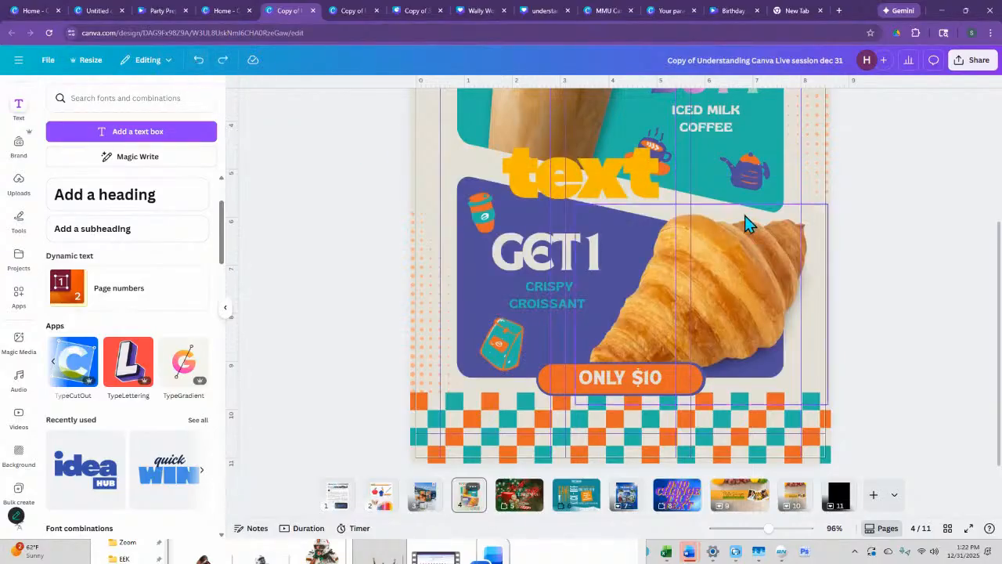
- Delete the yellow-orange "text" word between the flyer's two panels
click(595, 191)
key(Delete)
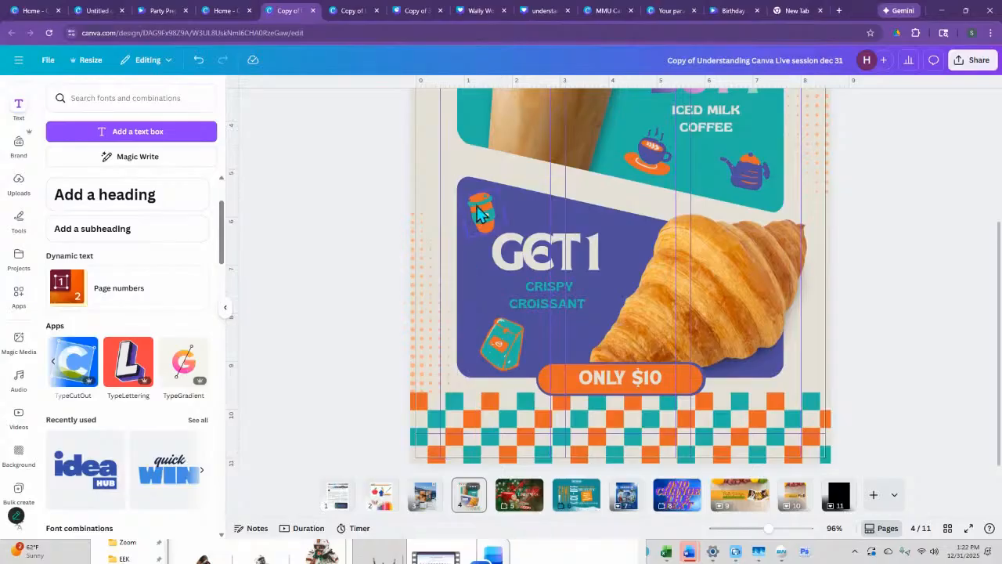
click(754, 290)
key(Delete)
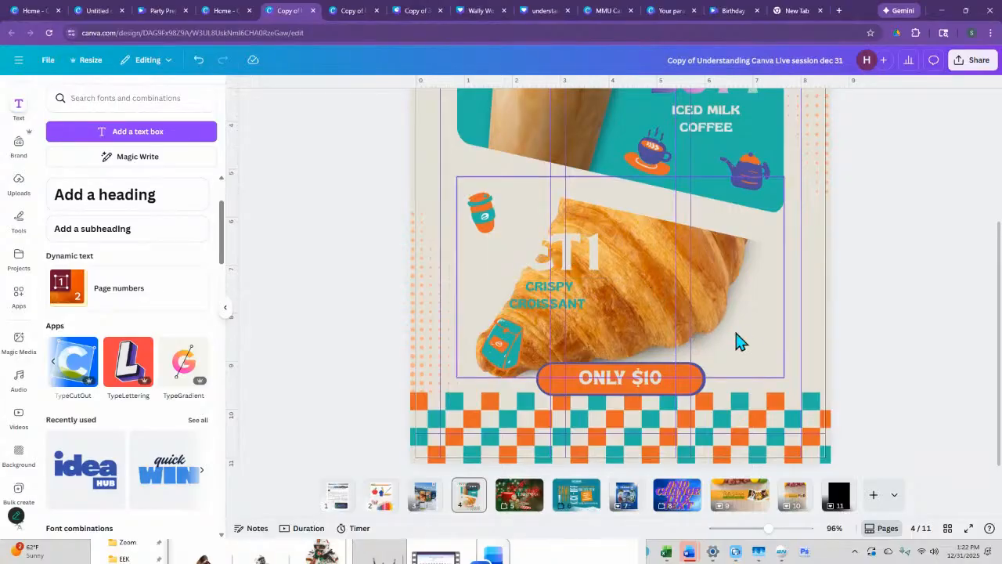
key(ctrl+z)
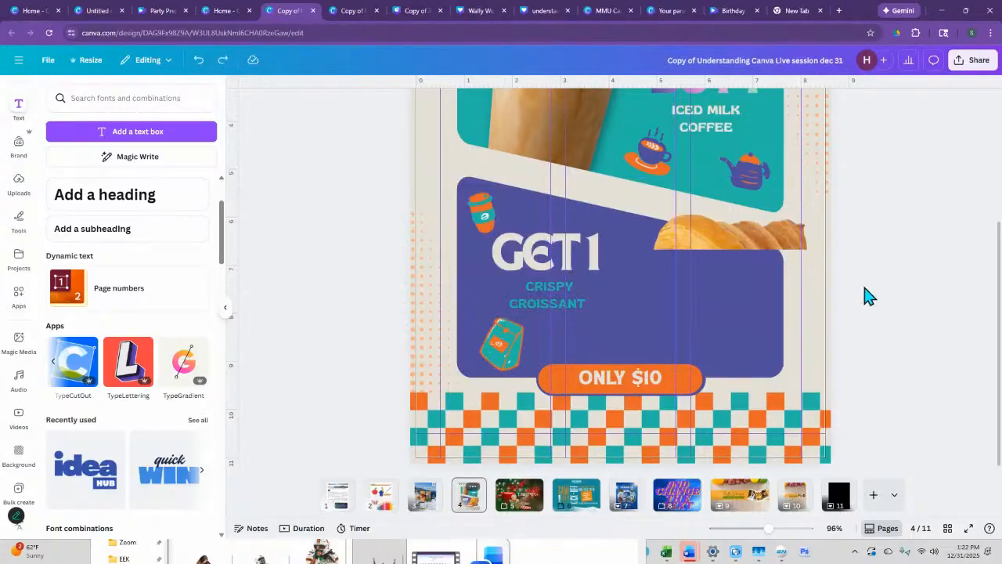
key(ctrl+z)
- Apply the Outline effect to the flyer's "BUY 1" heading and make the outline white
scroll(539, 338, up, 3)
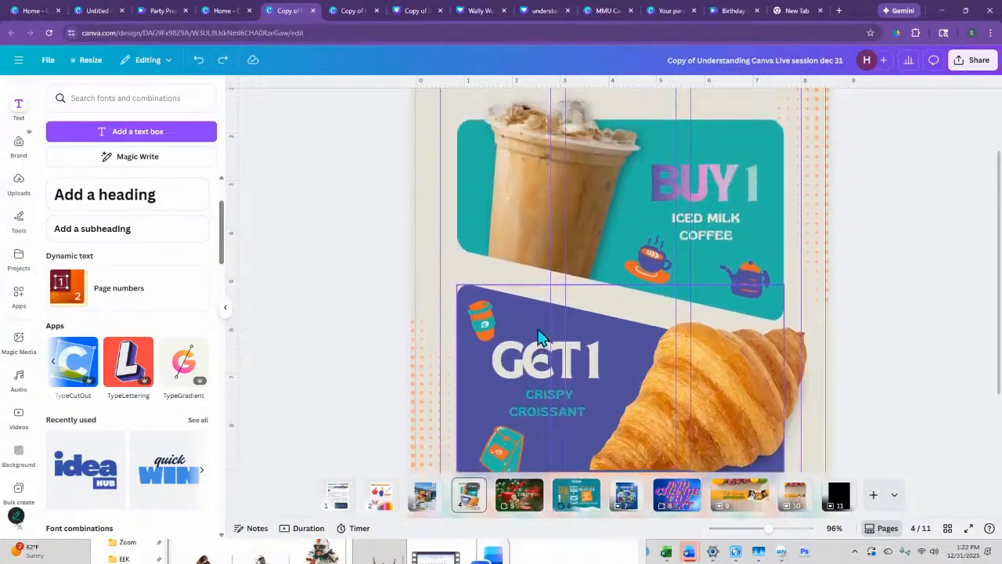
scroll(539, 339, up, 2)
click(718, 236)
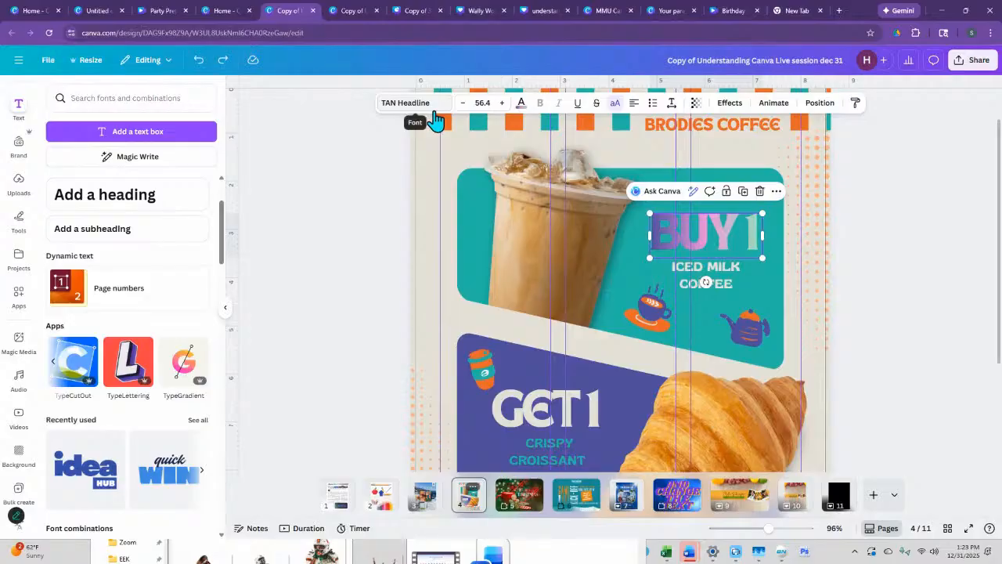
click(729, 108)
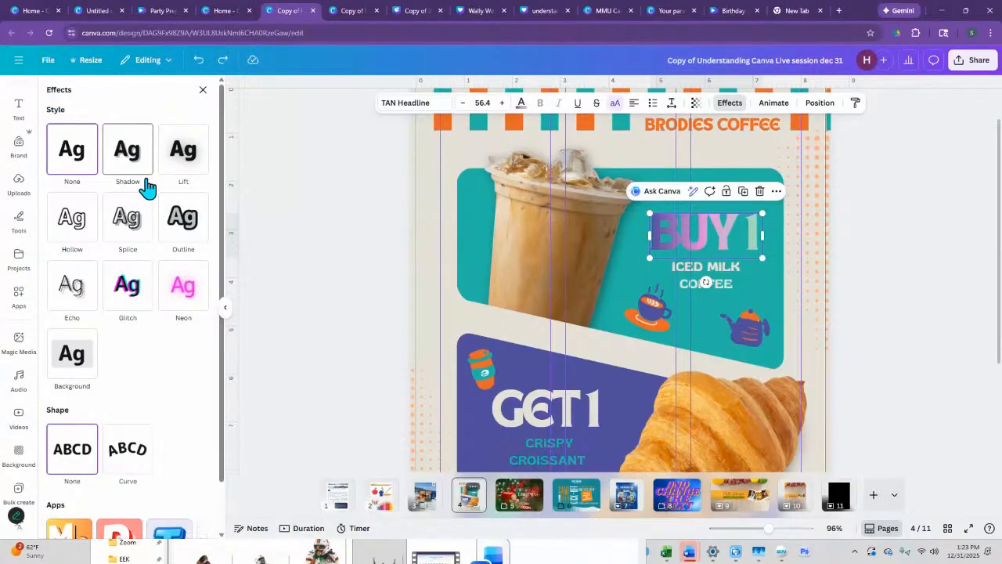
right_click(139, 142)
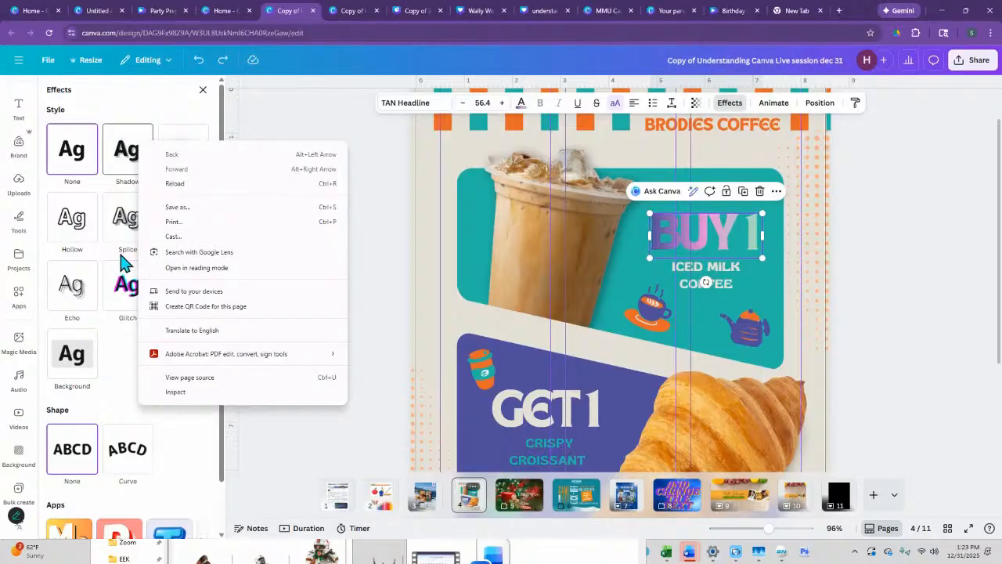
click(115, 358)
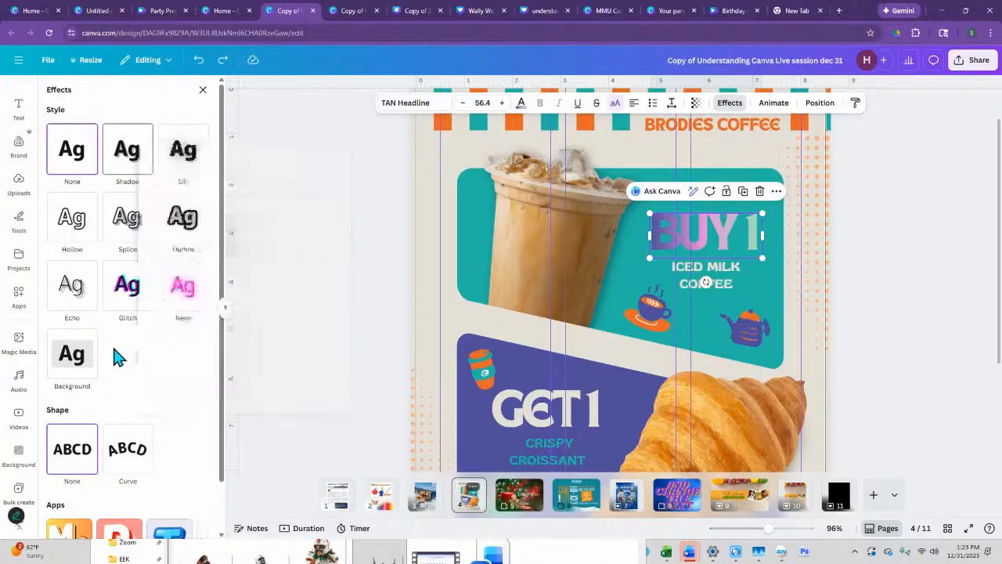
click(175, 233)
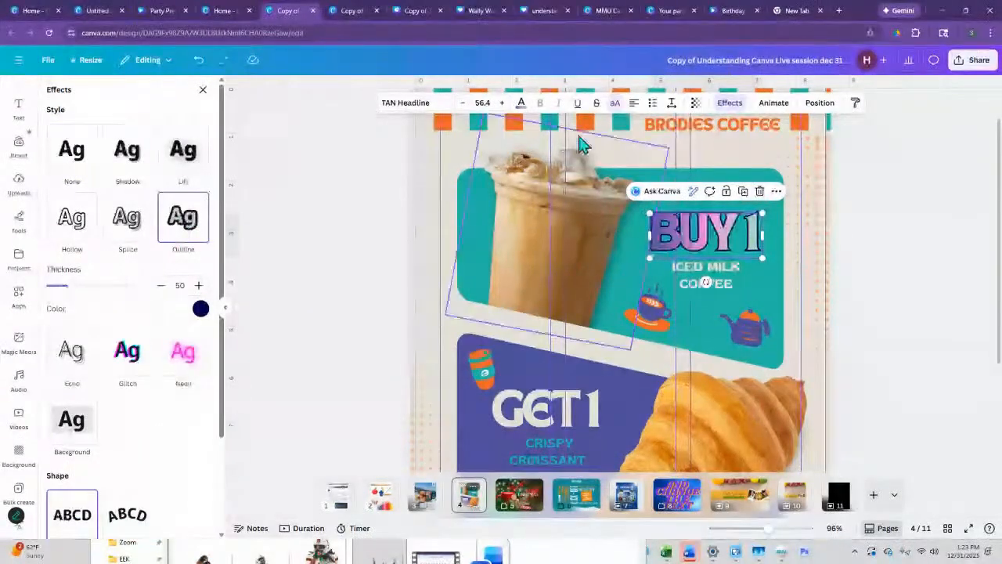
click(200, 309)
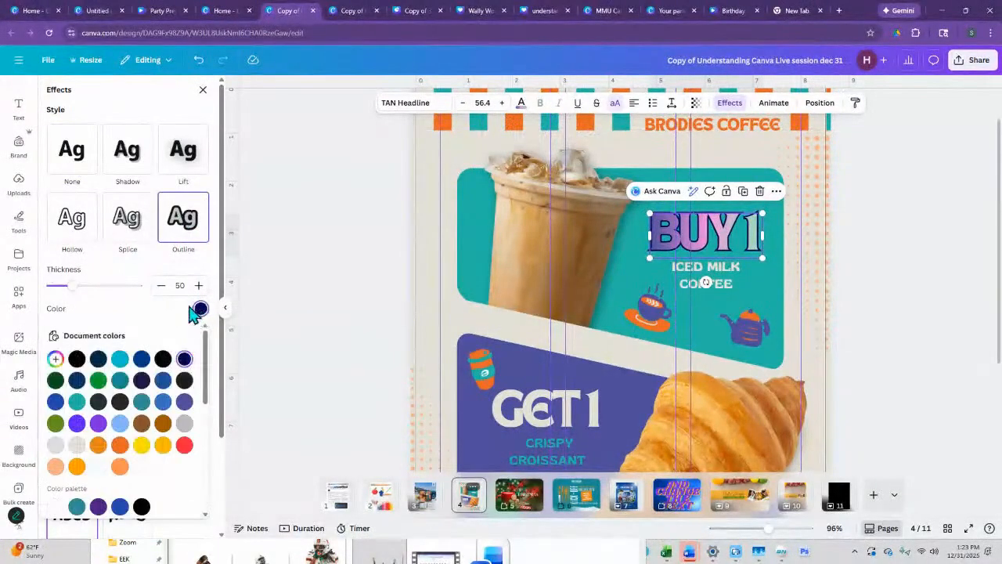
click(98, 466)
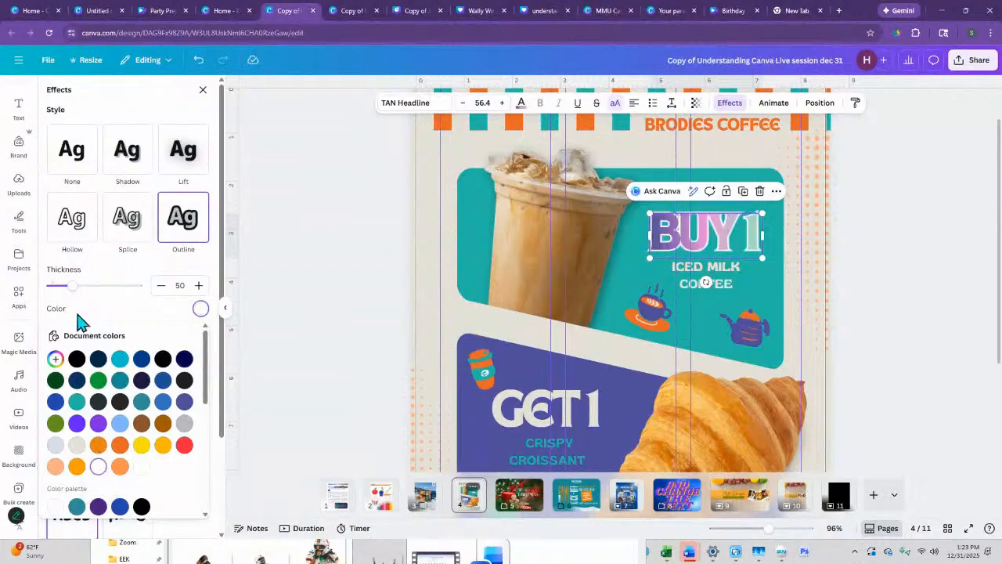
- Try the "BUY 1" outline at thickness 200, then set its thickness to 66
drag(72, 291, 179, 295)
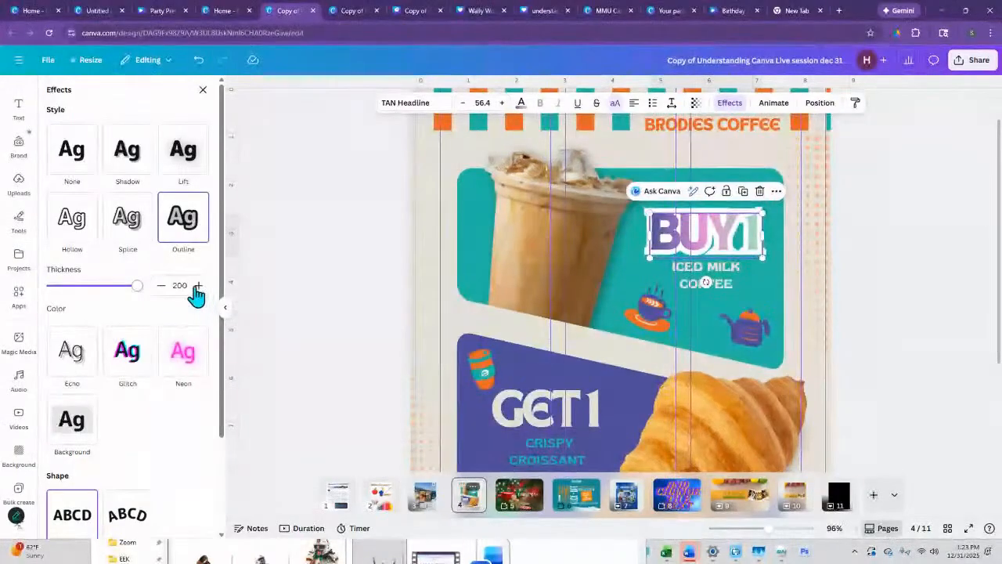
drag(137, 286, 81, 304)
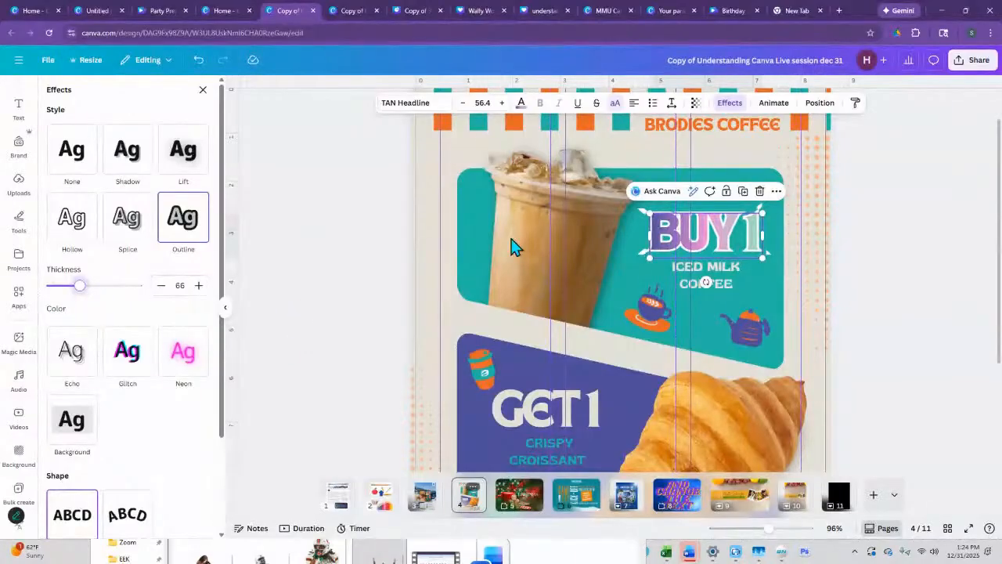
click(883, 268)
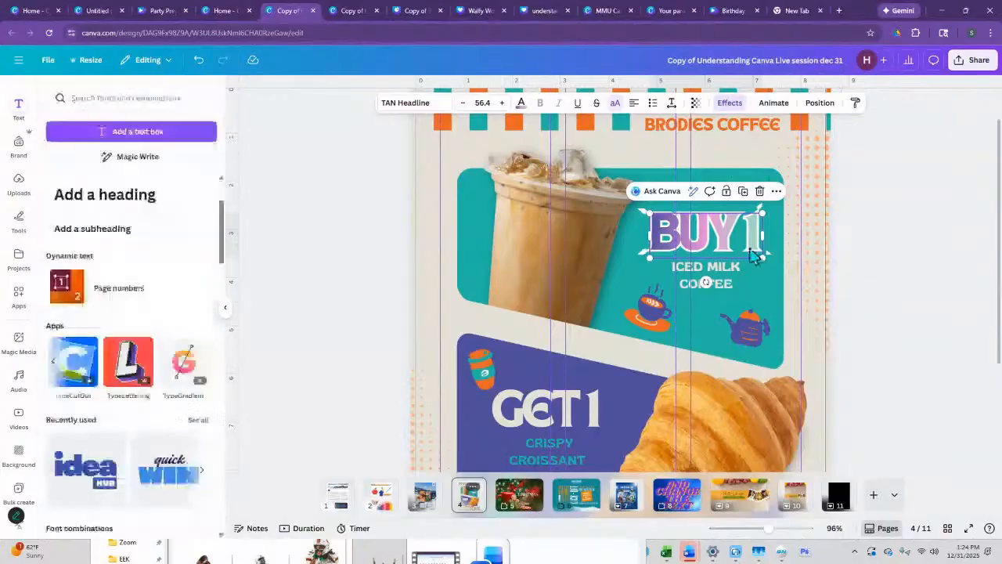
- Reposition the outlined "BUY 1" heading above "ICED MILK COFFEE" and duplicate it
click(658, 297)
click(704, 234)
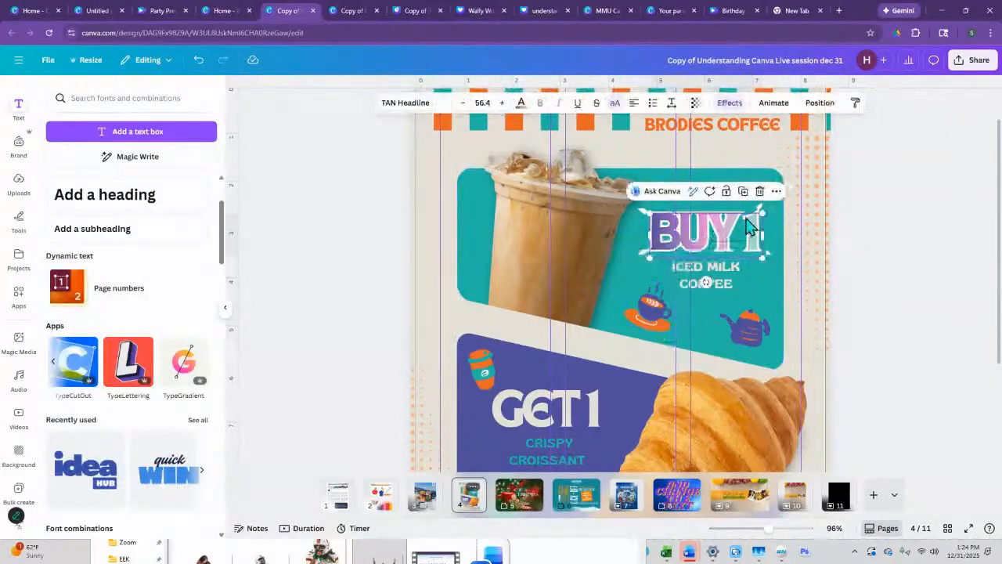
drag(772, 529, 790, 528)
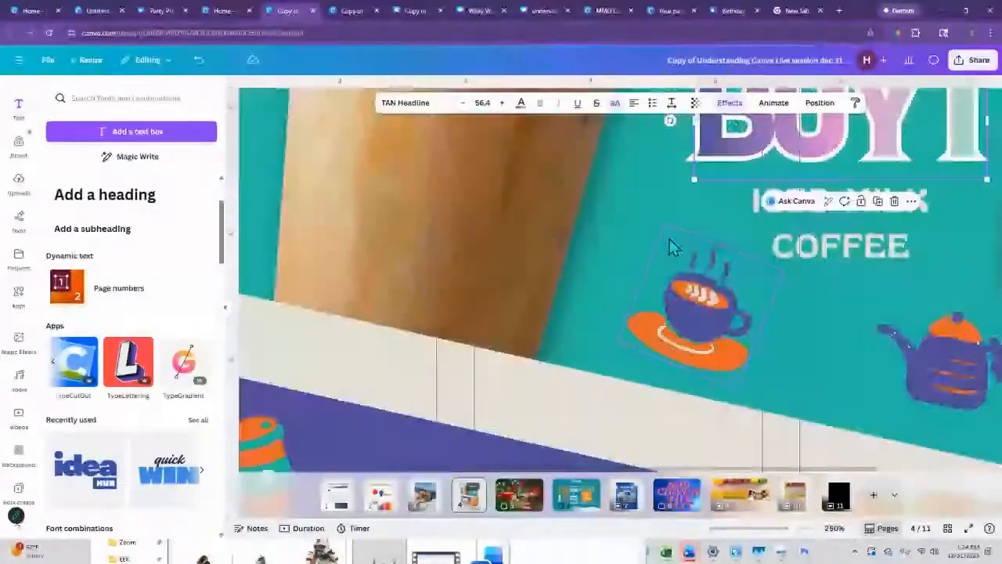
scroll(670, 243, up, 3)
drag(787, 370, 754, 342)
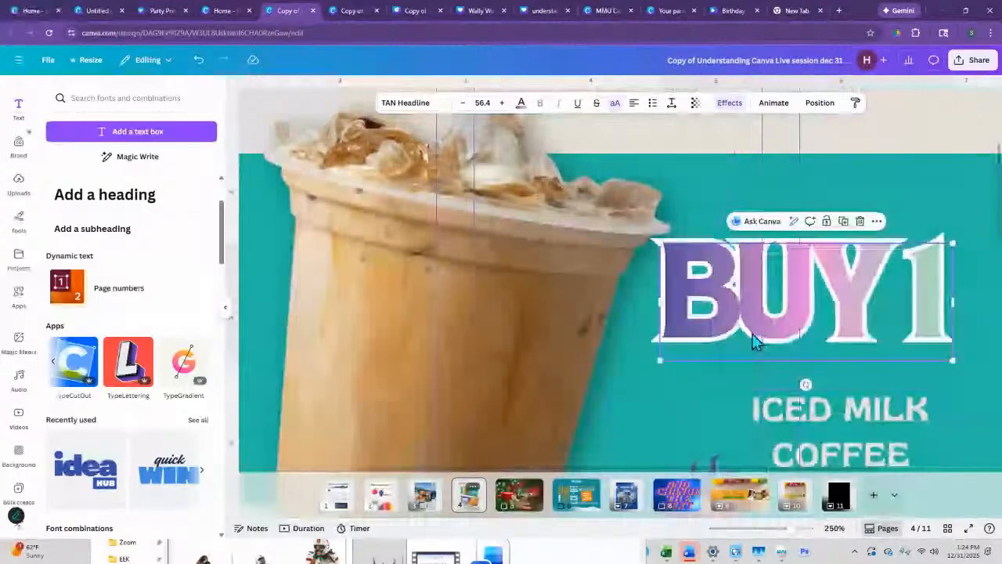
scroll(711, 473, right, 2)
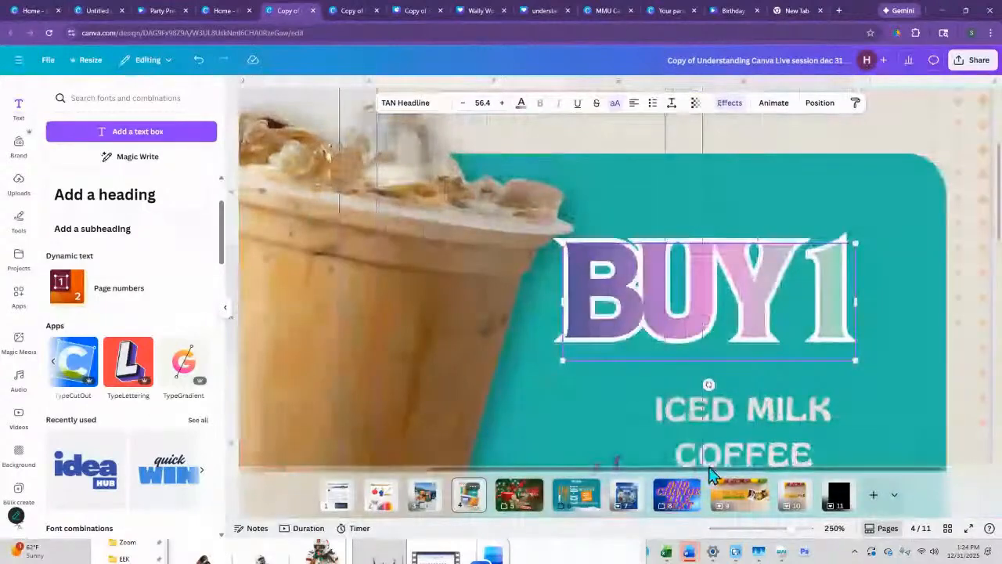
scroll(711, 474, right, 1)
drag(758, 305, 789, 324)
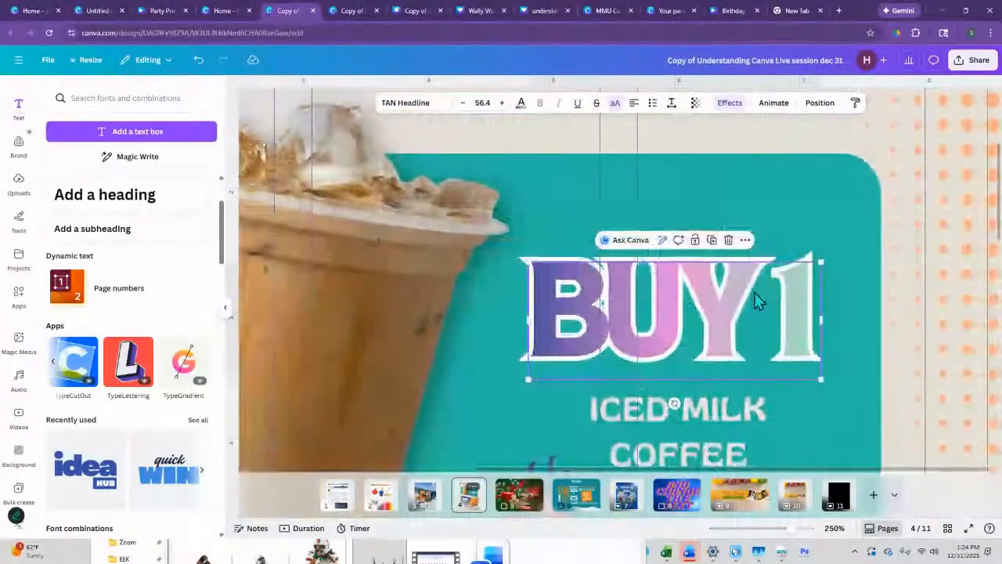
click(711, 239)
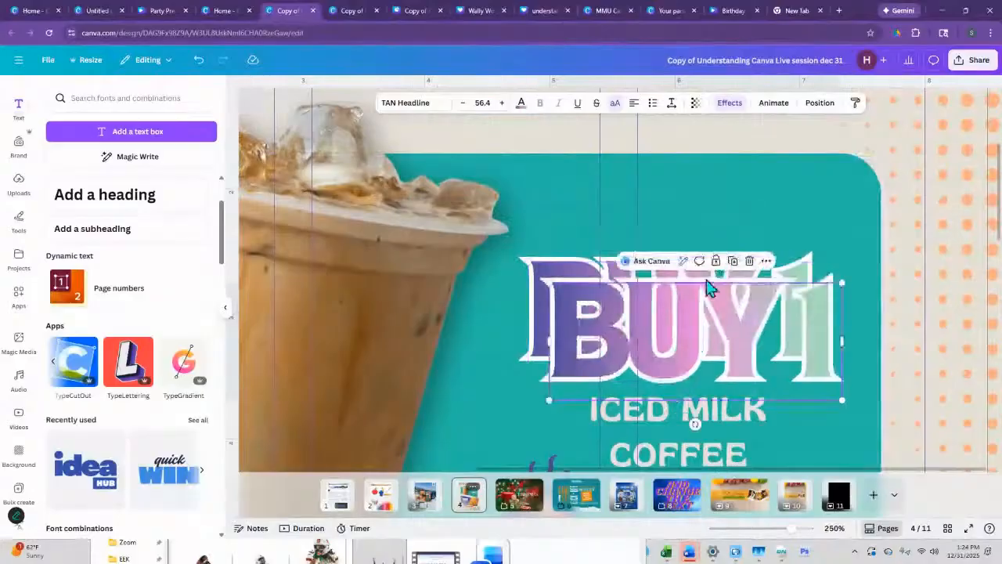
- Change the rear "BUY 1" copy to the Shadow effect with blur 65 and transparency 88
double_click(571, 269)
click(728, 102)
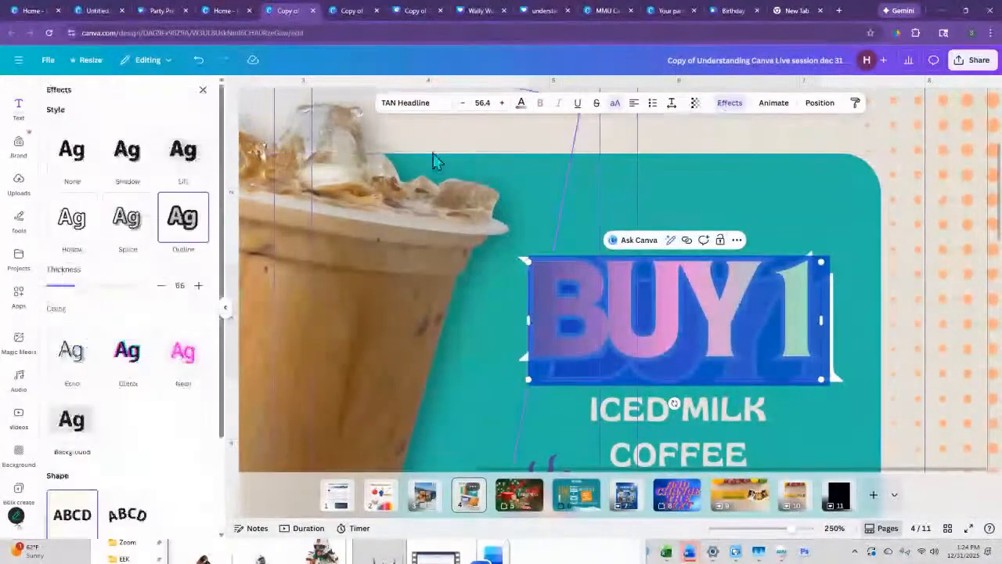
click(127, 156)
drag(52, 290, 107, 291)
drag(87, 328, 126, 327)
- Align the outlined "BUY 1" copy directly over the shadowed copy
drag(582, 307, 576, 295)
drag(577, 352, 547, 332)
click(846, 378)
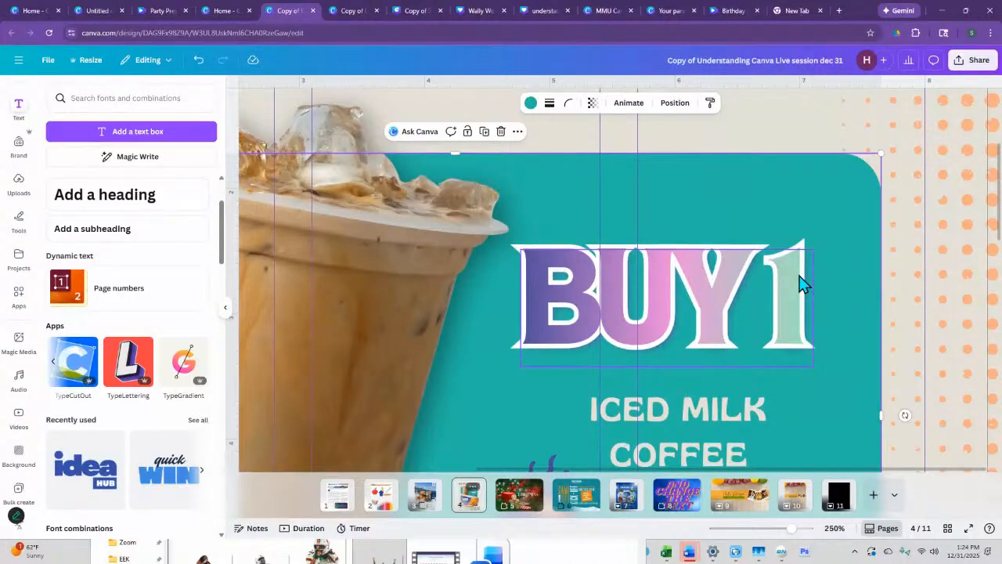
click(802, 284)
drag(802, 284, 802, 288)
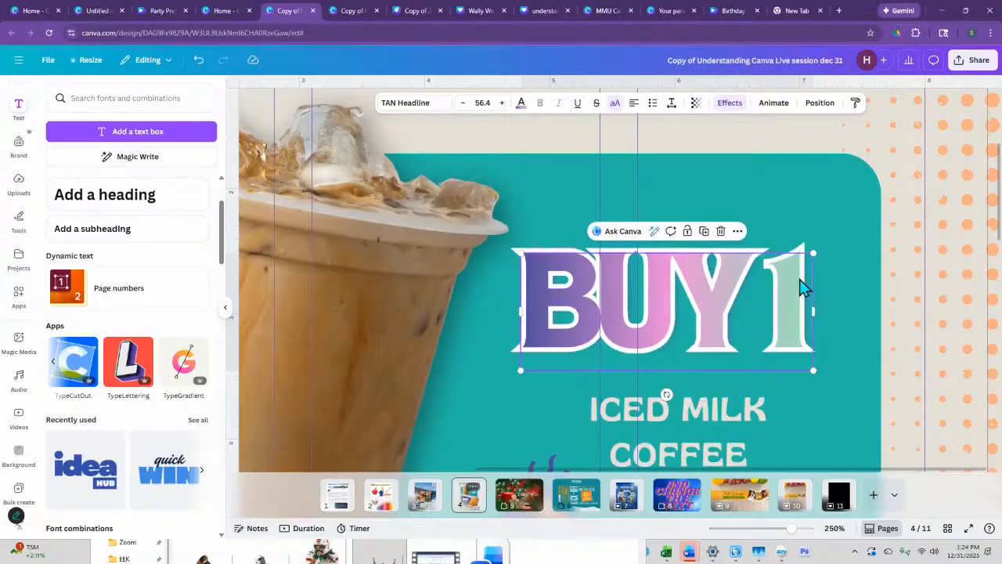
key(ctrl+z)
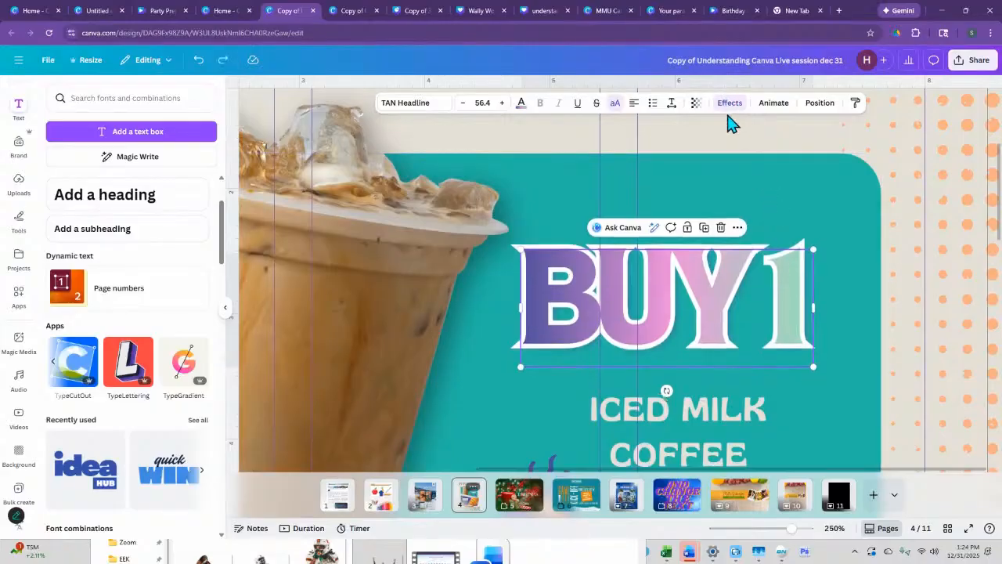
- Set the rear "BUY 1" copy's shadow to offset 83, transparency 96 and black
click(726, 108)
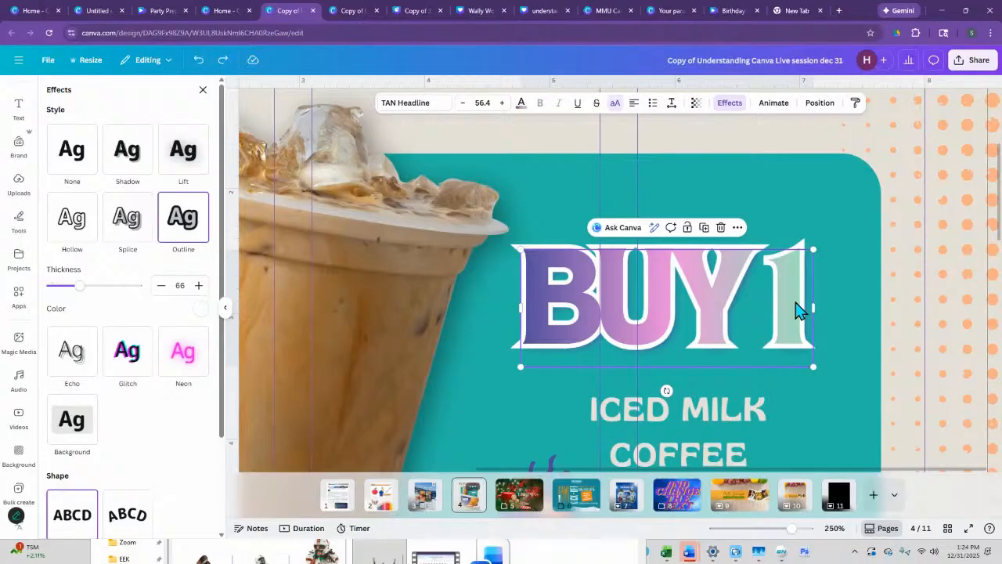
click(795, 311)
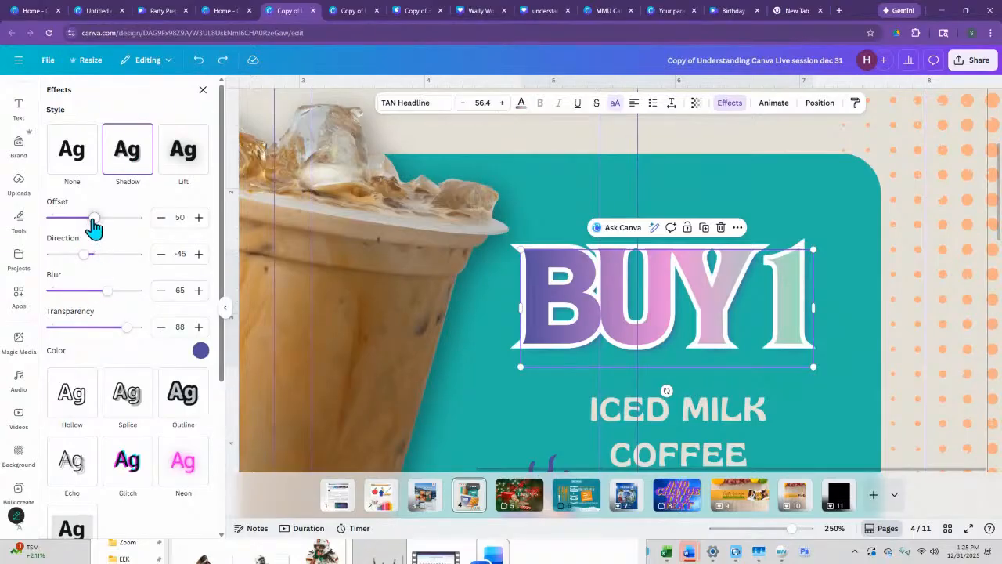
drag(93, 226, 122, 224)
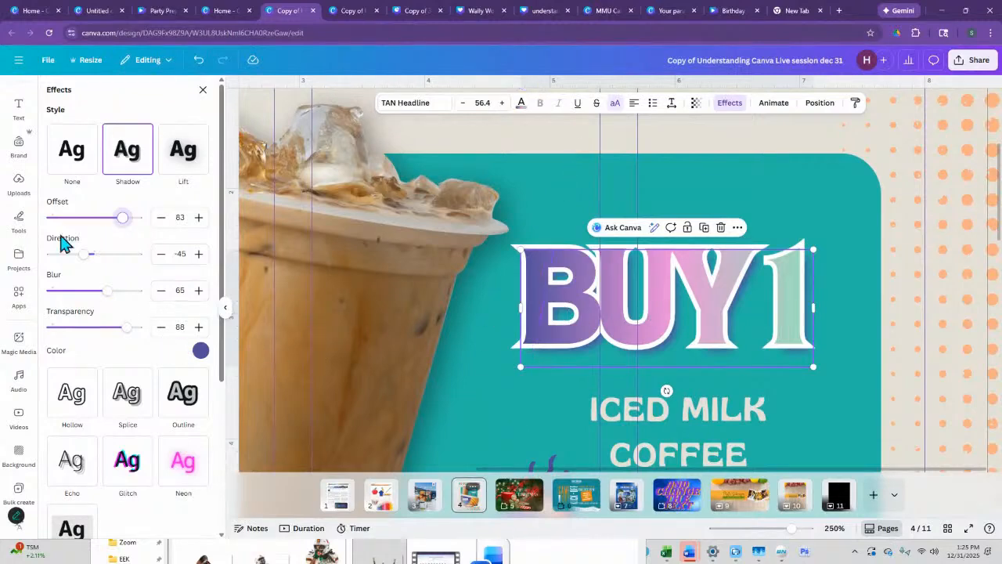
mouse_move(123, 329)
mouse_down()
mouse_move(74, 329)
mouse_move(135, 329)
mouse_up()
click(200, 351)
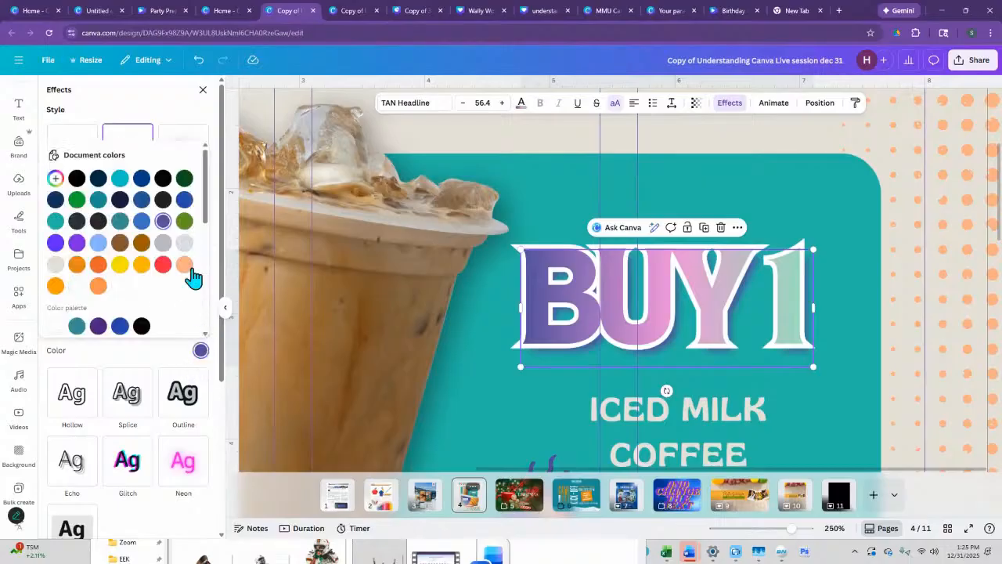
click(143, 327)
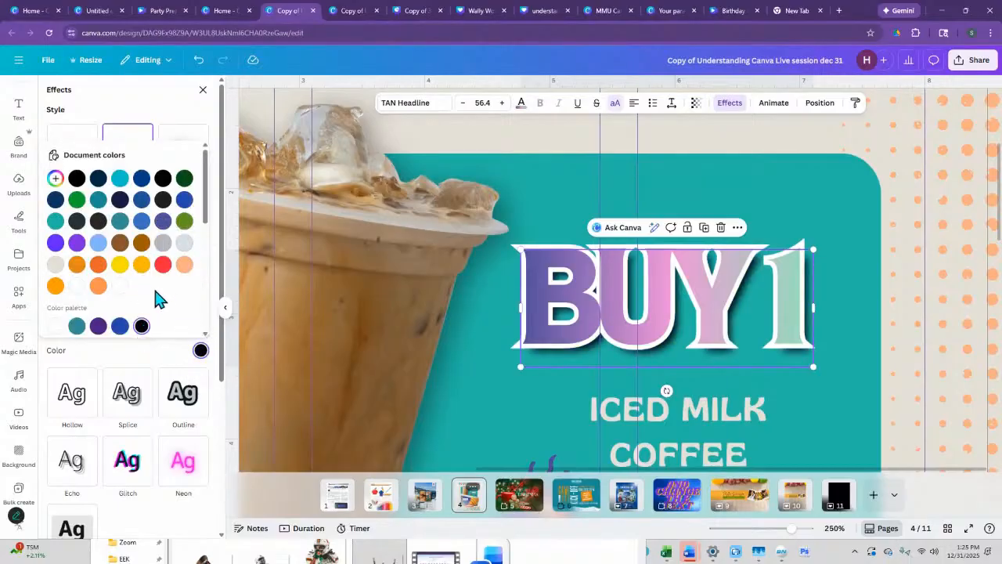
click(182, 122)
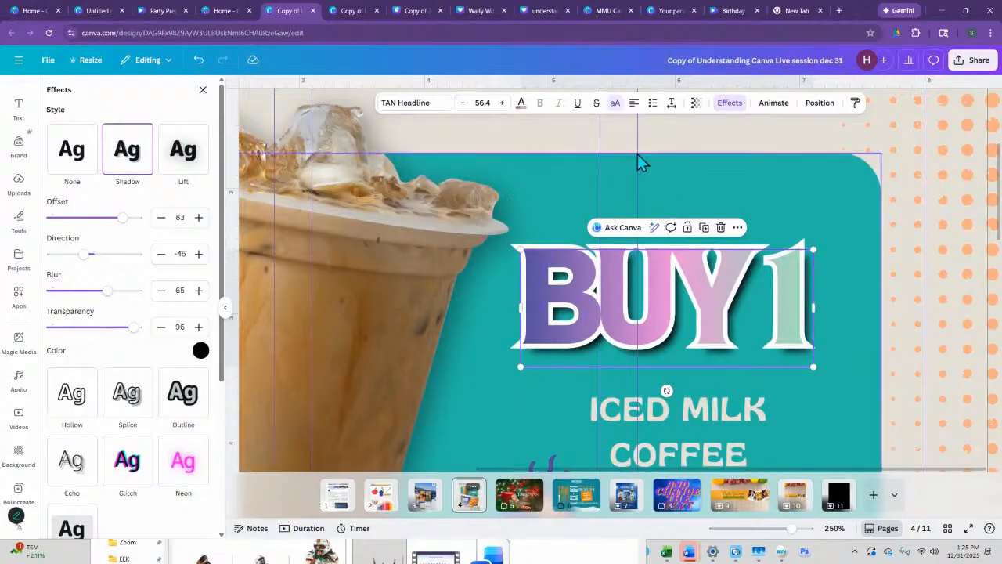
click(679, 141)
scroll(707, 410, down, 3)
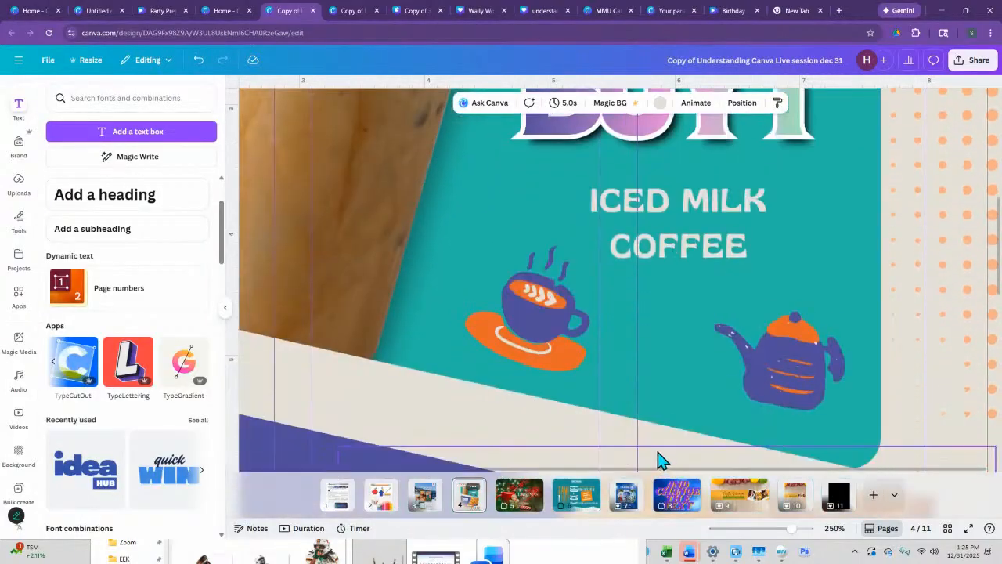
drag(791, 528, 765, 529)
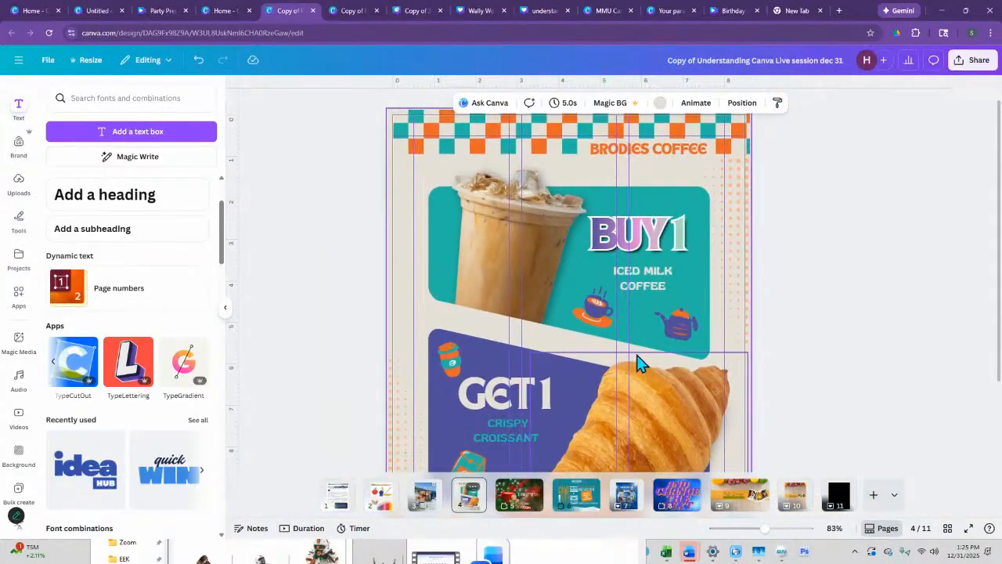
- Recolor the "GET 1" heading above "CRISPY CROISSANT" to white from the brand color palette
scroll(466, 475, down, 1)
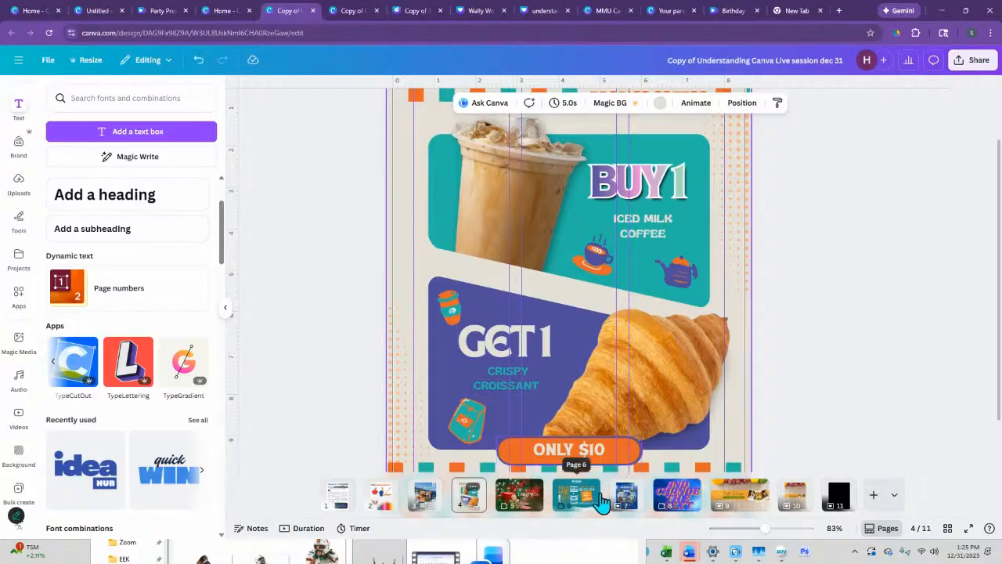
click(521, 348)
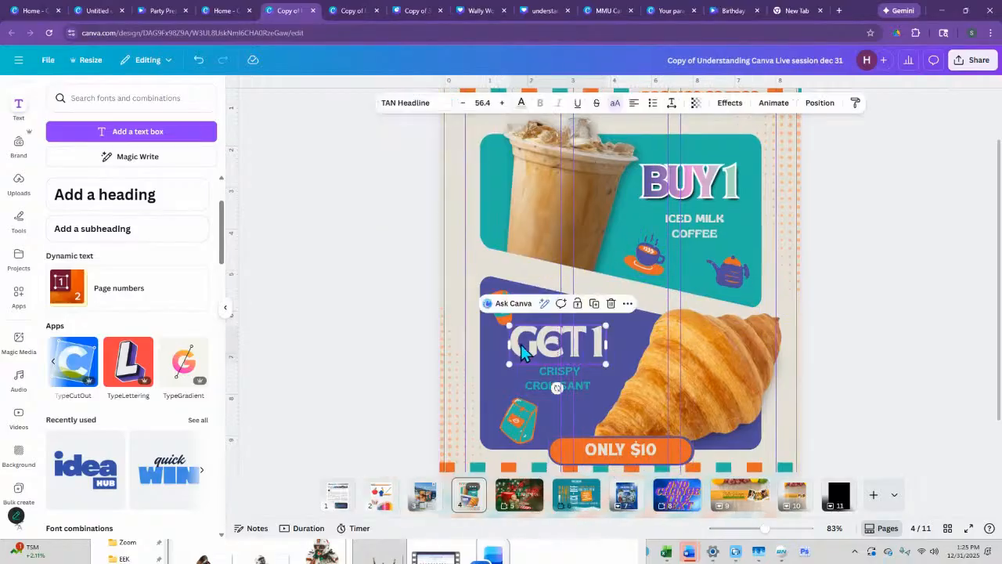
click(521, 105)
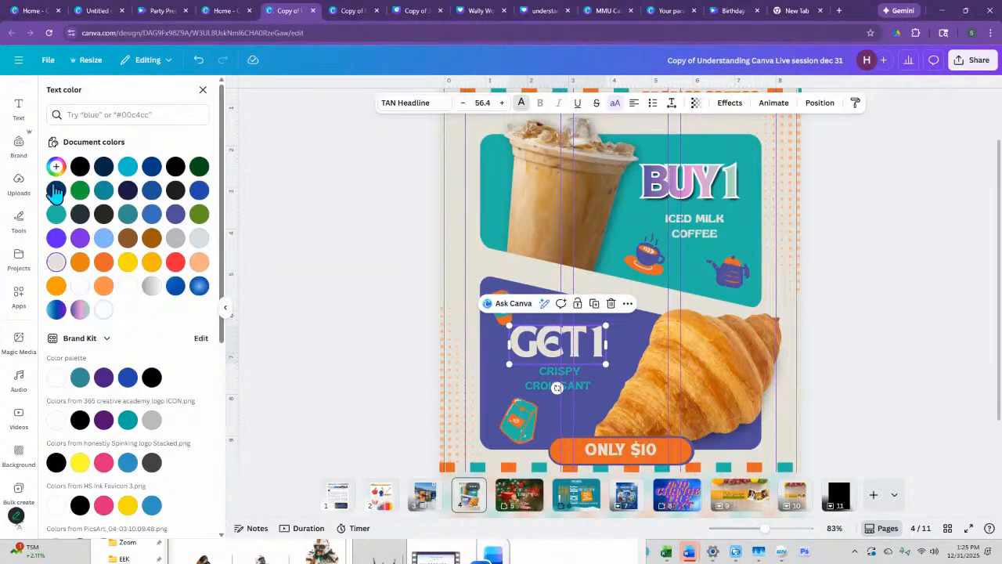
click(57, 378)
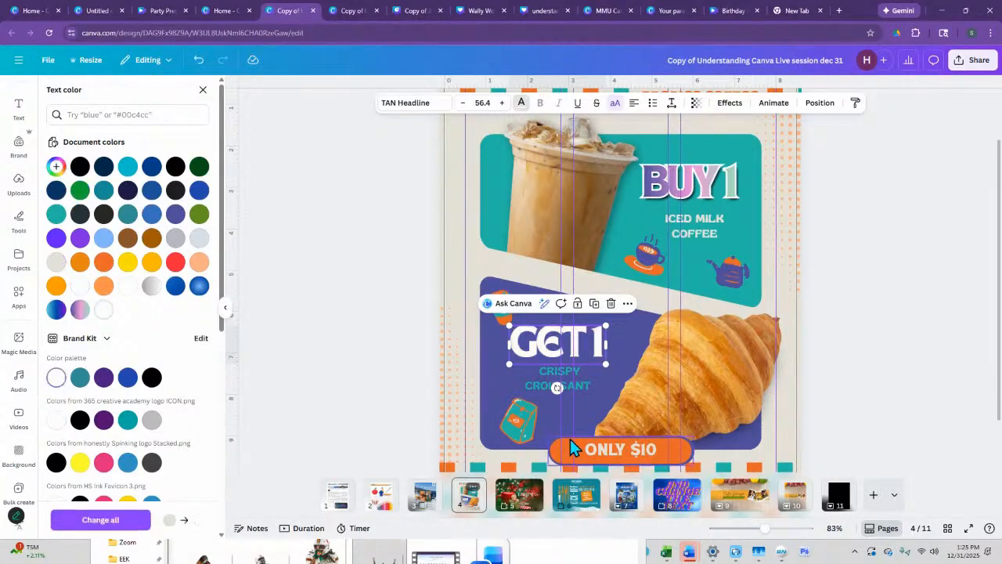
key(Escape)
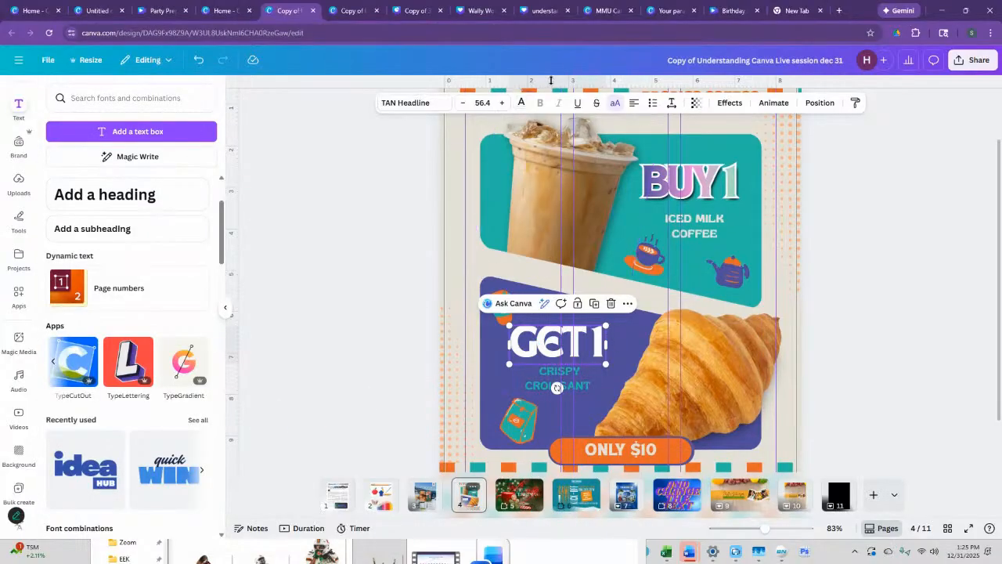
- Change the "GET 1" heading's text color to the document's red
click(522, 104)
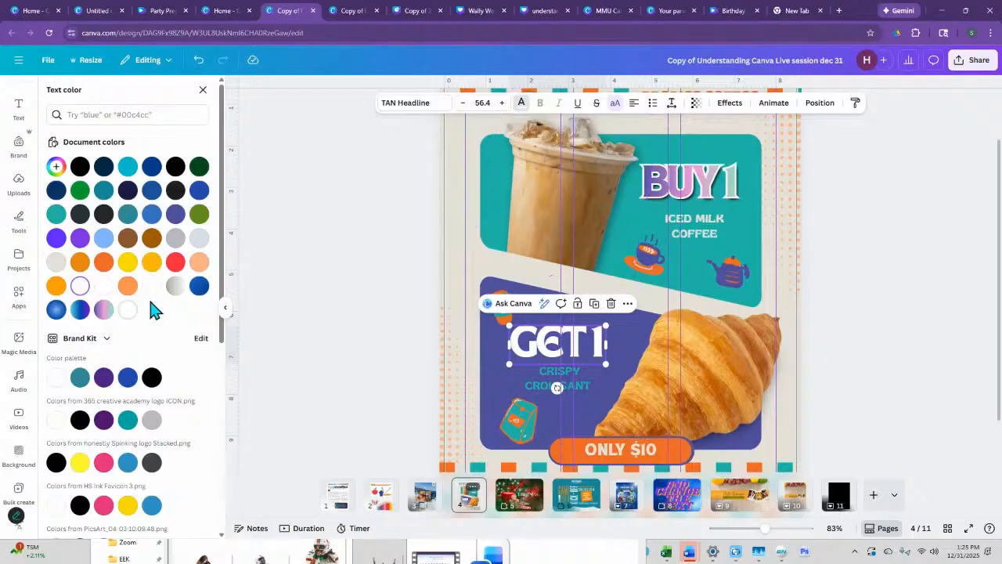
click(176, 262)
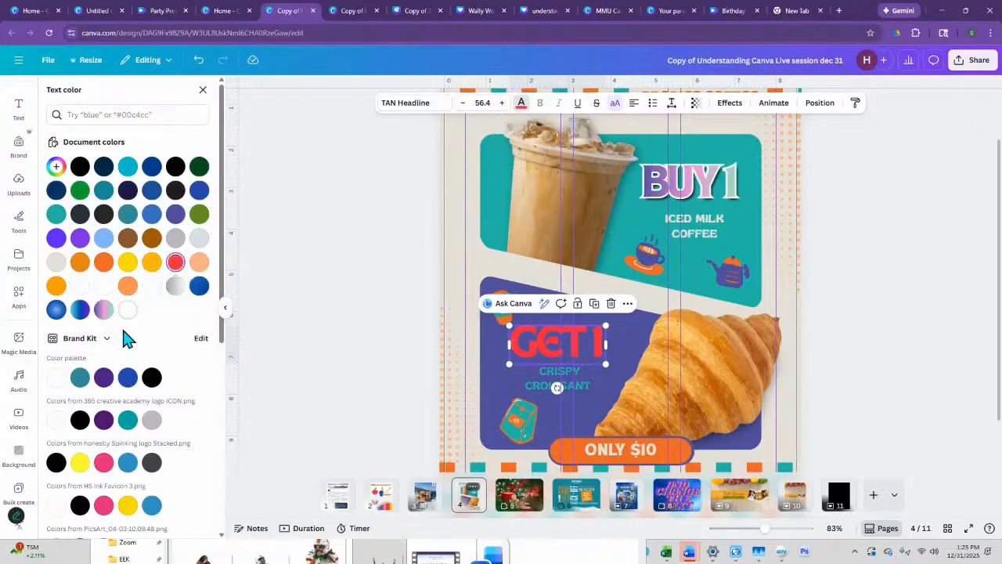
scroll(509, 384, down, 2)
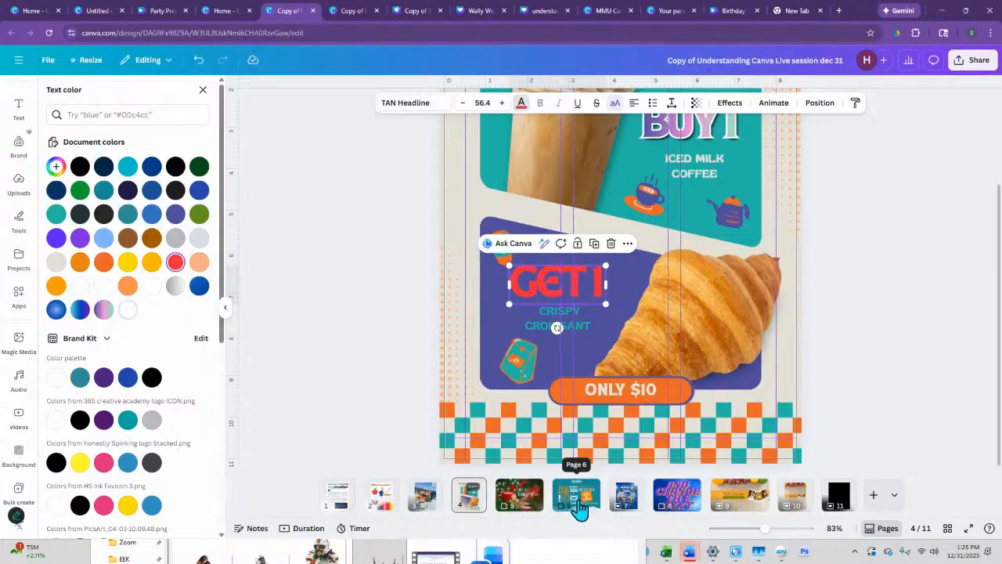
- Shift the vertical "KICK-OFF" text on page 6 slightly away from "GAME DAY" and set its color to the brand palette's white
click(579, 509)
click(622, 261)
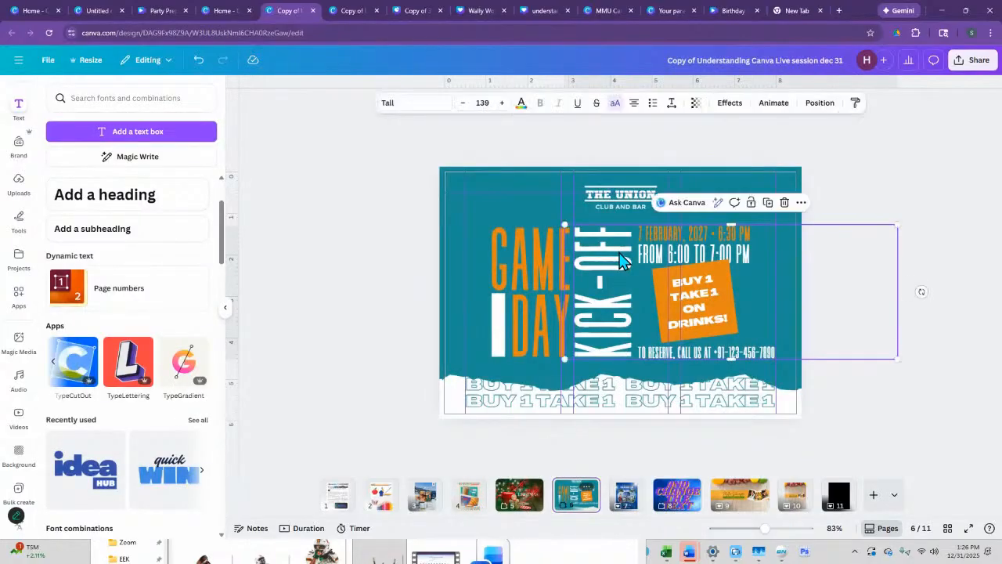
mouse_move(618, 252)
mouse_down()
mouse_move(610, 248)
mouse_move(623, 249)
mouse_up()
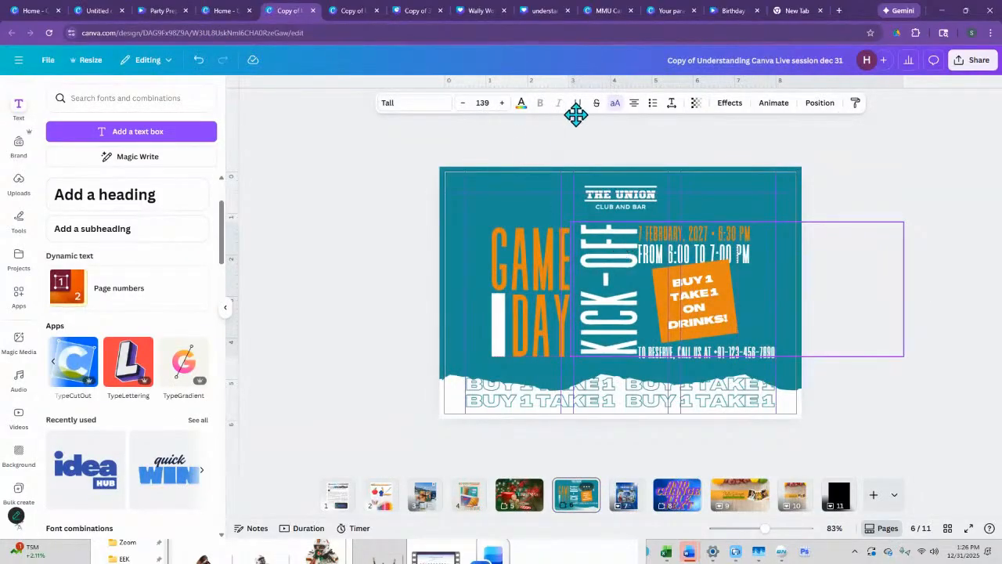
click(521, 104)
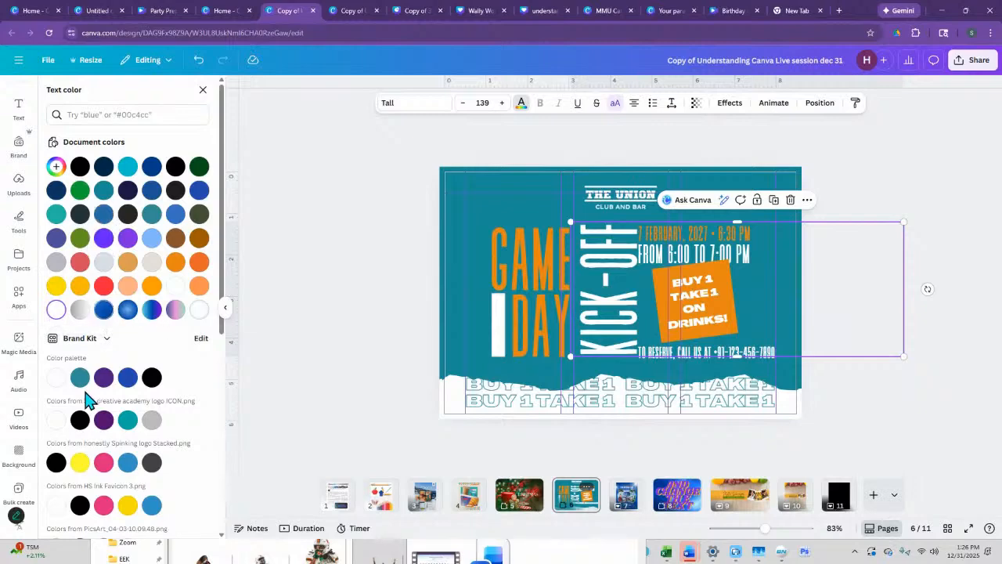
click(55, 378)
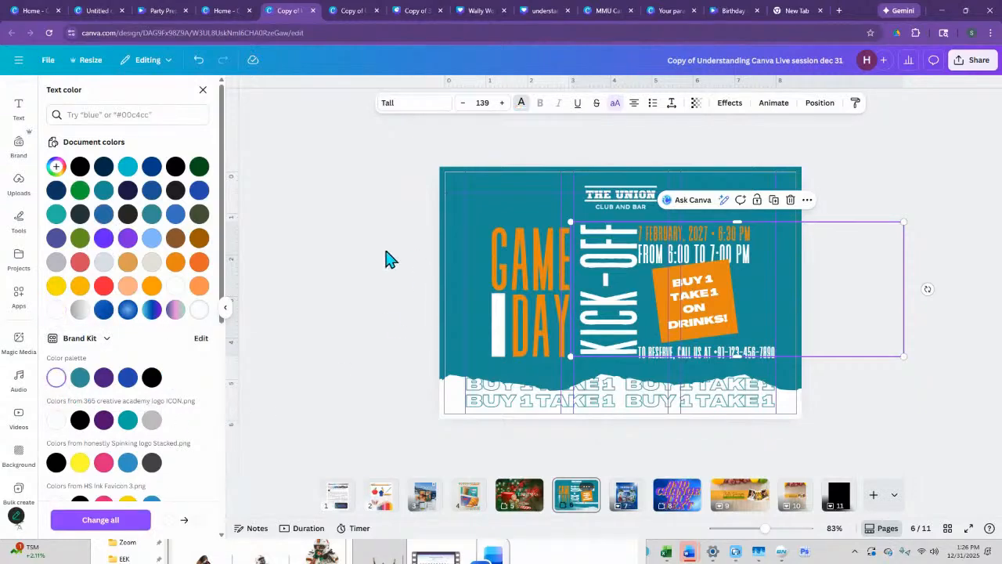
- Return to page 4 and set the "GET 1" heading to the brand palette's white
click(307, 263)
click(467, 499)
click(551, 352)
click(520, 102)
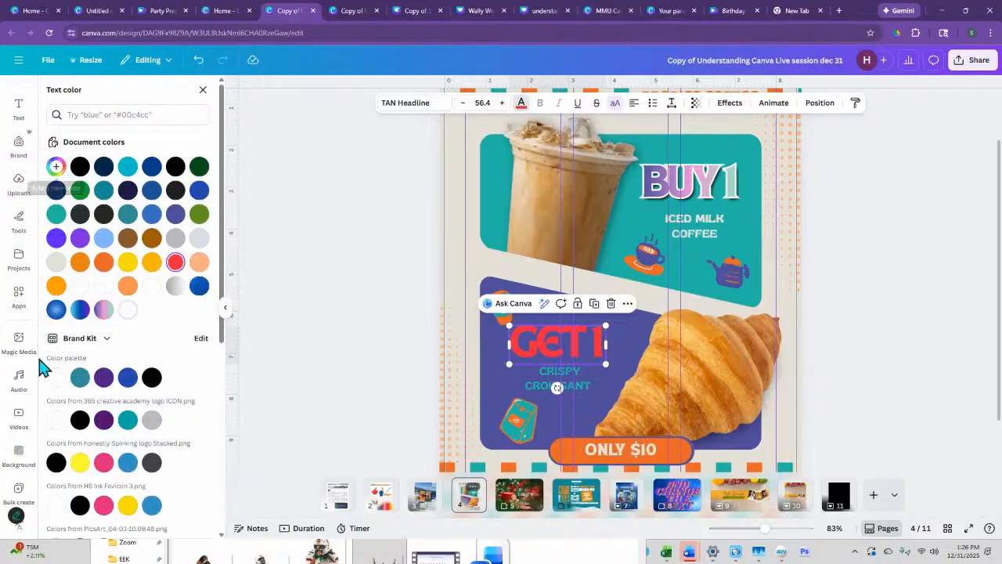
click(53, 379)
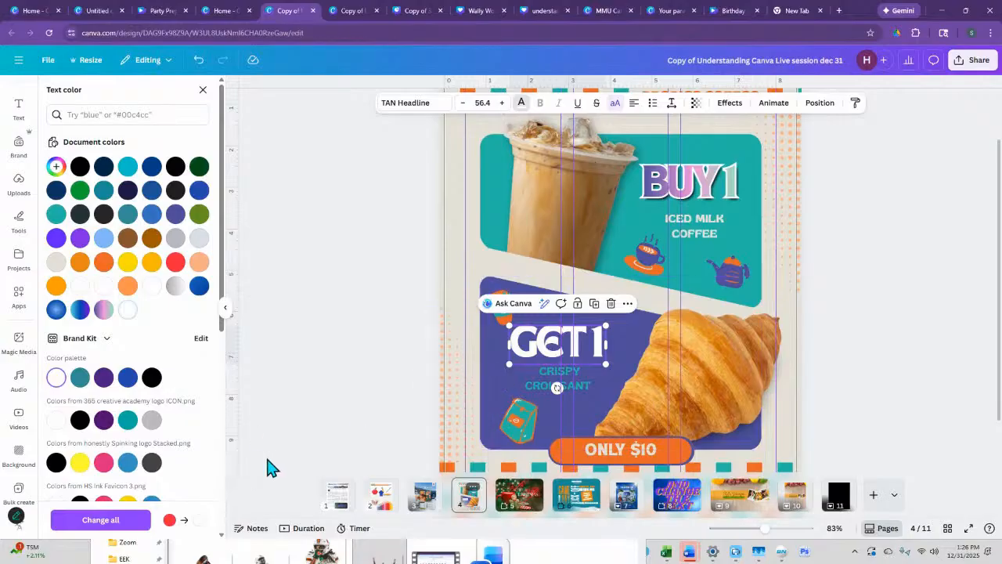
click(360, 247)
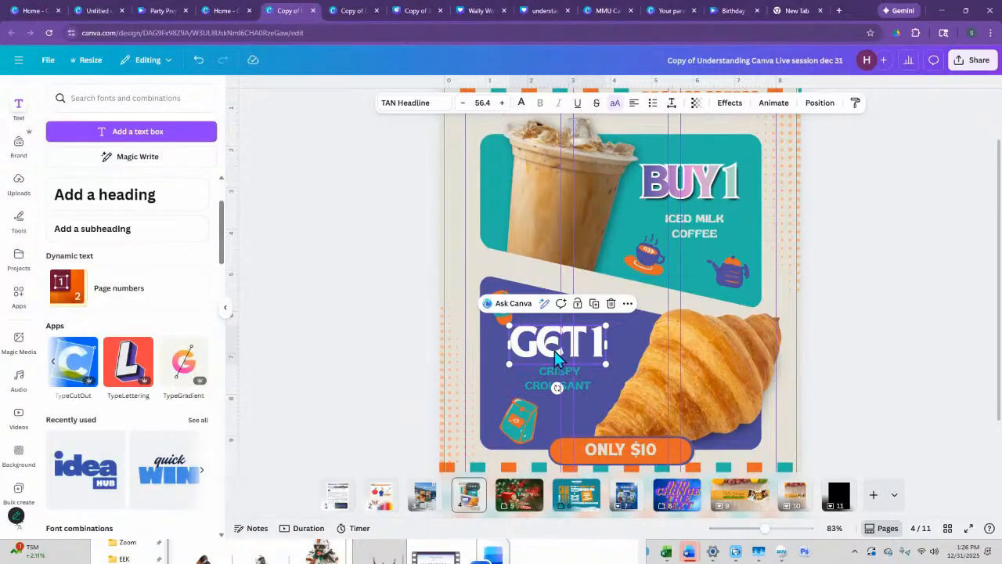
- Try recoloring "GET 1" to the brand pink with the change applied to all matching text, and undo it
double_click(553, 351)
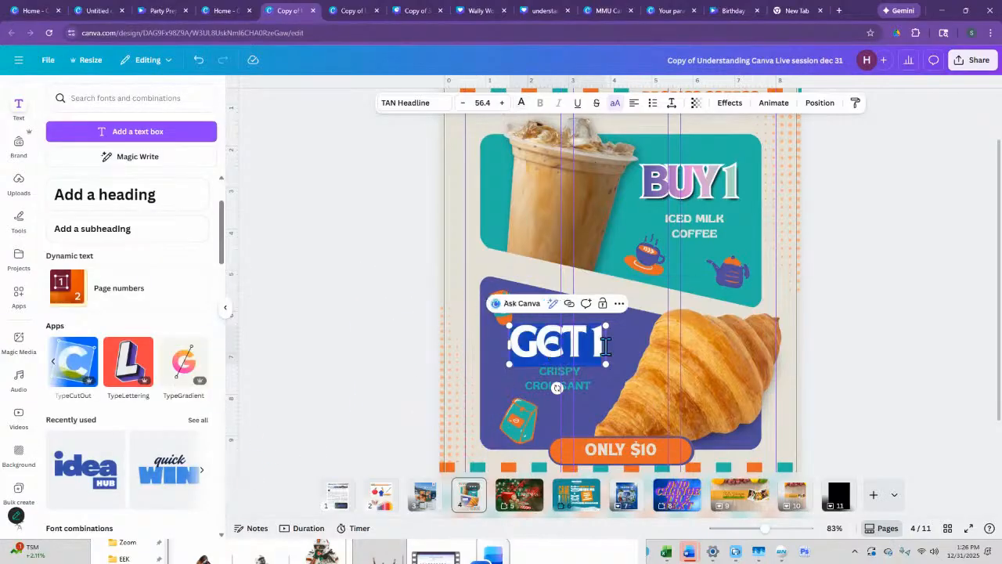
click(381, 336)
click(540, 352)
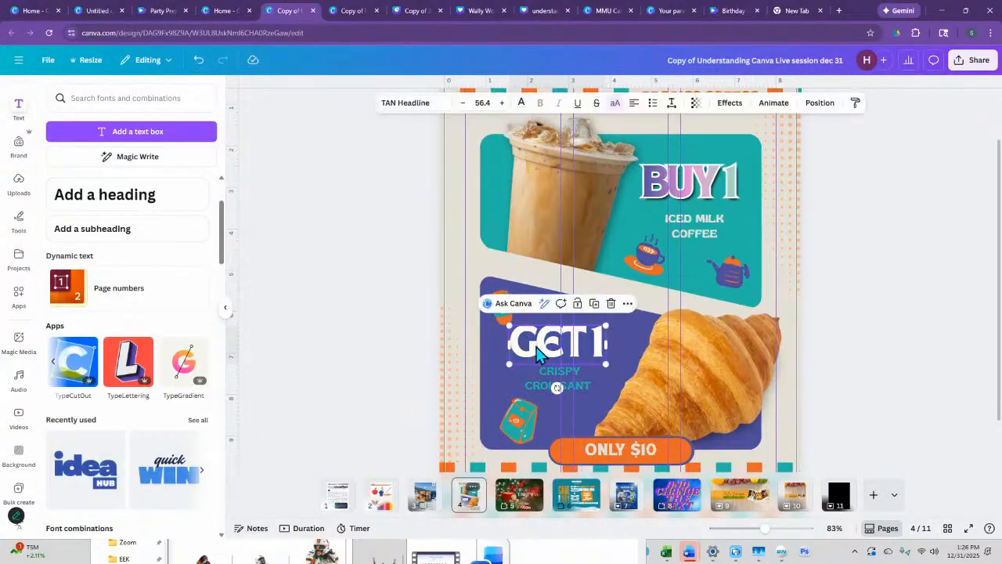
click(521, 102)
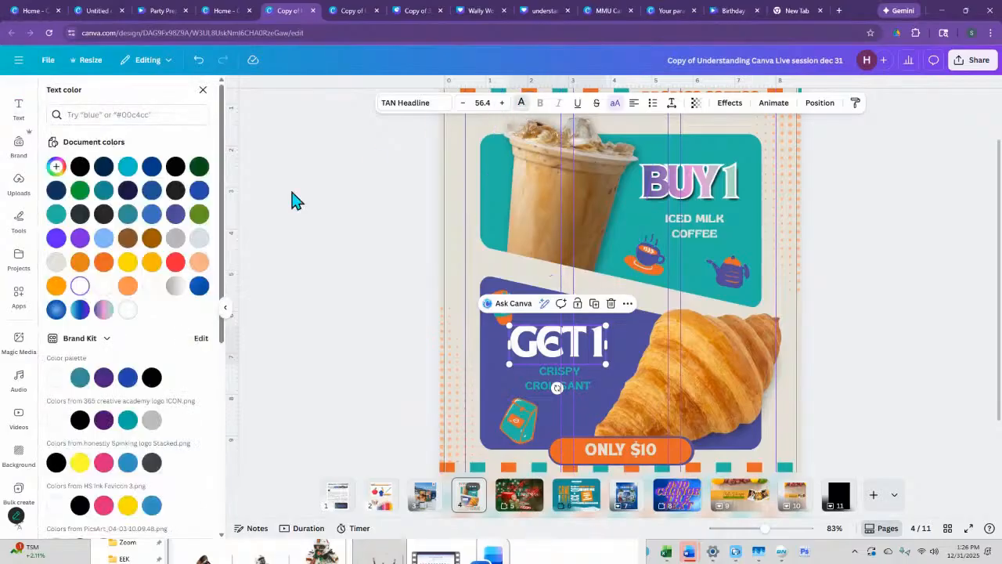
click(103, 462)
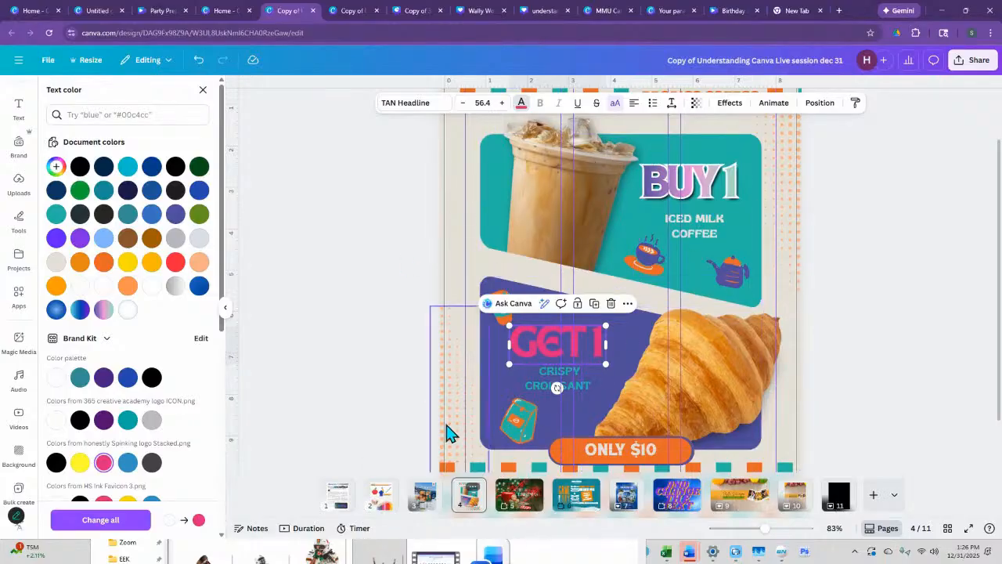
click(92, 520)
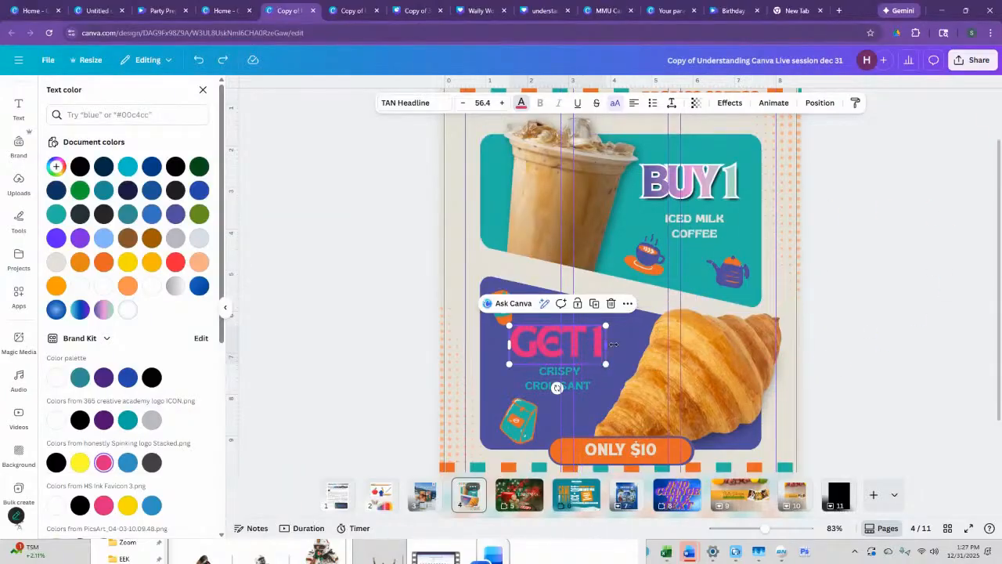
key(ctrl+z)
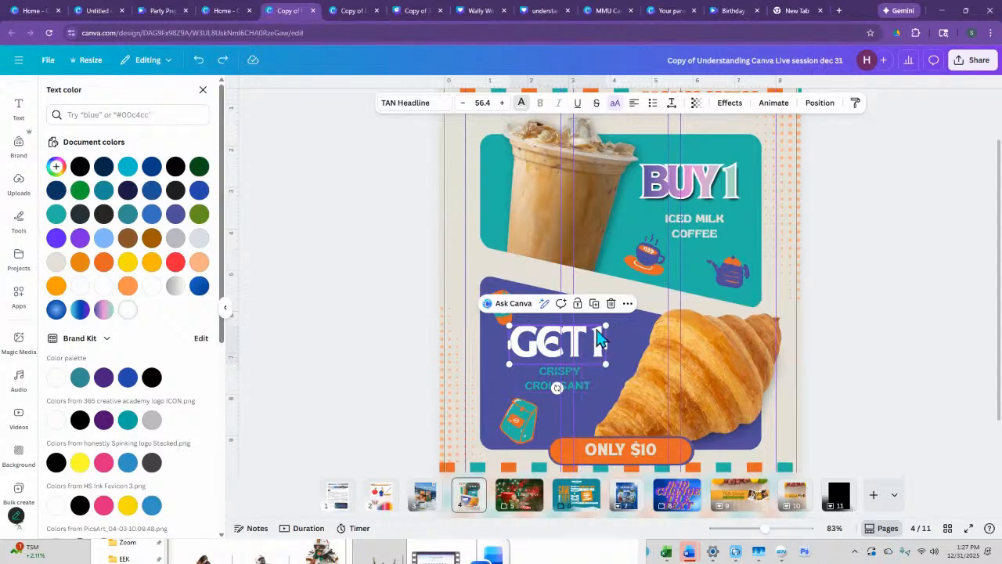
- Place two copies of the white "GET 1" heading, one at the iced coffee's base and one over the croissant
drag(603, 341, 727, 420)
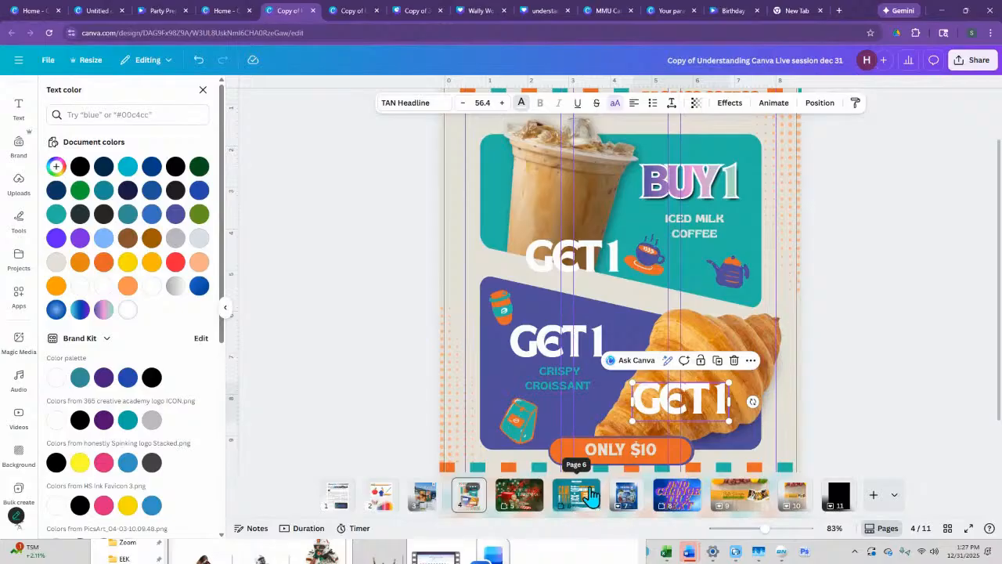
- Fully lock page 6, the "GAME DAY" flyer, against editing
right_click(589, 494)
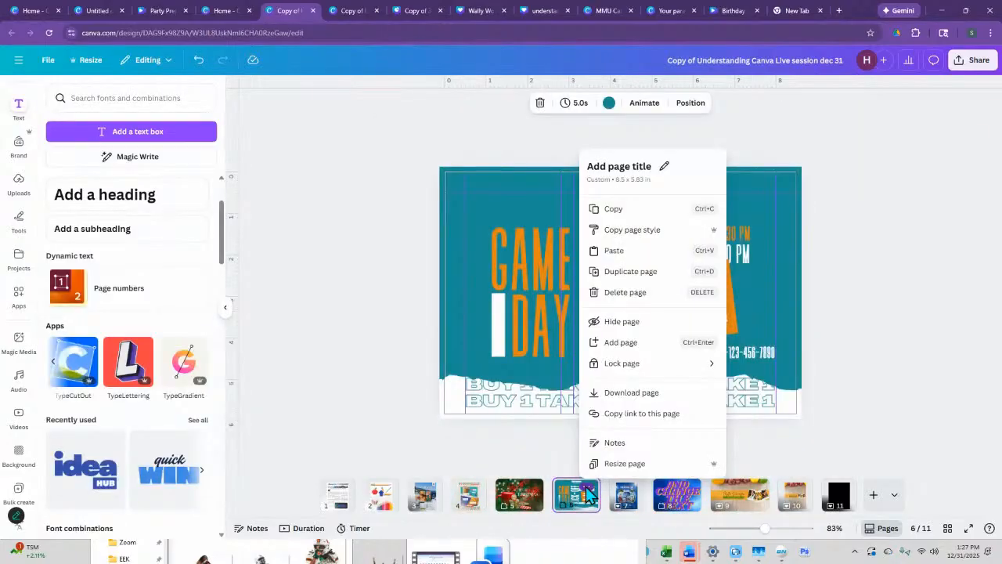
mouse_move(633, 364)
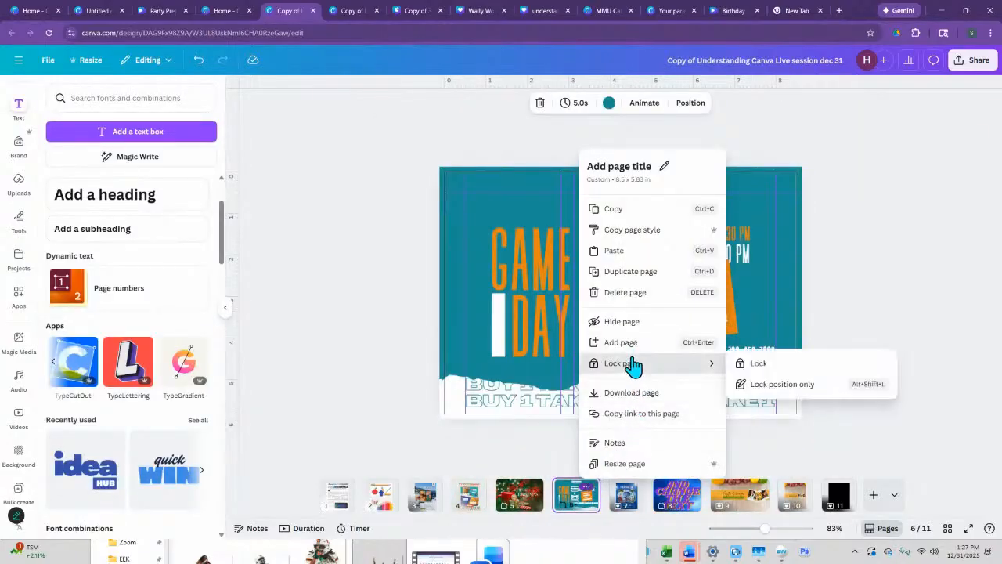
click(753, 364)
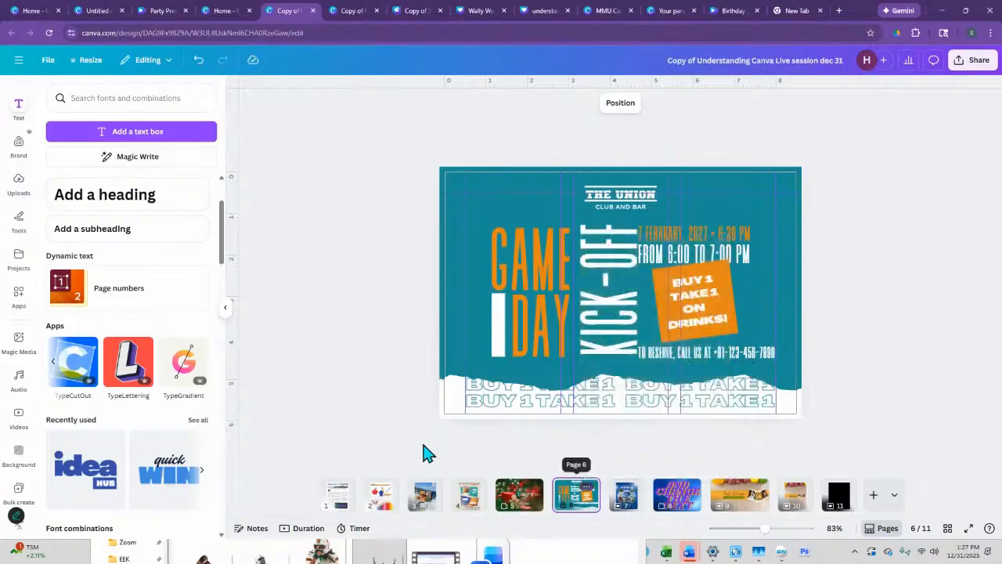
- Recolor the "GET 1" copy by the iced coffee on page 4 to brand pink and apply the change across all pages
click(468, 498)
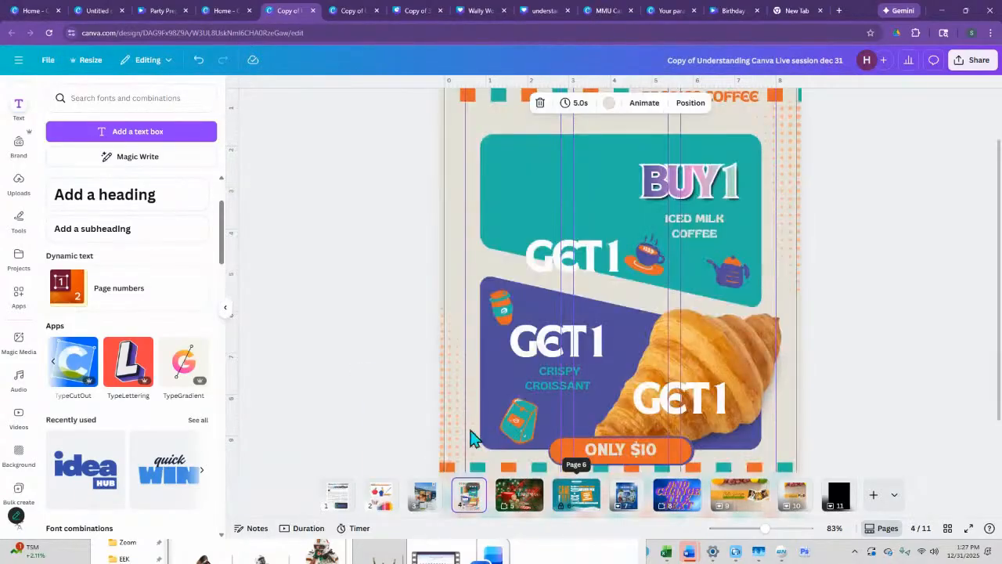
click(579, 260)
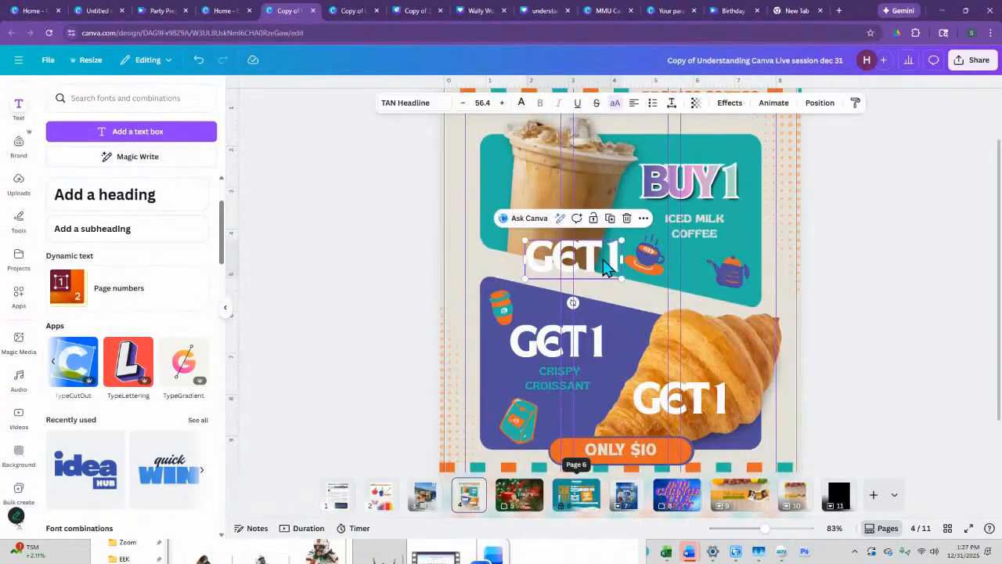
click(521, 104)
click(103, 463)
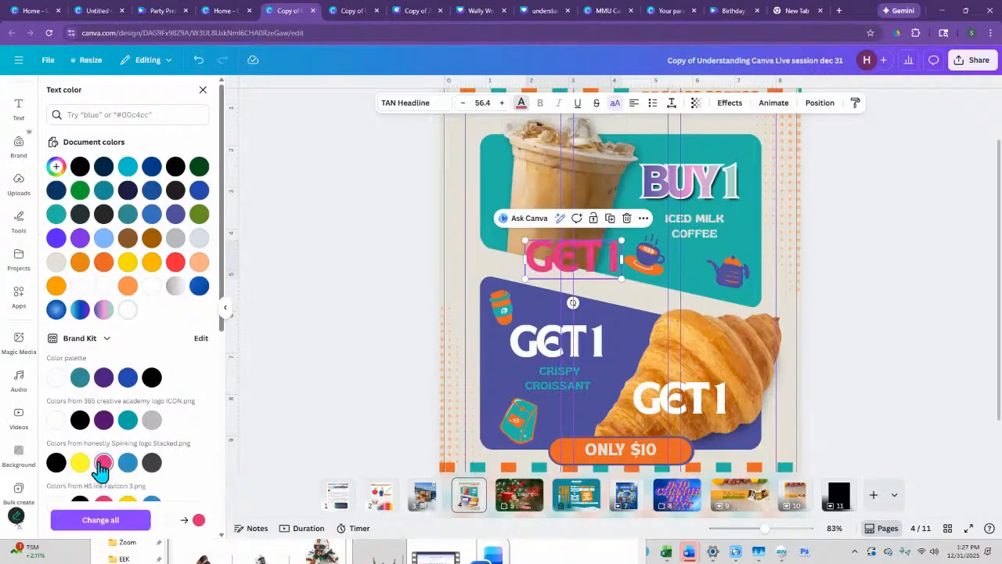
click(126, 523)
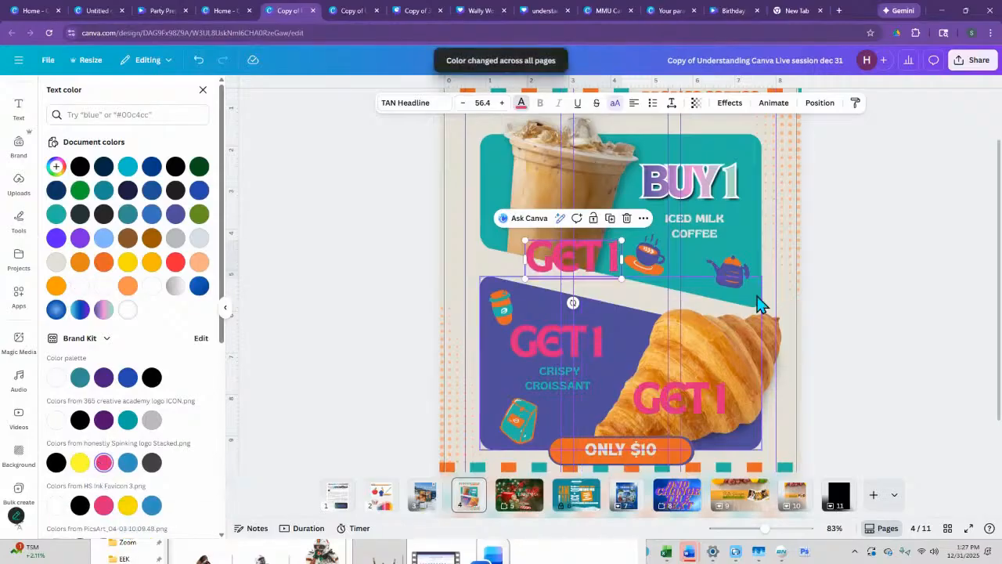
- Unlock page 6, the "GAME DAY" flyer
right_click(587, 501)
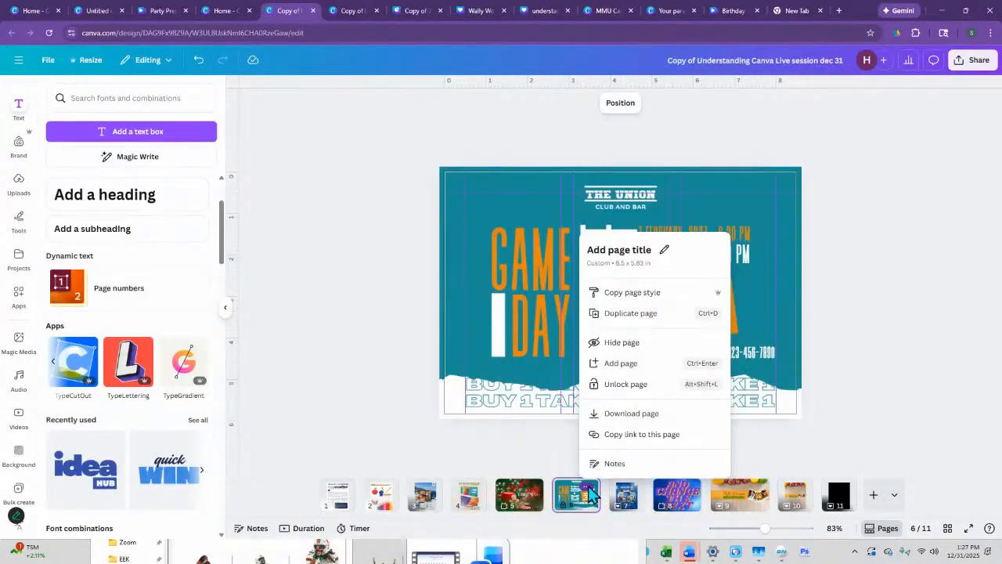
click(616, 384)
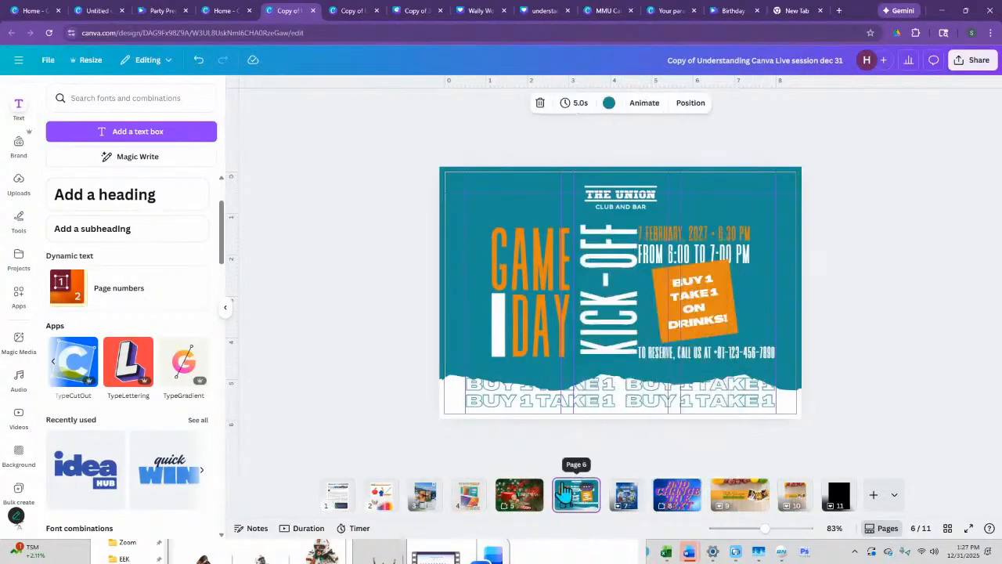
- Change the font of the pink "GET 1" copy by the iced coffee on page 4 to Brittany
click(470, 501)
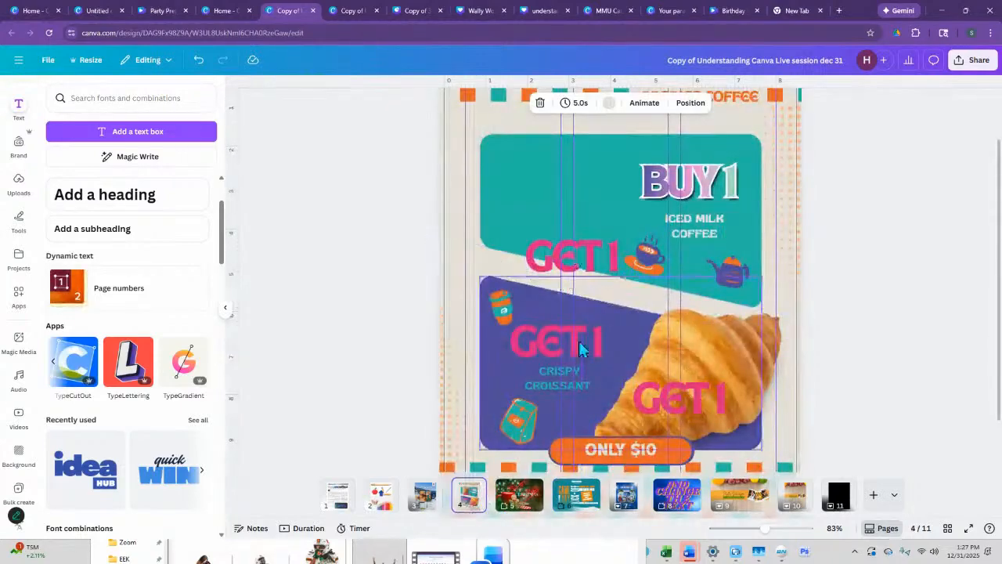
click(595, 271)
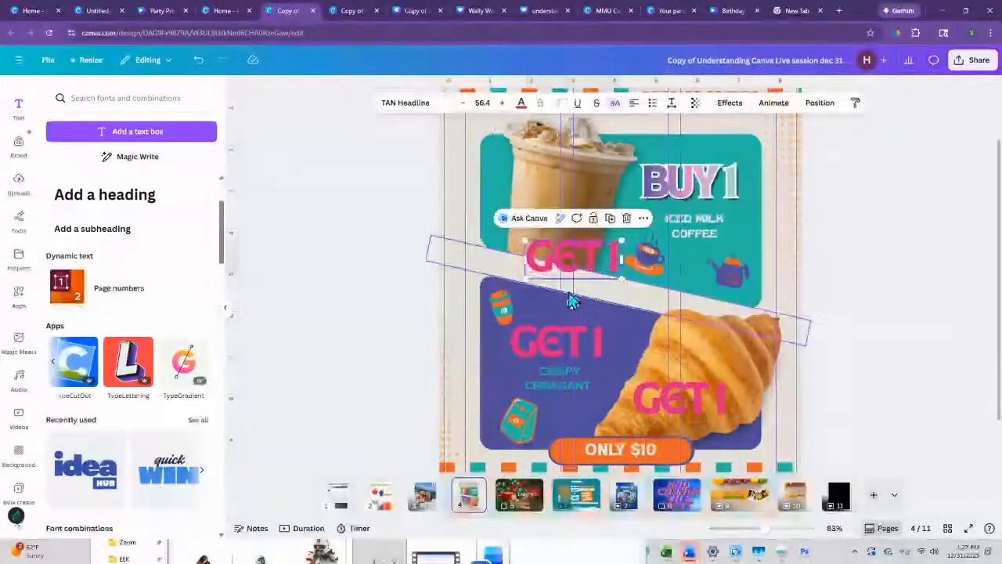
click(419, 108)
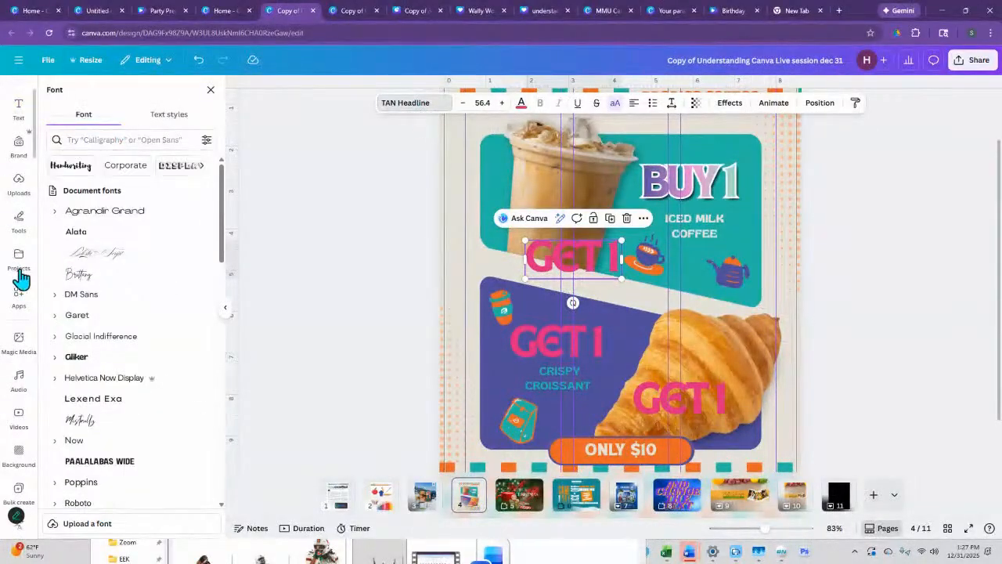
click(77, 274)
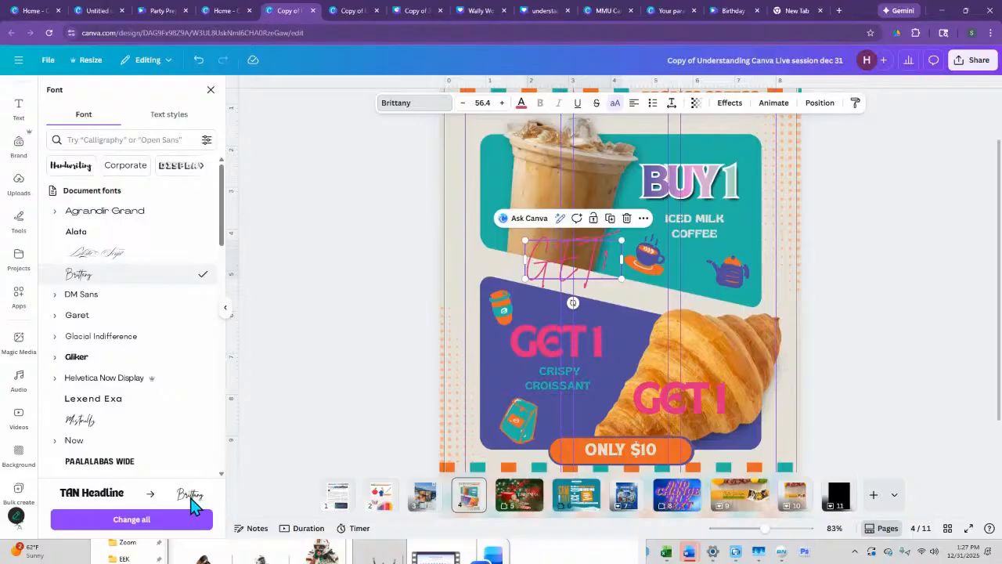
- Apply the Brittany font change to all matching text across the pages
click(139, 522)
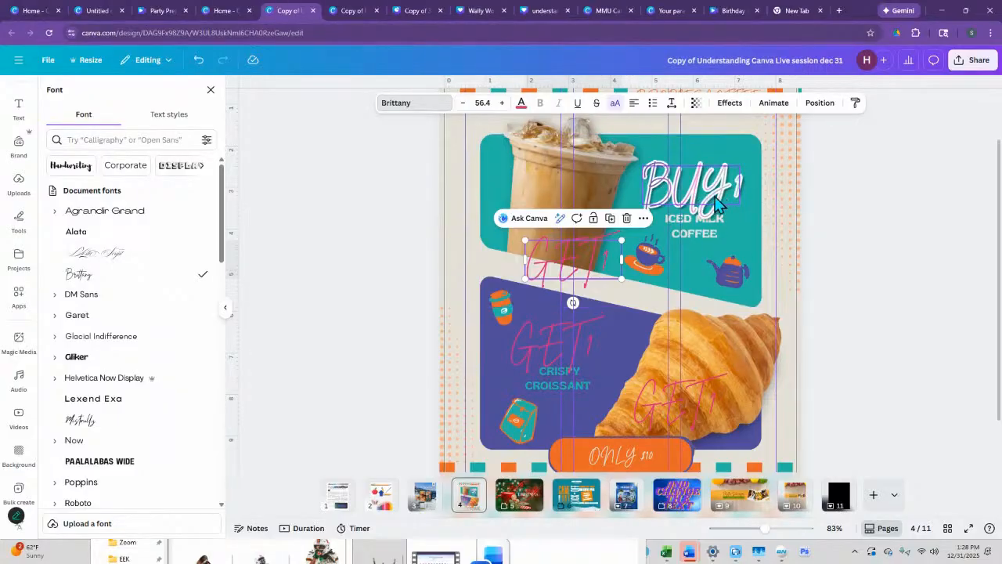
click(435, 108)
click(437, 109)
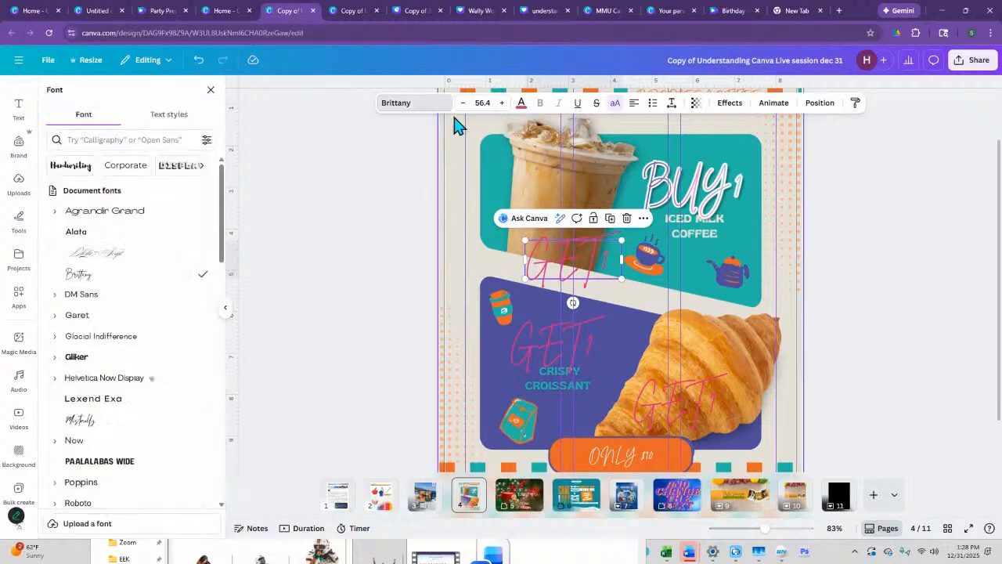
- Try Paalalabas Wide on the iced coffee "GET 1" copy and all matching text, and undo the change across the pages
click(101, 462)
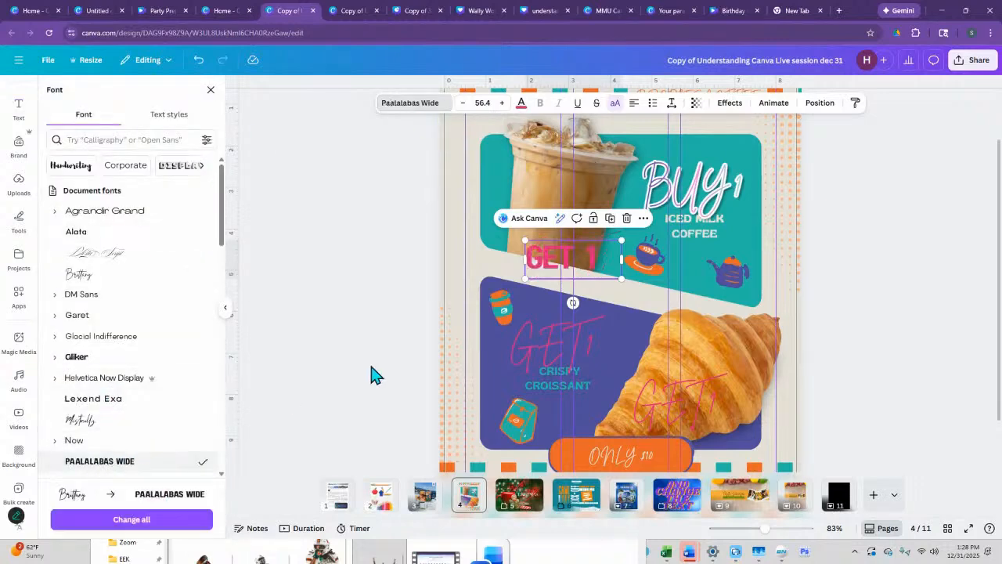
click(100, 519)
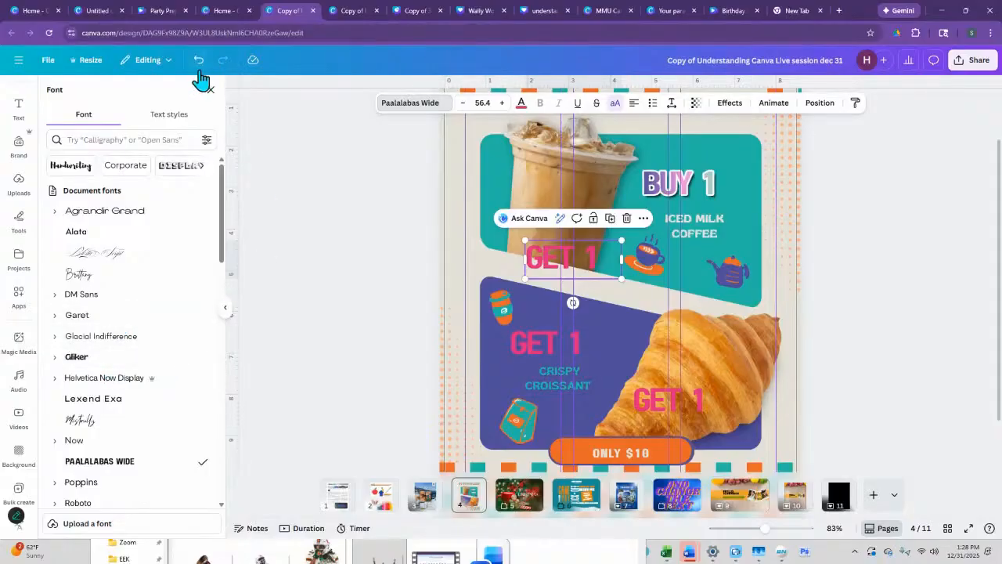
click(200, 62)
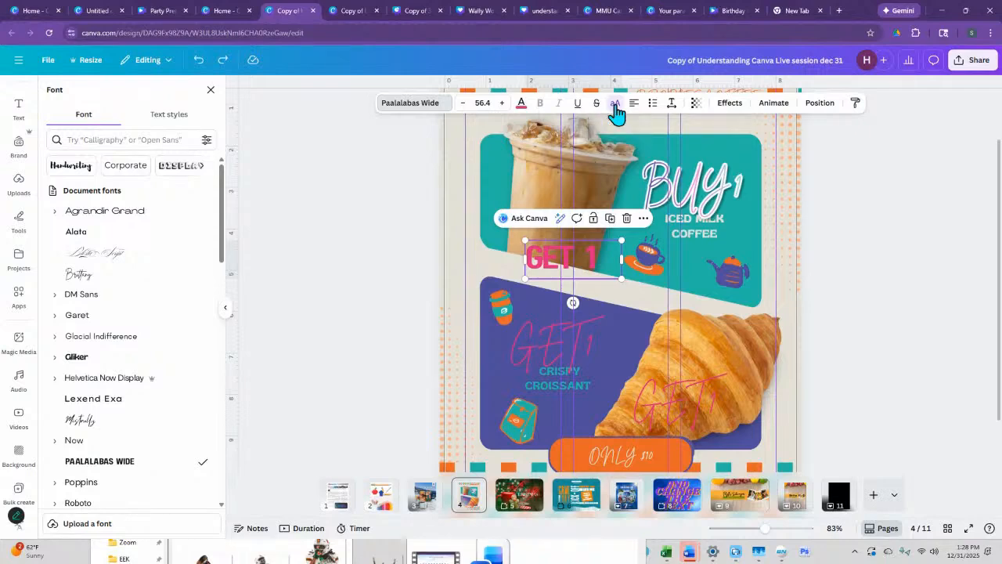
- Change the font of the iced coffee "GET 1" copy to Garet and set it in uppercase
click(599, 360)
click(583, 270)
click(69, 316)
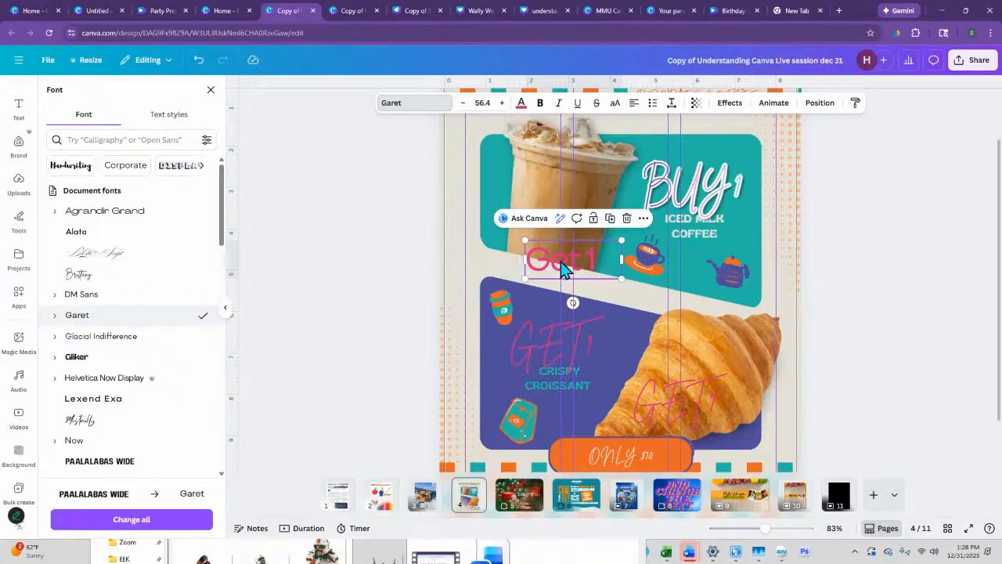
click(615, 103)
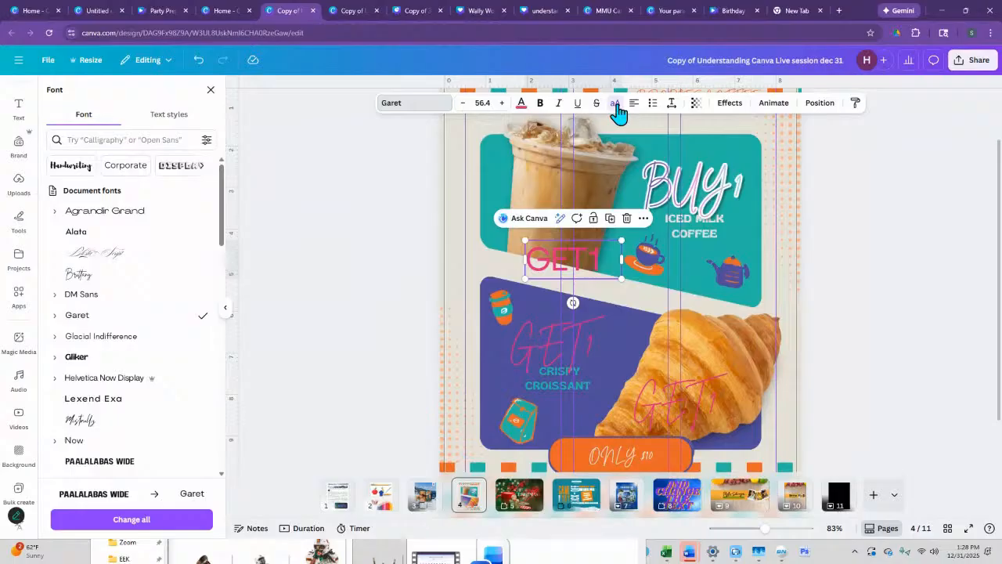
- Widen the letter spacing of the iced coffee "GET 1" copy to about 438 and tighten its line spacing to about 0.91
click(672, 105)
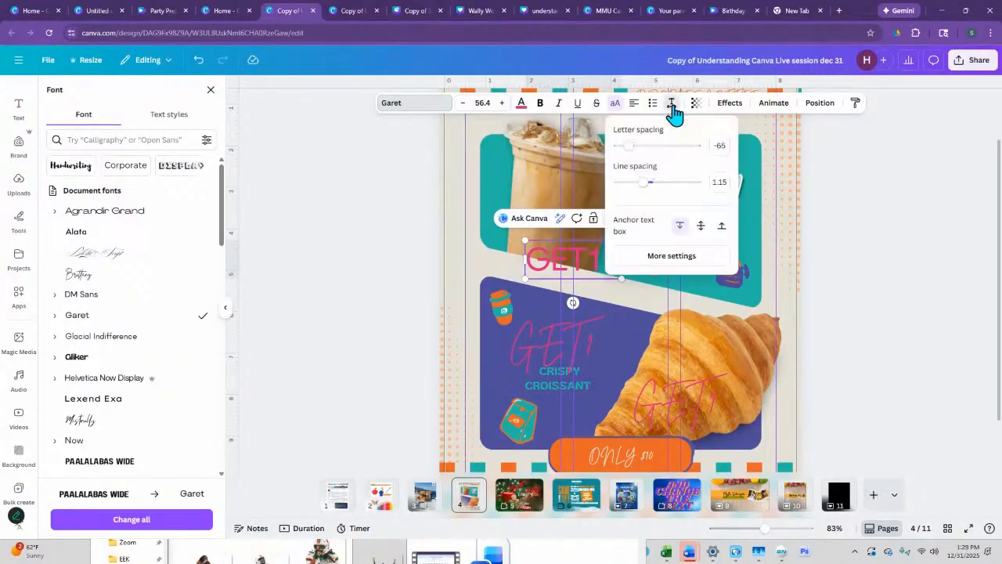
drag(629, 146, 627, 186)
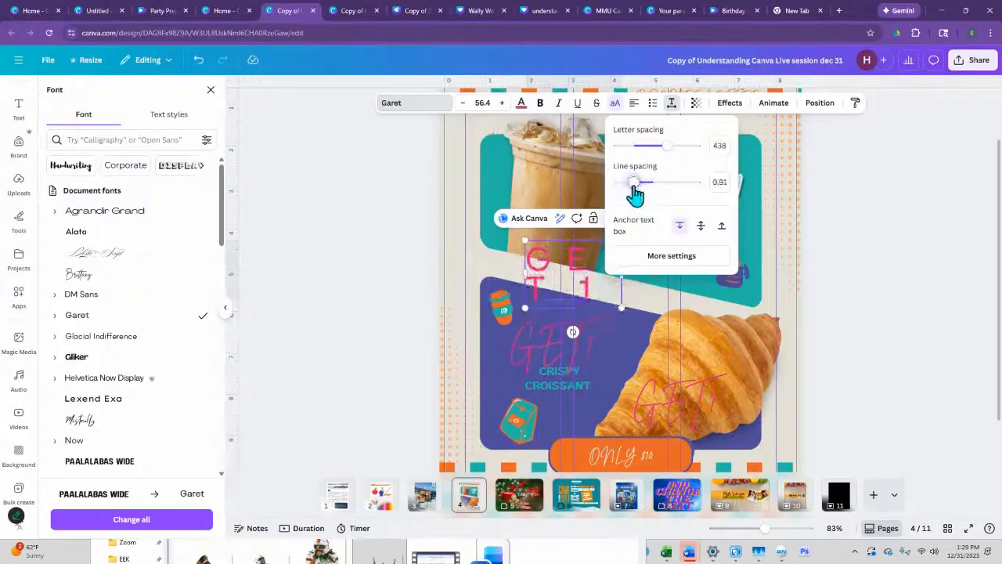
mouse_move(665, 147)
mouse_down()
mouse_move(644, 152)
mouse_move(677, 158)
mouse_up()
- Delete the "GET 1" copy below the iced coffee on page 4
click(562, 333)
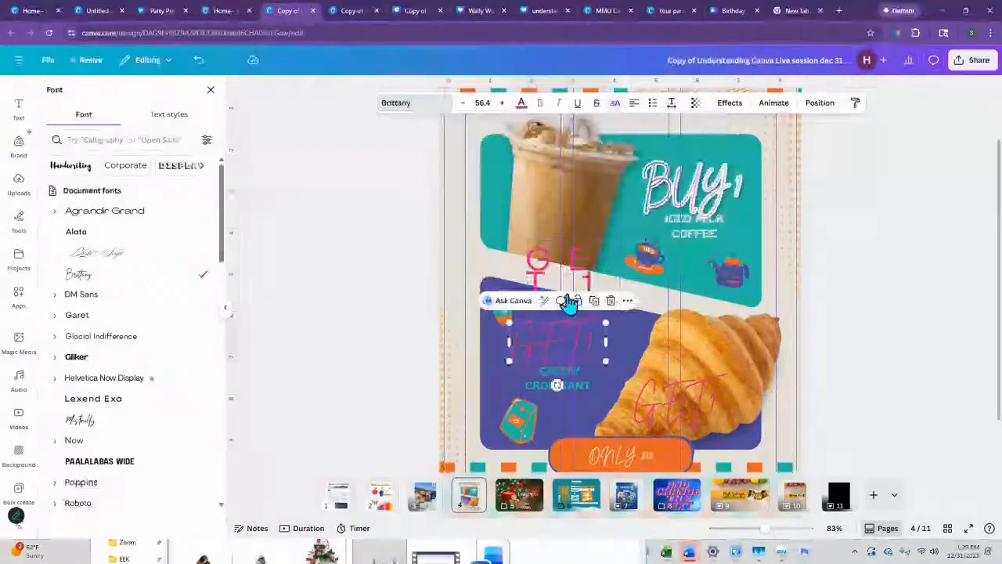
click(577, 274)
key(Delete)
- Browse the text animations for the "GET 1" above "CRISPY CROISSANT" and the photo animations for the iced coffee image
click(584, 351)
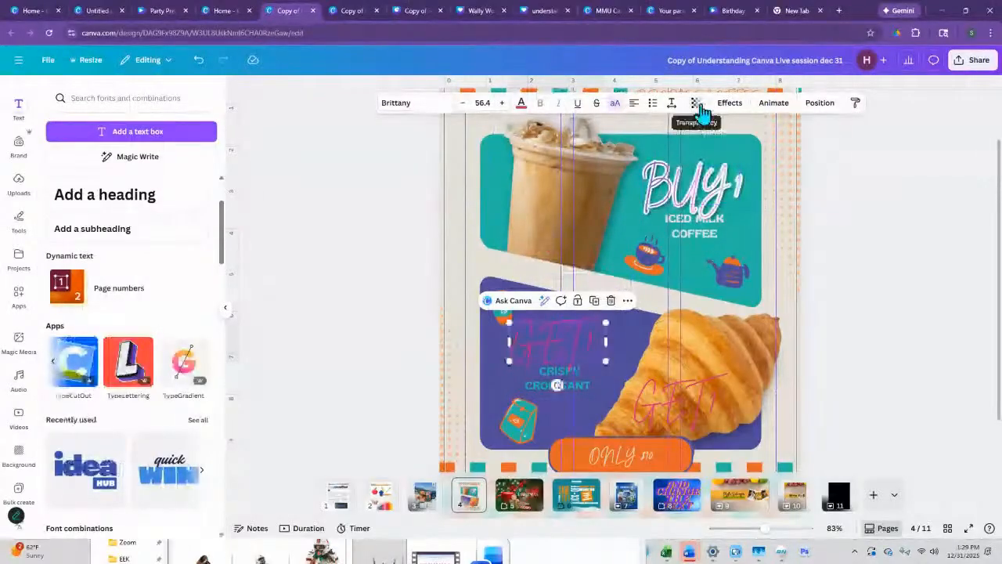
click(775, 107)
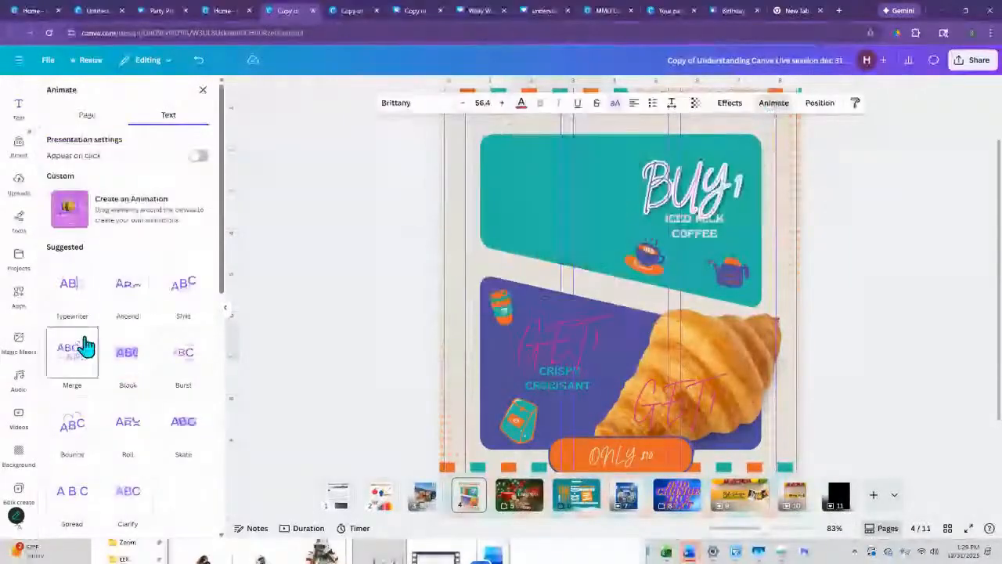
scroll(88, 342, down, 3)
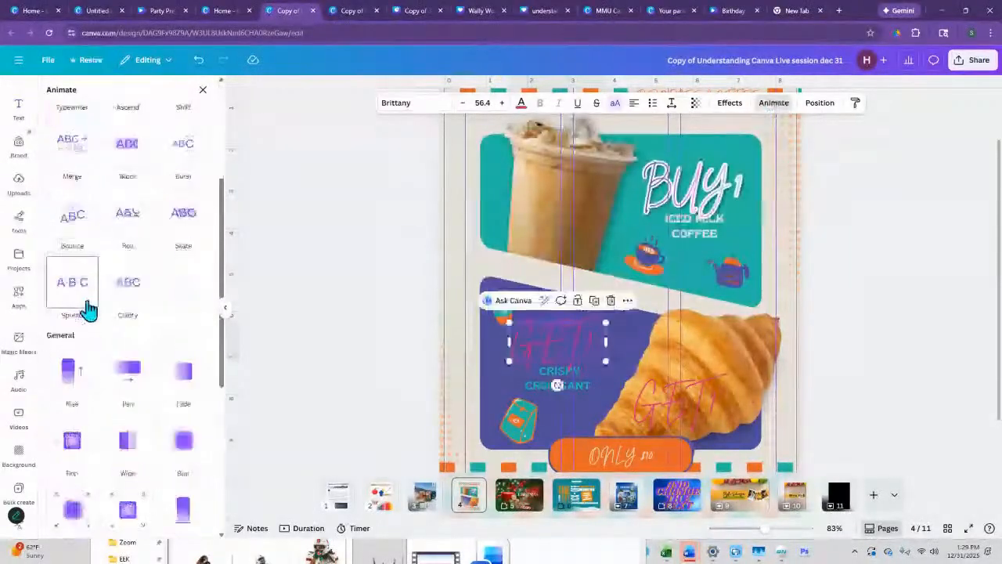
scroll(88, 309, down, 1)
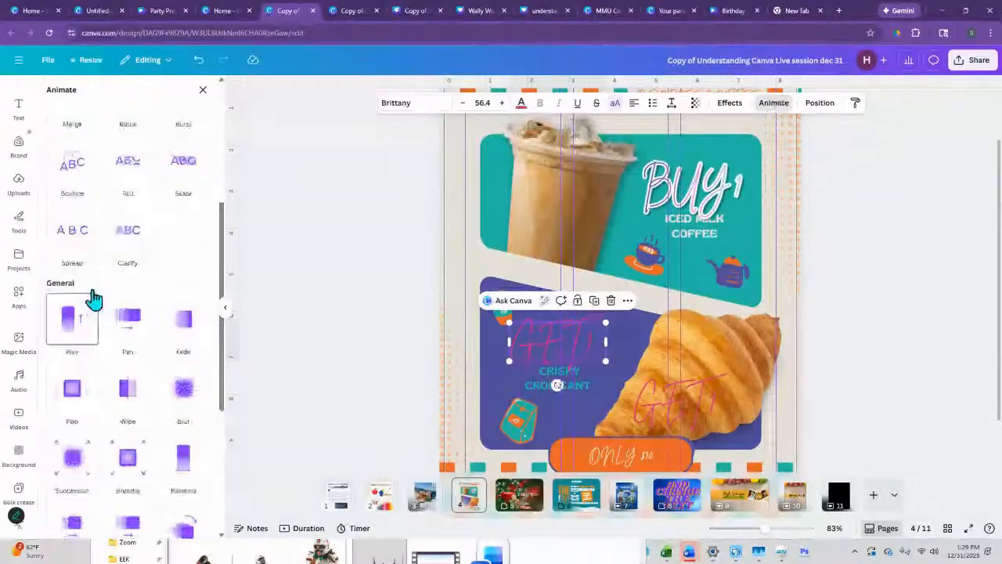
click(541, 196)
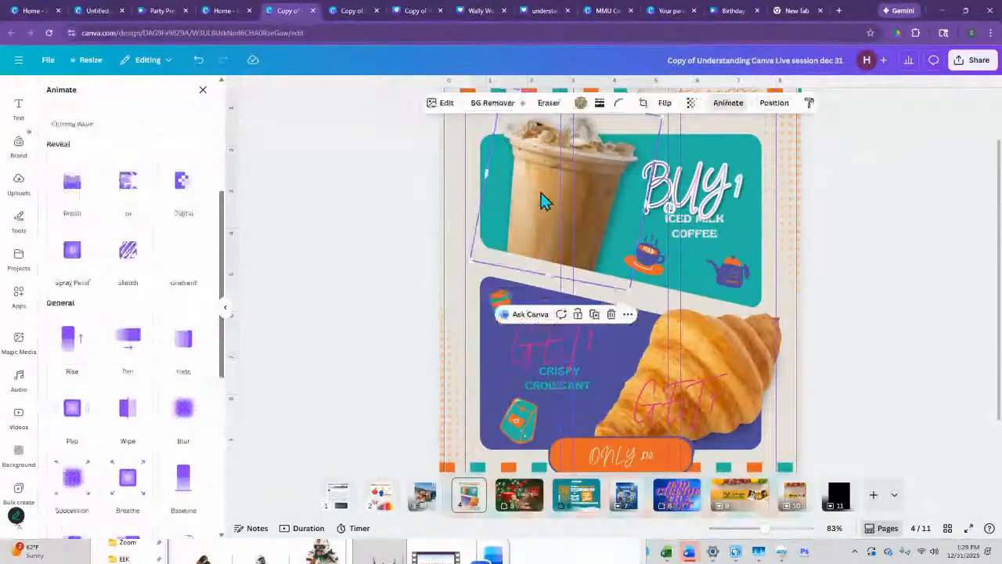
scroll(130, 286, up, 5)
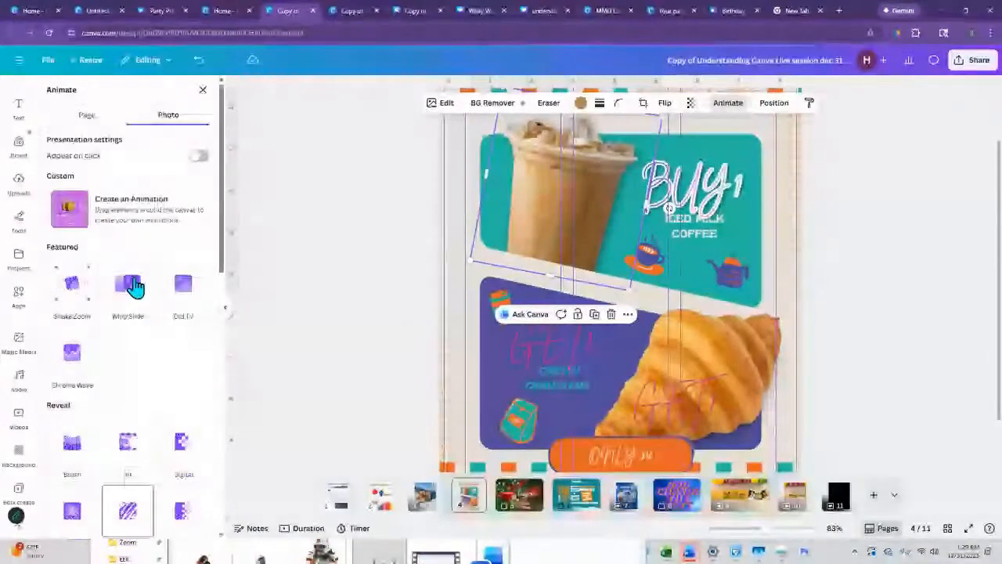
scroll(134, 306, down, 2)
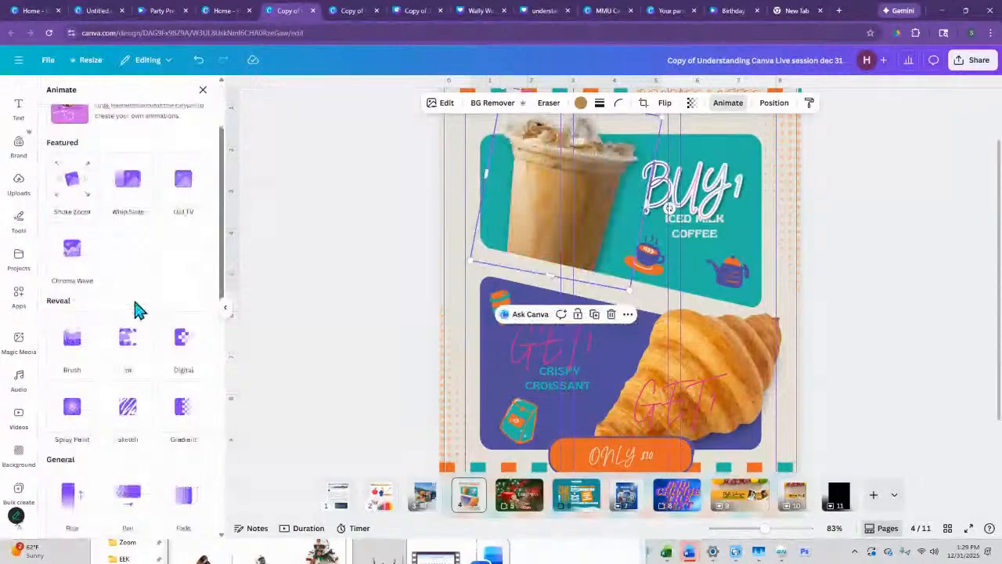
scroll(125, 407, down, 3)
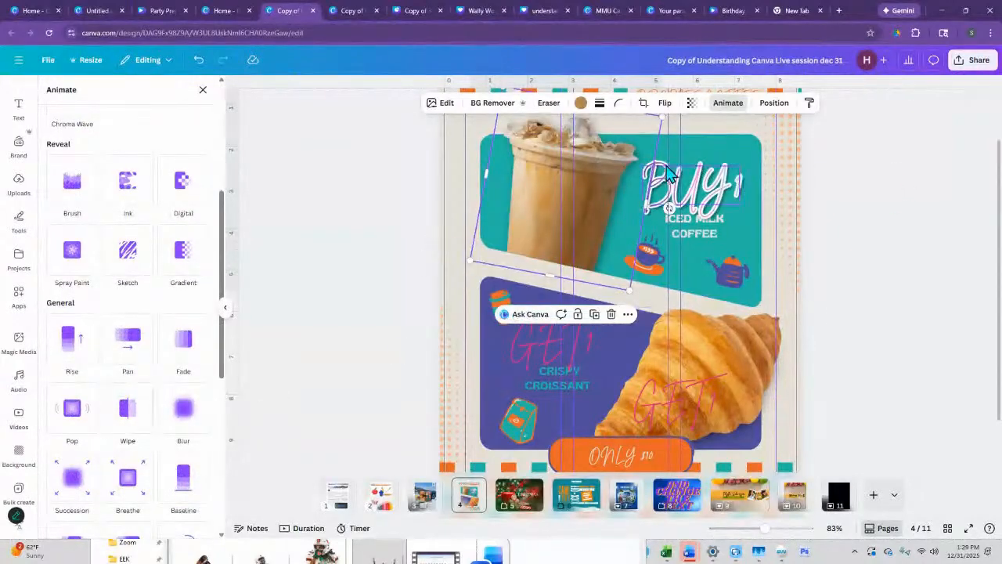
click(575, 344)
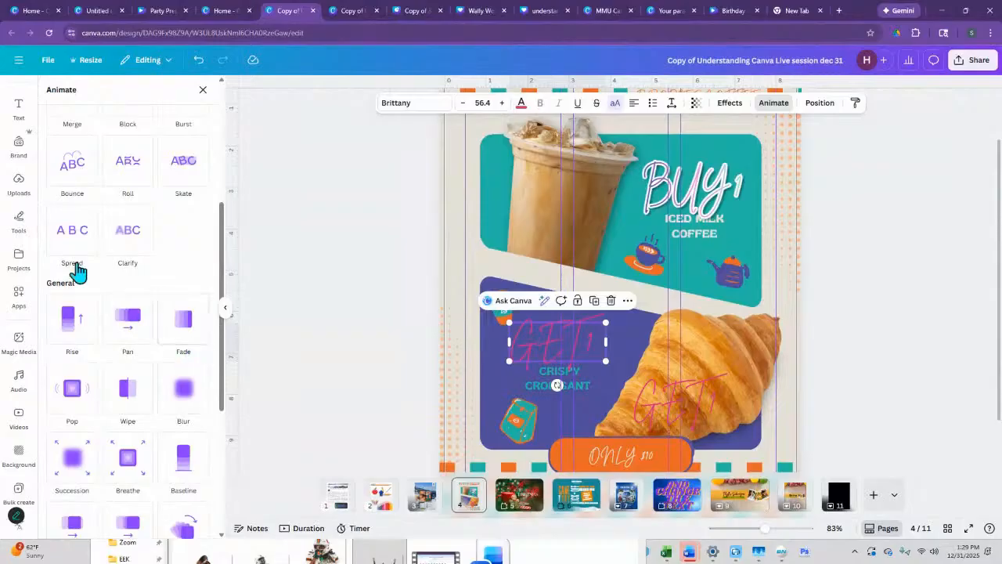
scroll(78, 270, up, 3)
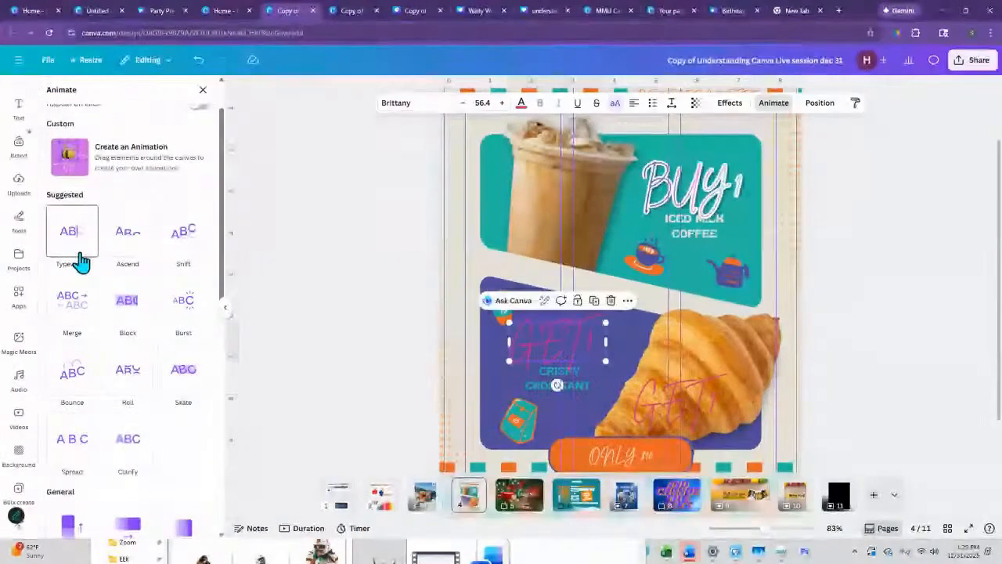
scroll(78, 260, up, 2)
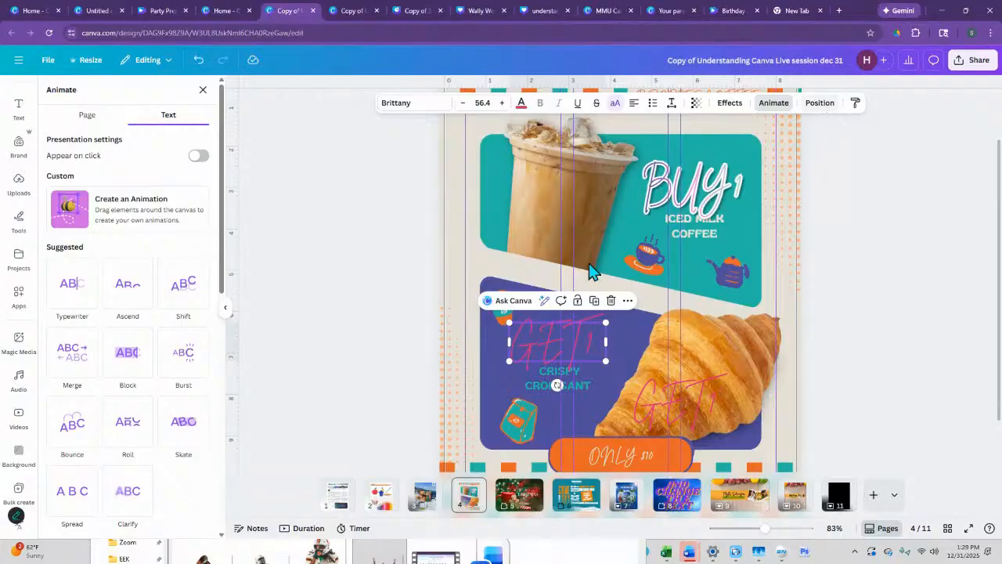
- Copy the style of the "CRISPY CROISSANT" text onto the "GET 1" text directly above it
click(582, 388)
click(855, 103)
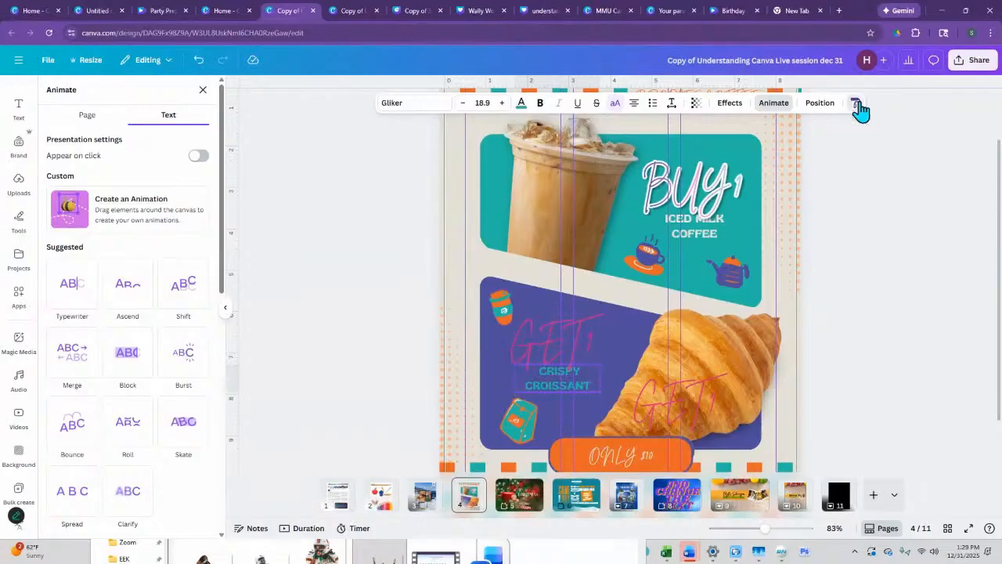
click(550, 345)
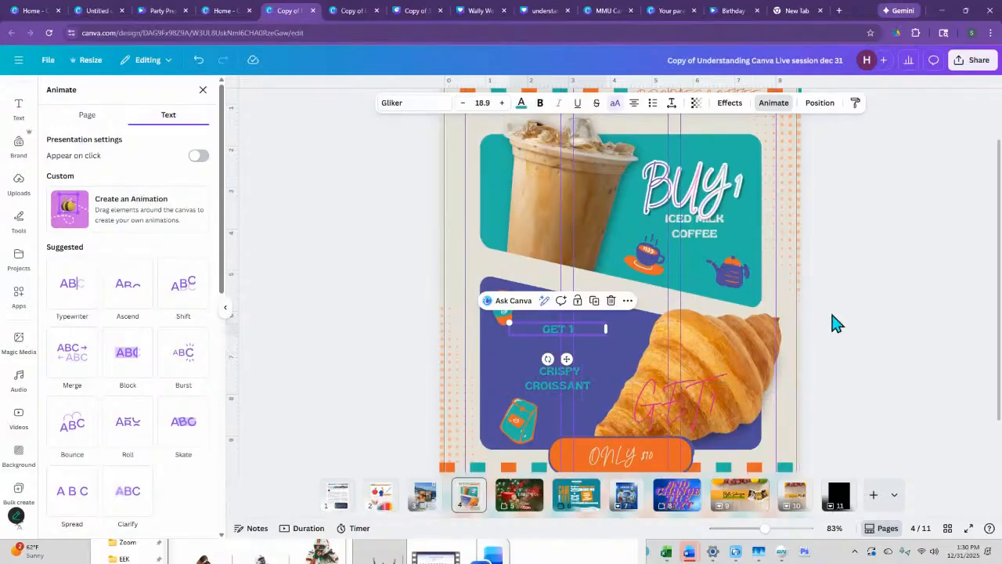
click(773, 102)
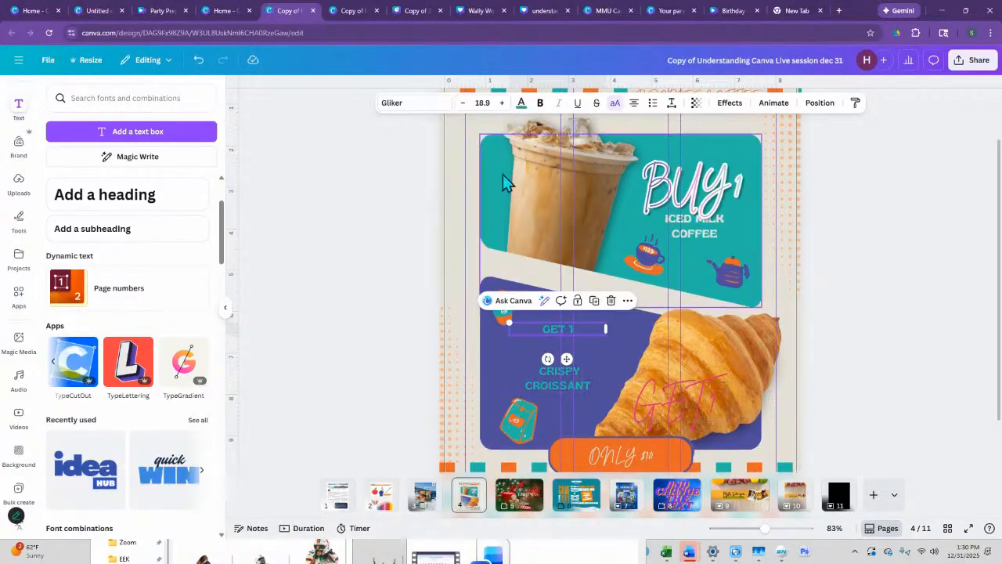
- Browse the croissant photo's filters, try the Glow, Drop and Outline shadows, and apply a Curved shadow with a blur amount of 91
click(714, 344)
click(453, 110)
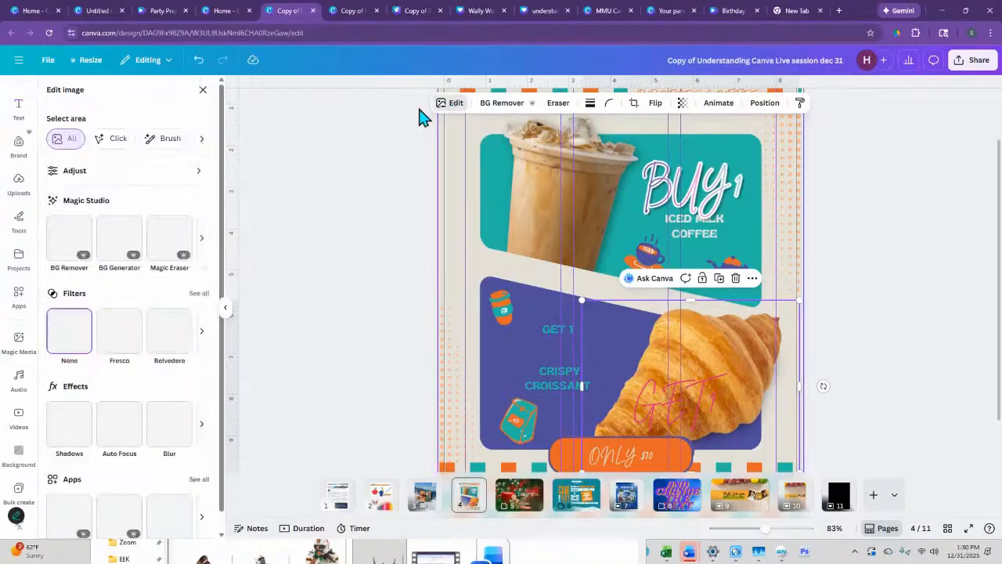
click(201, 331)
click(201, 335)
click(202, 335)
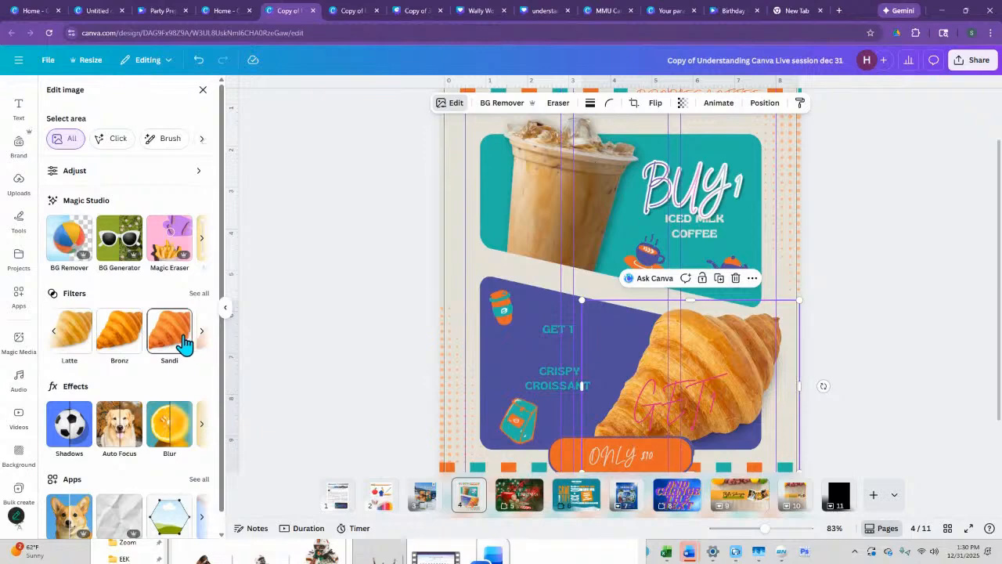
click(76, 434)
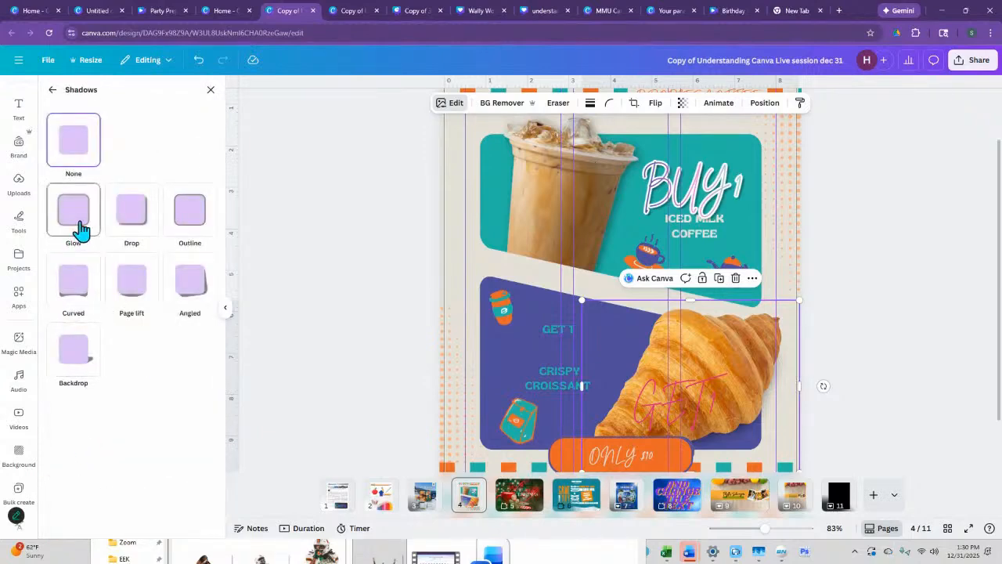
click(78, 213)
click(125, 219)
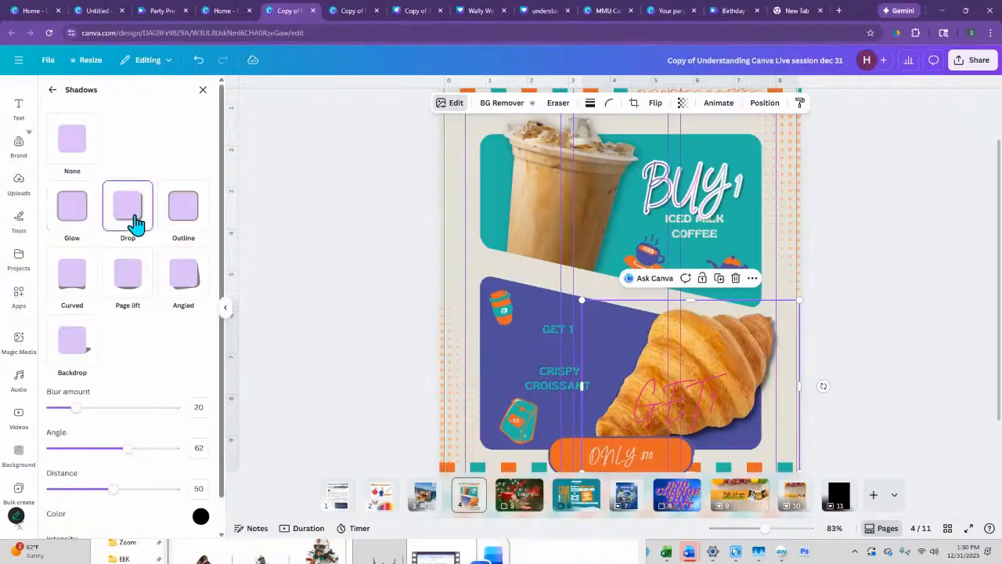
click(188, 219)
click(82, 283)
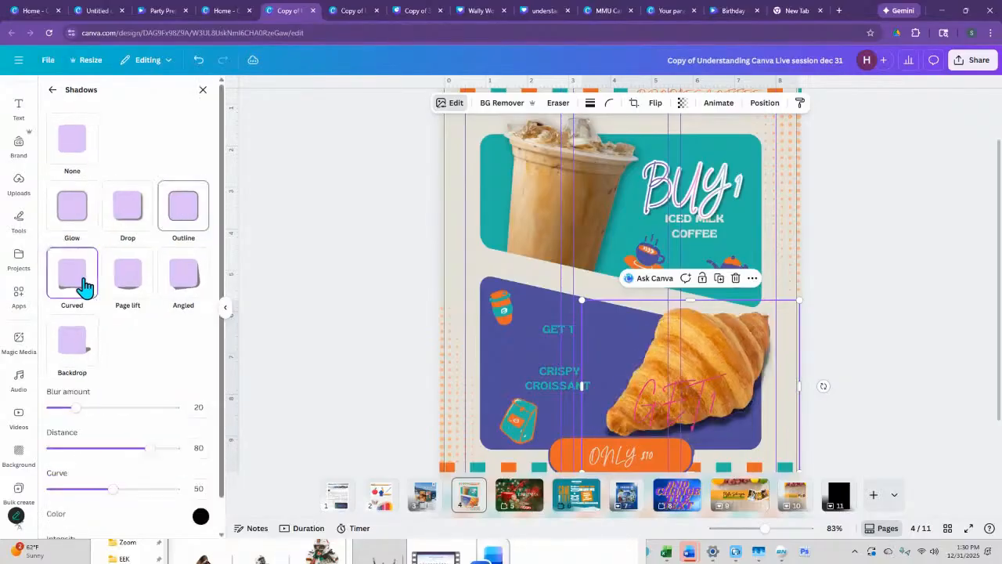
drag(72, 422, 166, 410)
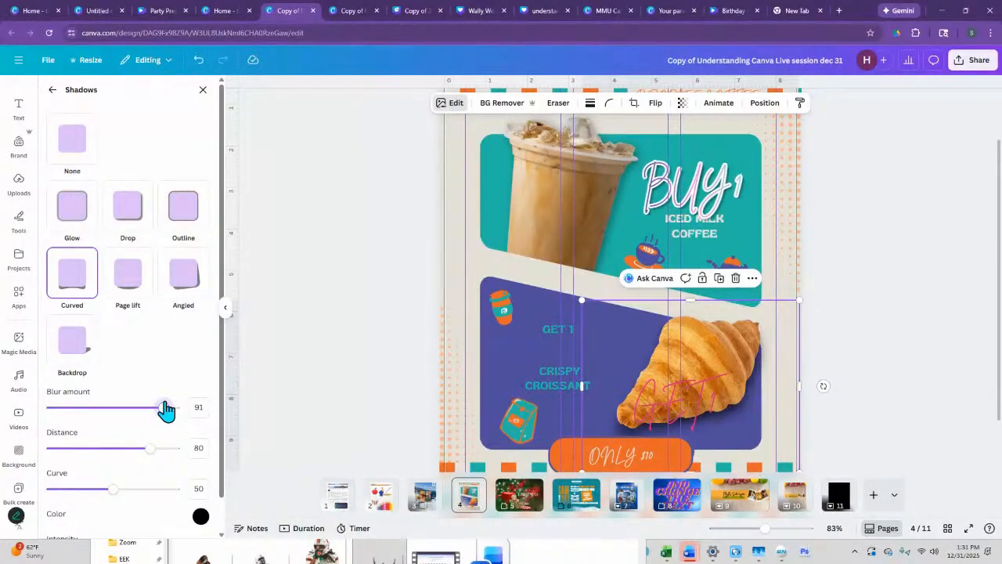
- Enlarge the croissant photo and reposition it over the lower purple panel of the flyer
drag(581, 301, 416, 201)
drag(695, 313, 771, 336)
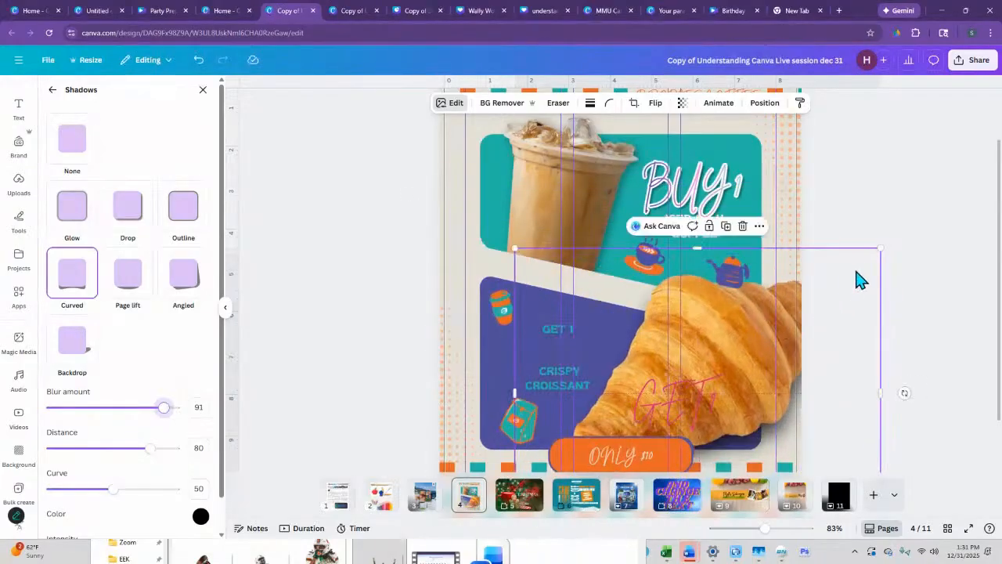
drag(877, 249, 832, 284)
mouse_move(788, 317)
mouse_down()
mouse_move(754, 306)
mouse_move(788, 307)
mouse_up()
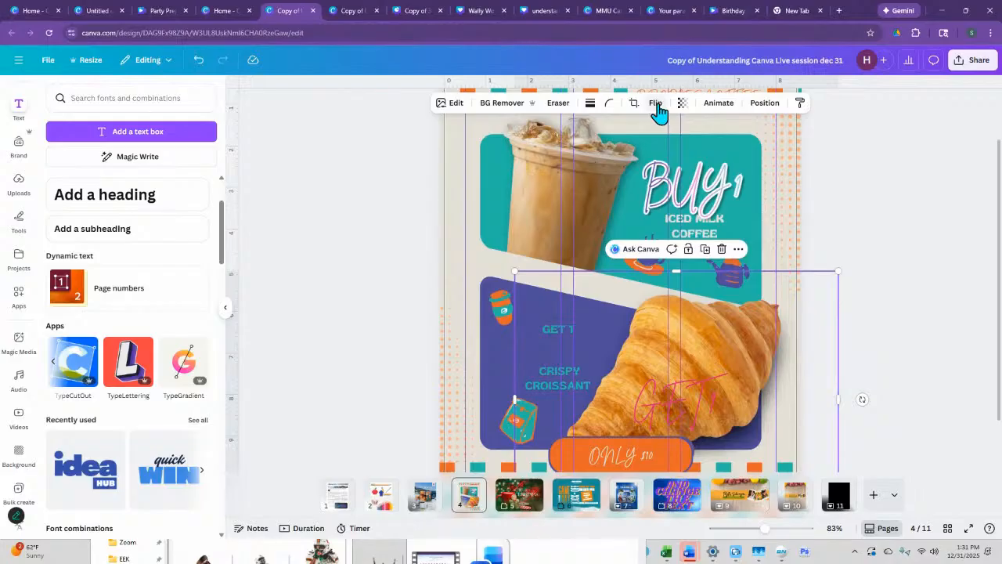
- Apply an Outline shadow to the croissant photo, then shrink it and move it up along the flyer's right edge
click(701, 196)
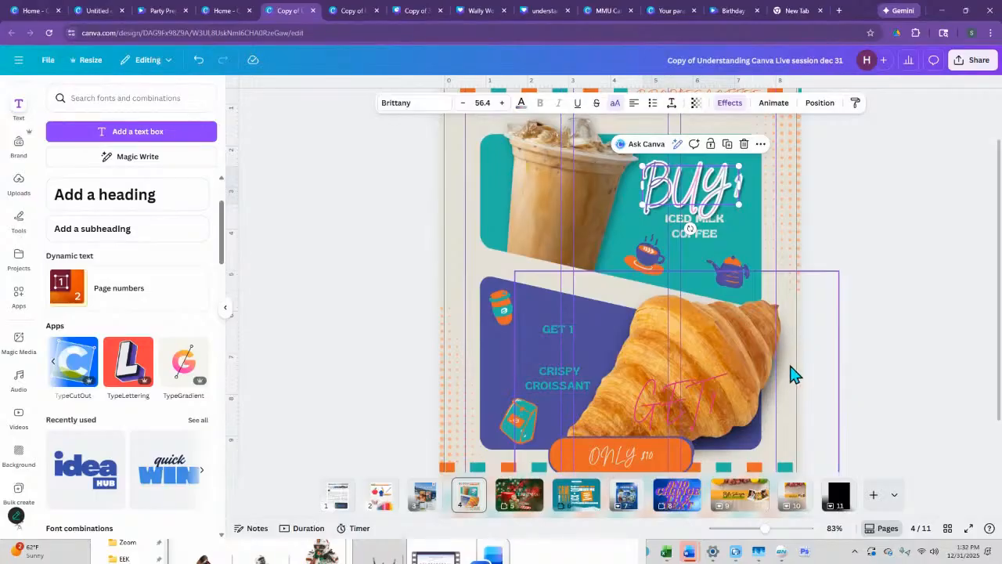
click(764, 322)
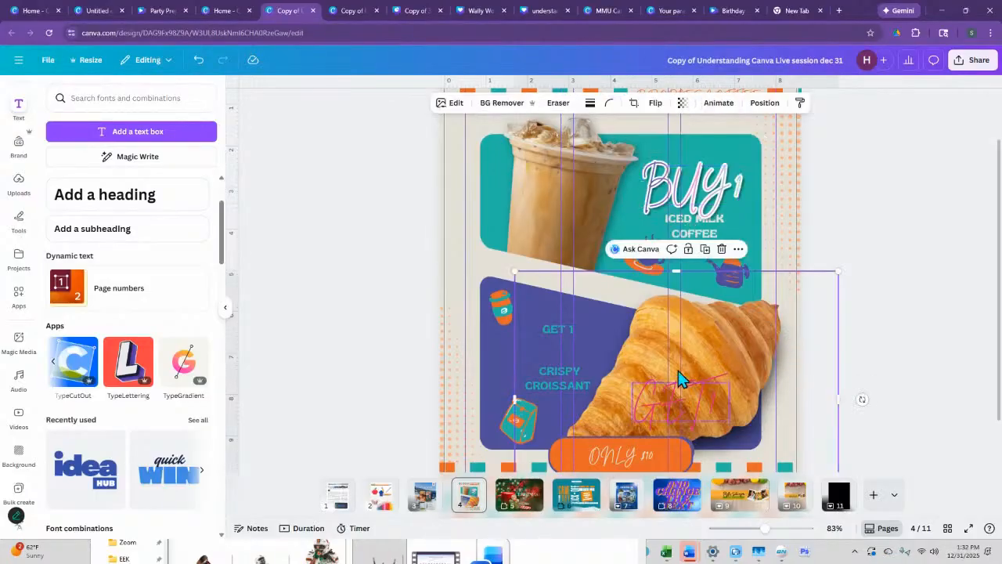
click(450, 102)
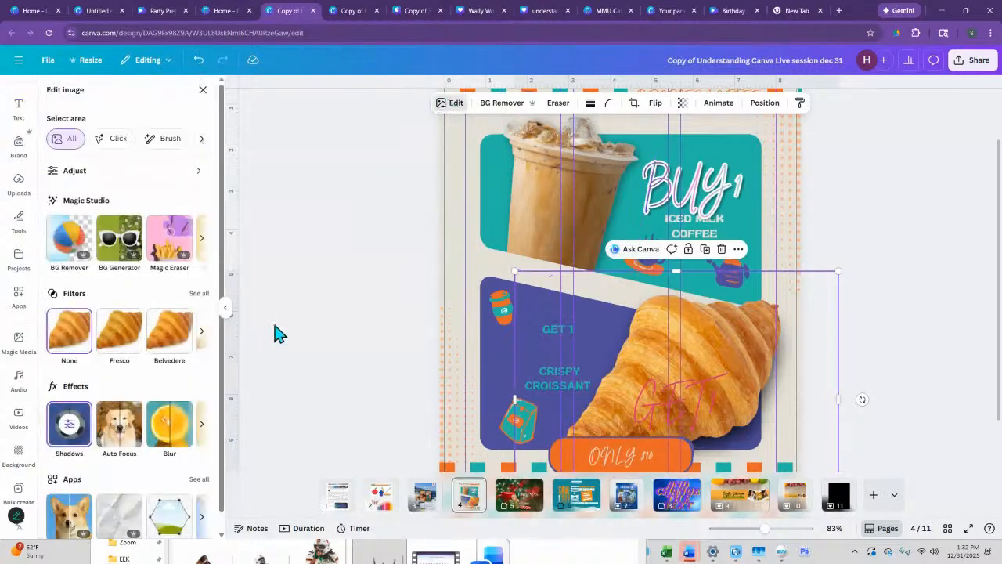
click(67, 442)
click(188, 215)
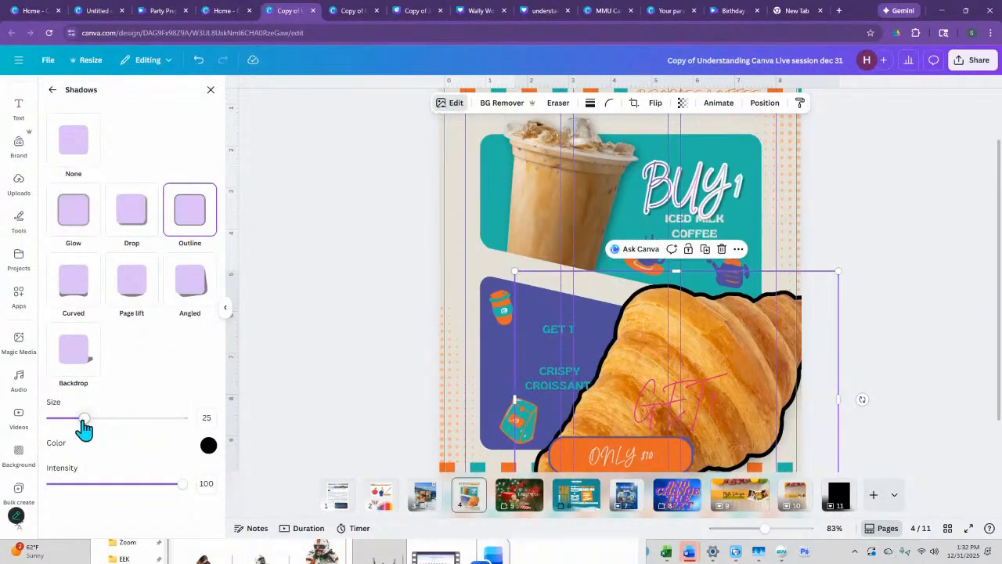
drag(837, 272, 736, 350)
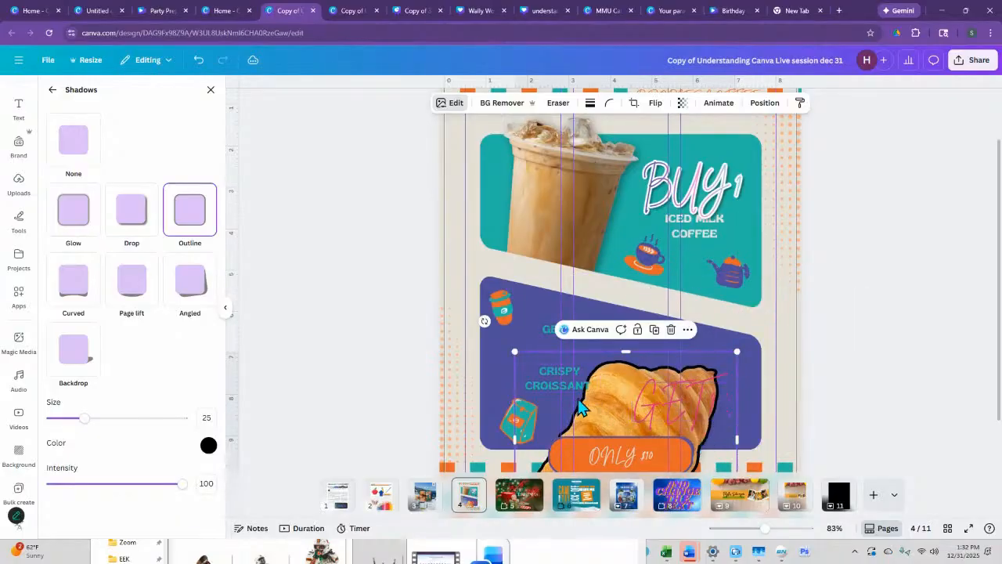
drag(581, 436, 673, 305)
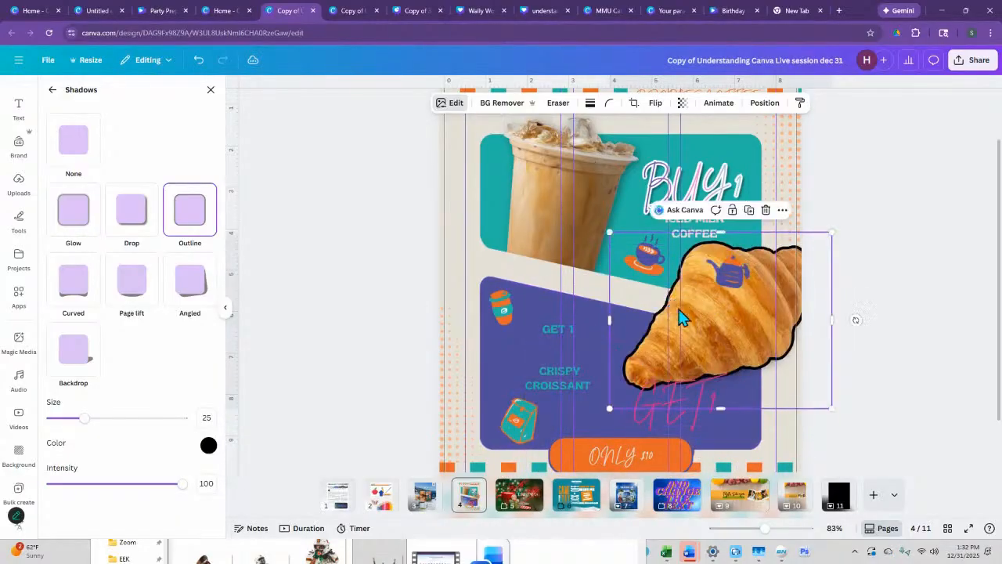
- Duplicate the outlined croissant photo twice and stagger the copies over the original
click(783, 305)
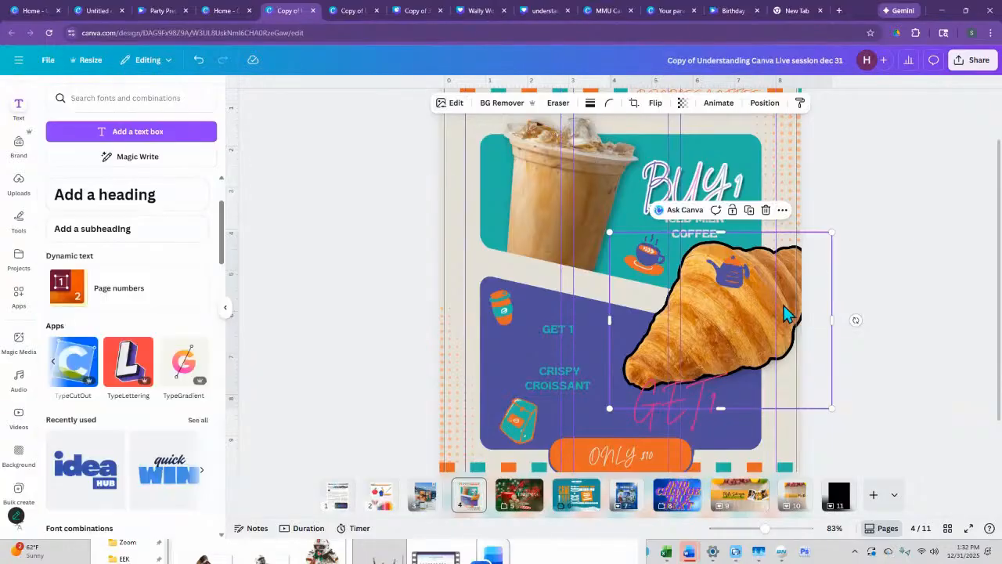
click(749, 210)
mouse_move(745, 296)
mouse_down()
mouse_move(750, 315)
mouse_move(748, 301)
mouse_up()
key(ctrl+z)
click(857, 318)
click(773, 287)
click(750, 221)
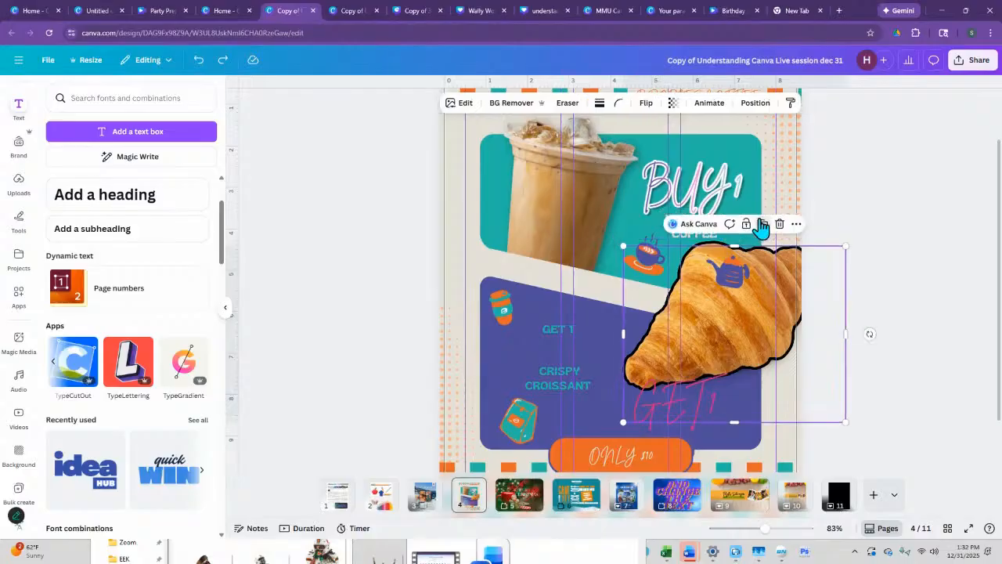
drag(749, 298, 775, 288)
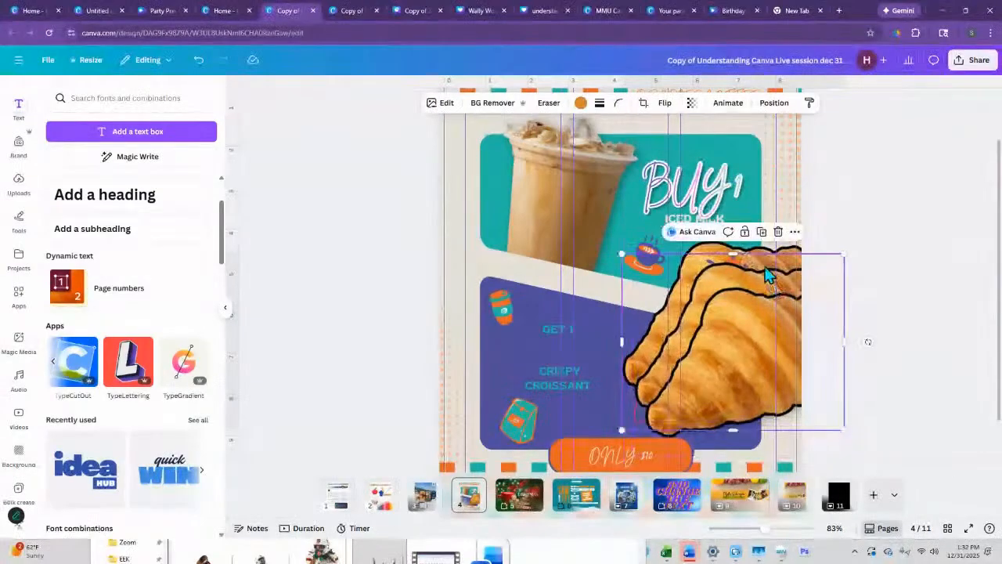
- Change the rearmost croissant's outline shadow to red and set its size to 100
click(797, 251)
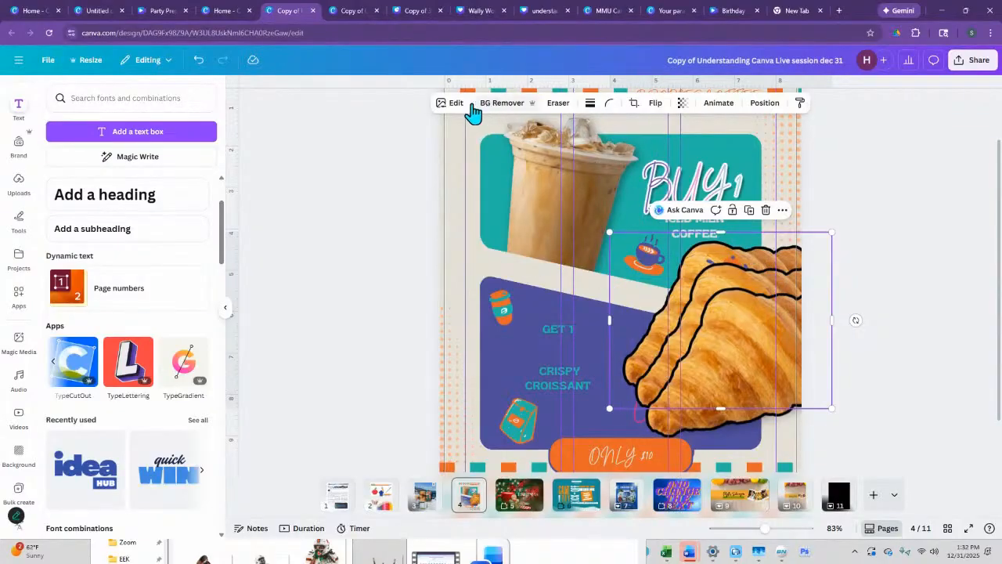
click(452, 103)
click(69, 427)
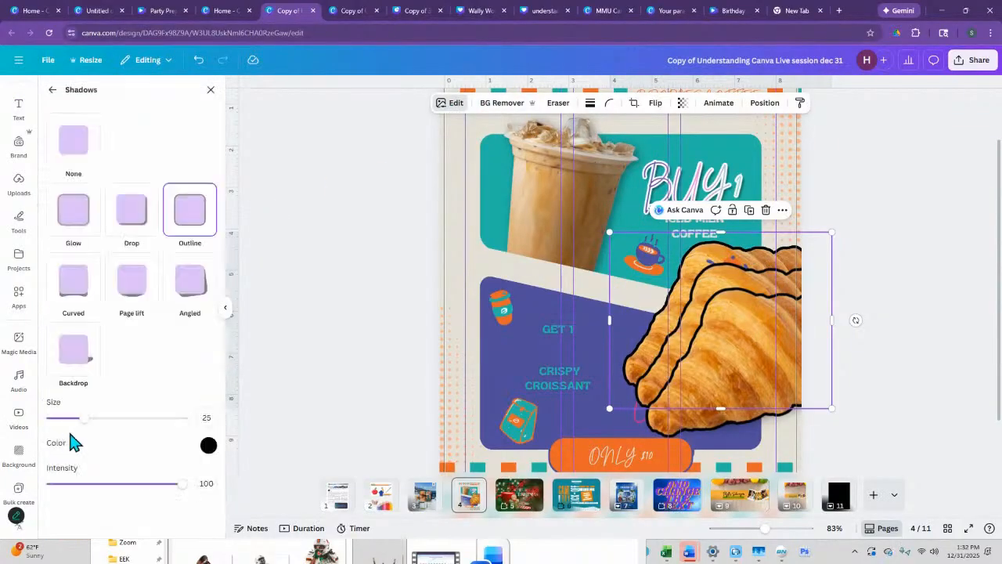
click(209, 446)
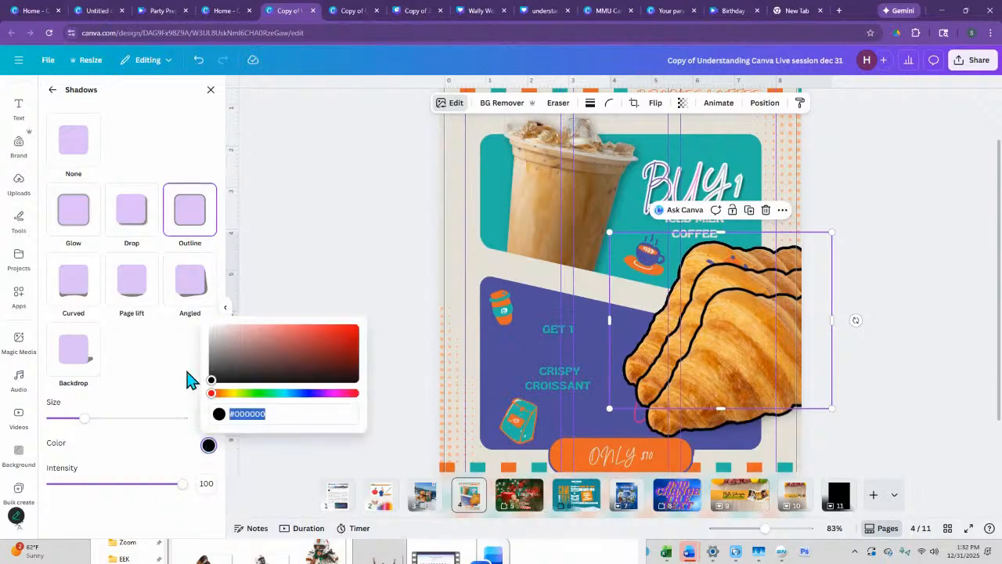
click(344, 339)
drag(84, 418, 210, 420)
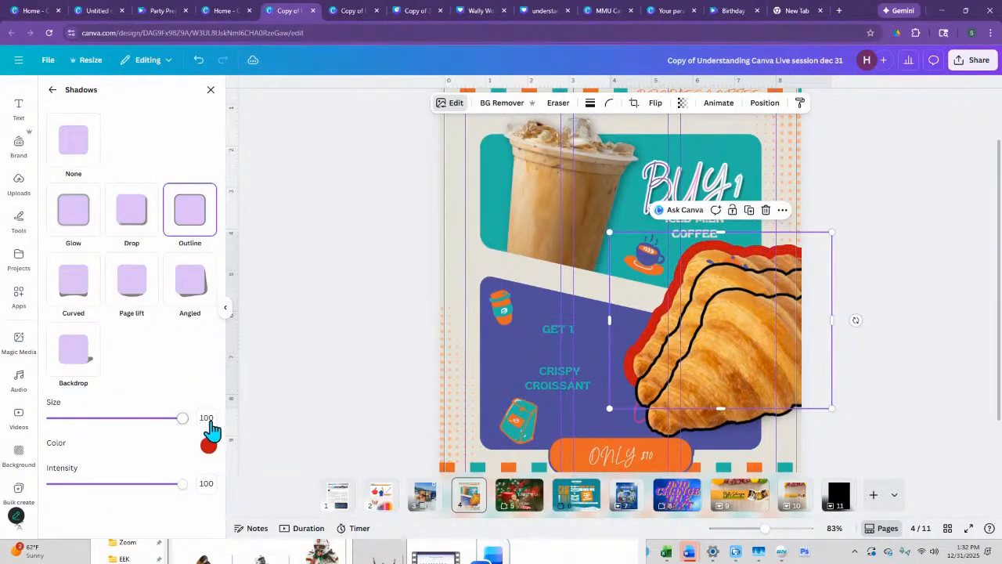
- Enlarge the red-outlined croissant slightly and stack one black-outlined copy over it, moving the other copy onto the upper teal panel
click(765, 280)
click(882, 258)
drag(751, 334, 736, 393)
drag(777, 299, 670, 115)
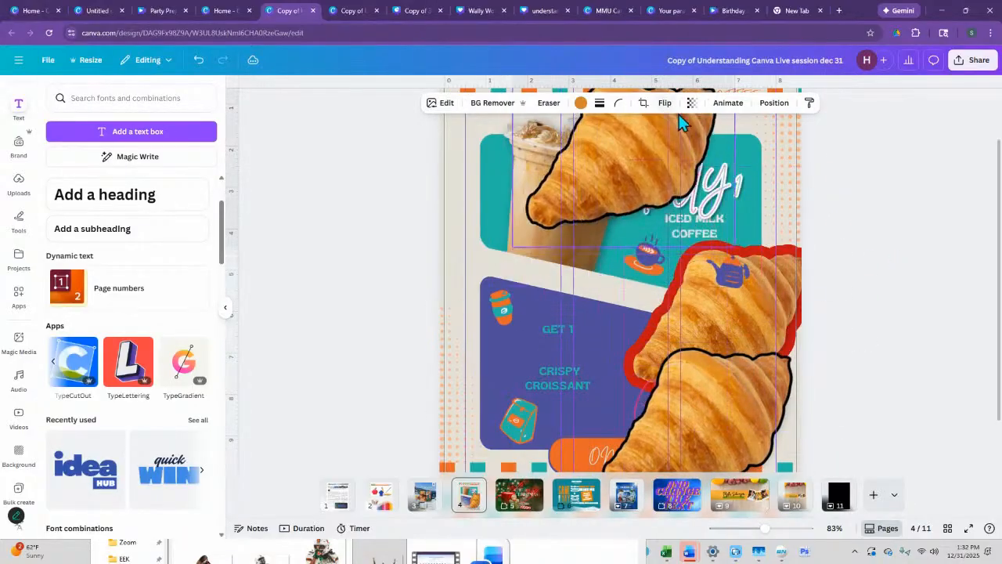
drag(736, 413, 758, 303)
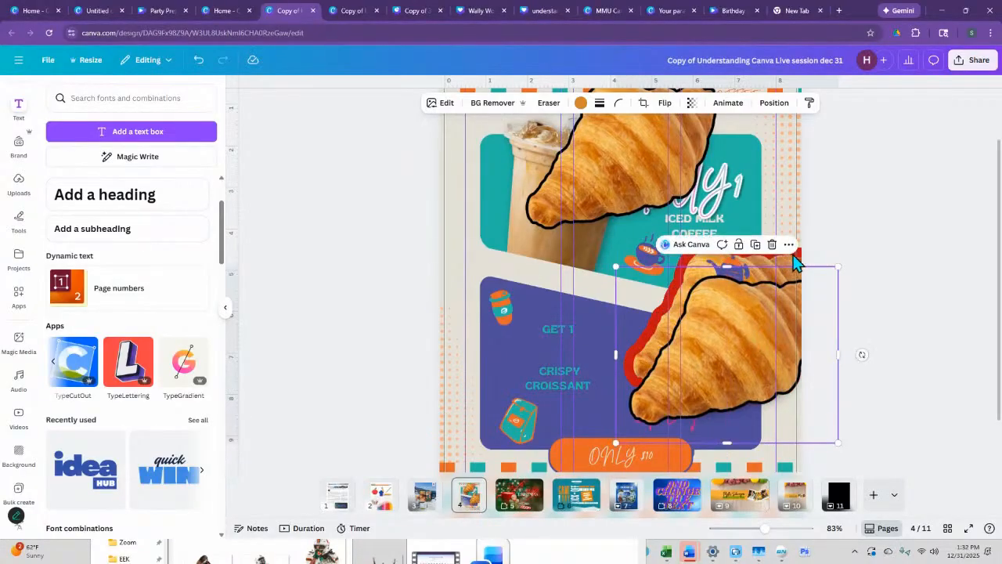
drag(609, 408, 594, 418)
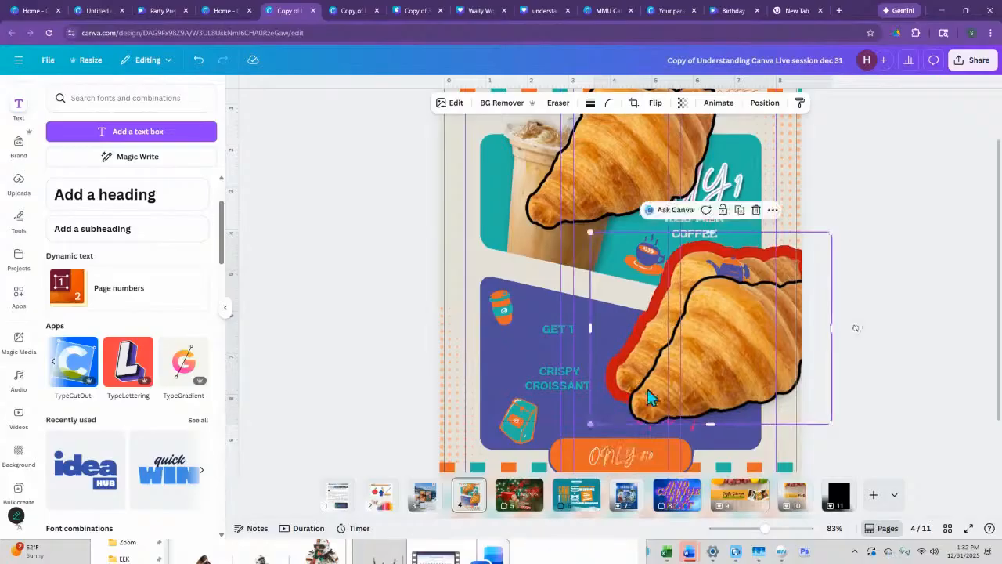
drag(756, 334, 739, 347)
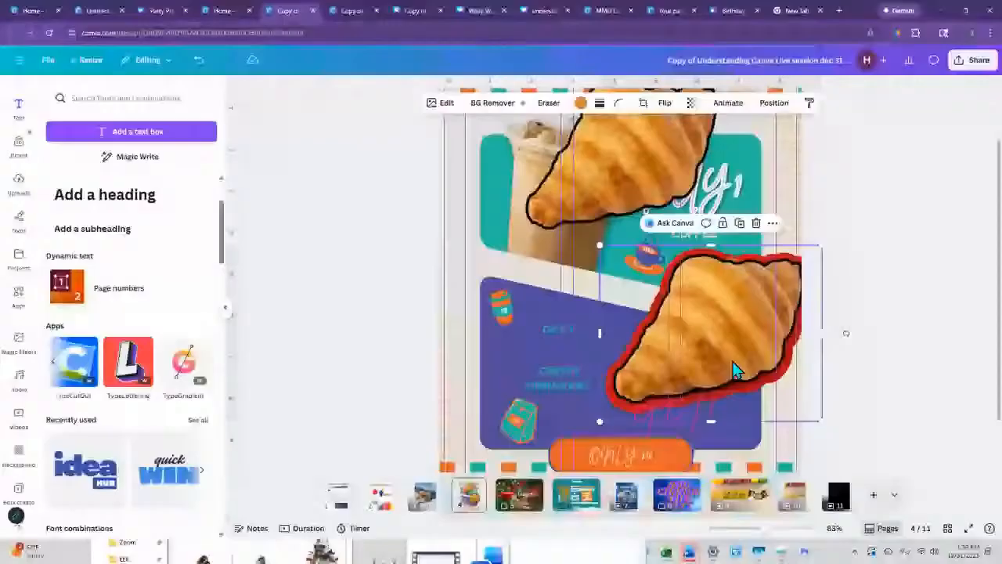
- Reposition the loose croissant copy over the teal panel and show the page's layer list
drag(628, 172, 632, 208)
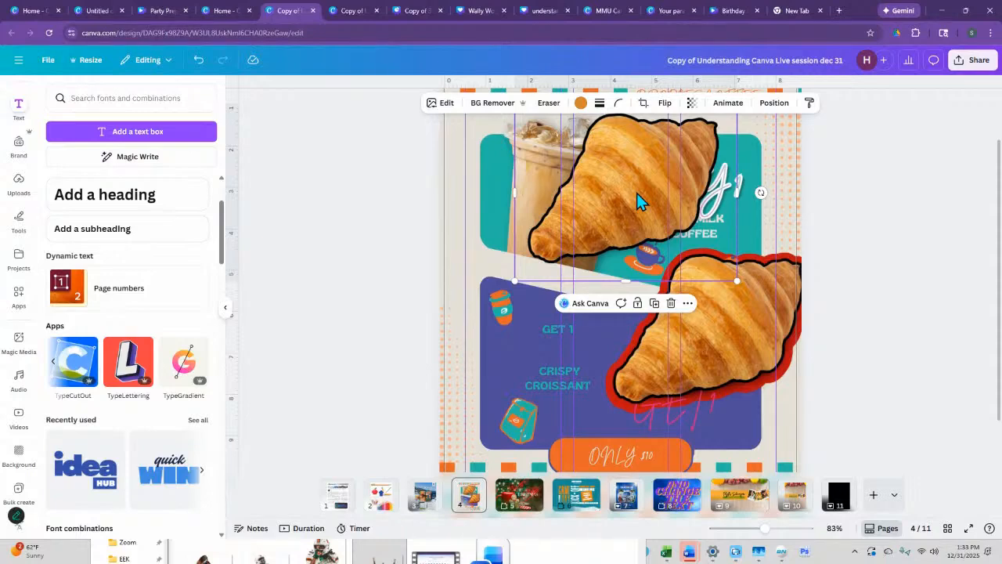
click(773, 103)
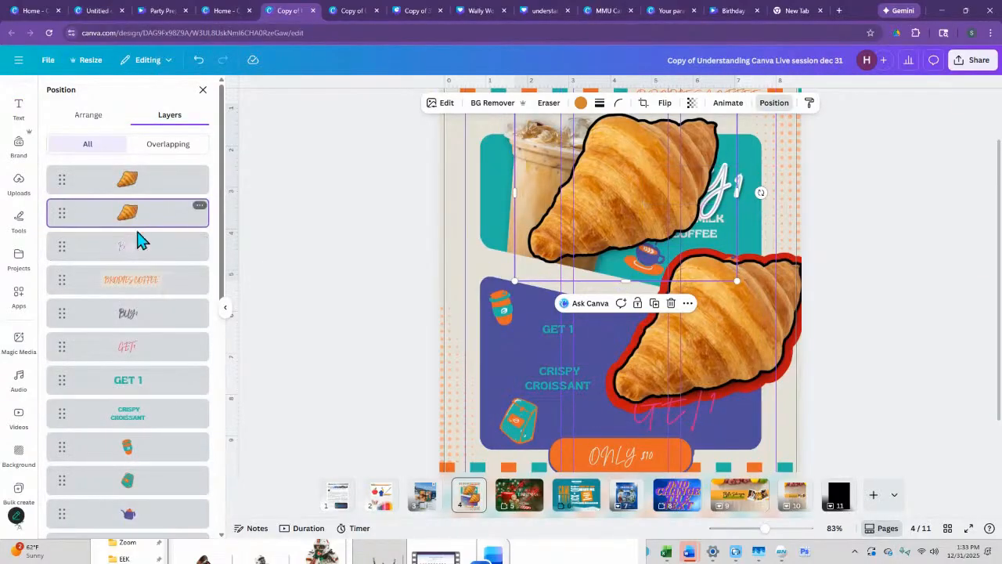
drag(600, 195, 673, 223)
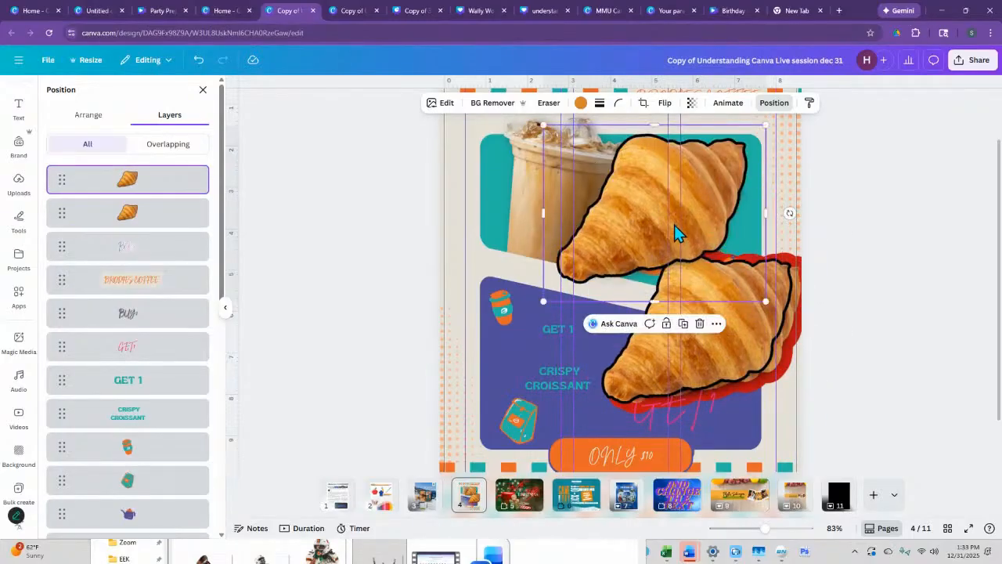
- Remove the black-outlined croissant copies so that only the red-outlined photo remains
click(198, 60)
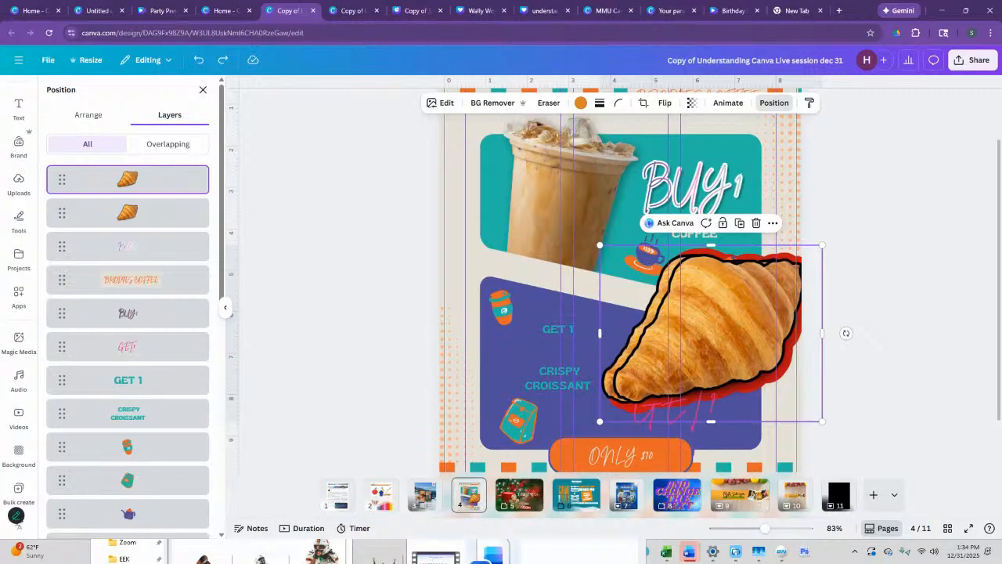
click(760, 326)
key(ctrl+y)
key(ctrl+y)
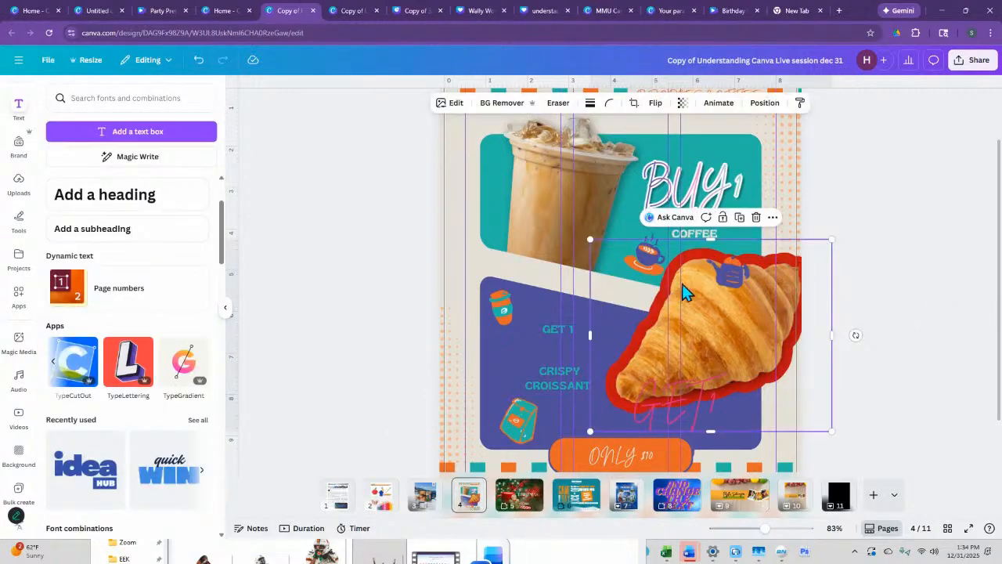
- Remove the red outline shadow from the croissant photo and move it back over the lower purple panel
click(450, 104)
click(69, 423)
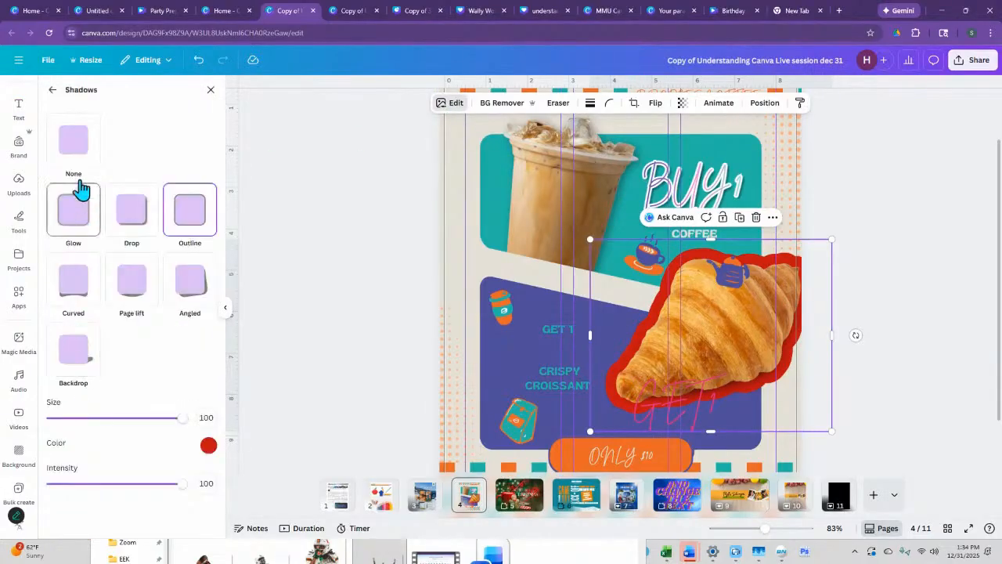
click(77, 146)
drag(760, 300, 753, 326)
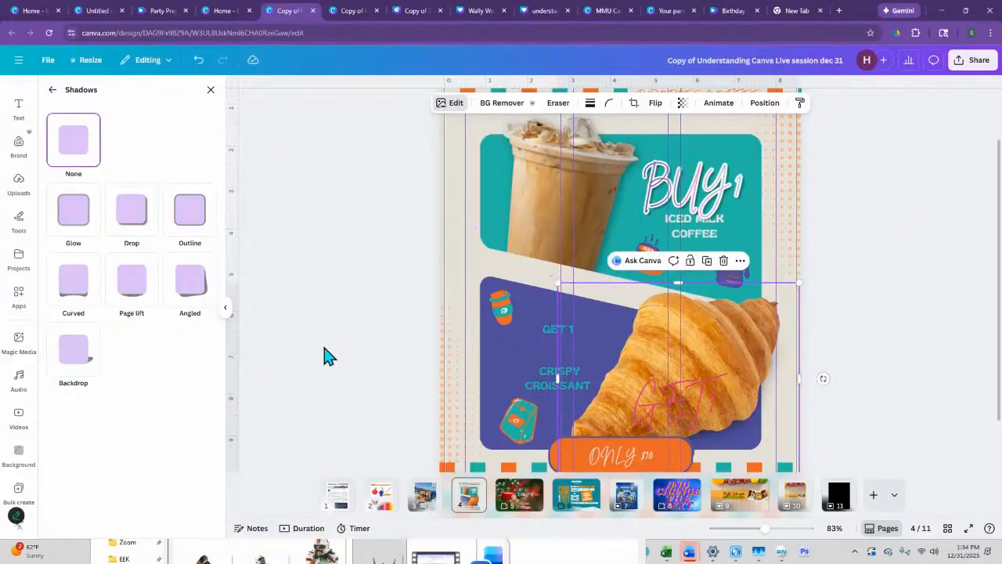
- Place a duplicate of the orange "ONLY $10" button directly above the original
scroll(654, 375, down, 1)
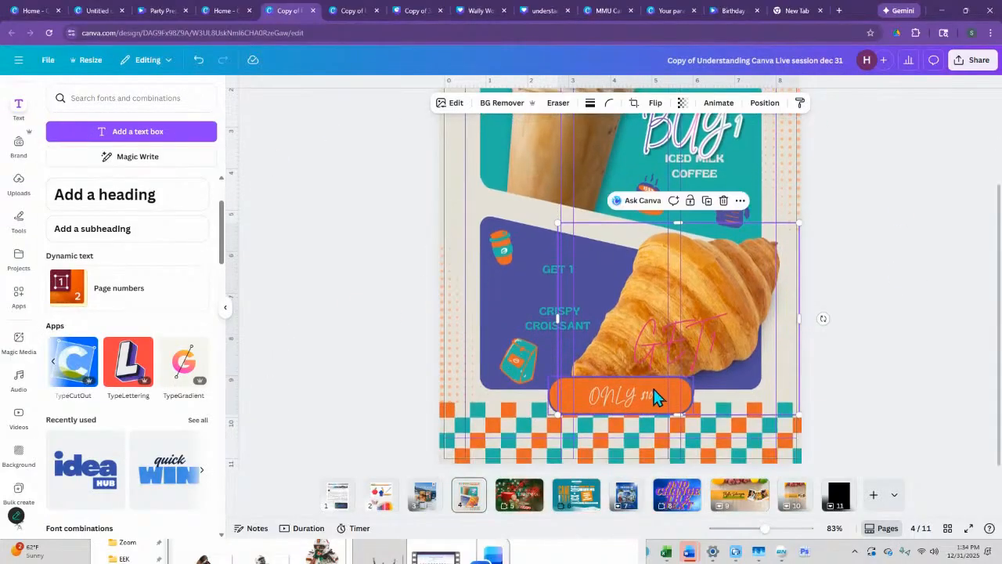
click(625, 393)
drag(625, 390, 627, 338)
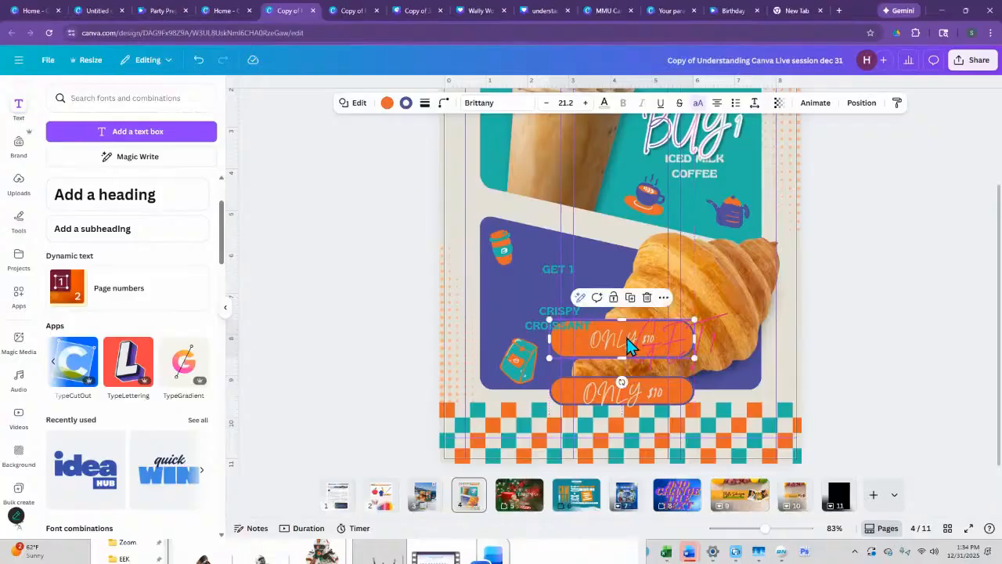
- Set the duplicated button's font to Alata and replace Brittany with Alata throughout the design
click(479, 102)
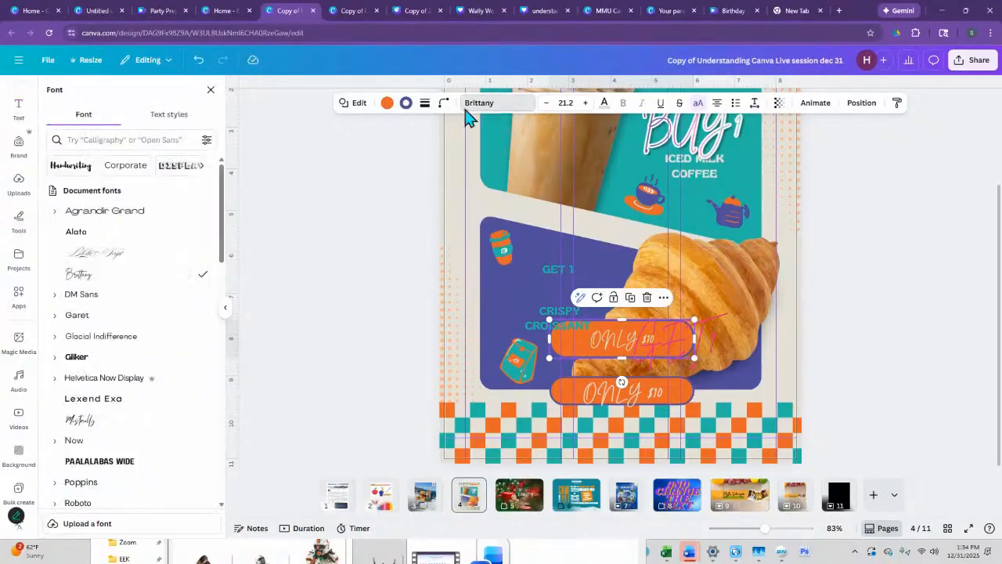
click(98, 232)
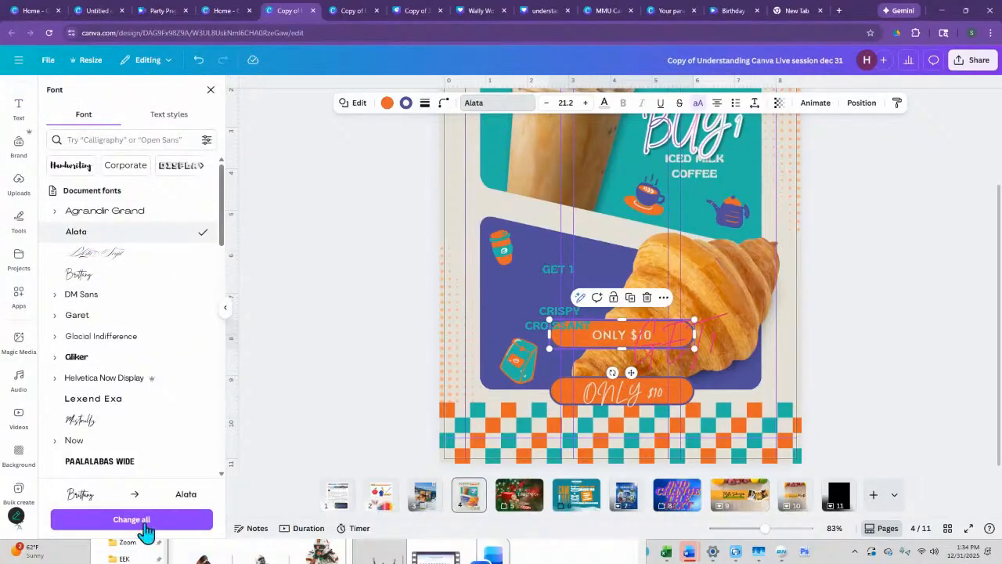
click(133, 520)
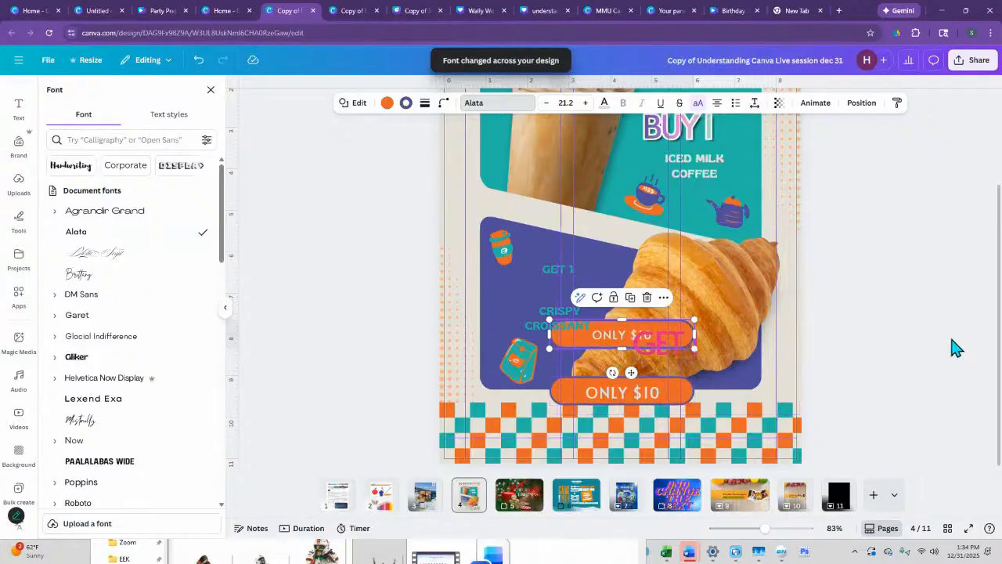
- Delete the pink "GET" text overlapping the croissant and the duplicated button
click(936, 346)
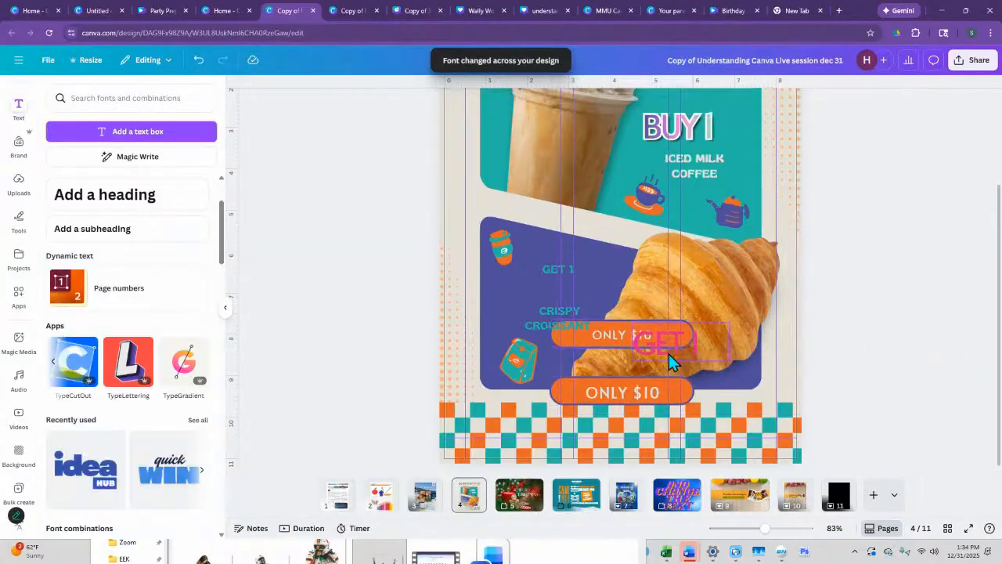
click(679, 349)
key(Delete)
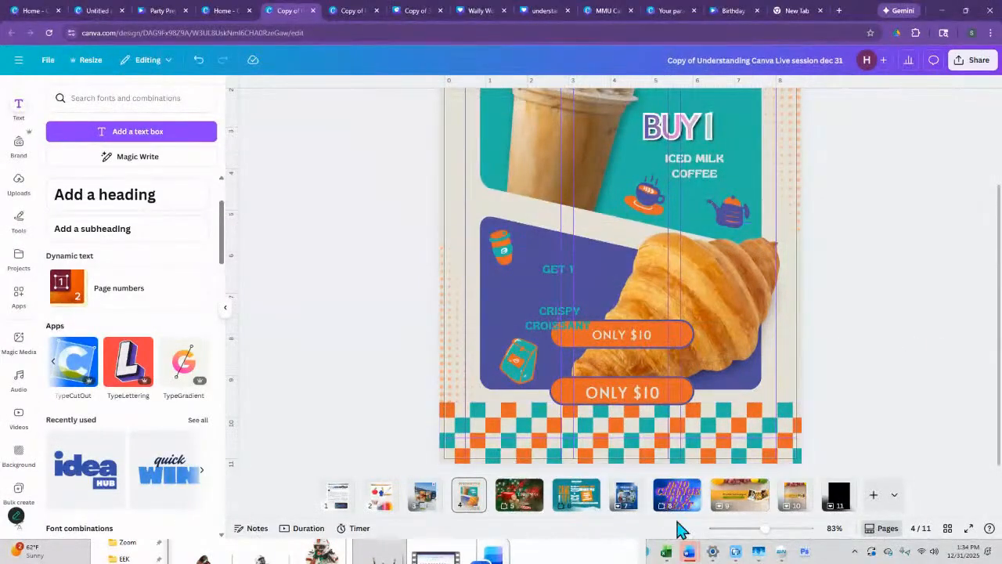
- Append a long run of filler letters after "ONLY $10" in the upper orange button's text
drag(765, 540, 778, 538)
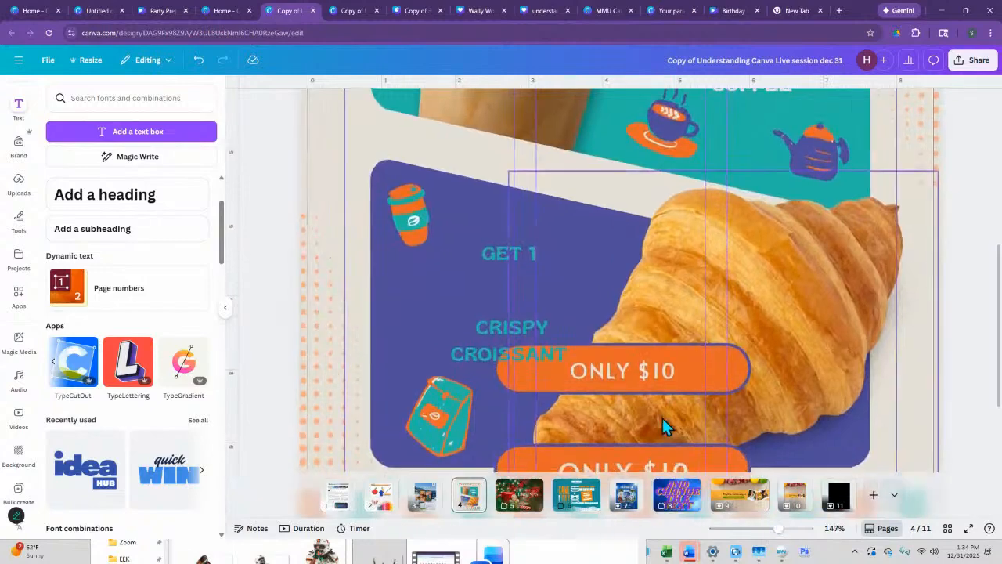
scroll(642, 289, down, 1)
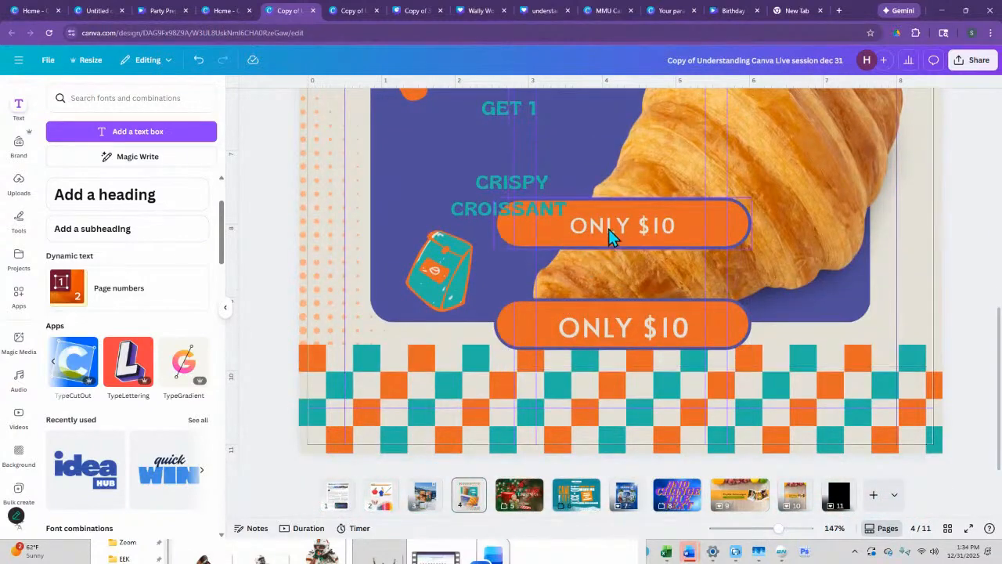
click(609, 230)
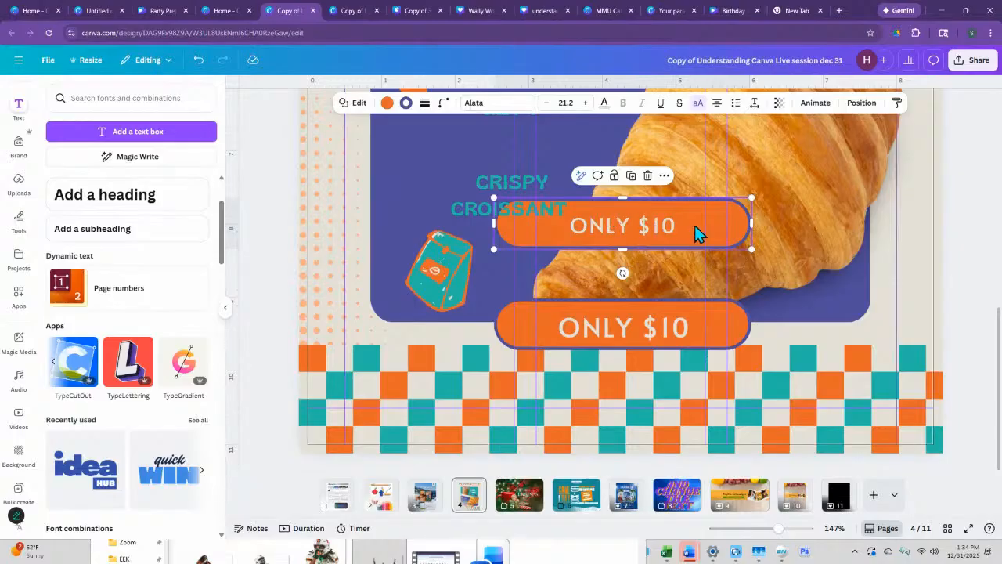
click(664, 228)
text(HJKGV)
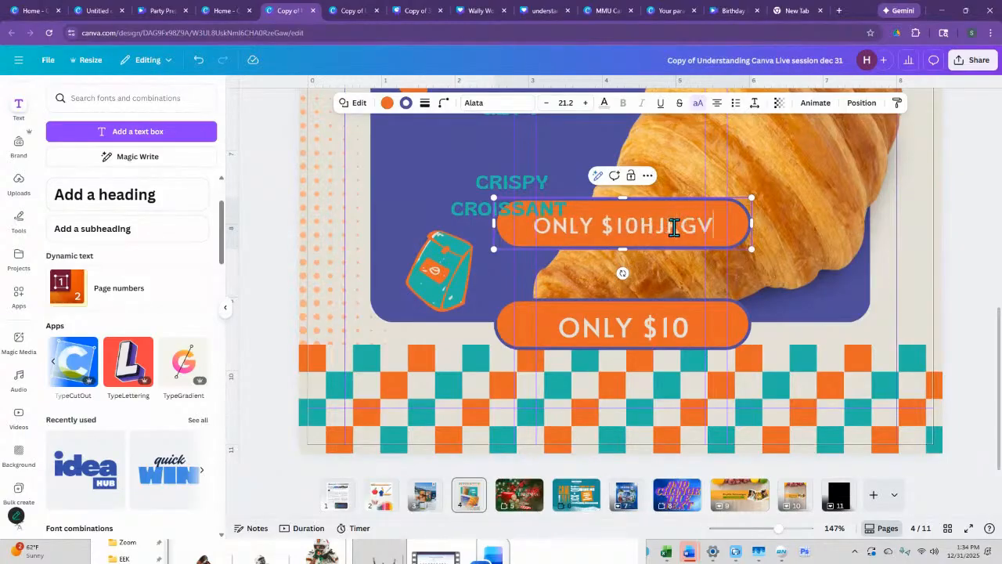
text(JKHFVJFVJHV,JHVC,JHV CMJHCV,MJGHBC HGCHNGC)
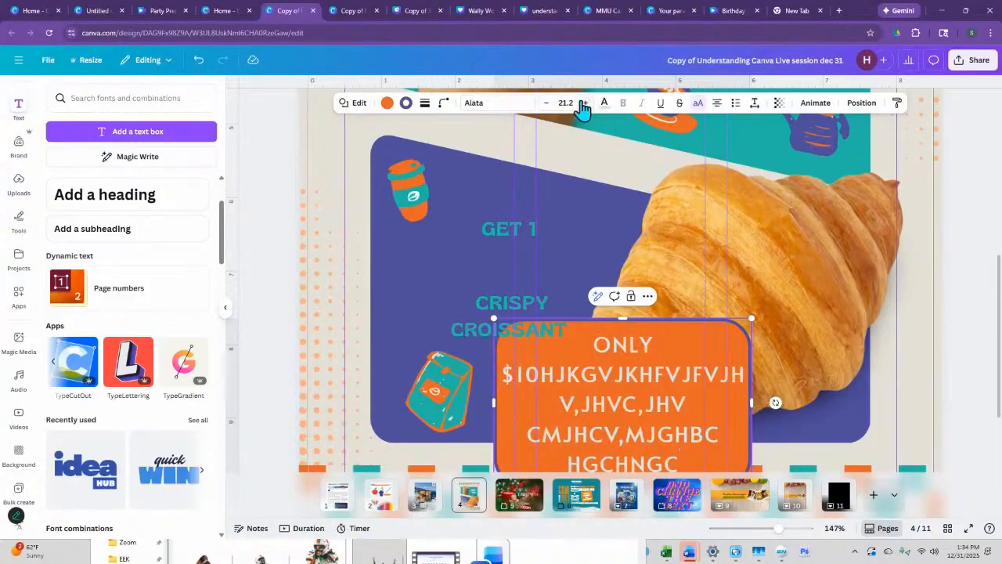
- Undo the filler text in the upper button and redo the Alata replacement and the deletion of the pink "GET" text
key(BackSpace)
key(BackSpace)
key(BackSpace)
key(BackSpace)
key(BackSpace)
key(BackSpace)
key(BackSpace)
key(BackSpace)
key(BackSpace)
key(BackSpace)
key(BackSpace)
key(BackSpace)
key(BackSpace)
key(BackSpace)
key(BackSpace)
key(BackSpace)
key(BackSpace)
key(BackSpace)
key(BackSpace)
key(BackSpace)
key(BackSpace)
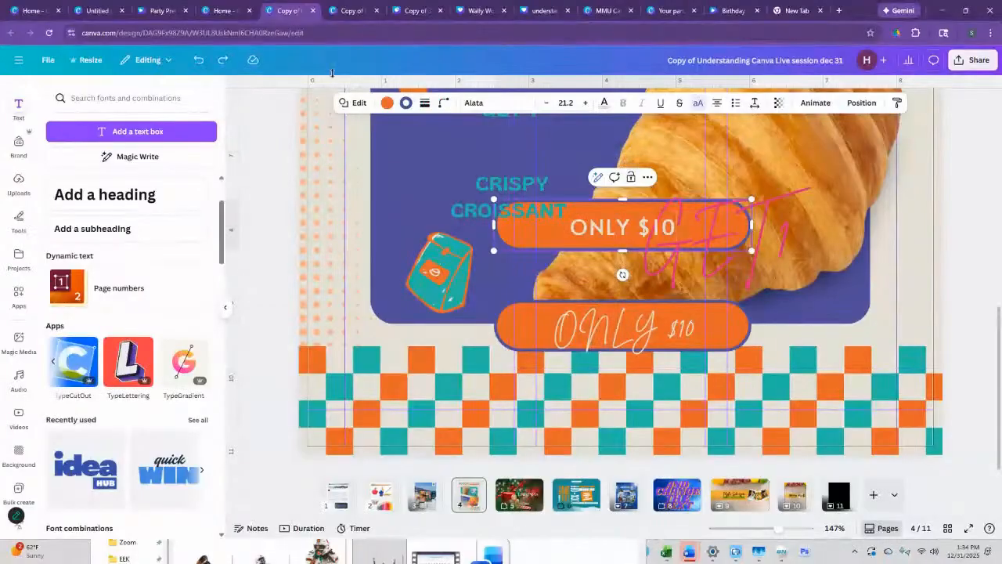
click(223, 61)
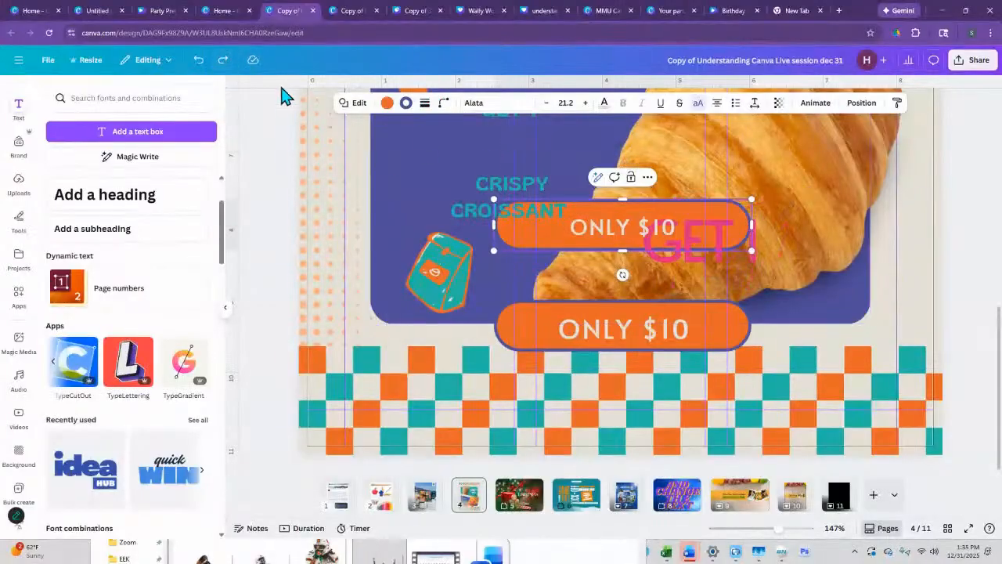
click(223, 60)
- Increase the font size of the upper button's "ONLY $10" text to 37.2
drag(679, 222, 565, 227)
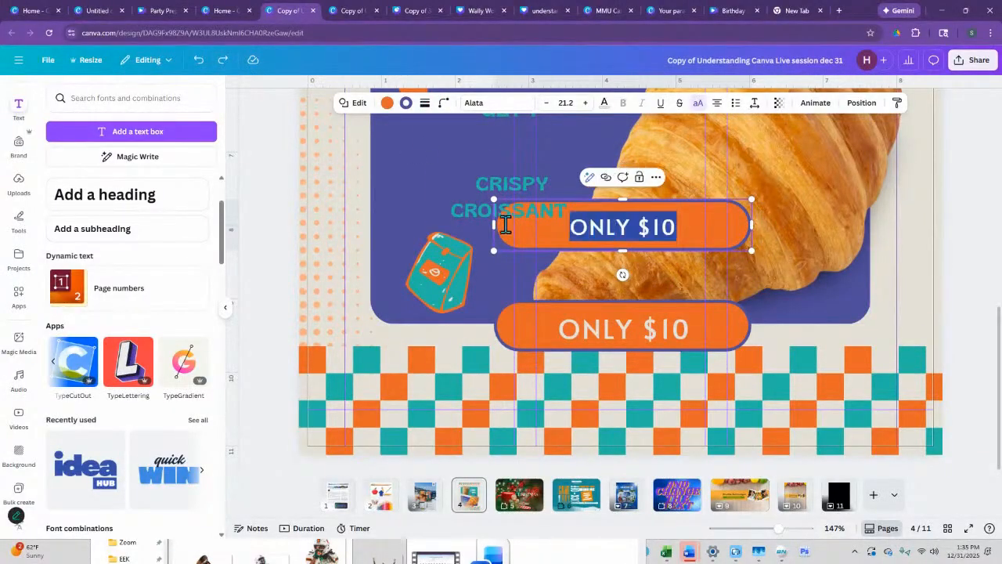
click(585, 102)
click(585, 102)
click(585, 102)
click(586, 102)
click(586, 103)
click(585, 102)
click(585, 103)
click(586, 102)
click(585, 102)
click(586, 103)
click(585, 102)
click(586, 102)
click(586, 103)
click(585, 102)
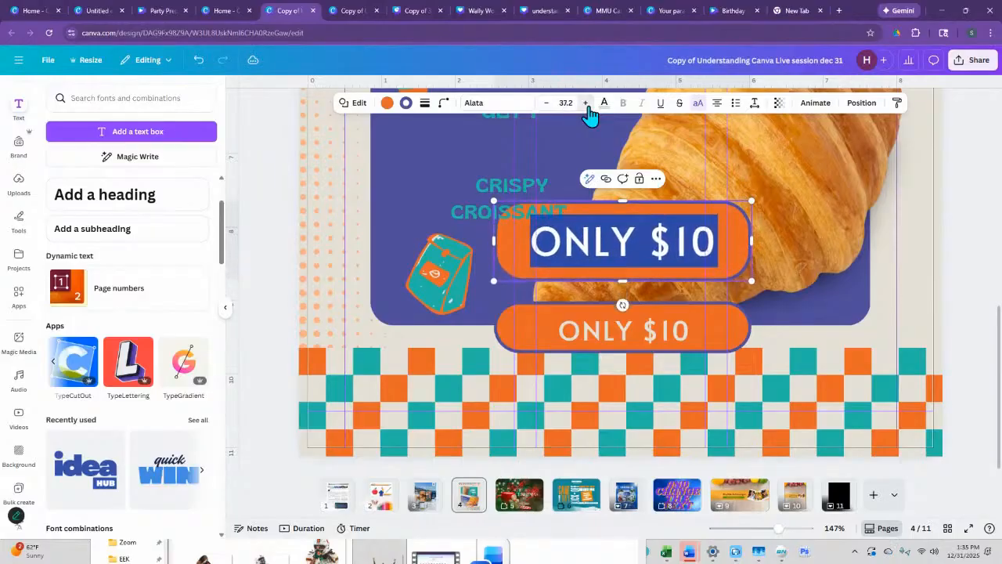
- Ungroup the lower "ONLY $10" button, enlarge its text to size 43.1 and centre it over the orange shape
click(674, 337)
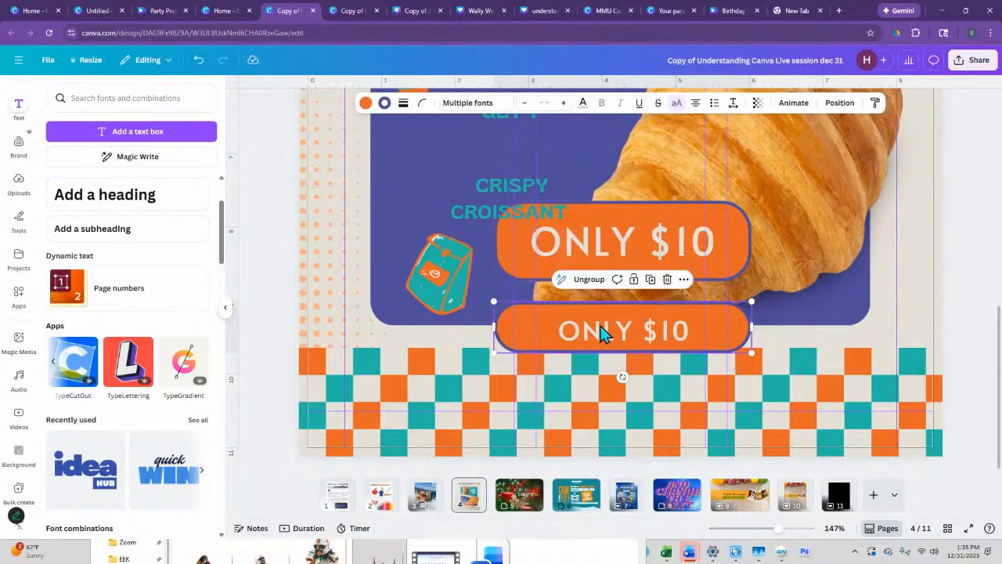
click(589, 279)
drag(697, 365, 694, 359)
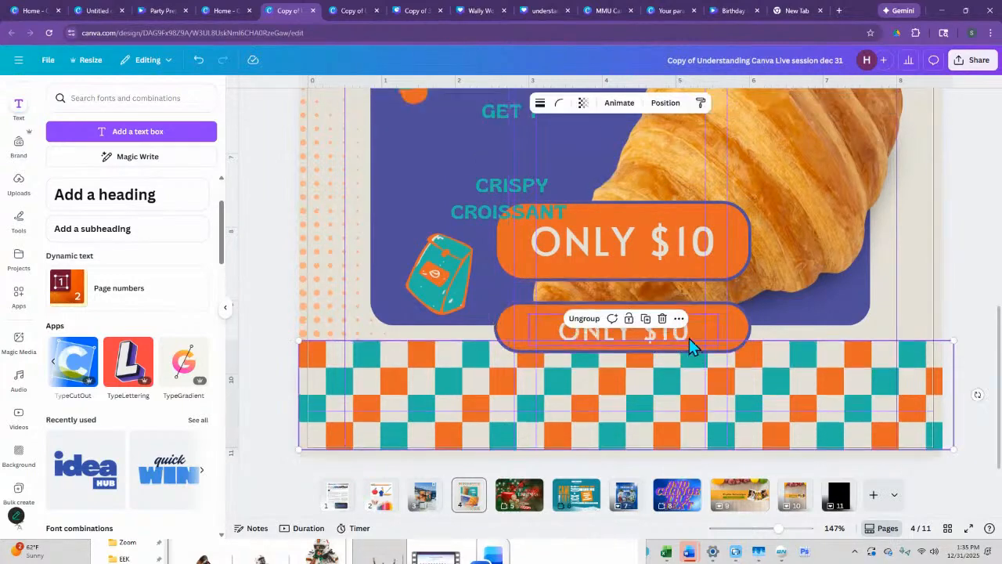
click(686, 329)
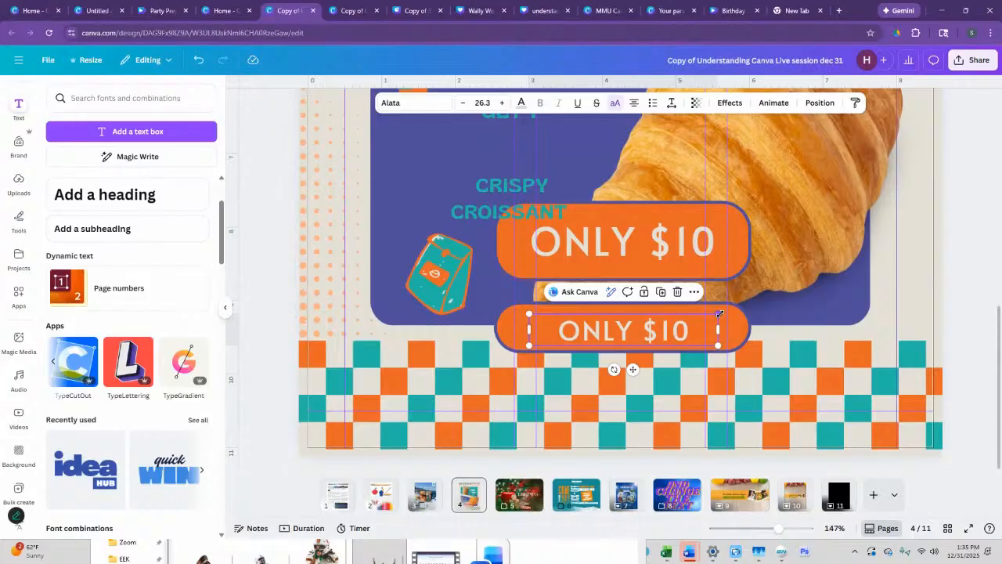
drag(718, 314, 838, 293)
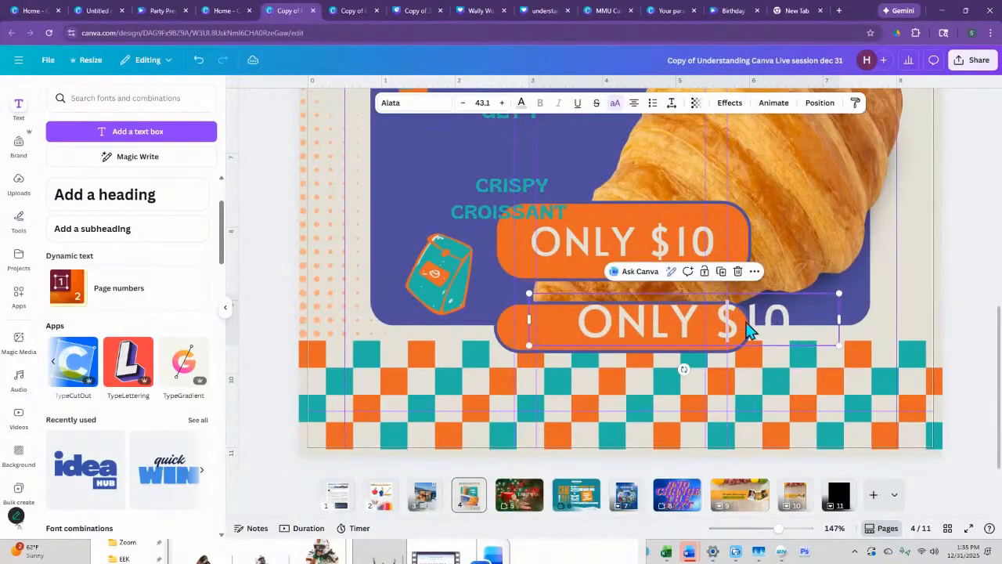
drag(736, 335, 672, 334)
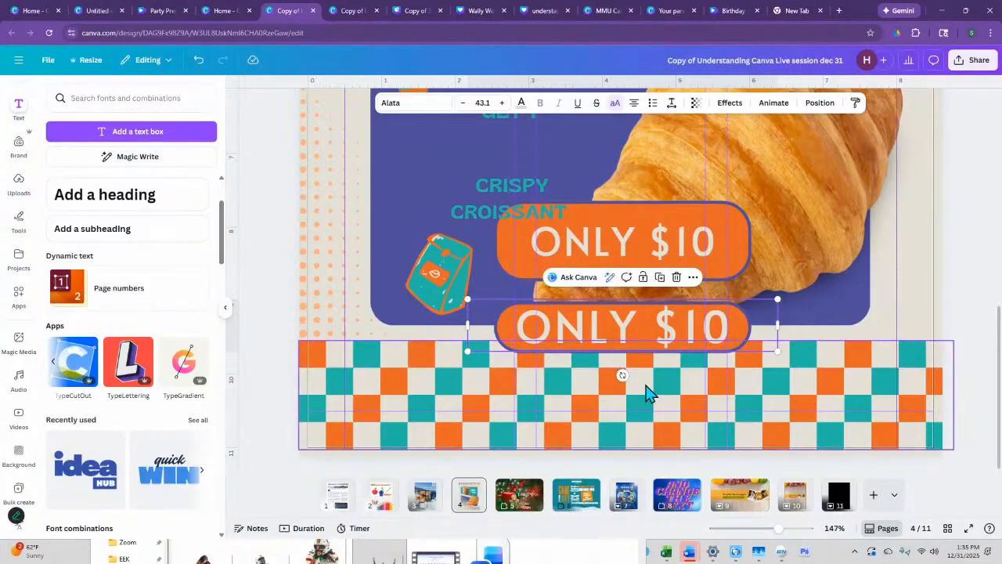
- Delete the upper "ONLY $10" button overlapping the croissant
scroll(609, 360, up, 10)
scroll(610, 367, down, 5)
scroll(610, 364, up, 2)
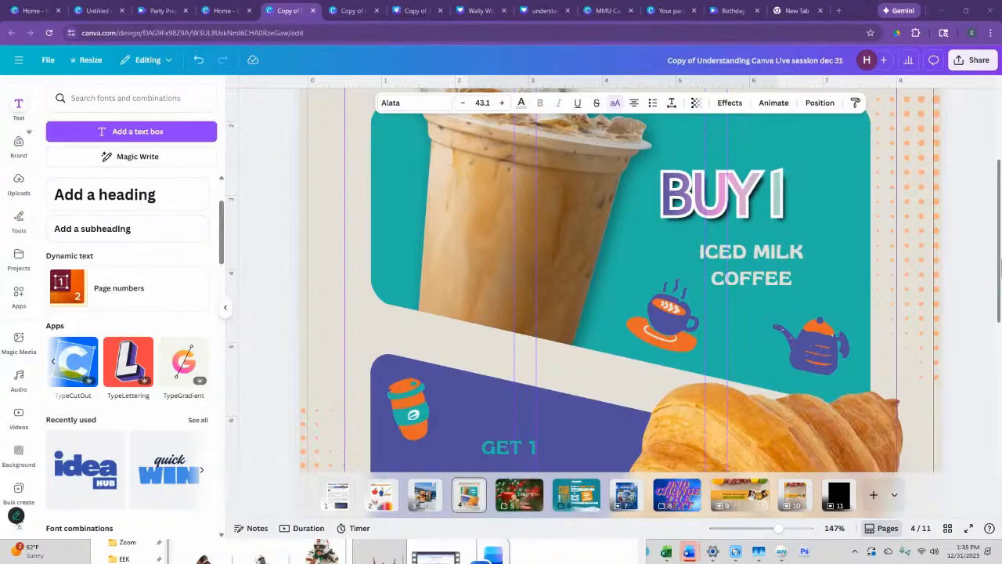
mouse_move(998, 262)
mouse_down()
mouse_move(999, 287)
mouse_move(999, 263)
mouse_up()
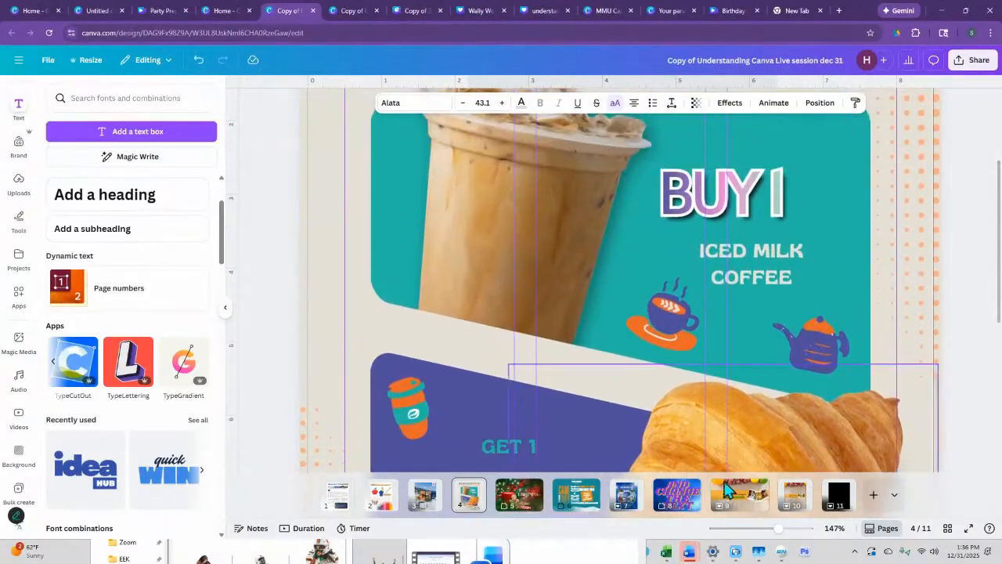
drag(775, 530, 753, 533)
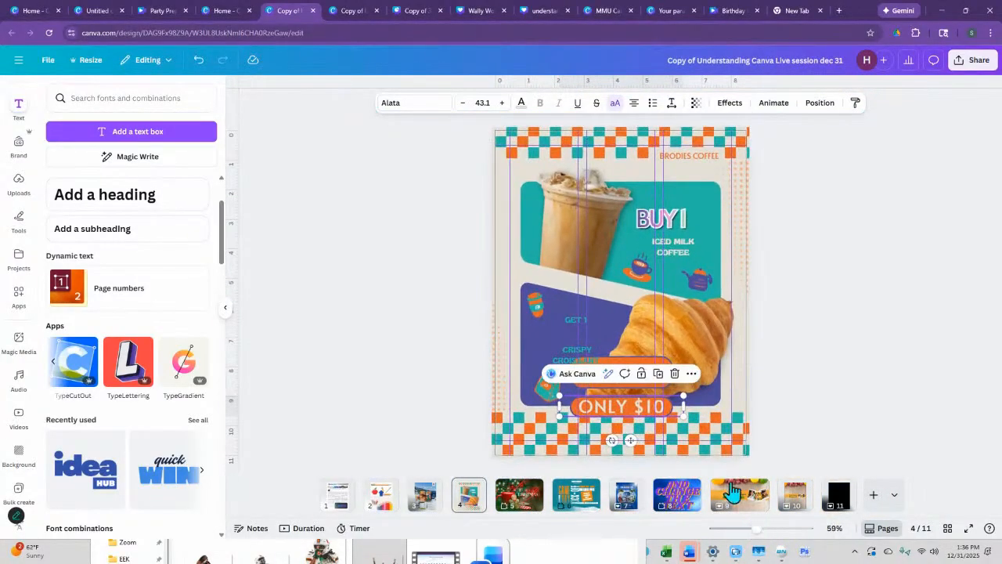
click(635, 372)
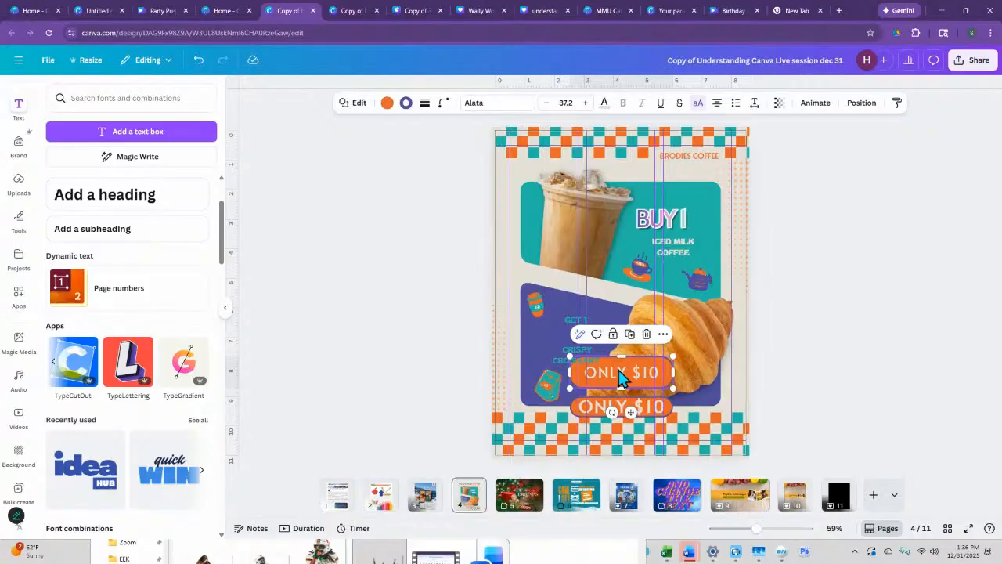
key(Delete)
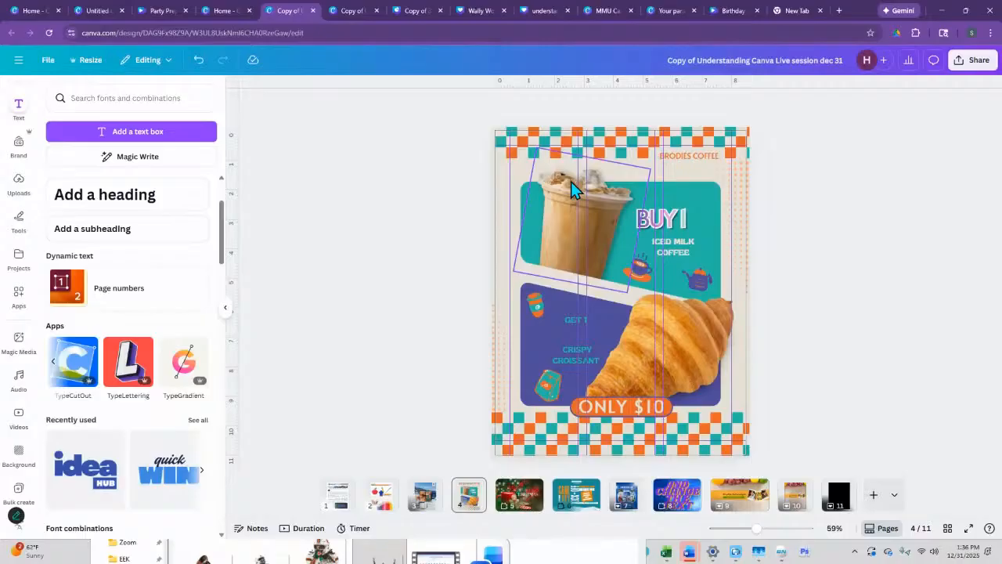
- Duplicate the iced coffee photo, try dropping the copy onto the teal panel, and undo the drop
click(589, 229)
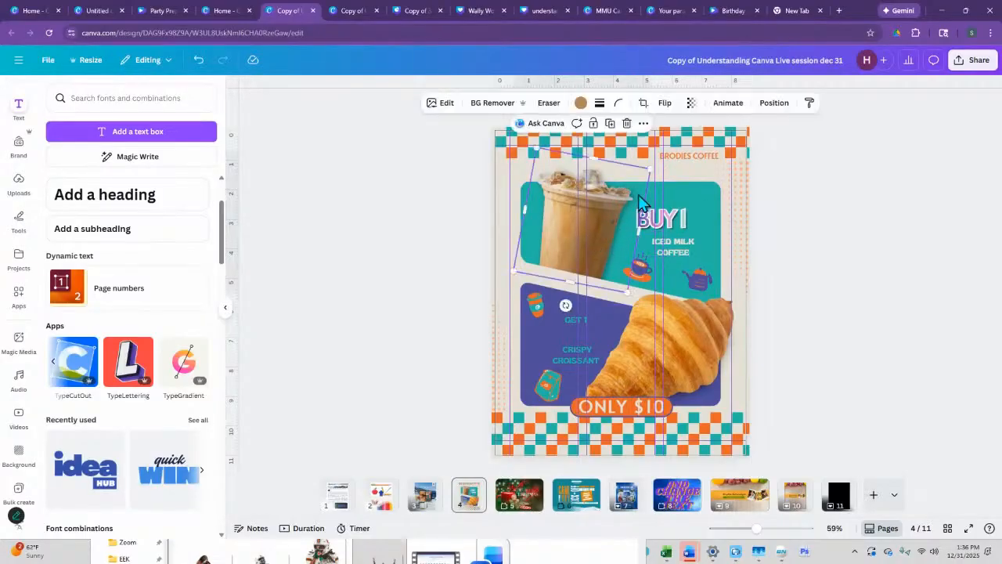
click(614, 129)
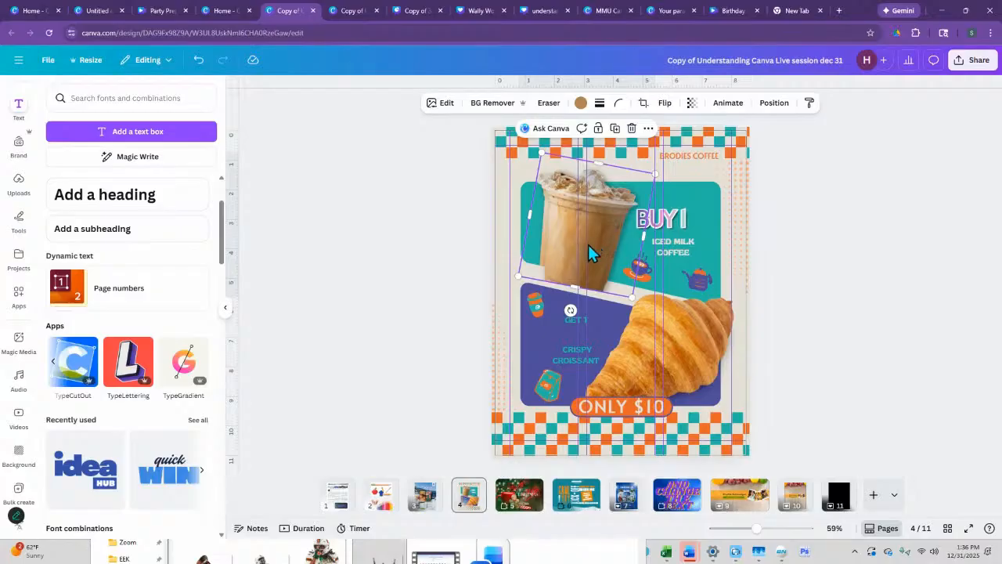
drag(588, 245, 699, 211)
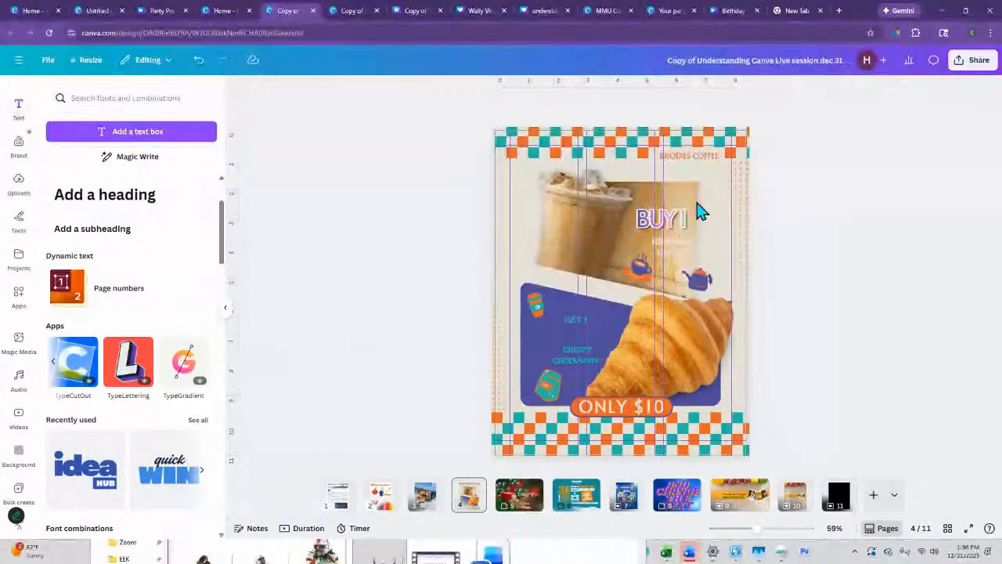
click(199, 68)
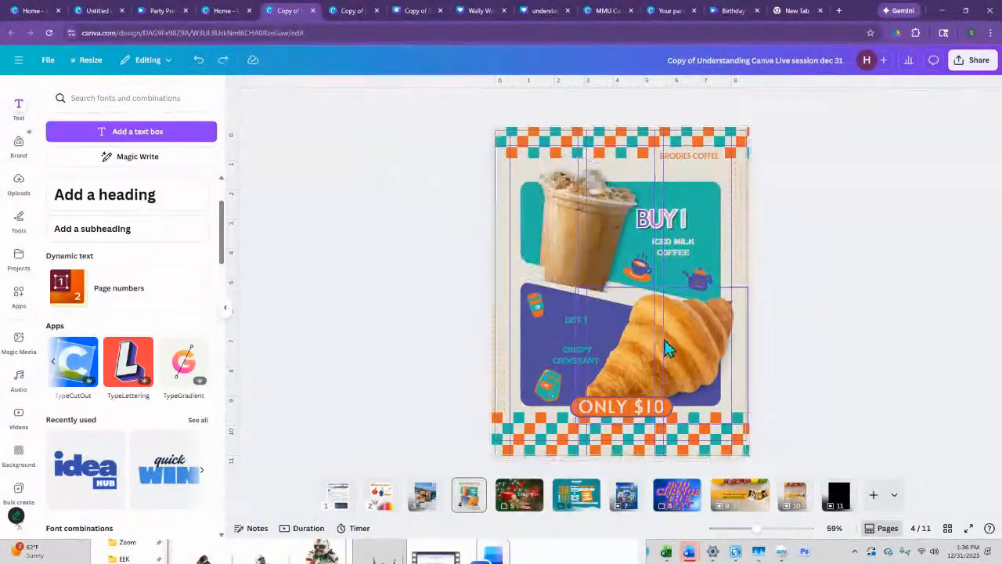
- Move the duplicated iced coffee photo slightly upward, and undo the changes until the duplicate is gone
click(581, 262)
mouse_move(574, 288)
mouse_down()
mouse_move(570, 306)
mouse_move(570, 270)
mouse_up()
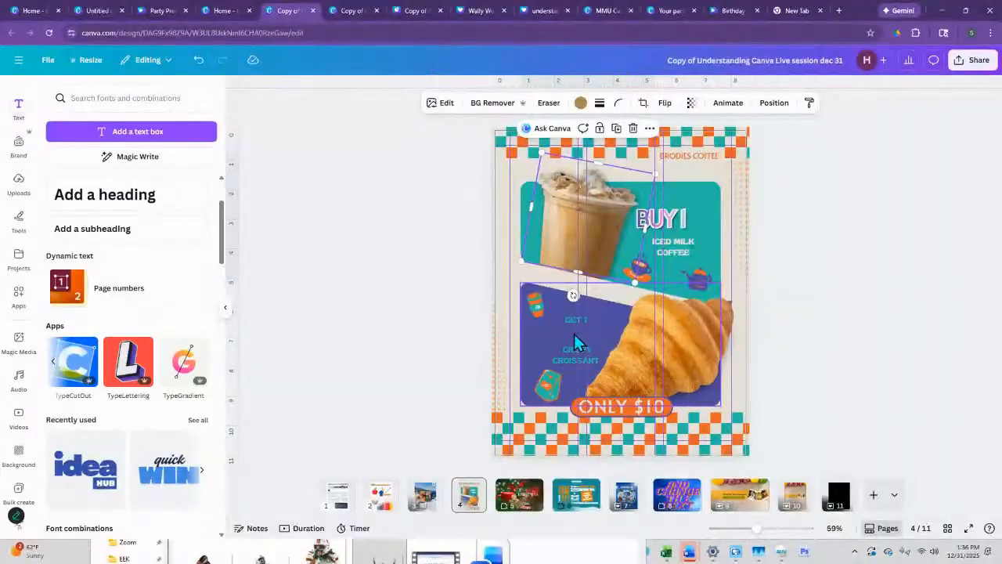
key(ctrl+z)
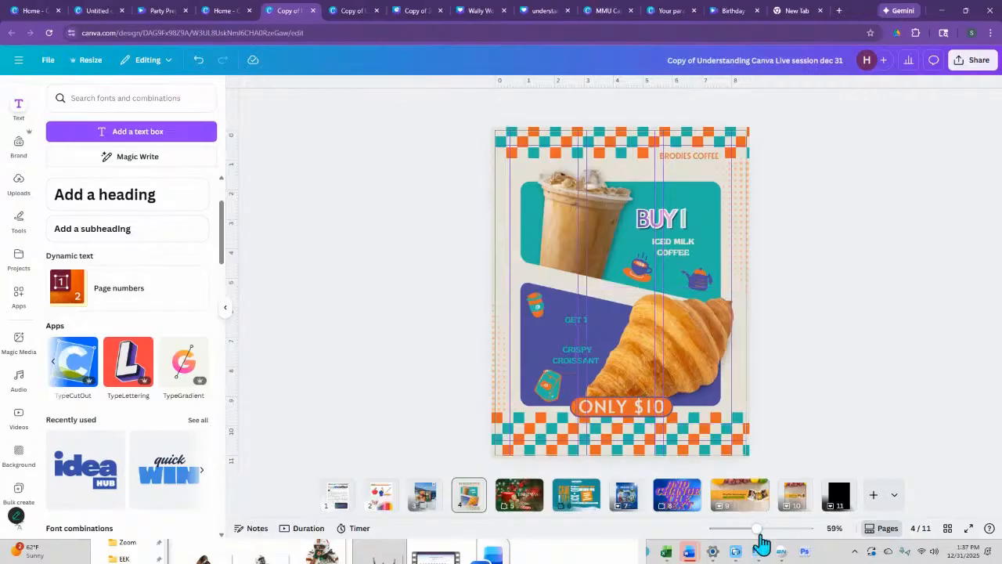
- Examine how the beige diagonal strip between the two panels covers the base of the iced coffee photo
drag(761, 540, 770, 538)
drag(570, 318, 481, 271)
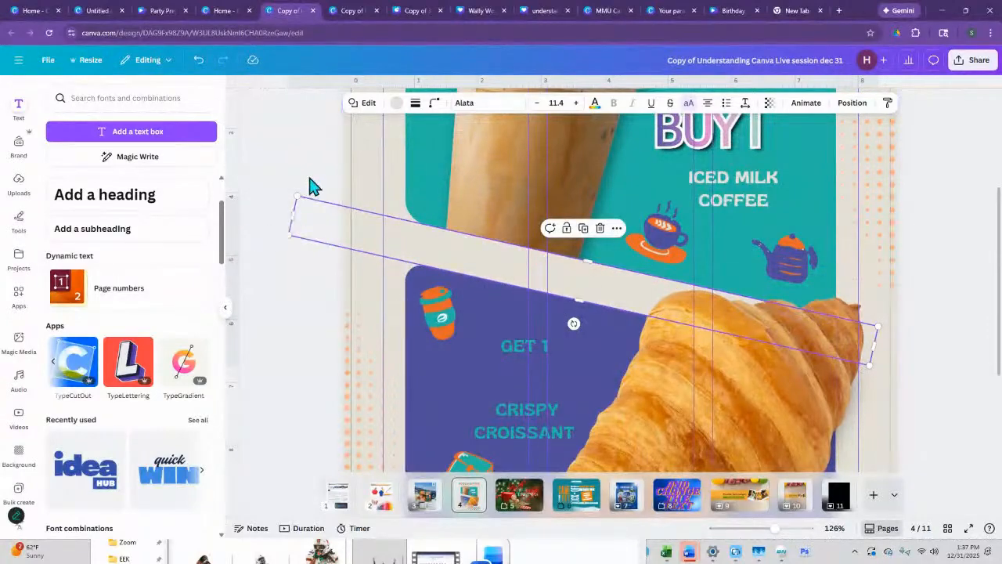
click(274, 172)
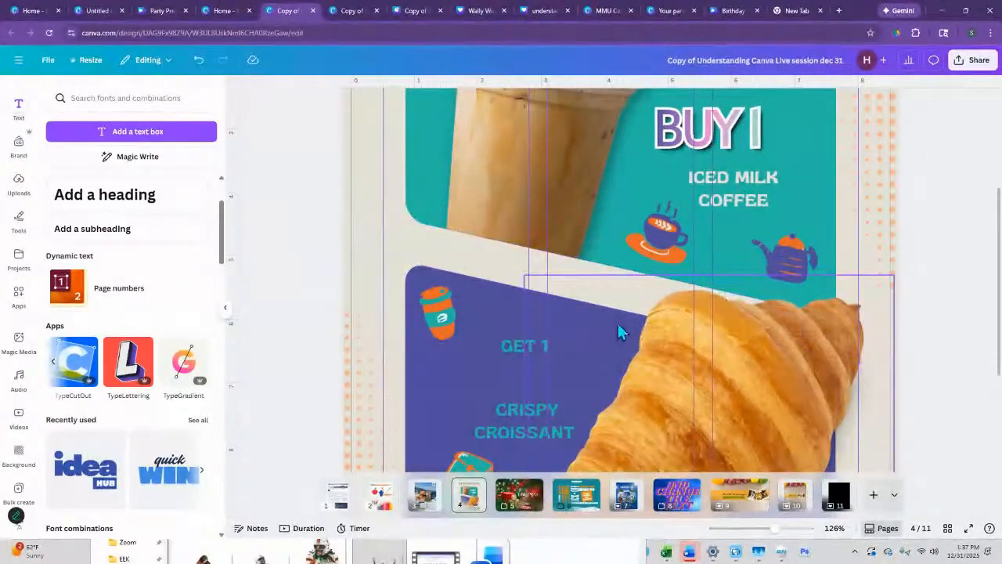
scroll(618, 324, up, 3)
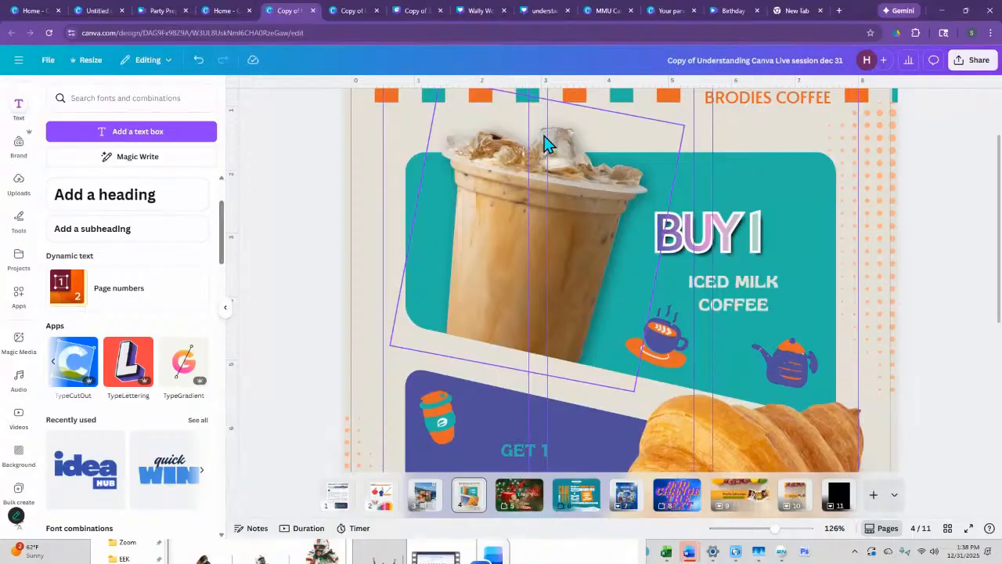
scroll(611, 250, down, 3)
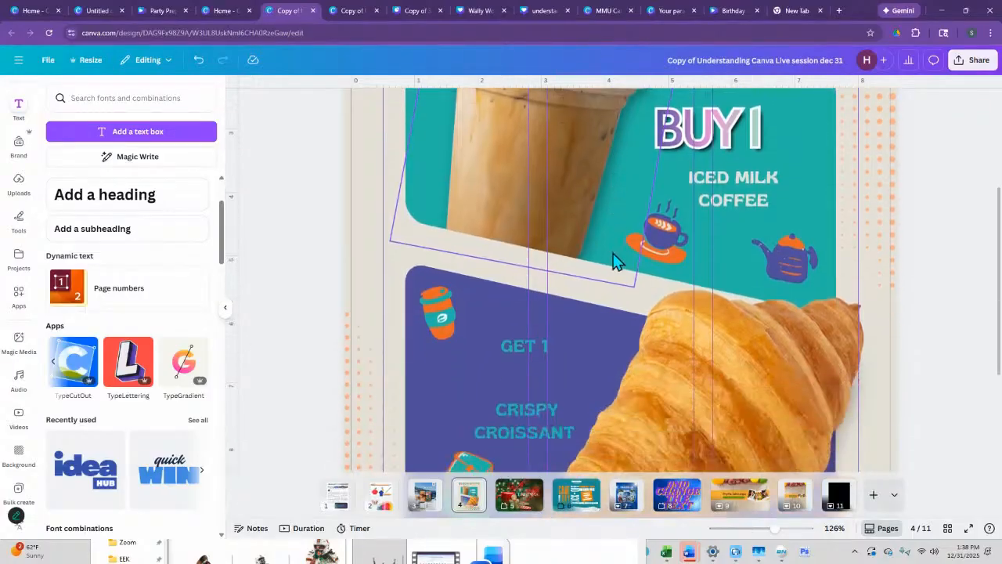
- Recolor the purple of the coffee cup graphic to yellow and apply that color change across all pages
drag(773, 529, 758, 529)
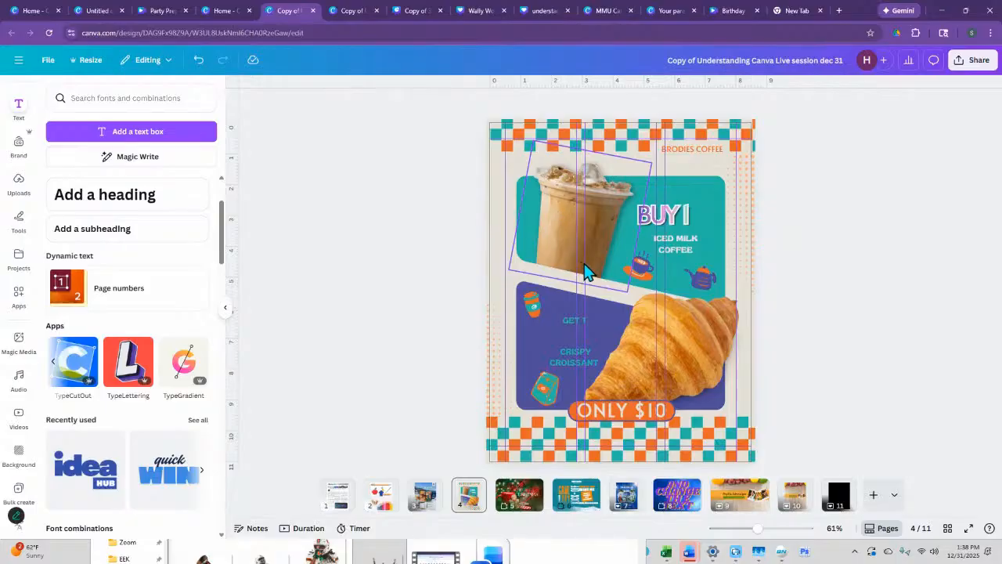
click(642, 274)
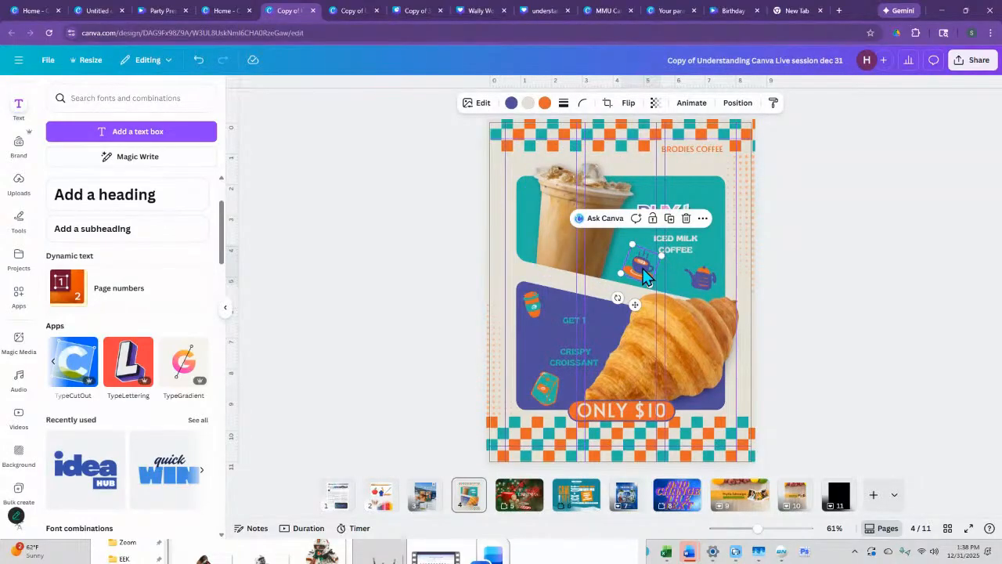
click(511, 102)
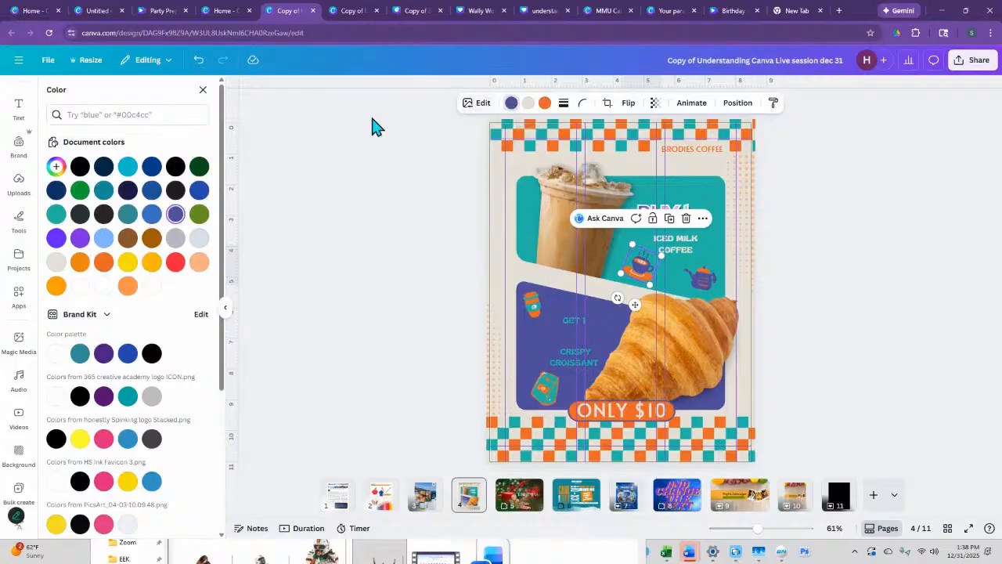
click(127, 261)
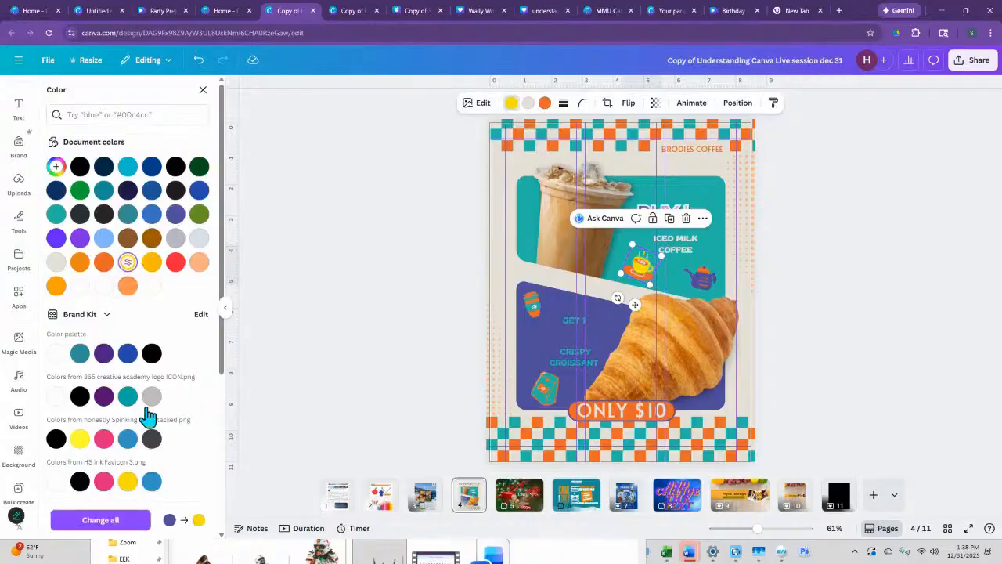
click(131, 520)
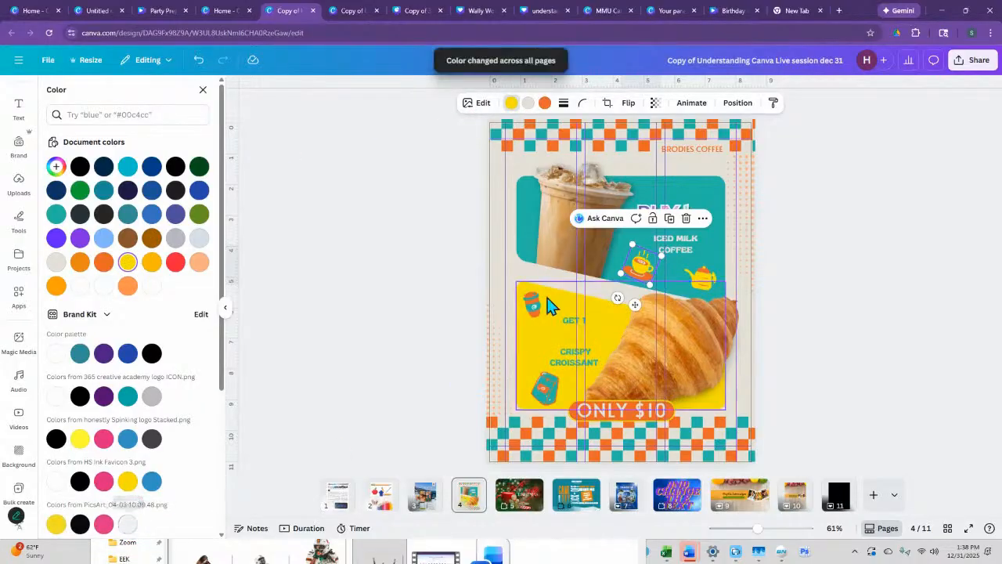
- Recolor the coffee cup graphic's orange to the blue from the honestly Spinning logo Stacked palette and apply the change across all pages
click(544, 103)
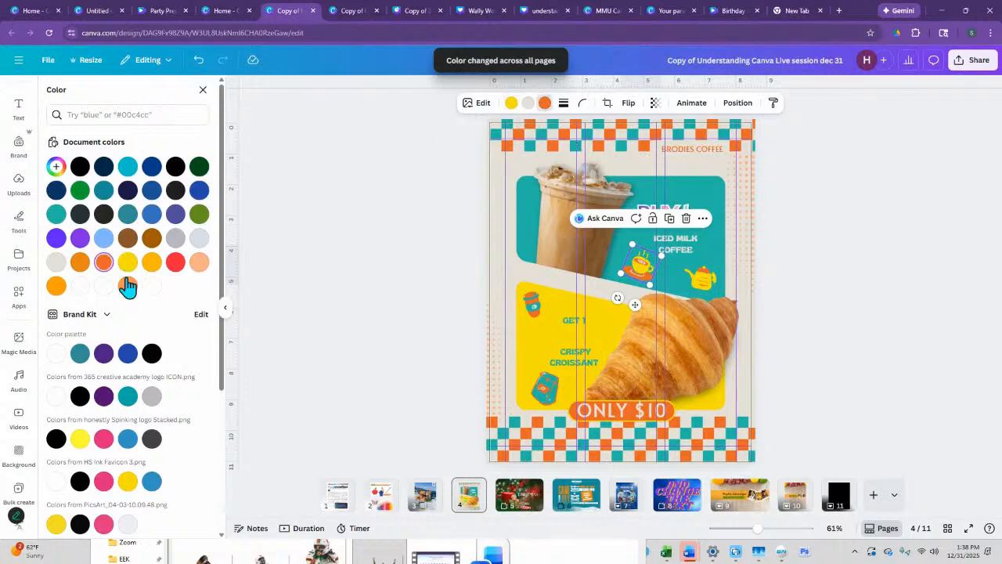
click(127, 439)
click(125, 520)
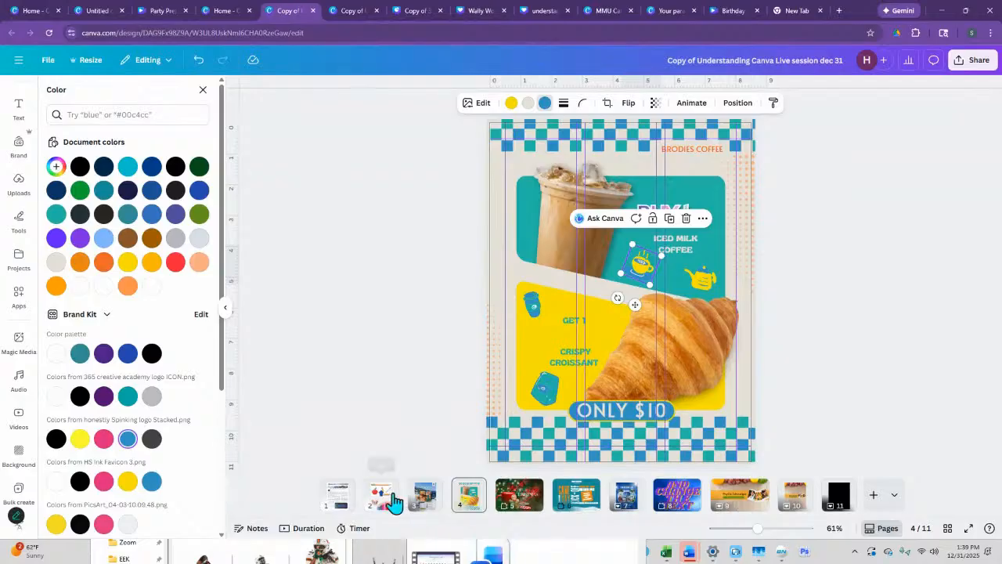
mouse_move(758, 531)
mouse_down()
mouse_move(804, 532)
mouse_move(743, 533)
mouse_move(771, 529)
mouse_up()
scroll(660, 344, up, 2)
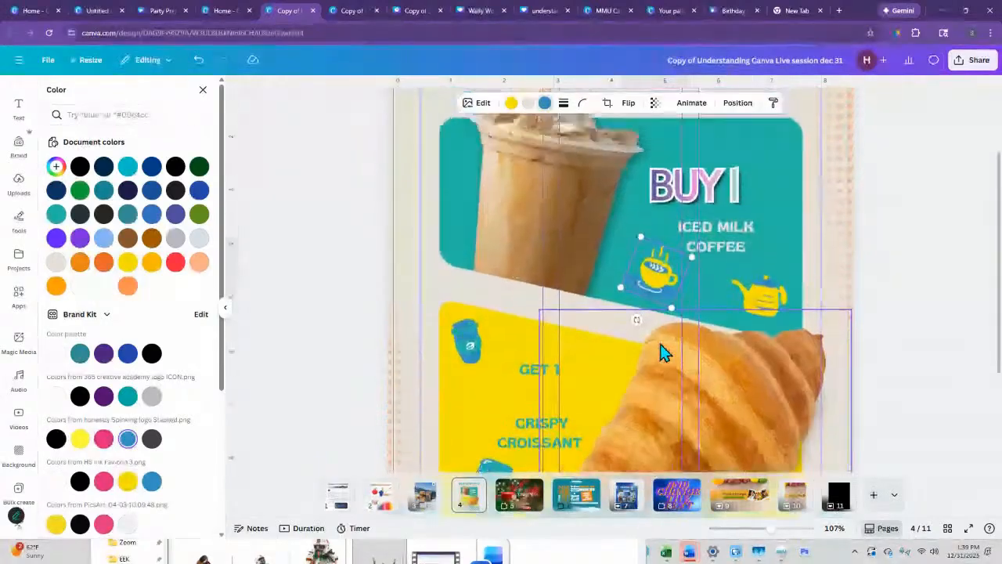
scroll(659, 341, down, 4)
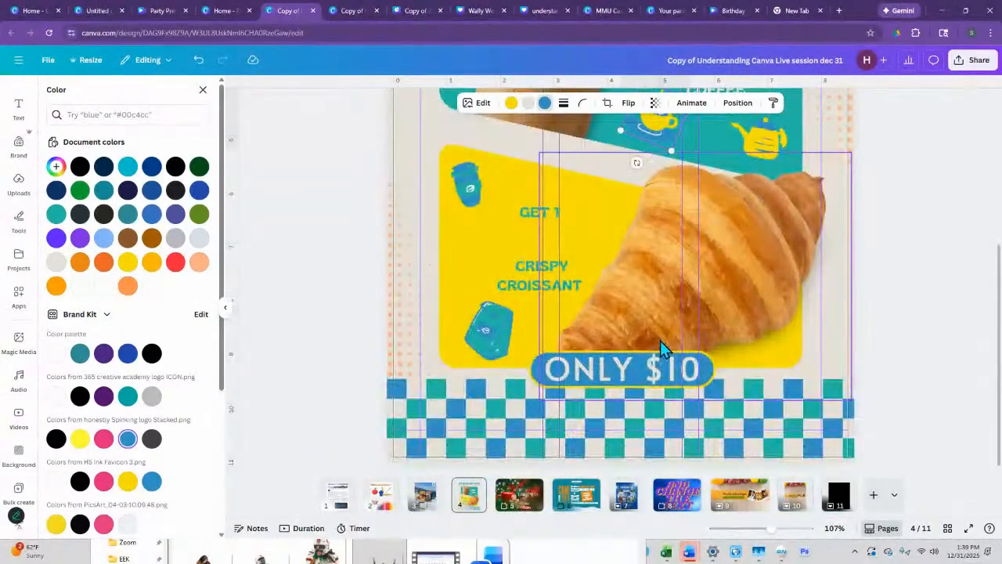
scroll(604, 417, down, 6)
scroll(598, 458, up, 3)
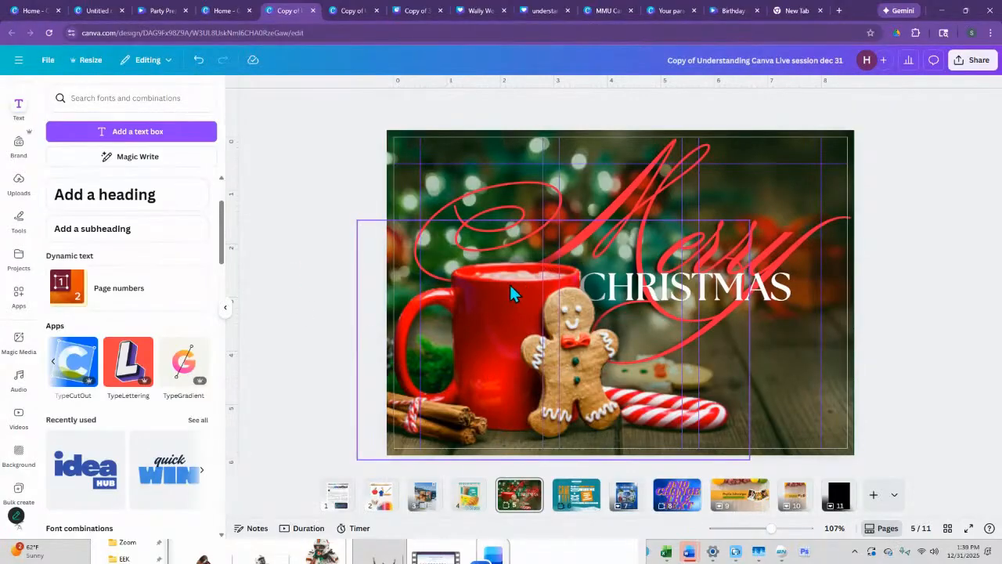
- Shift the mug and gingerbread cutout slightly right over the C of CHRISTMAS, and undo an additional move of the cutout
drag(774, 537, 826, 537)
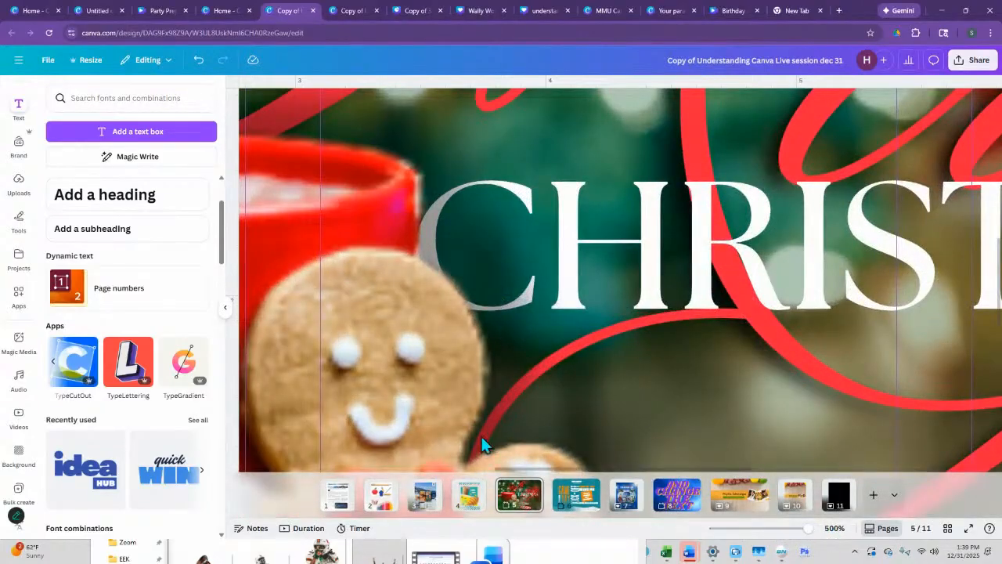
drag(520, 470, 553, 470)
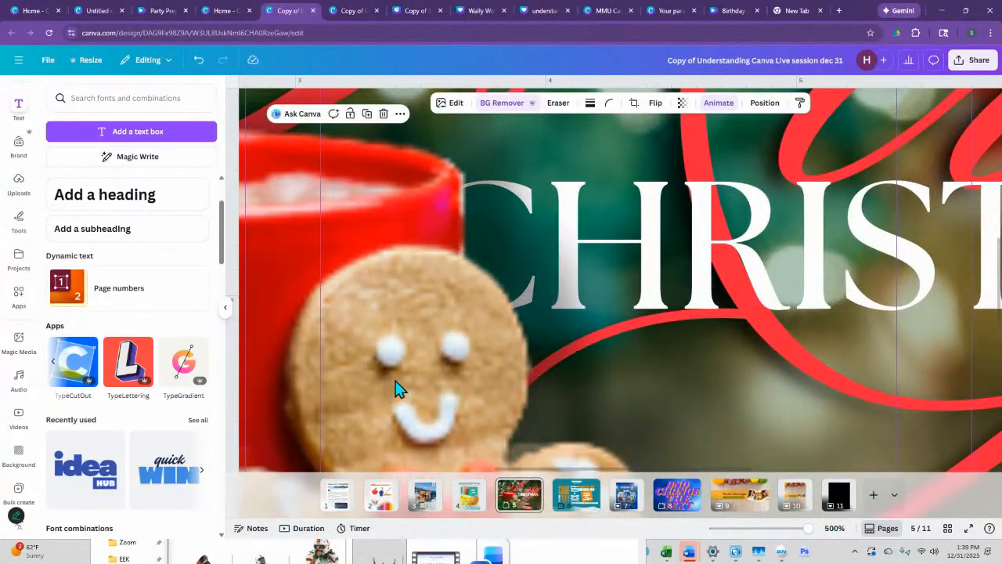
drag(470, 282, 522, 284)
key(ctrl+z)
mouse_move(572, 469)
mouse_down()
mouse_move(440, 470)
mouse_move(564, 469)
mouse_up()
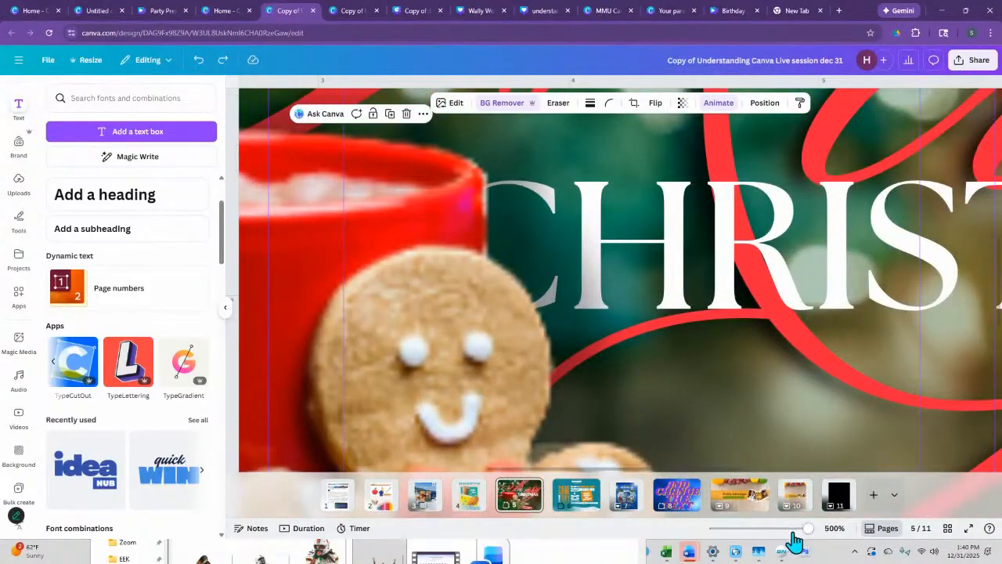
drag(807, 529, 764, 529)
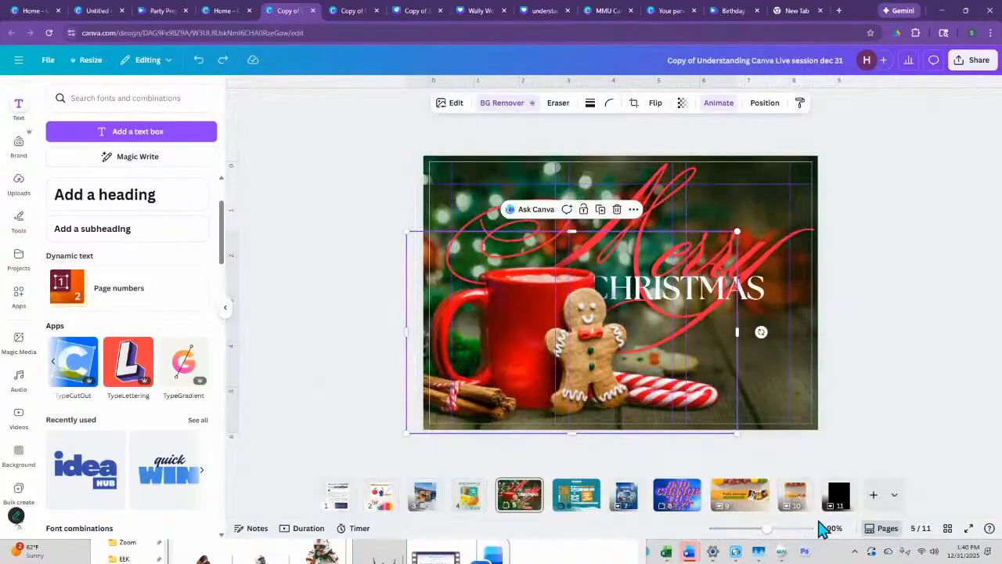
- Switch to the continuous page view, add a blank page after page 8, and delete that blank page
click(882, 533)
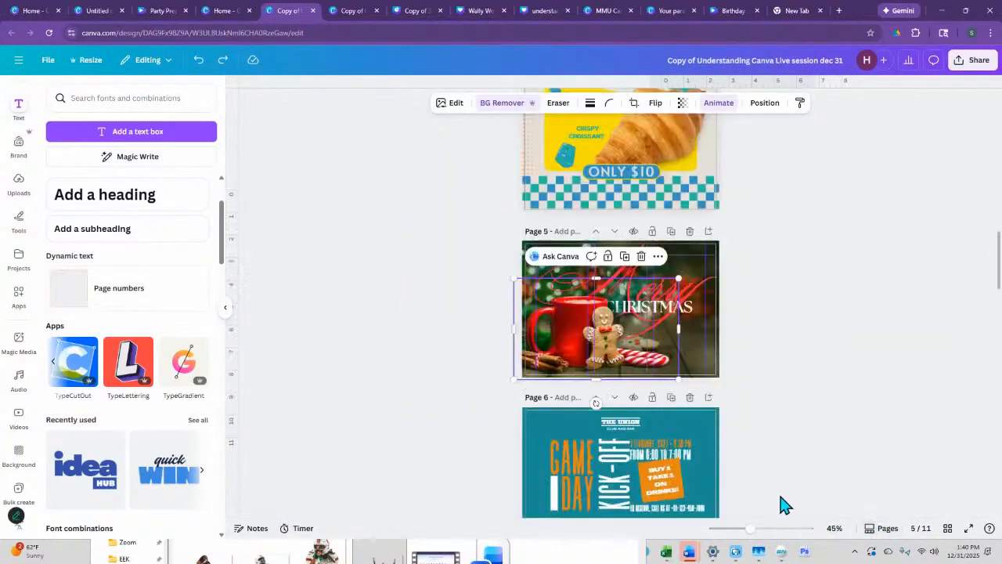
click(610, 201)
scroll(622, 168, up, 3)
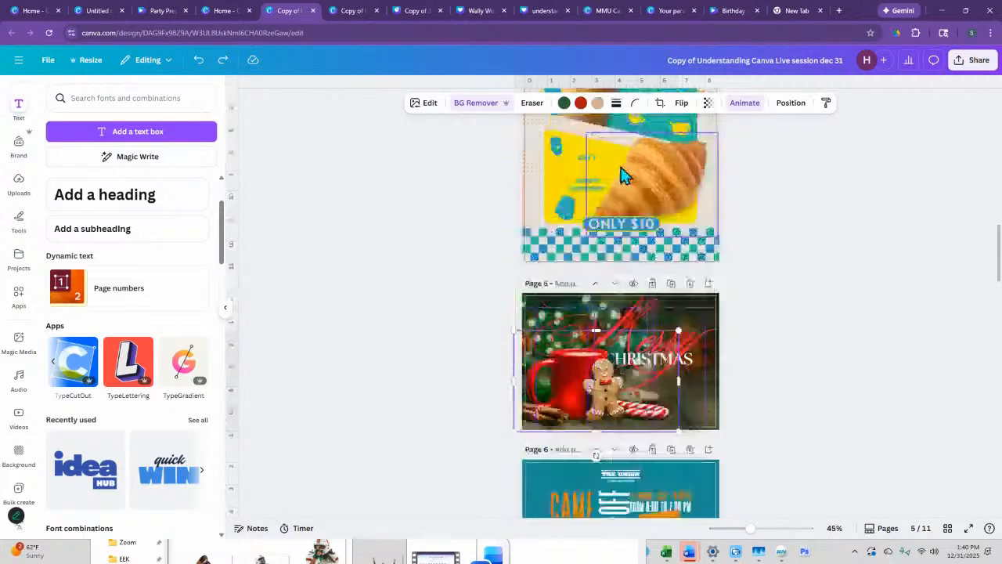
scroll(622, 167, down, 10)
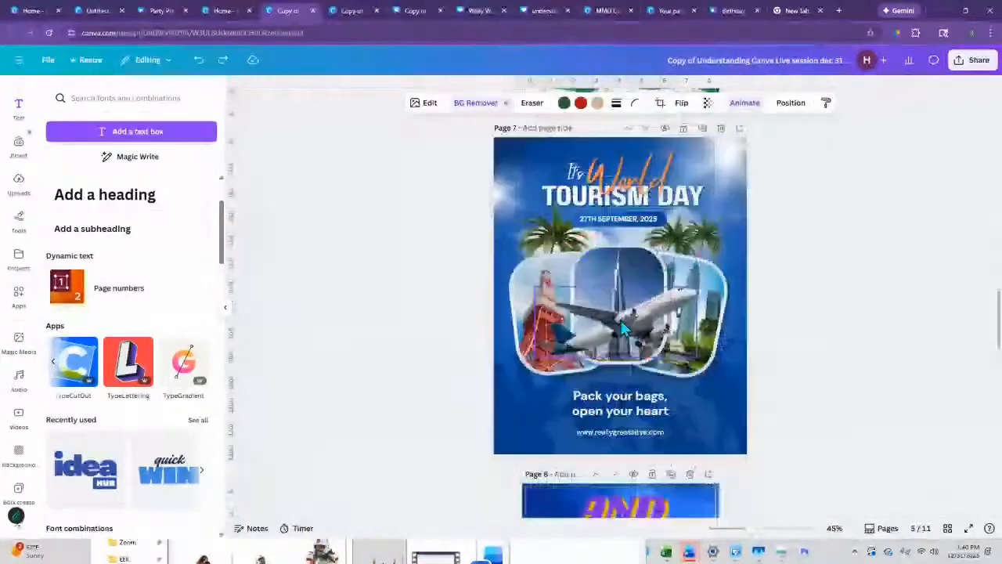
scroll(622, 337, down, 5)
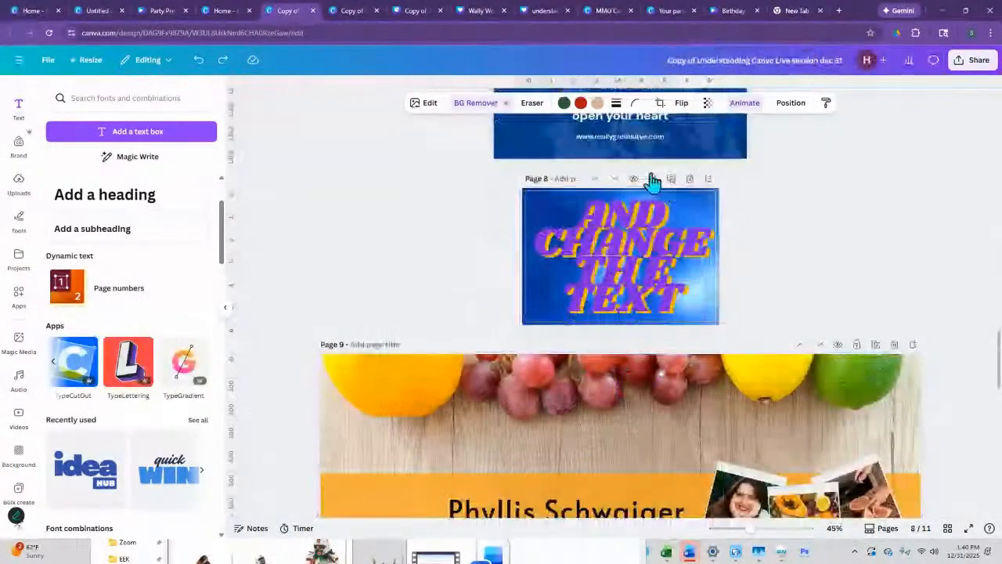
click(709, 178)
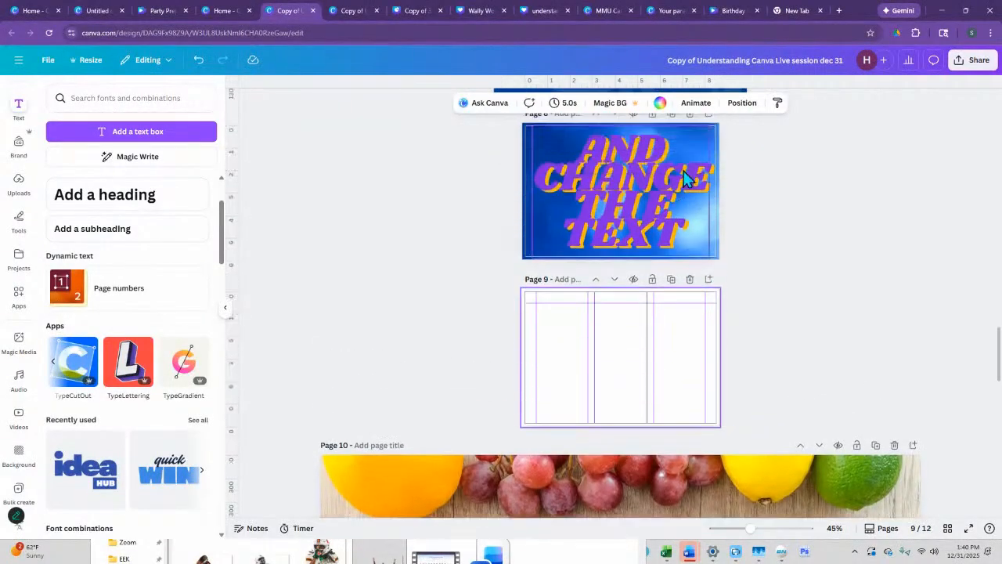
click(689, 283)
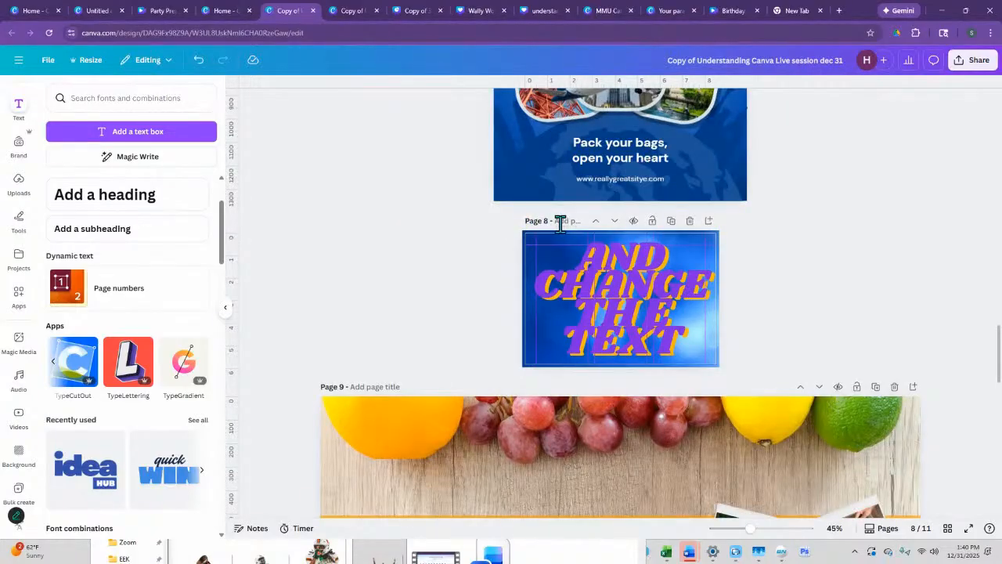
- Move the AND CHANGE THE TEXT page up one place, above the World Tourism Day page, and show the page thumbnails again
click(595, 224)
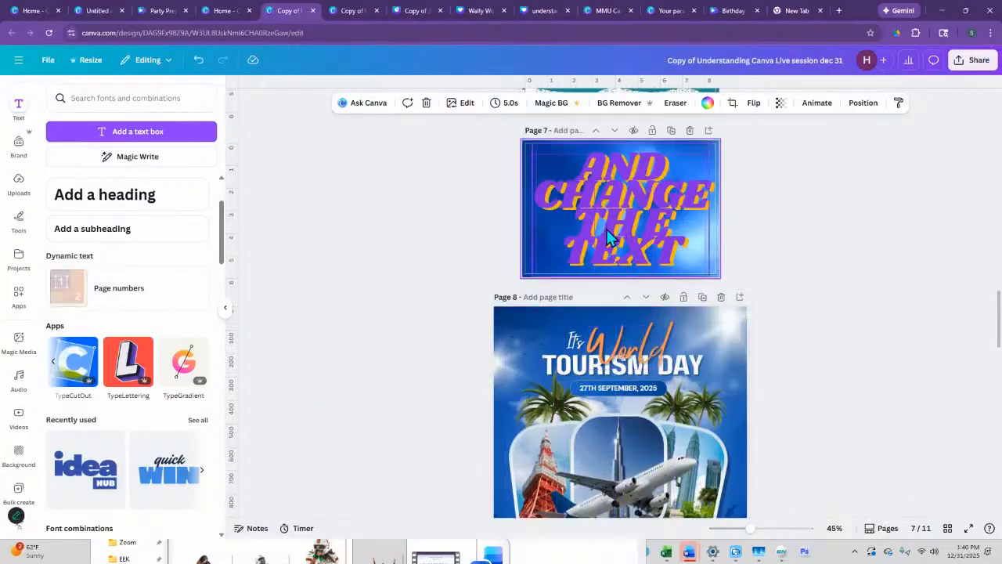
click(885, 529)
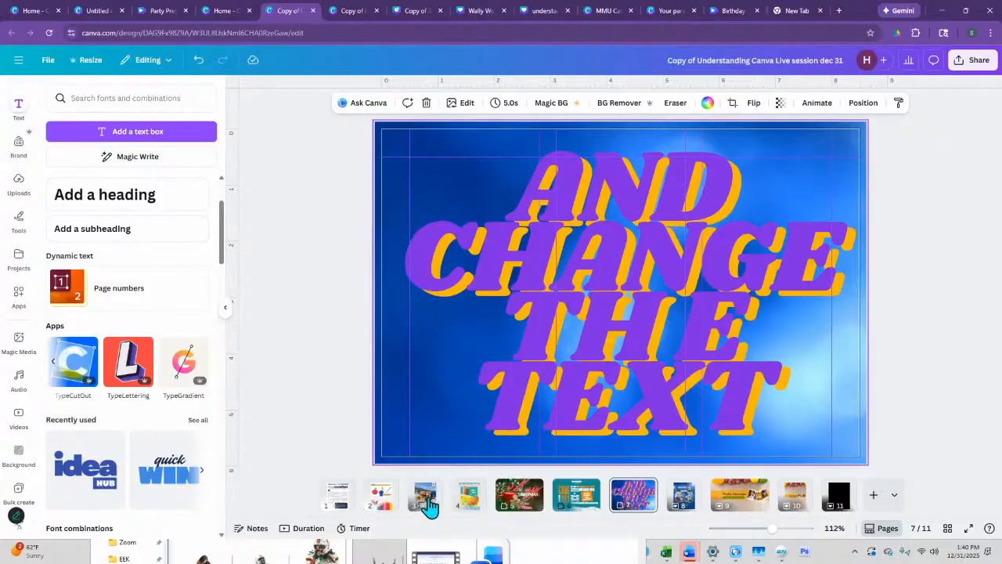
- Reorder the Travel the World page after the coffee page, return it to position 3, and look through its page options
click(468, 496)
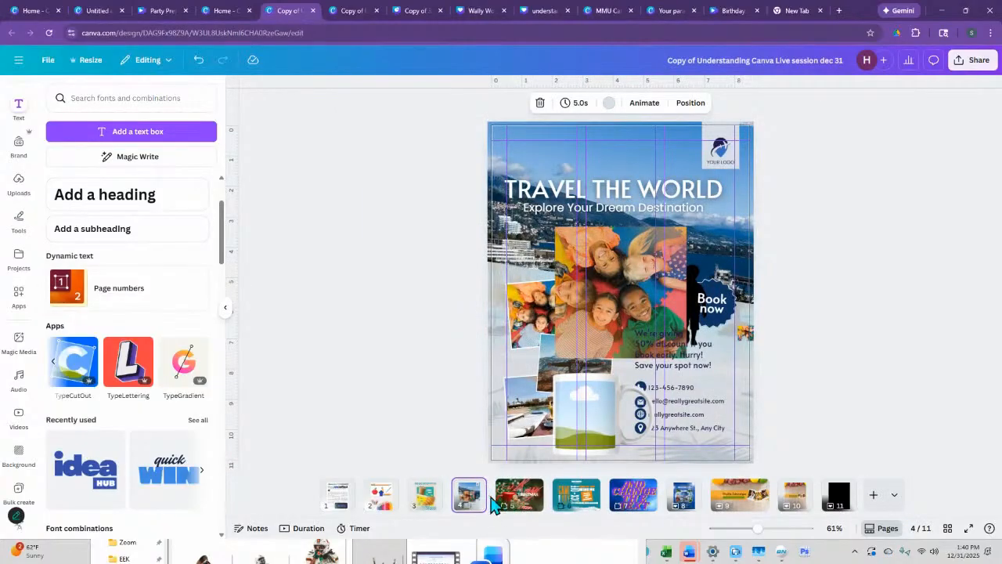
drag(469, 496, 423, 496)
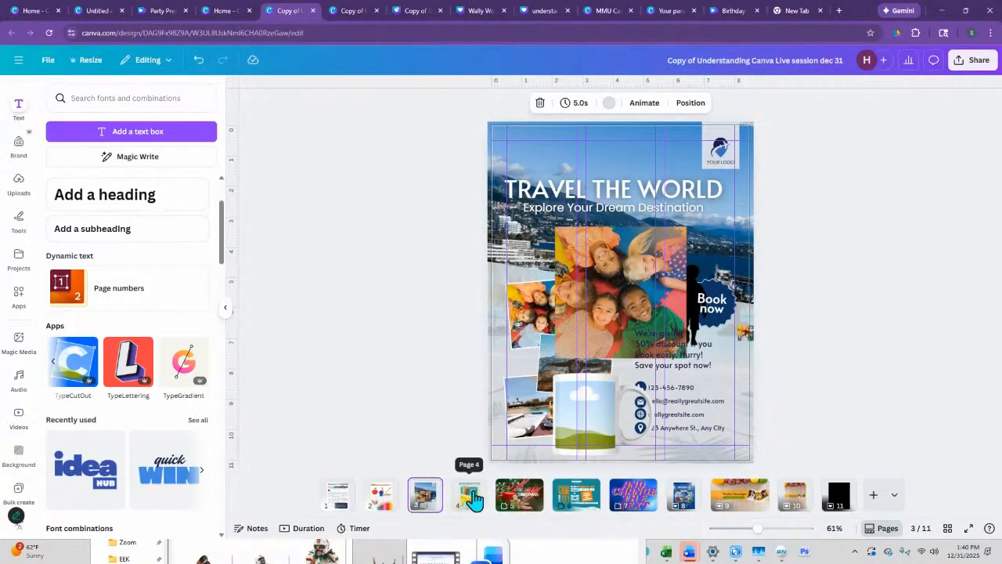
click(430, 487)
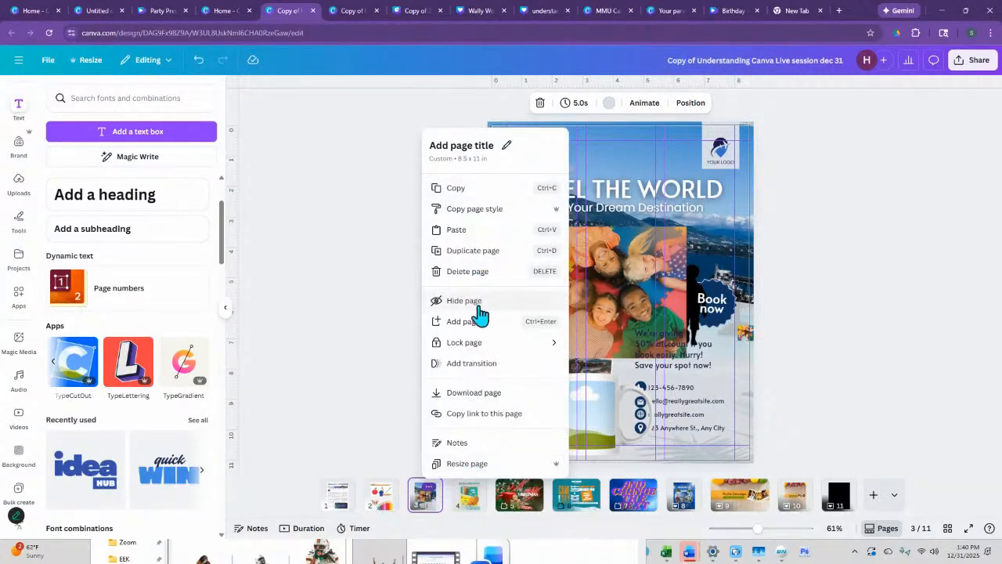
click(906, 415)
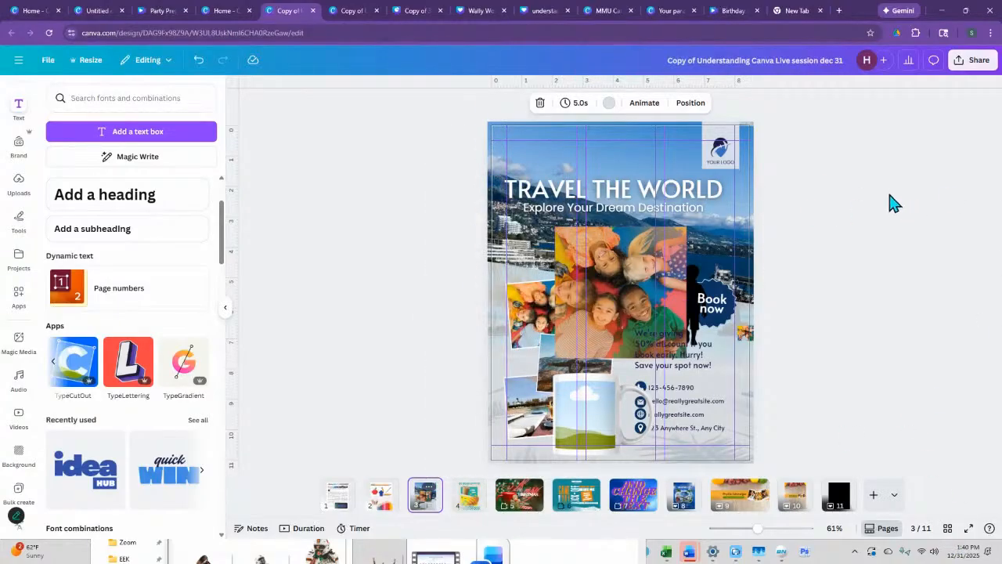
- Delete pages 1 to 6 together in grid view, undo the deletion, and return to the editing view
click(948, 529)
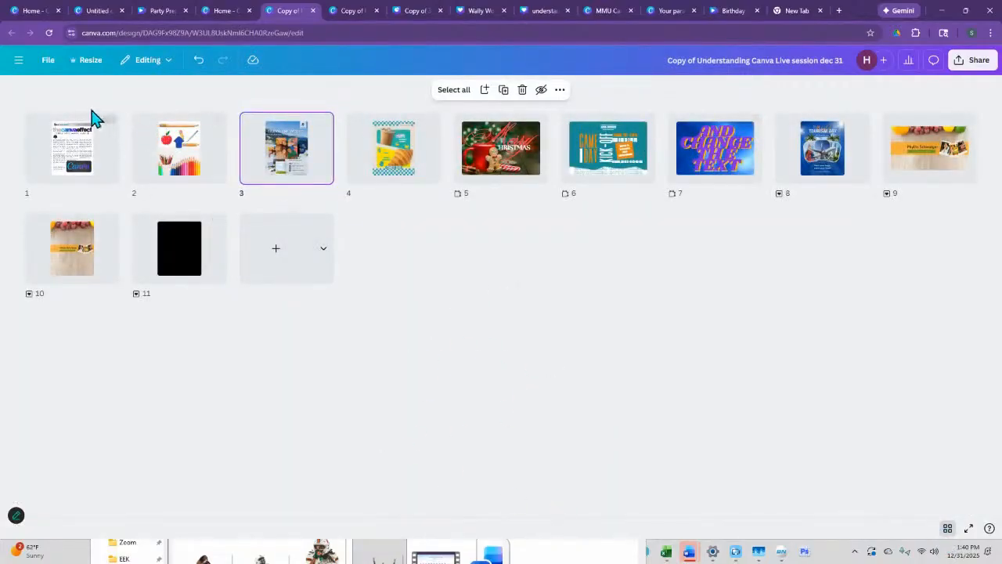
drag(55, 101, 627, 190)
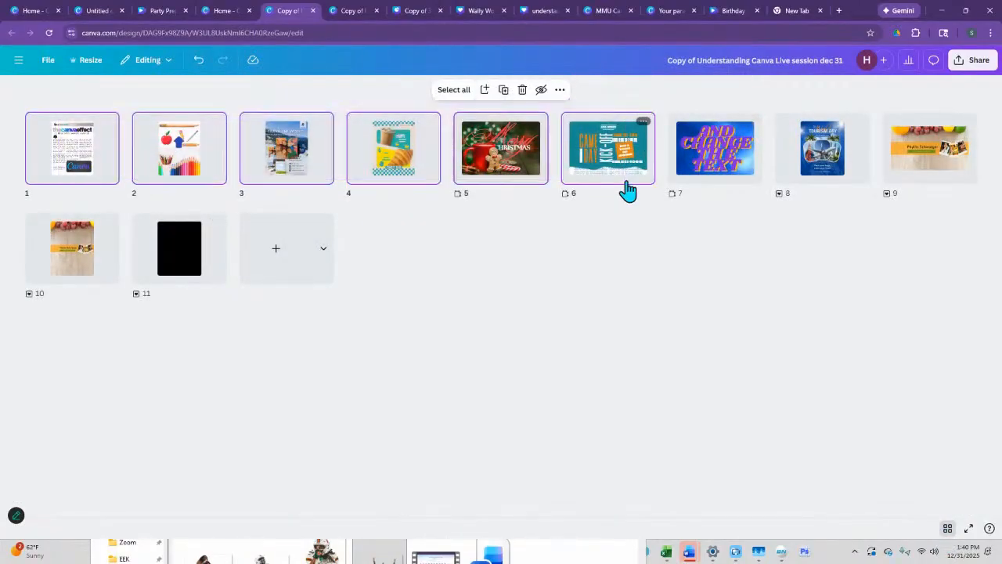
click(522, 89)
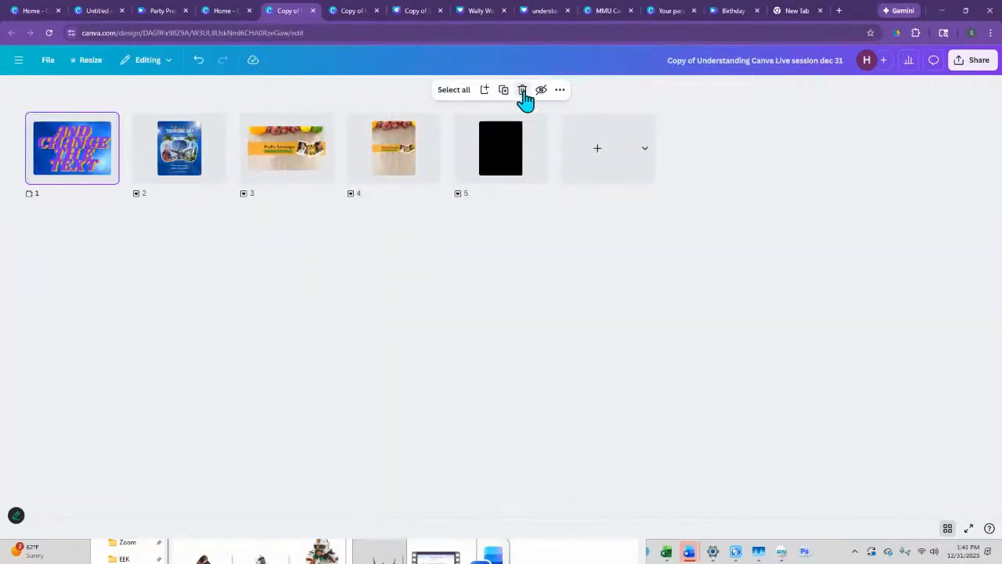
key(ctrl+z)
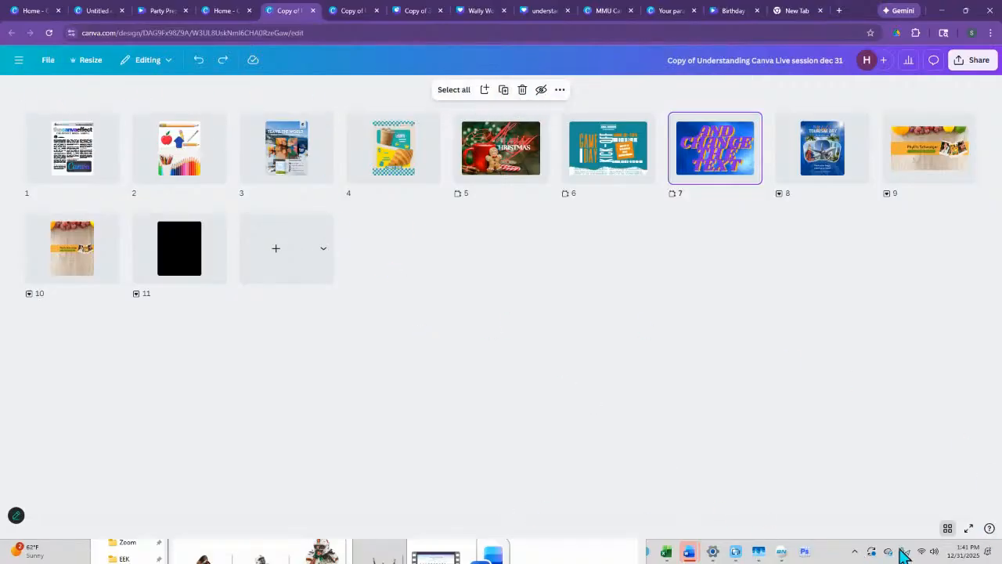
click(947, 529)
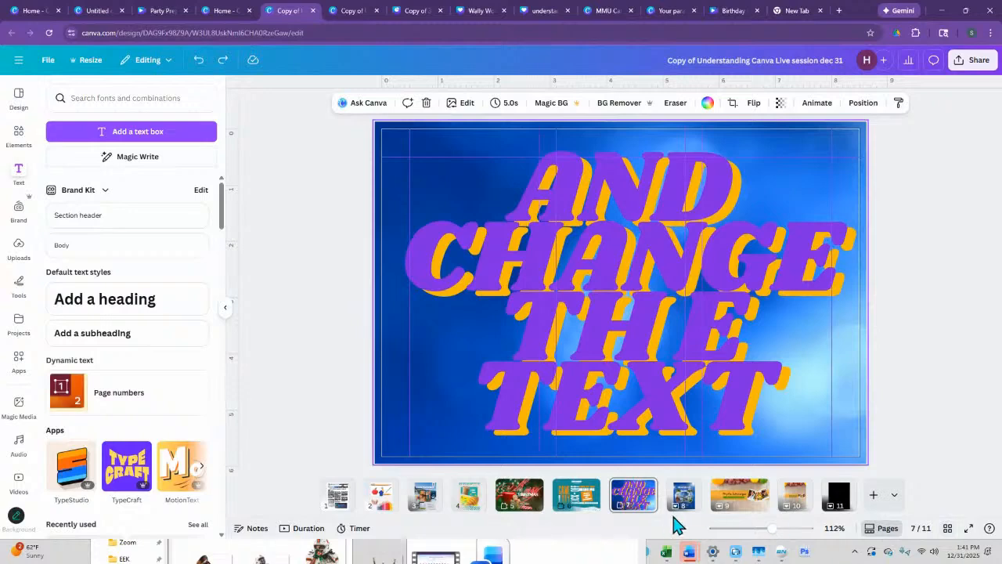
- Jump to page 2 of the design by entering its page number
click(916, 529)
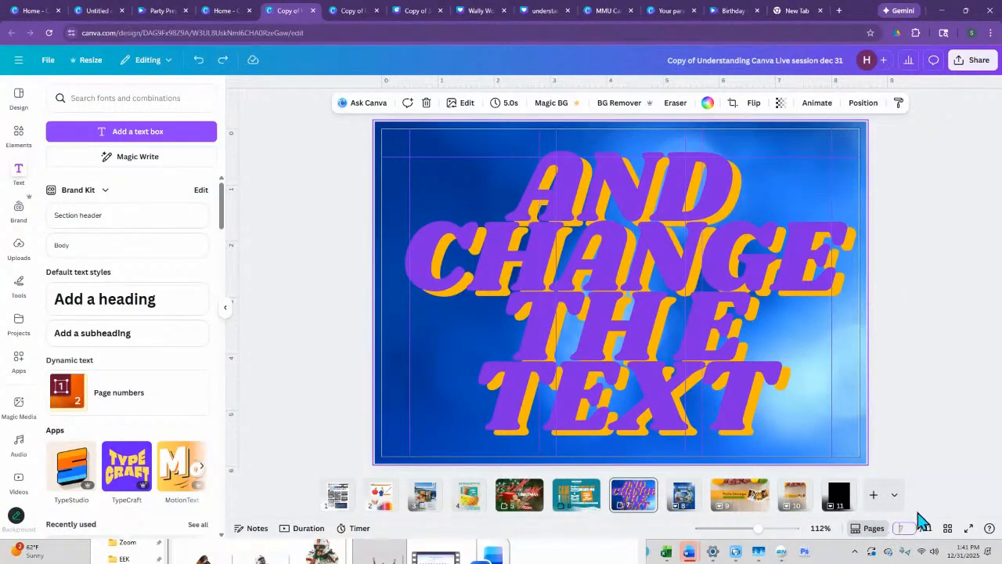
text(2)
key(Return)
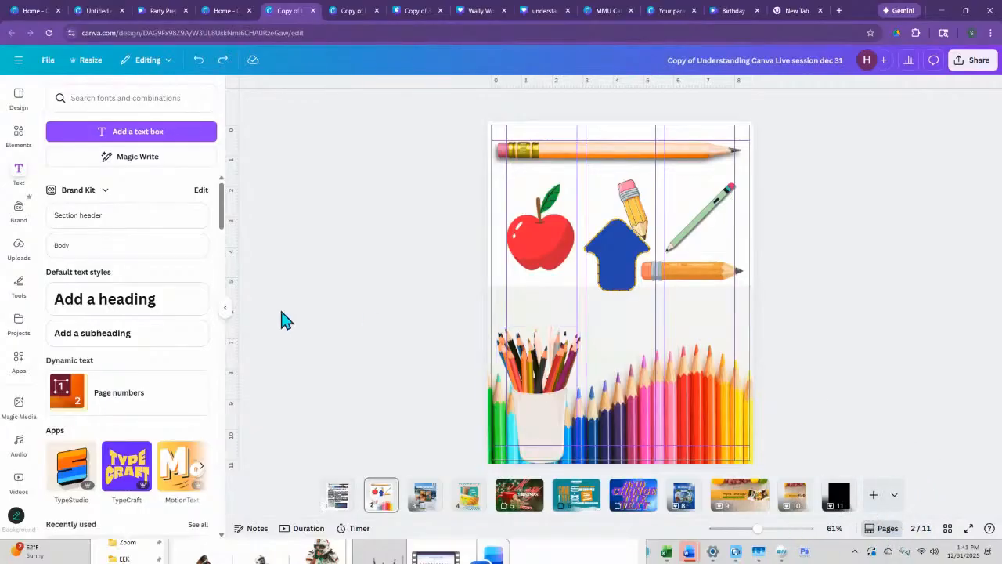
- Try the Dissolve and Slide transitions between pages 1 and 2, choose Circle Wipe instead, and apply it between all pages
mouse_move(360, 501)
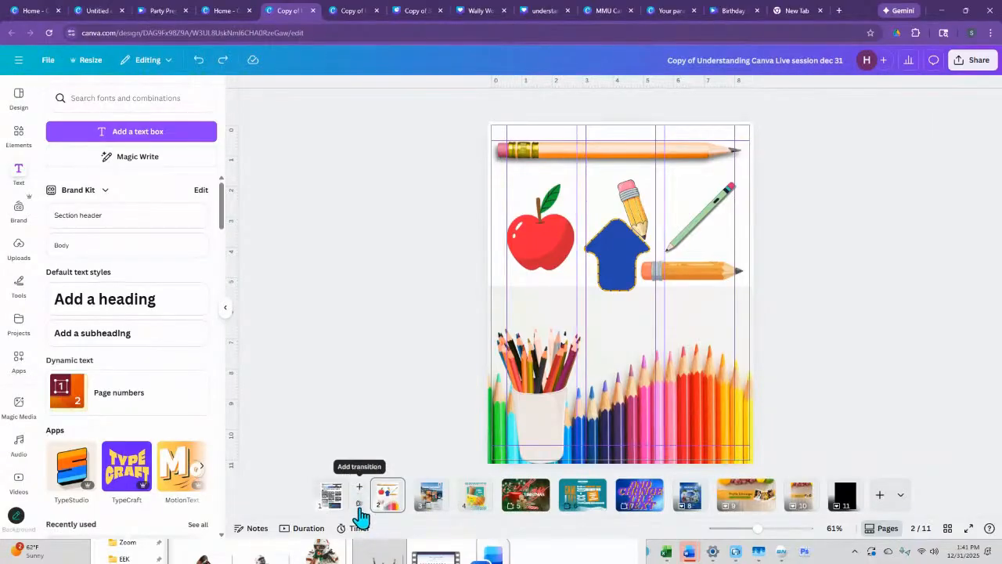
click(359, 505)
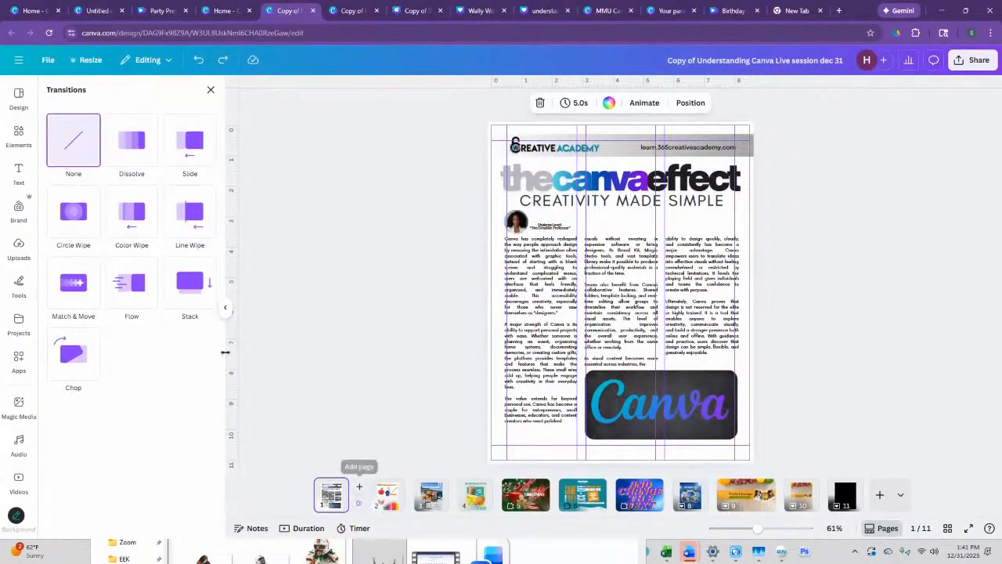
click(131, 142)
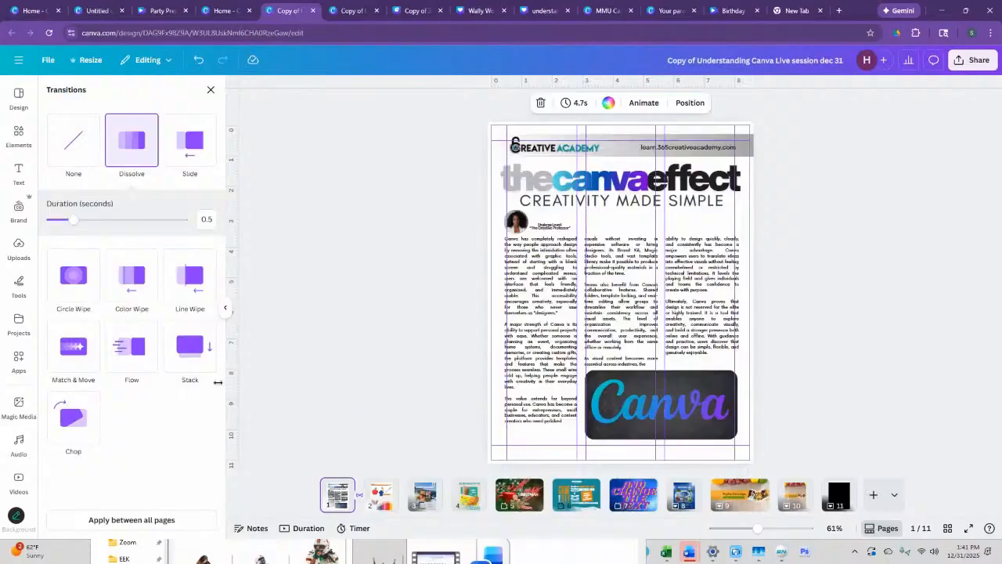
click(200, 155)
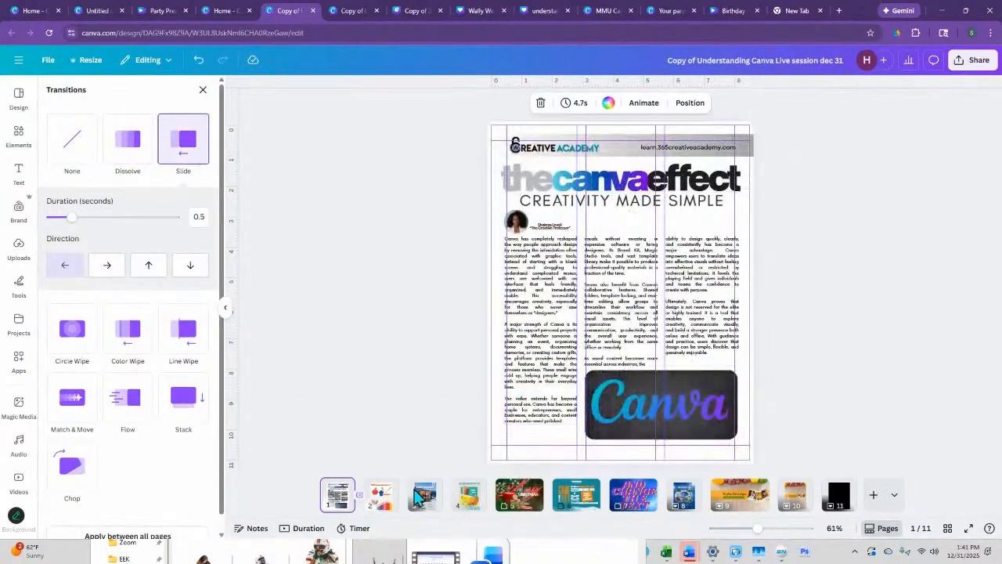
click(76, 332)
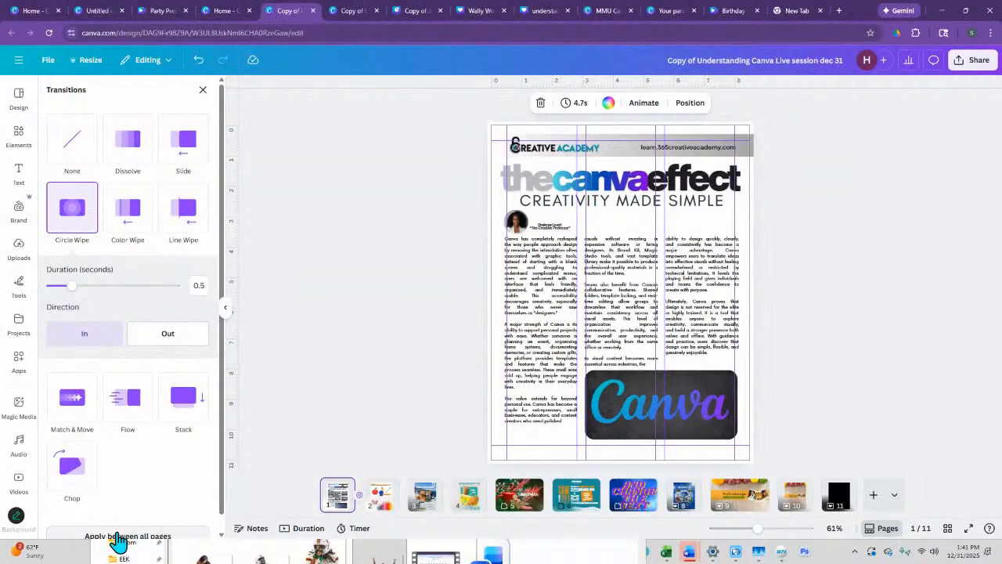
click(117, 537)
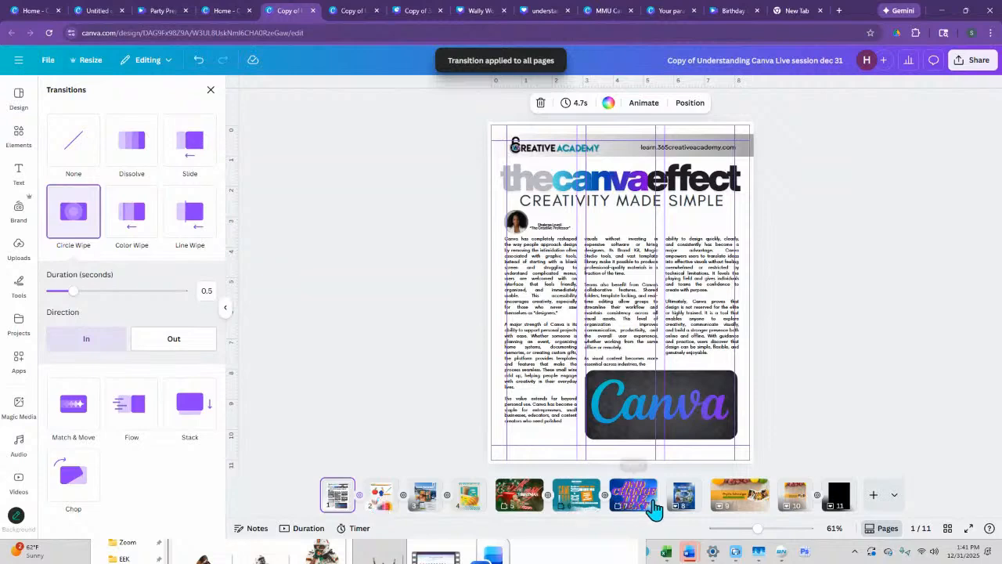
click(861, 288)
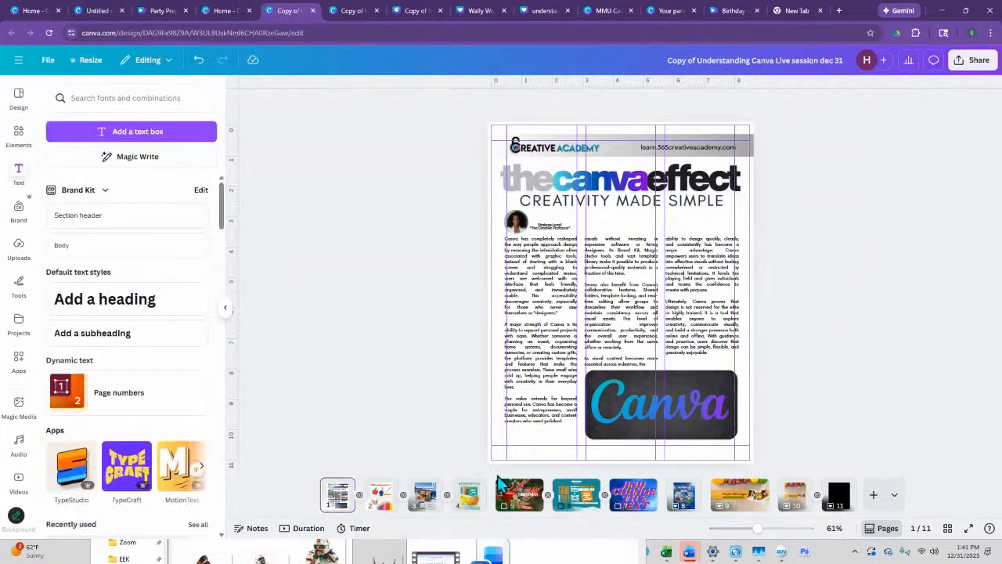
- Open the transition settings between pages 1 and 2, view page 25 of the Canva Training Draft design, and return to the Live session design
click(357, 498)
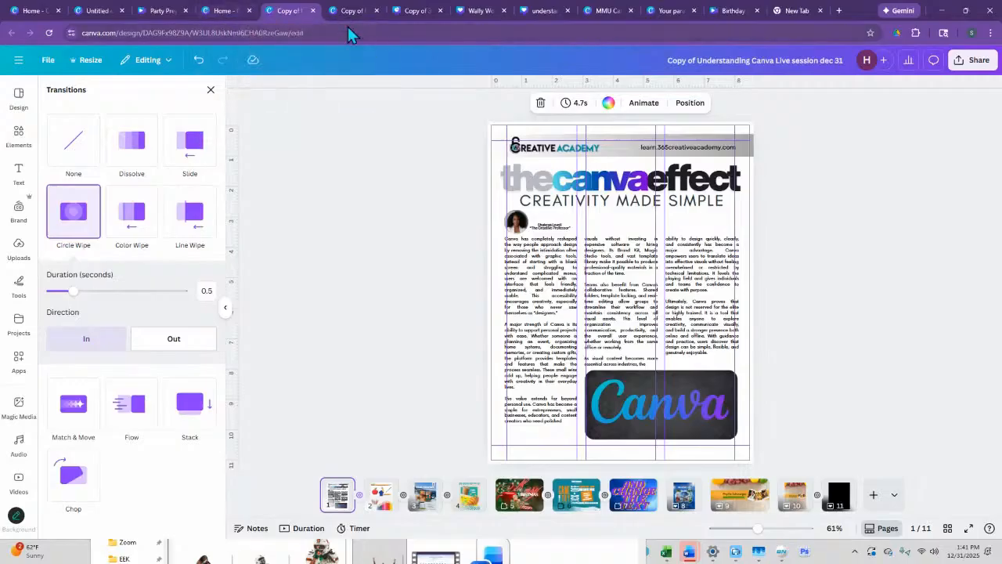
click(414, 18)
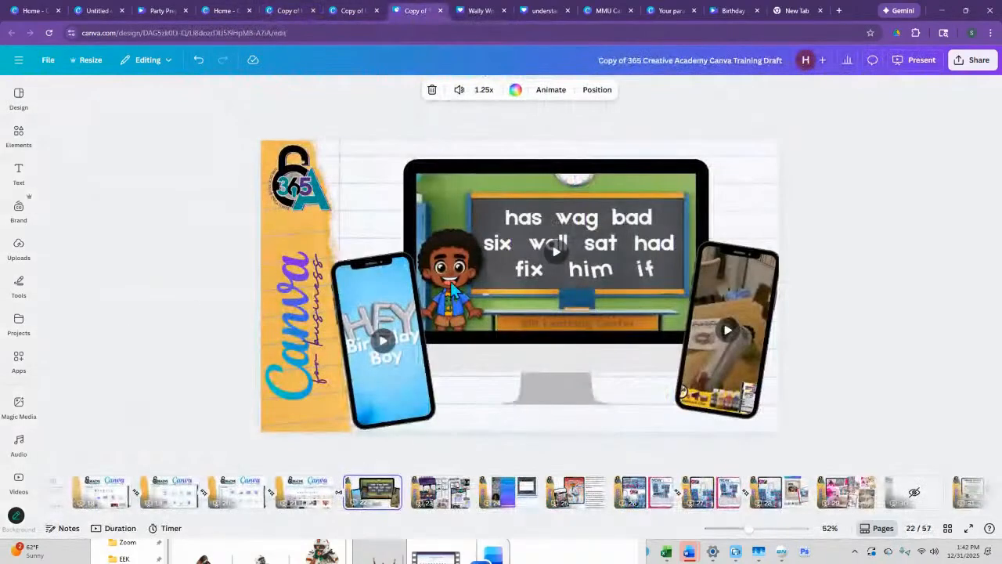
click(572, 493)
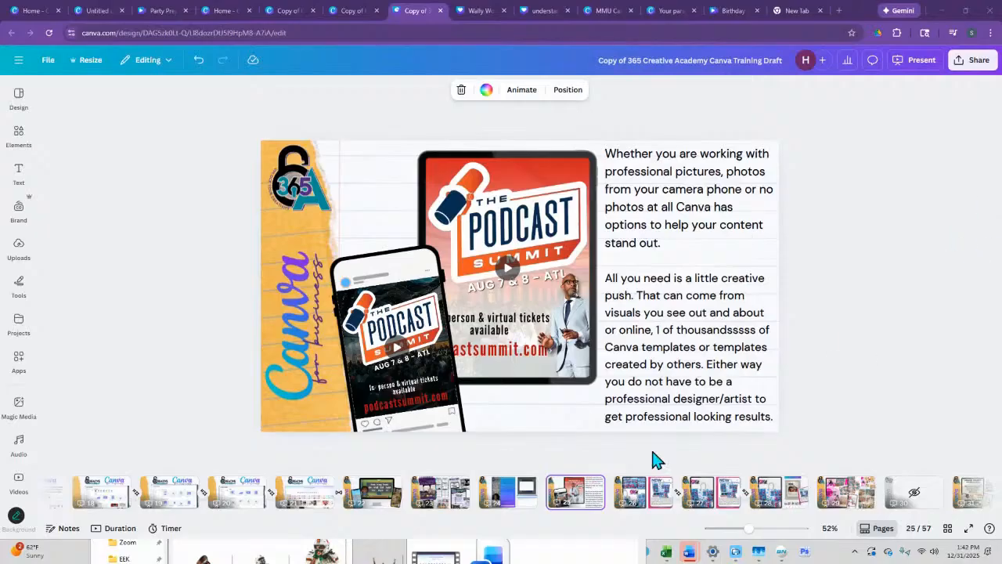
click(286, 13)
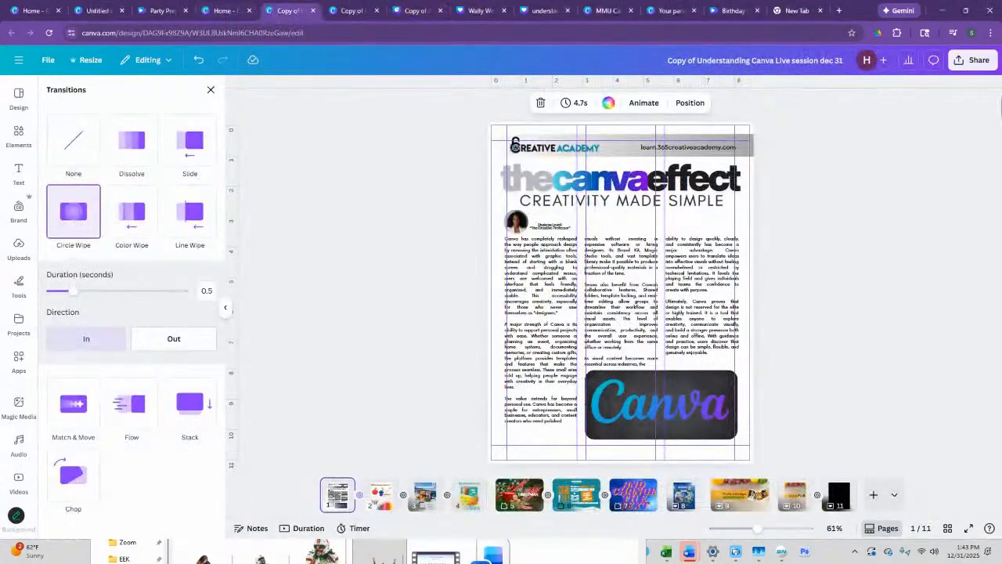
- Examine all the design's sharing, saving and publishing options, including the full set of social media destinations
click(973, 61)
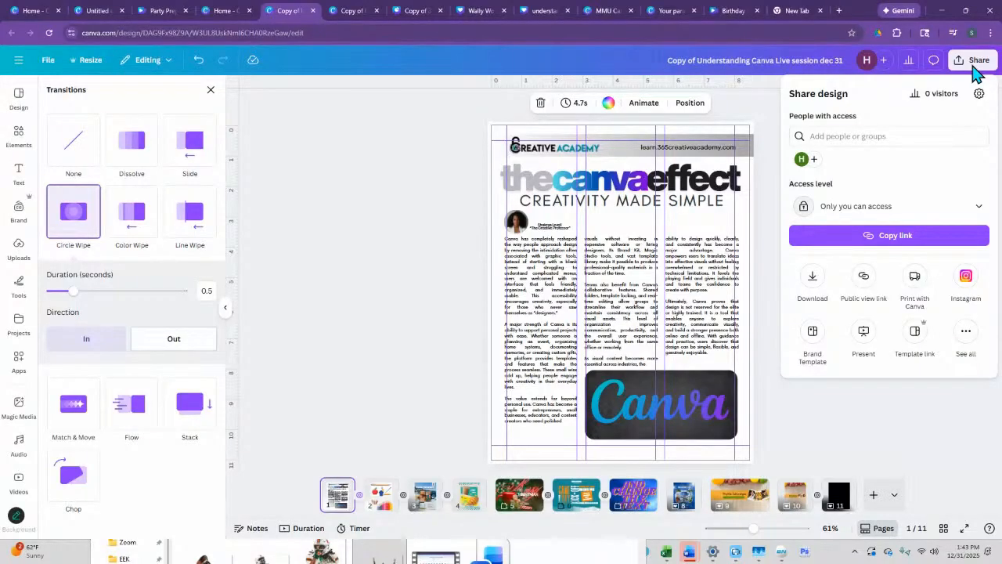
click(966, 332)
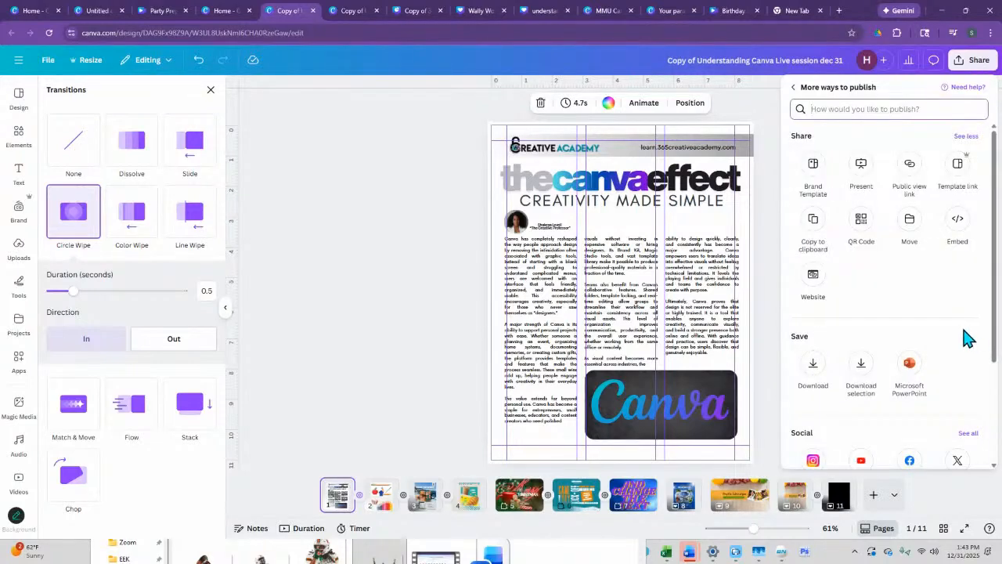
scroll(931, 337, down, 2)
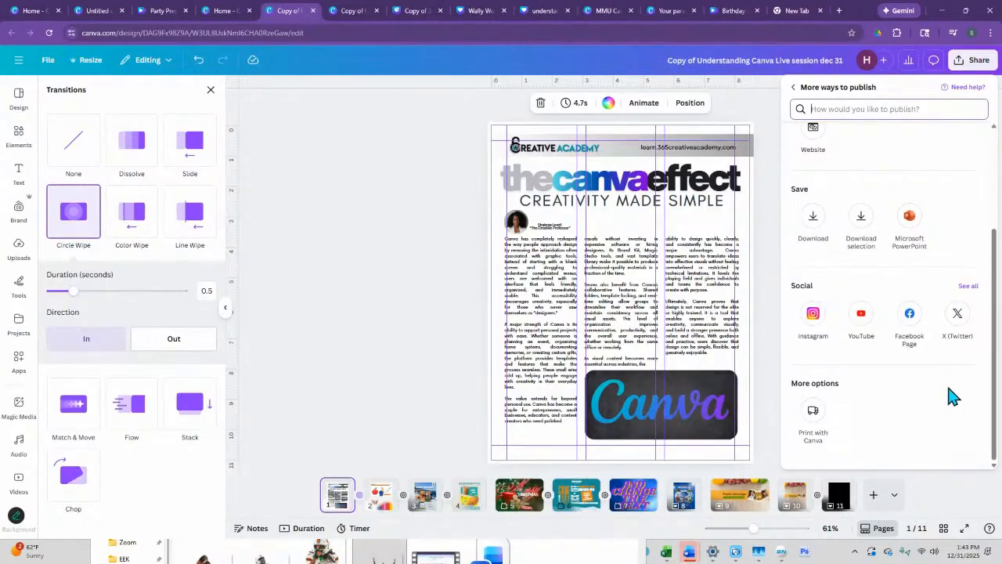
scroll(833, 345, up, 3)
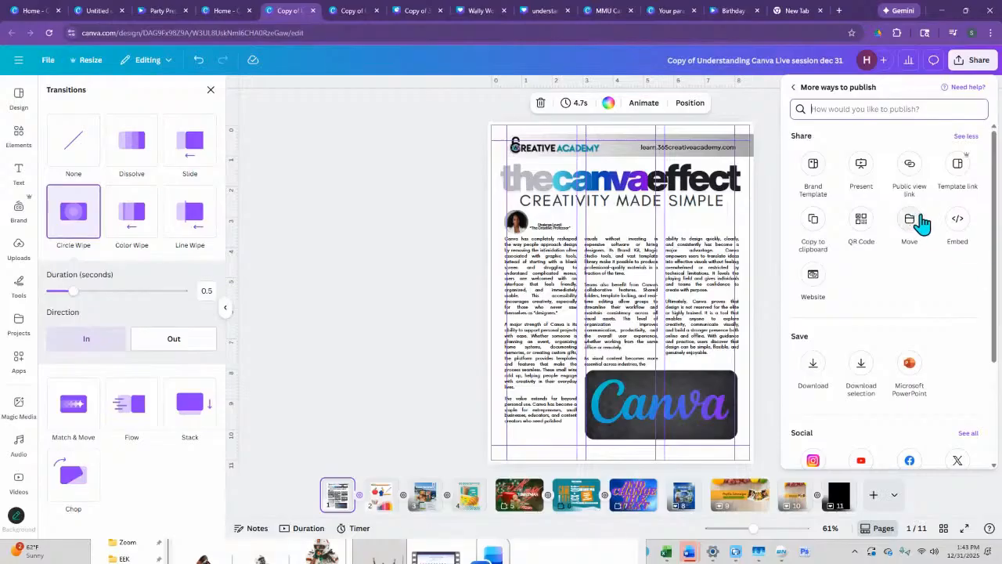
scroll(917, 197, down, 2)
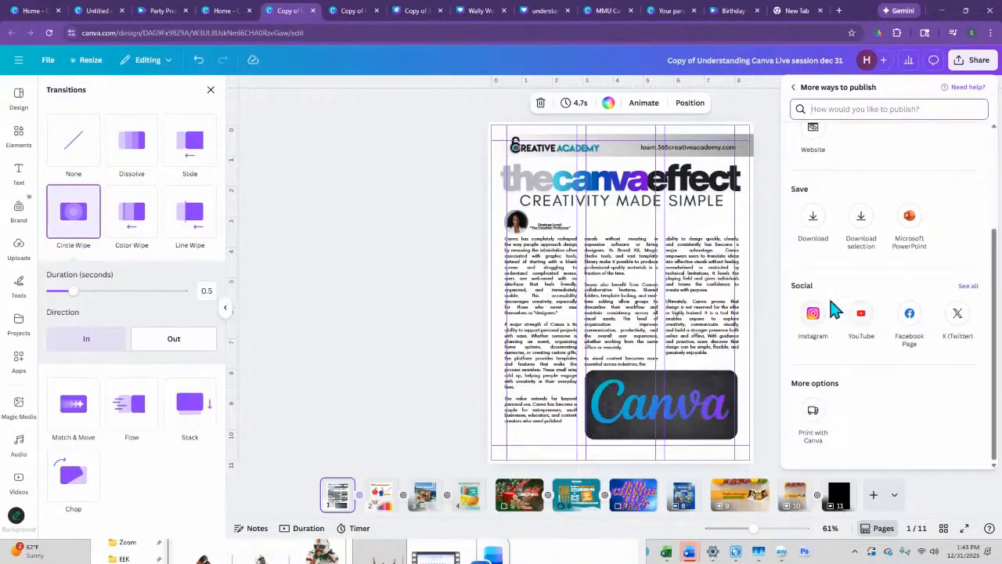
click(971, 286)
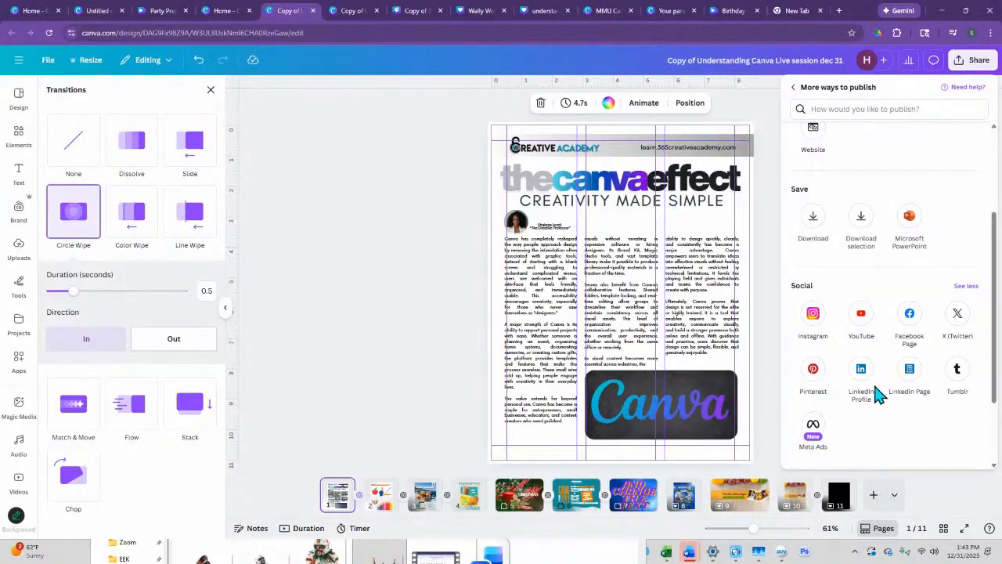
scroll(861, 376, down, 2)
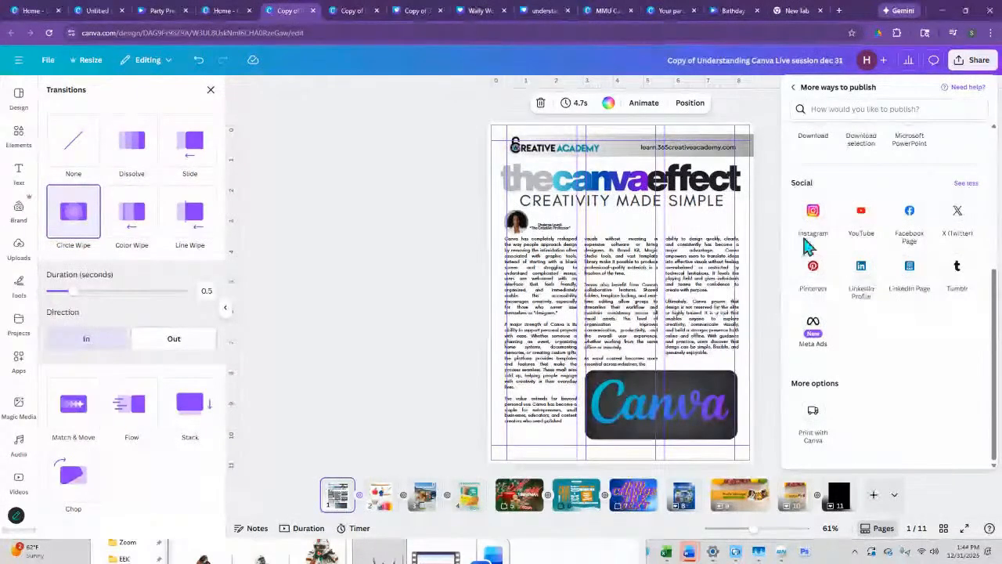
scroll(867, 298, up, 4)
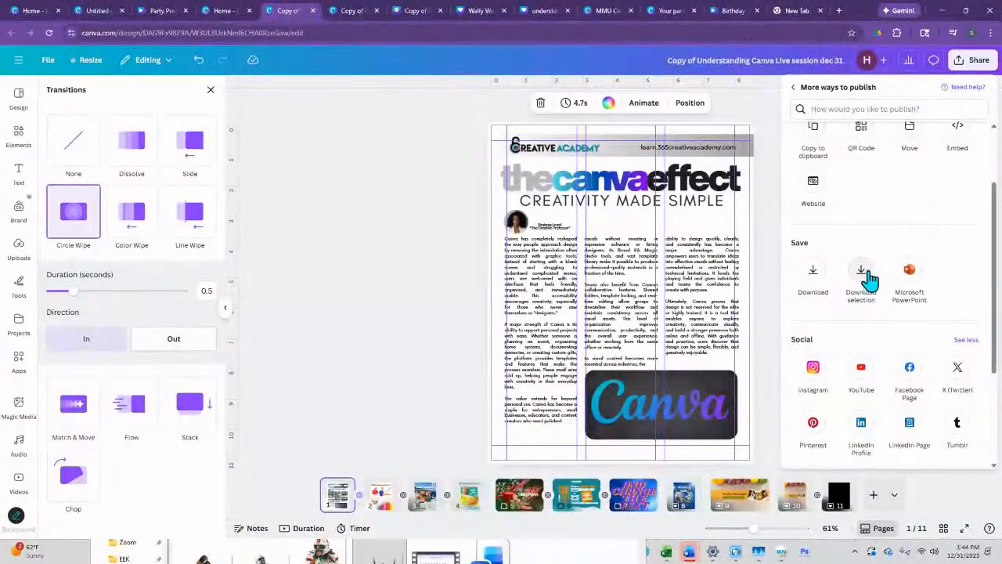
scroll(900, 289, up, 2)
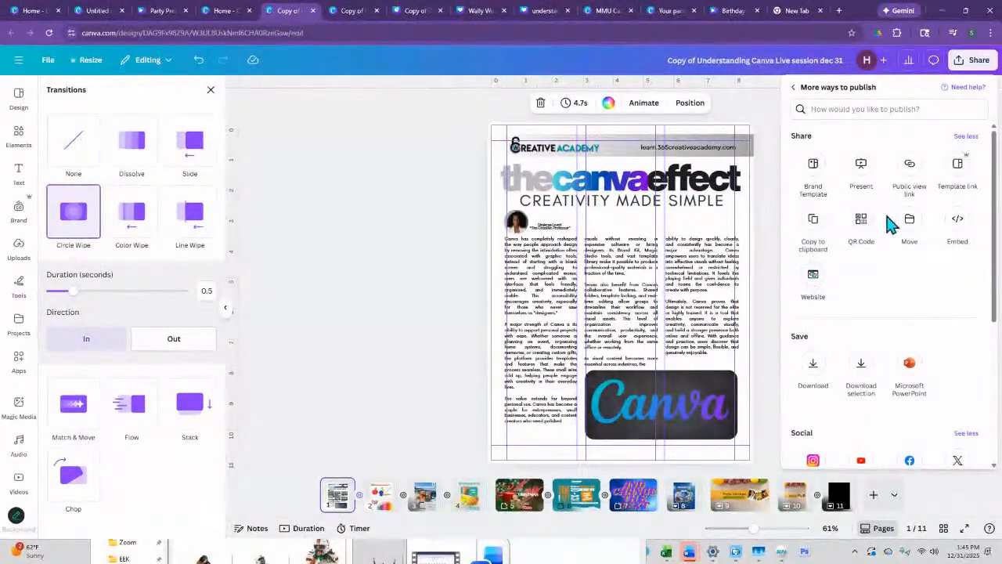
- Open the download settings and compare the options for the JPG, PNG and PDF Standard file types
click(814, 370)
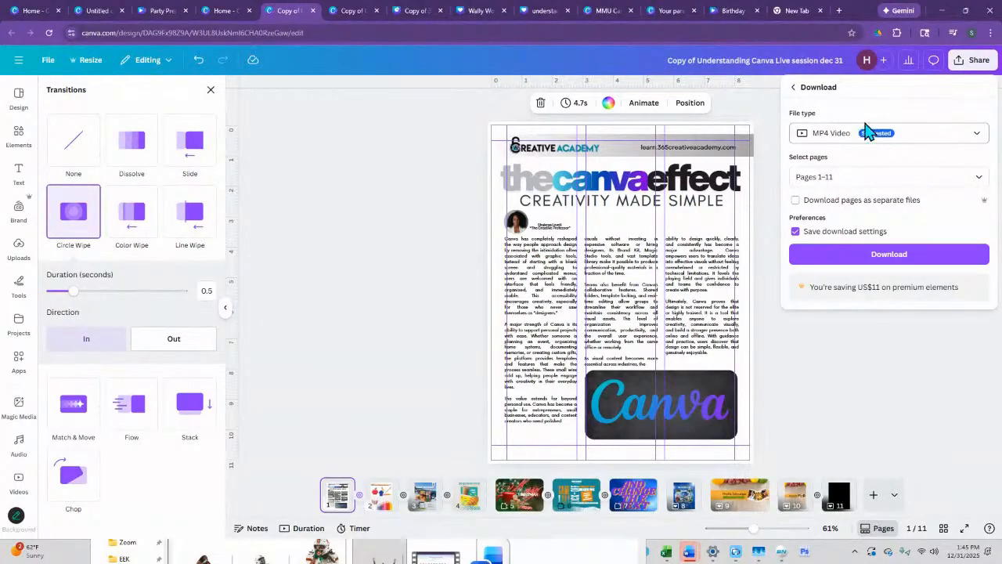
click(908, 141)
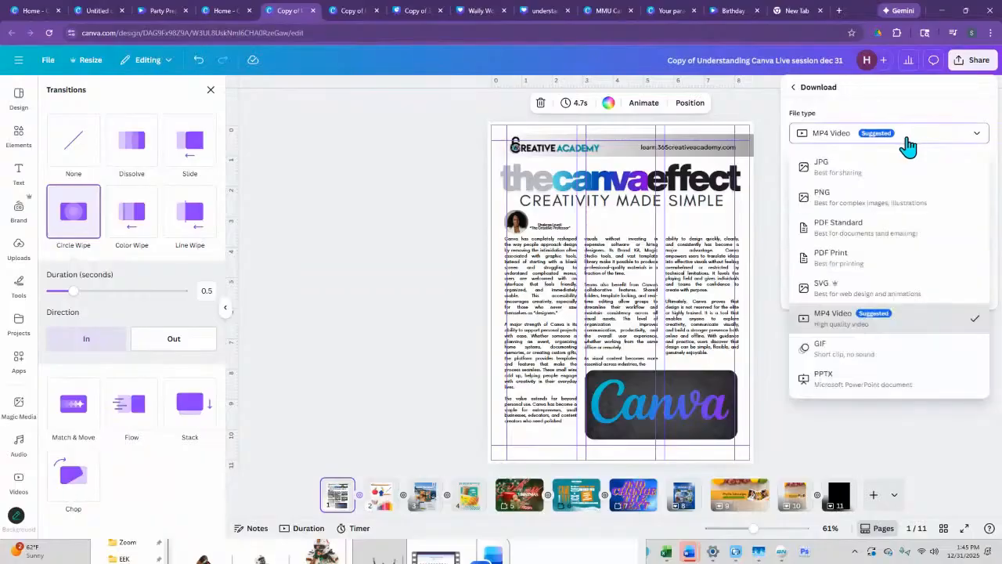
click(838, 174)
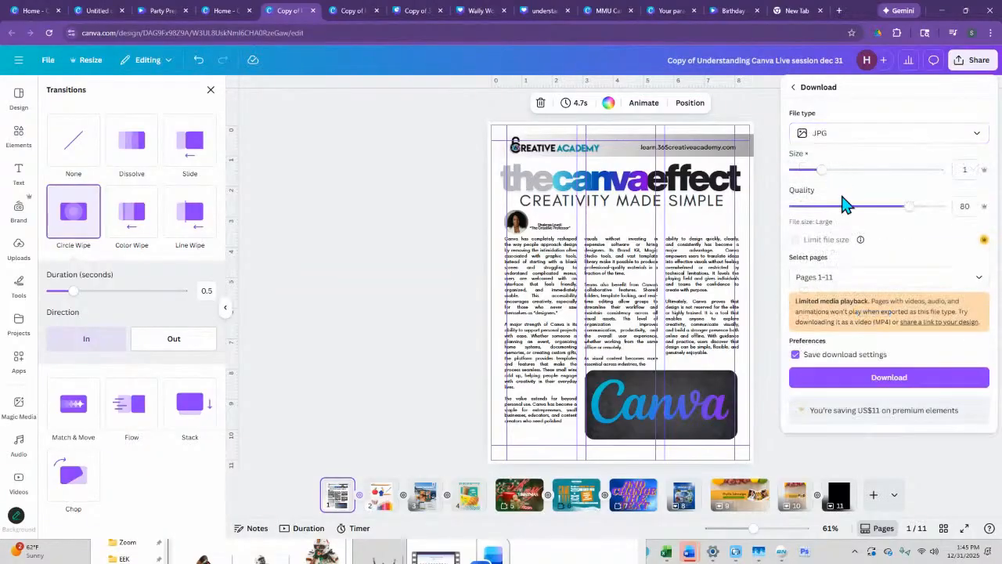
click(861, 145)
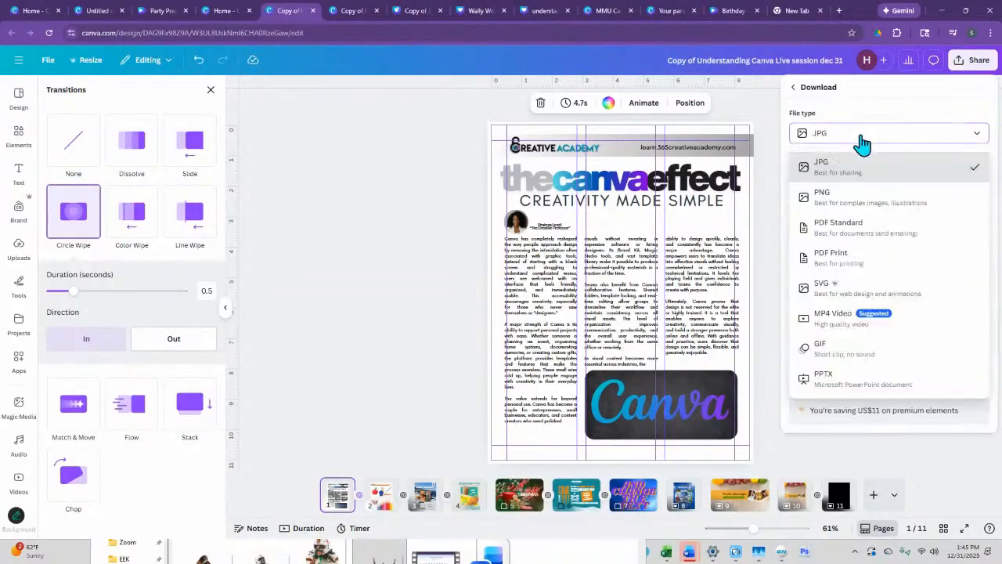
click(854, 200)
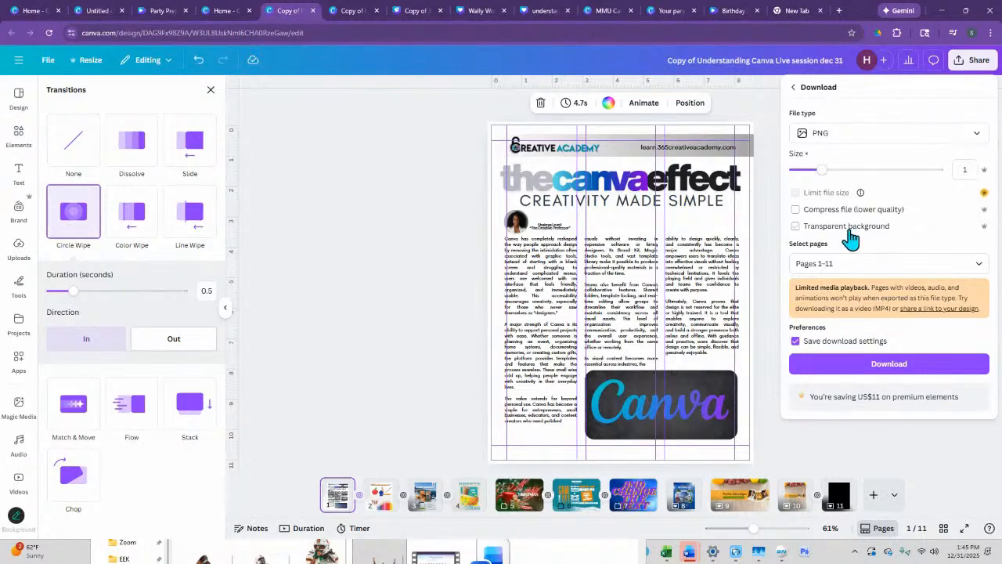
click(825, 134)
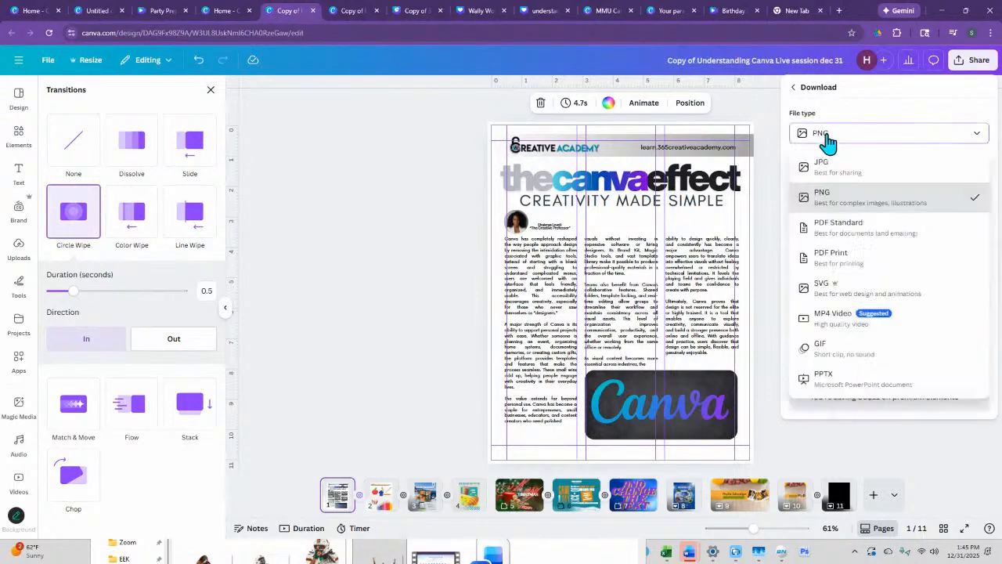
click(838, 227)
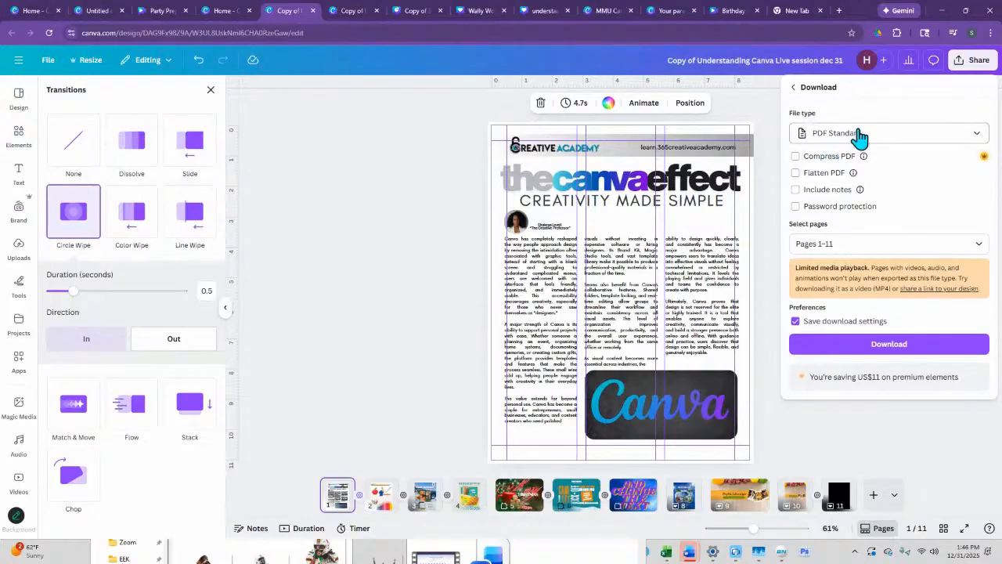
mouse_move(860, 191)
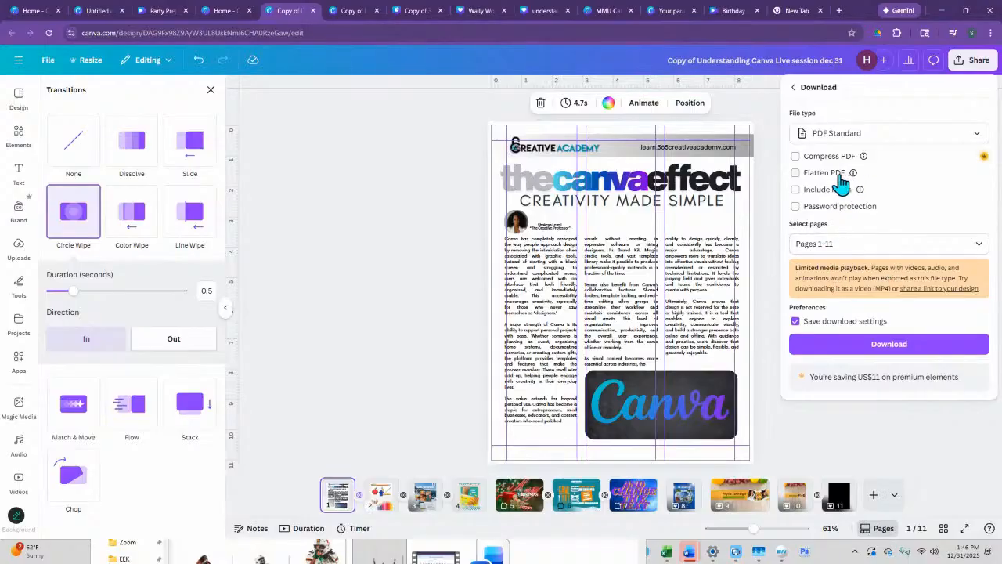
- Go through the PDF Print, SVG, MP4 Video and GIF download options, and set the file type to PPTX
click(869, 139)
click(835, 258)
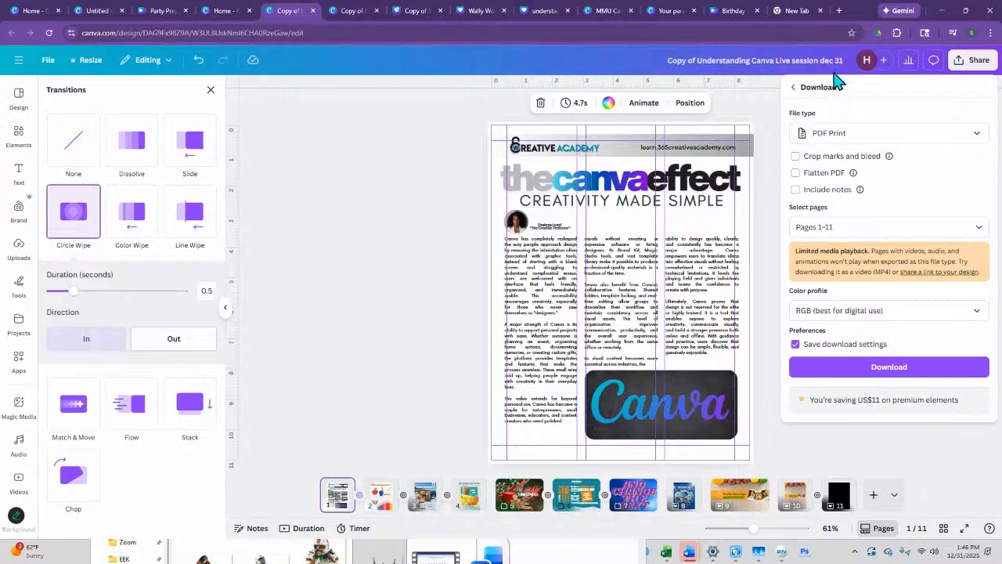
click(857, 139)
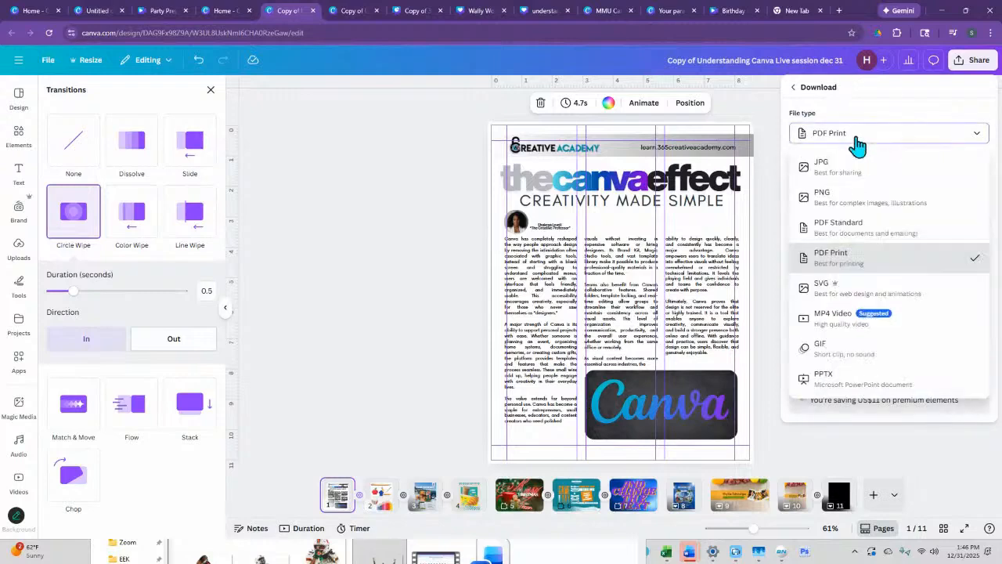
click(832, 287)
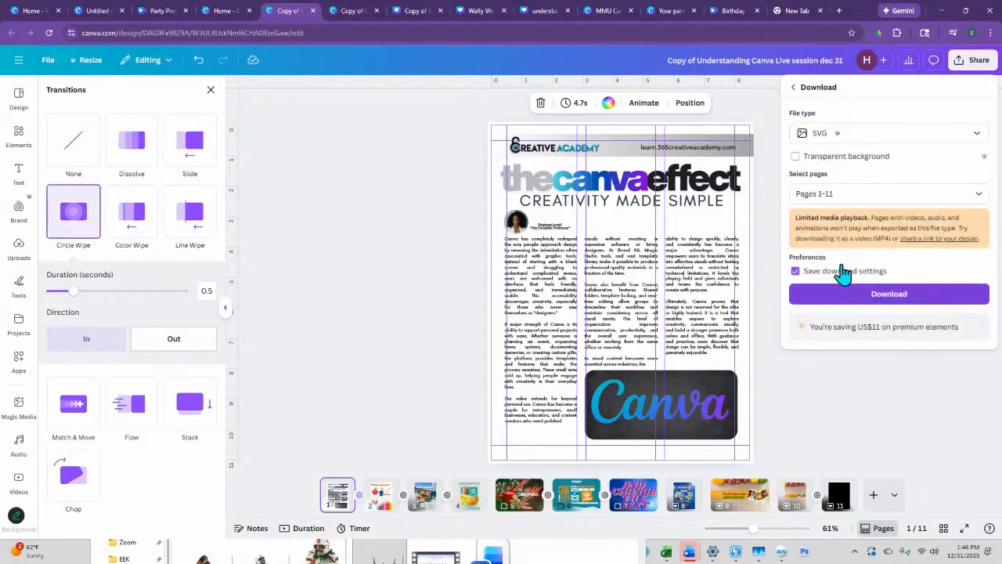
click(859, 134)
click(858, 332)
click(858, 135)
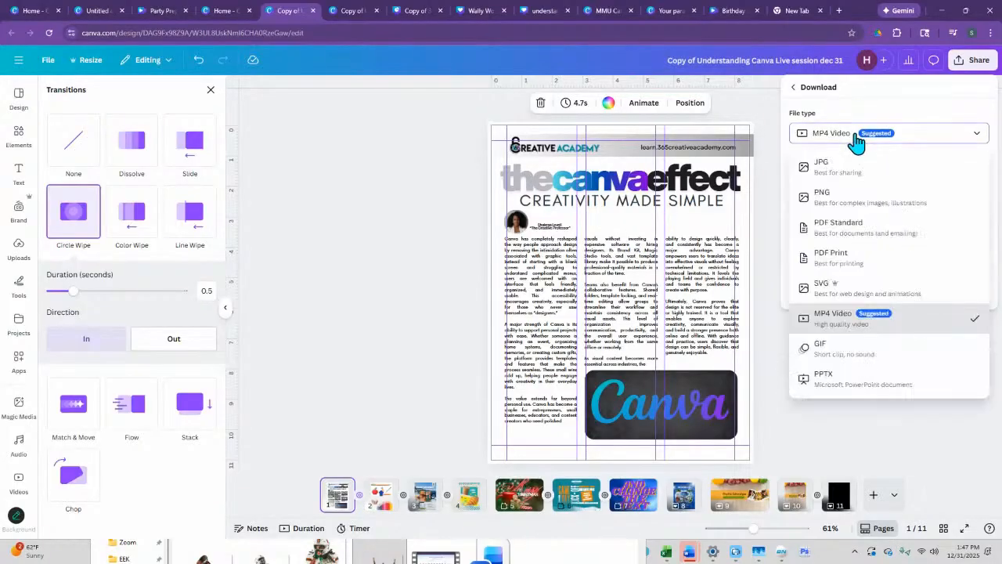
click(851, 355)
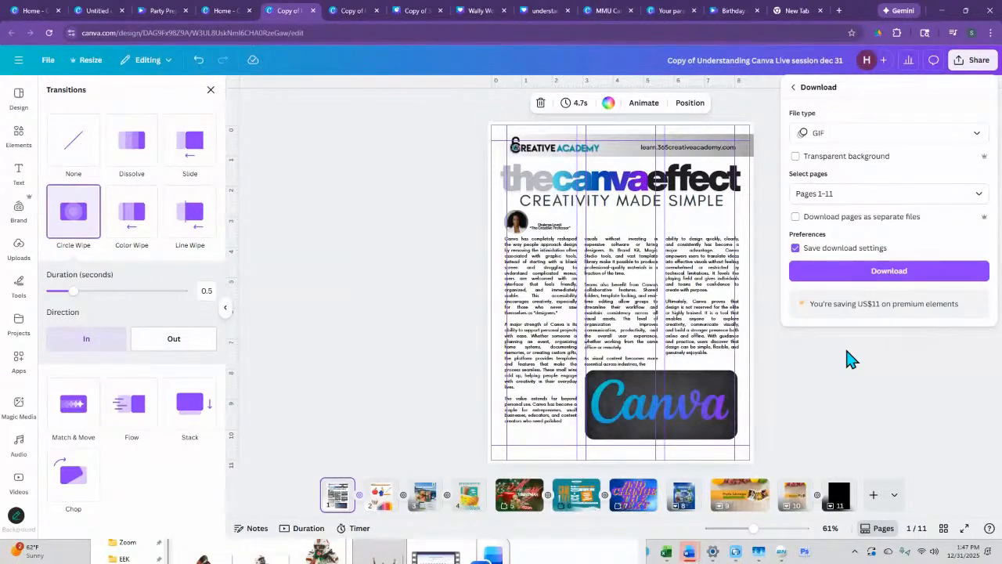
click(850, 136)
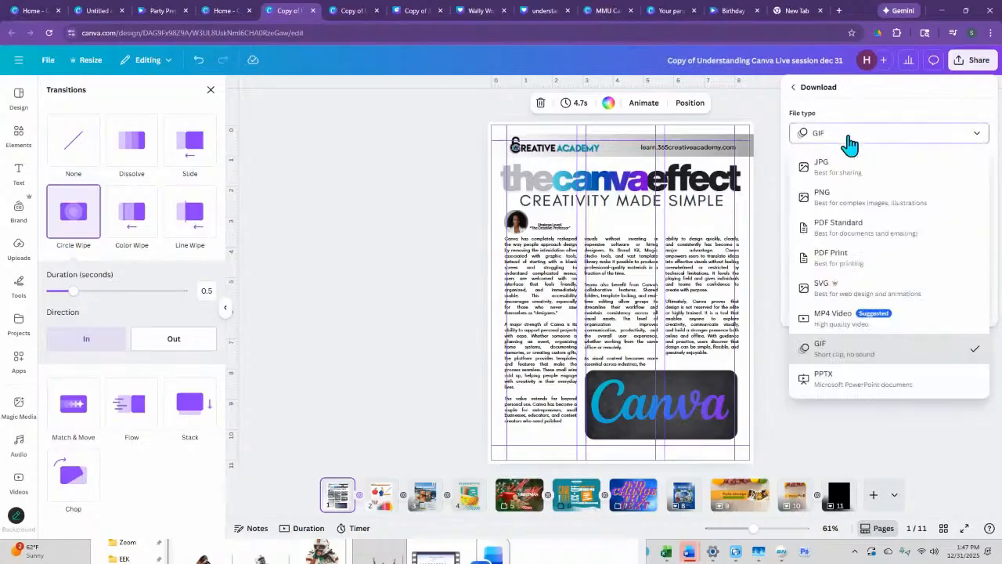
click(836, 386)
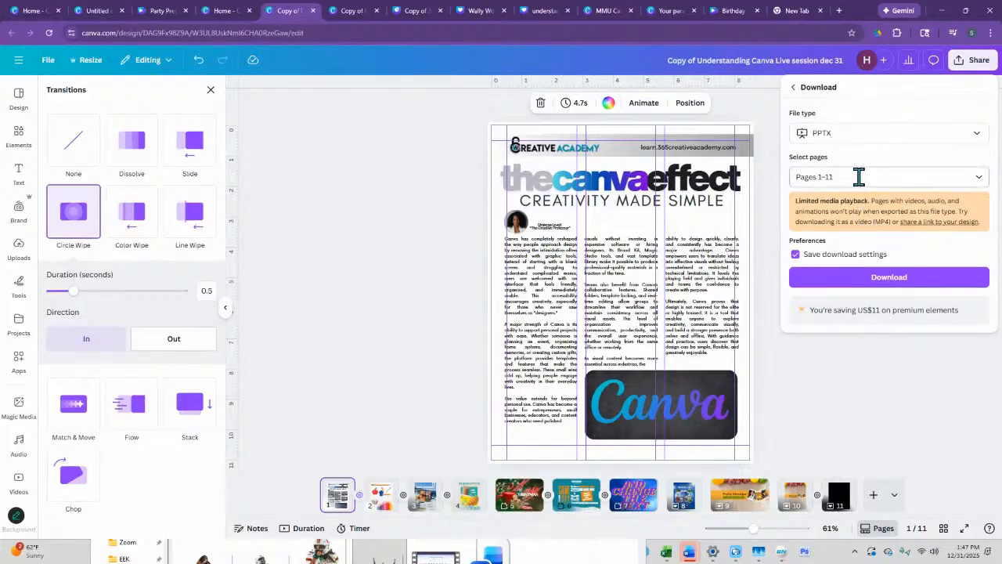
- Limit the PPTX download to the current page, and clear that page selection
click(858, 177)
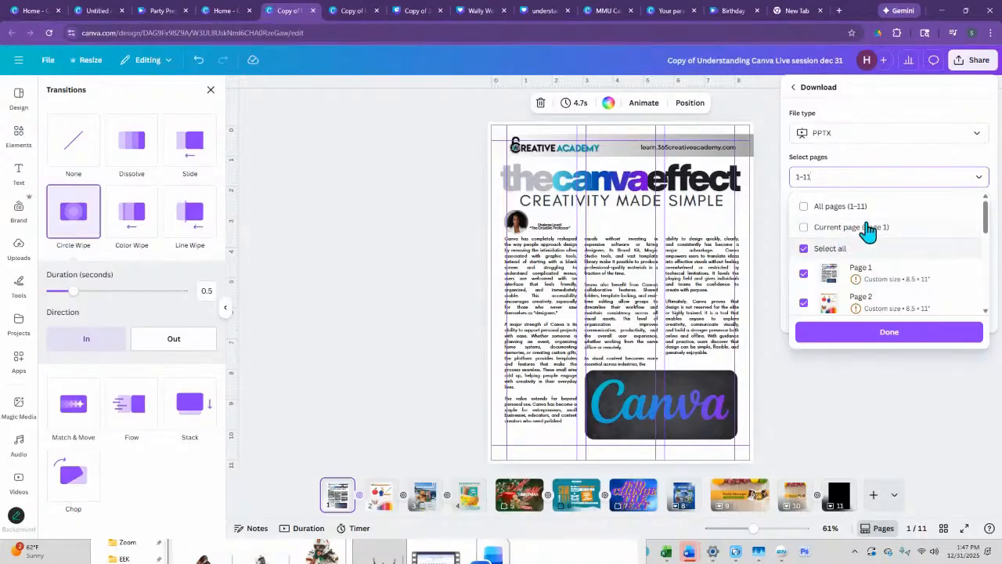
click(807, 229)
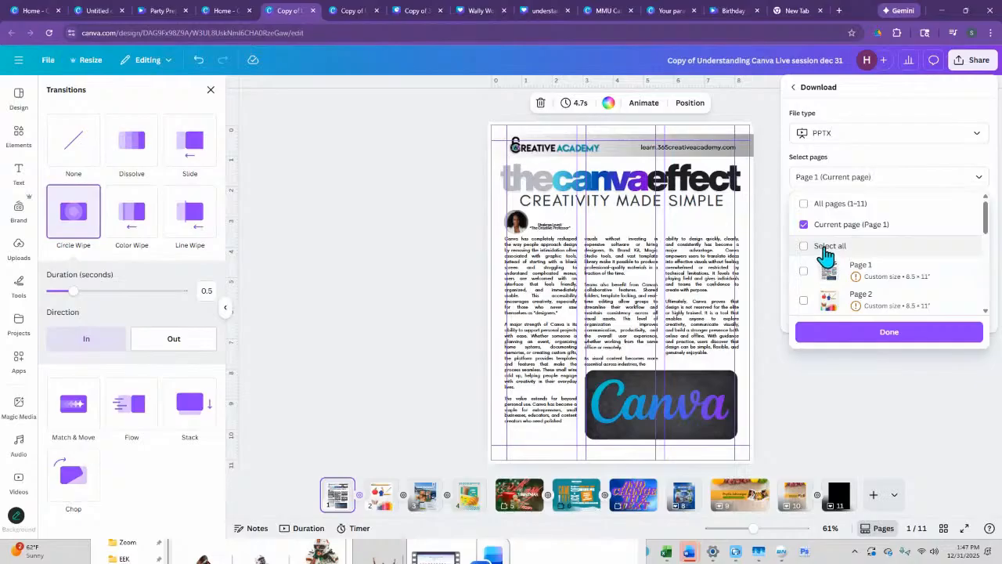
drag(875, 176, 800, 177)
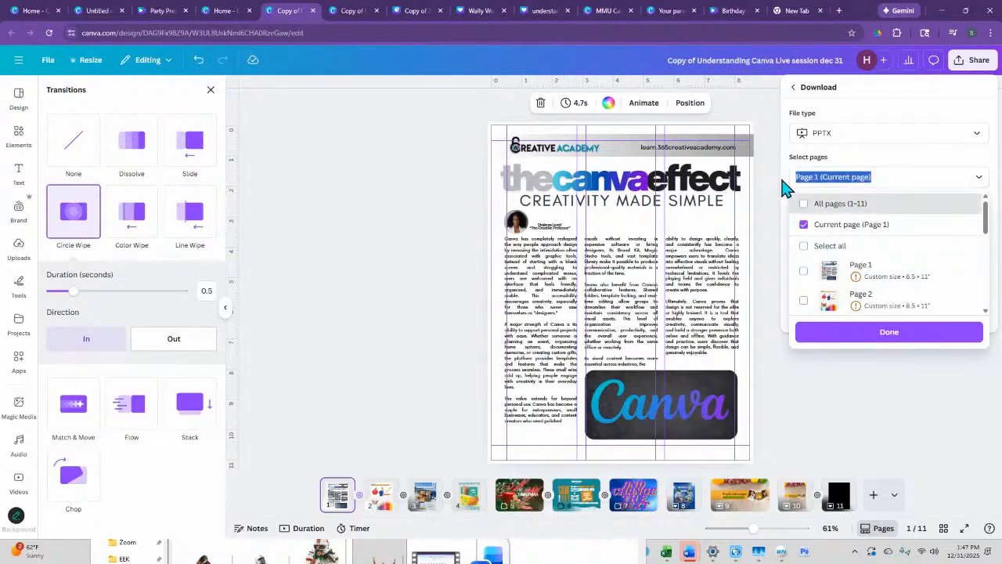
text(Page 2)
key(BackSpace)
key(BackSpace)
key(BackSpace)
key(BackSpace)
key(BackSpace)
key(BackSpace)
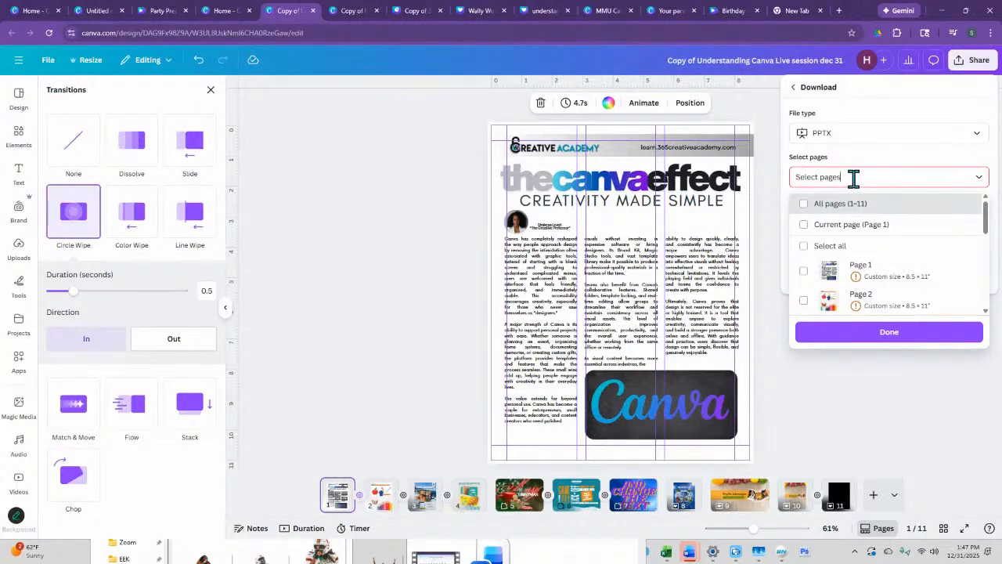
- Try choosing only page 2 for the download, and empty the page selection again
click(866, 297)
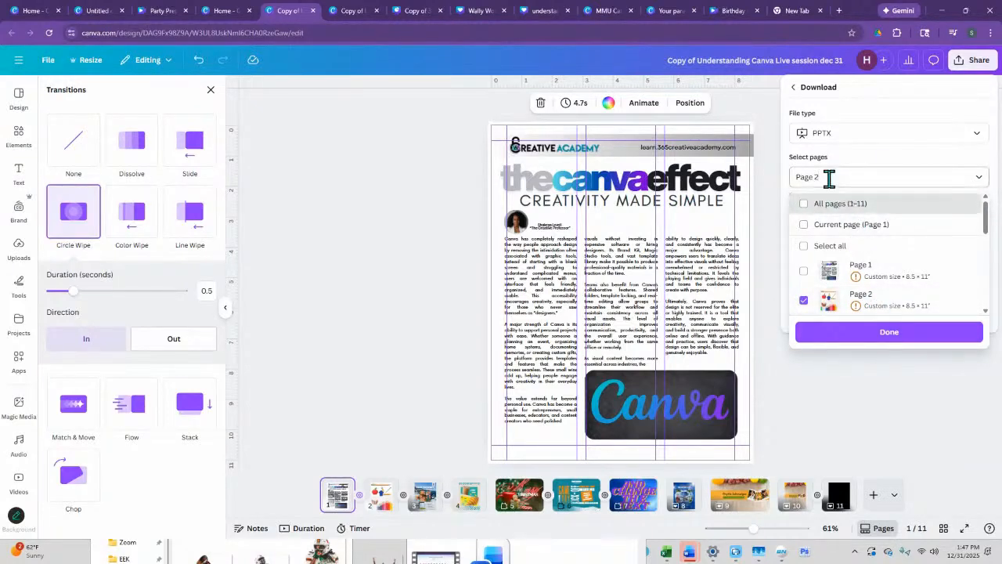
key(BackSpace)
key(BackSpace)
key(BackSpace)
key(BackSpace)
key(BackSpace)
key(BackSpace)
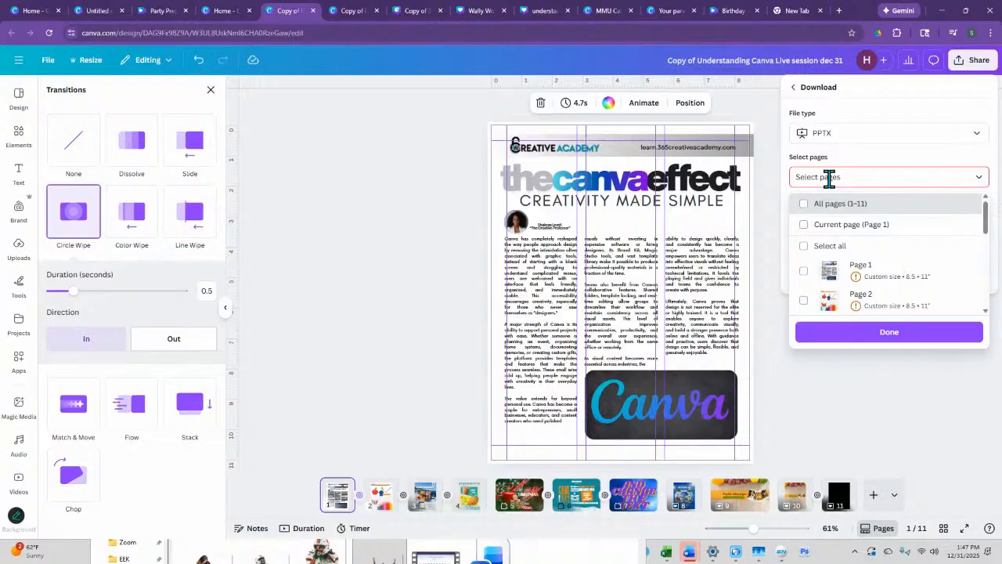
- Select pages 2, 5, 6 and 10 for the PPTX download, and close the download settings without downloading
click(865, 296)
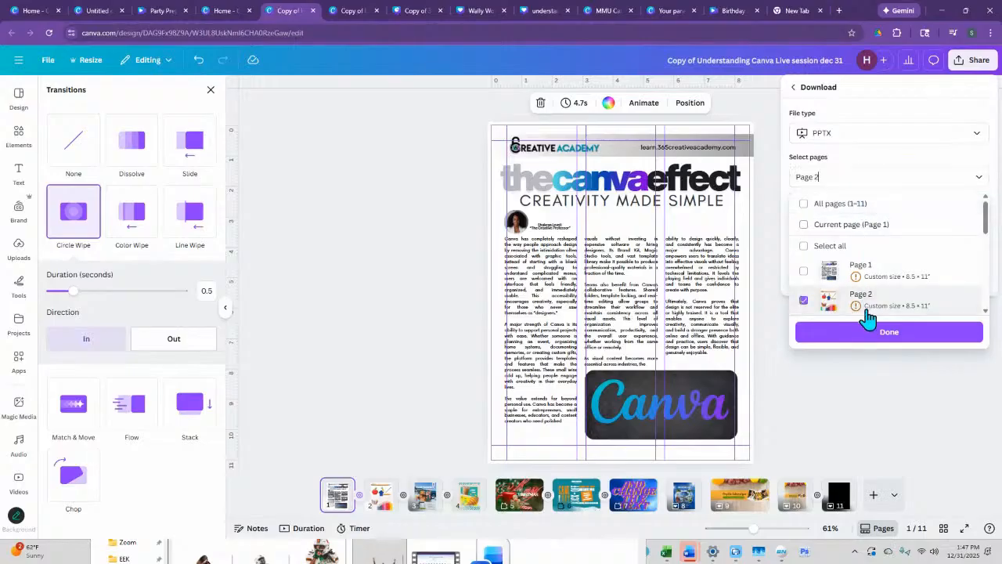
scroll(810, 298, down, 3)
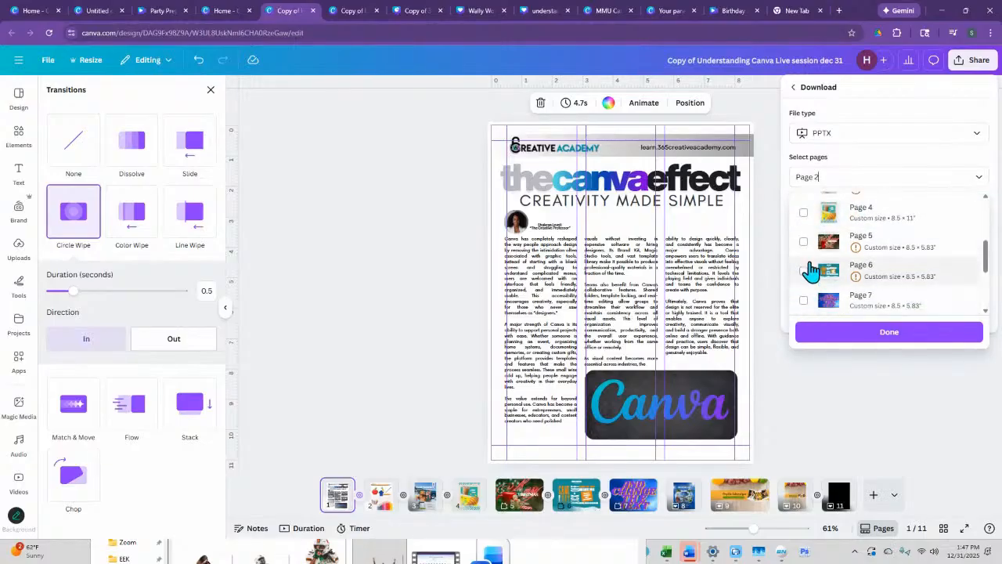
click(803, 243)
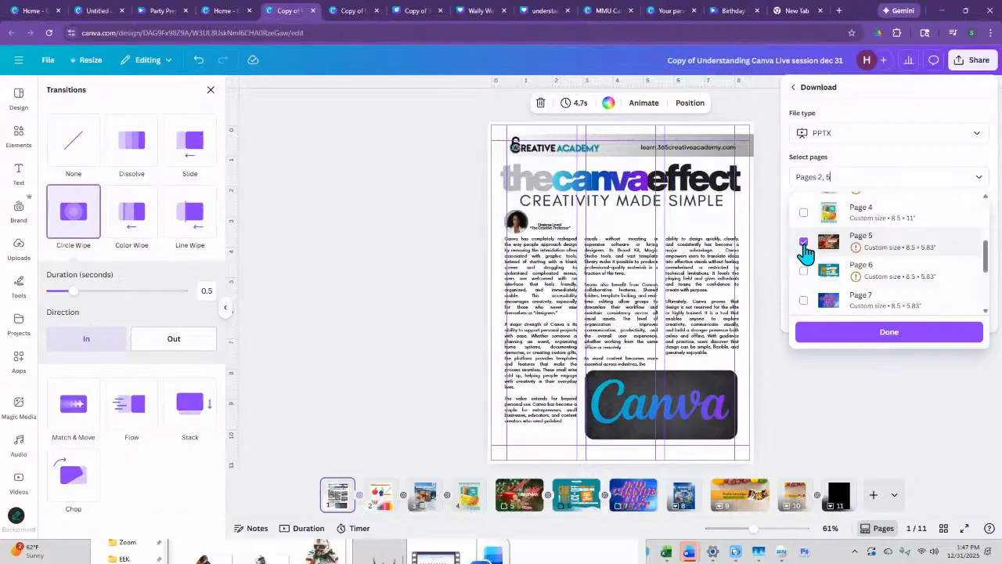
scroll(810, 227, up, 1)
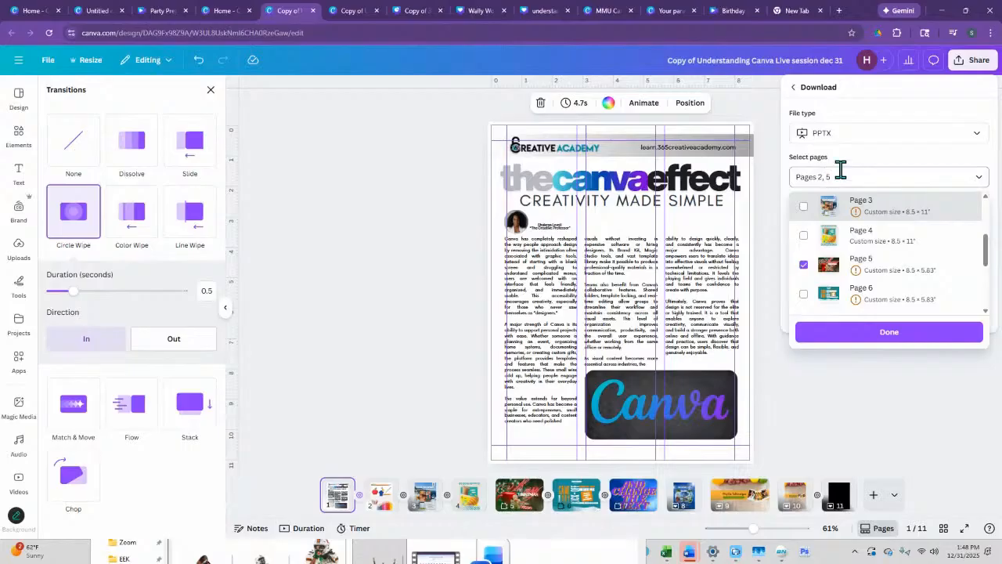
click(804, 294)
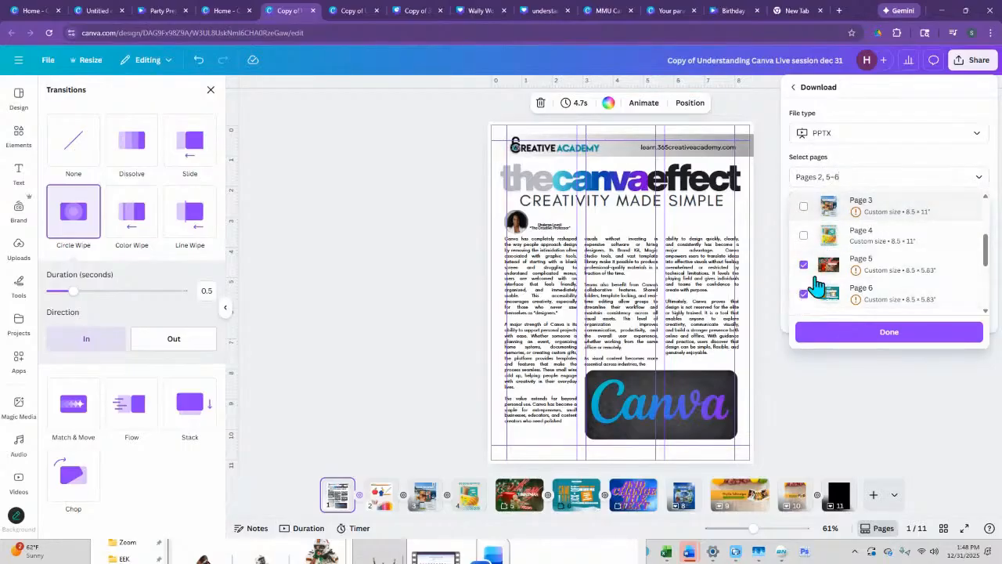
scroll(829, 251, down, 1)
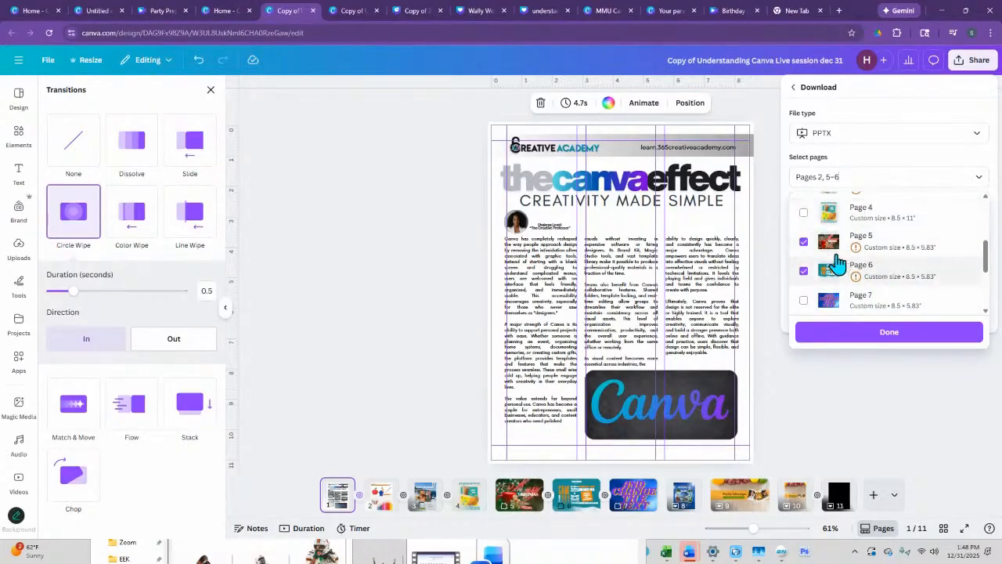
scroll(816, 305, down, 3)
scroll(817, 305, down, 1)
click(803, 266)
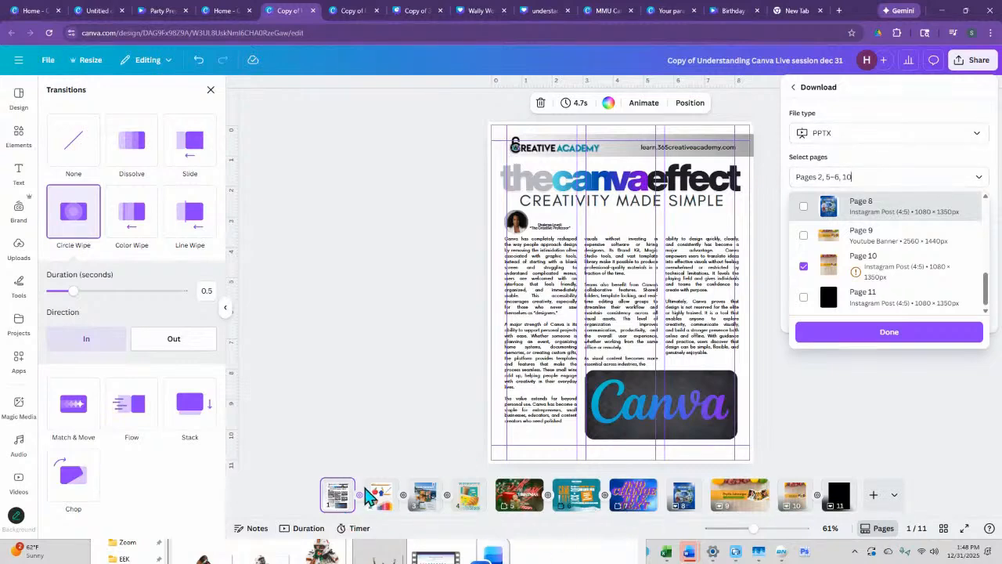
click(853, 432)
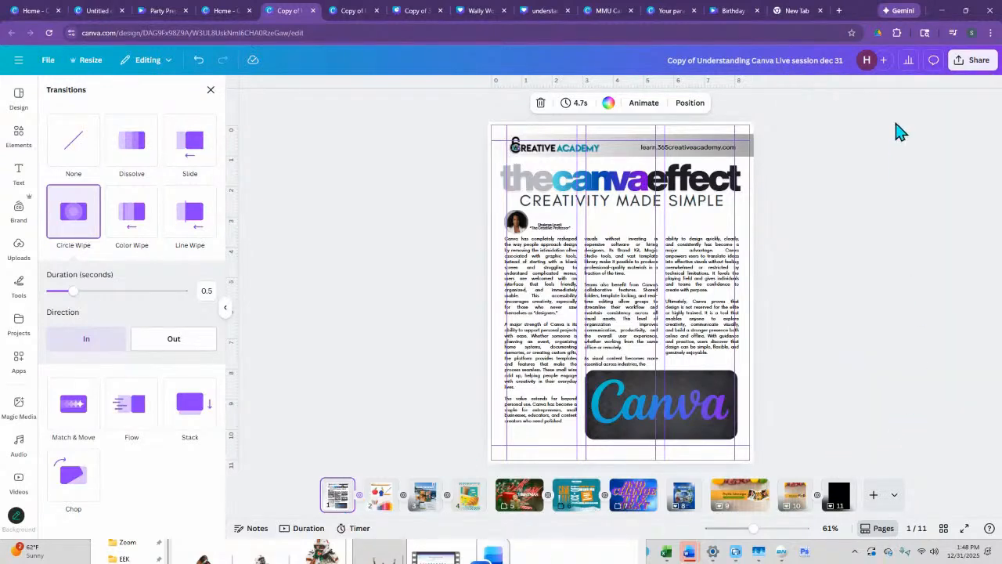
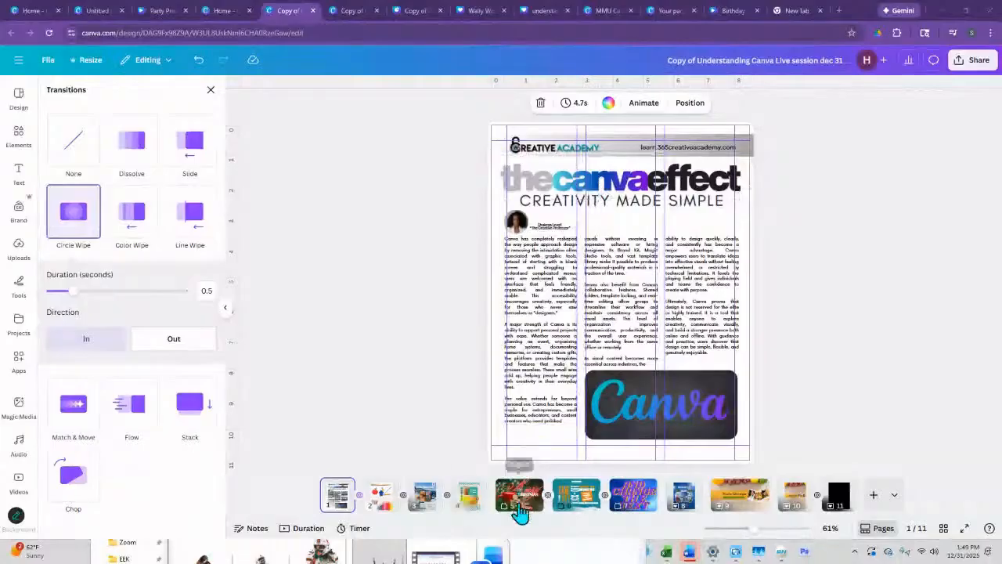
- On page 2, recolor the red body of the apple graphic to turquoise #00C4CC
click(381, 495)
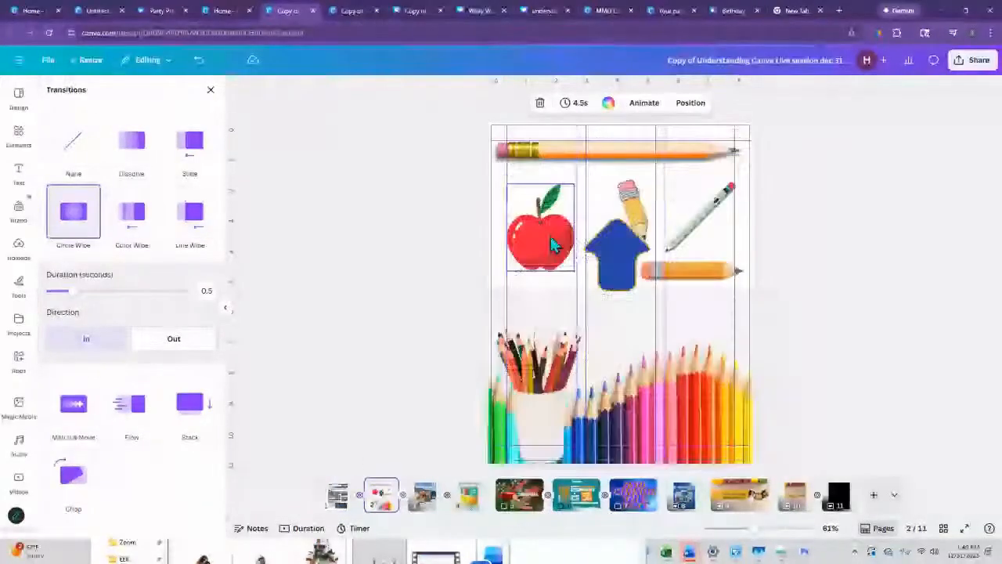
click(551, 244)
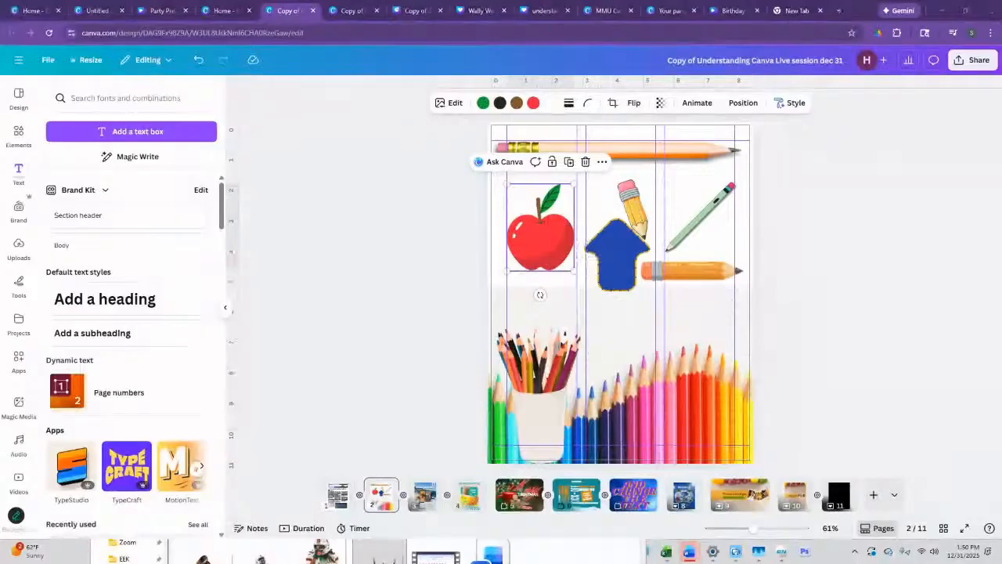
click(532, 105)
click(127, 168)
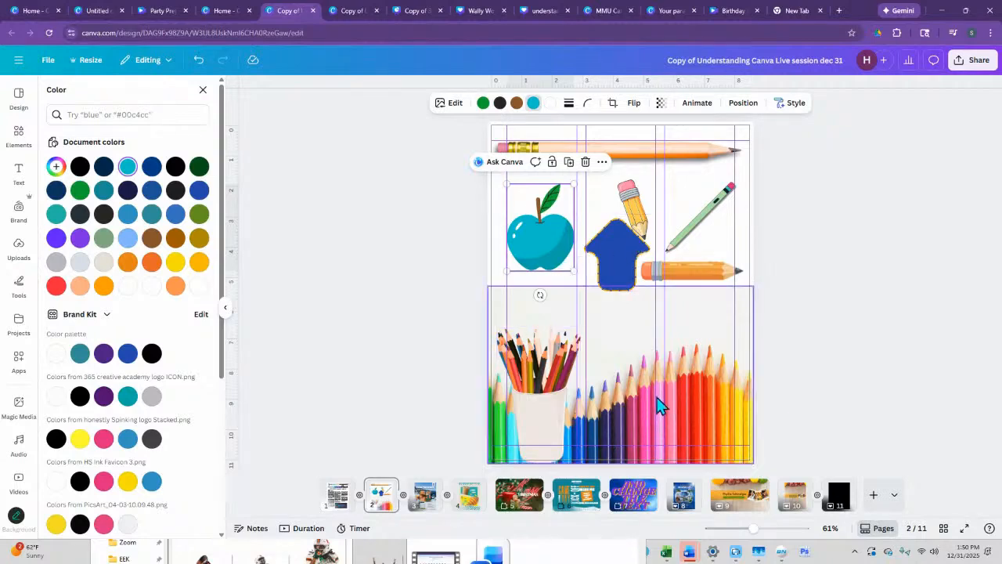
- Recolor the apple's body pink #FB3CAE by sampling the color from a pink pencil in the photo
click(56, 169)
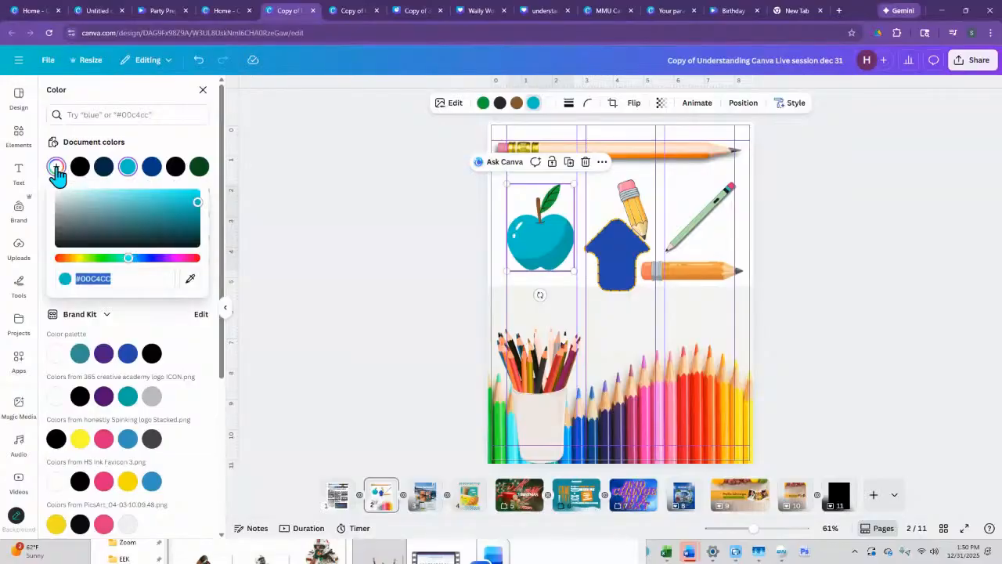
click(189, 279)
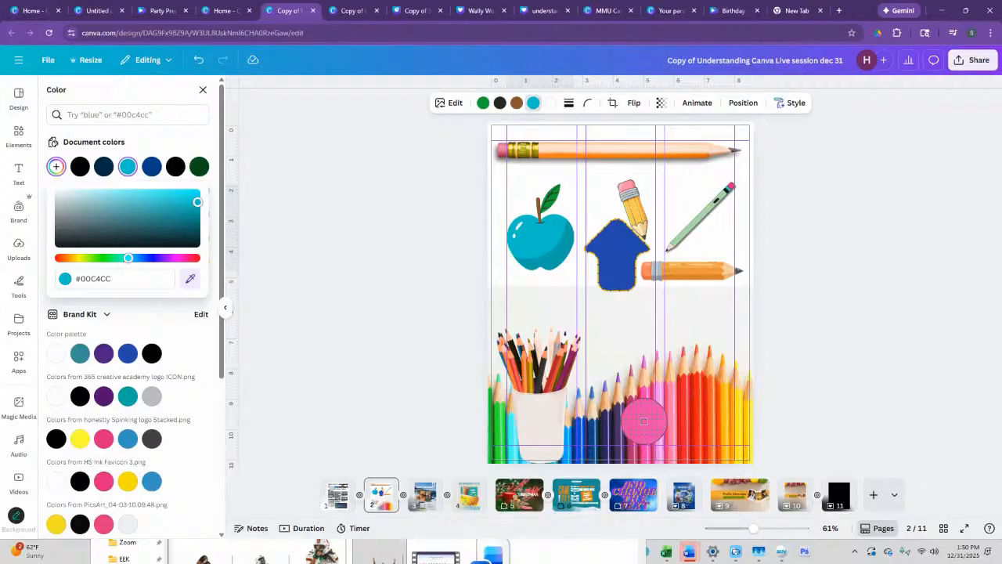
click(643, 420)
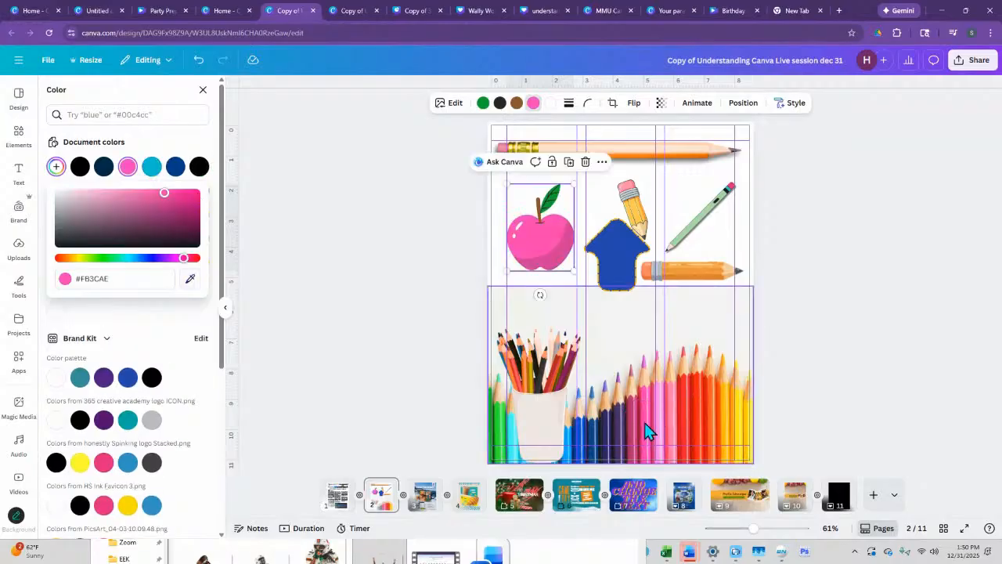
- Recolor the apple's green leaf to mint #72F4BF by sampling the color beside the pencil cup above the green pencils
click(483, 103)
click(55, 166)
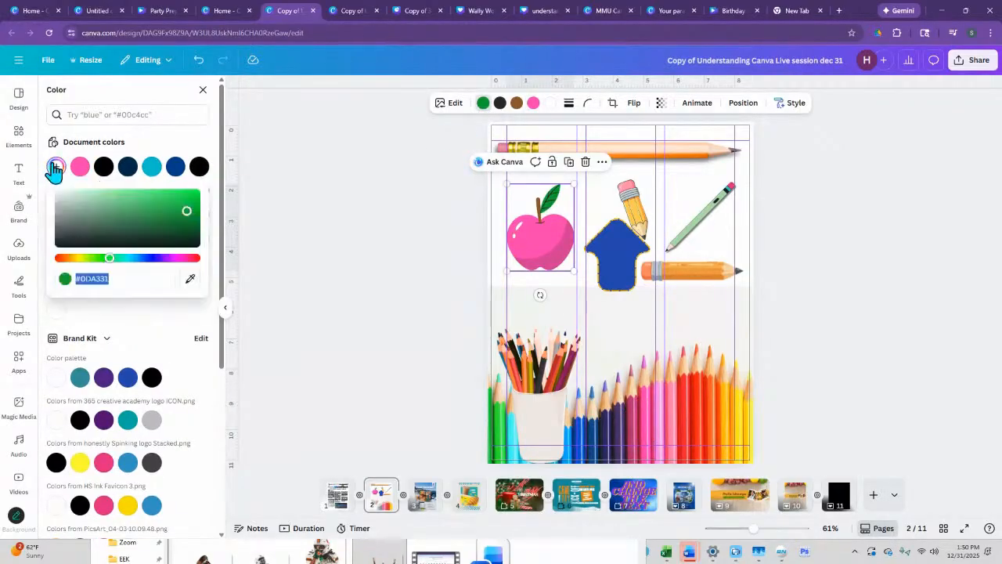
click(190, 283)
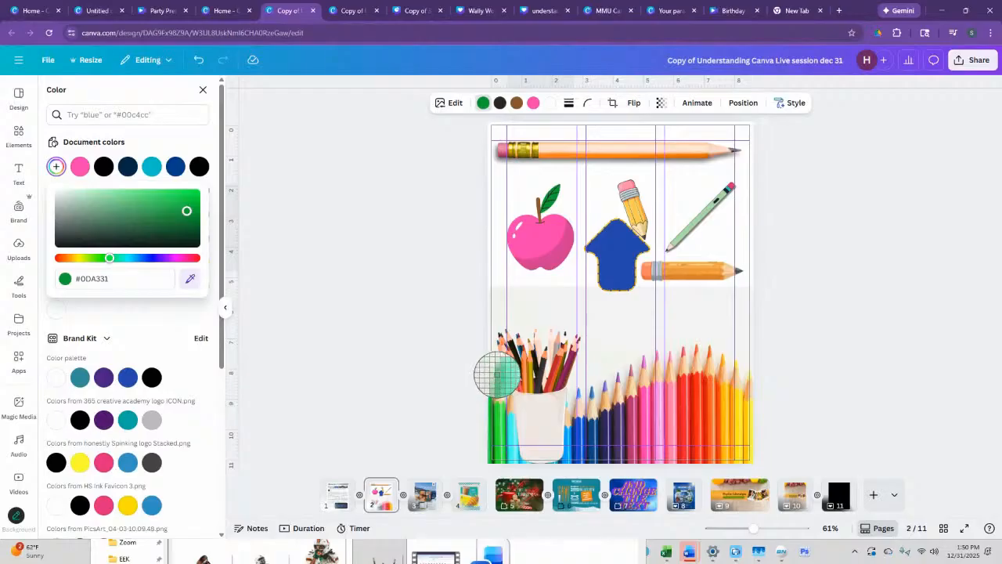
click(497, 376)
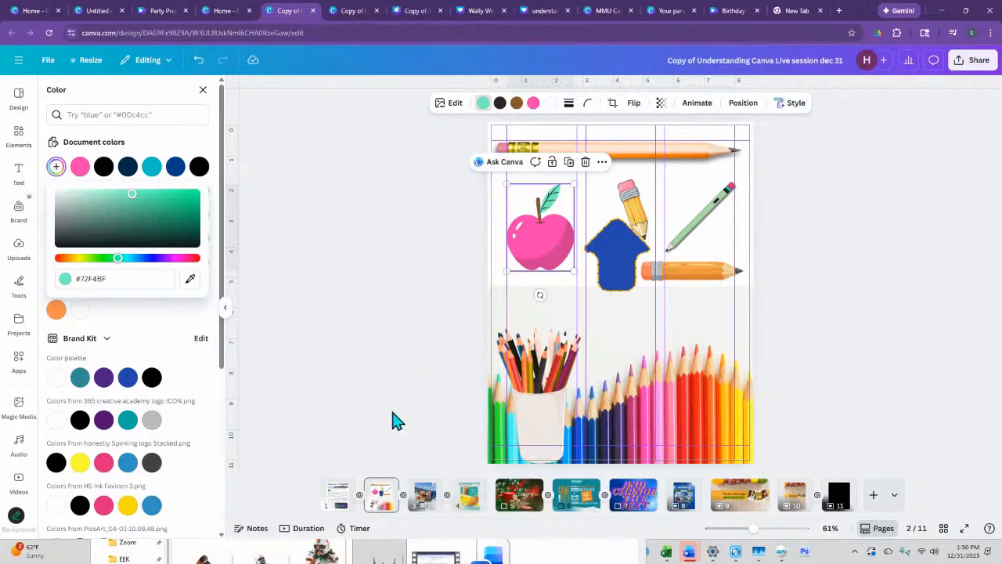
- Apply the Etching Style Match to the pink apple graphic
click(19, 173)
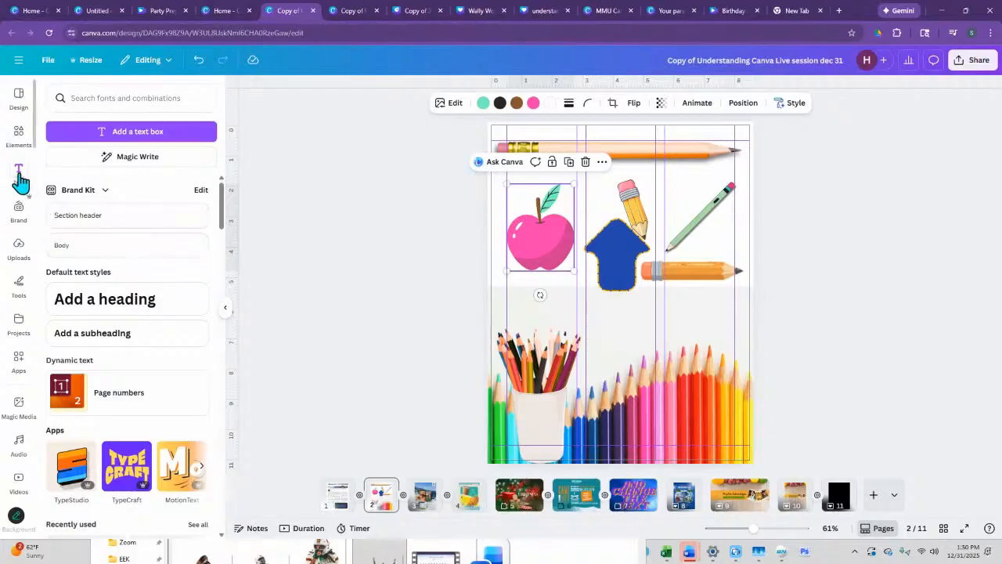
click(19, 135)
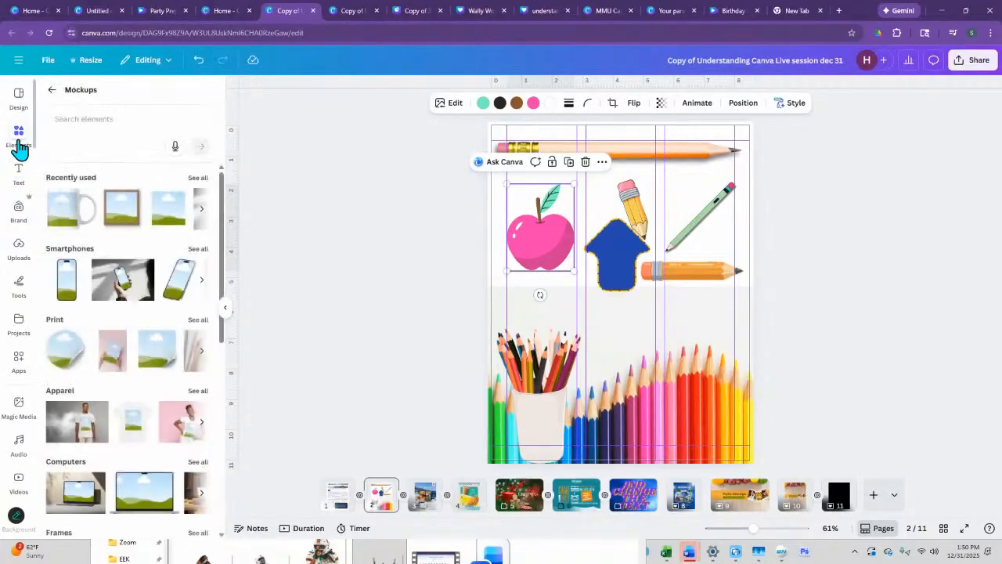
click(52, 89)
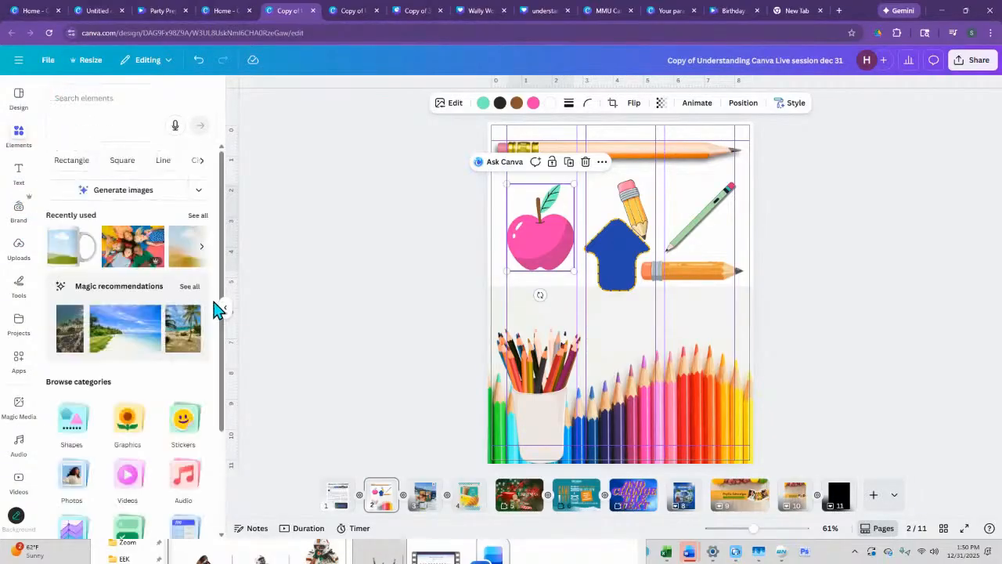
click(451, 111)
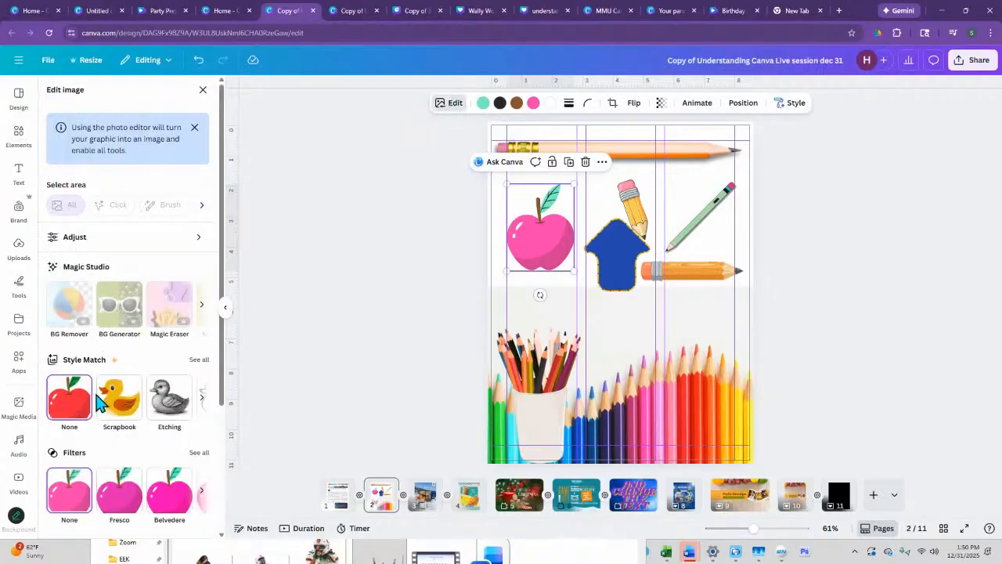
click(174, 415)
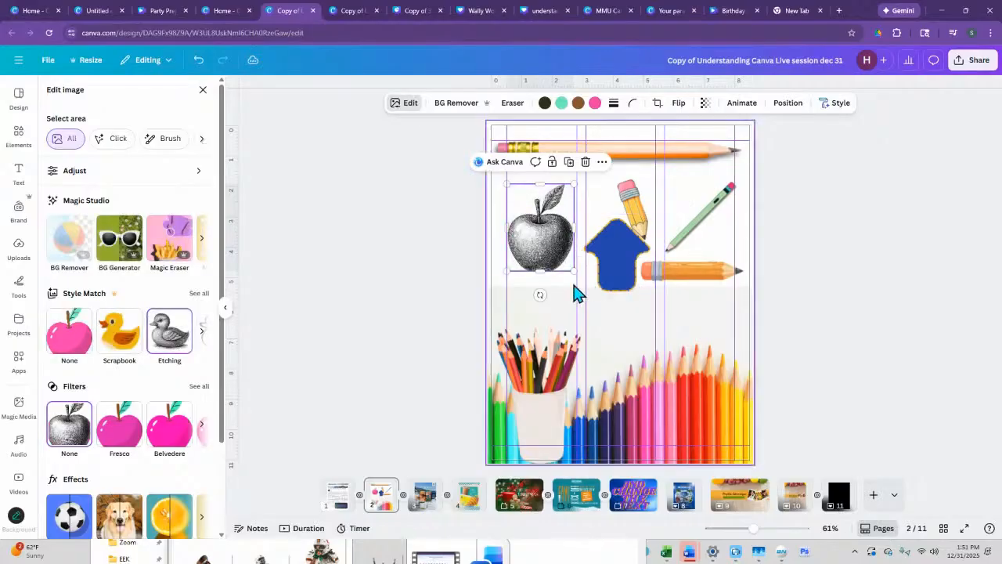
- Copy the etched apple and undo the Etching style on the original
right_click(555, 258)
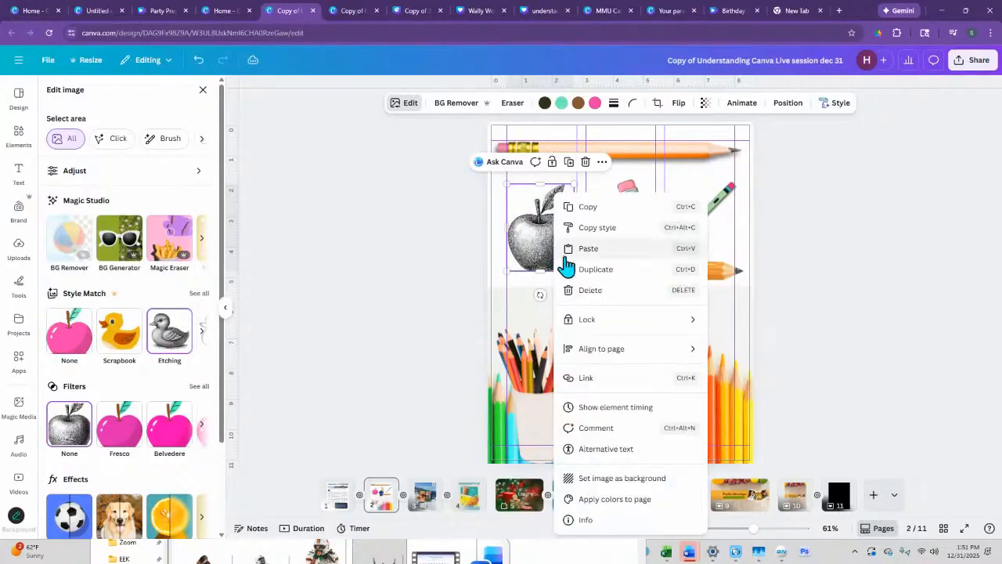
click(573, 205)
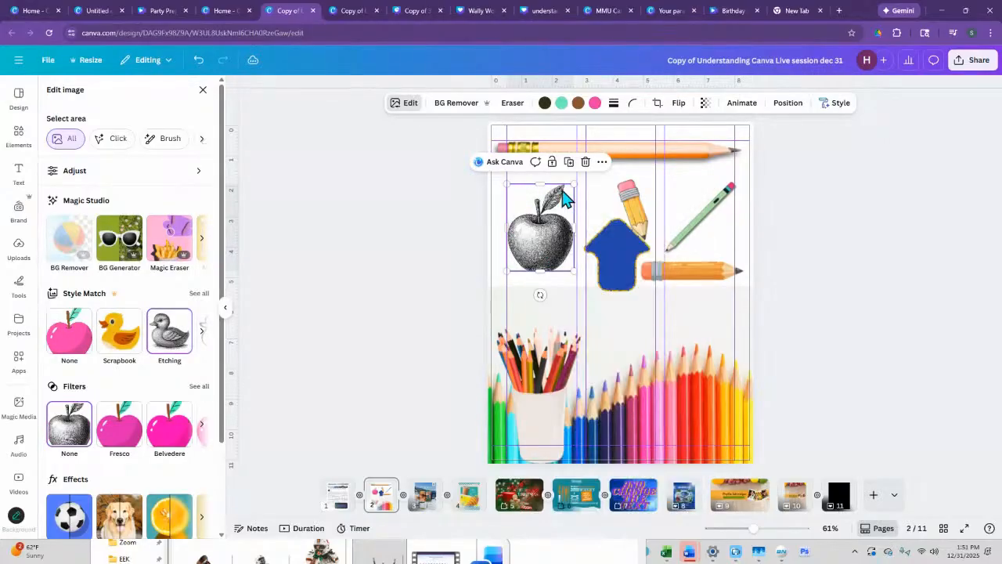
click(198, 61)
- Paste the copied etched apple onto the page and move it so it partly overlaps the pink apple and the blue arrow
right_click(542, 286)
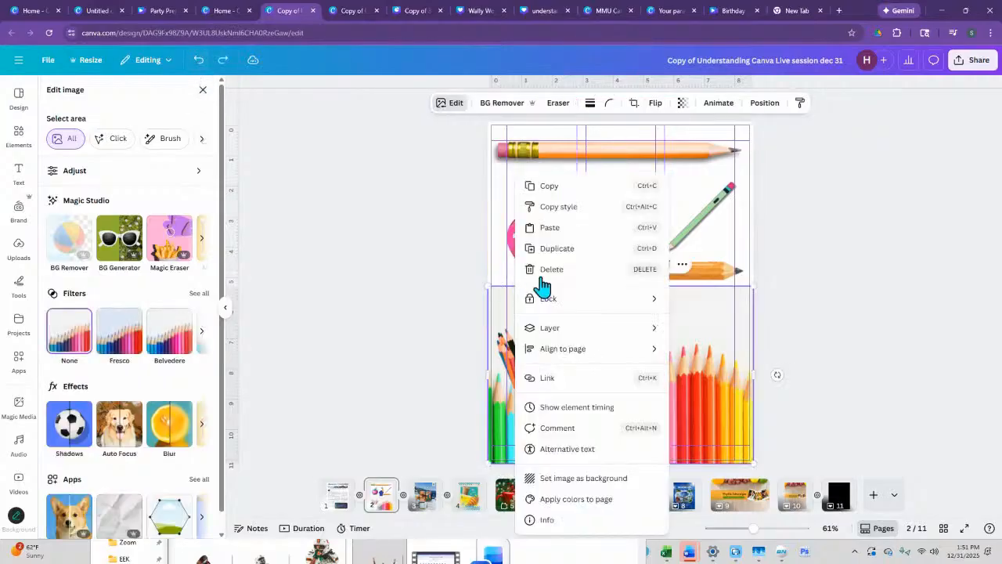
click(478, 235)
right_click(477, 229)
right_click(557, 188)
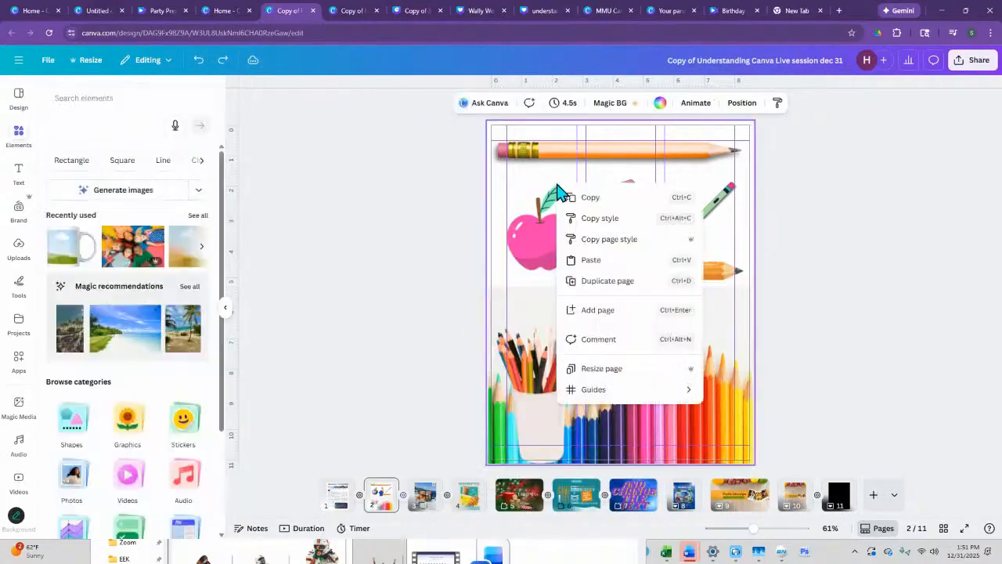
click(590, 279)
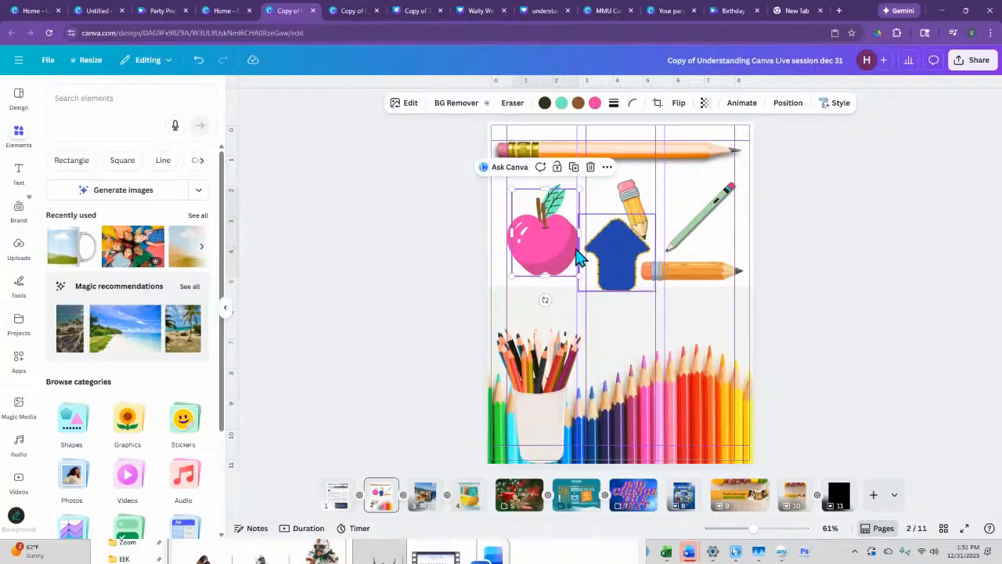
drag(556, 248, 583, 248)
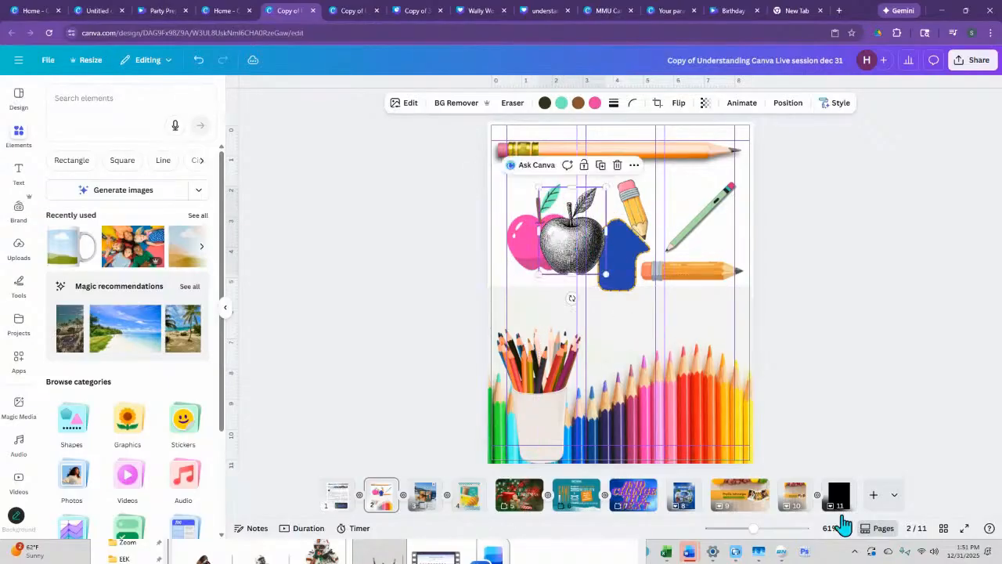
- Align the etched apple directly over the pink apple to compare their outlines
drag(756, 529, 777, 528)
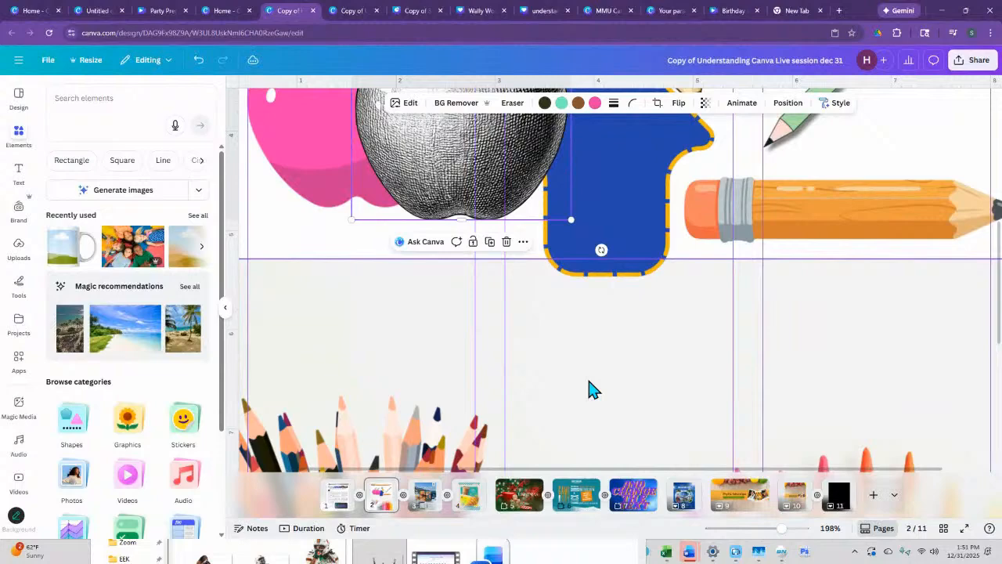
scroll(593, 389, up, 3)
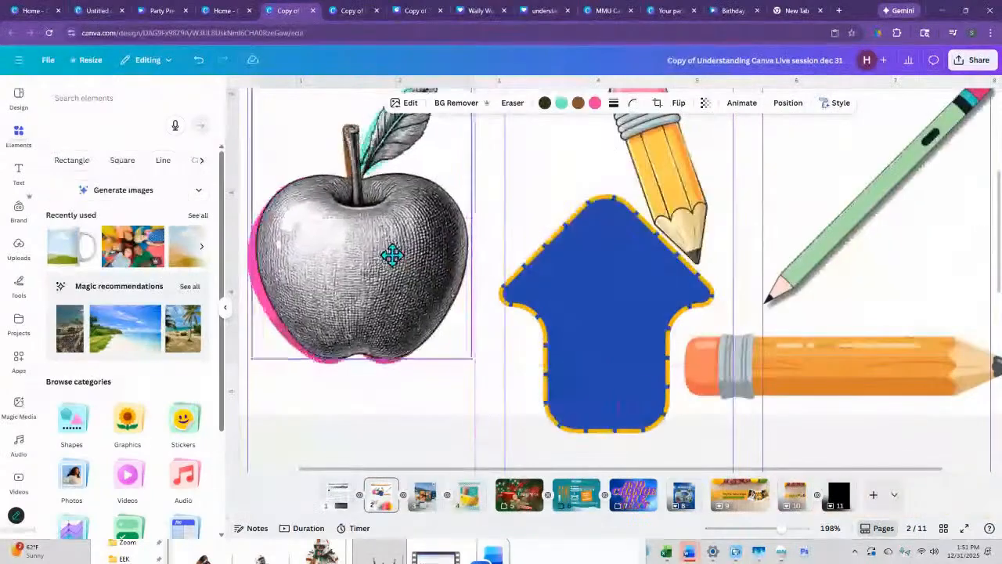
drag(389, 251, 390, 258)
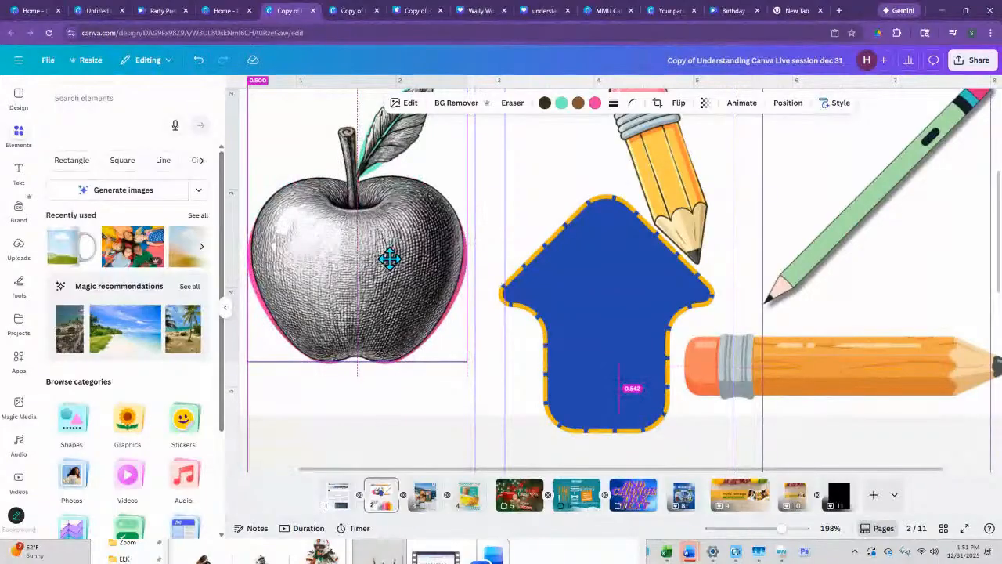
drag(390, 260, 390, 260)
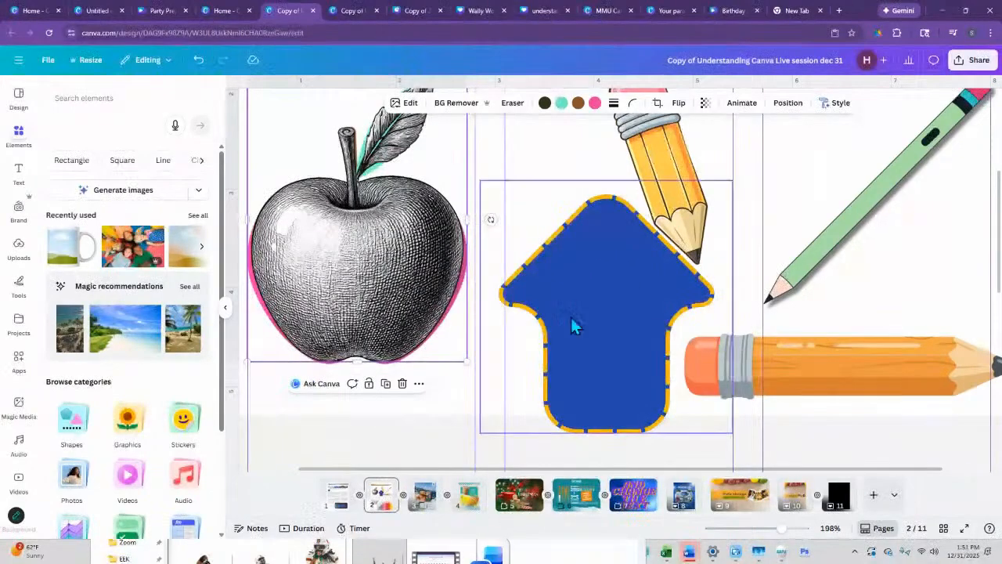
- Move the blue arrow shape slightly lower and place the etched apple beneath the pink apple
drag(779, 537, 755, 529)
click(616, 290)
drag(616, 289, 602, 296)
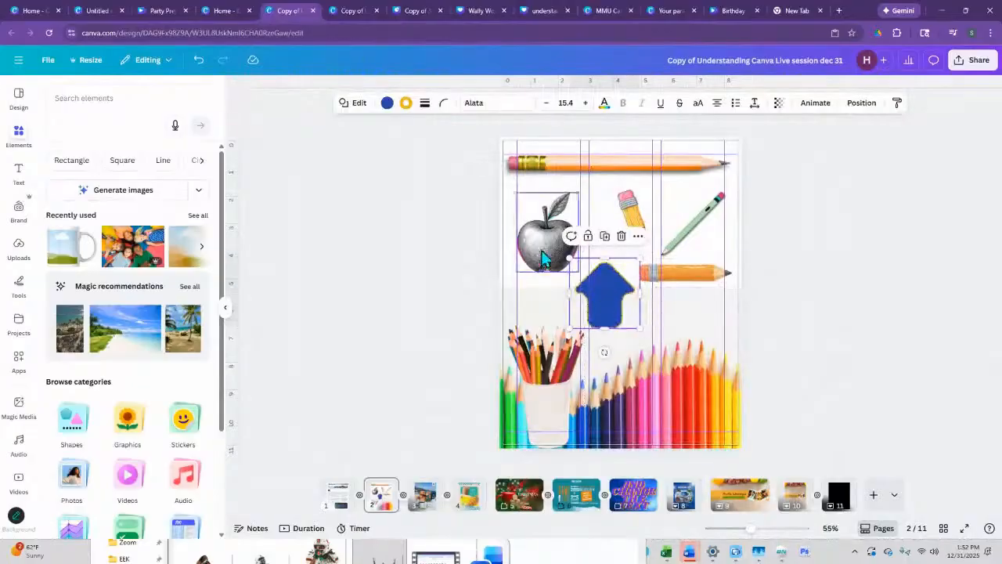
drag(542, 257, 541, 296)
- Try to copy the blue arrow's style onto the green pencil graphic
click(611, 298)
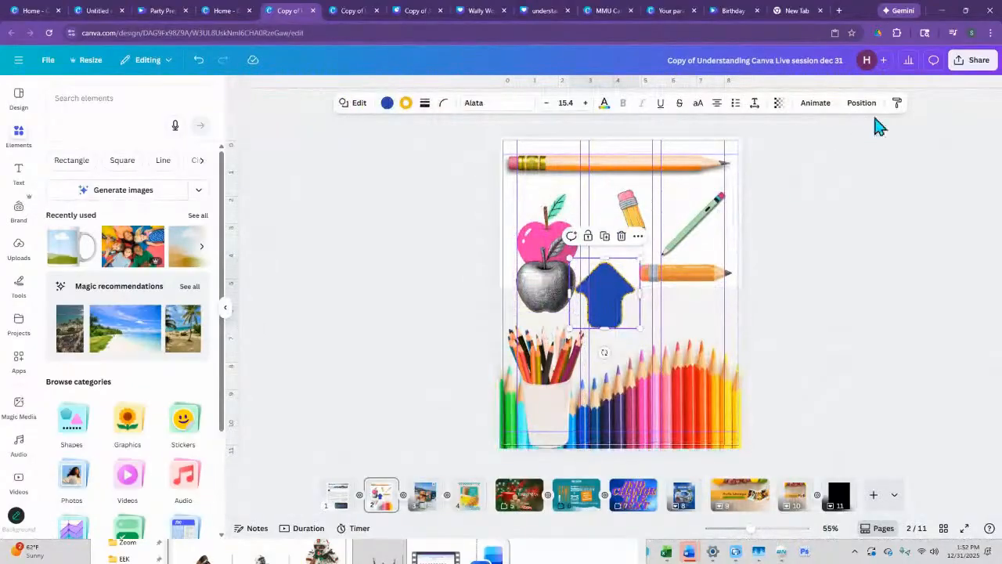
click(900, 109)
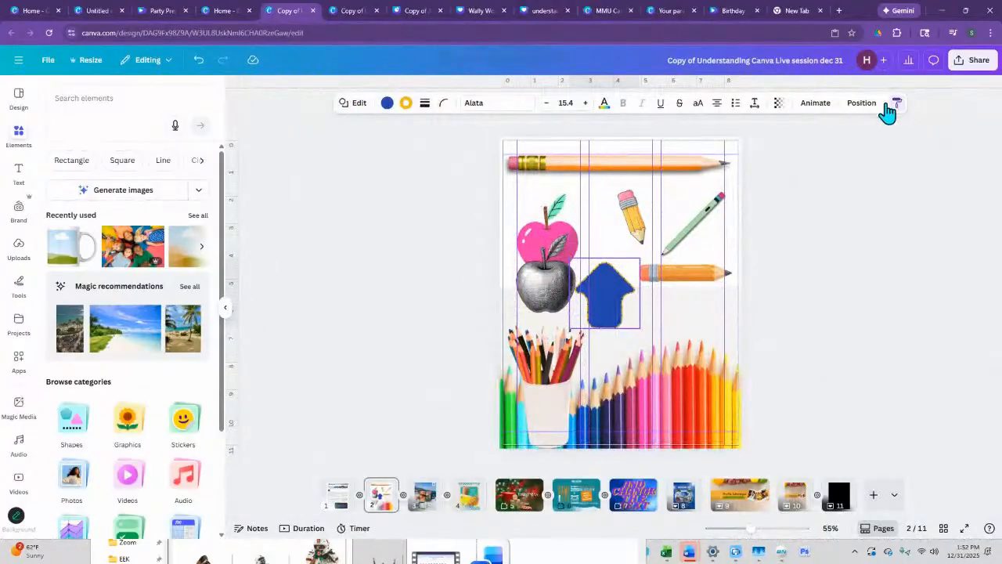
click(699, 220)
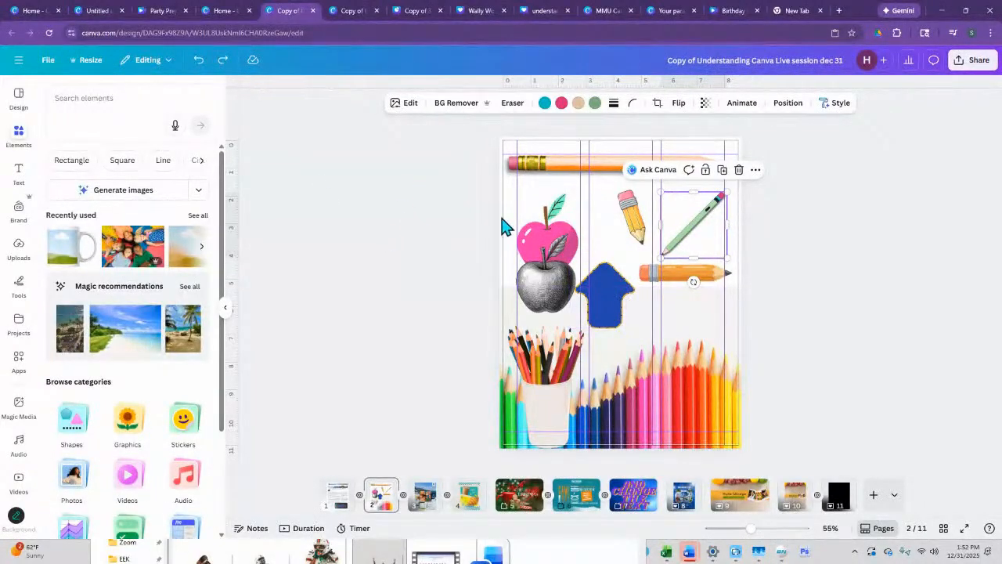
- Reposition the etched apple between the pink apple and the pencil cup, touching the blue arrow
click(556, 290)
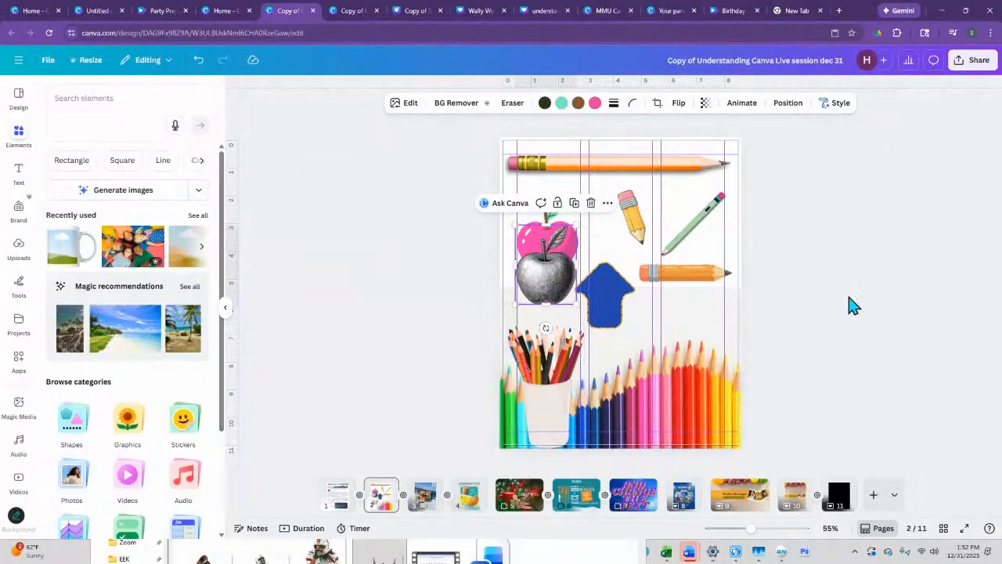
click(747, 284)
drag(558, 273, 562, 296)
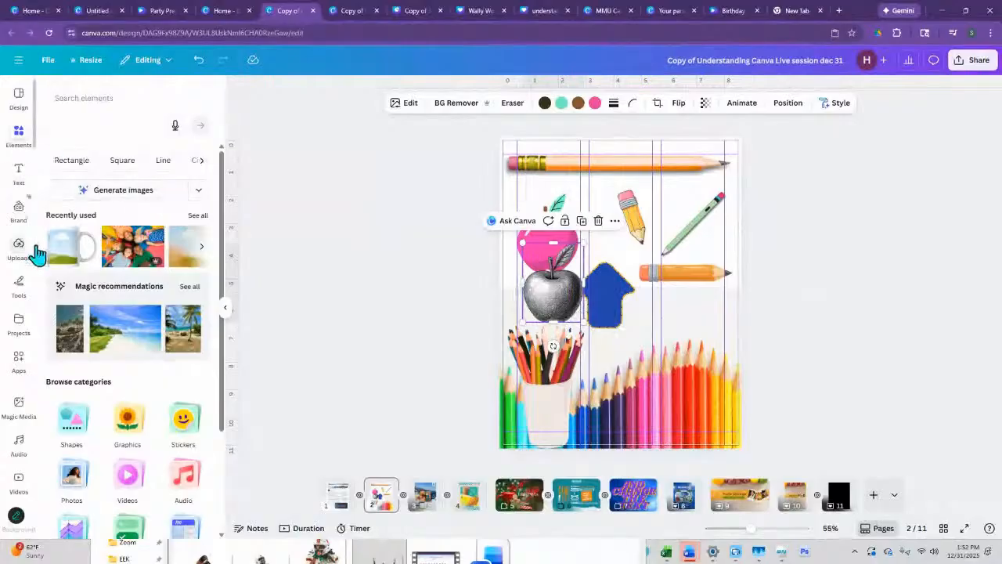
- Insert a star shape over the tips of the colored pencils and fill it with dark gold
click(79, 407)
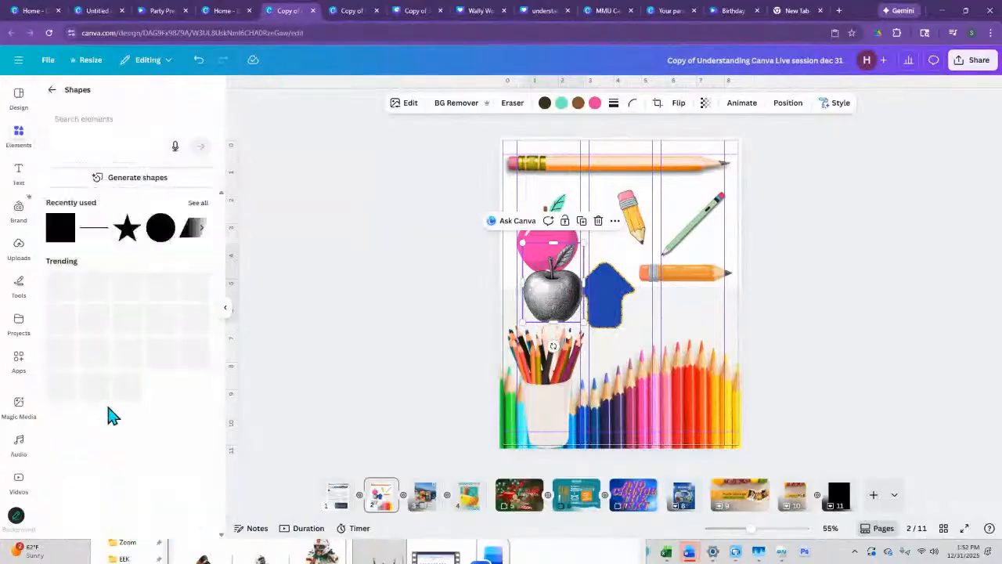
click(126, 227)
drag(644, 304, 690, 350)
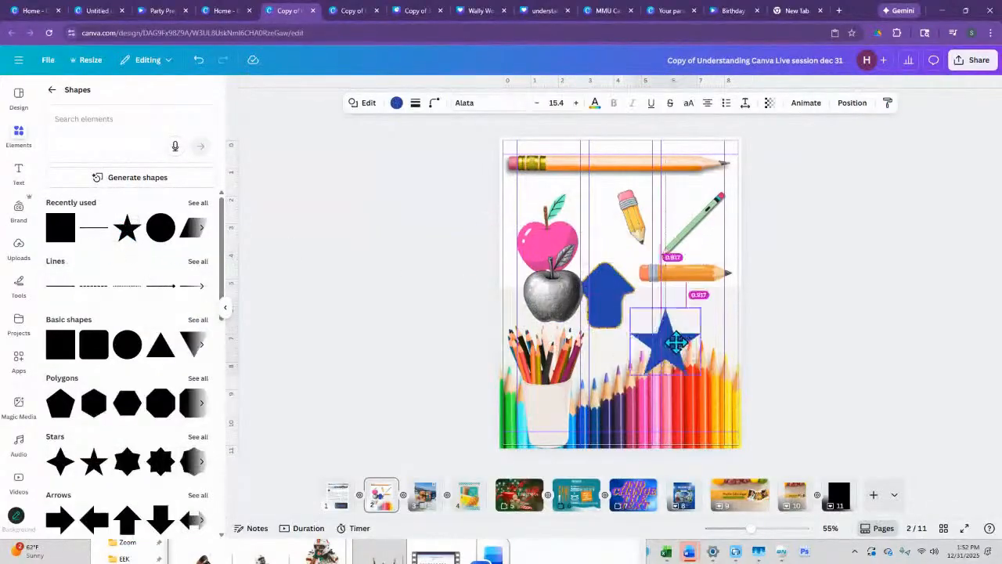
click(395, 103)
click(151, 238)
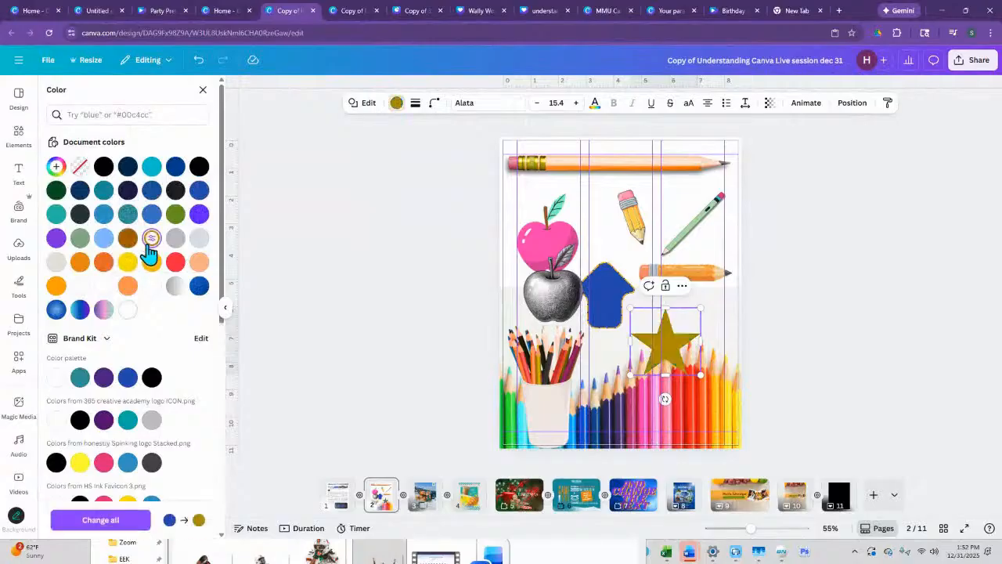
- Copy the blue arrow's style, including its gold dashed border and rounded corners, onto the star
click(598, 309)
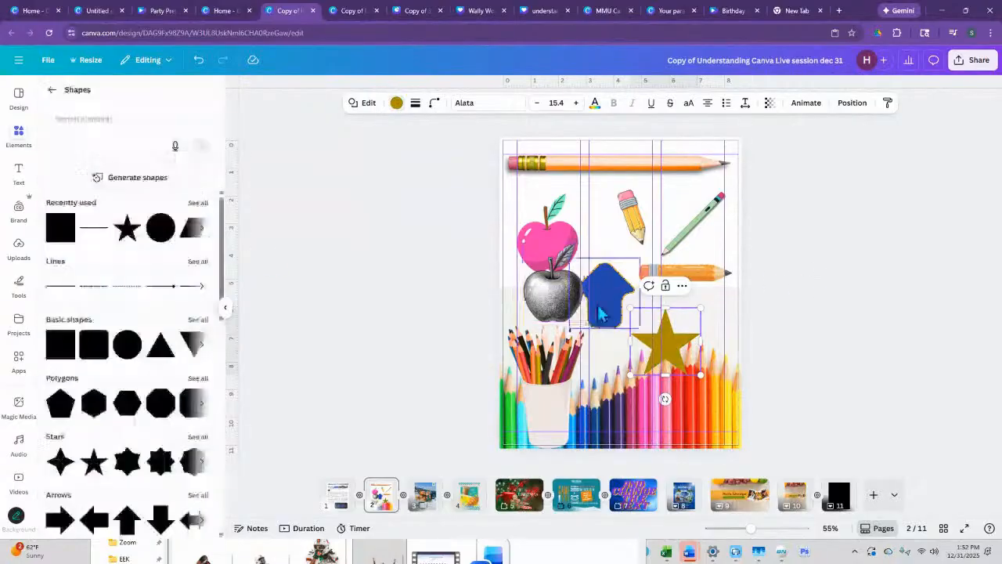
click(897, 102)
click(676, 342)
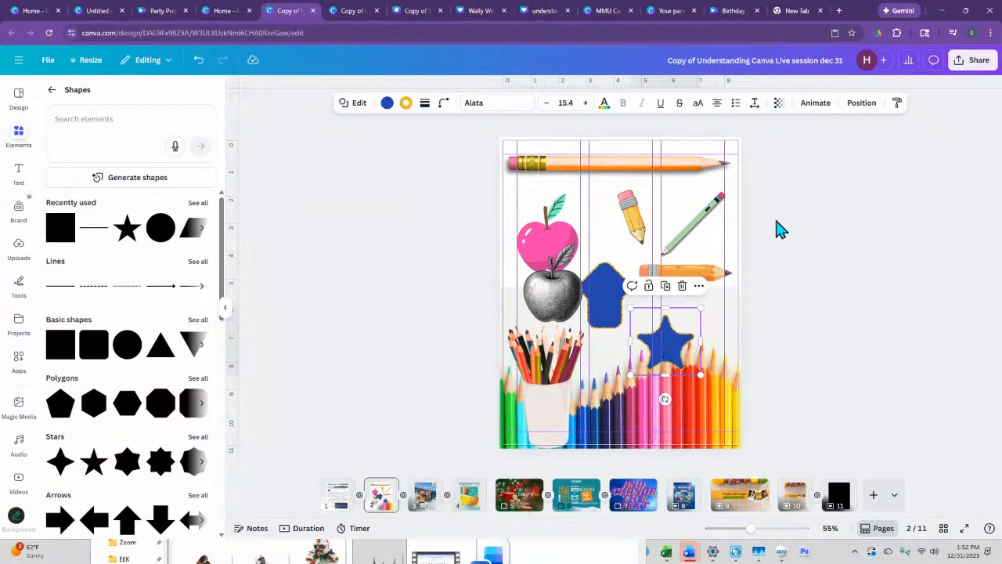
- Copy the style of the horizontal orange pencil below the green pencil and apply it to the green pencil graphic
click(707, 282)
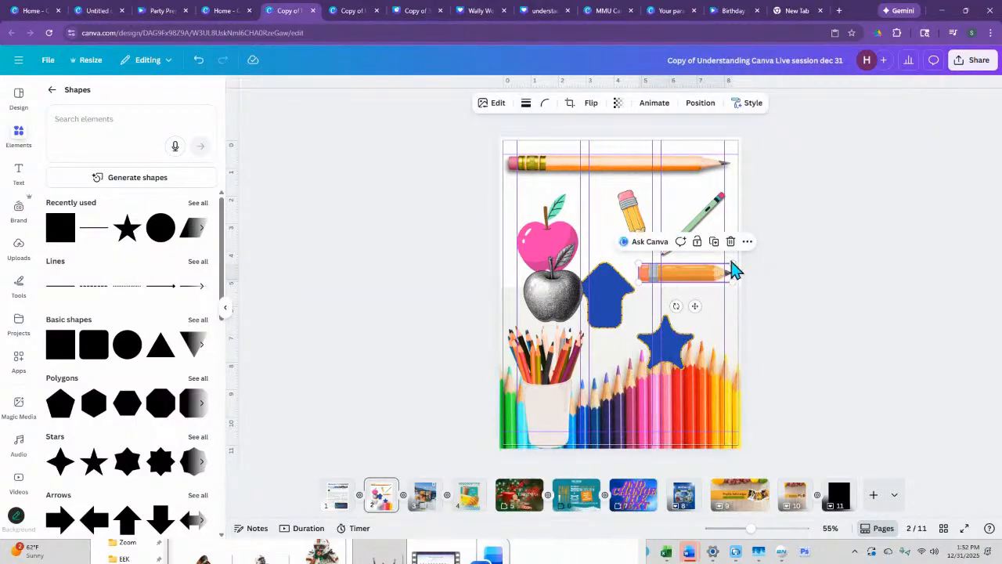
click(695, 130)
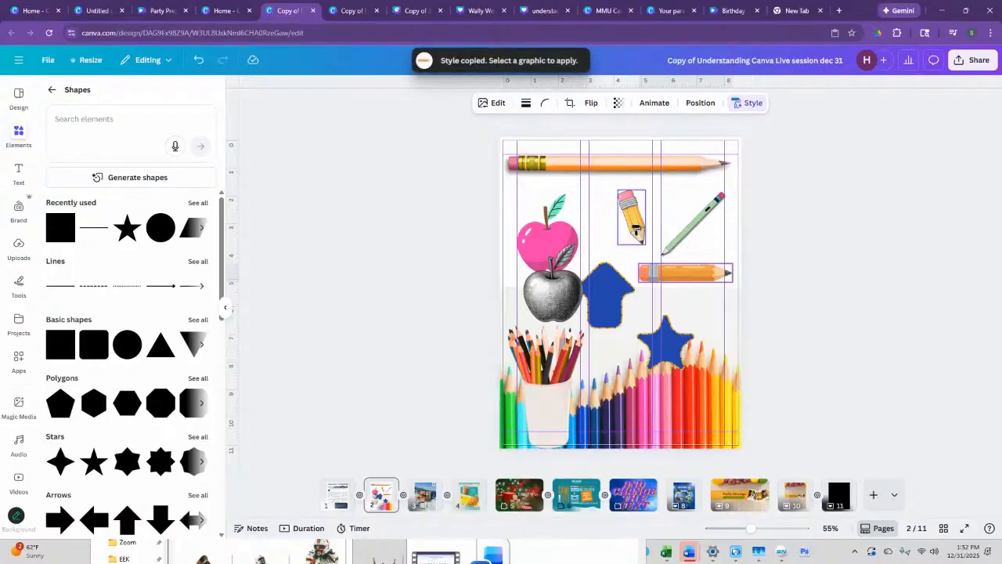
click(686, 220)
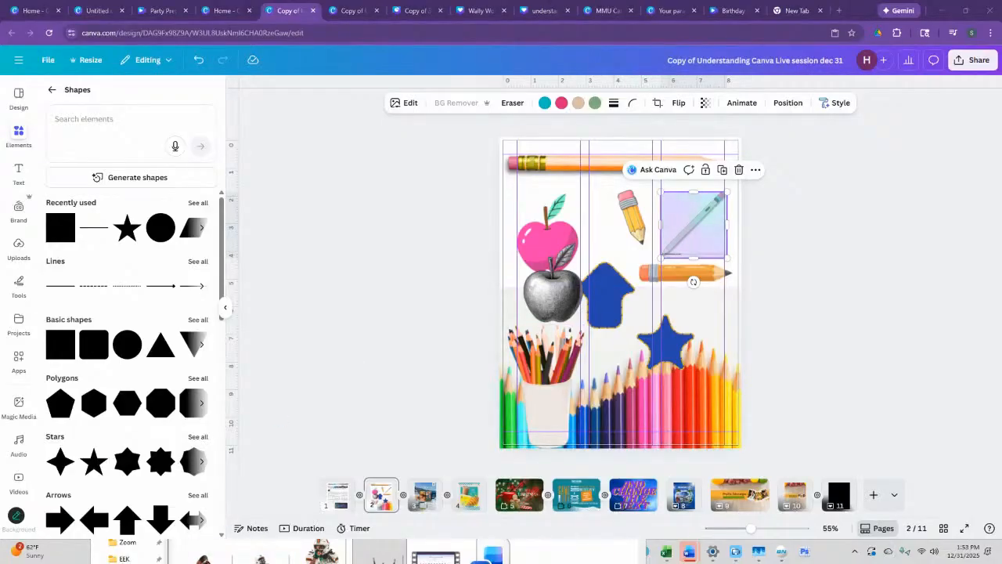
click(730, 317)
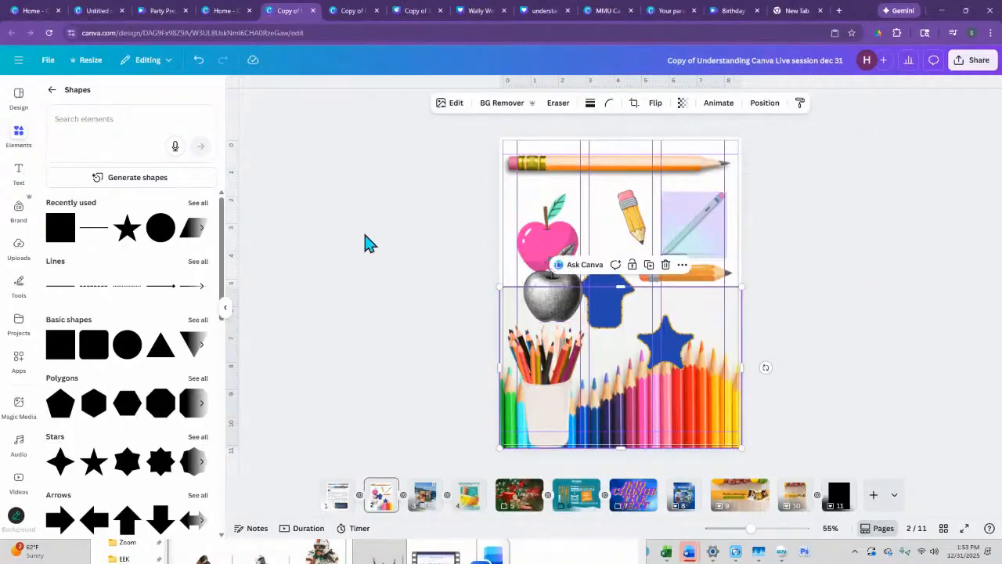